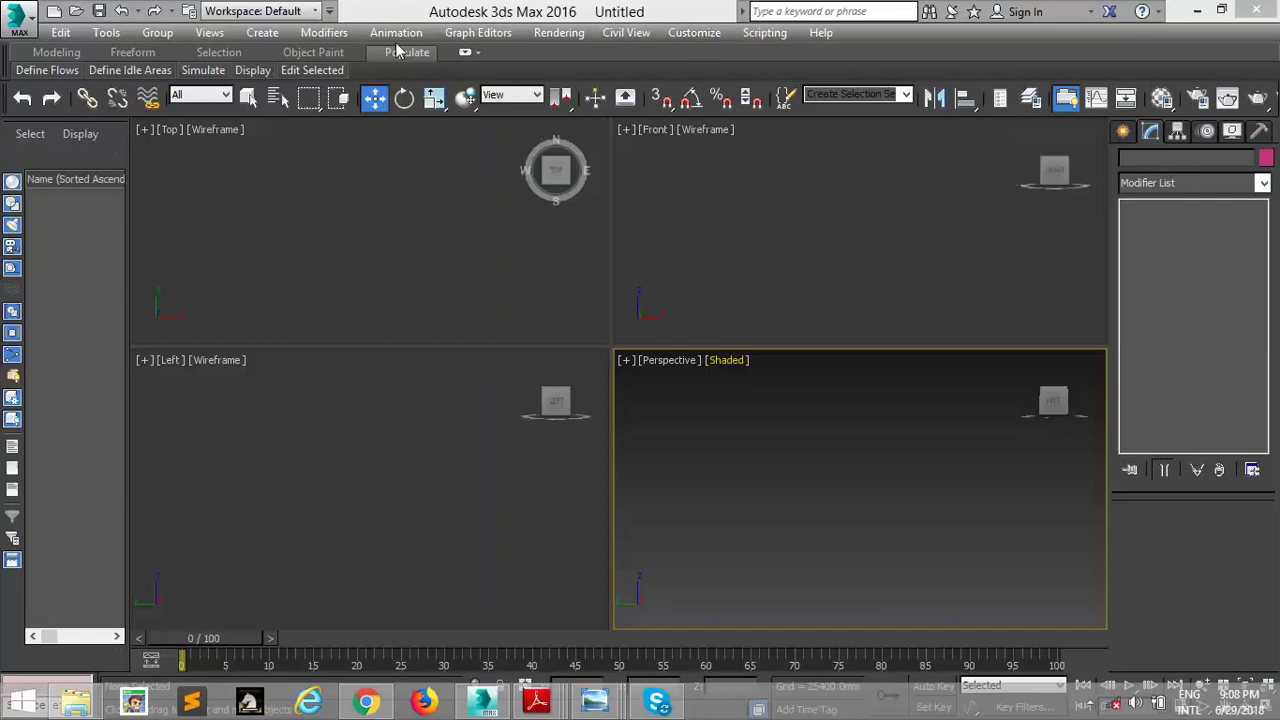
click(61, 33)
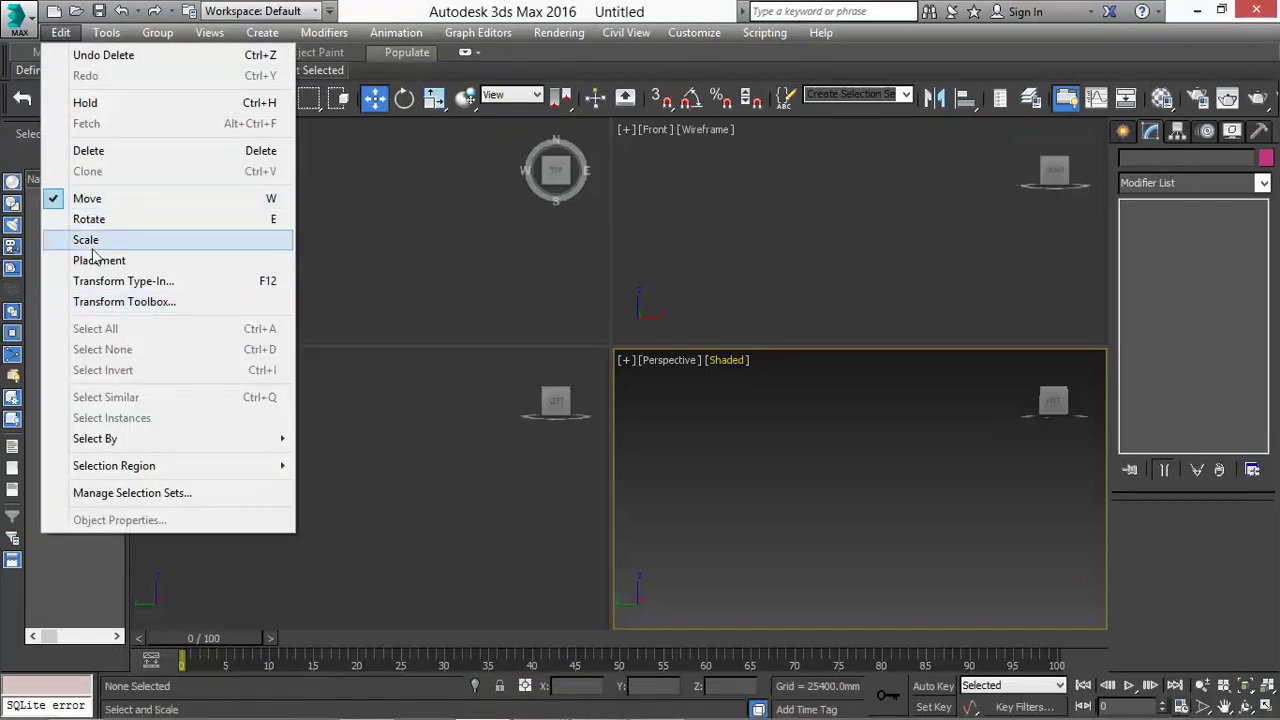
click(326, 199)
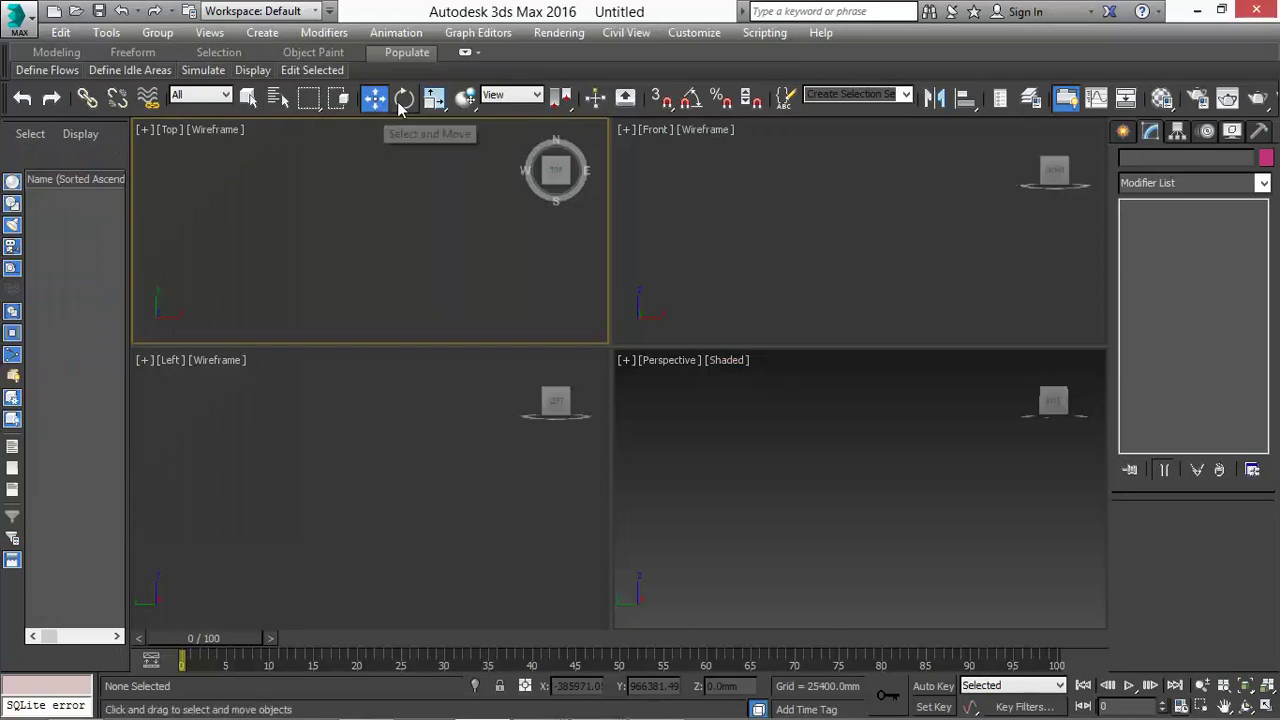
click(75, 34)
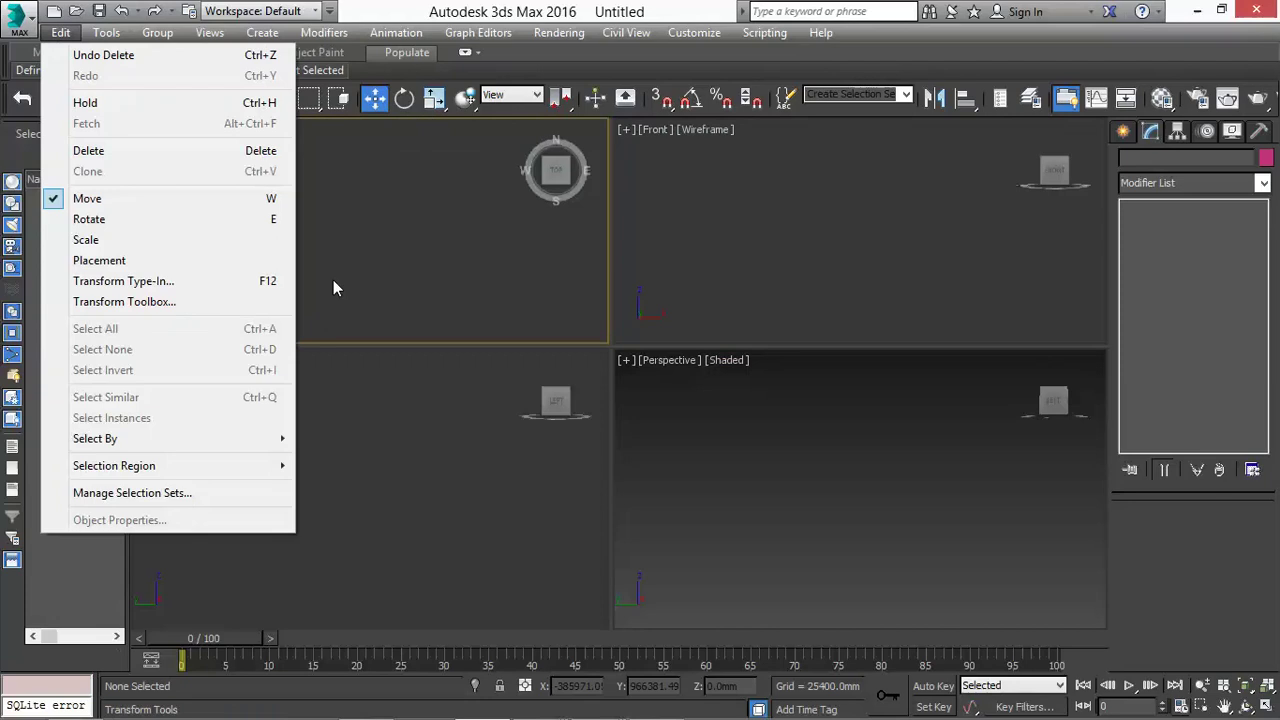
click(333, 288)
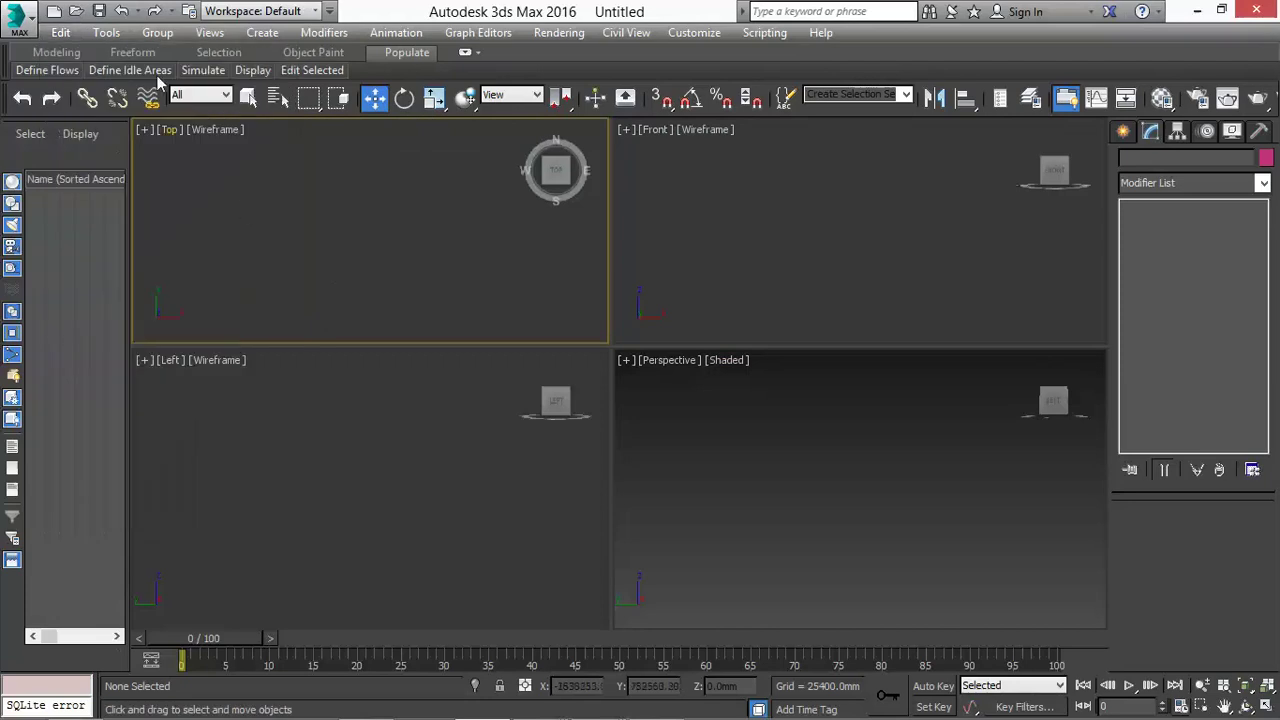
Step: Try the Align command with no object selected and dismiss the resulting dialog
click(116, 35)
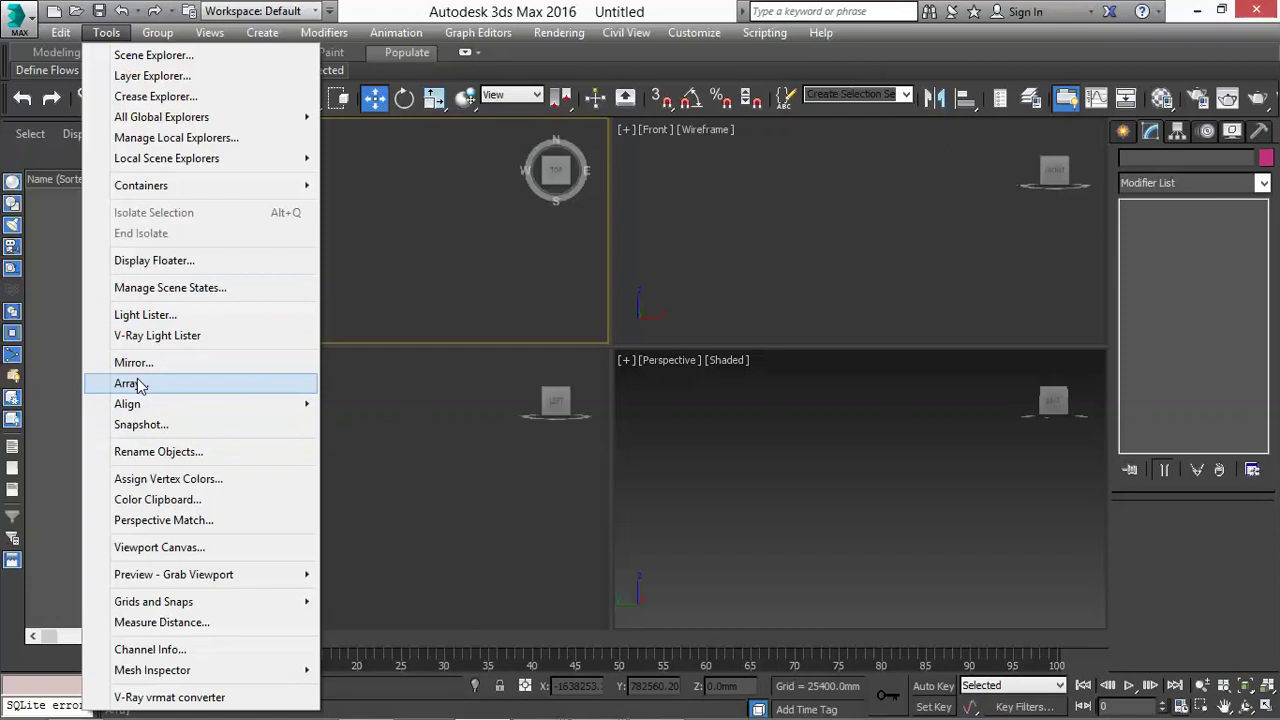
mouse_move(157, 406)
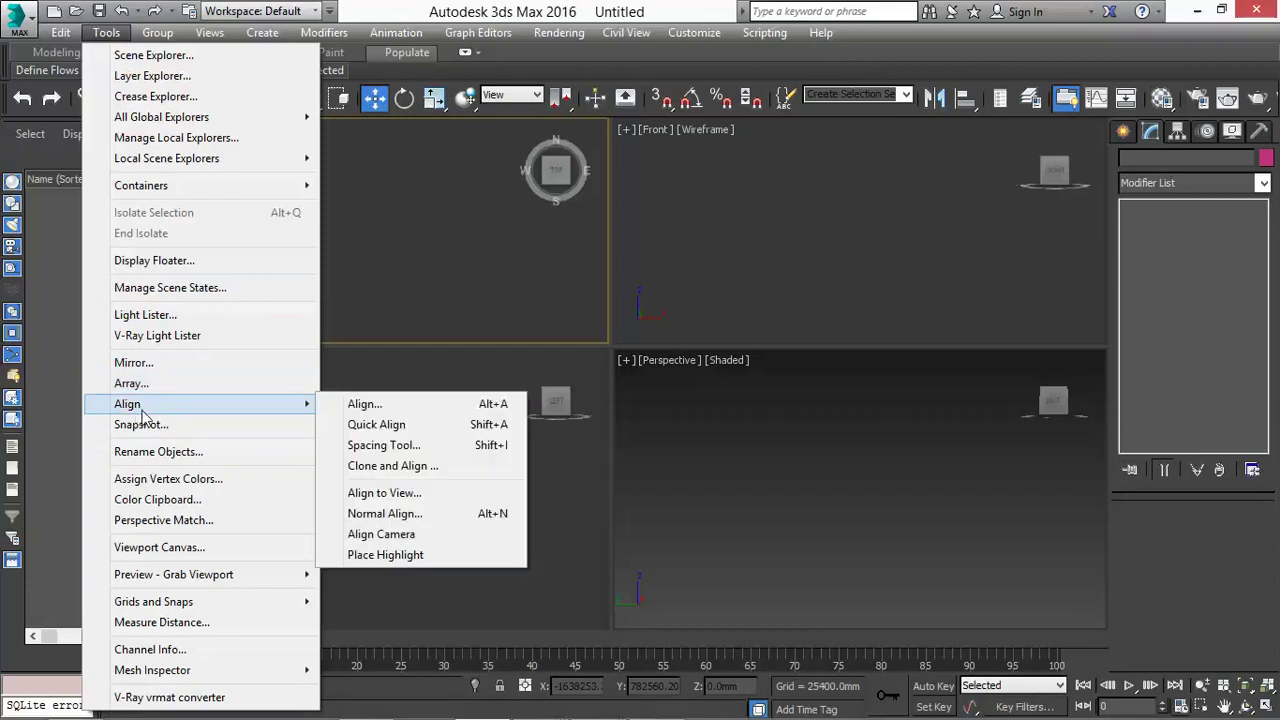
click(976, 111)
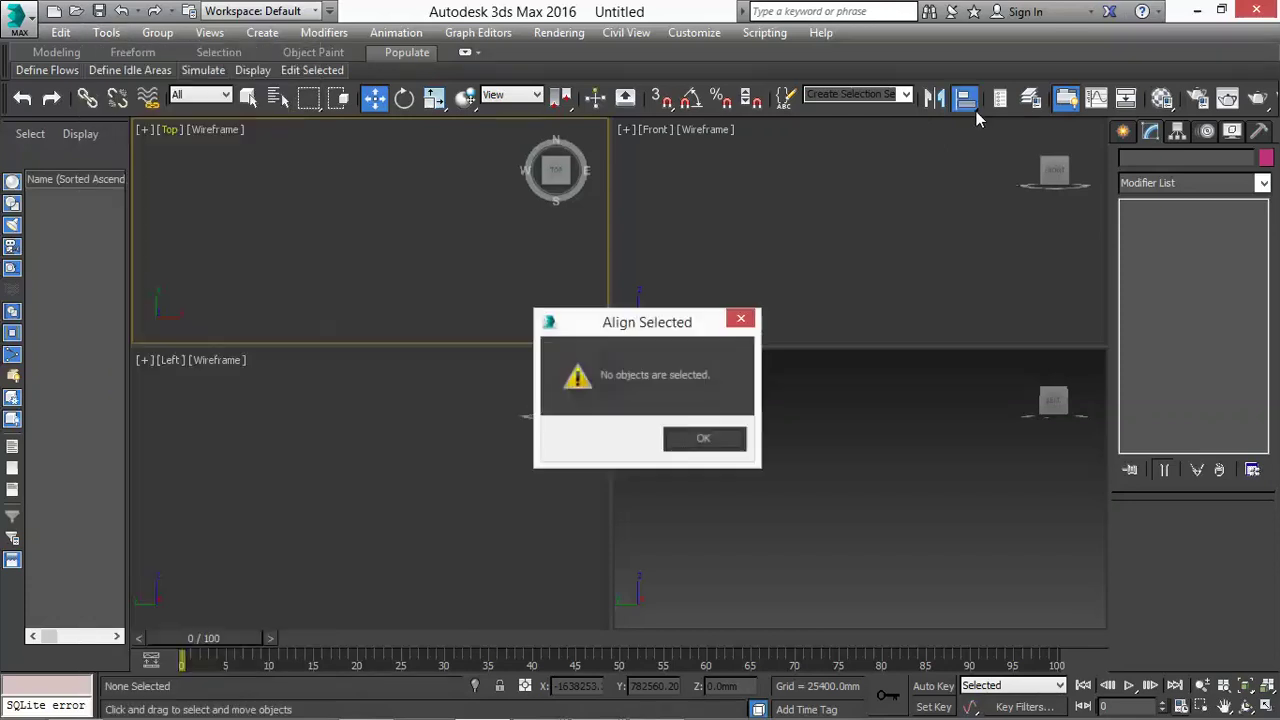
click(717, 448)
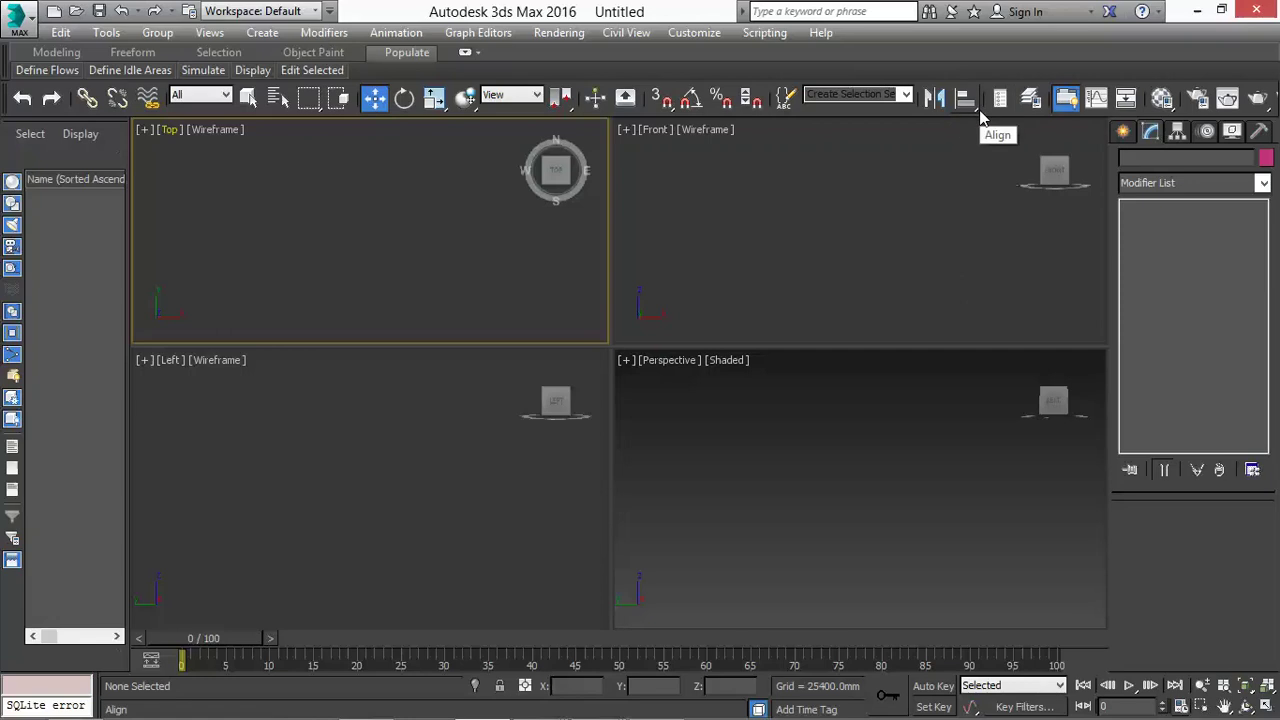
Step: Look through the editing, tool, grouping, view, creation, modifier, animation, graph editor, rendering and Civil View commands
click(66, 34)
mouse_move(106, 32)
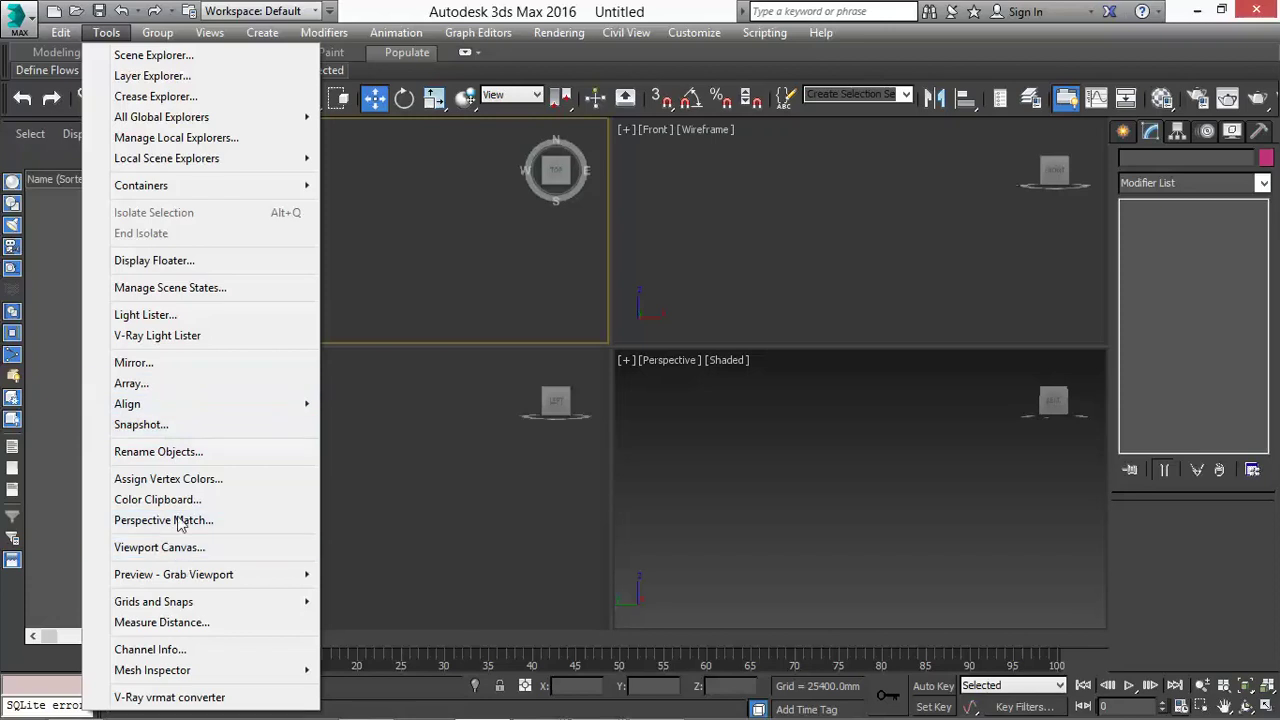
mouse_move(158, 33)
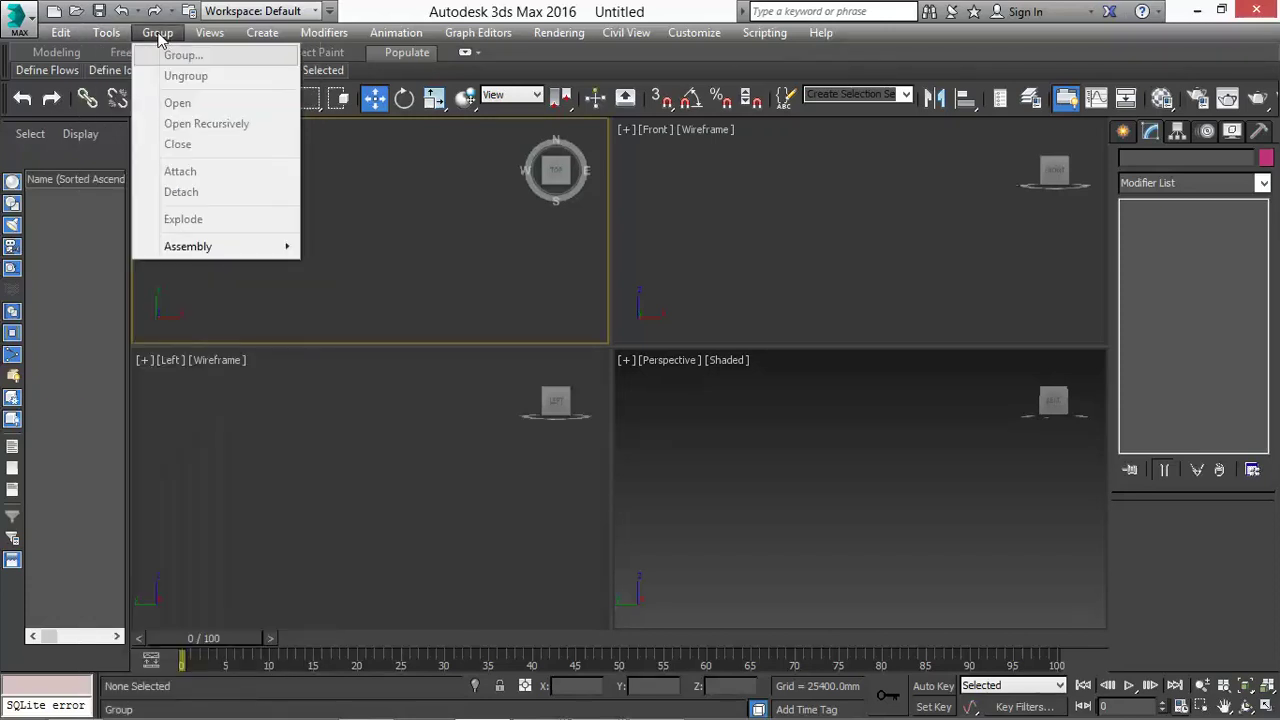
mouse_move(207, 33)
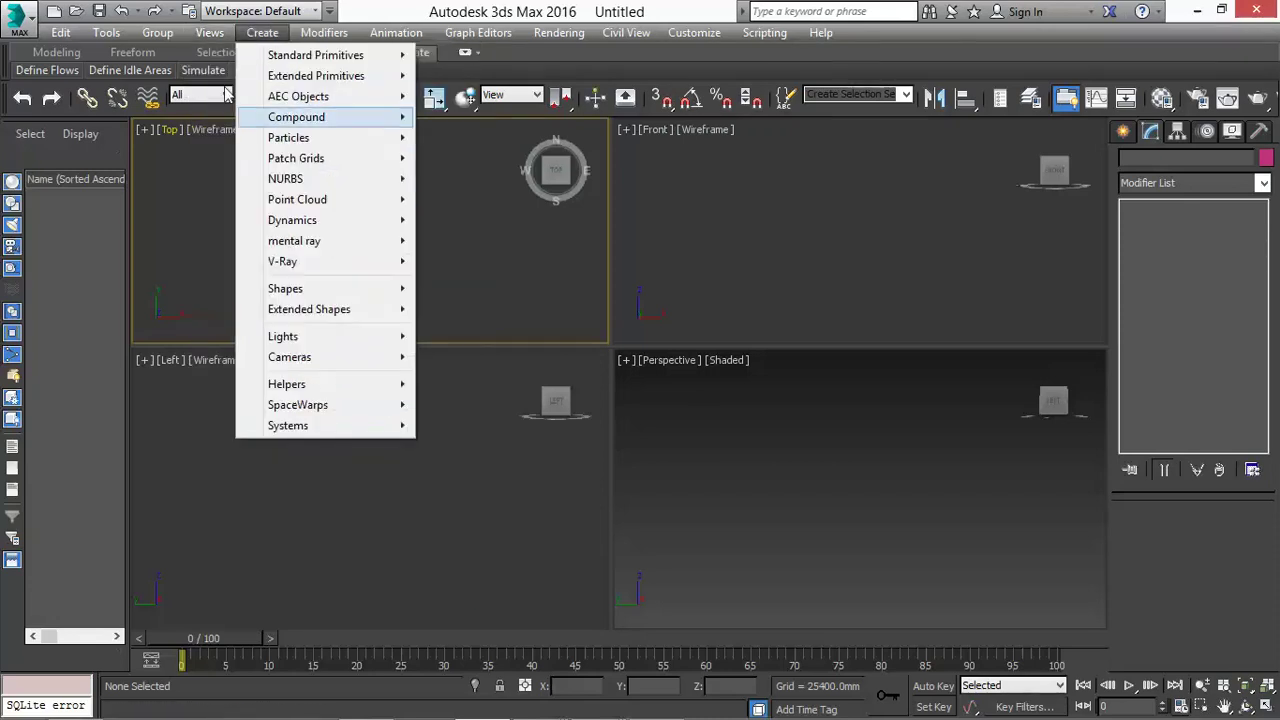
click(205, 33)
click(262, 33)
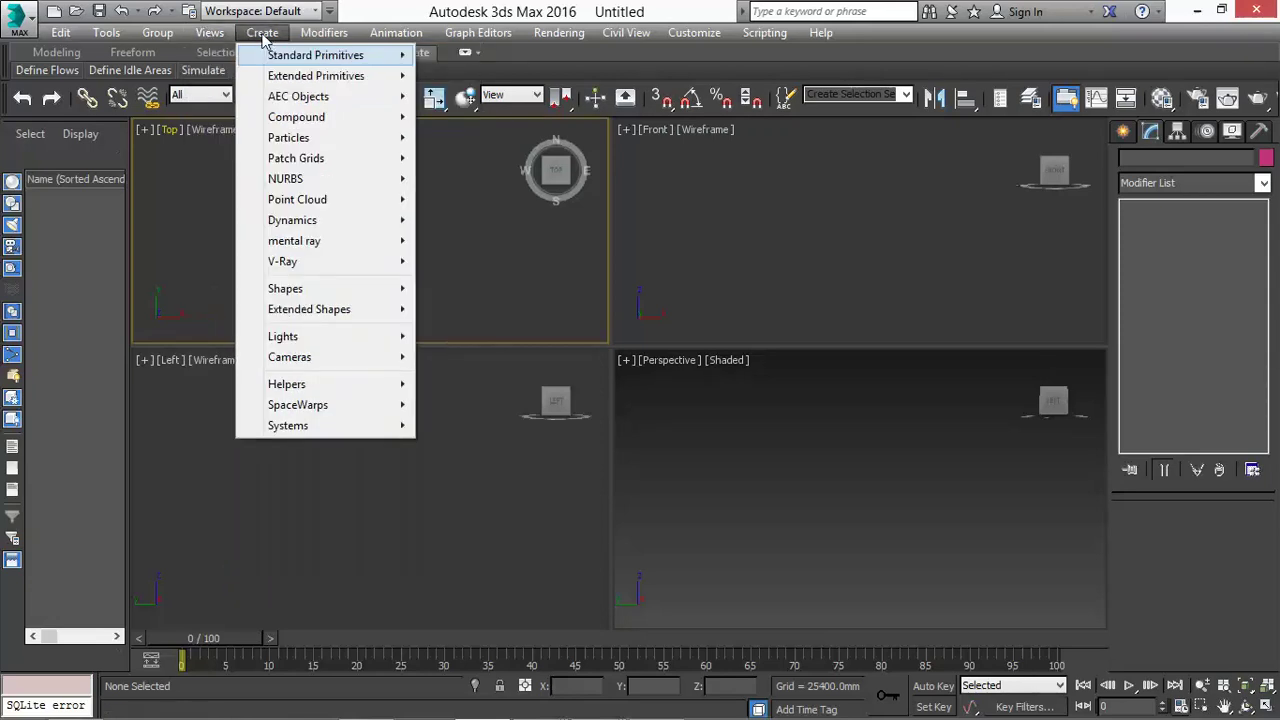
mouse_move(324, 35)
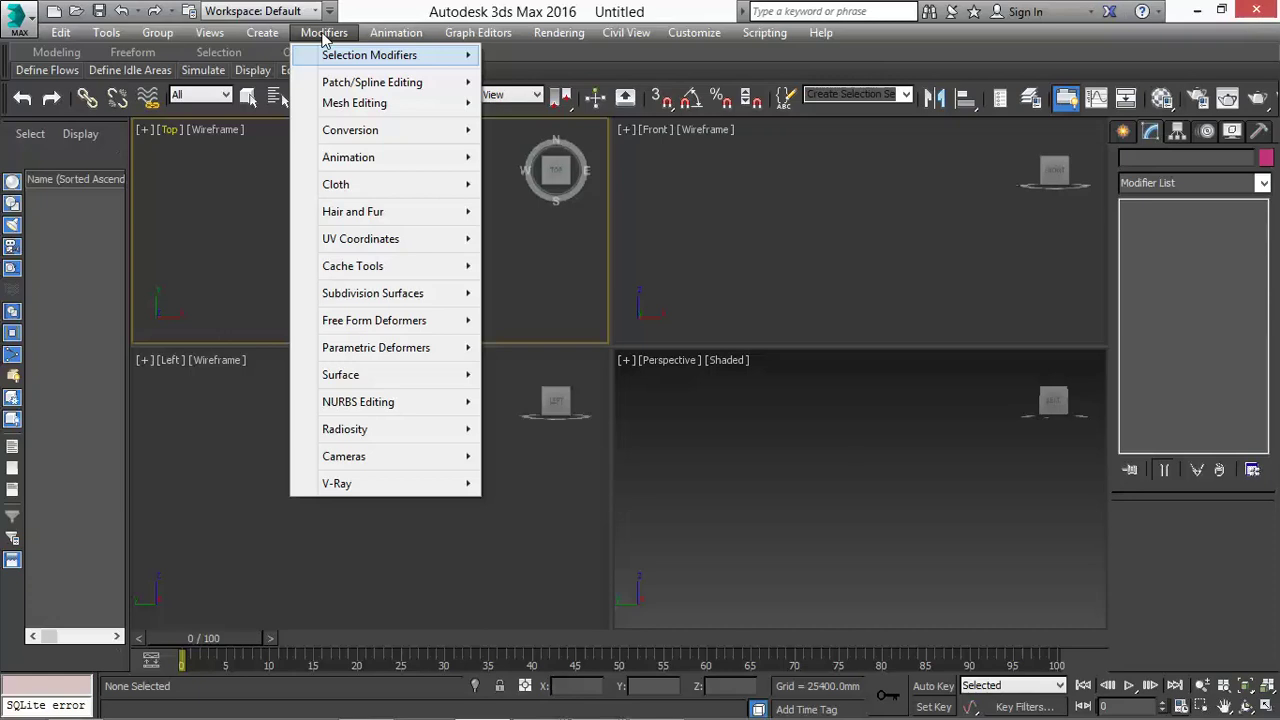
click(324, 33)
click(400, 33)
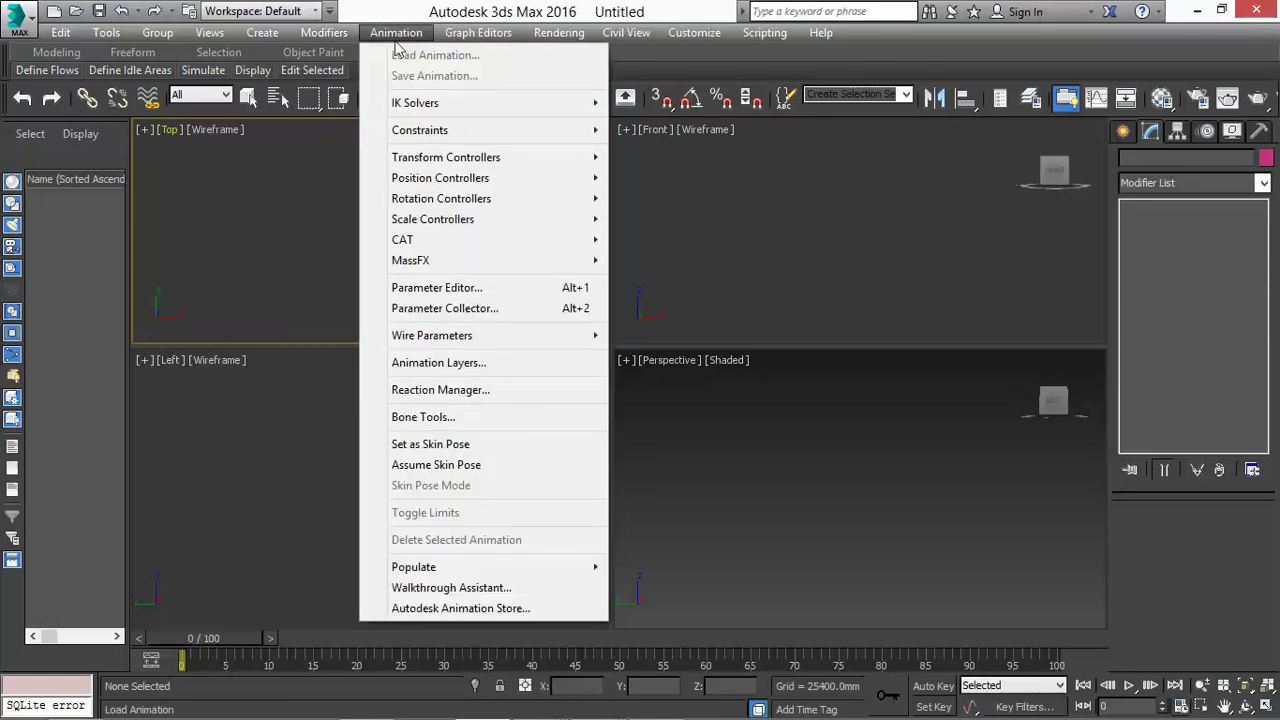
mouse_move(474, 30)
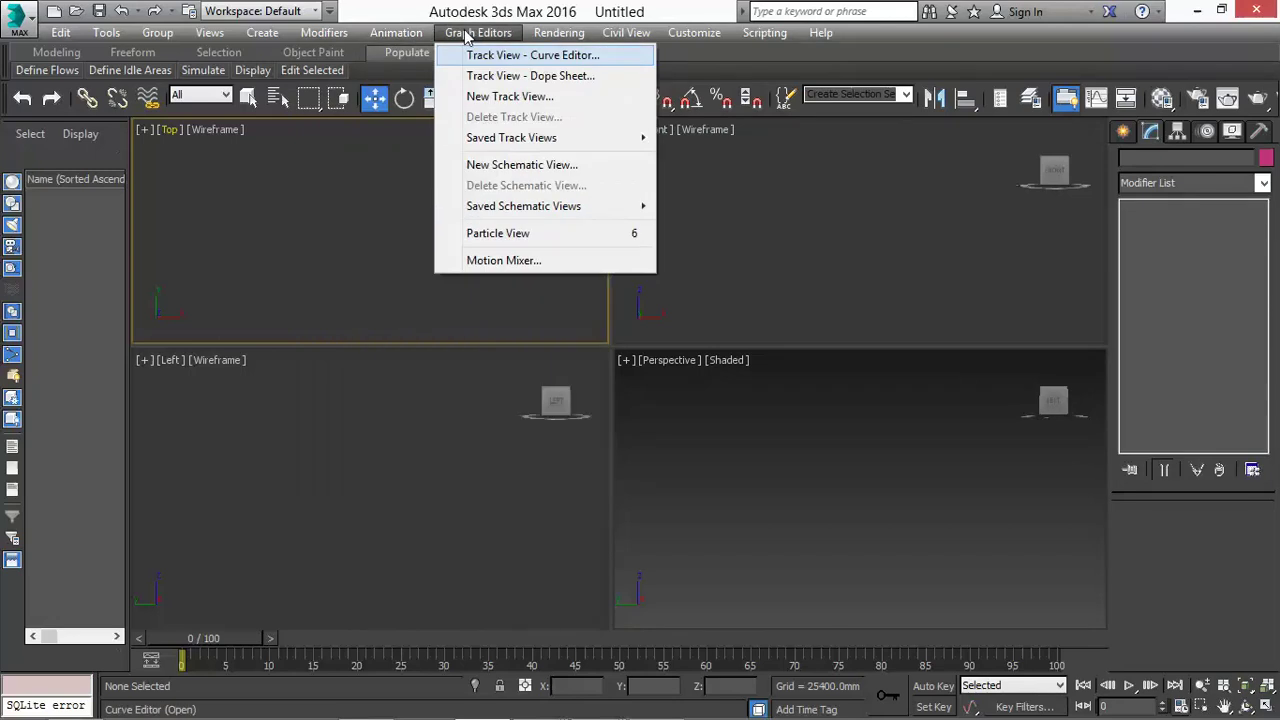
mouse_move(556, 34)
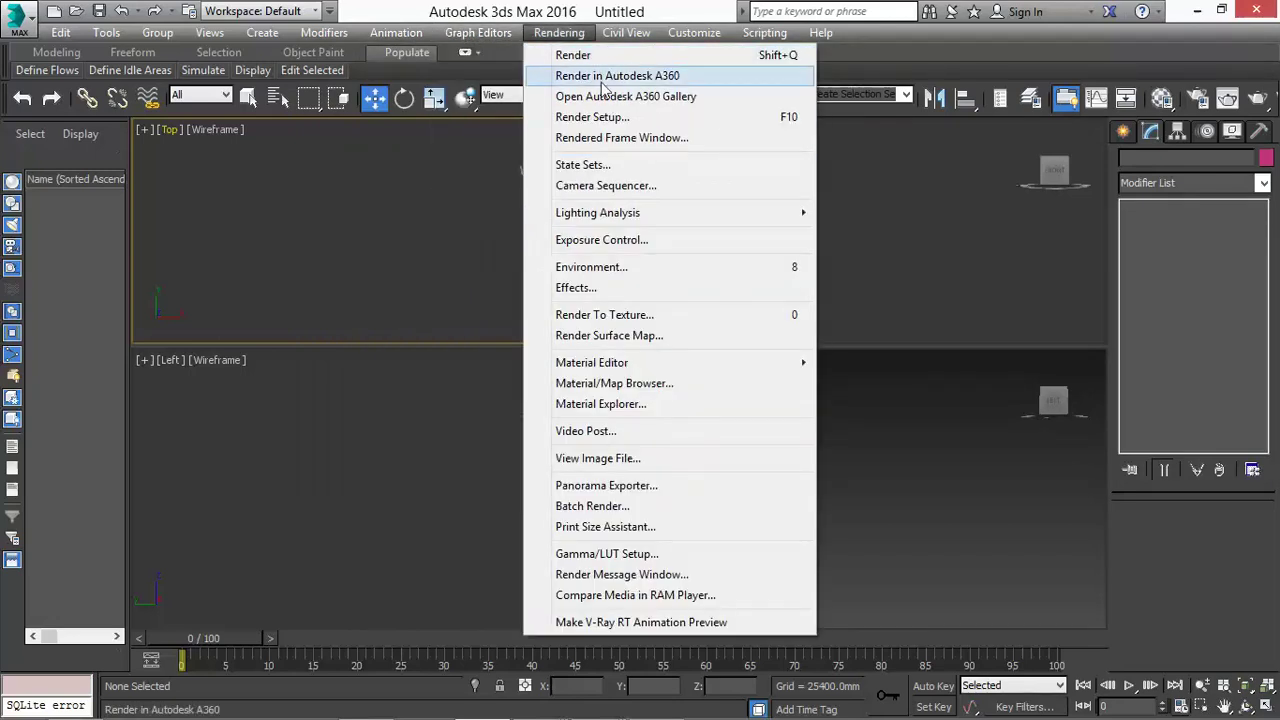
mouse_move(645, 33)
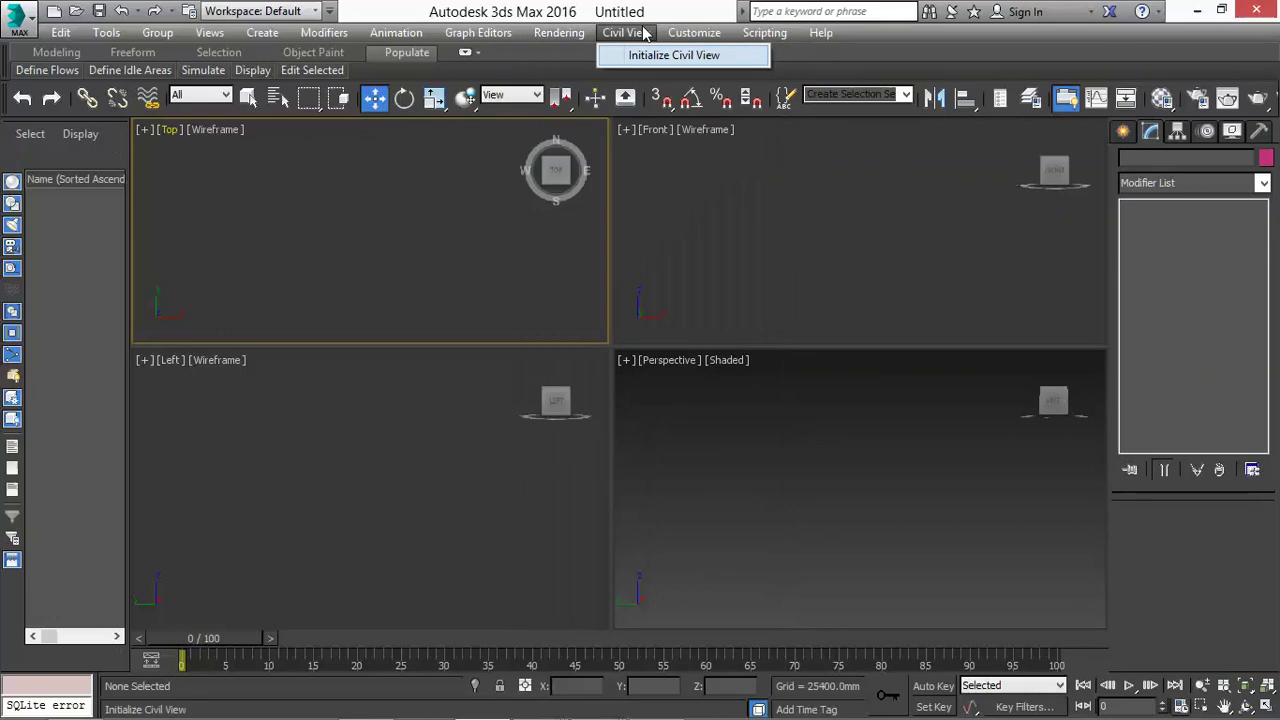
Step: Examine the keyboard, mouse, toolbar, quad, menu and color settings for customizing the user interface, then close them
mouse_move(708, 44)
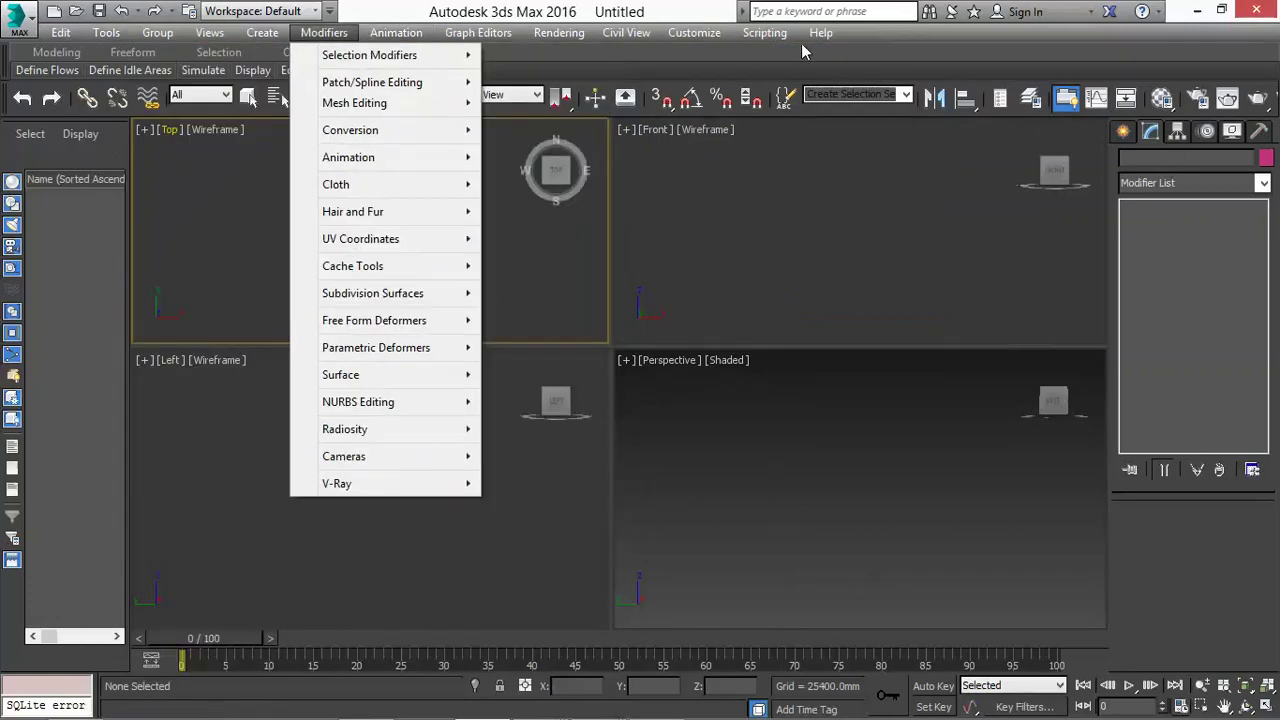
click(712, 57)
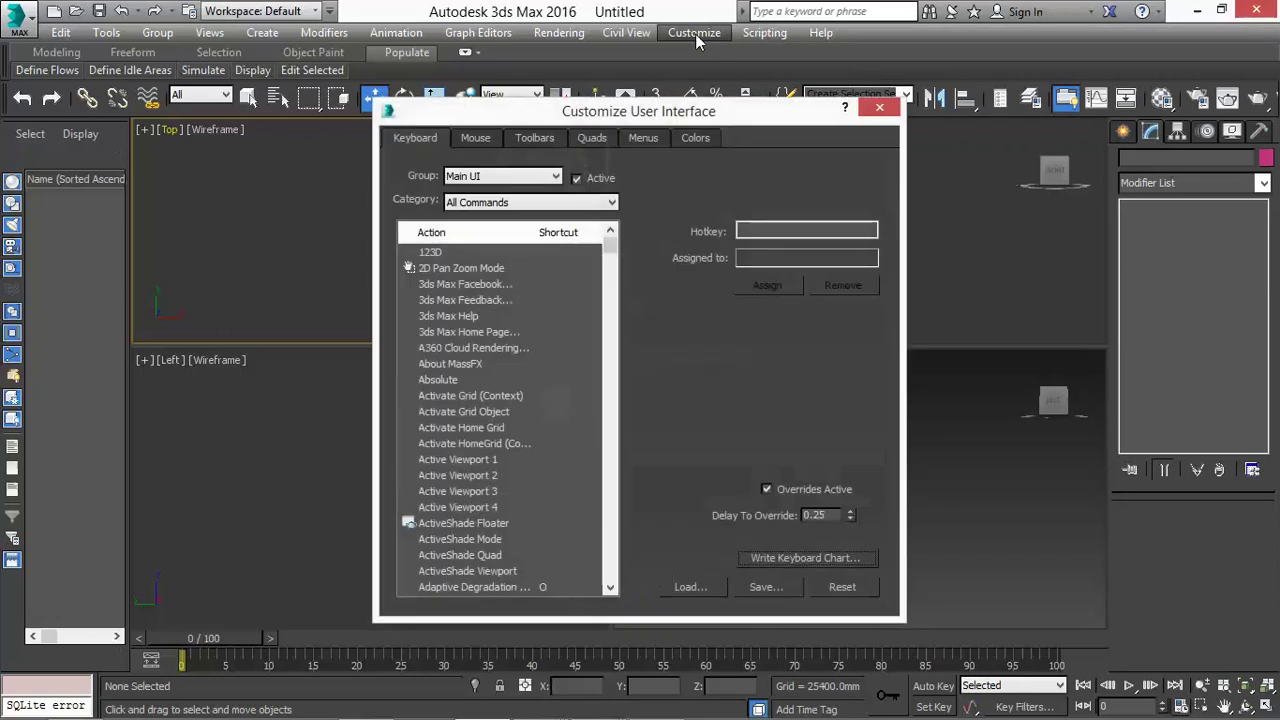
click(476, 138)
click(534, 138)
click(590, 138)
click(644, 140)
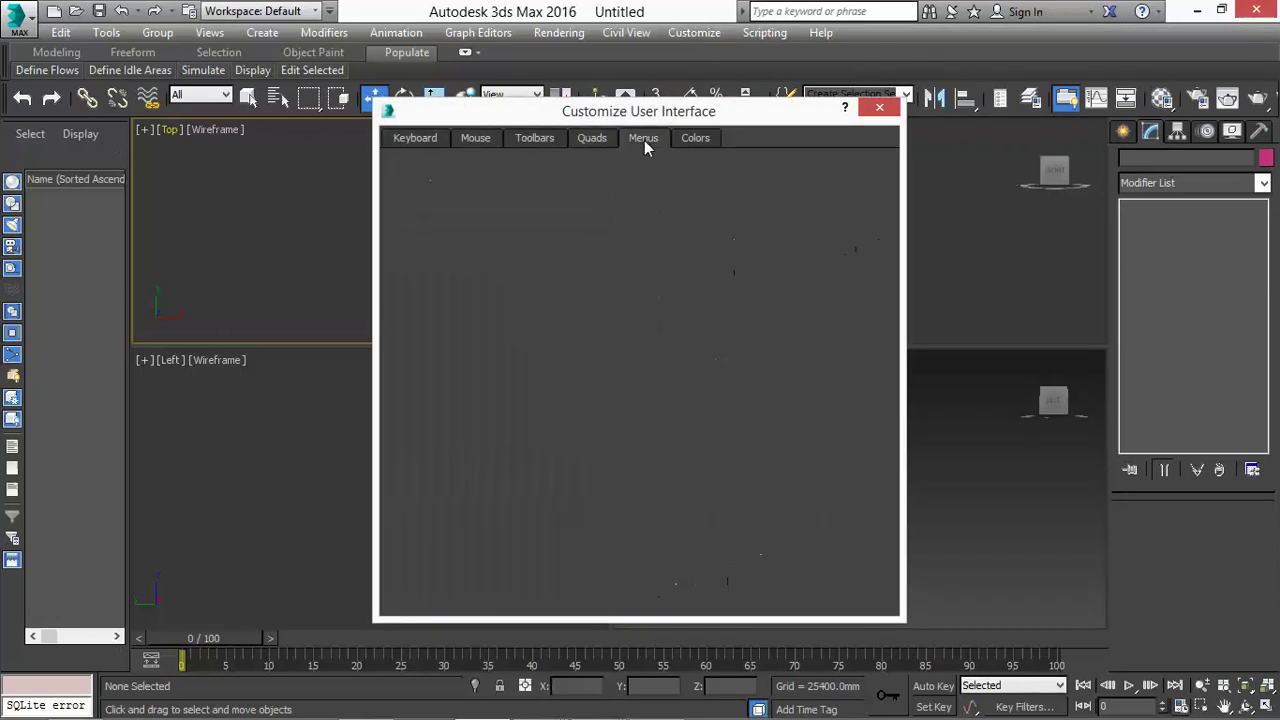
click(692, 142)
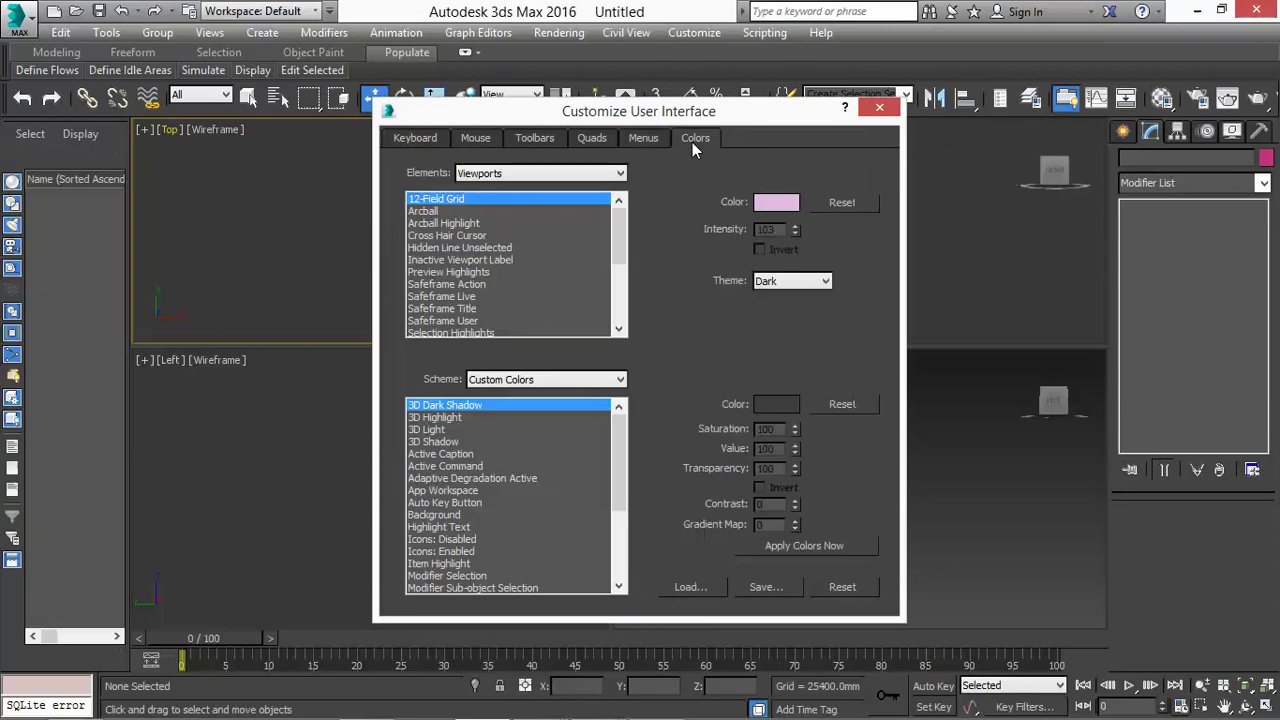
click(880, 108)
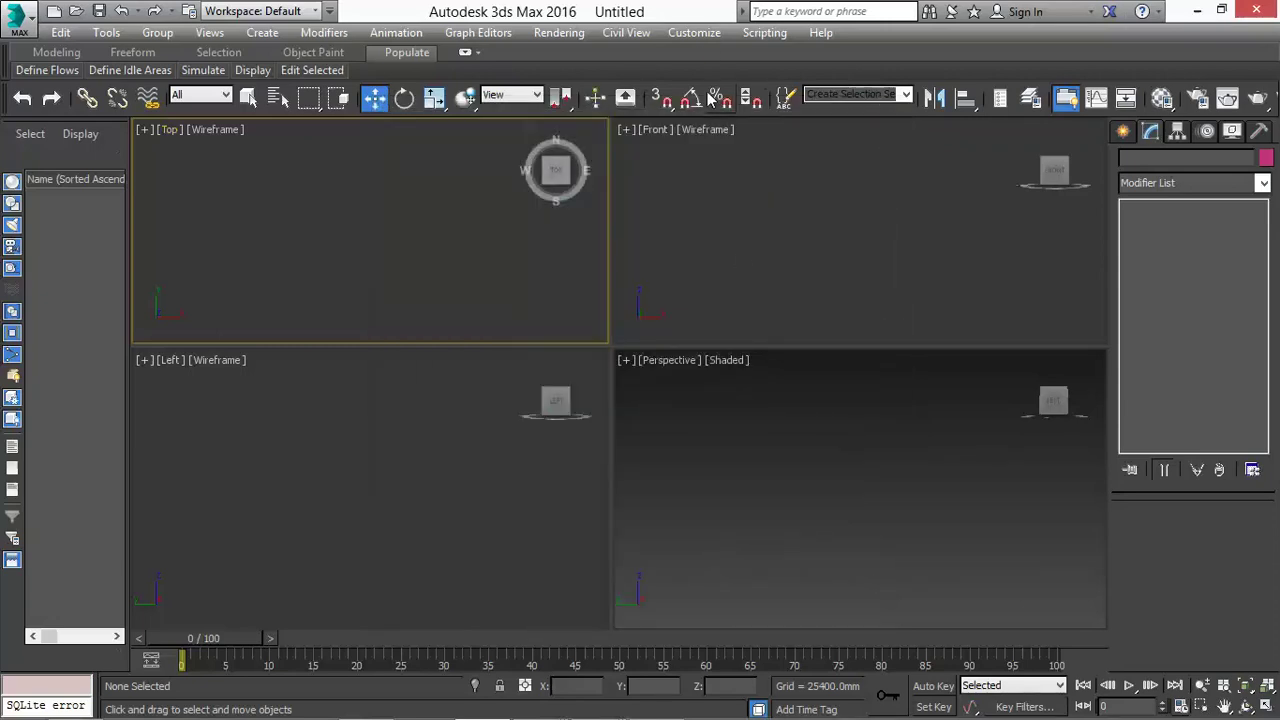
Step: Hide the command panel from the interface and show it again
click(711, 36)
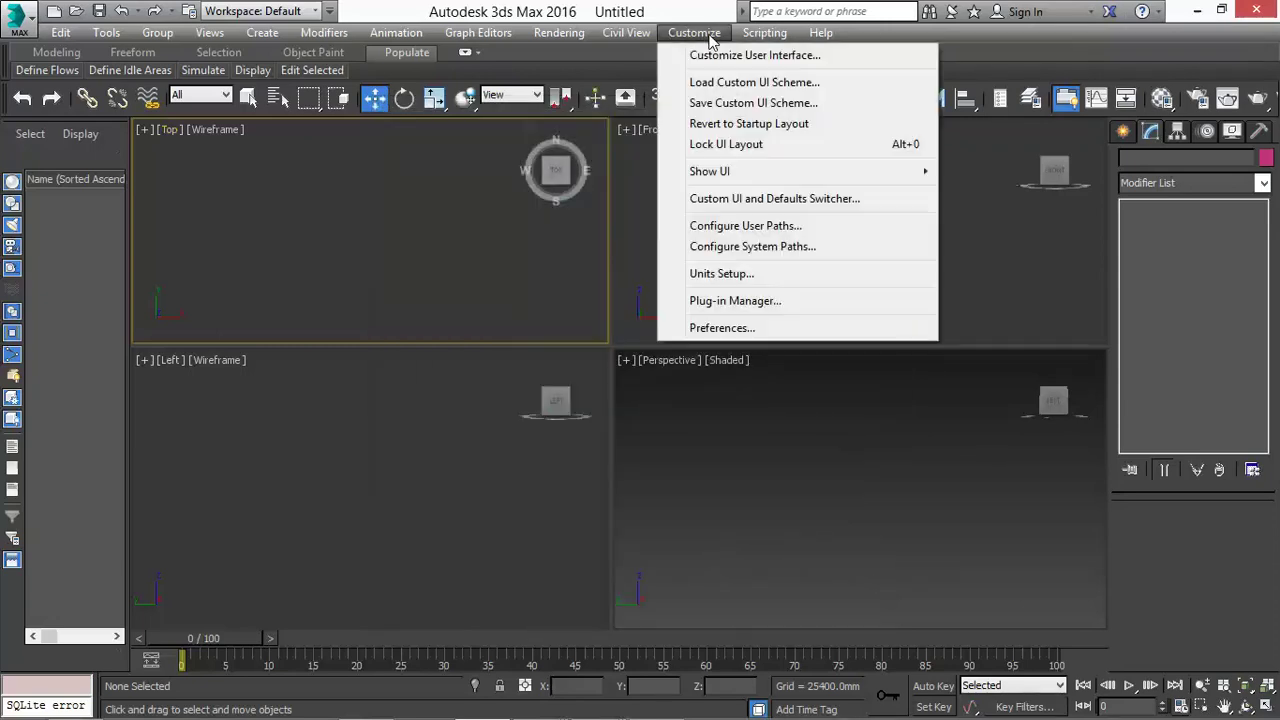
mouse_move(737, 176)
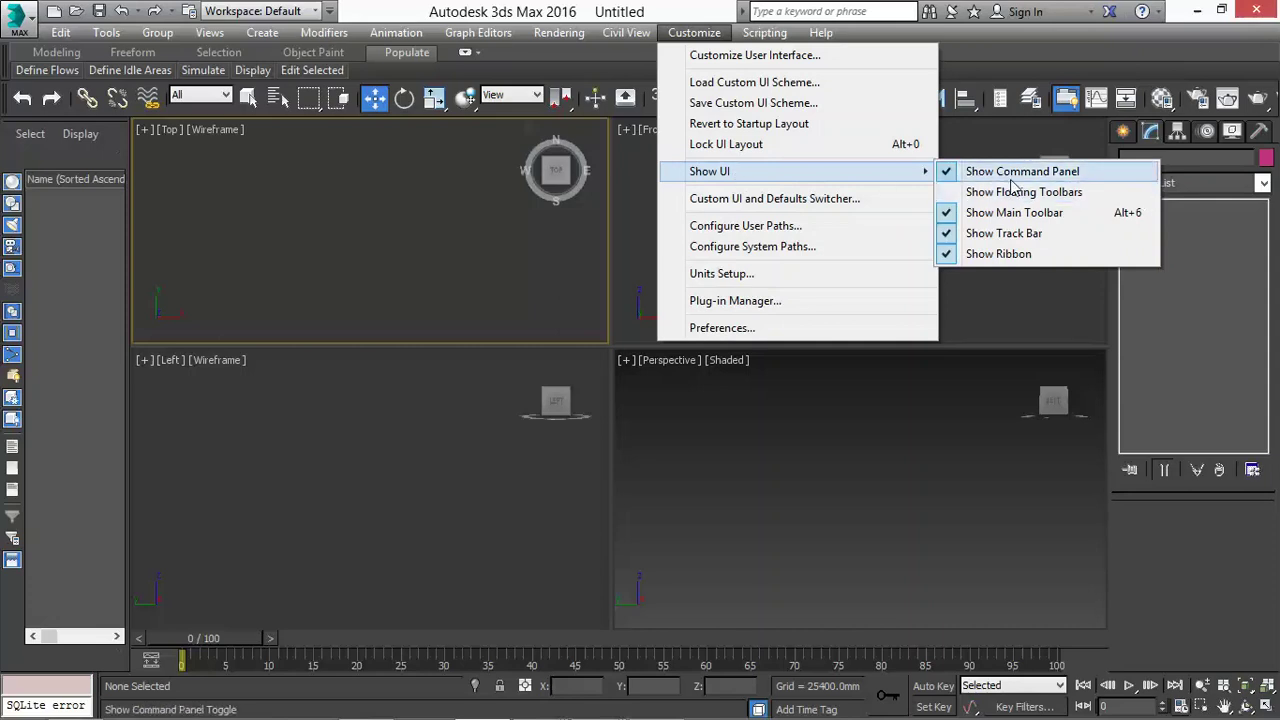
click(944, 172)
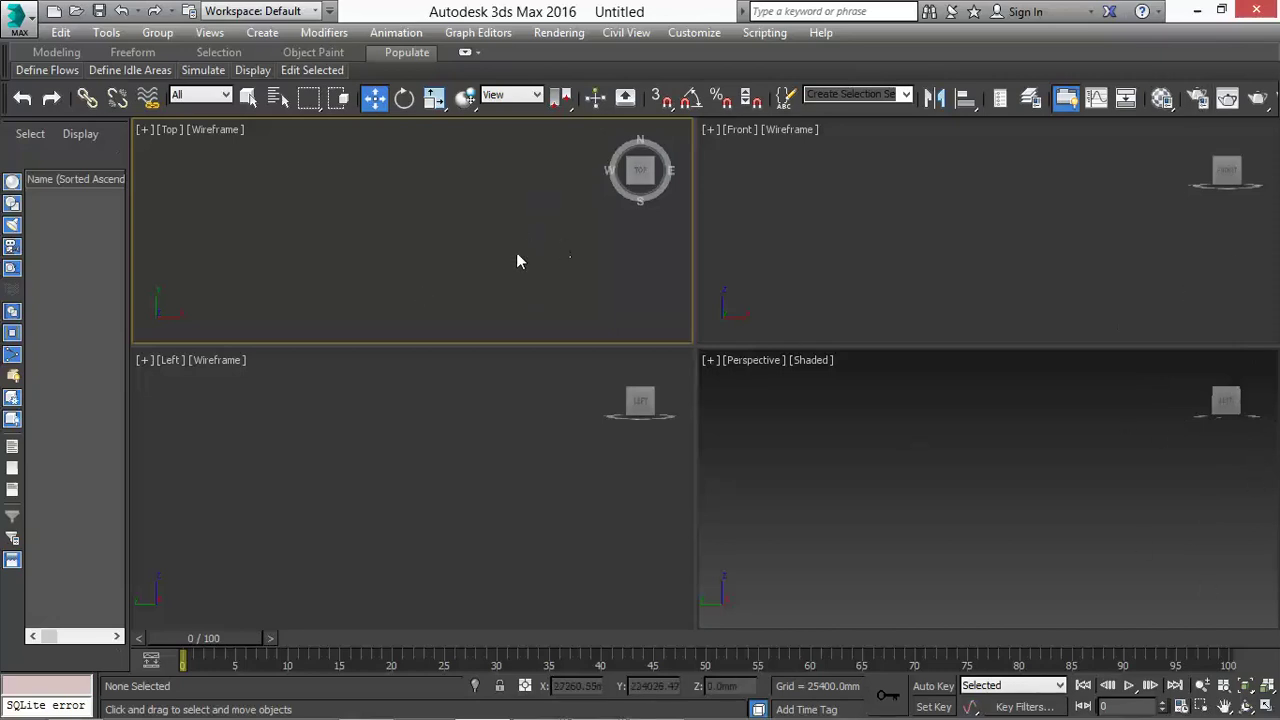
click(700, 33)
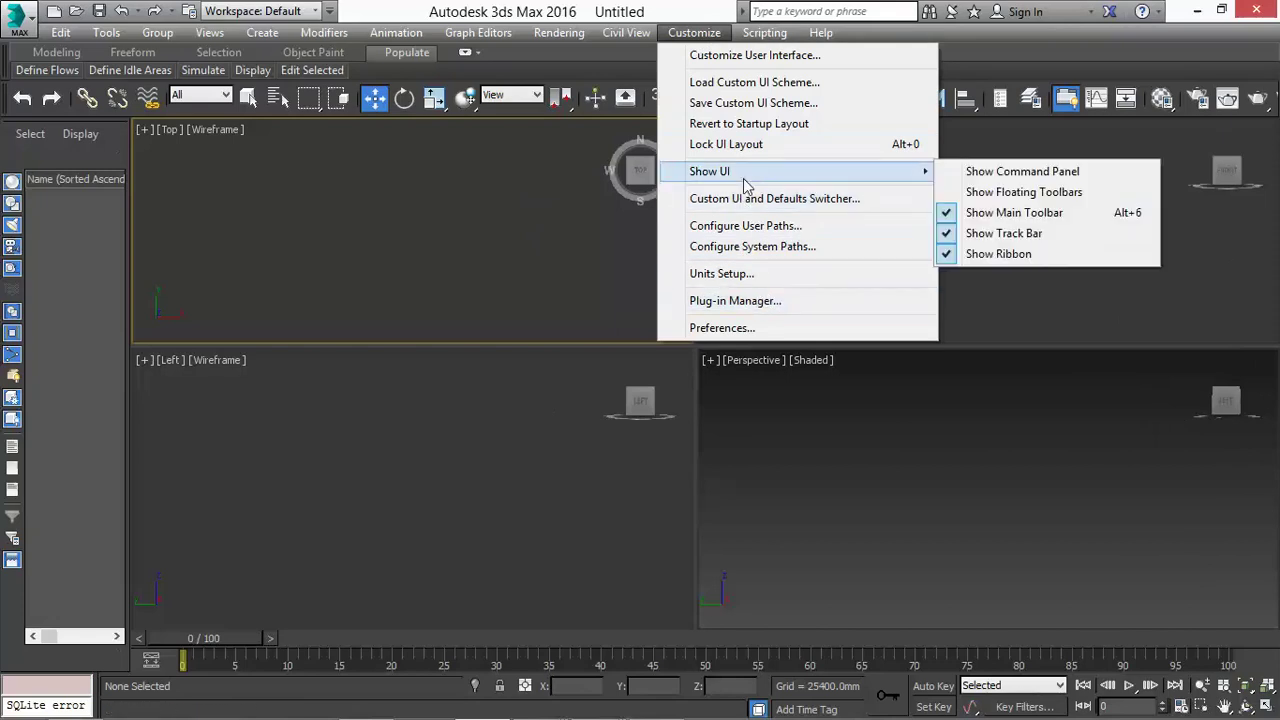
click(1020, 171)
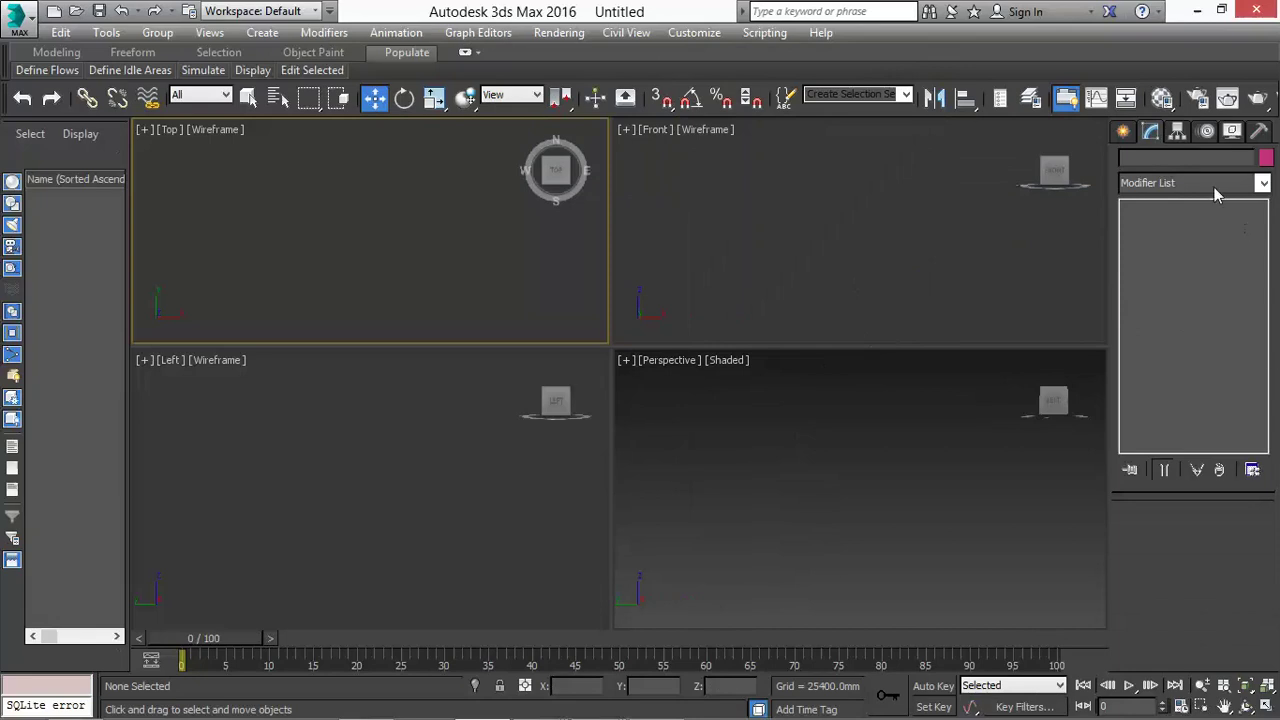
Step: Set the system unit scale to millimeters and accept the units setup
click(697, 33)
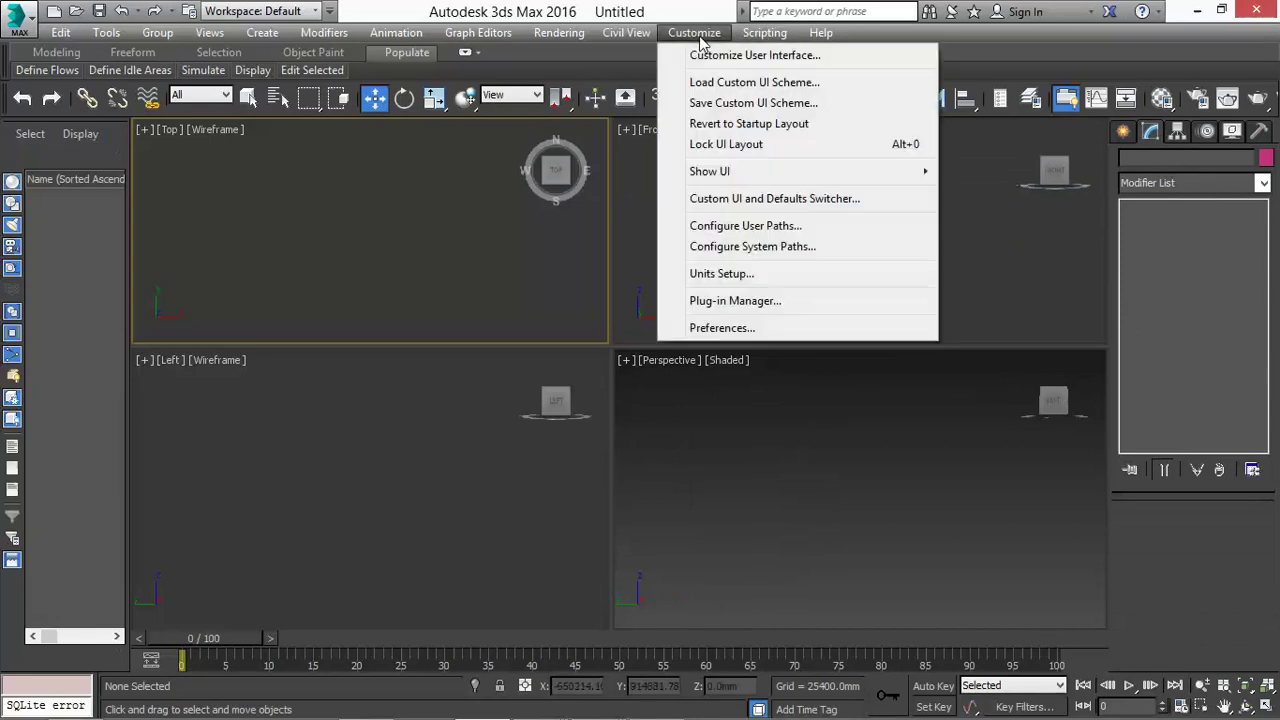
click(746, 275)
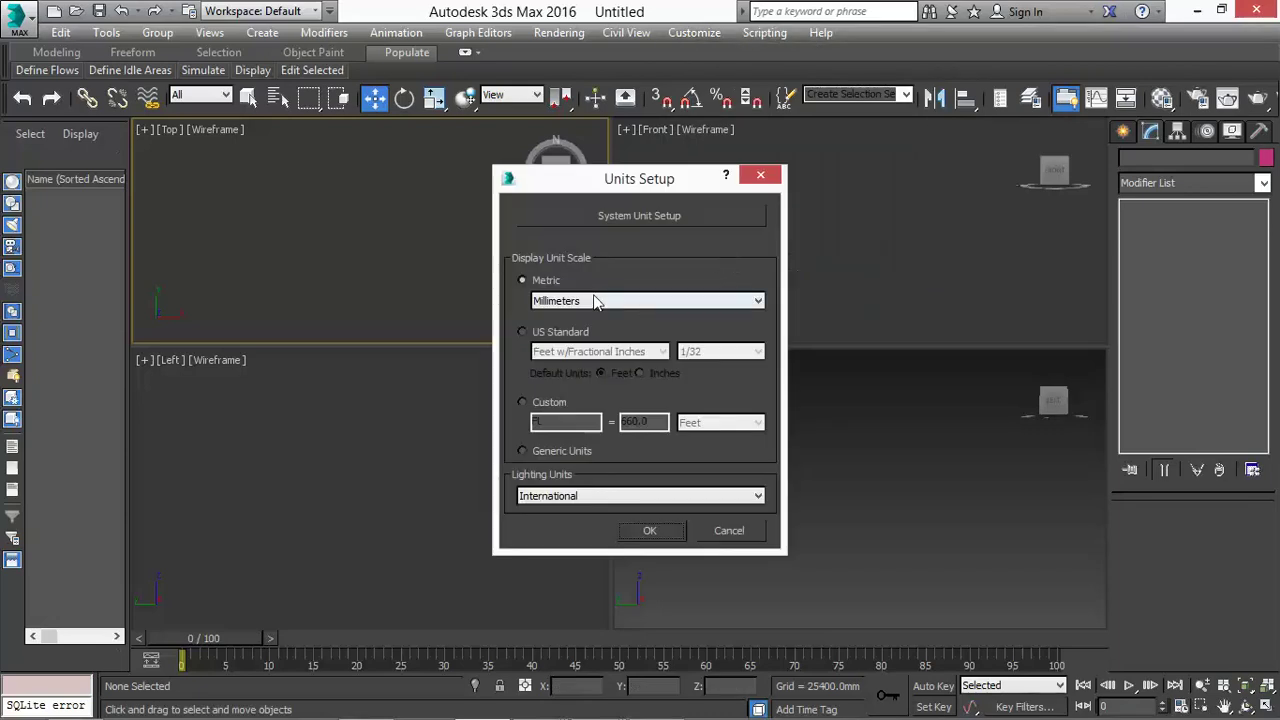
click(648, 216)
click(712, 306)
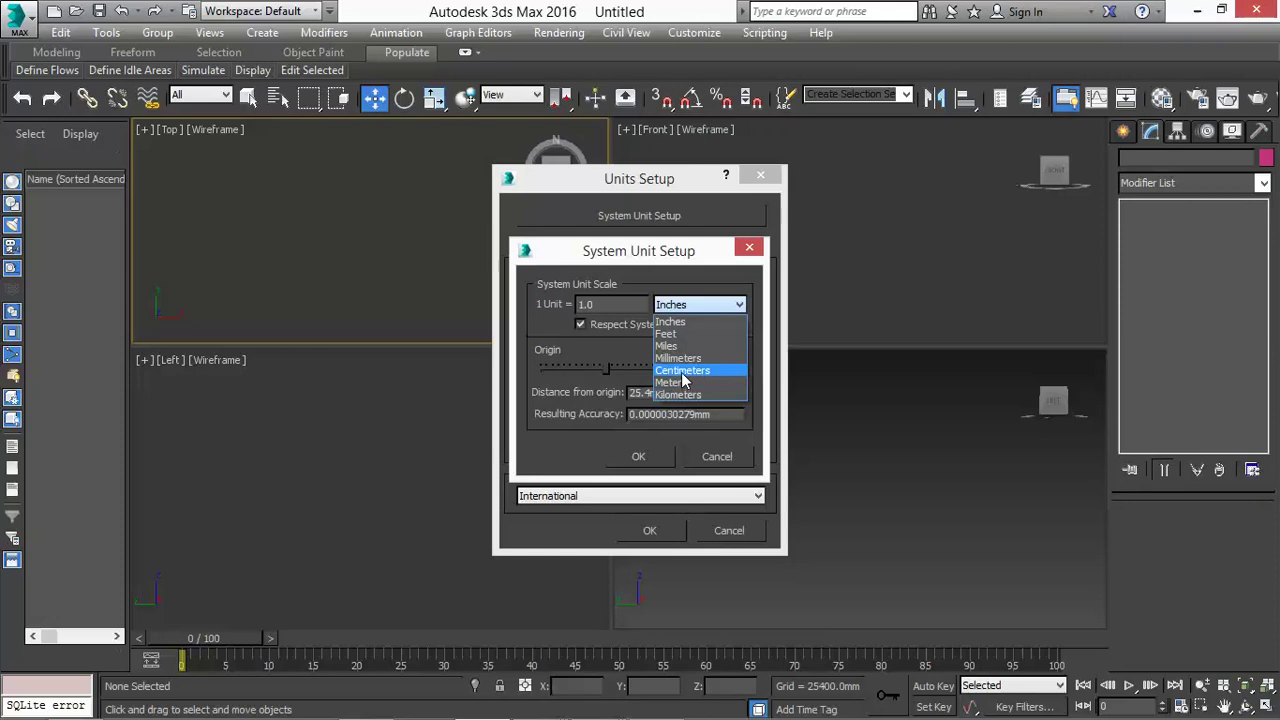
click(680, 358)
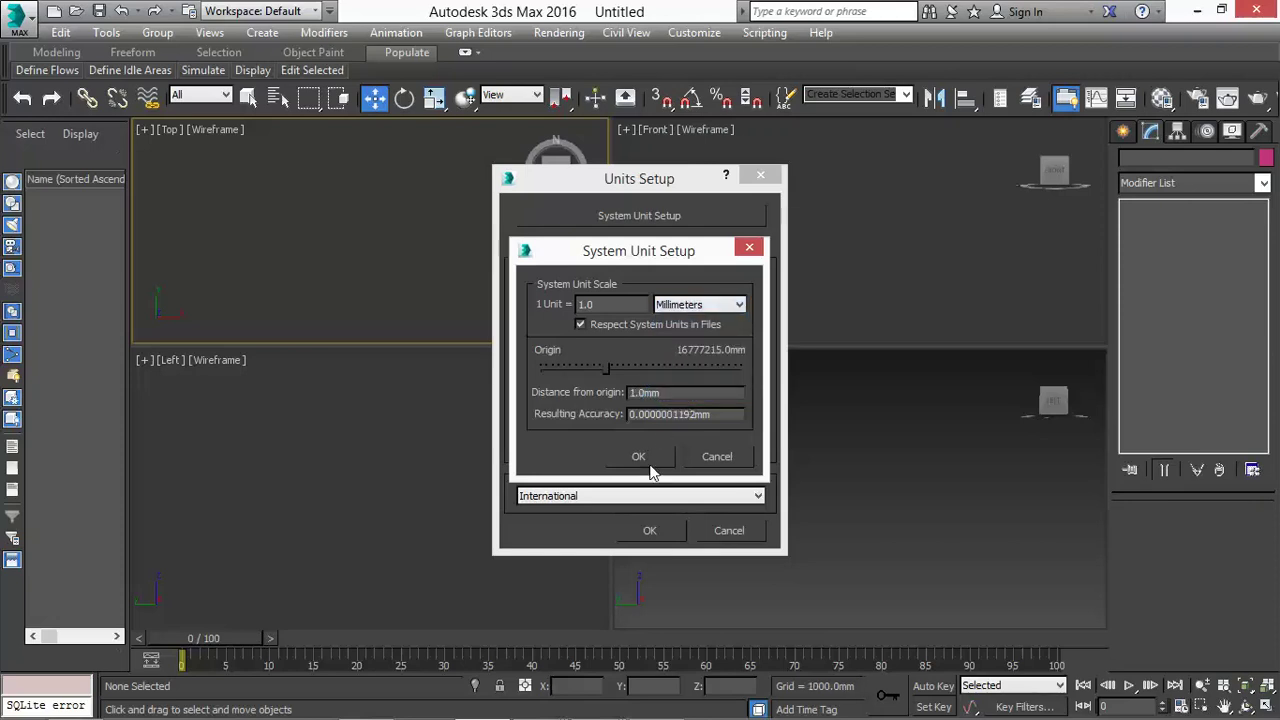
click(651, 456)
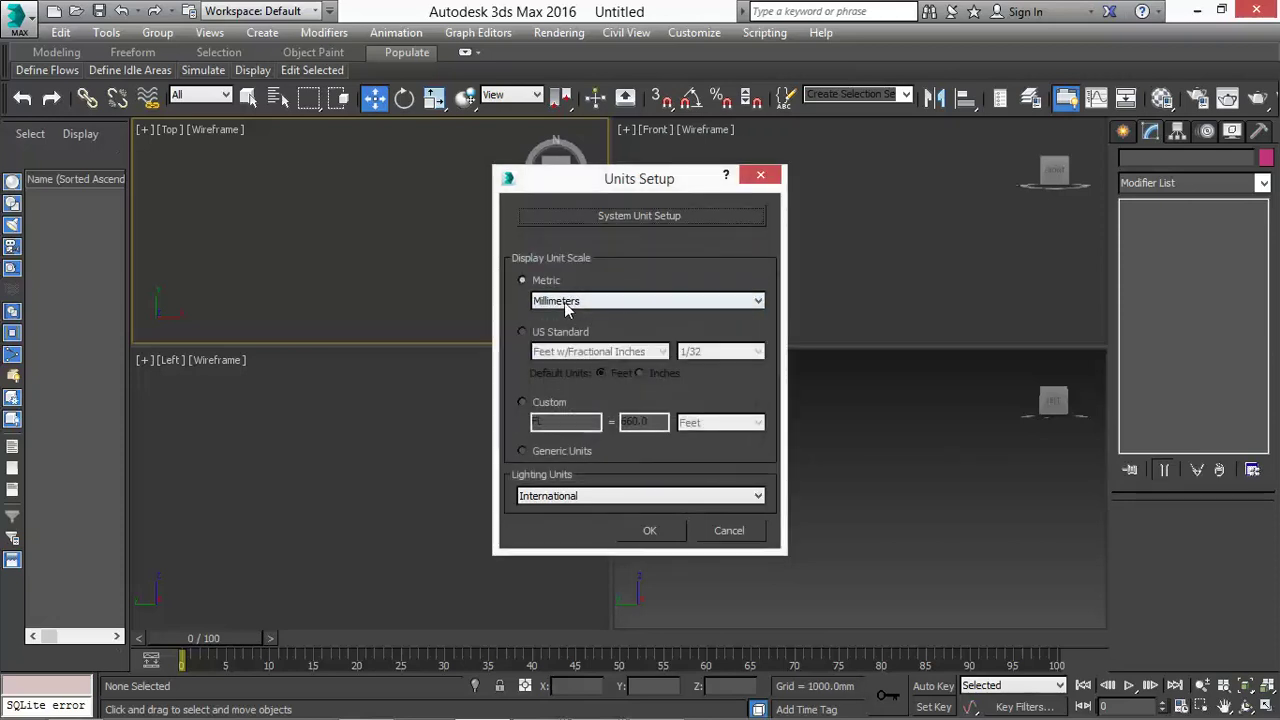
click(657, 537)
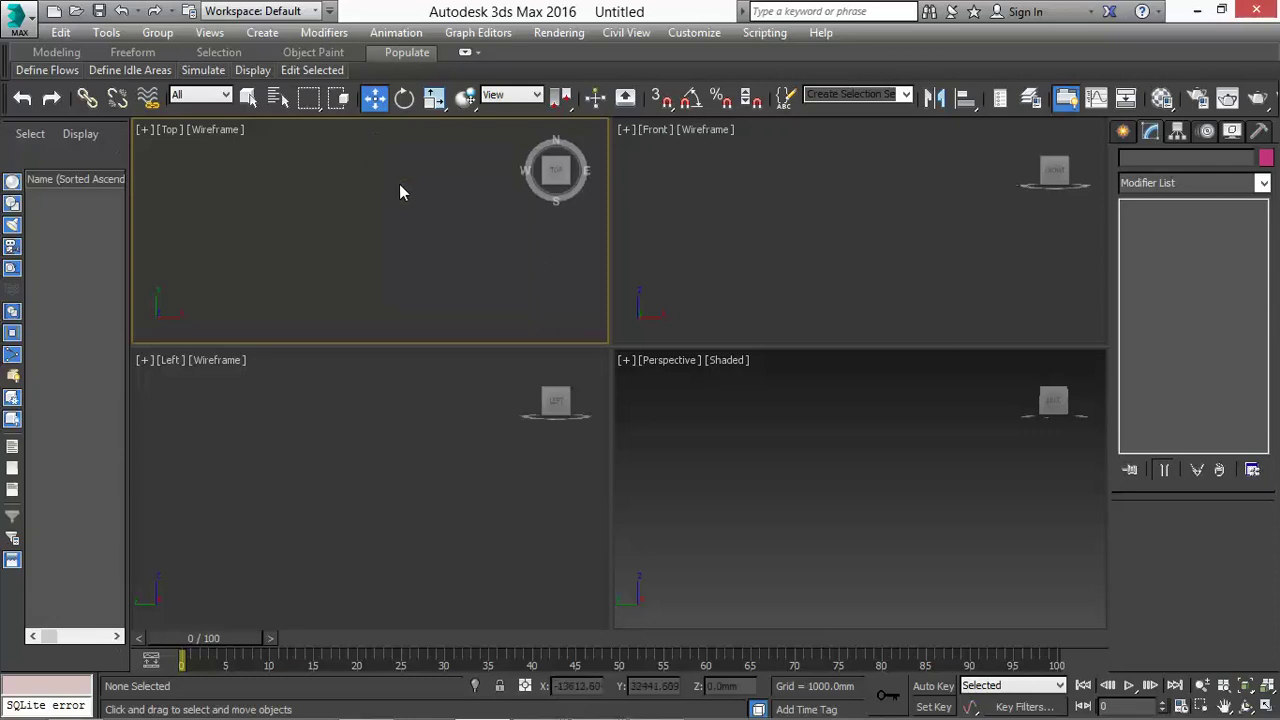
click(254, 36)
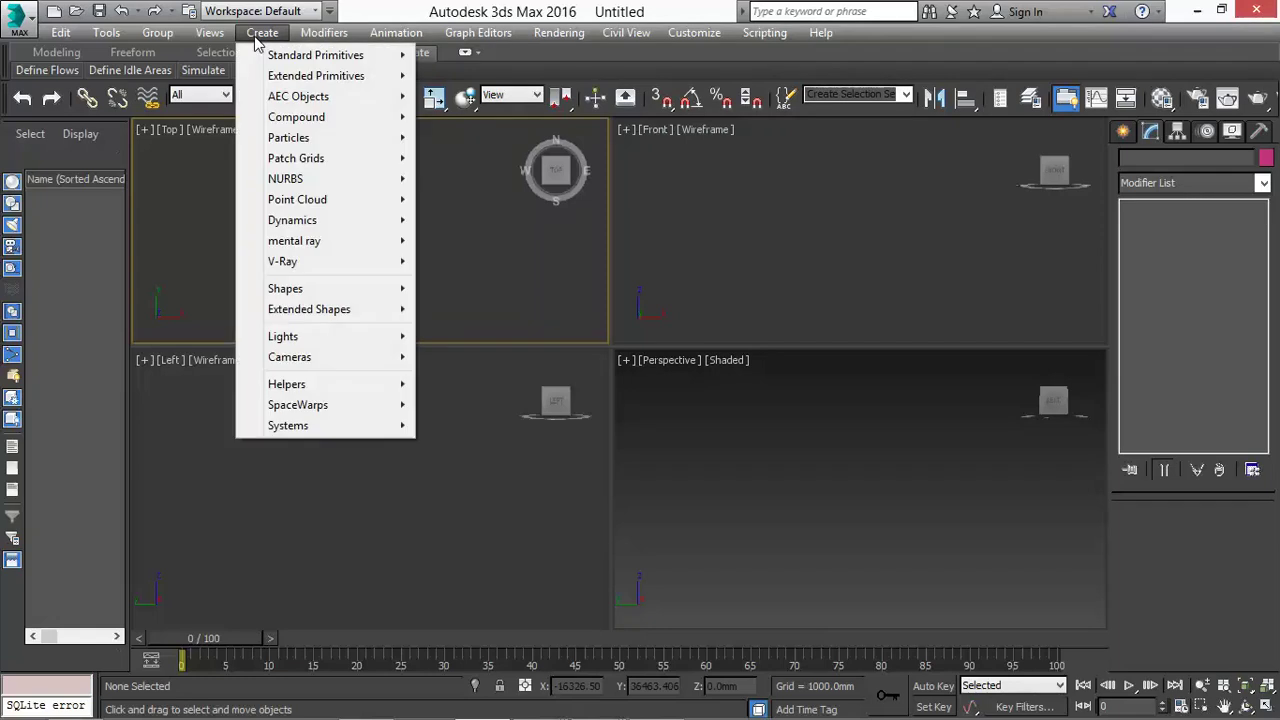
mouse_move(300, 61)
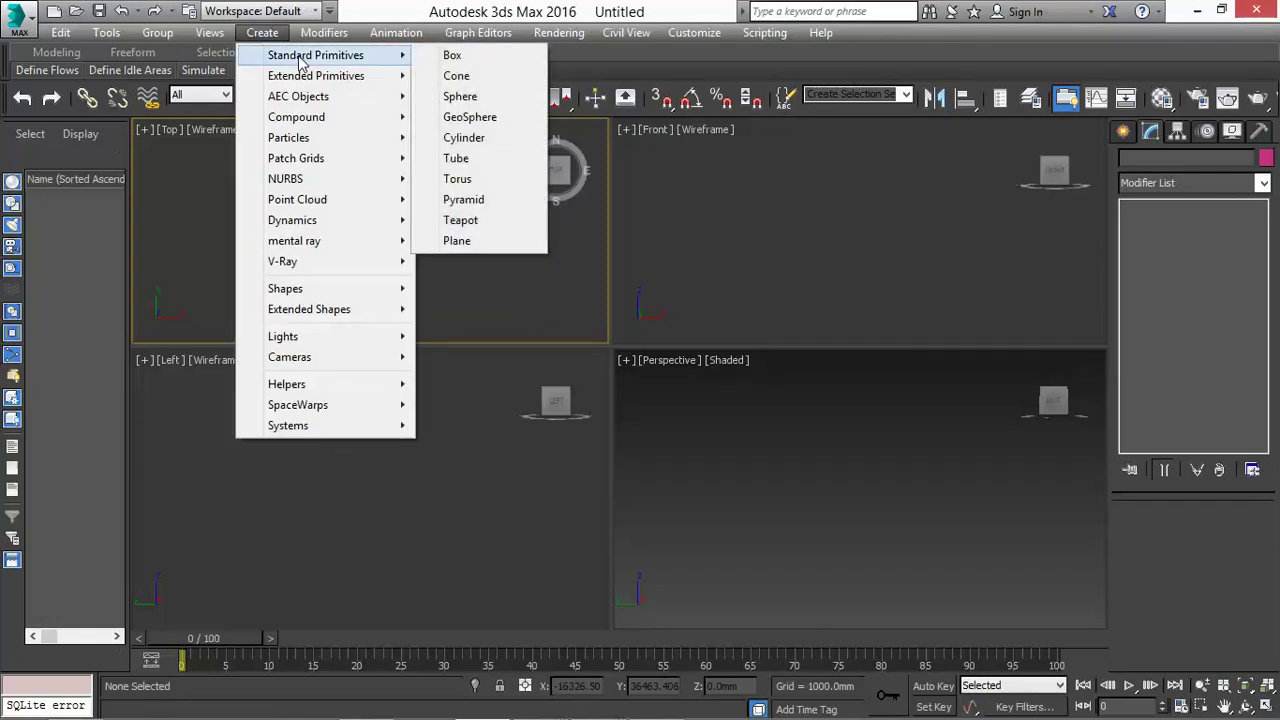
click(473, 59)
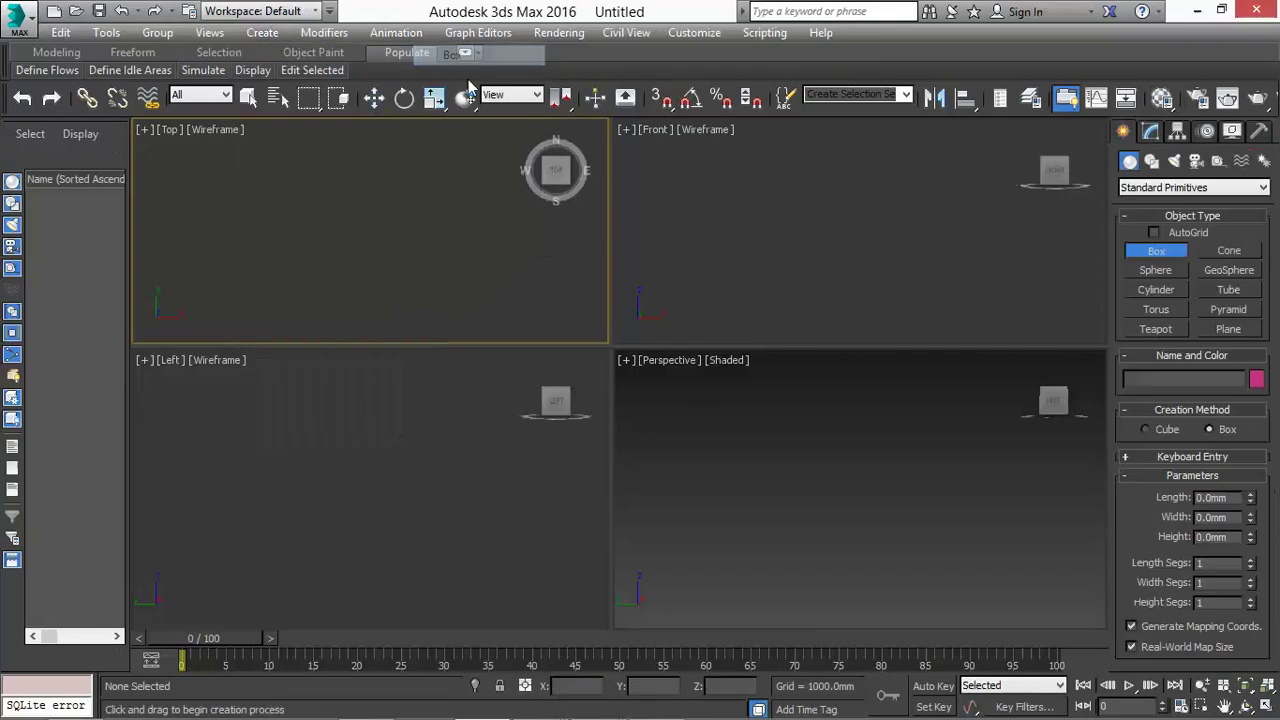
key(w)
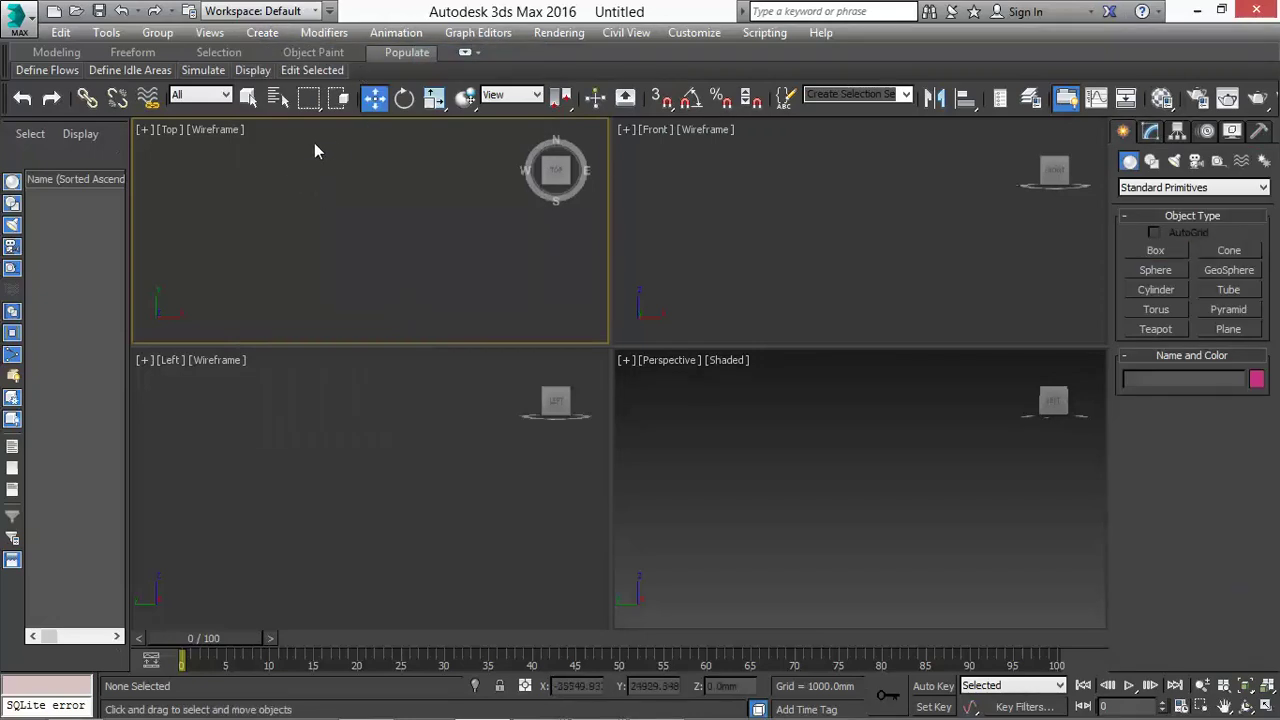
Step: Create a box about 9272 mm long, 10629 mm wide and 13796 mm high in the Top viewport and shift it slightly in the XY plane
click(265, 32)
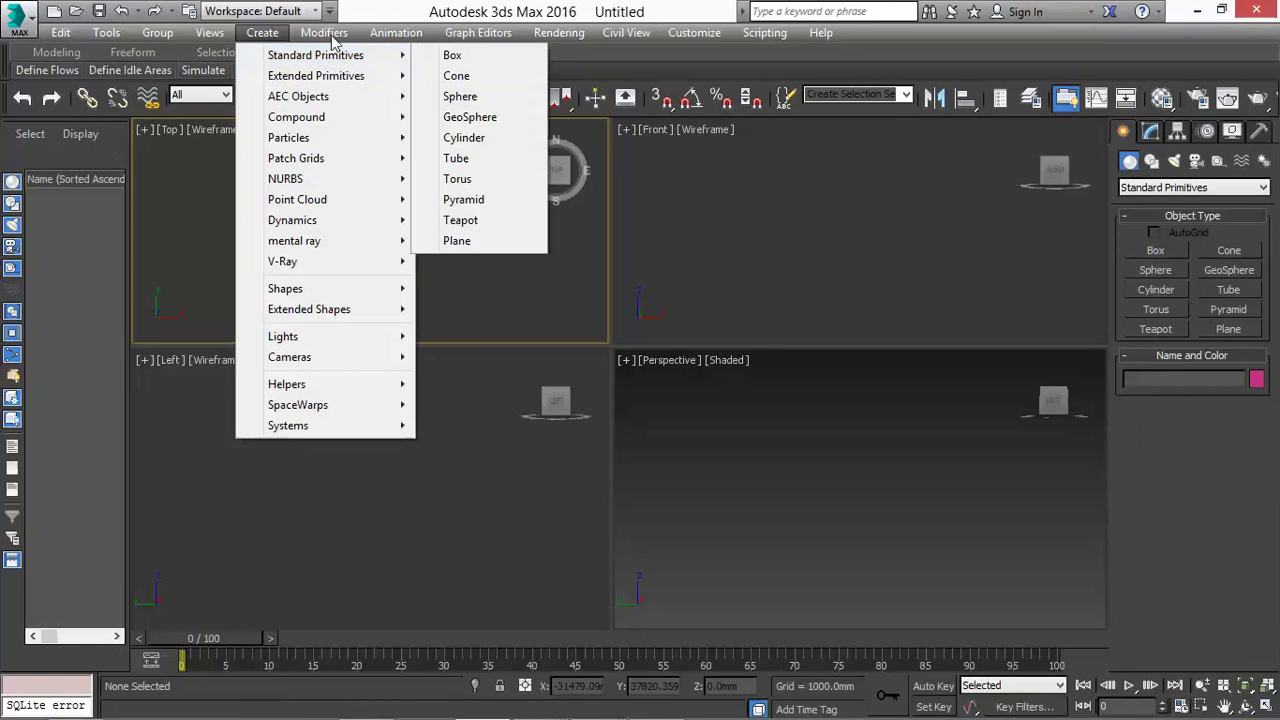
mouse_move(281, 58)
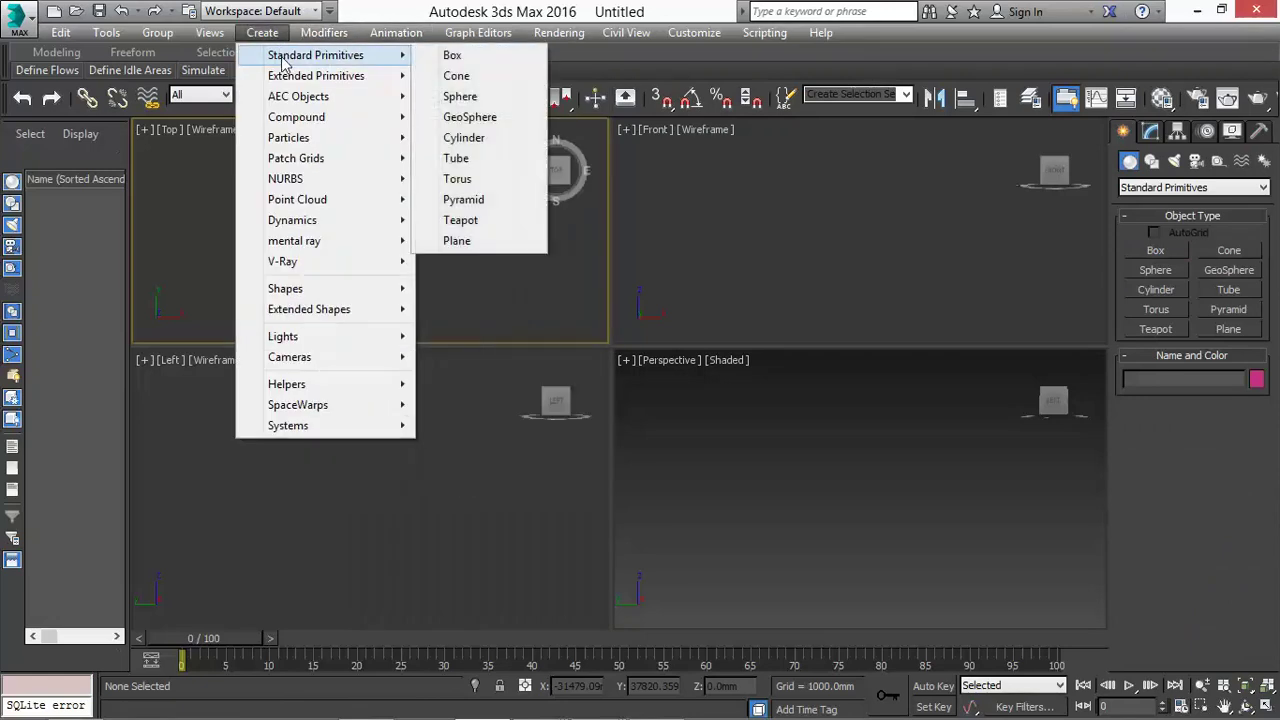
click(450, 52)
drag(326, 192, 370, 232)
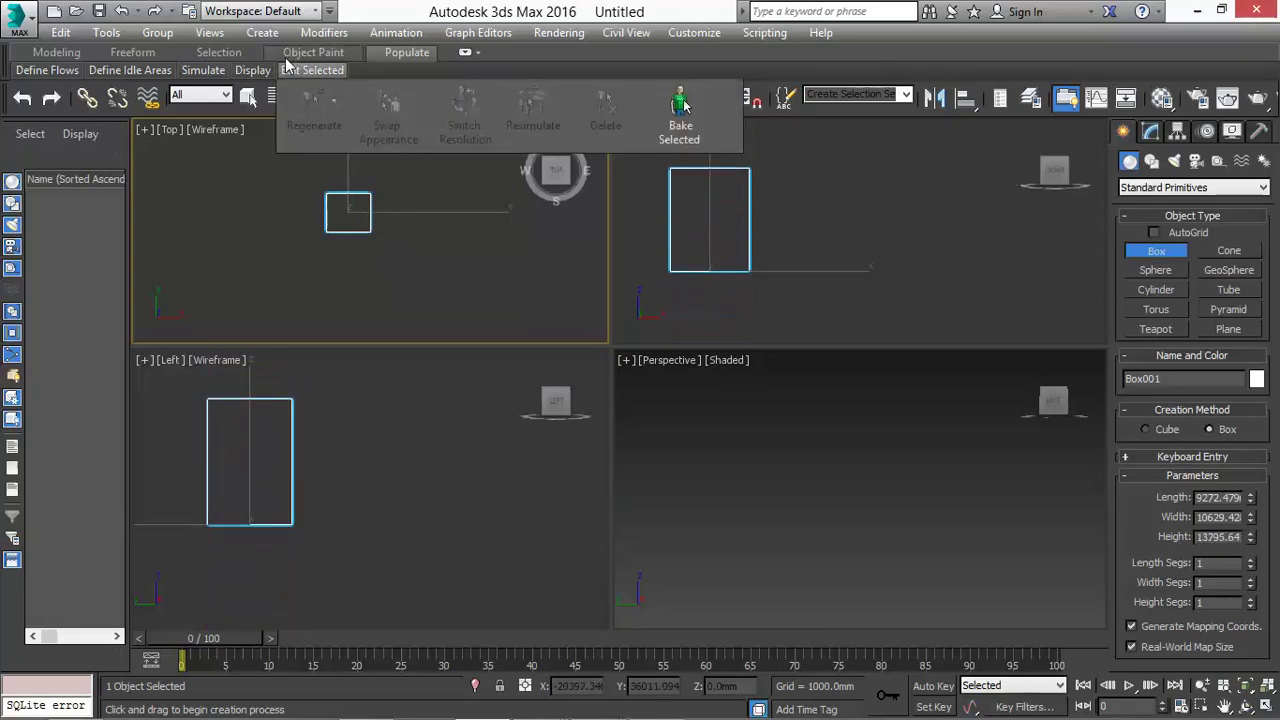
key(w)
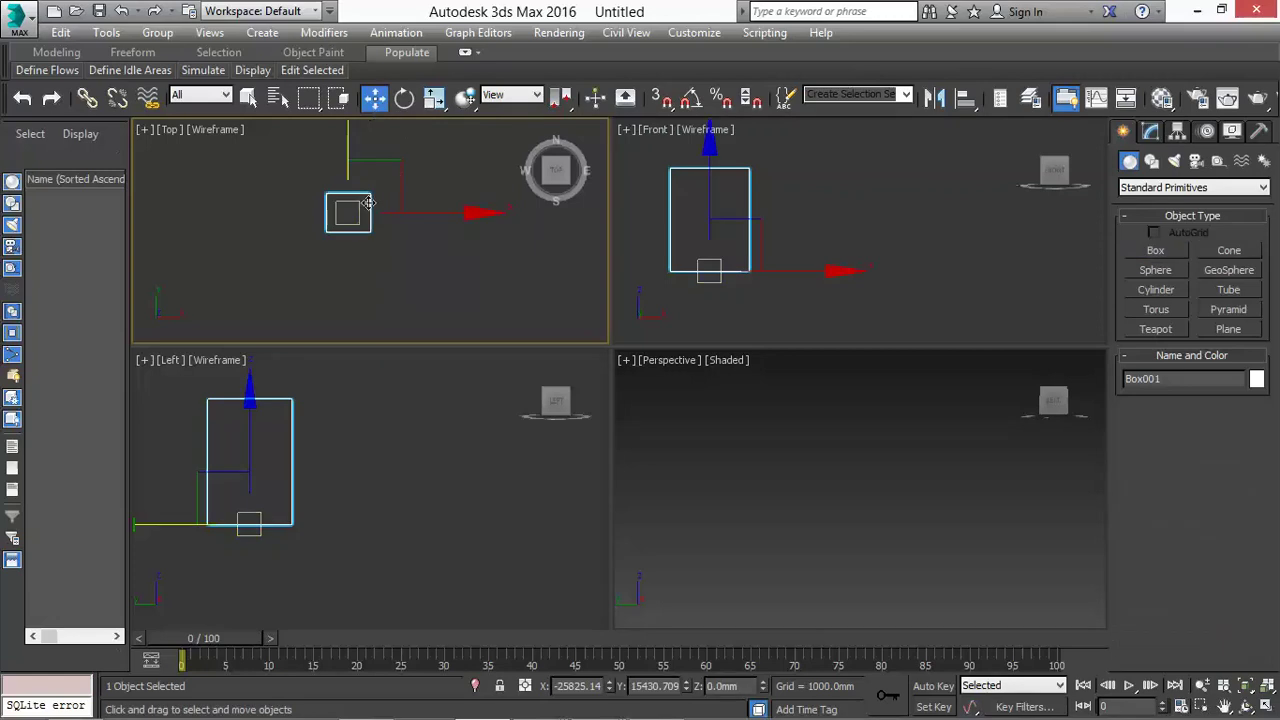
drag(397, 161, 388, 162)
Step: Frame the box at a close zoom in the Perspective, Left and Front viewports
click(711, 434)
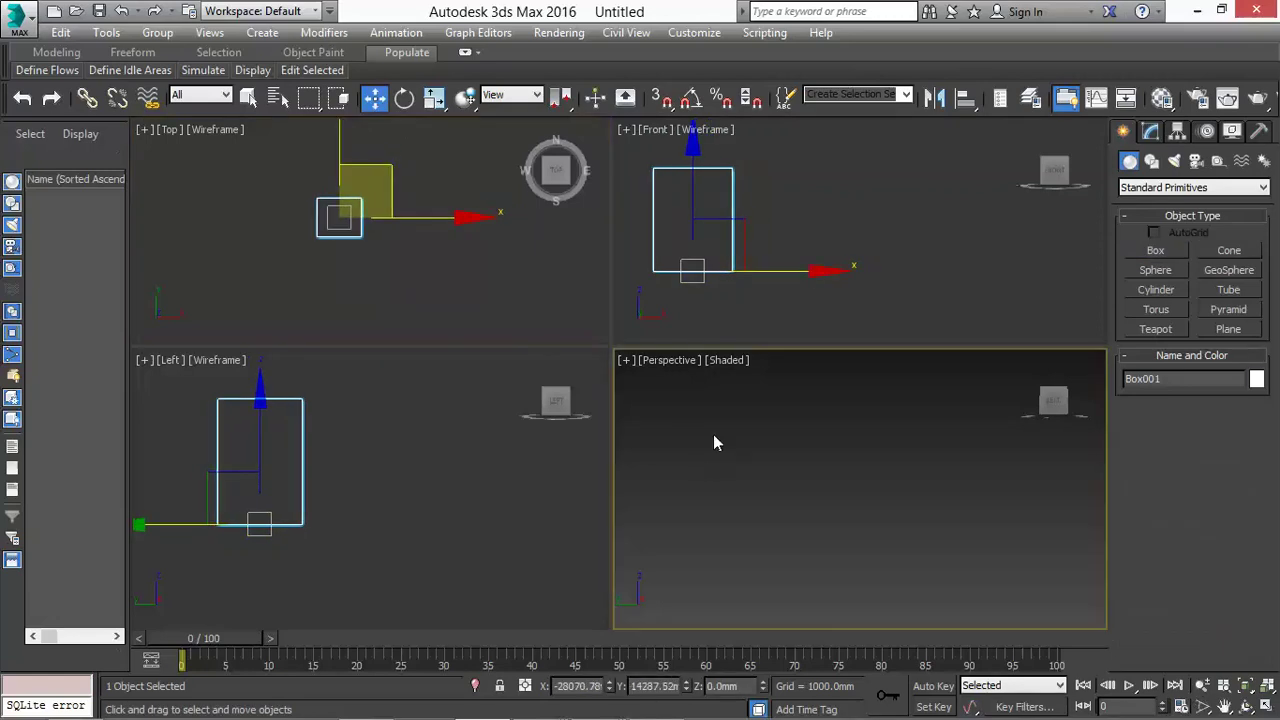
key(z)
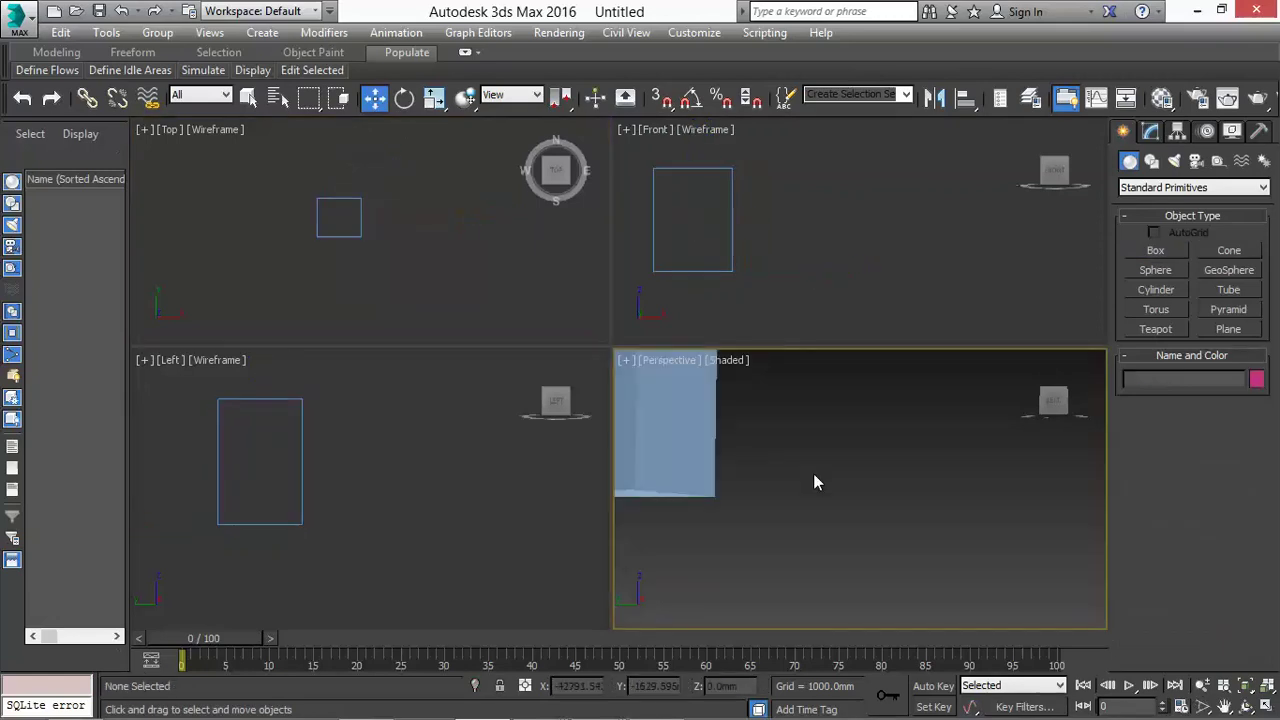
scroll(788, 458, up, 8)
scroll(863, 468, down, 6)
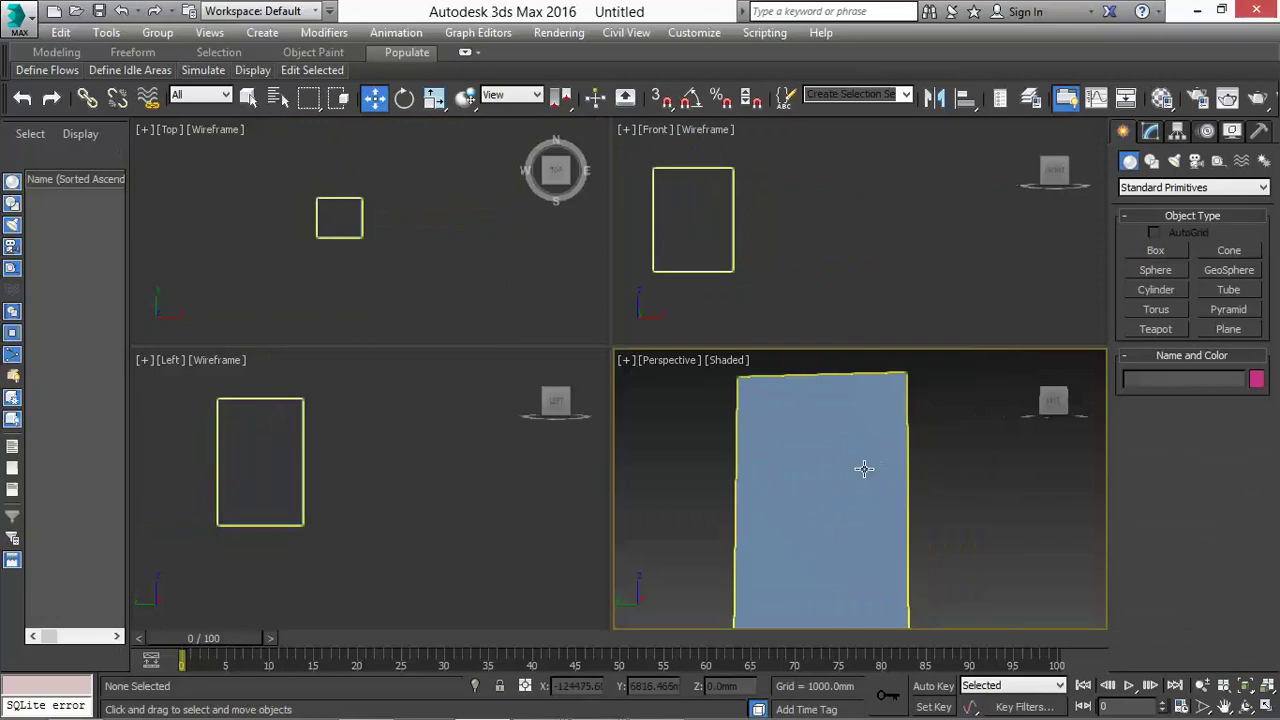
scroll(902, 488, up, 4)
scroll(885, 486, down, 4)
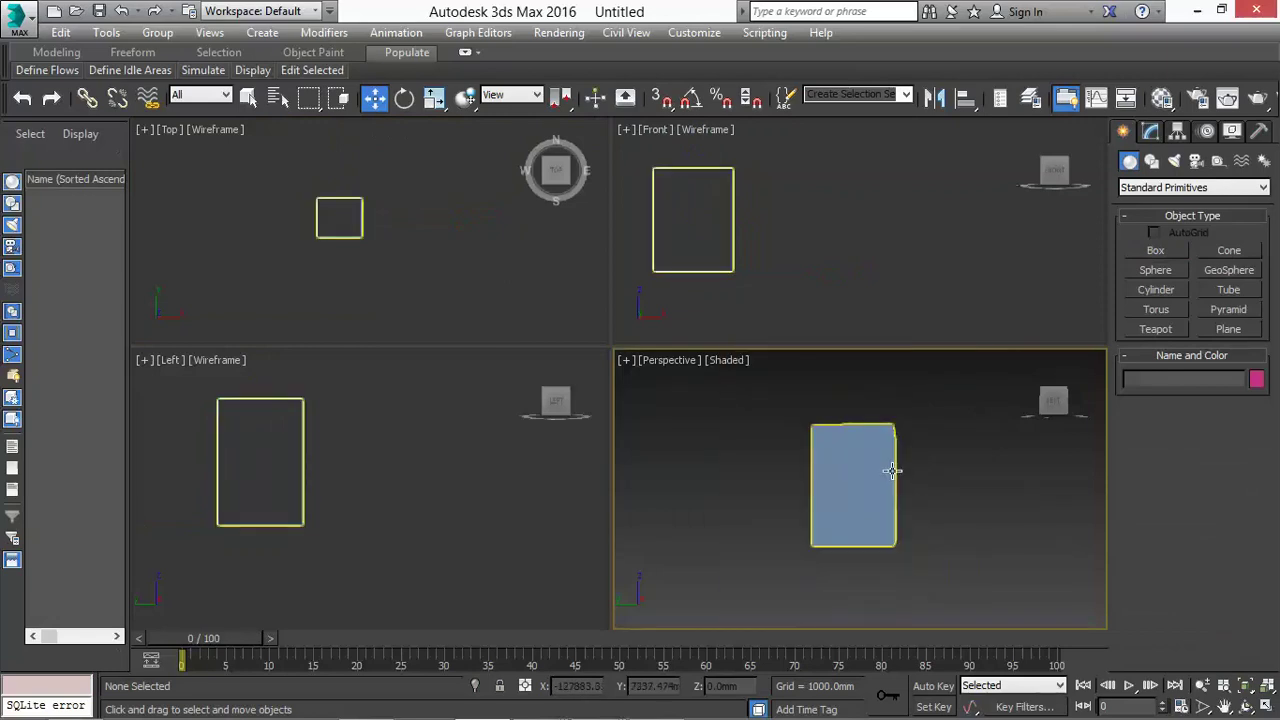
scroll(890, 469, up, 4)
click(873, 469)
click(327, 453)
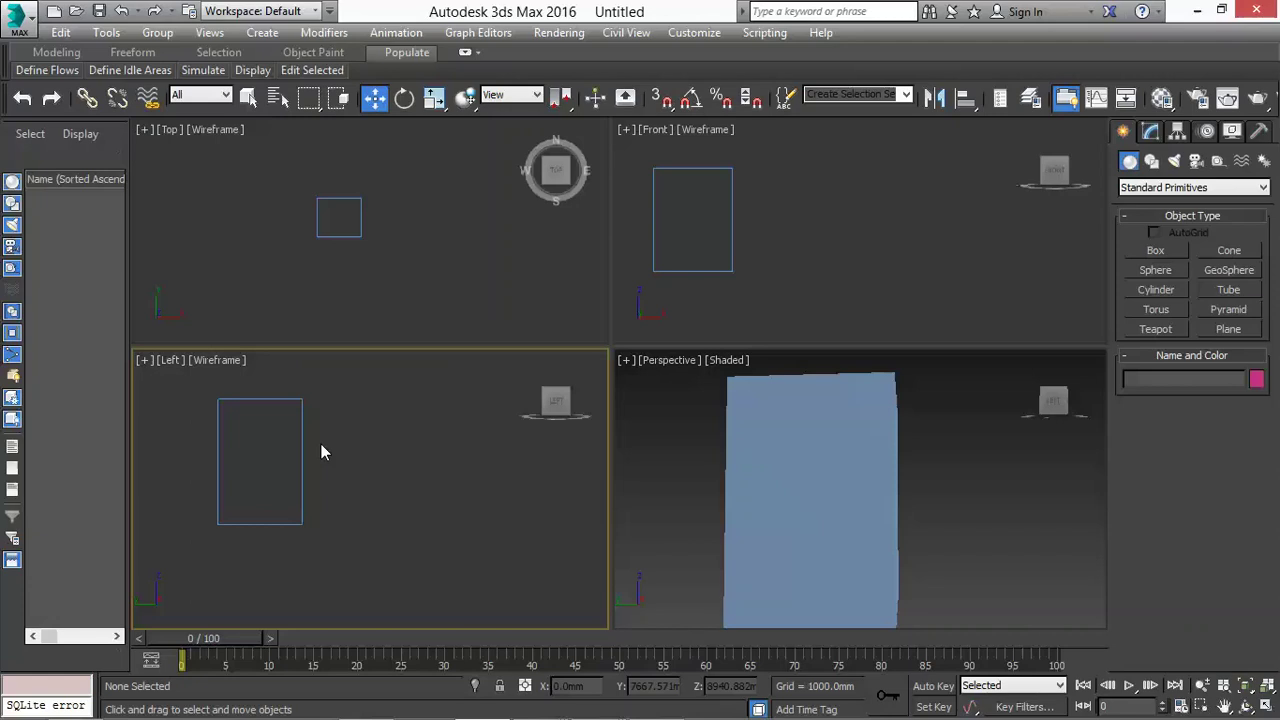
scroll(321, 444, up, 4)
click(751, 265)
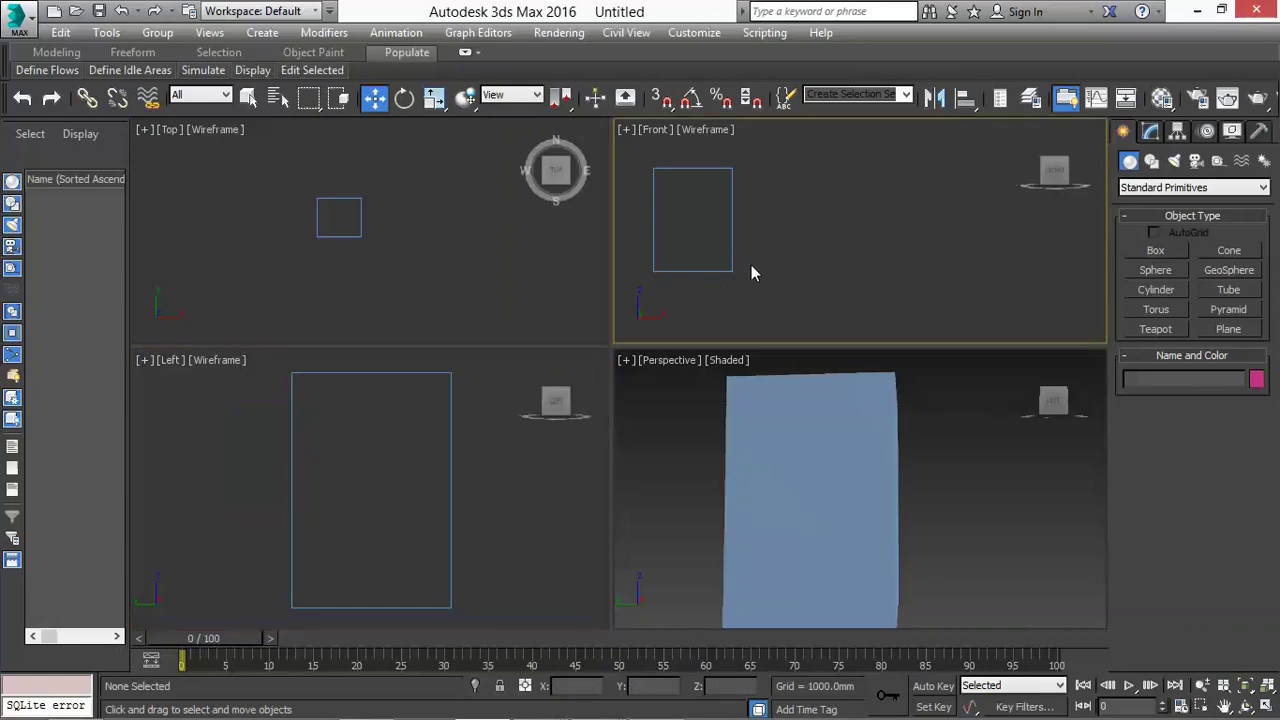
key(z)
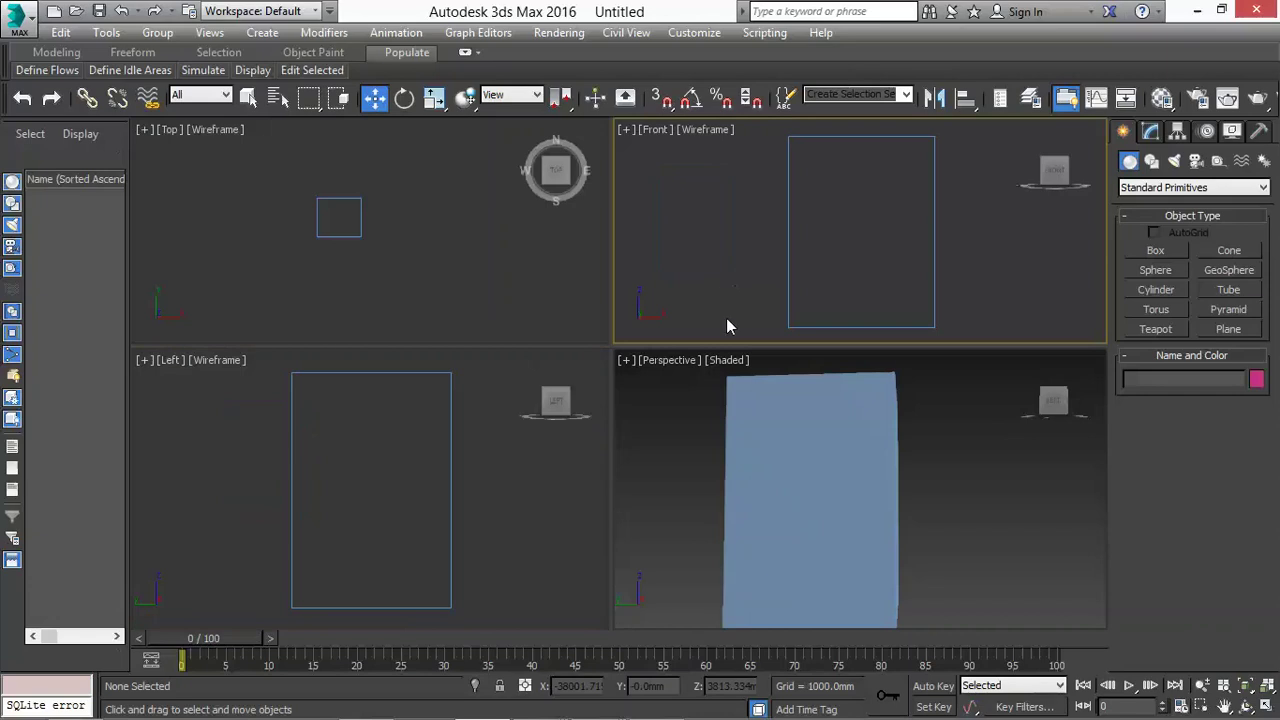
Step: Select the box and examine it from several angles in the Perspective viewport
click(765, 405)
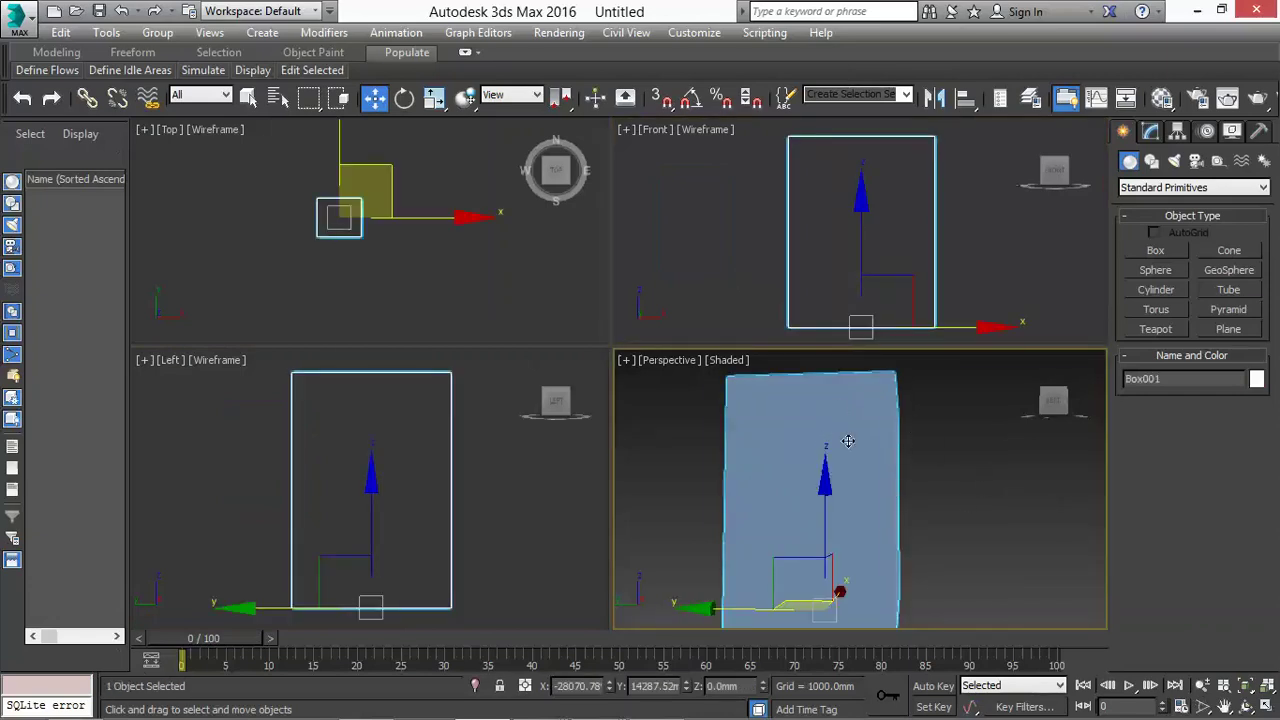
middle_drag(947, 478, 917, 442)
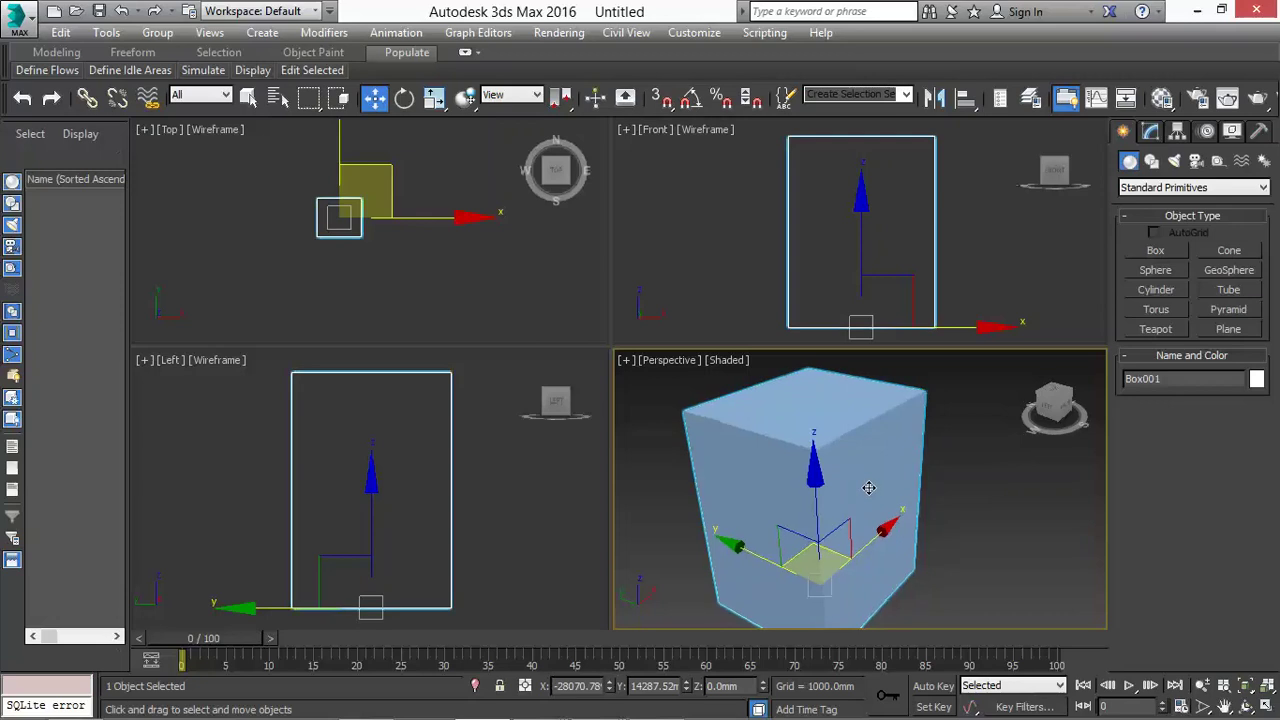
alt+middle_drag(857, 480, 957, 471)
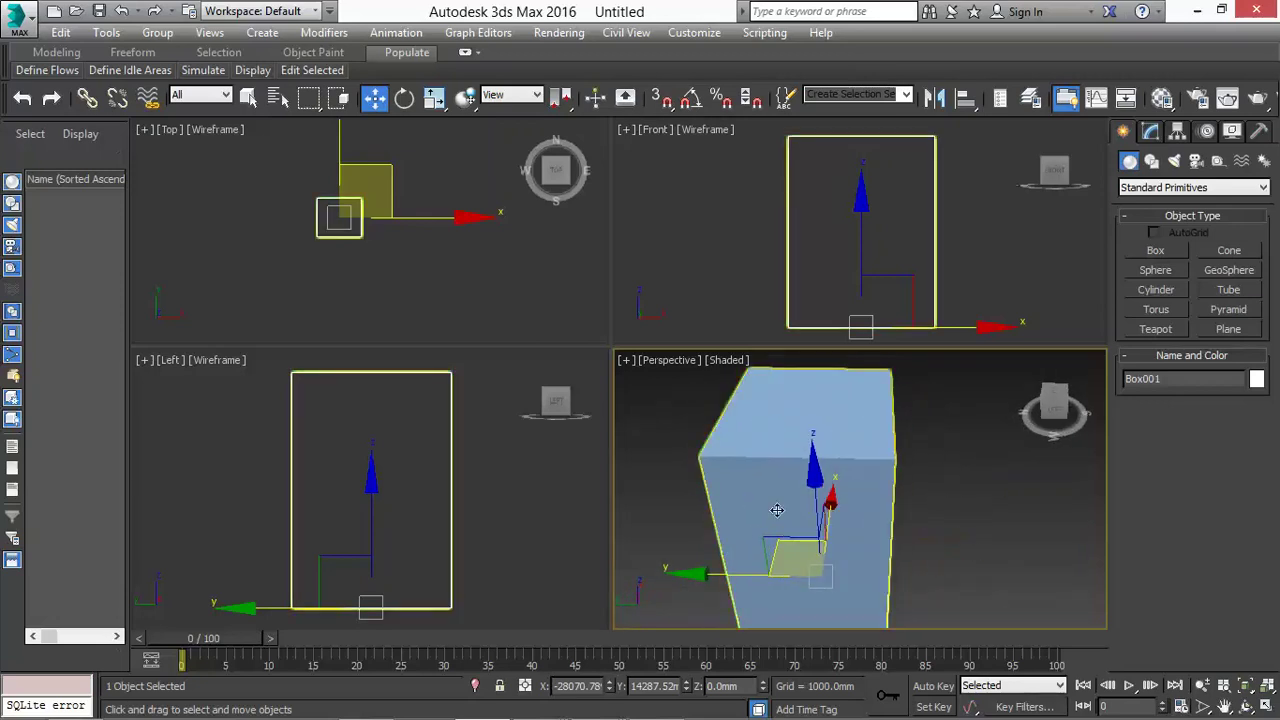
alt+middle_drag(862, 497, 831, 434)
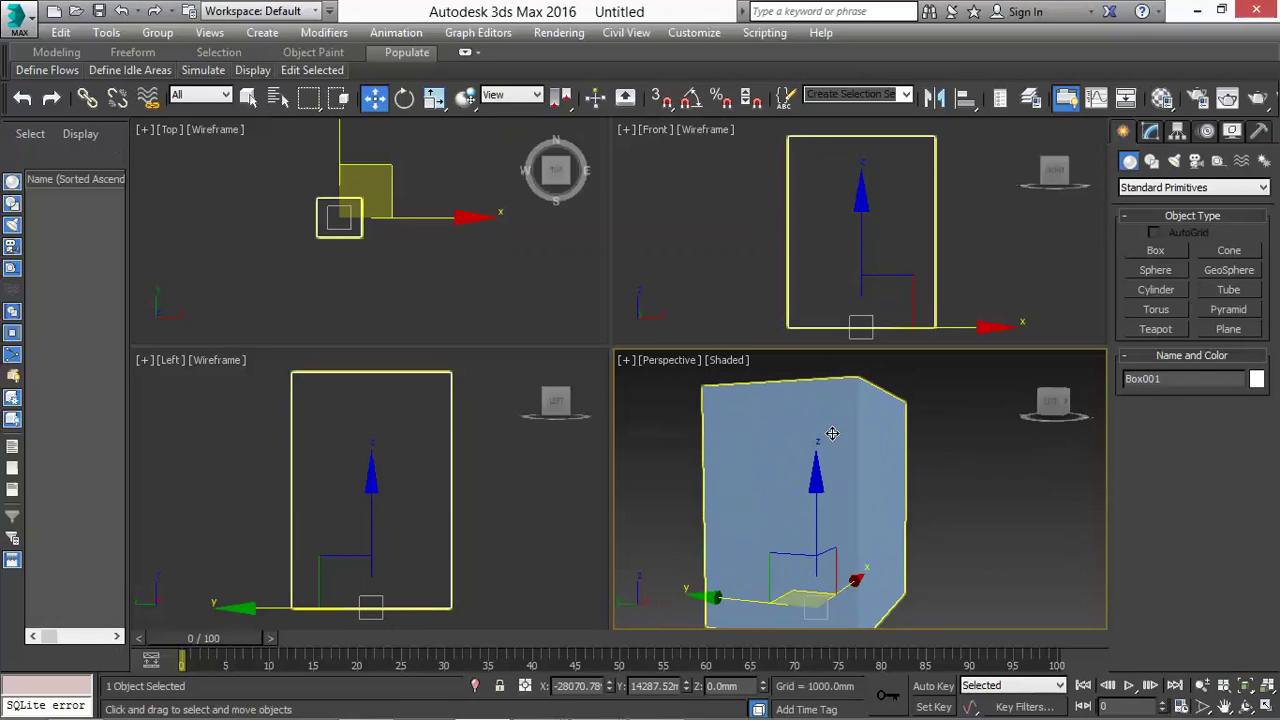
Step: Try switching the Perspective viewport to a camera view, then create a physical camera from that view and deselect it
key(c)
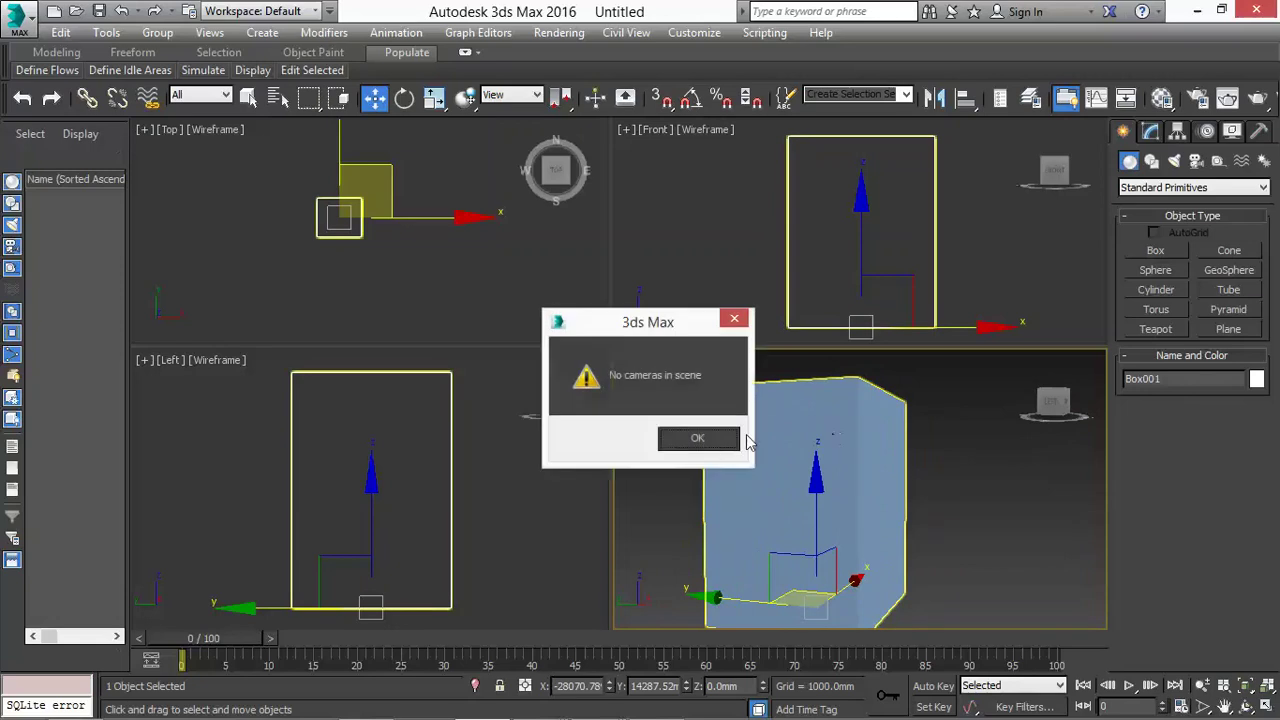
click(691, 437)
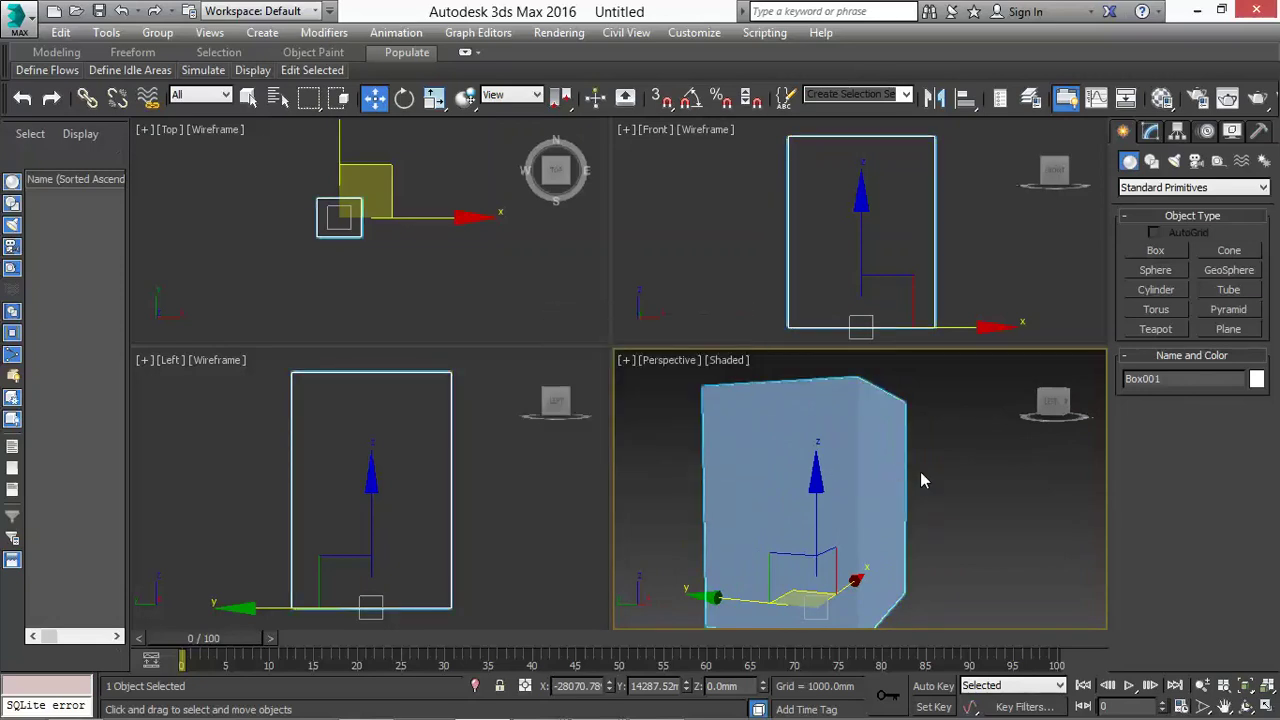
key(ctrl+c)
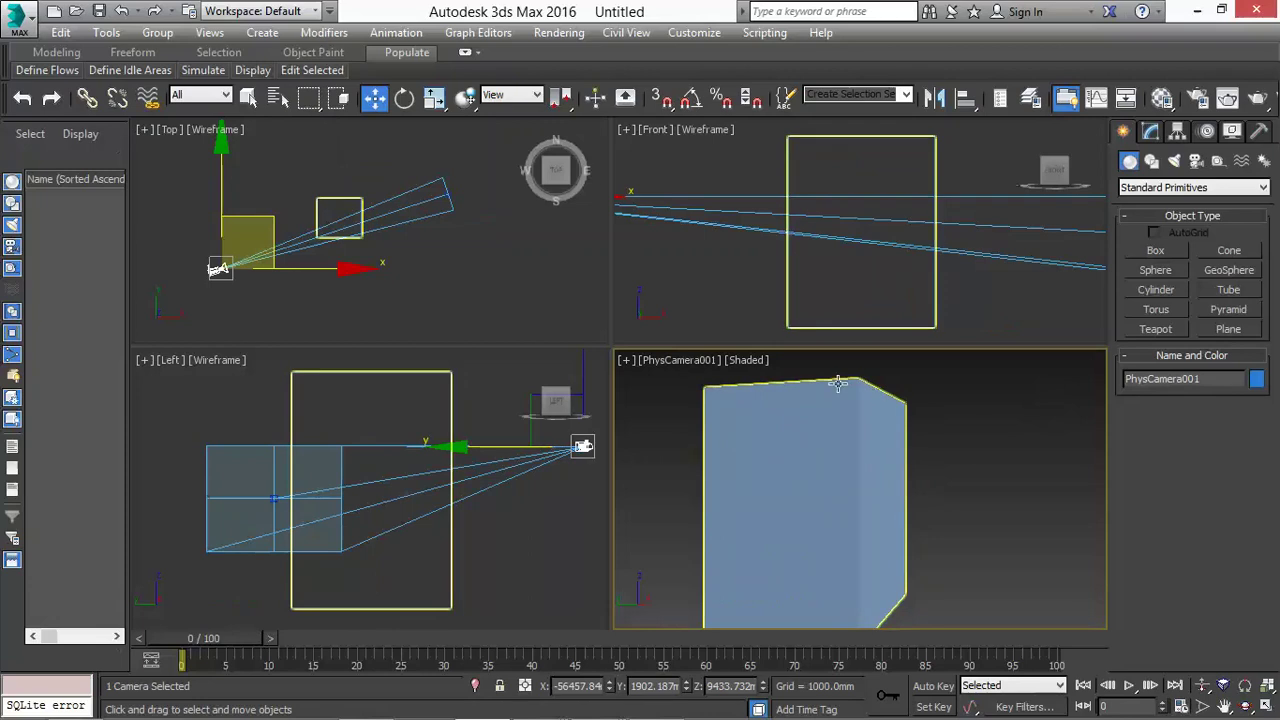
click(573, 482)
Step: Truck the physical camera sideways so the box sits nearer the middle of its view
click(1225, 706)
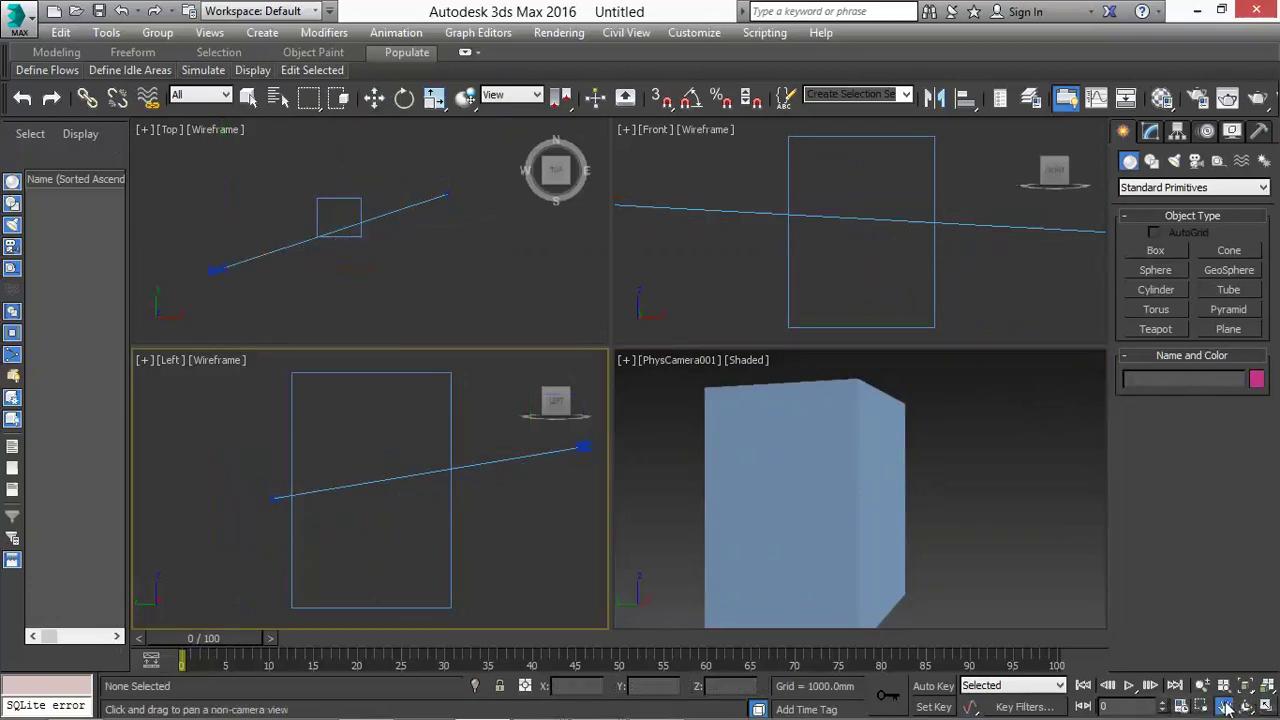
drag(855, 568, 883, 563)
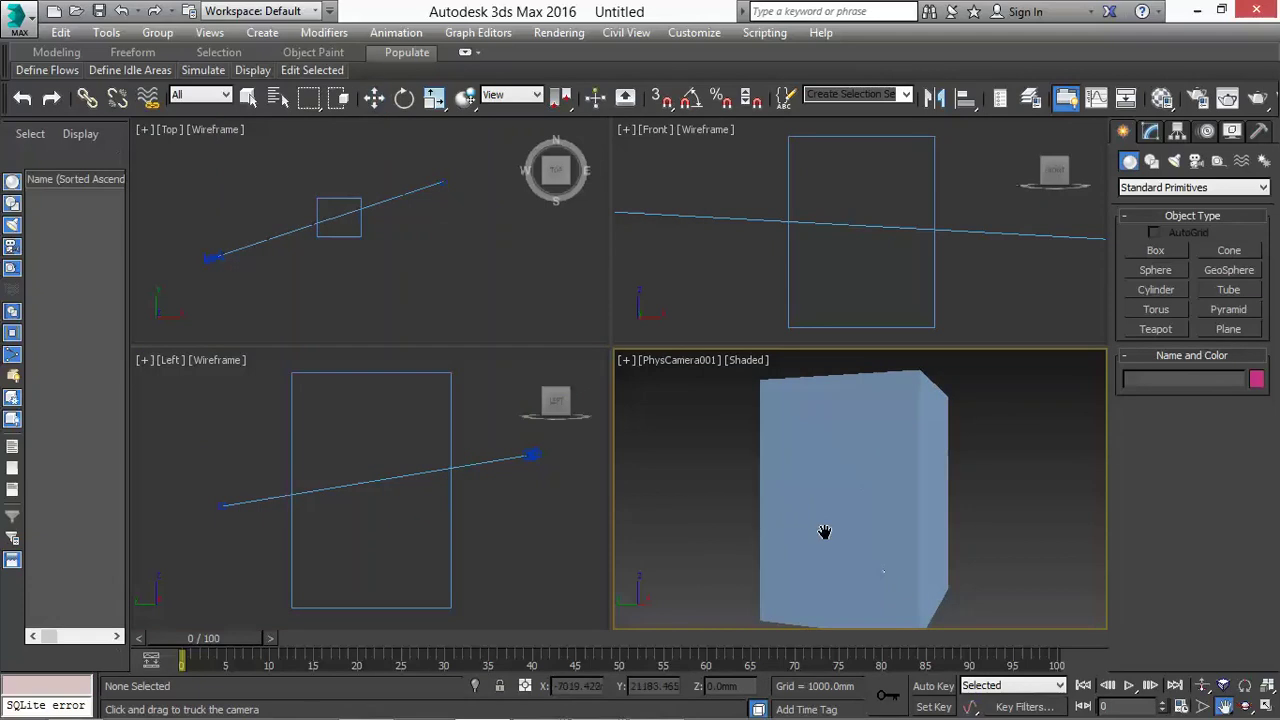
key(w)
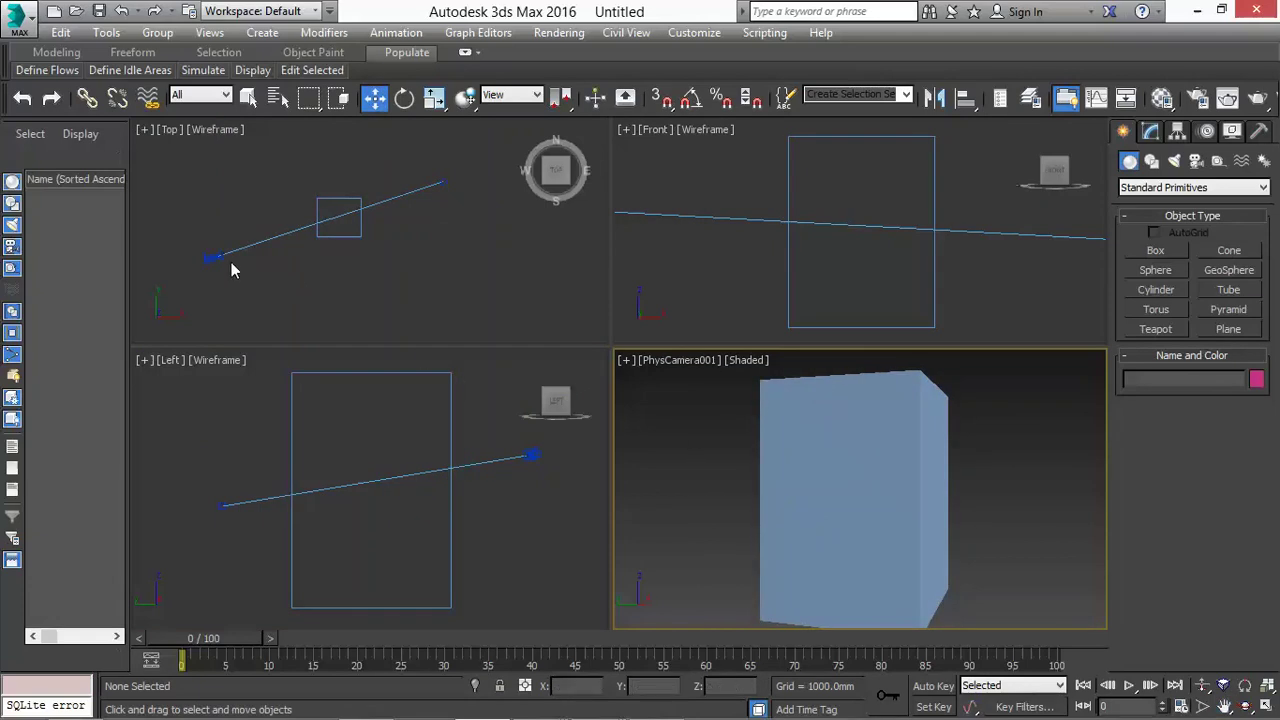
Step: Delete the physical camera and its target, leaving only the box in the scene
click(215, 254)
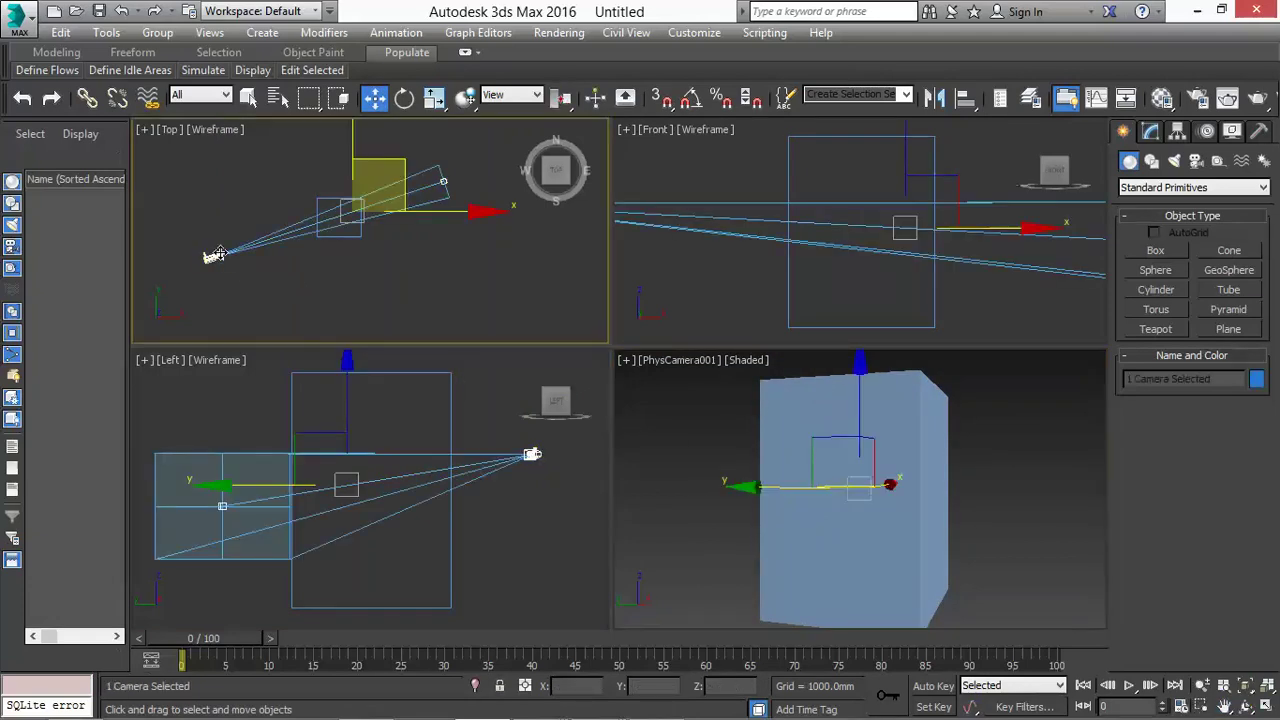
key(Delete)
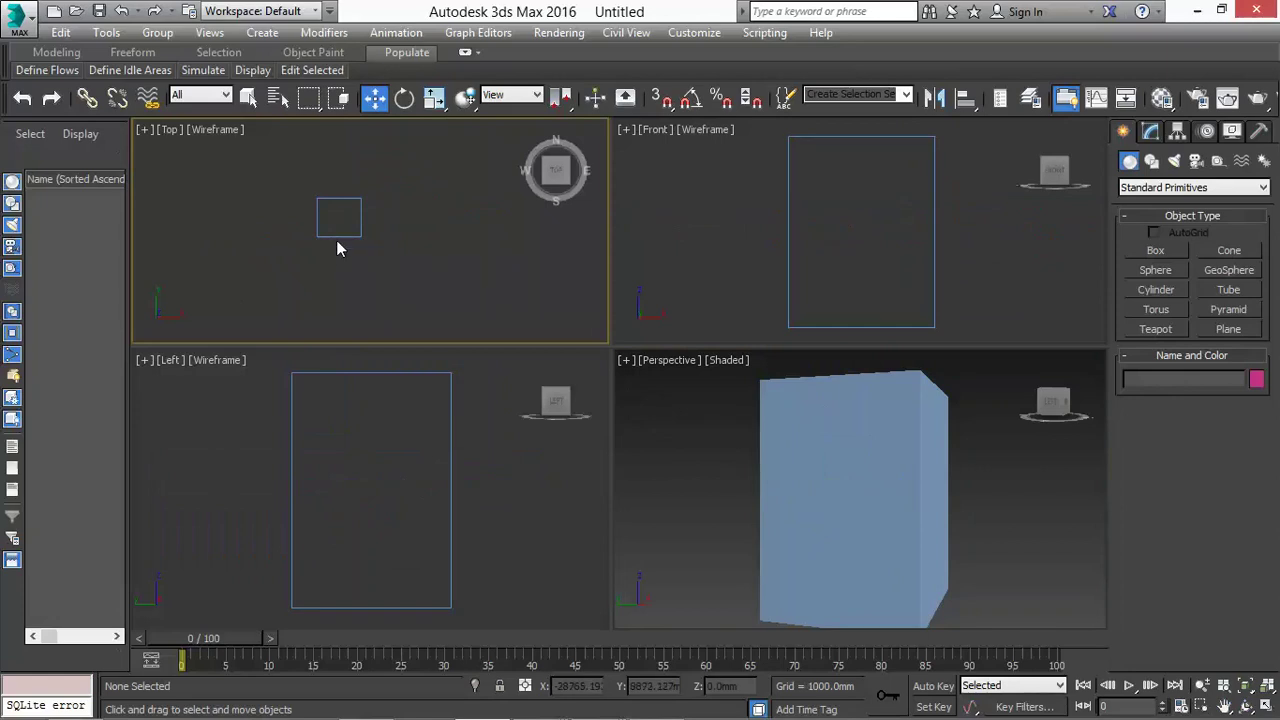
click(229, 389)
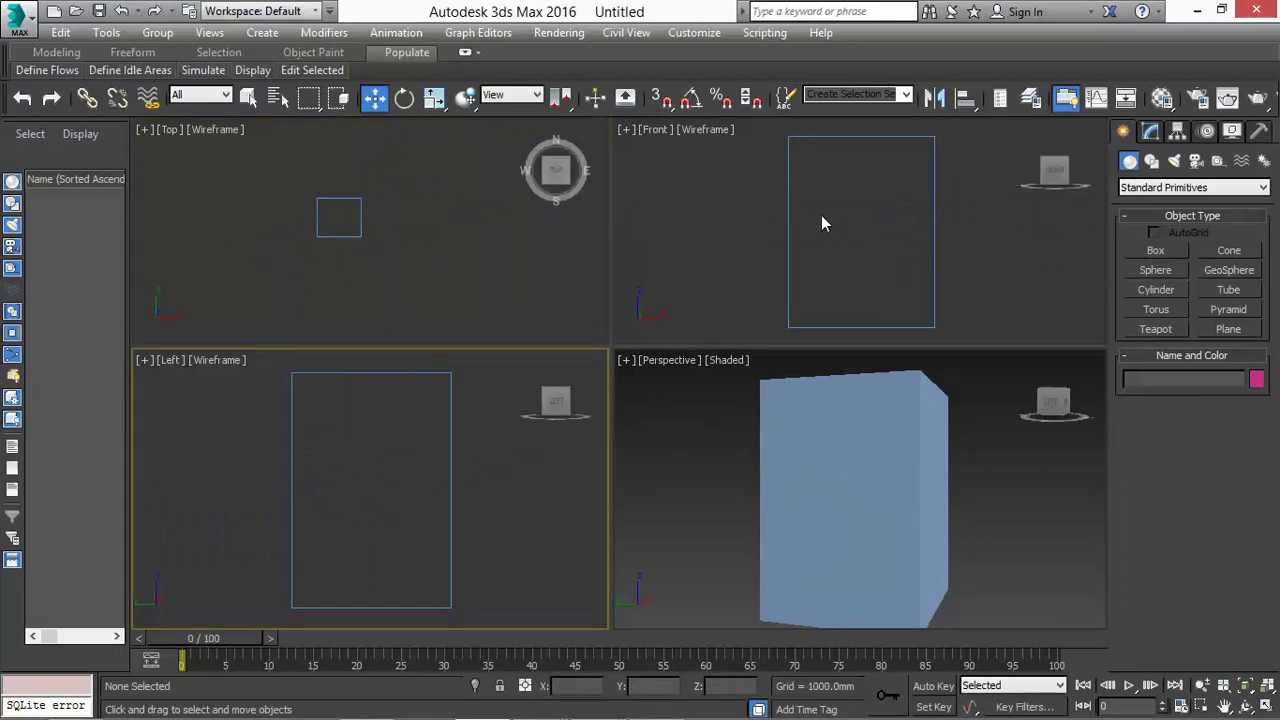
click(857, 208)
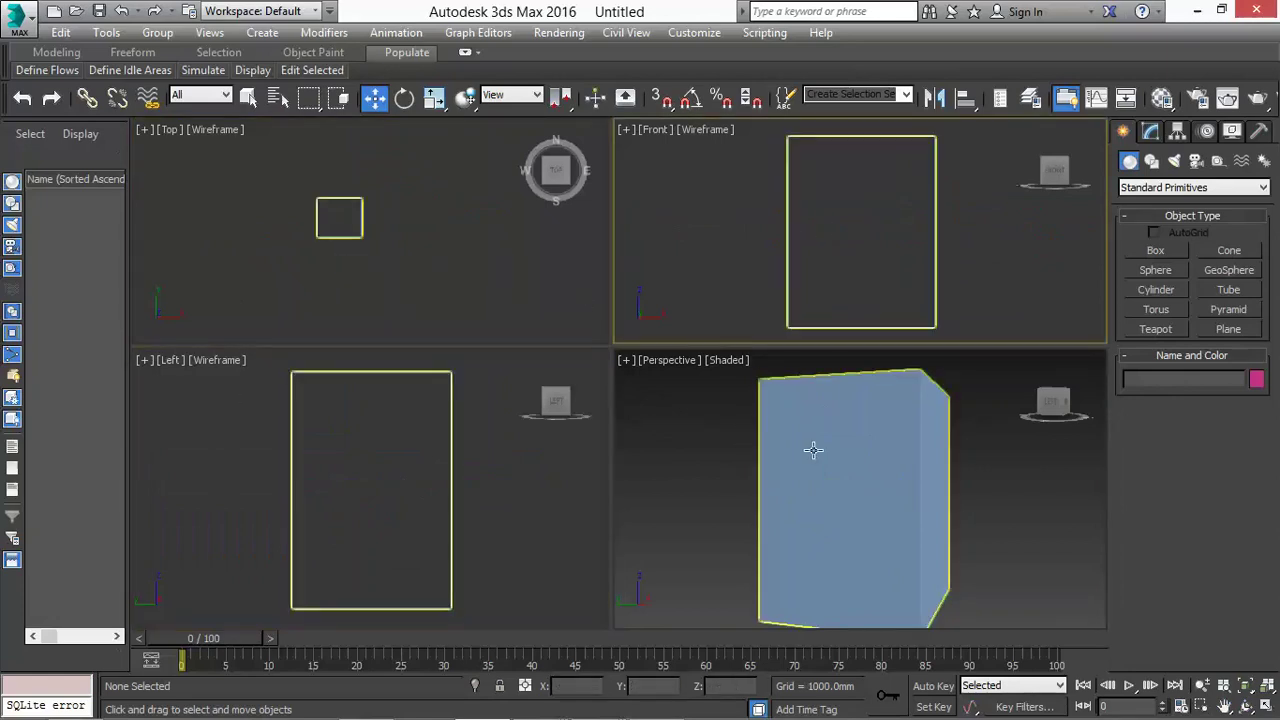
Step: Create a physical camera from a Perspective view that shows more of the box's side face
right_click(921, 446)
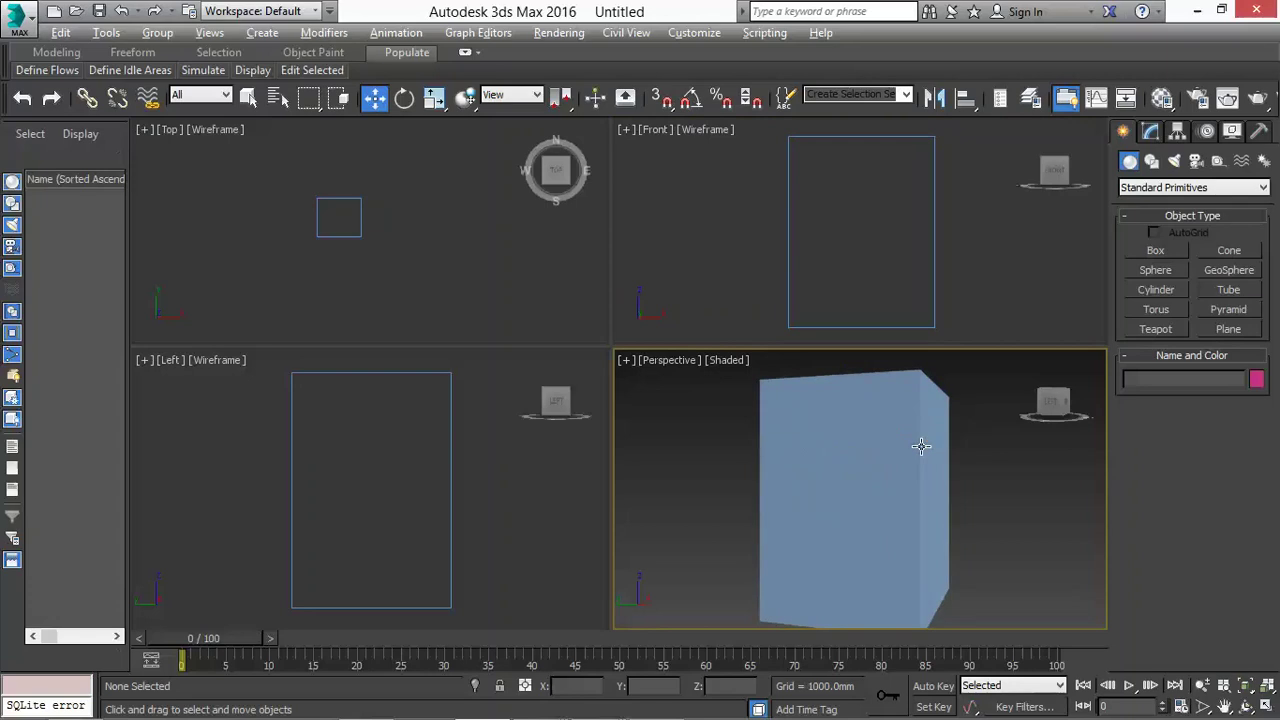
mouse_move(921, 446)
alt+middle_down()
mouse_move(846, 466)
mouse_move(843, 443)
mouse_move(877, 466)
mouse_move(929, 449)
mouse_move(866, 451)
mouse_move(902, 447)
alt+middle_up()
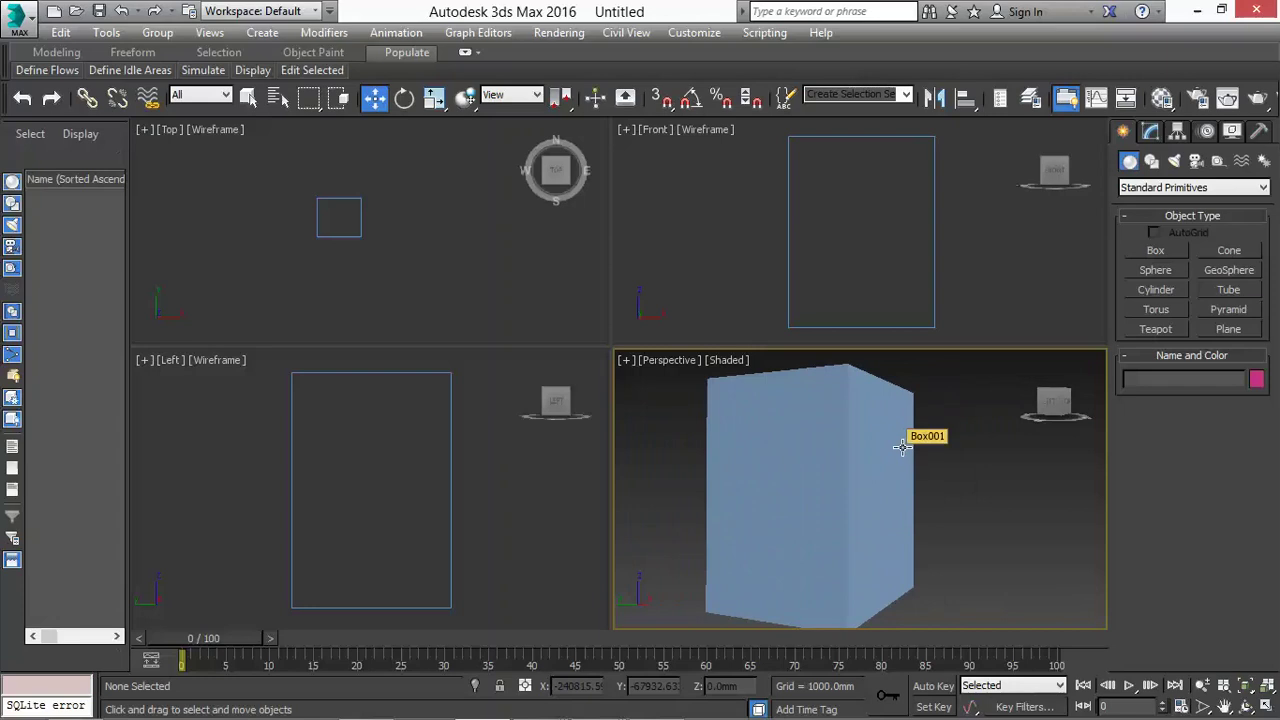
click(846, 505)
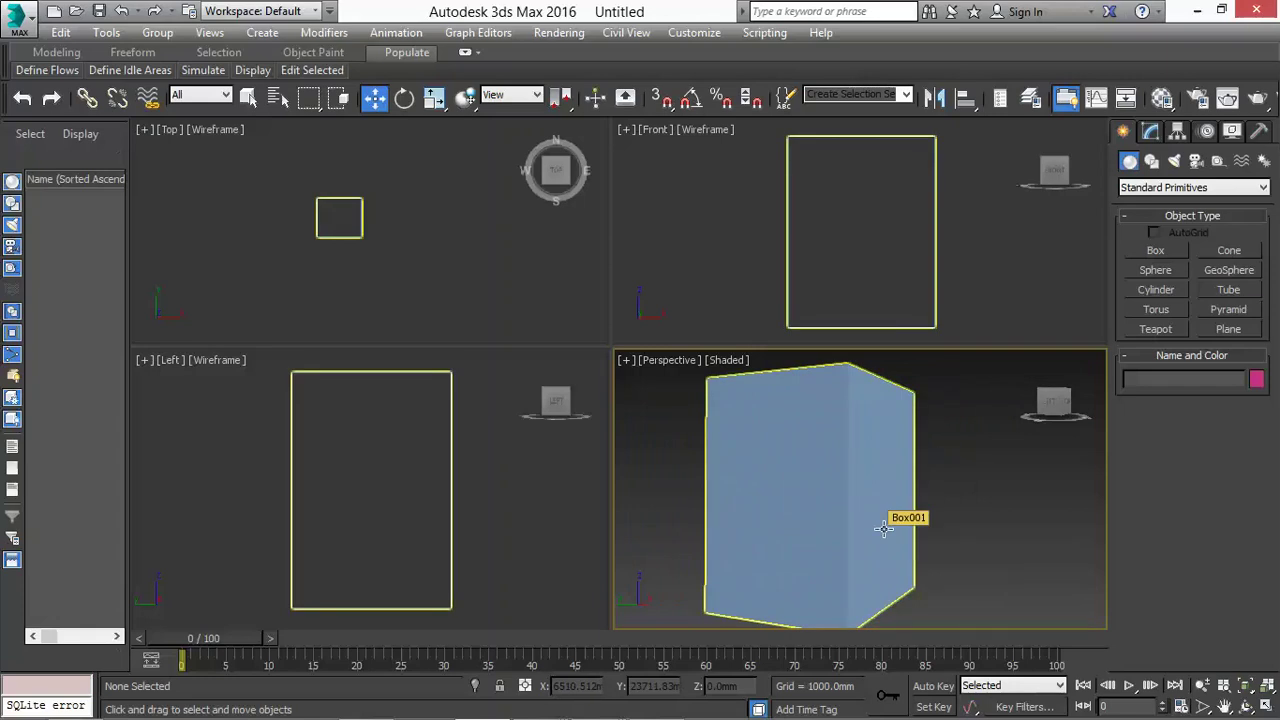
key(ctrl+c)
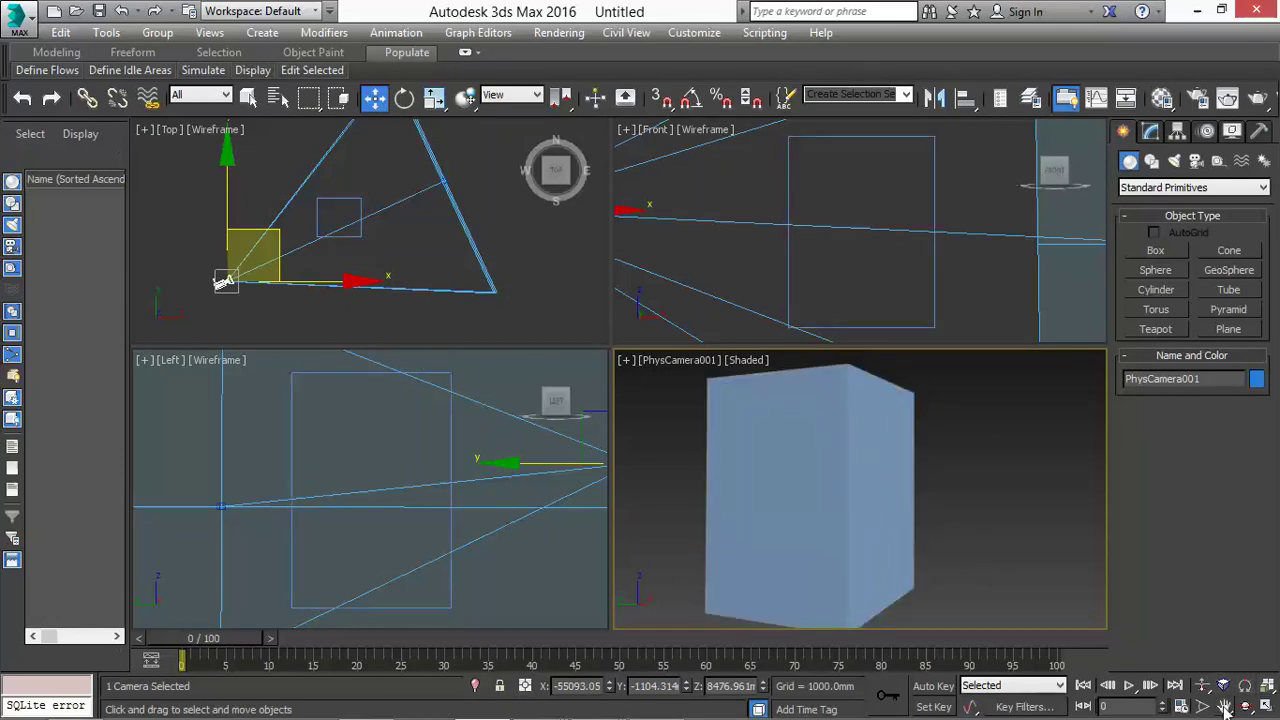
Step: Select the box and truck the physical camera to reposition the box nearer the middle of the camera view
click(808, 556)
click(1224, 706)
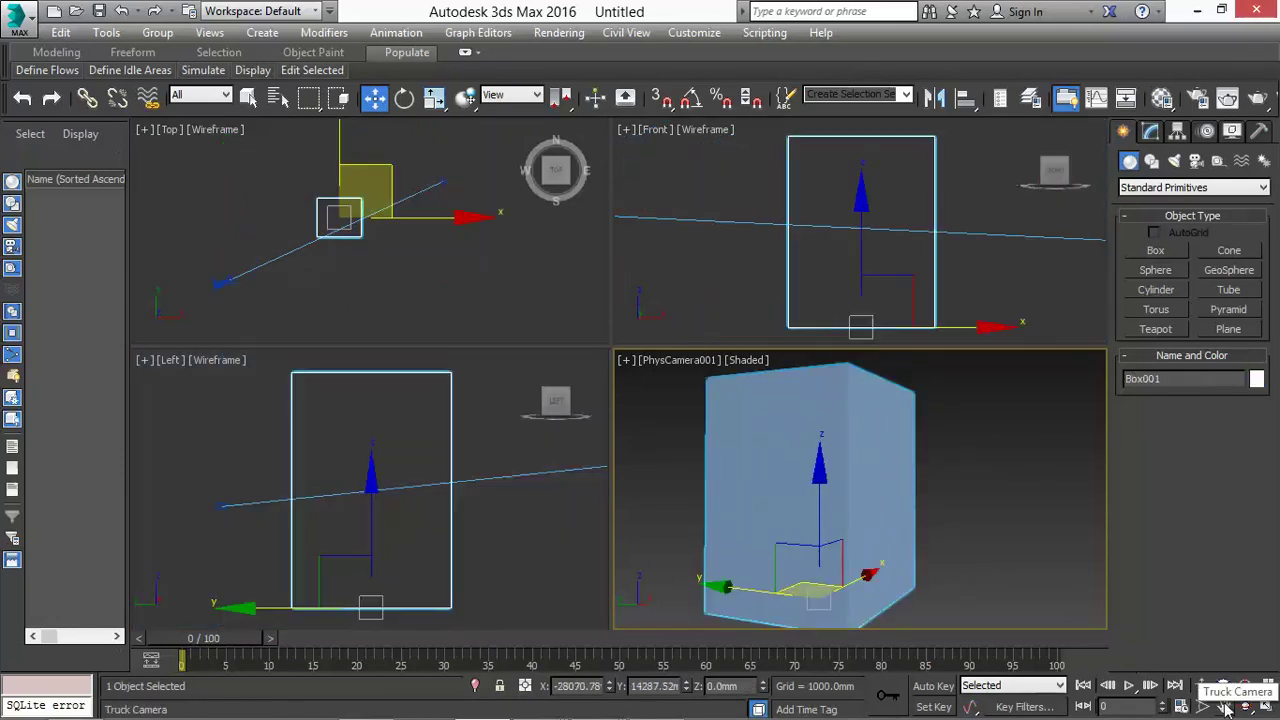
drag(746, 517, 772, 522)
right_click(748, 502)
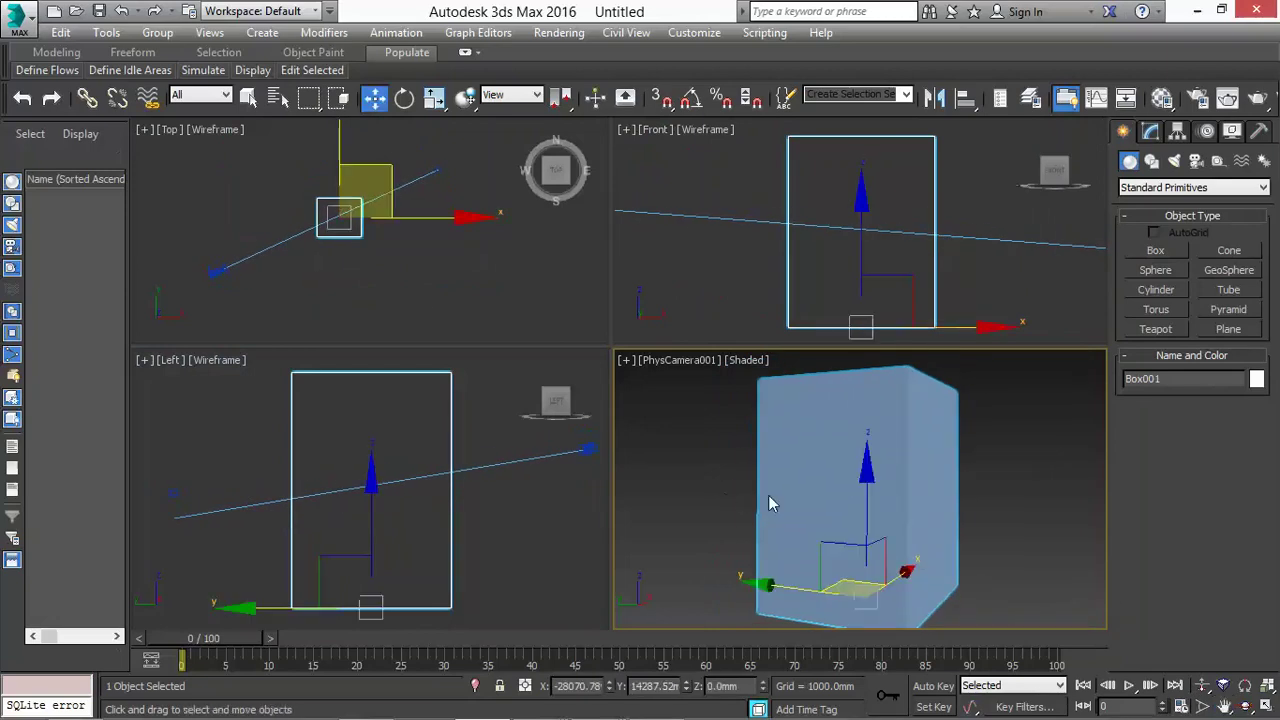
Step: Draw a trial ground plane about 244250 mm by 320240 mm around the box in the Top view and delete it
click(424, 287)
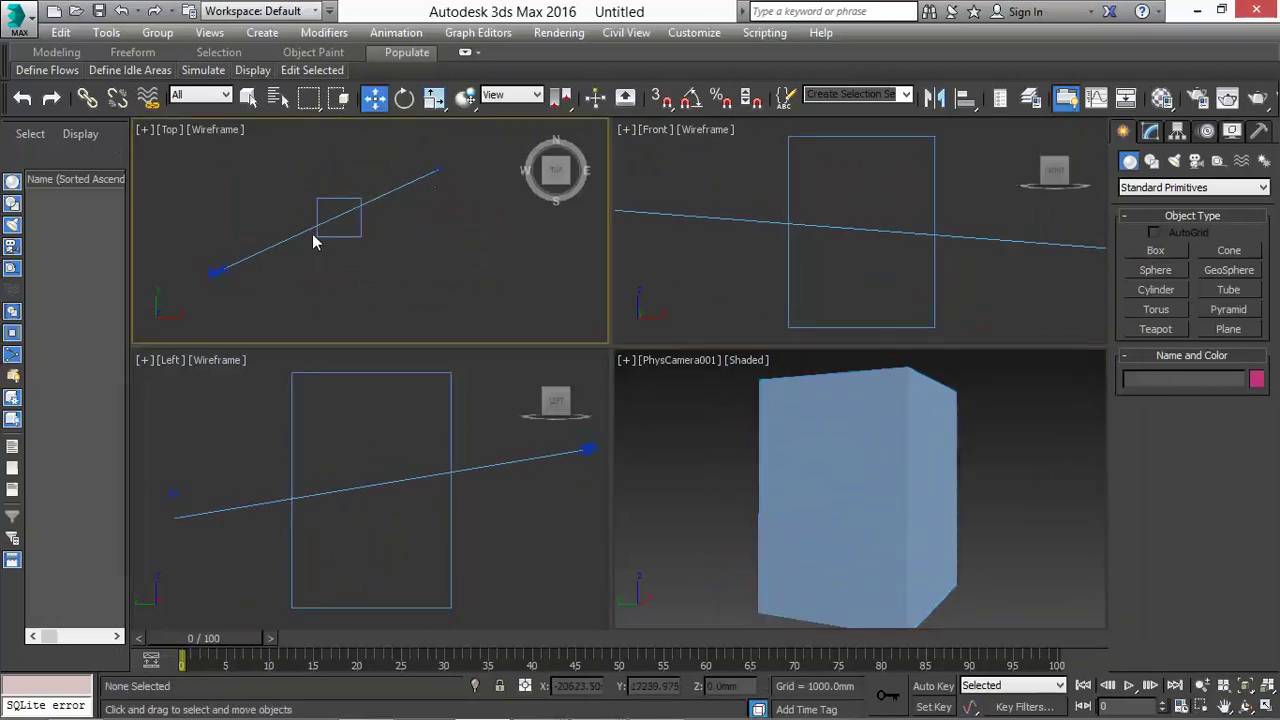
click(264, 33)
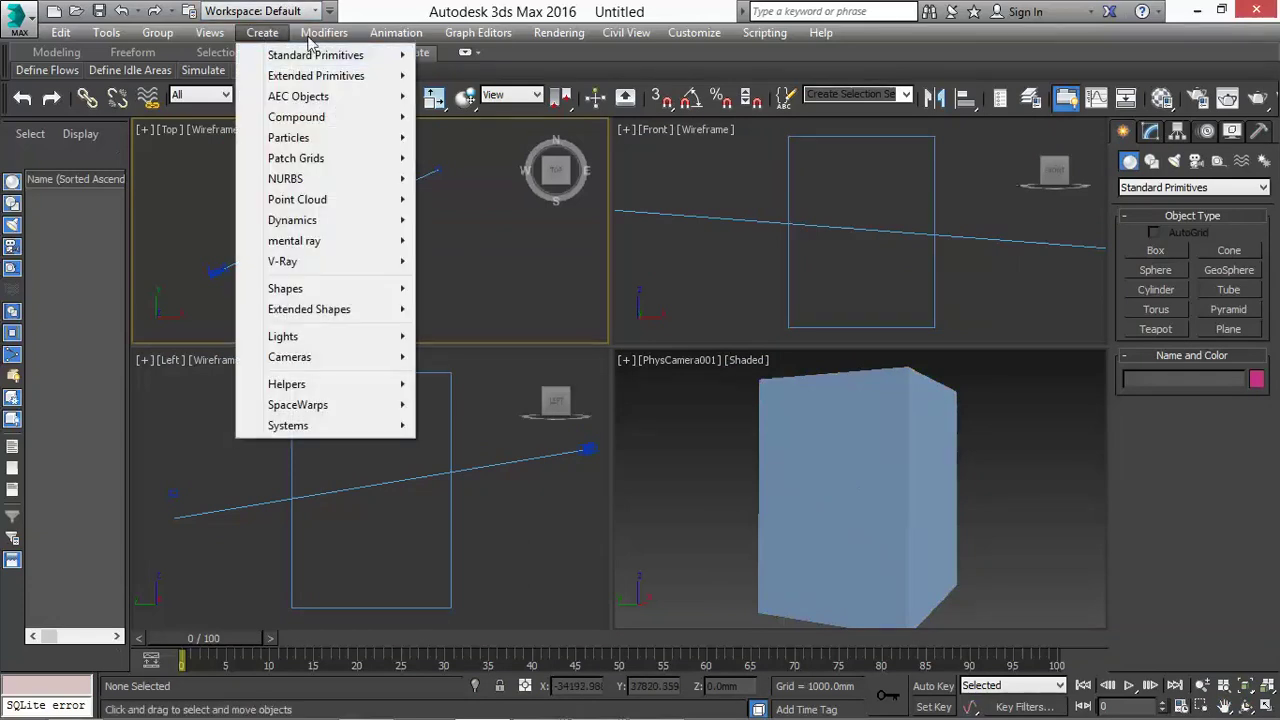
mouse_move(274, 63)
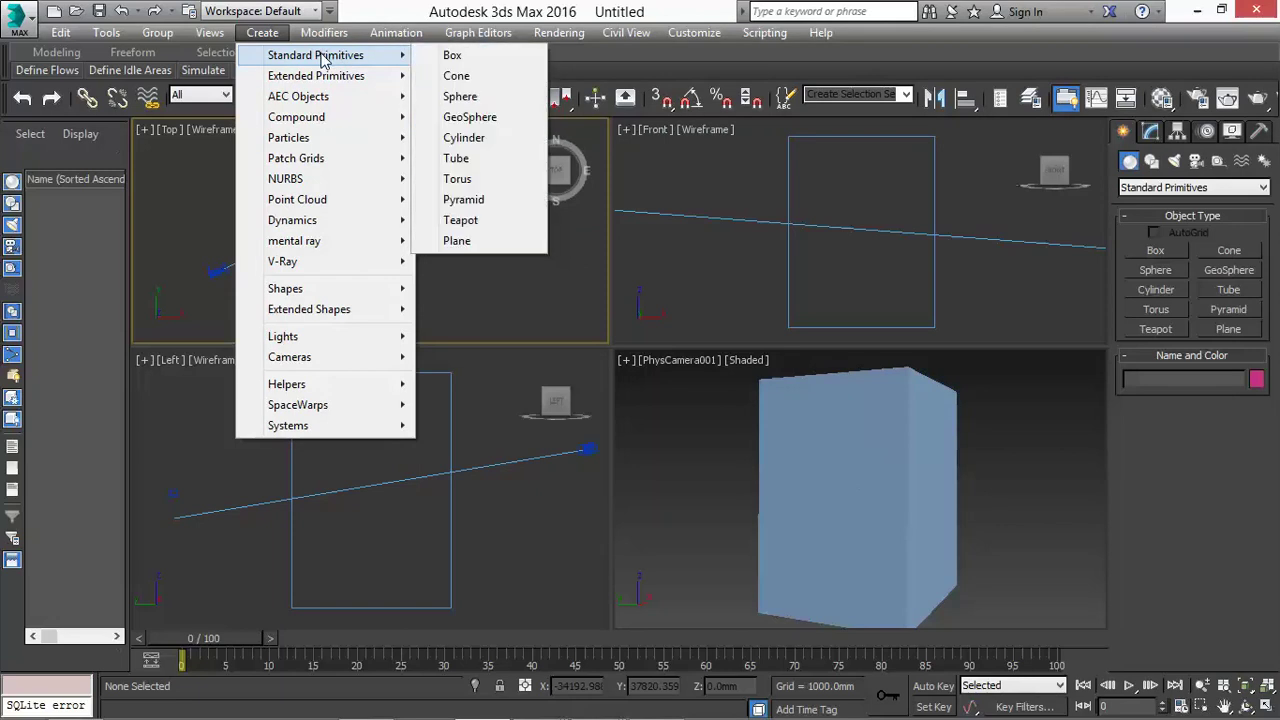
click(457, 240)
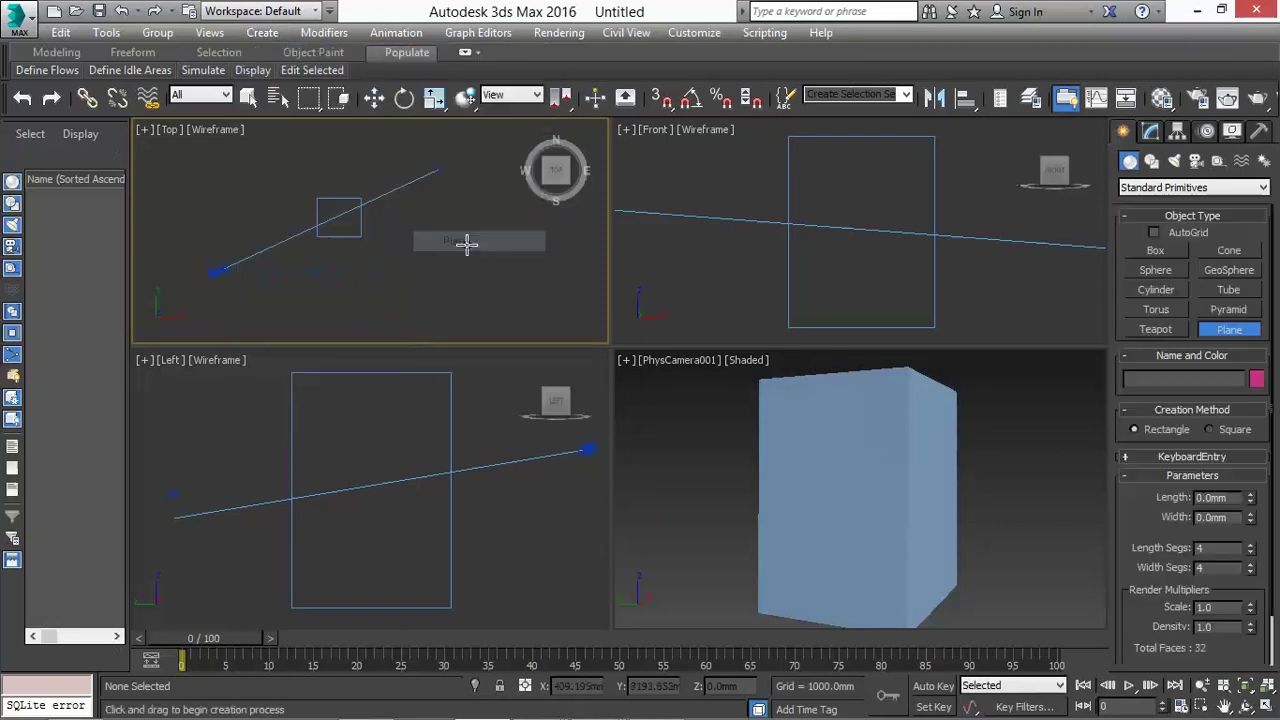
scroll(465, 244, down, 8)
drag(340, 185, 507, 312)
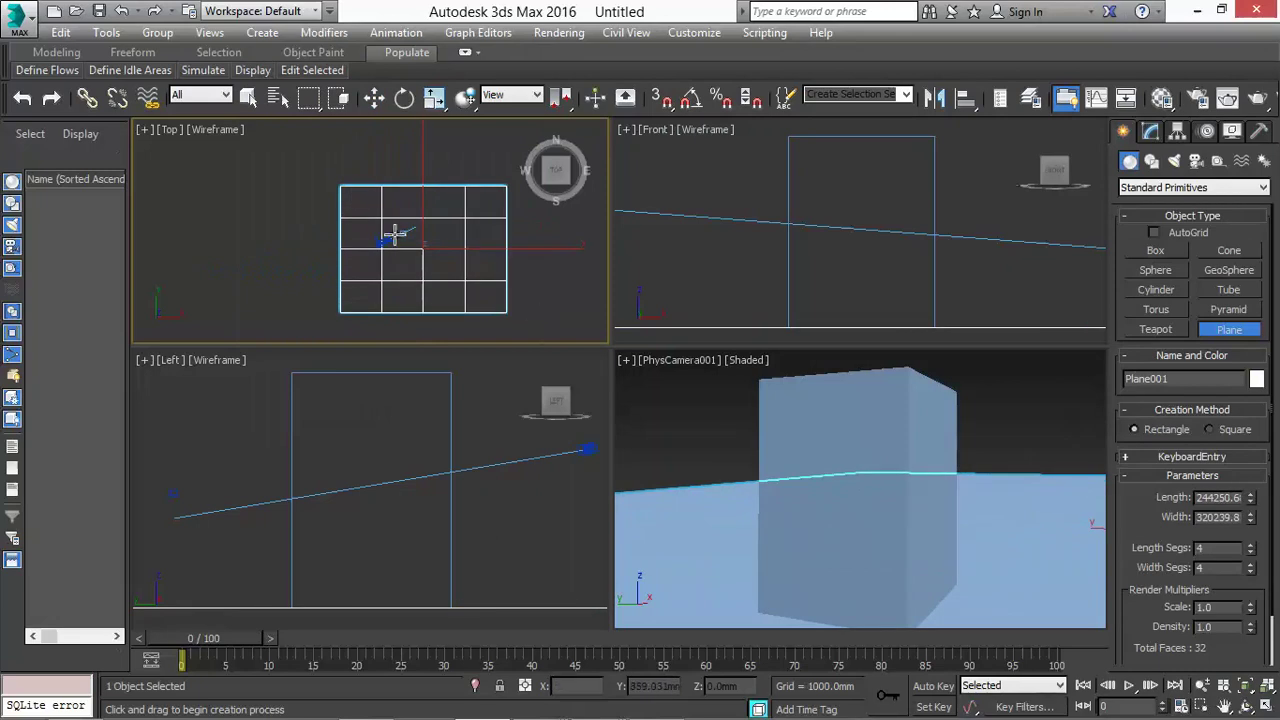
click(375, 98)
key(Delete)
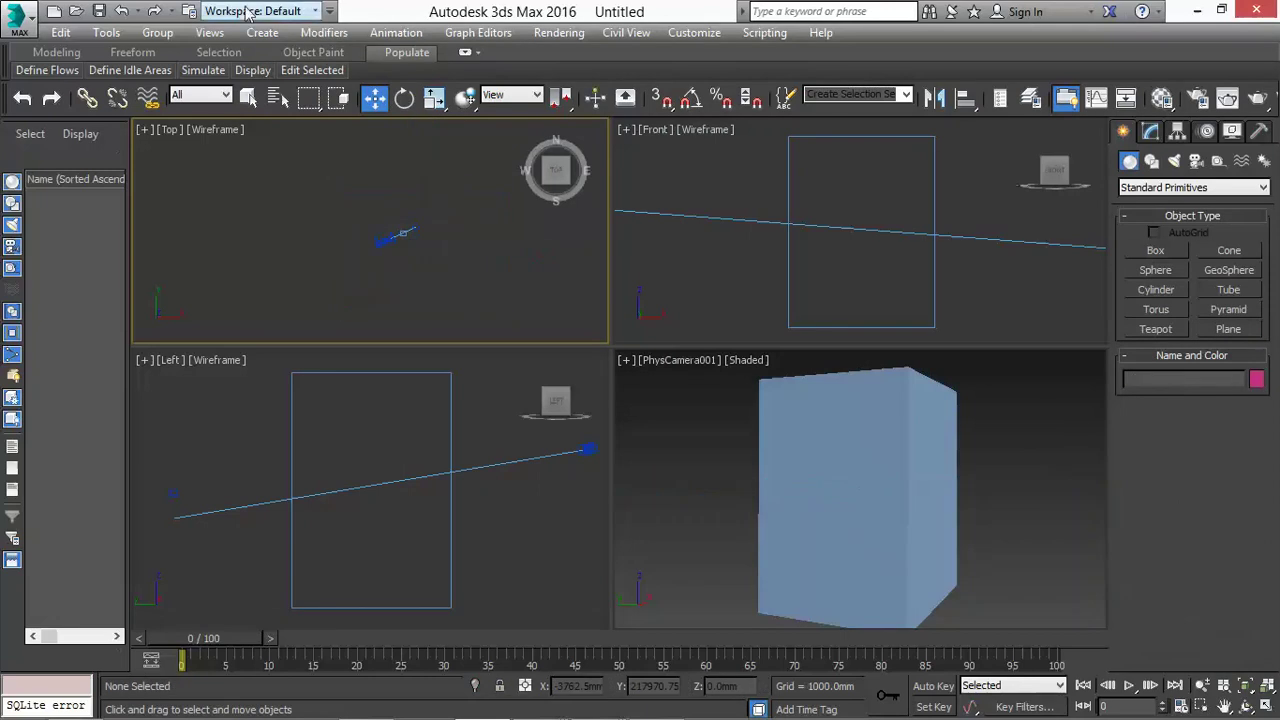
Step: Draw a larger ground plane around the box and camera in the Top view, about 392610 mm long and 633242 mm wide
click(262, 32)
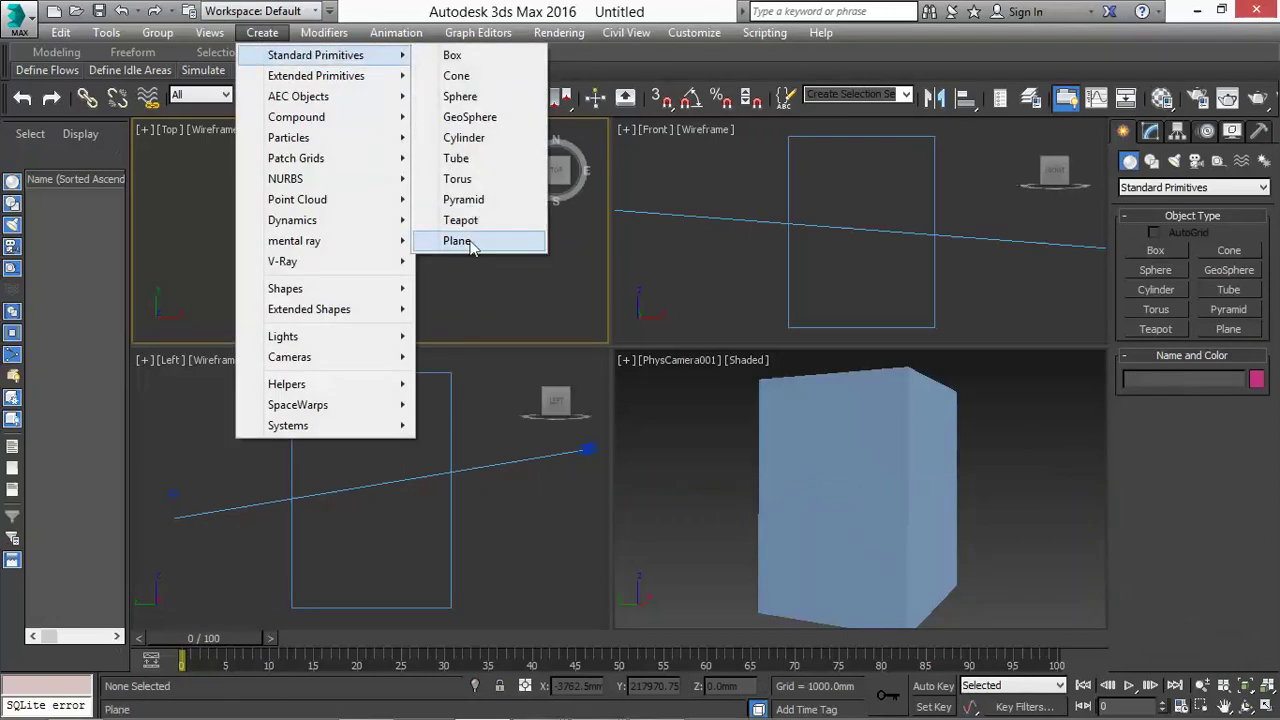
click(440, 241)
drag(257, 143, 582, 350)
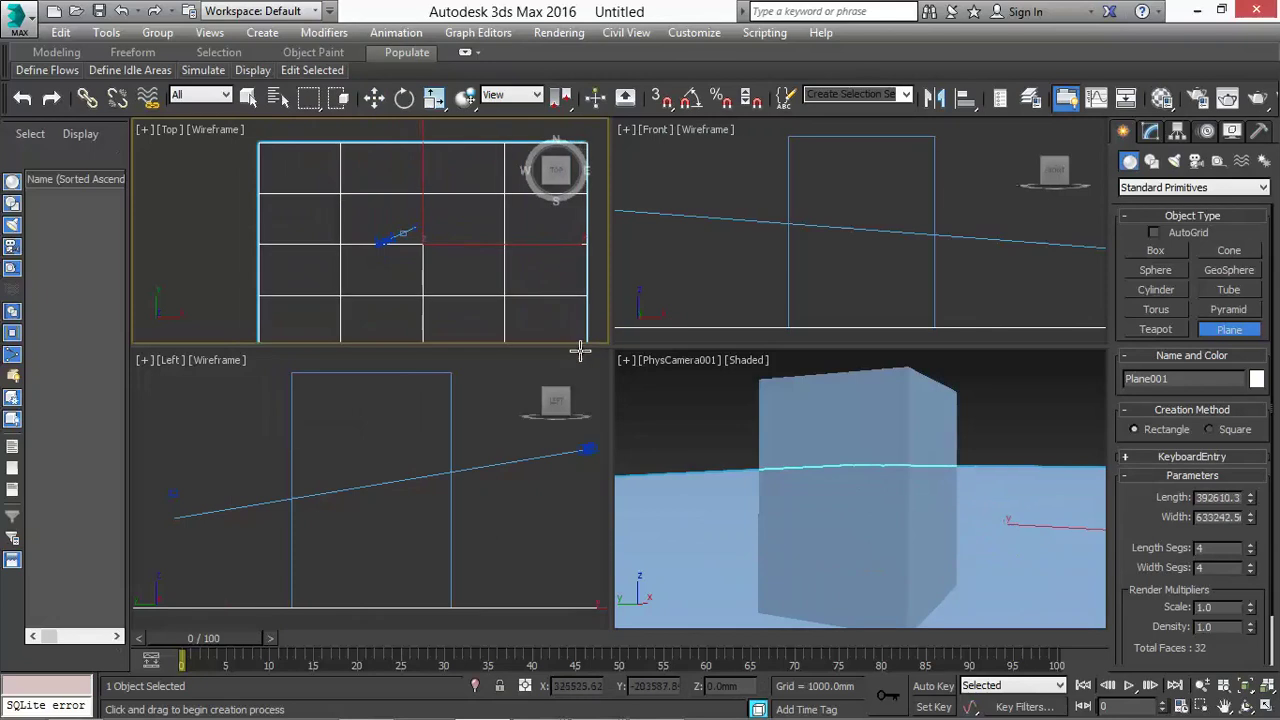
click(376, 100)
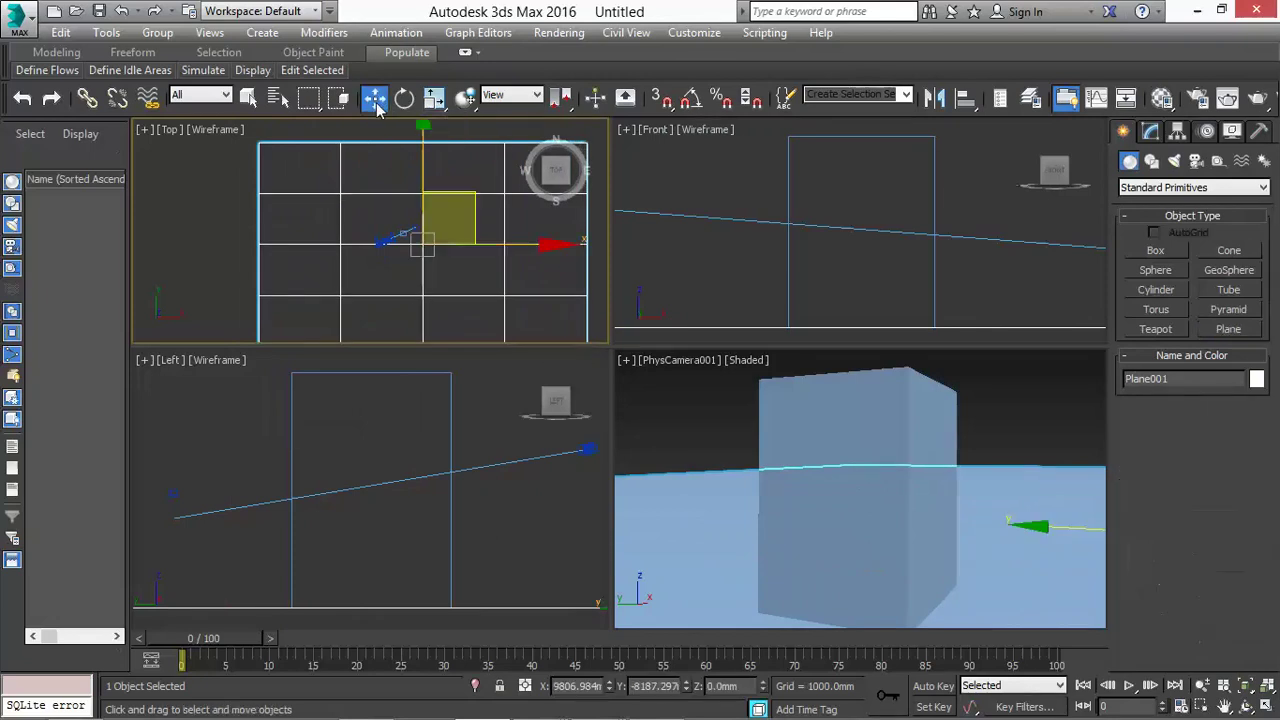
click(467, 195)
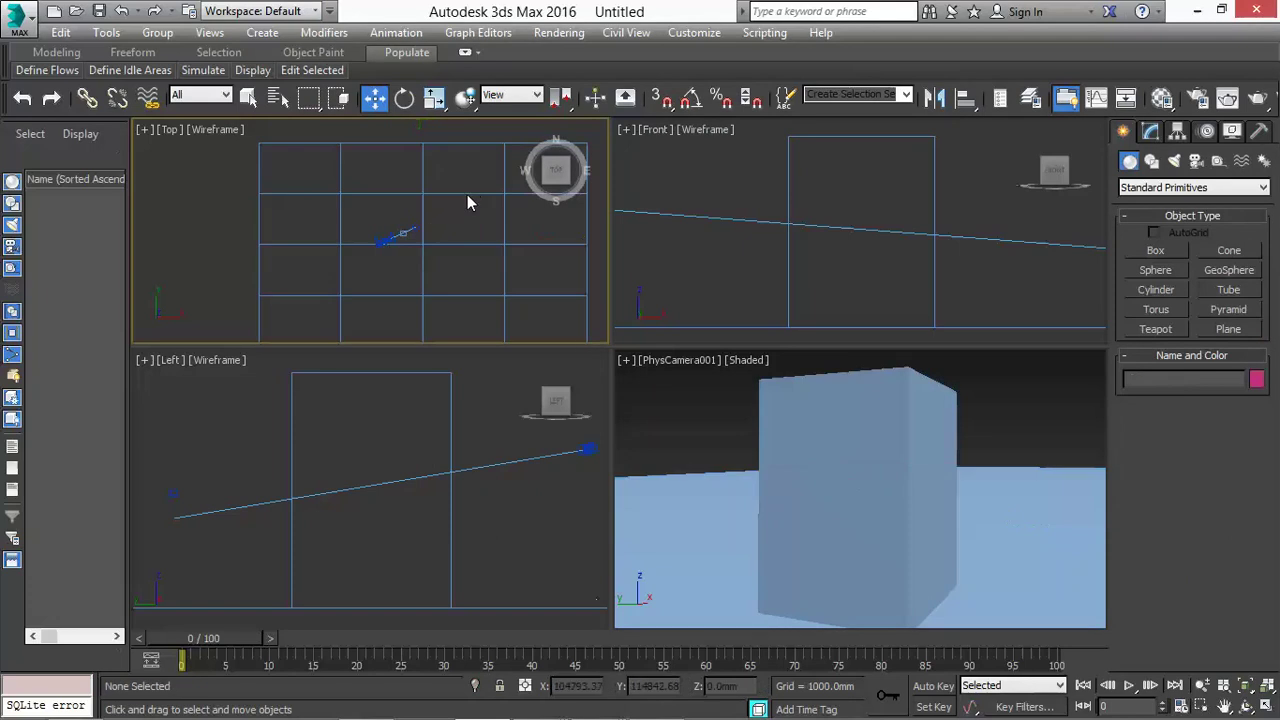
scroll(416, 229, up, 3)
scroll(407, 240, up, 5)
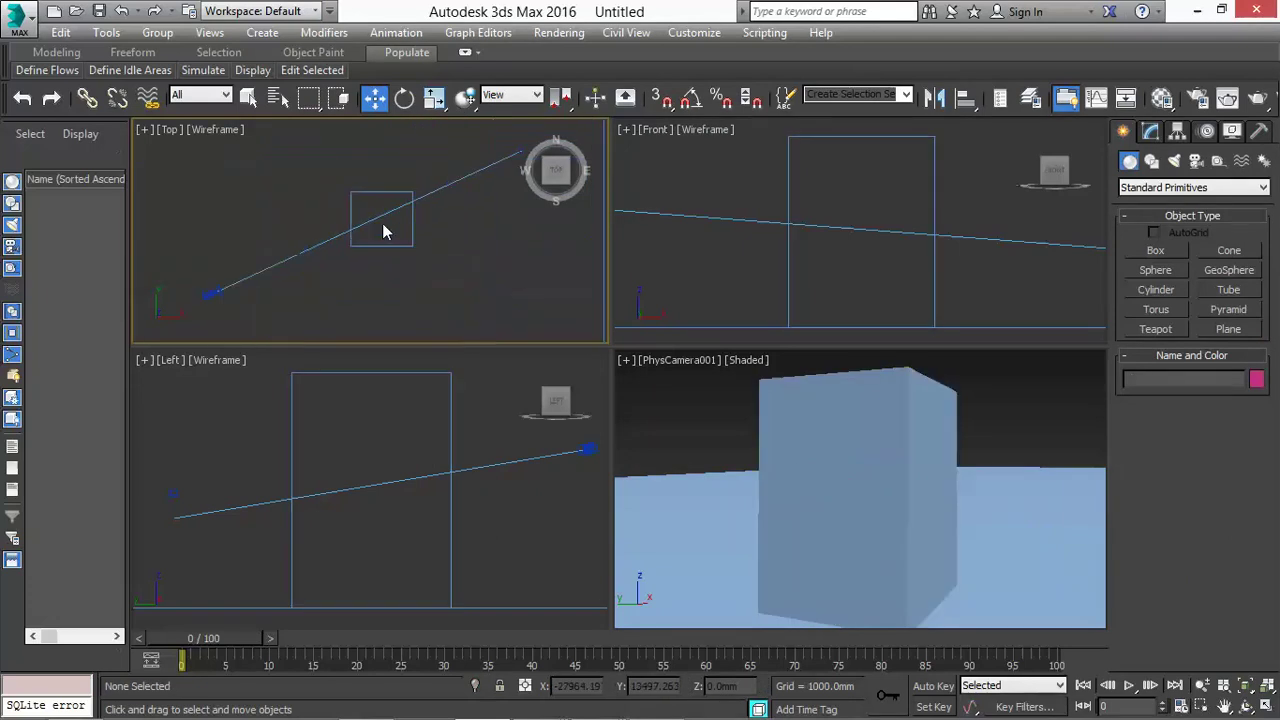
scroll(386, 229, down, 2)
Step: Select the ground plane in the camera view and rename it site
click(694, 517)
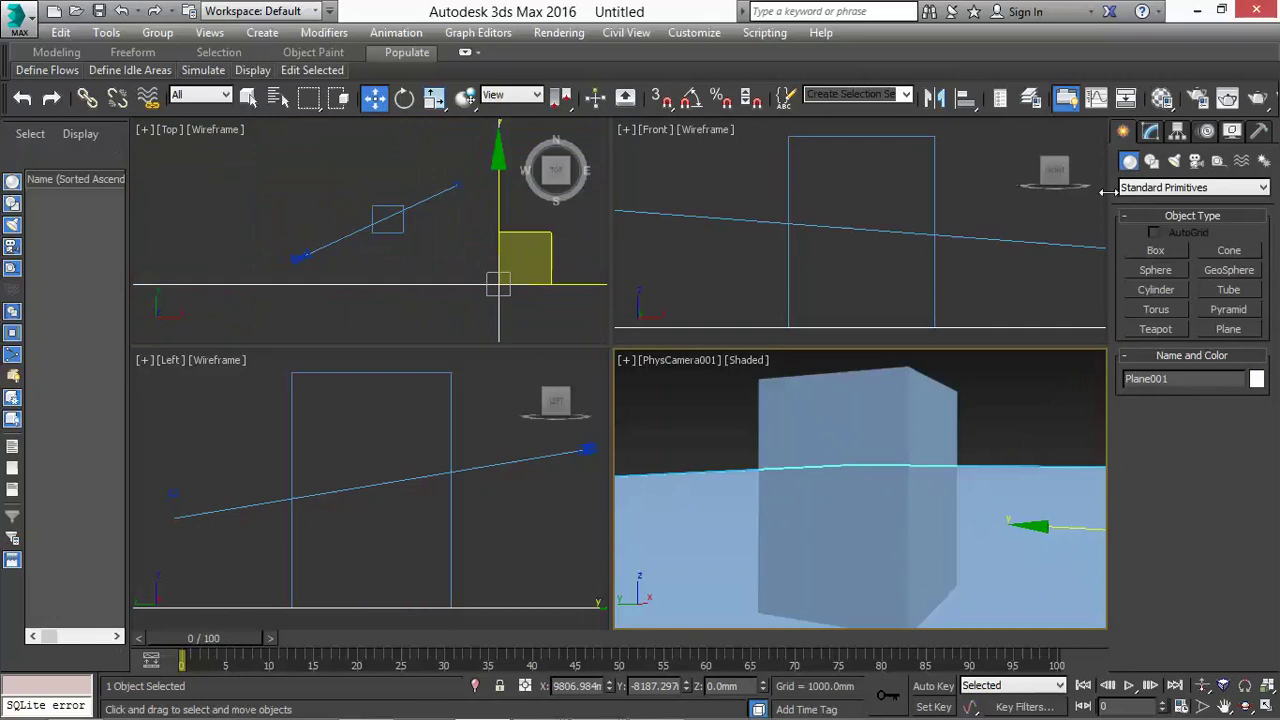
click(1150, 133)
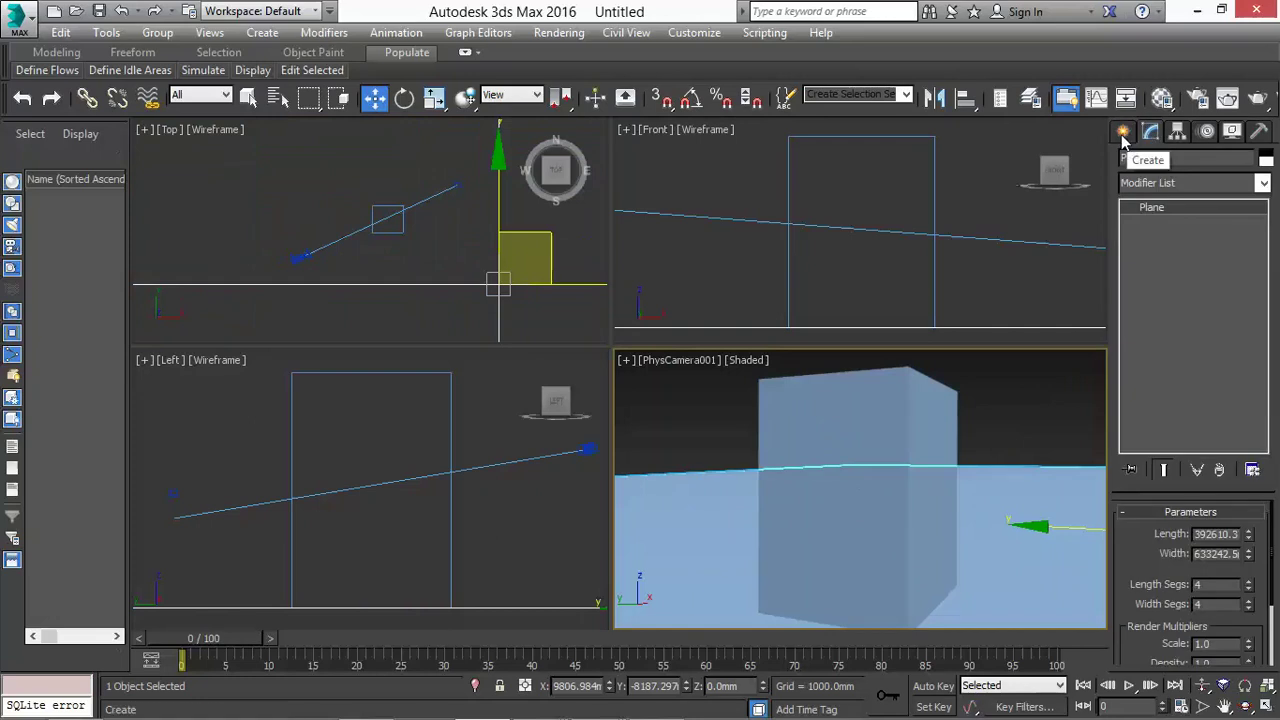
click(1123, 134)
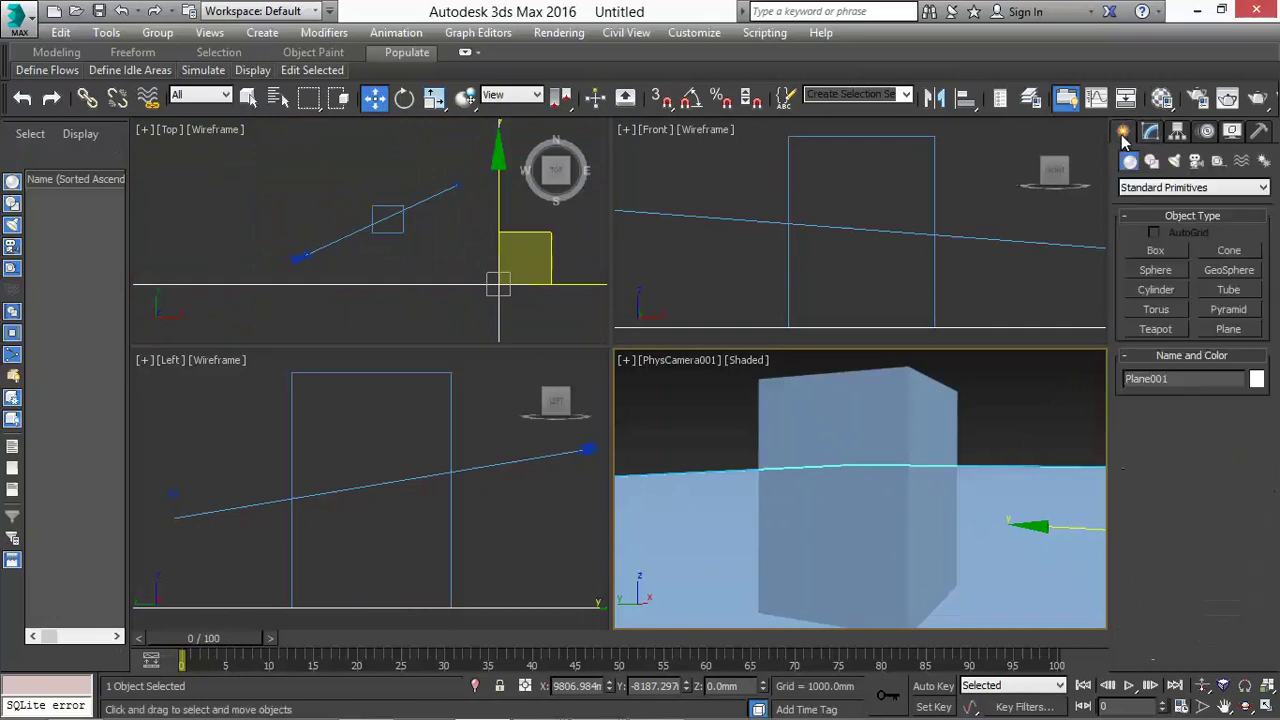
click(790, 486)
click(724, 517)
click(1133, 170)
drag(1163, 379, 1121, 378)
Step: Set the object color of the site plane to bright green
click(1256, 379)
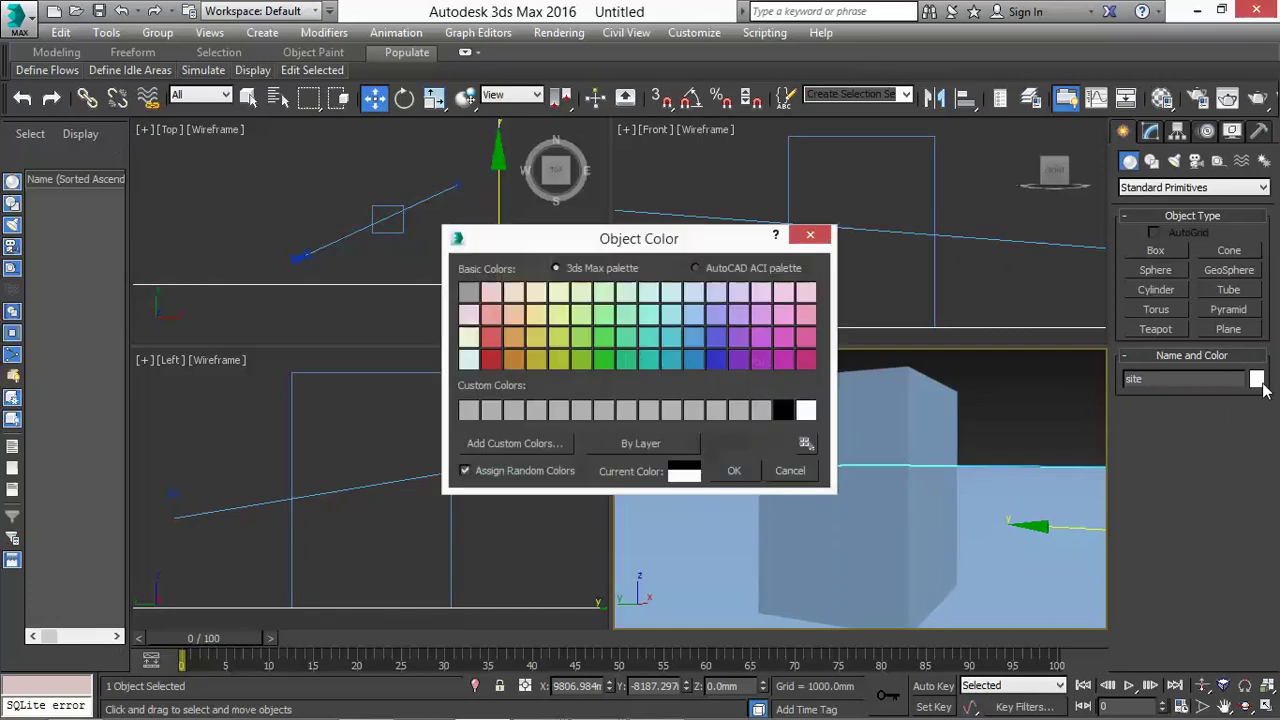
click(603, 340)
click(734, 471)
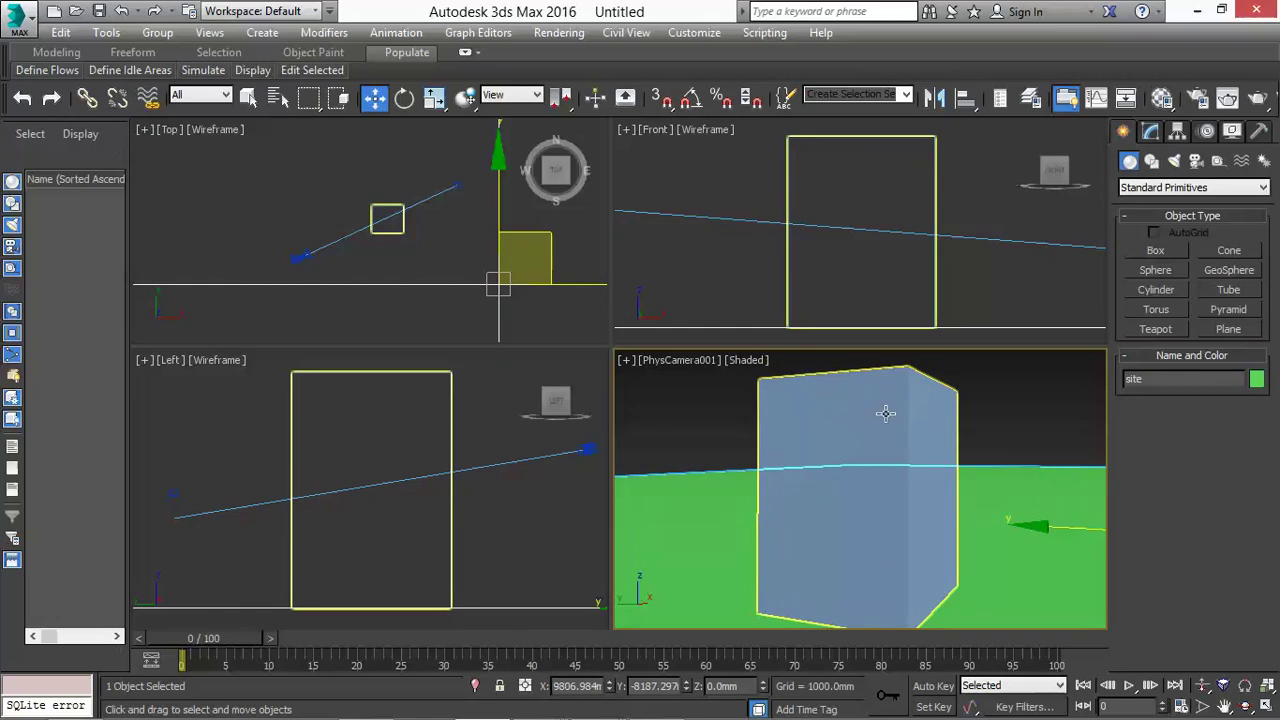
Step: Rename the box to box1 and set its object color to dark blue
click(887, 413)
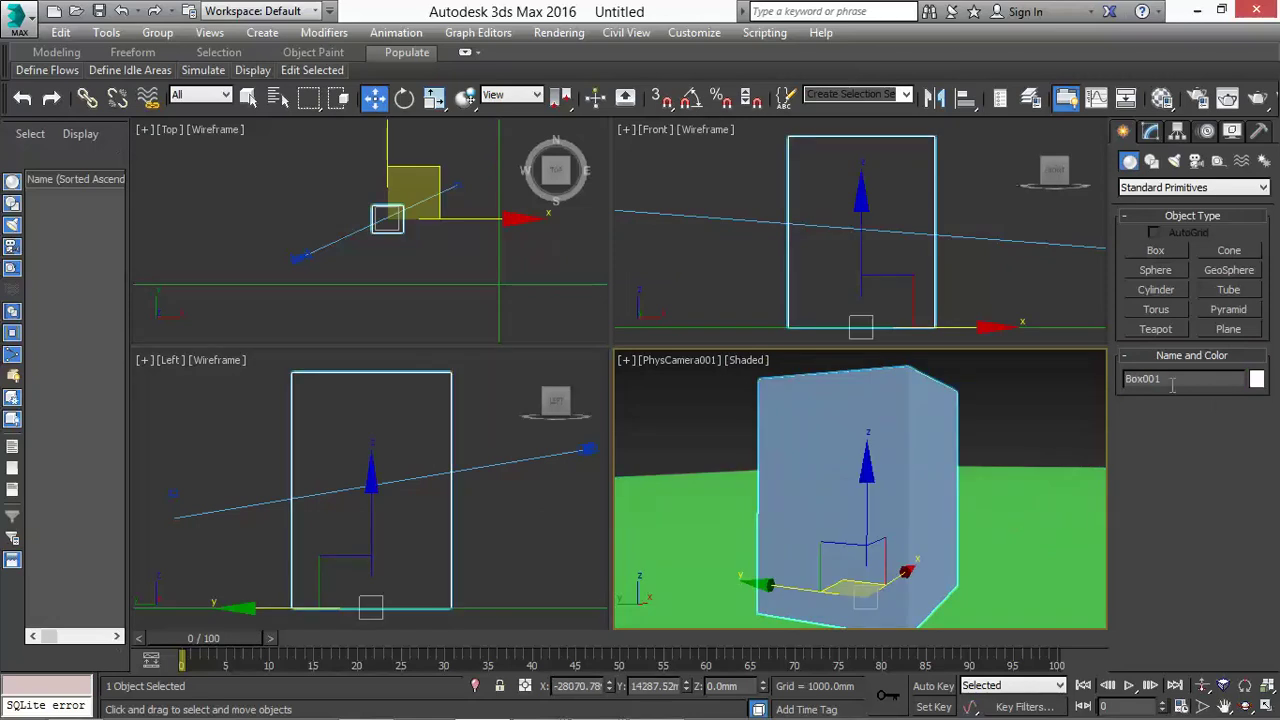
drag(1172, 385, 1119, 383)
click(1256, 380)
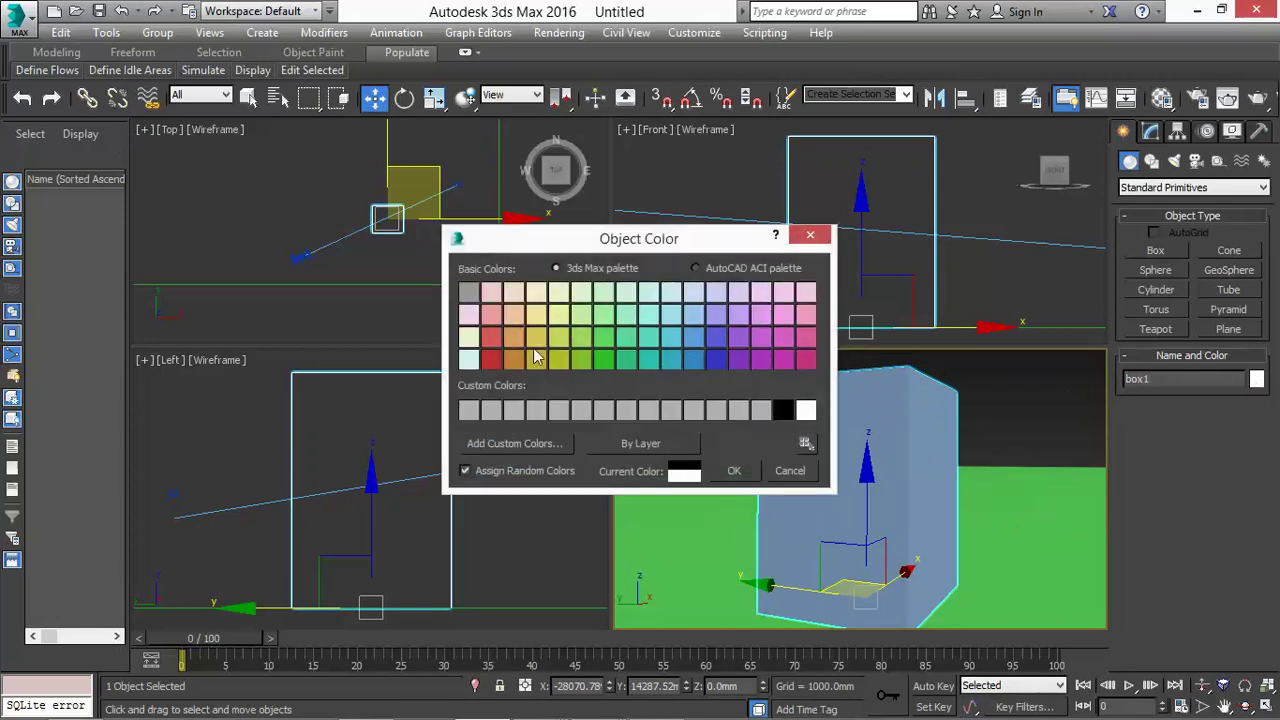
click(711, 358)
click(731, 472)
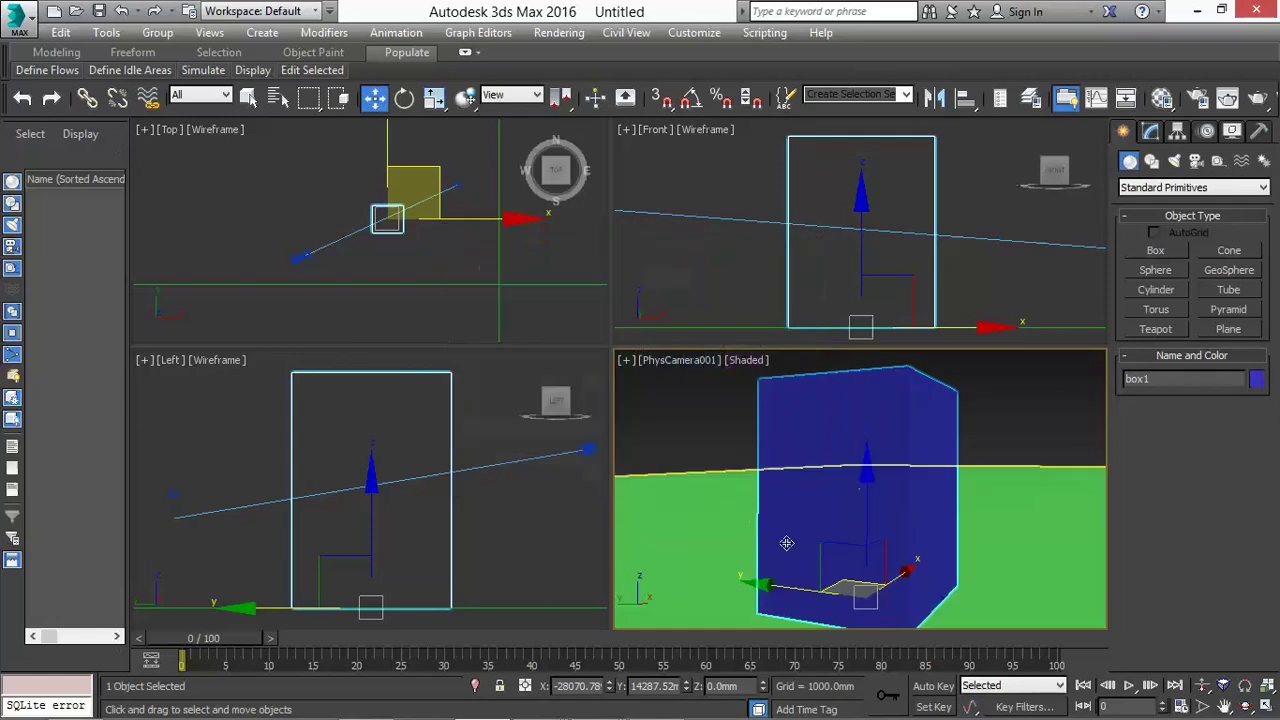
click(977, 408)
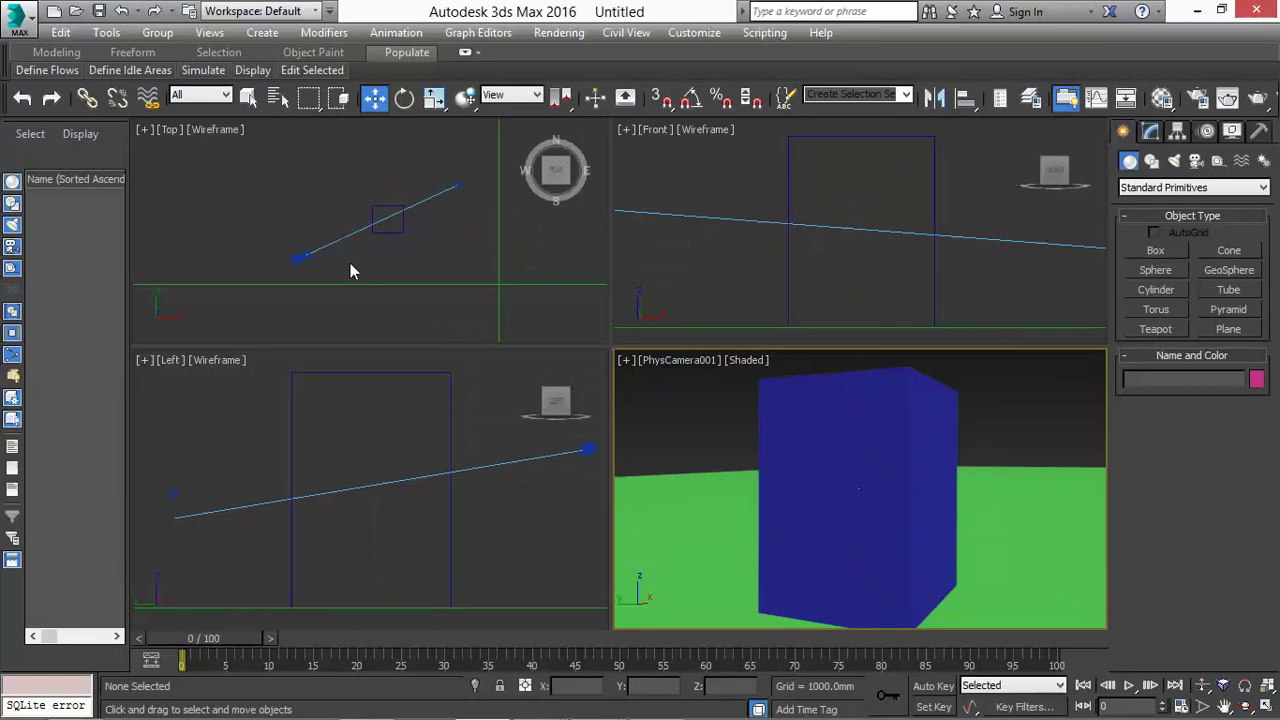
click(256, 36)
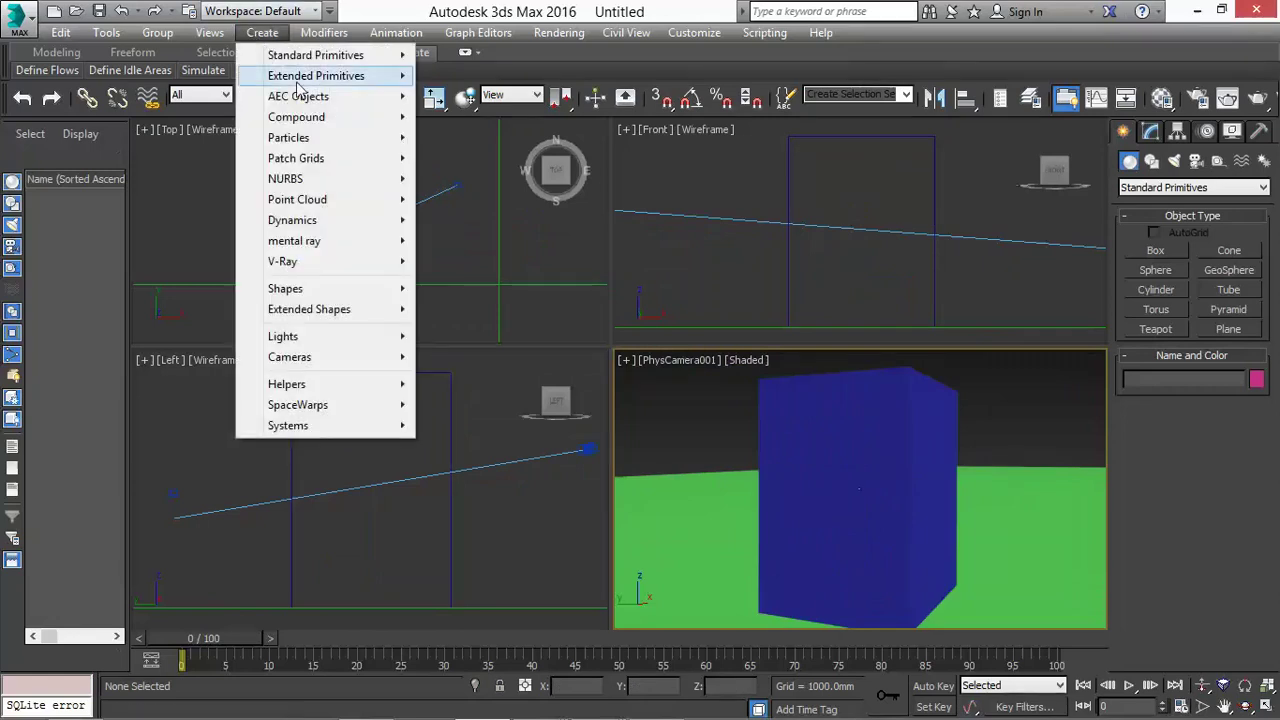
mouse_move(307, 60)
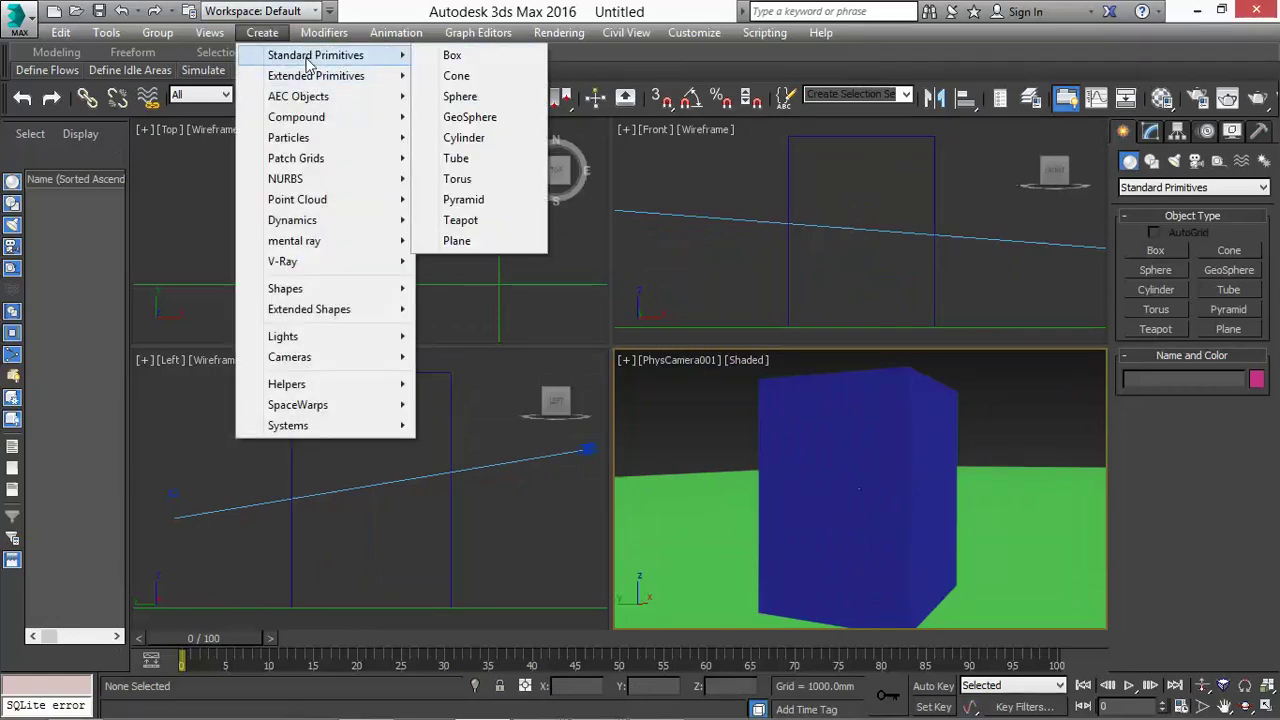
click(462, 220)
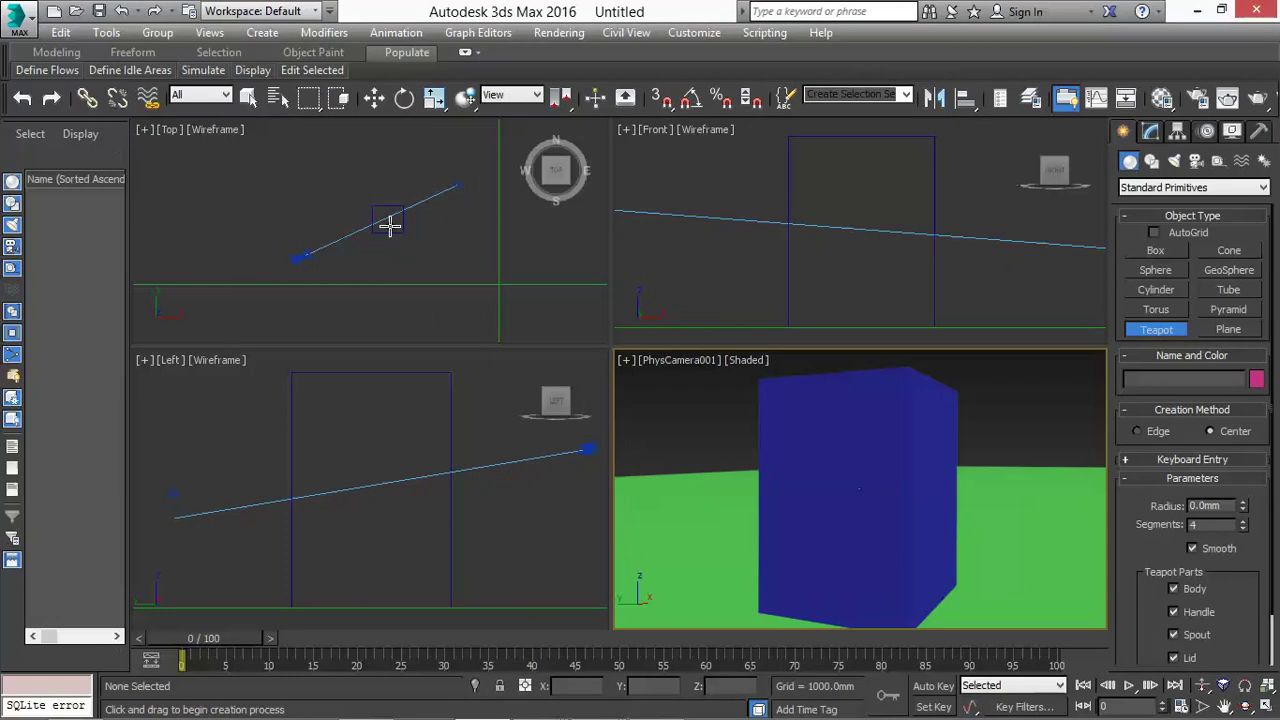
right_click(390, 226)
Step: Create a teapot primitive with a radius of about 3493 mm at the box's front-right corner in the Top view
scroll(390, 226, up, 2)
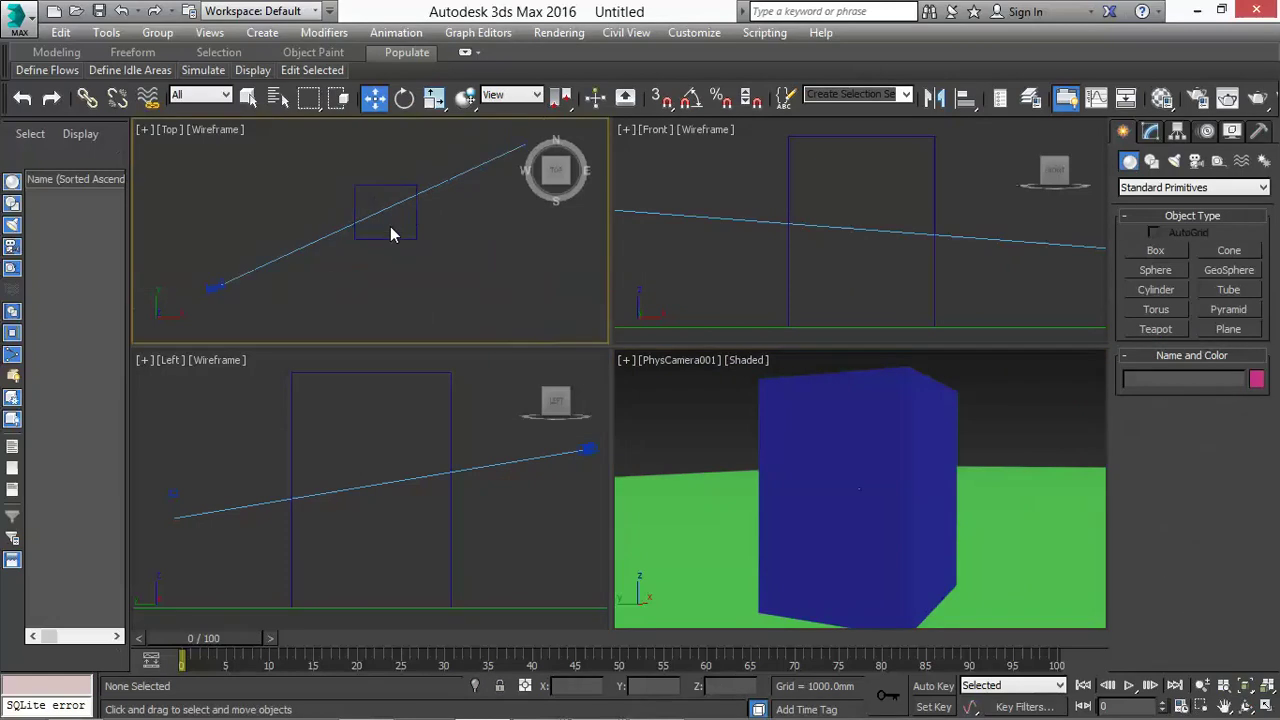
scroll(379, 226, up, 2)
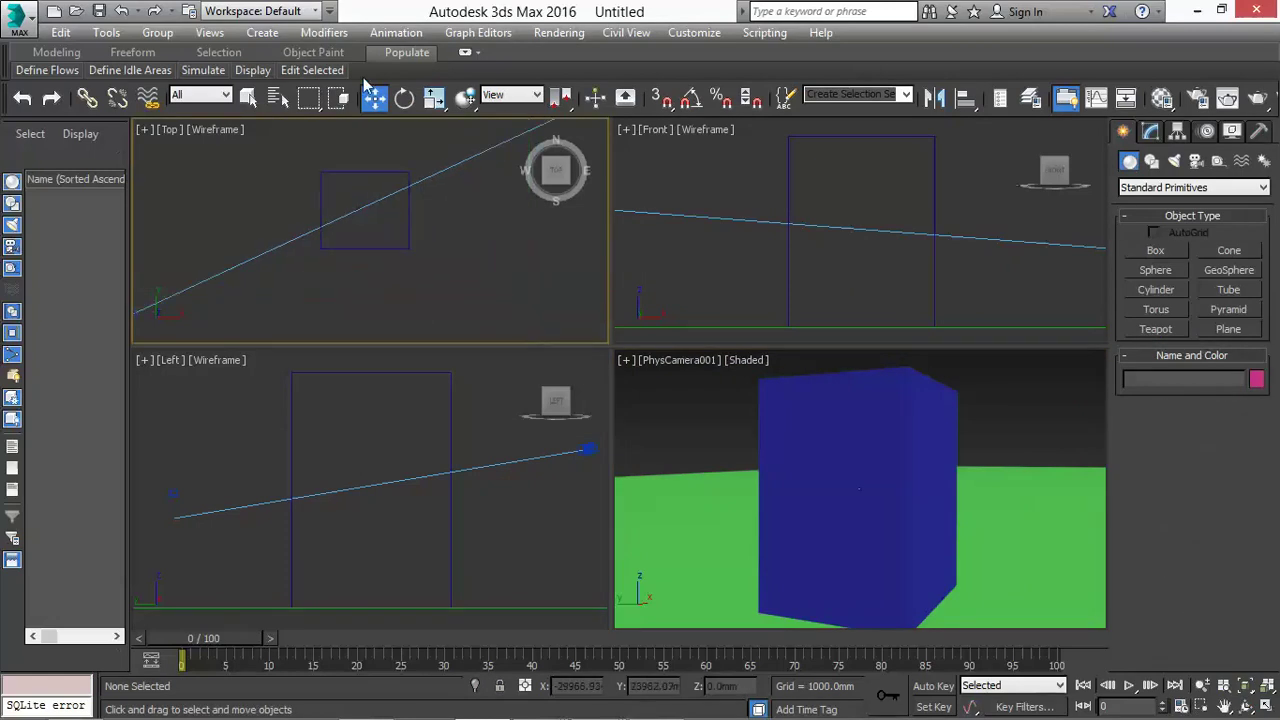
click(262, 32)
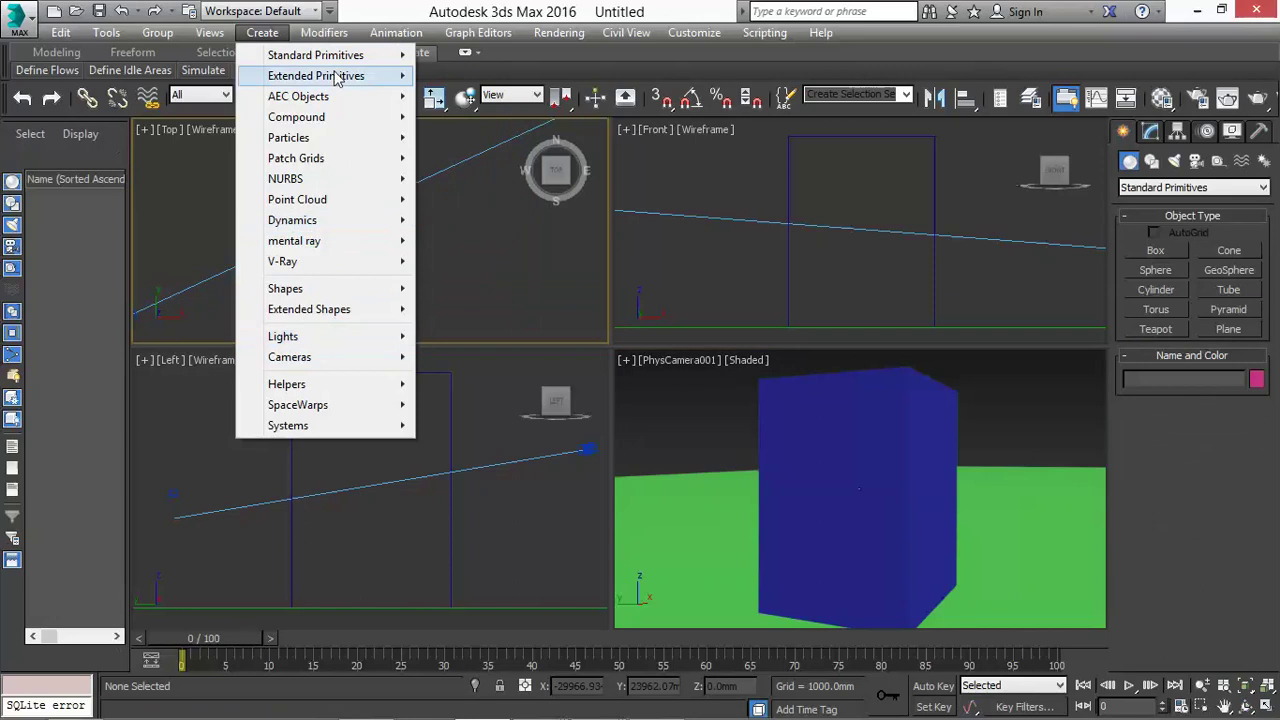
mouse_move(330, 56)
click(480, 219)
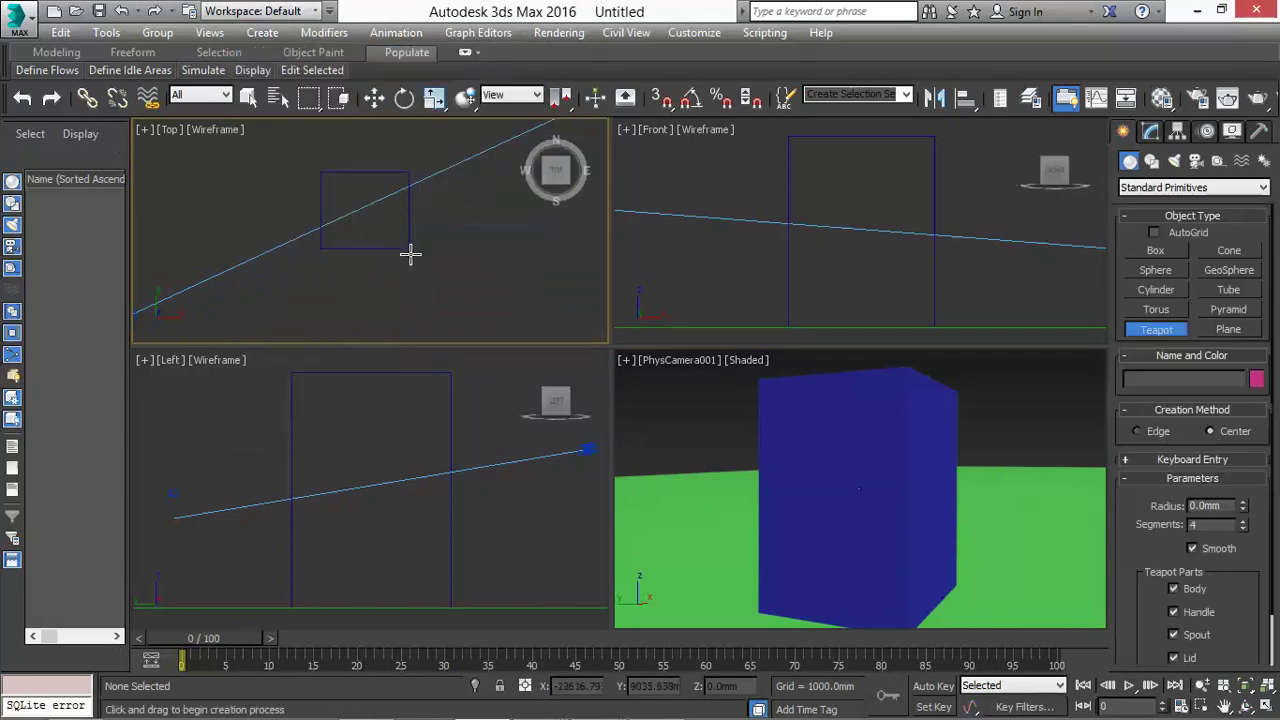
drag(410, 254, 423, 278)
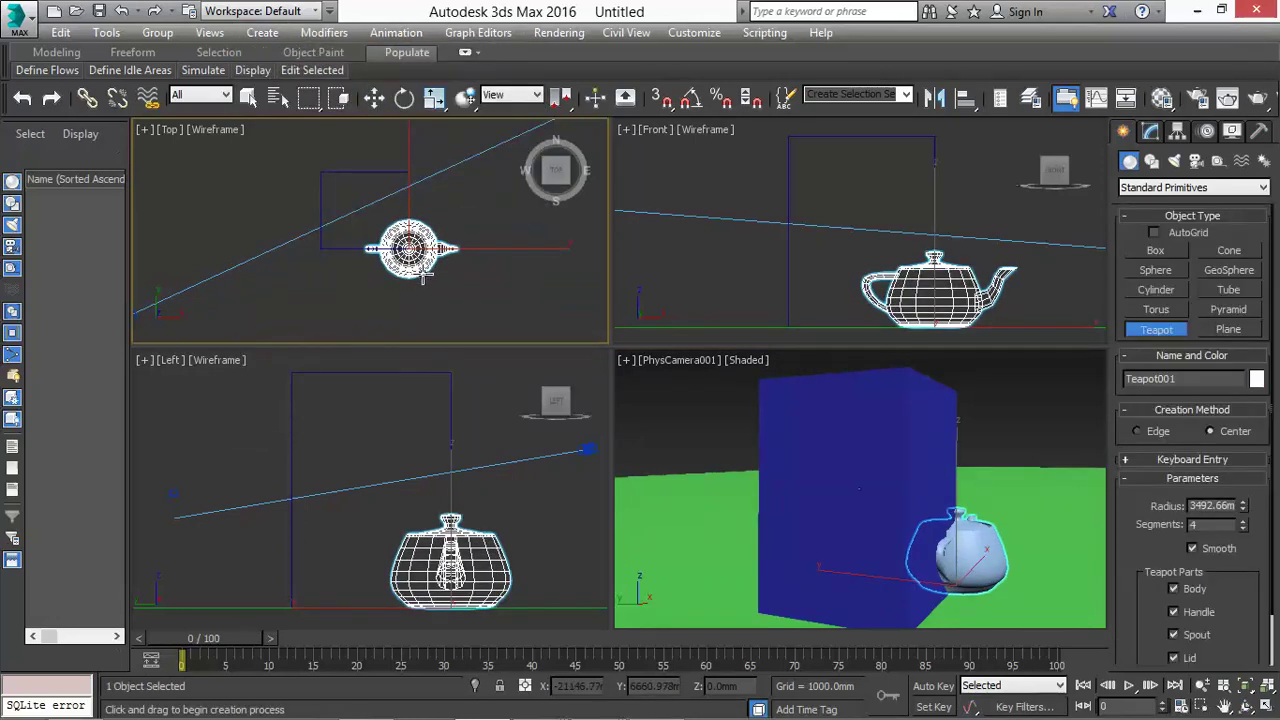
Step: Move the teapot along the X and Y axes in the Top view until it sits clear in front of the box
click(374, 97)
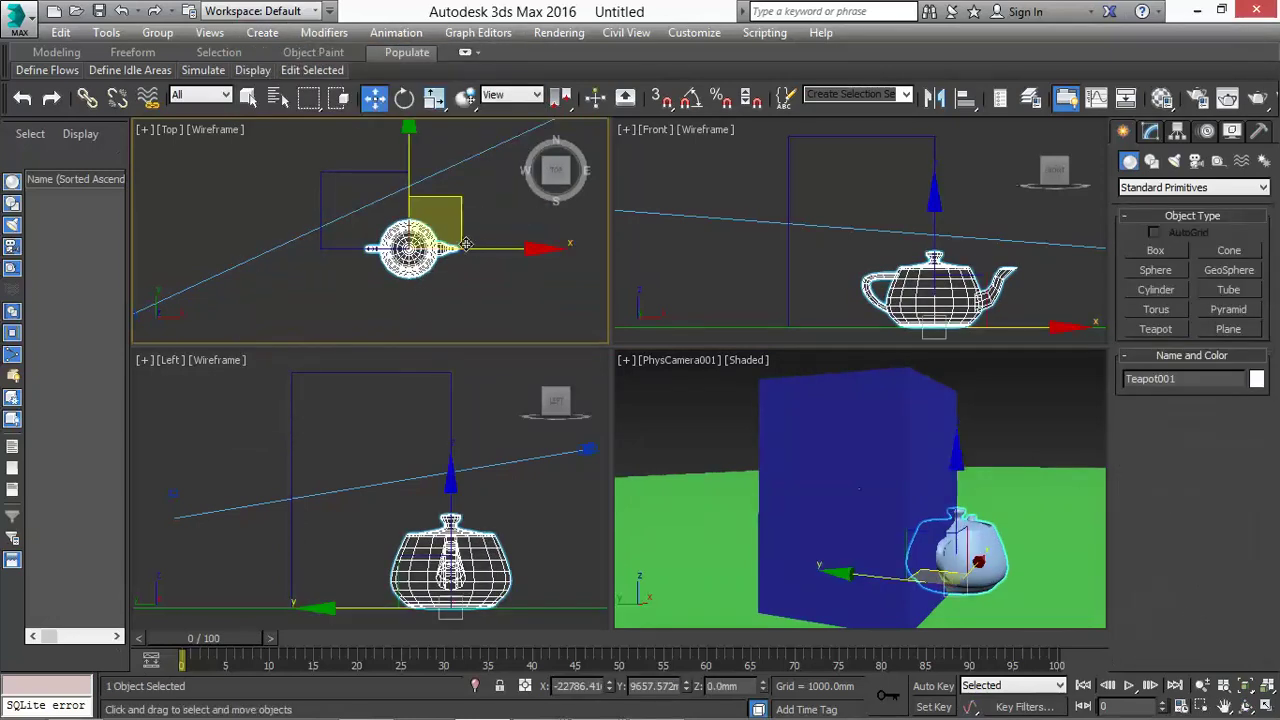
drag(468, 250, 522, 256)
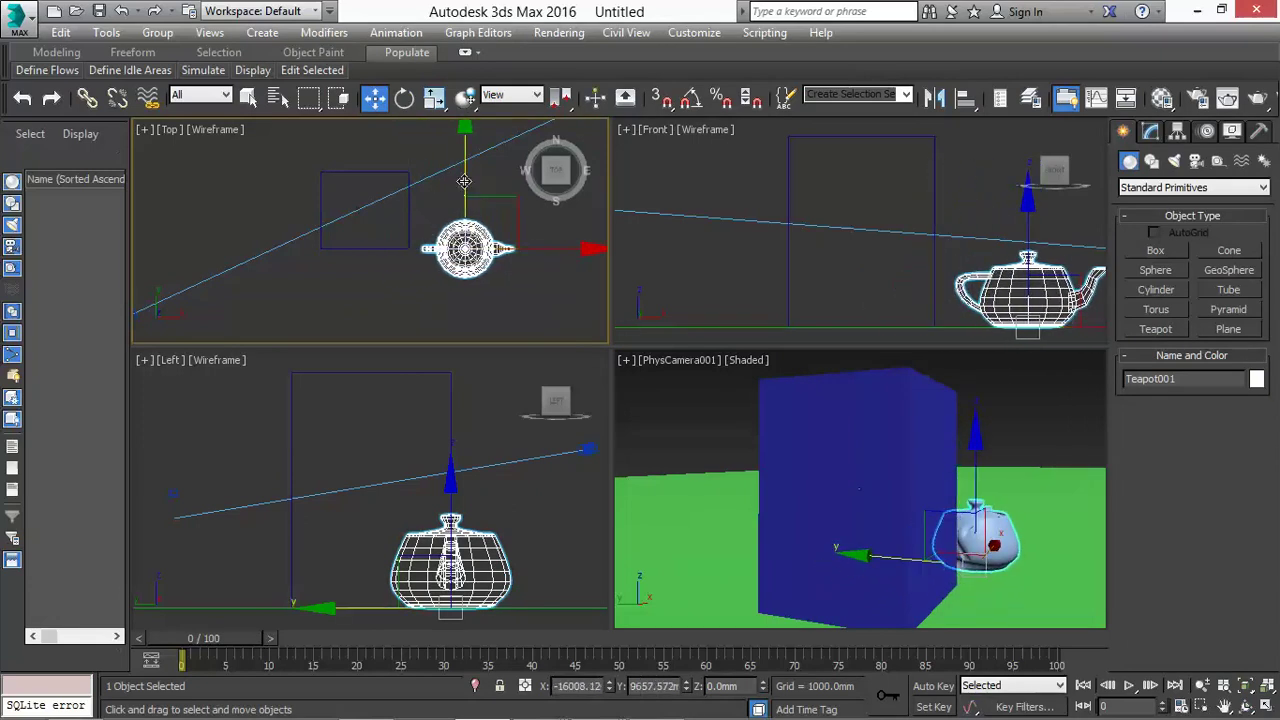
drag(464, 180, 458, 205)
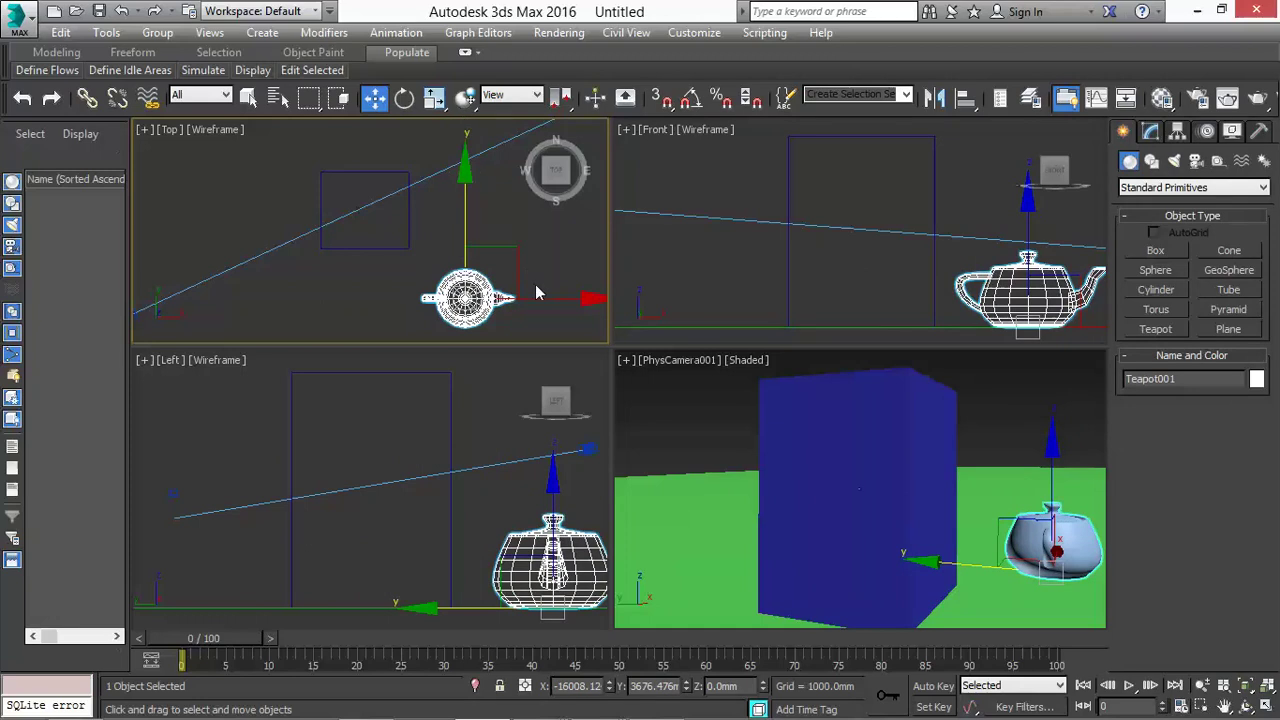
drag(538, 297, 475, 297)
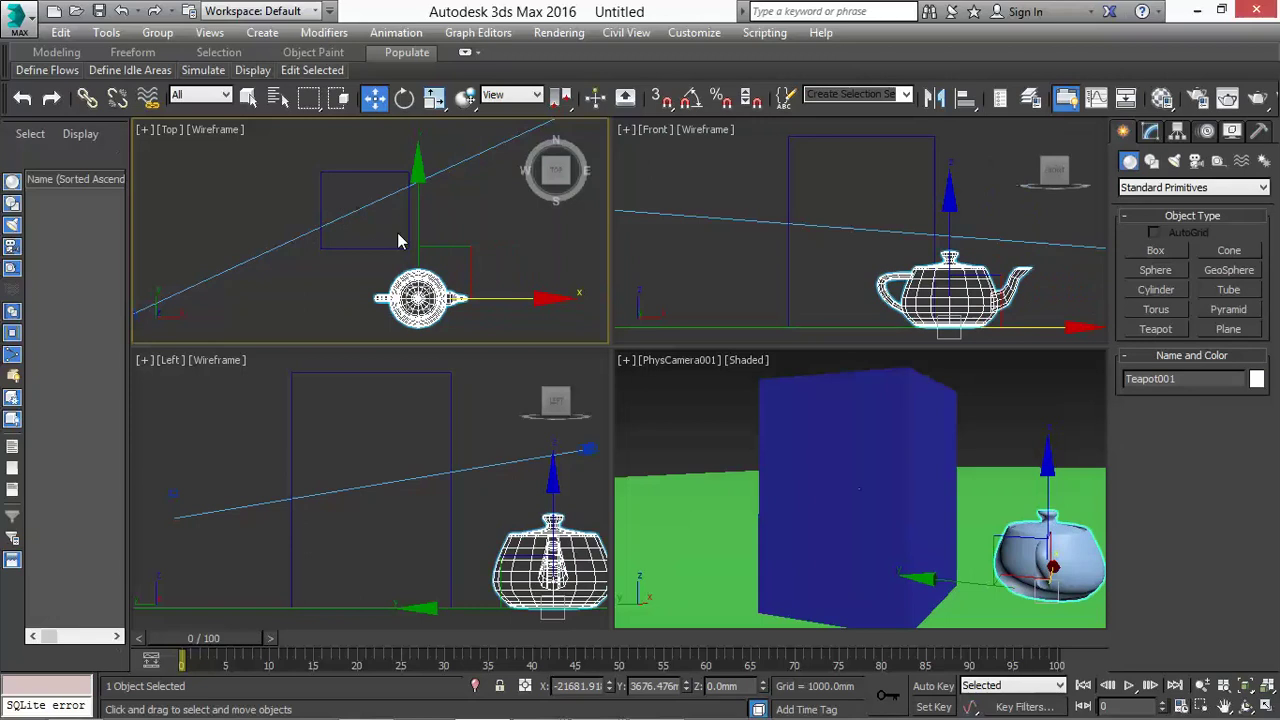
Step: Move the teapot in the camera view until it floats above the ground behind the box's side
click(1017, 413)
click(1043, 535)
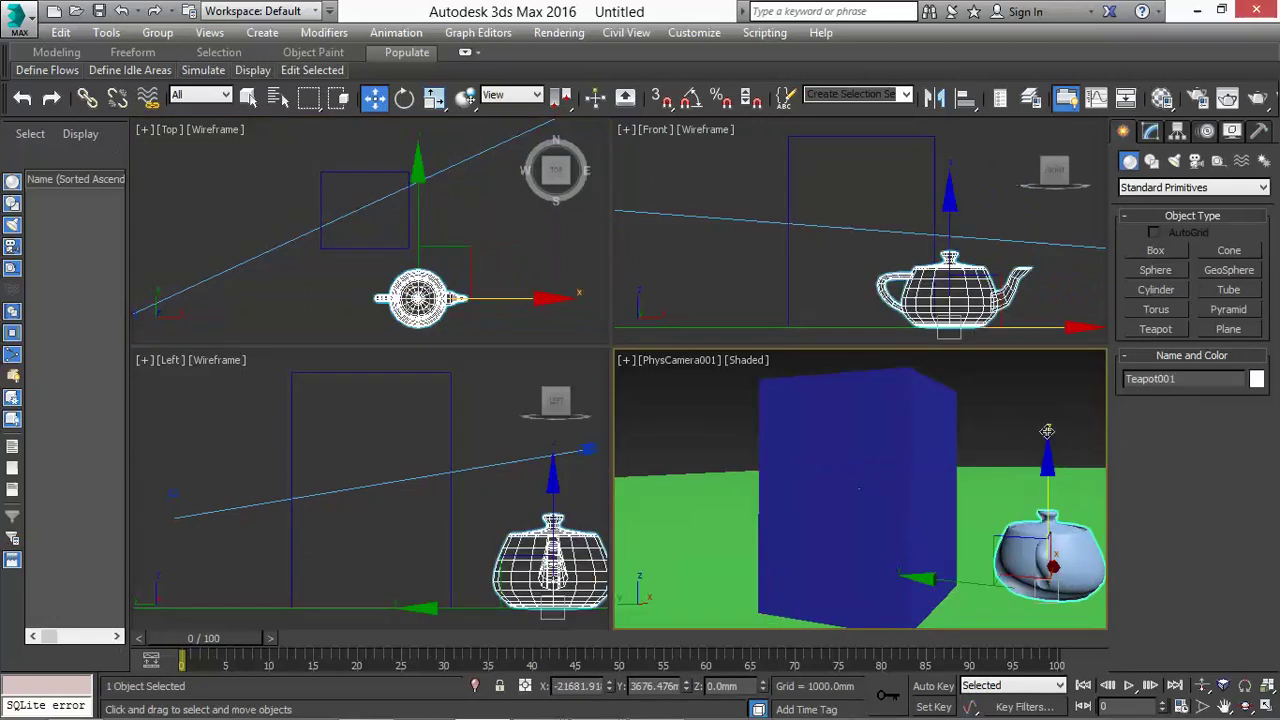
drag(1046, 496, 952, 533)
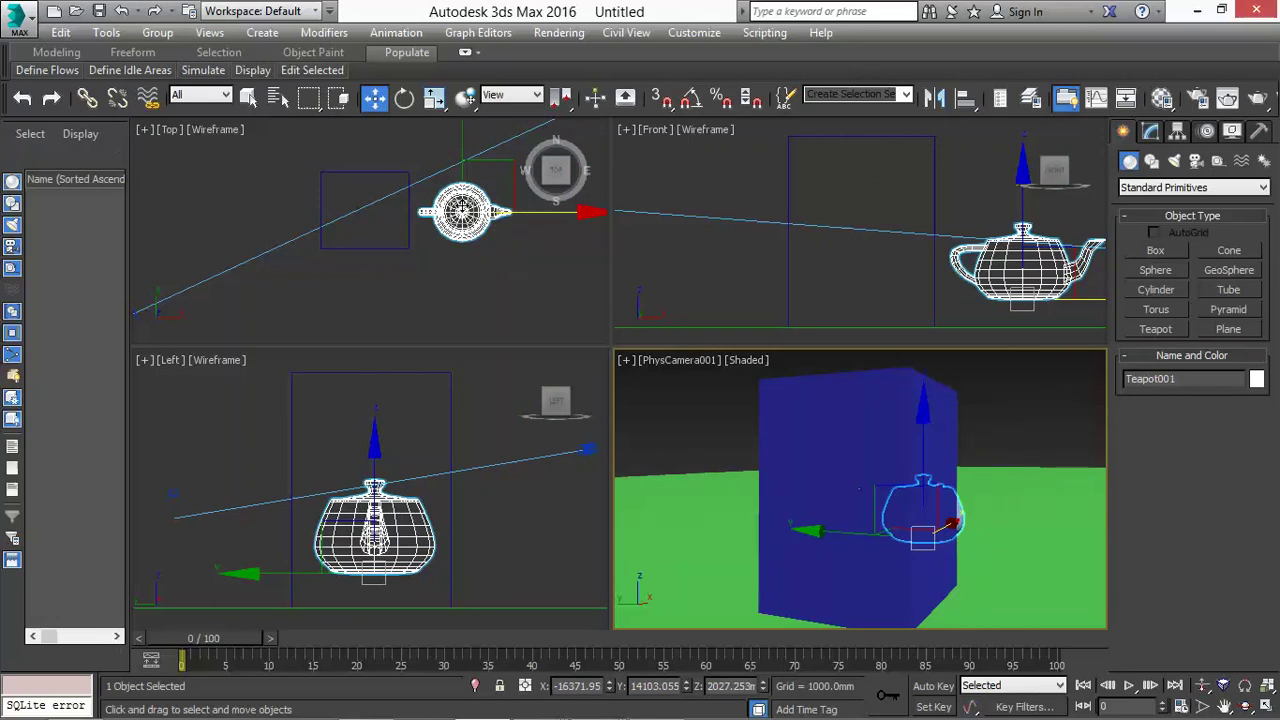
Step: Raise the teapot along Z to about 4565 mm and shift it along Y to about 12734 mm in the Left view
click(373, 508)
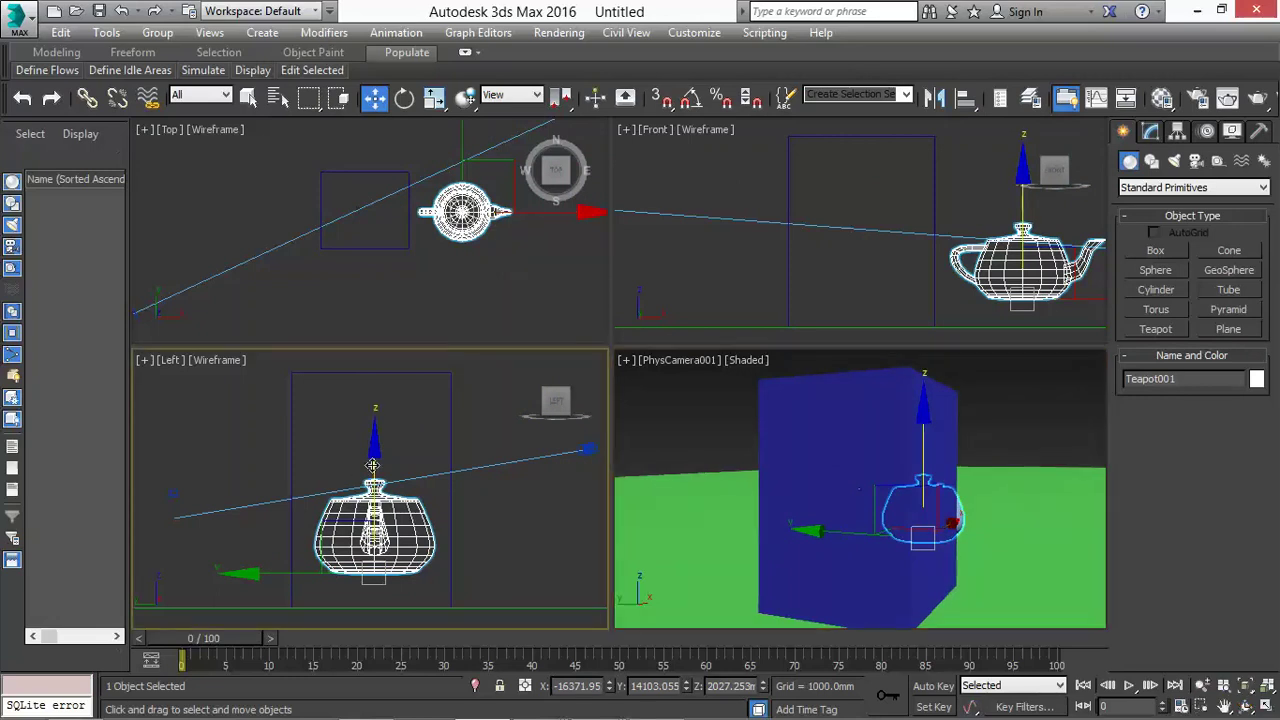
drag(372, 466, 369, 428)
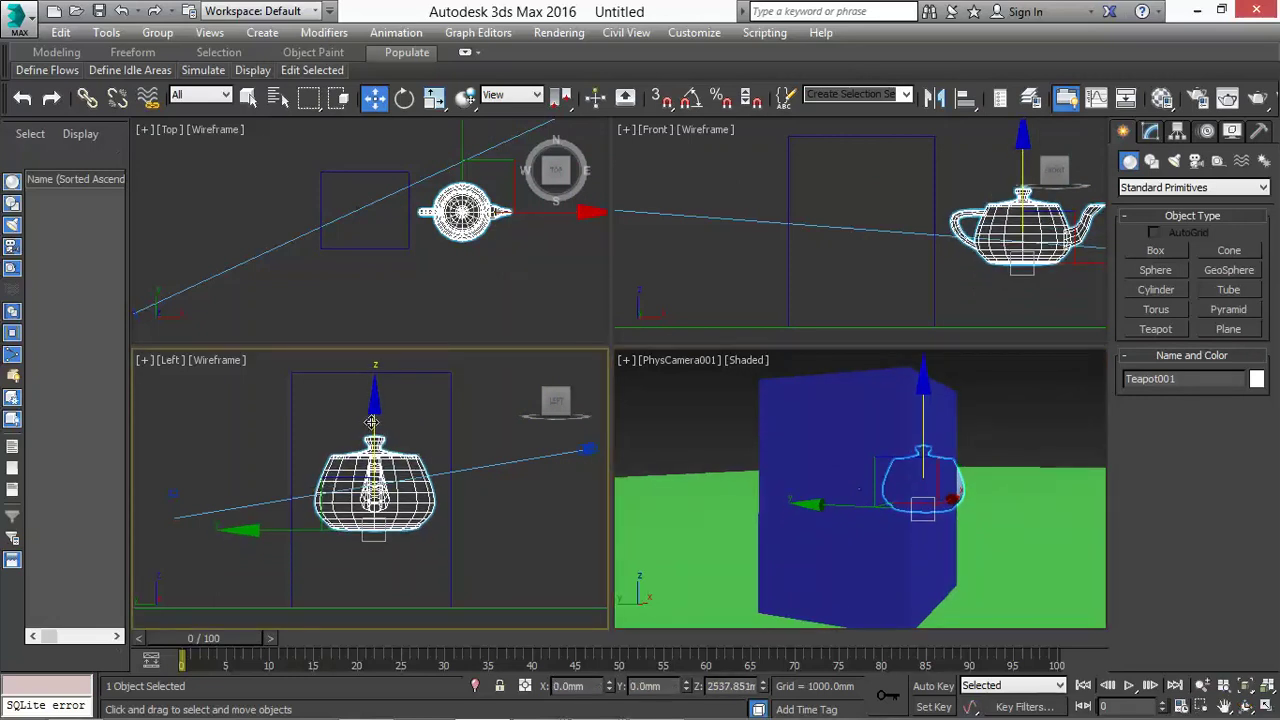
click(389, 428)
click(375, 431)
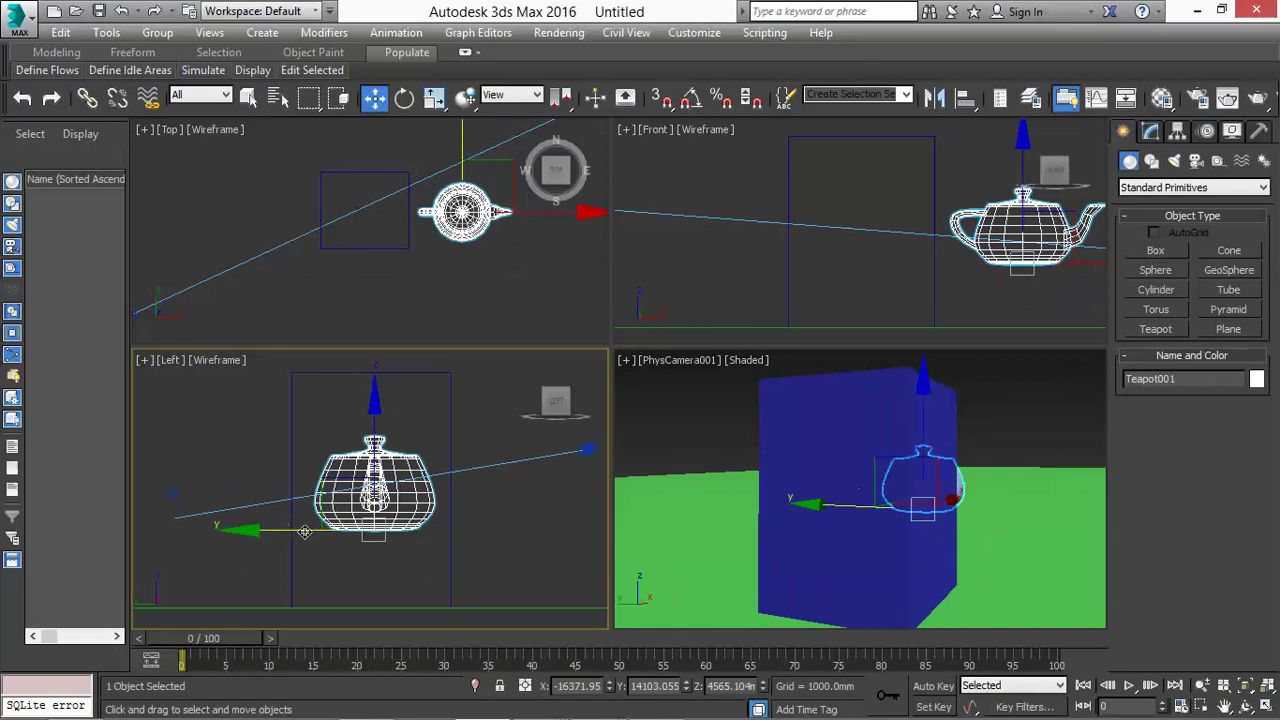
drag(298, 532, 345, 556)
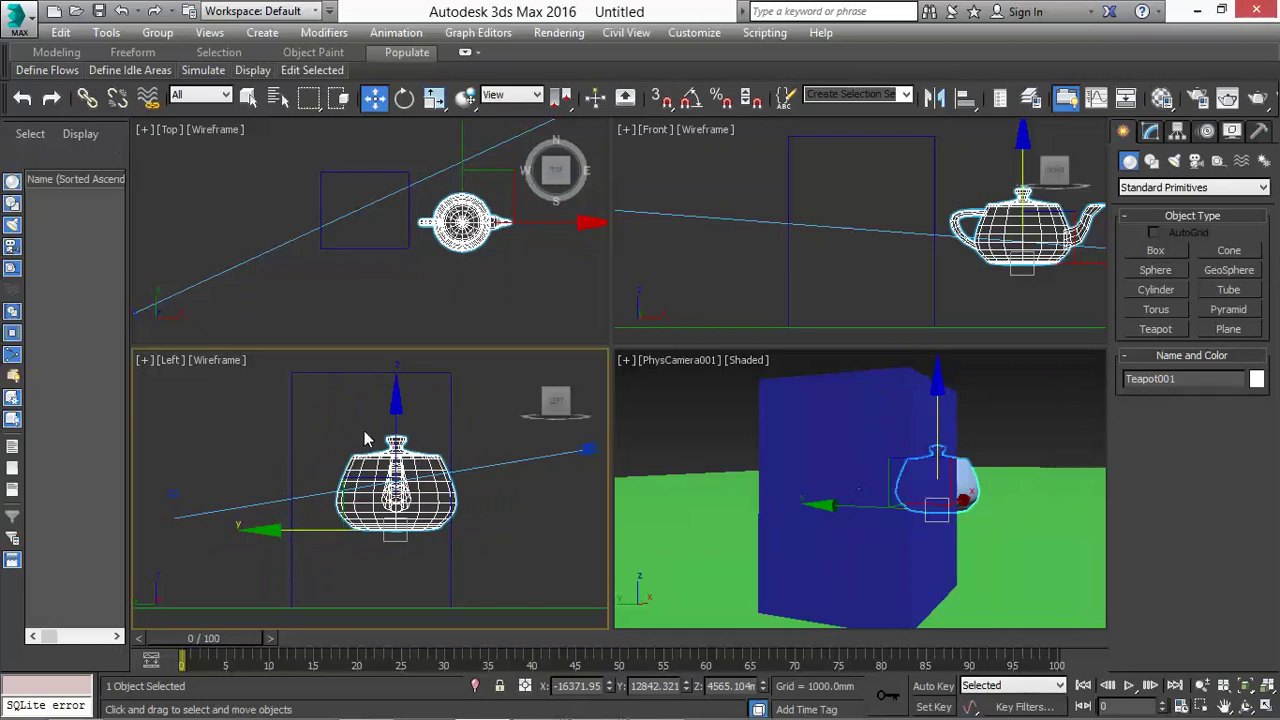
drag(312, 531, 314, 533)
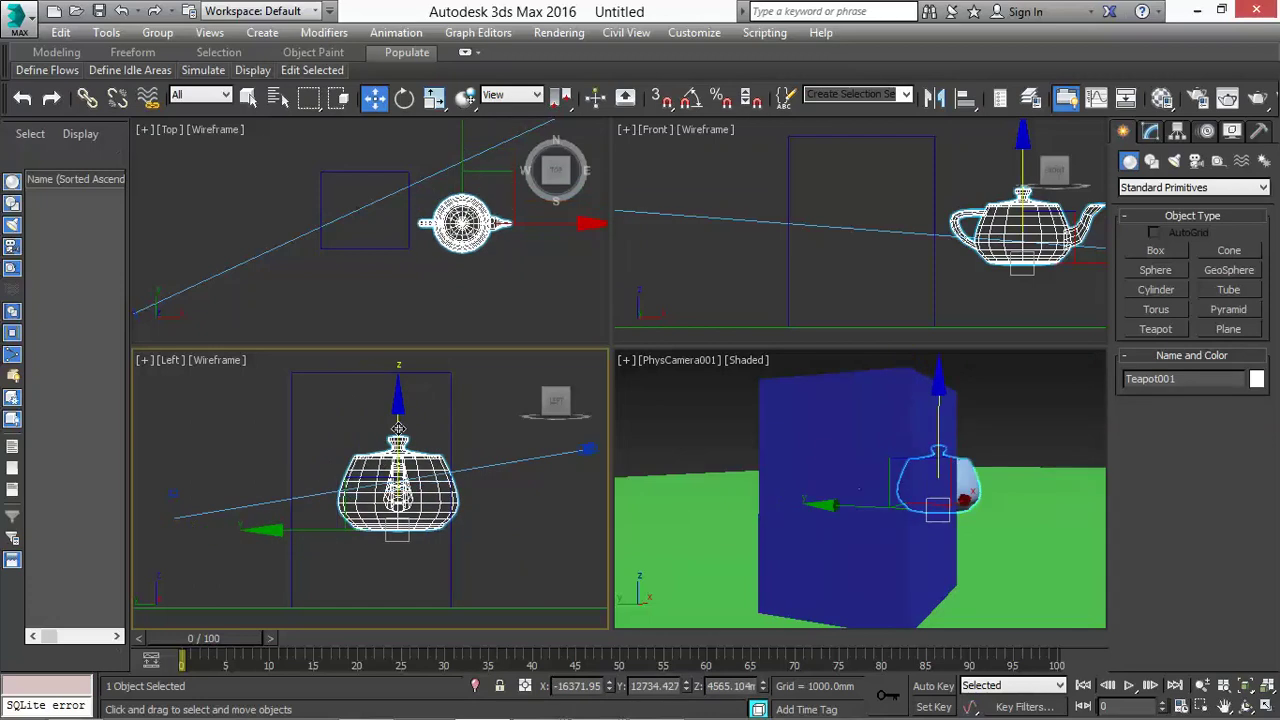
Step: Move the teapot up to about 5955 mm in the Left view and shift it along Y in the Top view, clear of the box
mouse_move(399, 428)
mouse_down()
mouse_move(398, 350)
mouse_move(397, 455)
mouse_move(397, 350)
mouse_move(375, 515)
mouse_move(390, 450)
mouse_up()
drag(331, 540, 291, 540)
drag(359, 448, 358, 413)
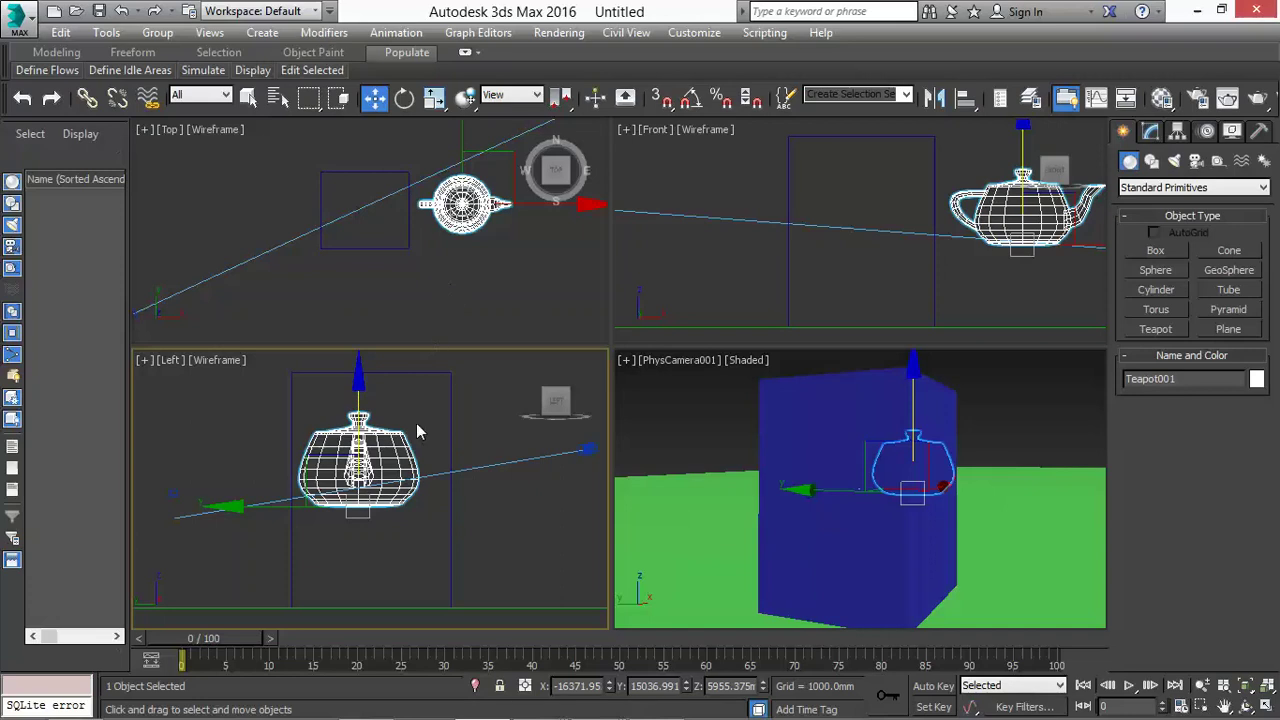
click(482, 199)
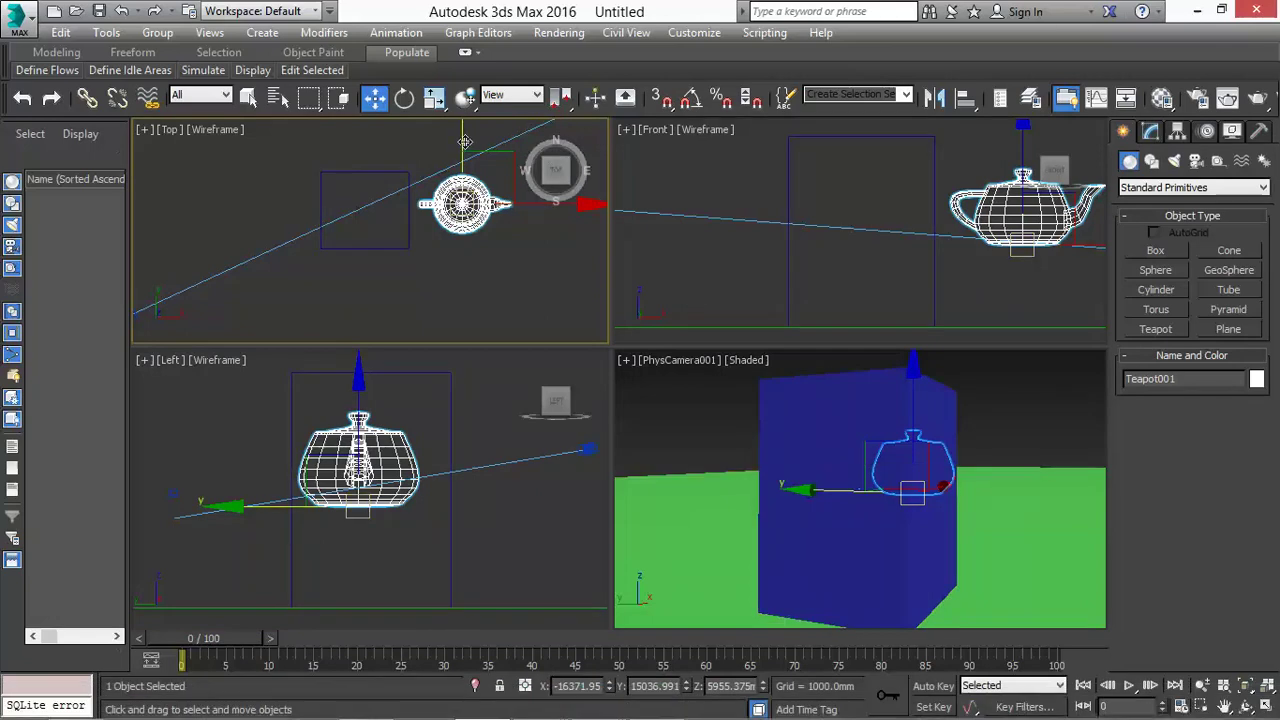
drag(465, 141, 455, 196)
Step: Rotate the teapot 57 degrees about its Z axis in the Left view
click(405, 99)
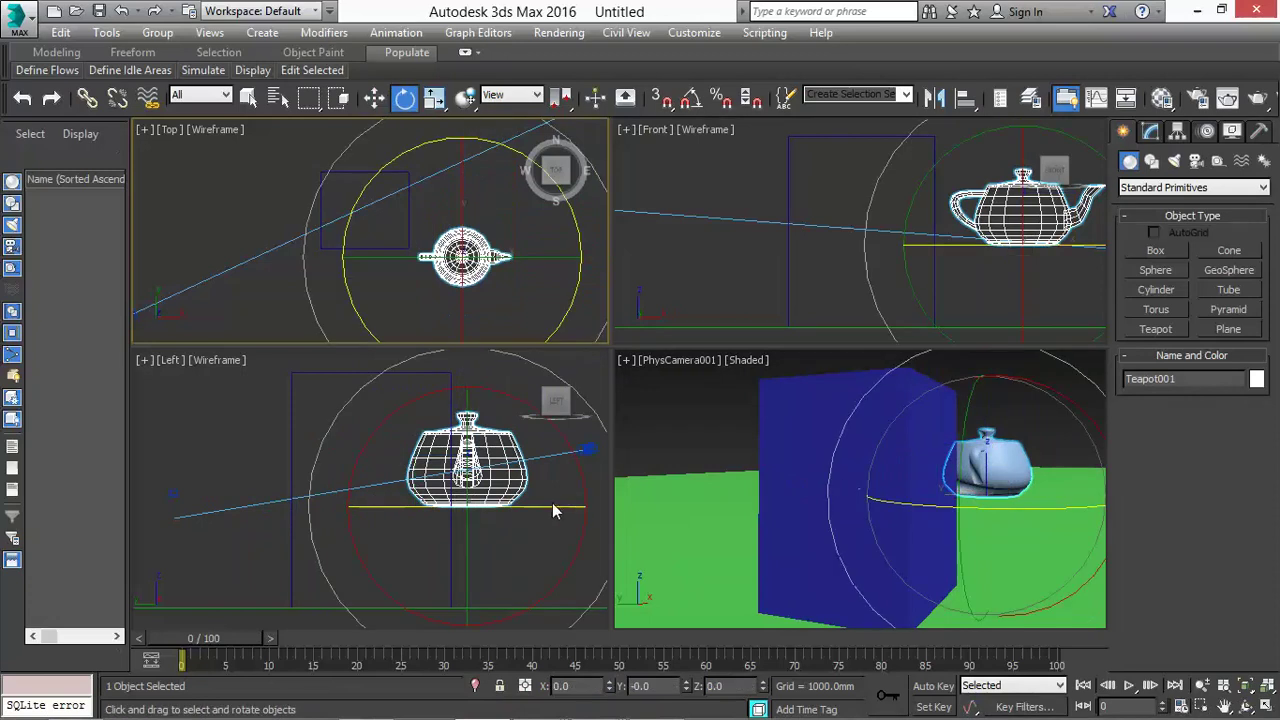
click(493, 446)
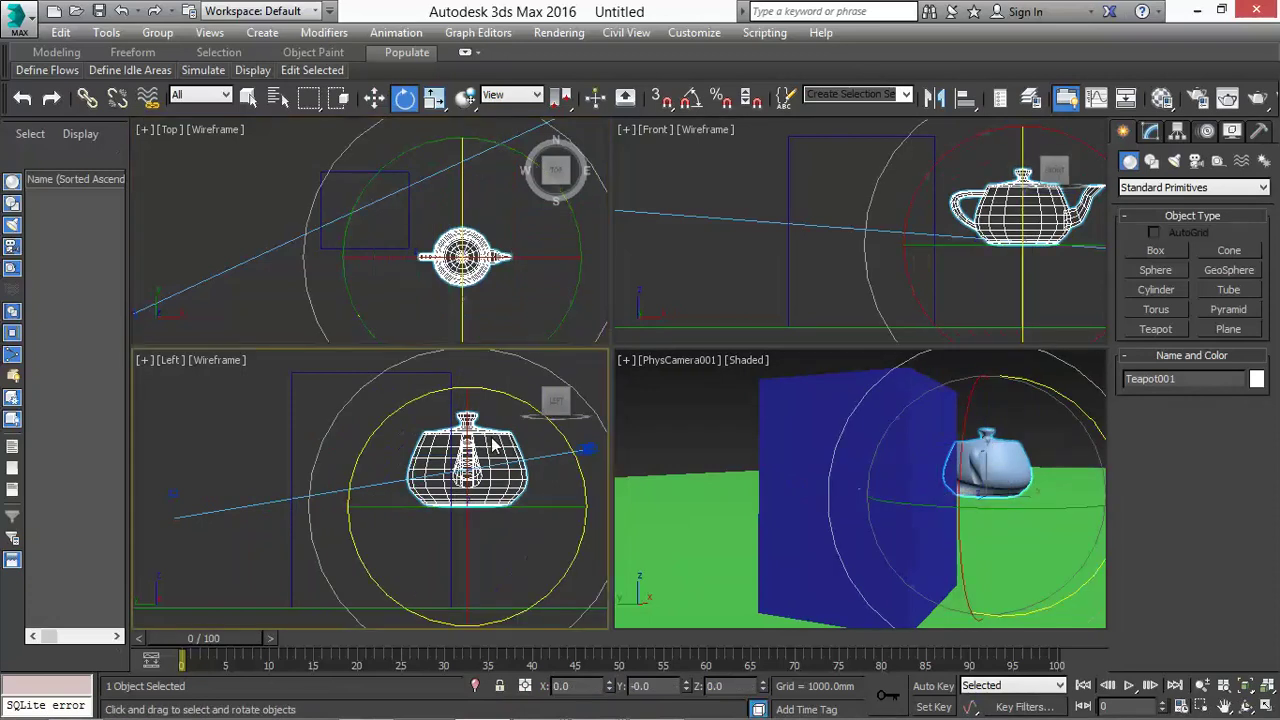
drag(545, 512, 660, 508)
Step: Try tipping the teapot onto its side with a rotation in the Left view, and undo it
scroll(396, 499, down, 6)
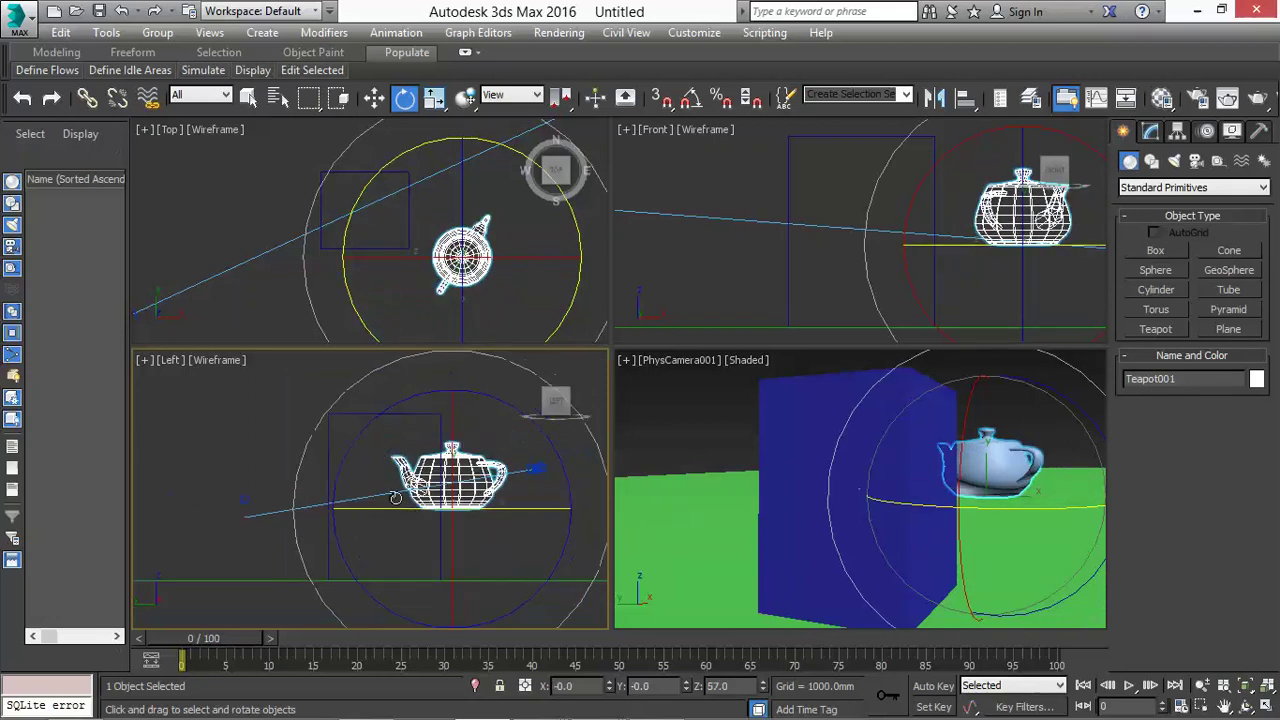
scroll(406, 491, down, 2)
scroll(448, 501, up, 3)
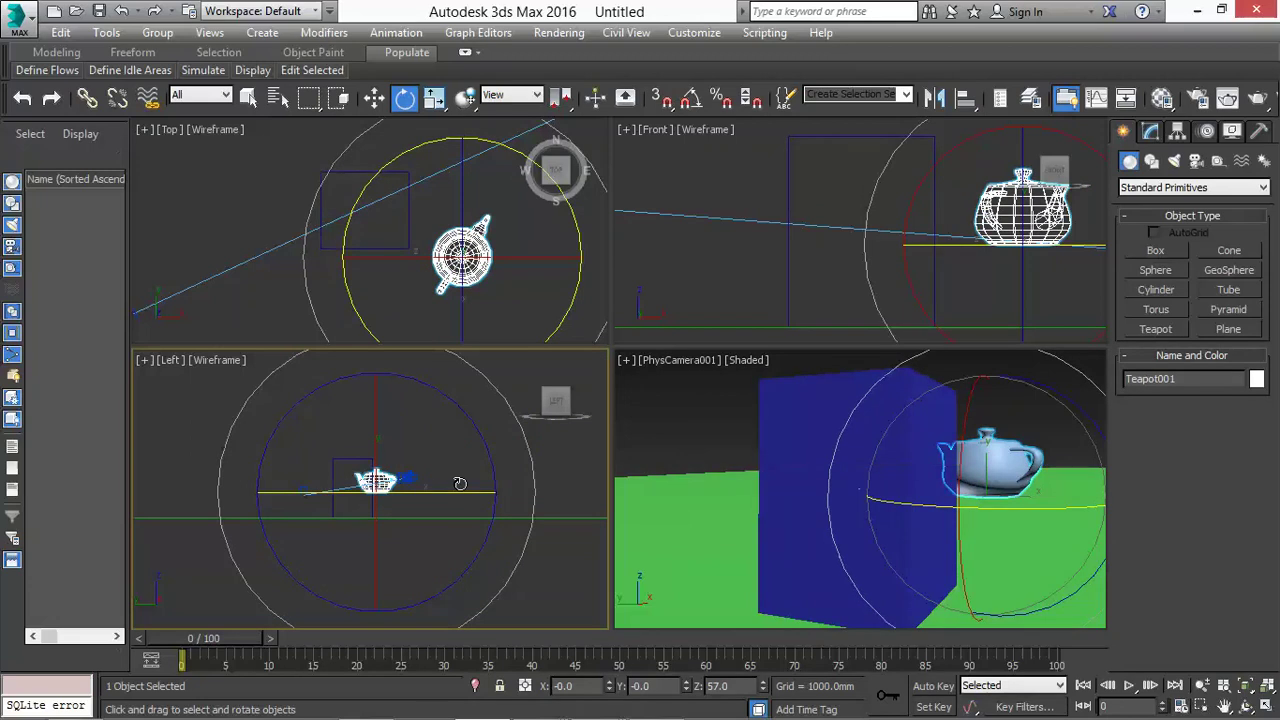
drag(375, 417, 375, 576)
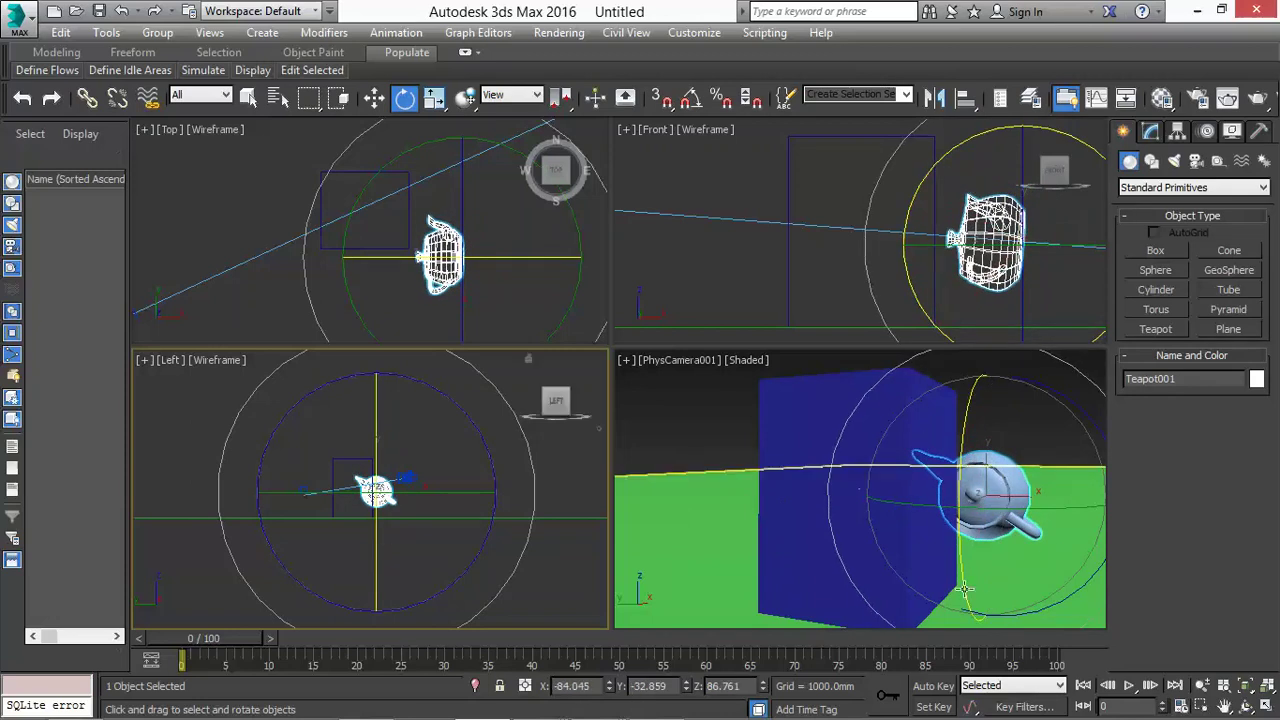
key(ctrl+z)
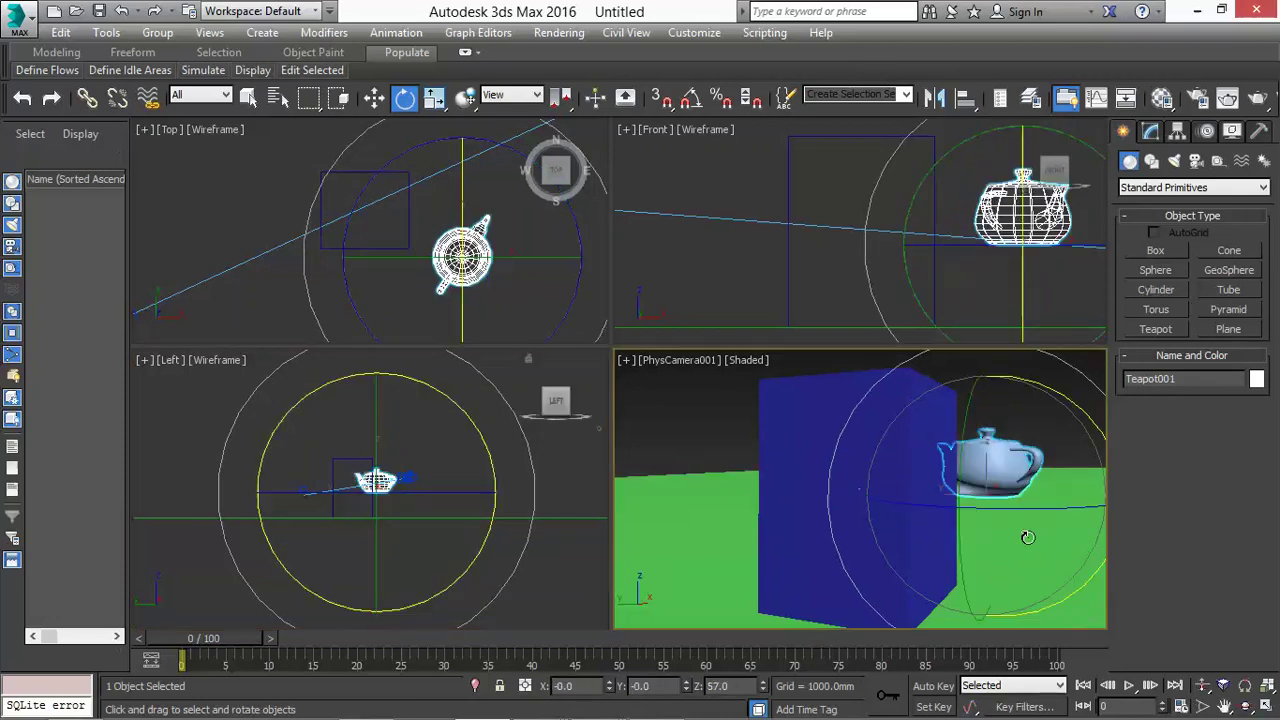
Step: Rotate the teapot about Z to about -25 degrees in the camera view and turn it back about 22 degrees in the Top view
drag(1043, 505, 876, 503)
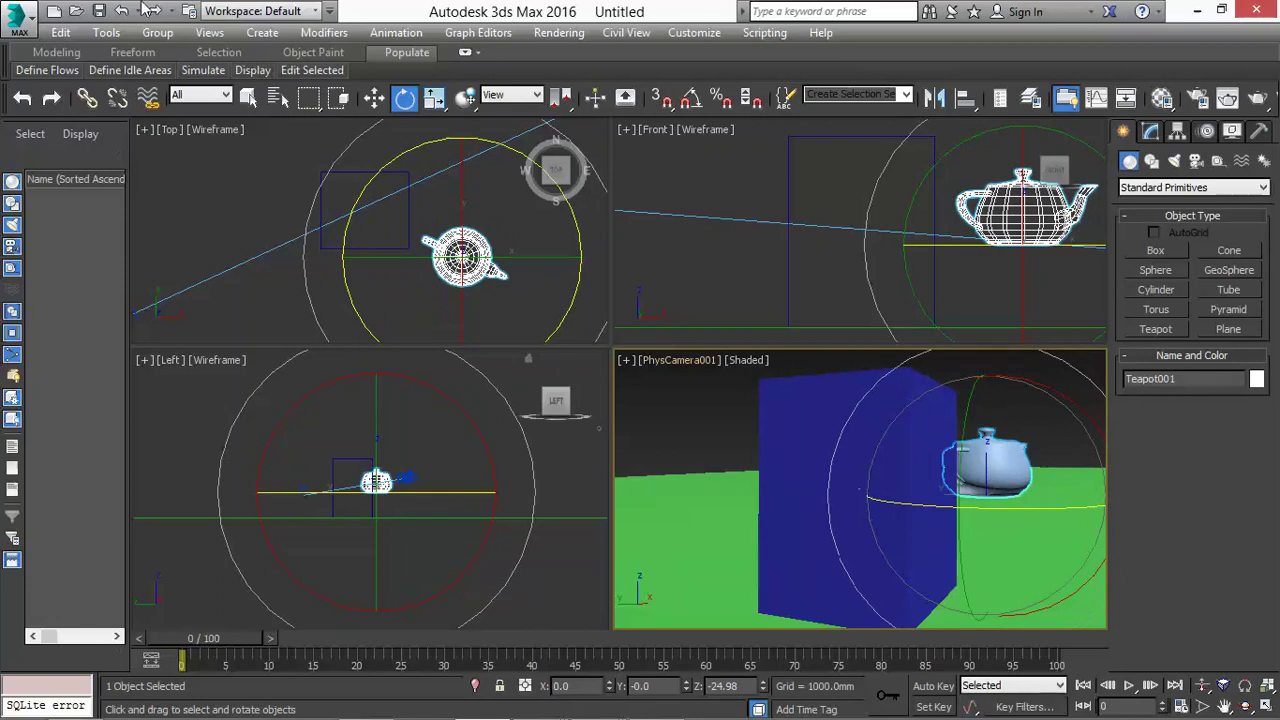
drag(461, 229, 444, 242)
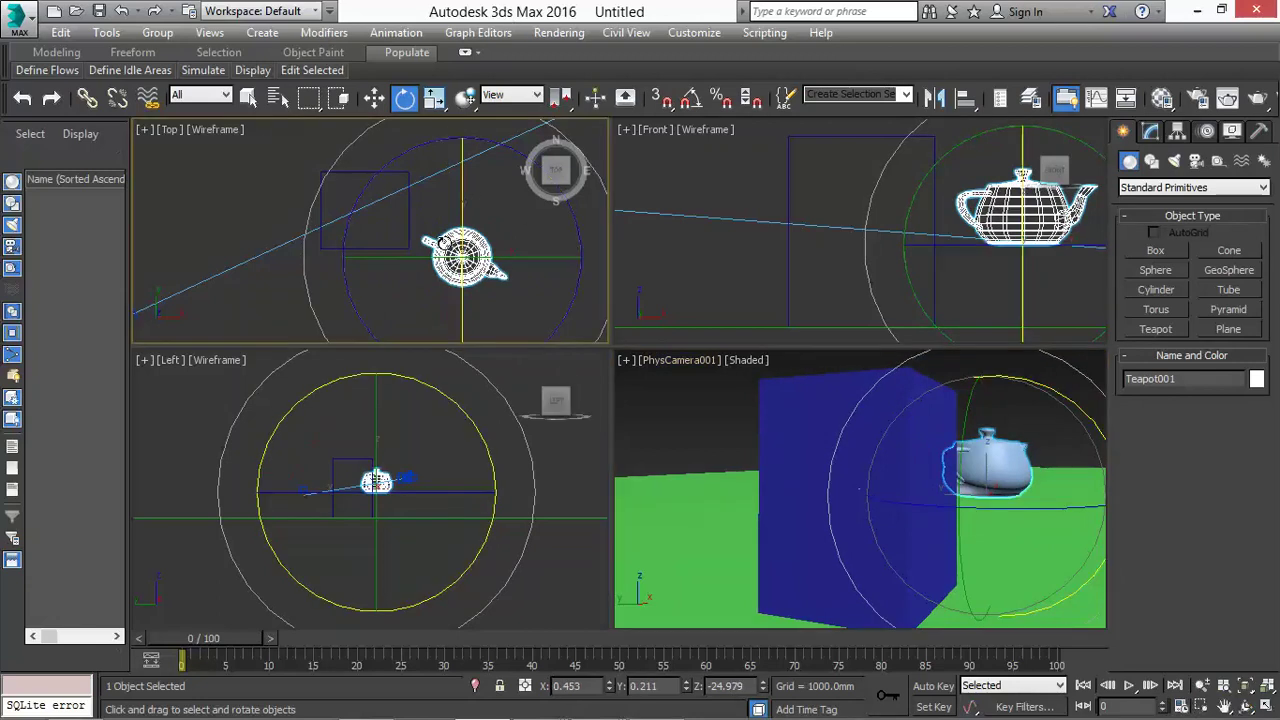
drag(524, 153, 470, 134)
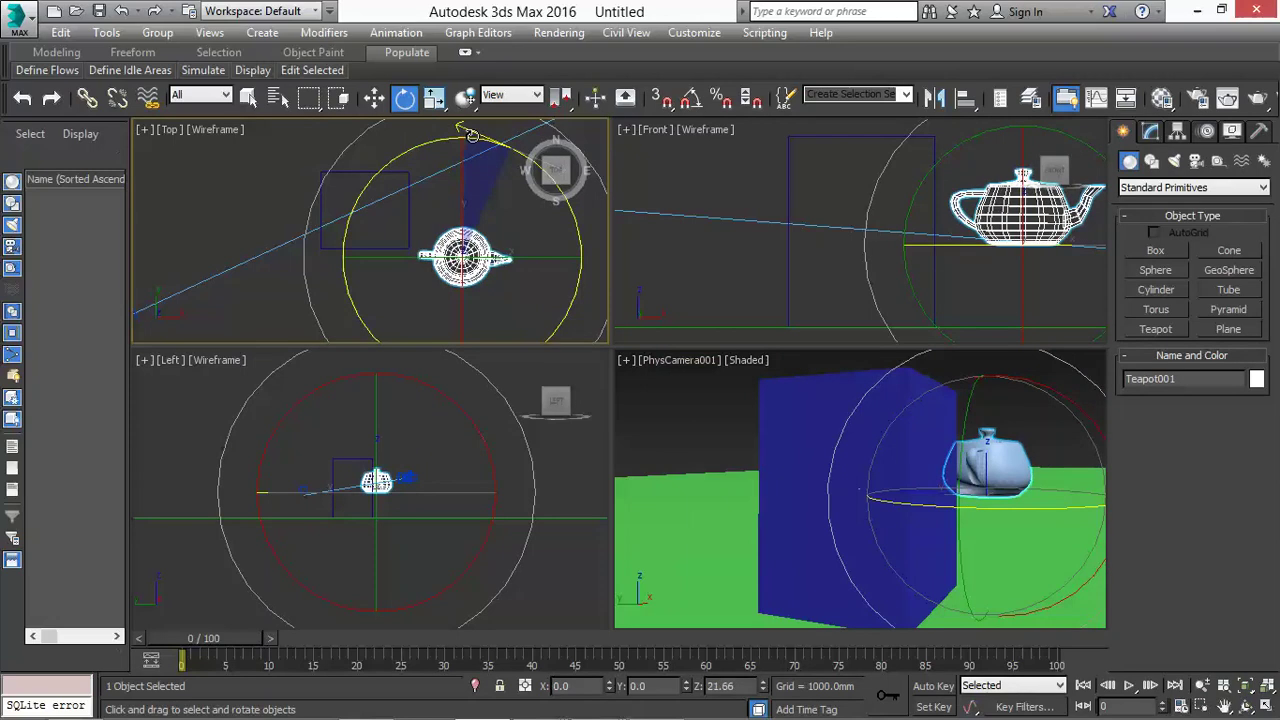
Step: Move the teapot in the XY plane of the Top view until it sits beside the box, and clear the selection
click(374, 97)
drag(514, 205, 516, 165)
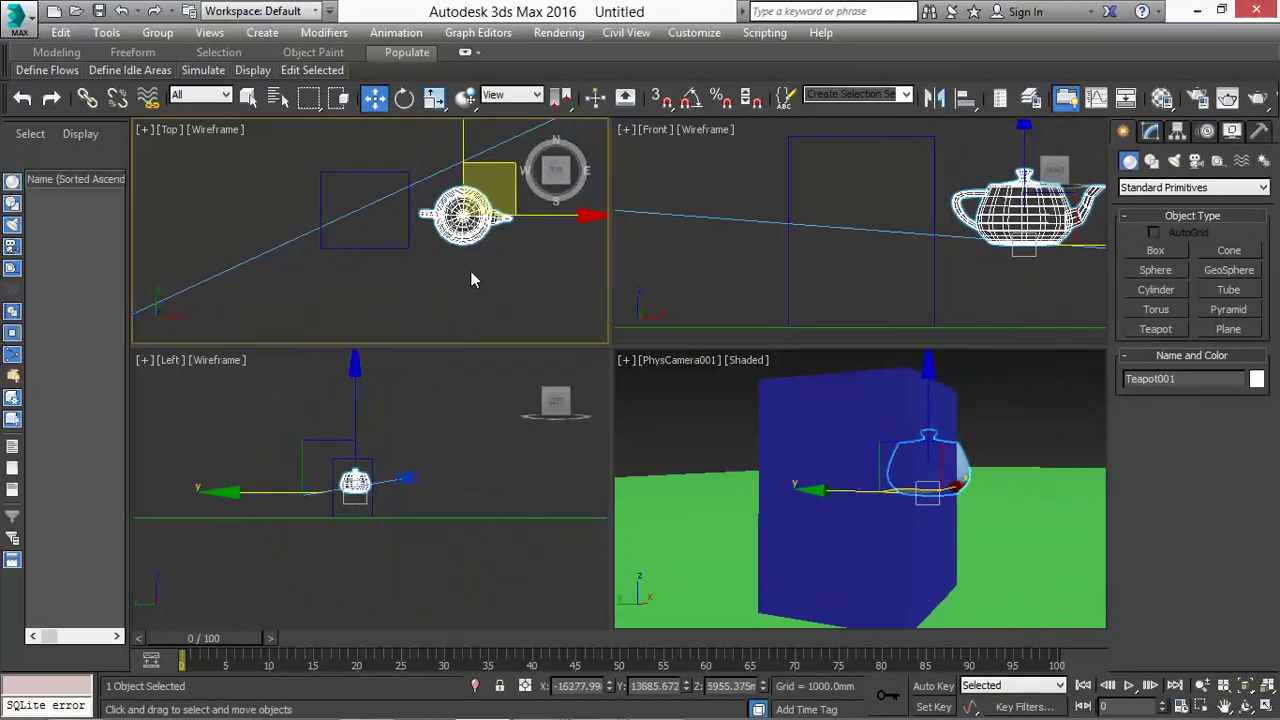
click(471, 278)
Step: Lower the teapot along Z to about -688 mm in the Front view, down to the site plane
click(994, 296)
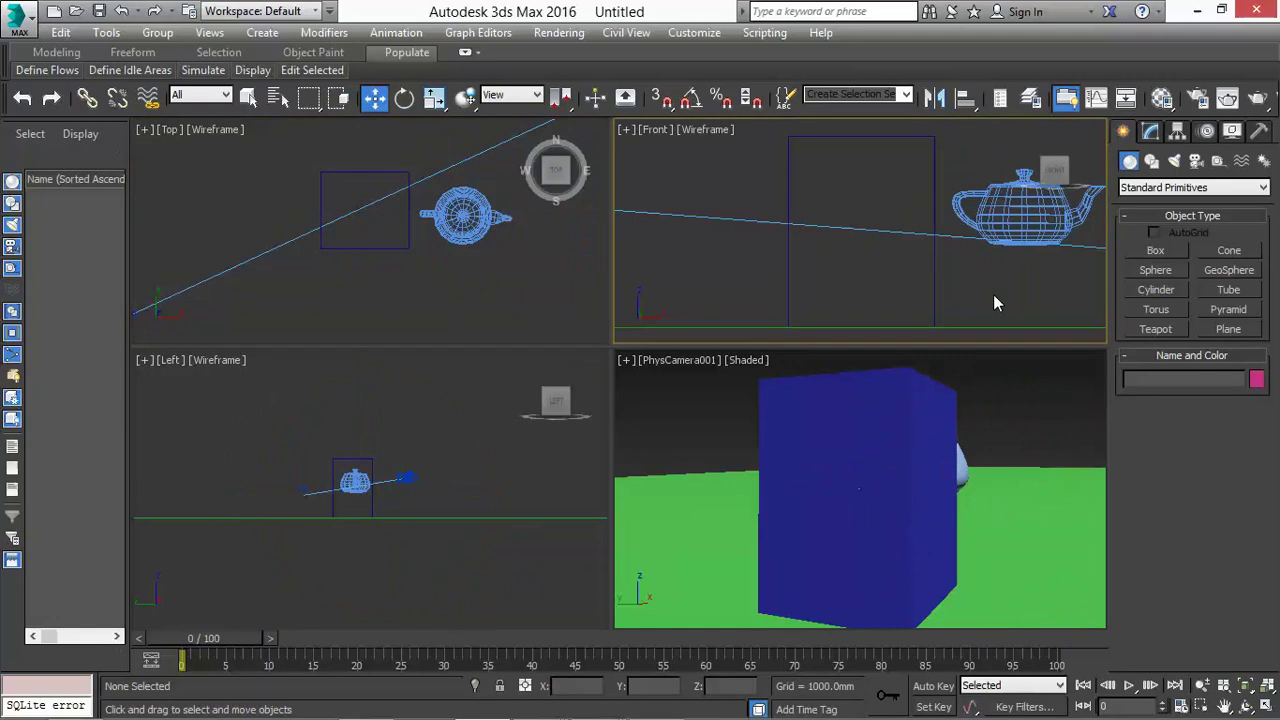
key(z)
scroll(853, 203, up, 4)
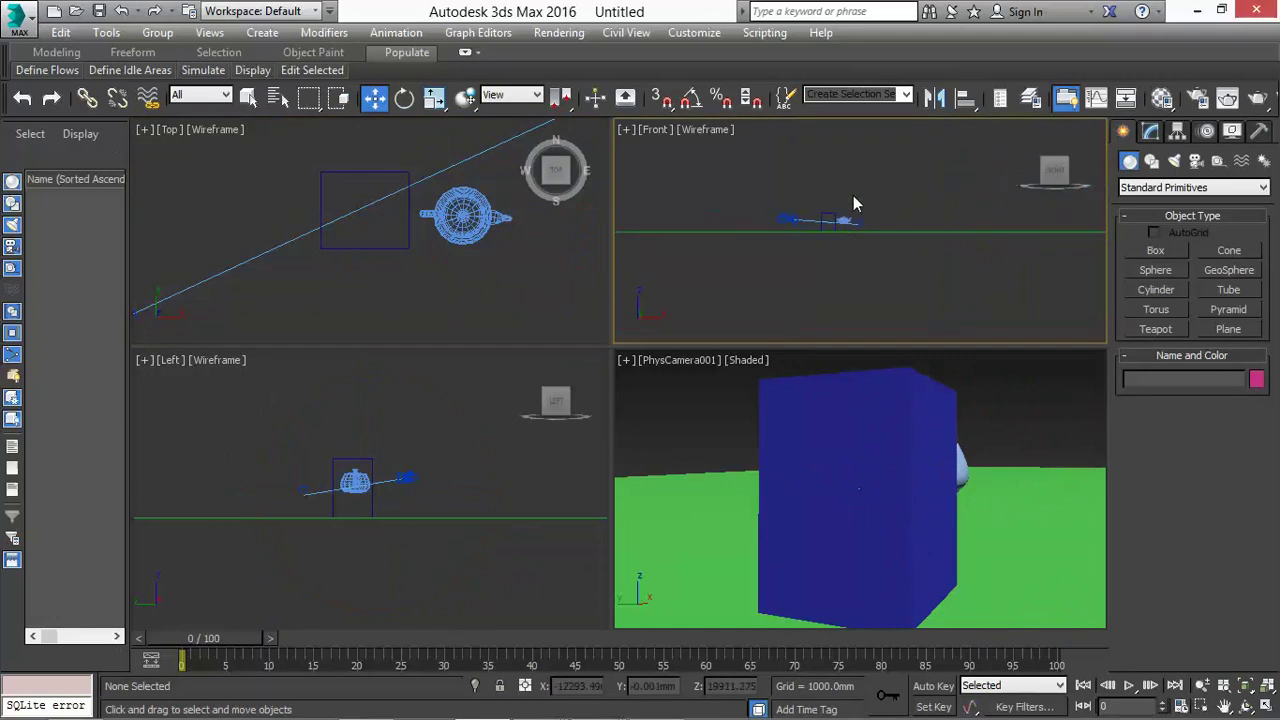
scroll(851, 246, up, 5)
click(848, 248)
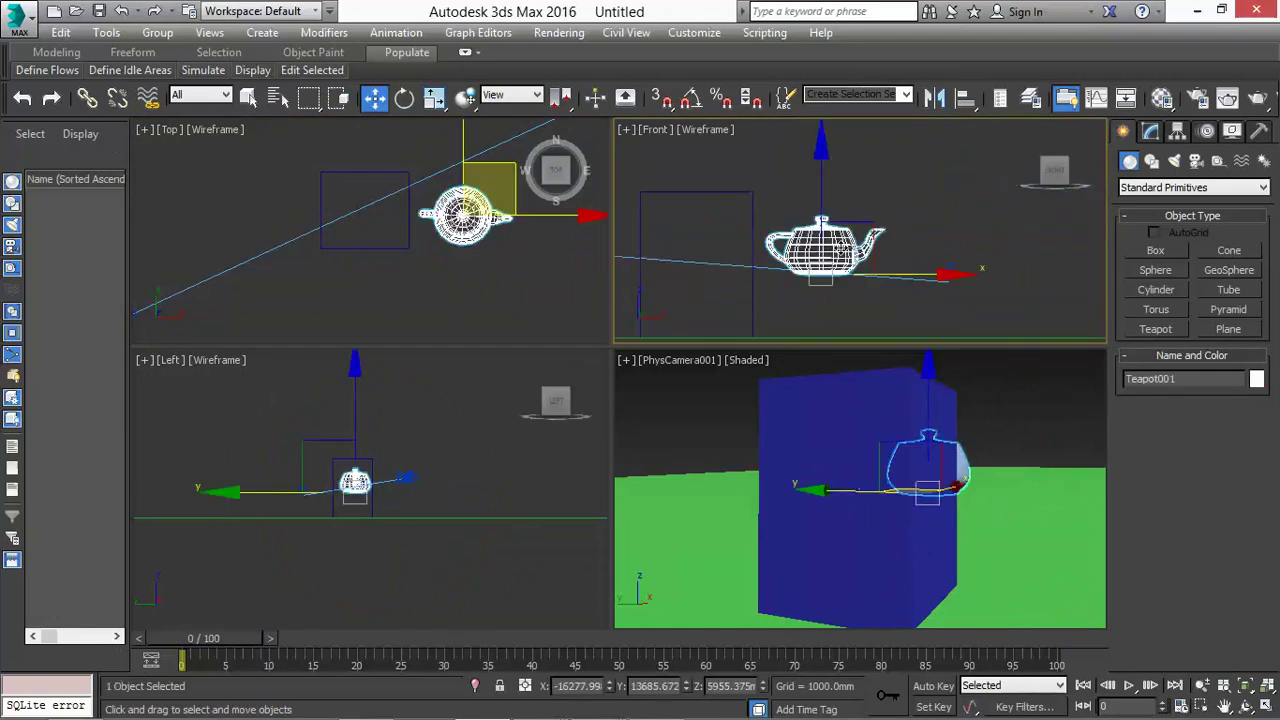
scroll(765, 208, down, 2)
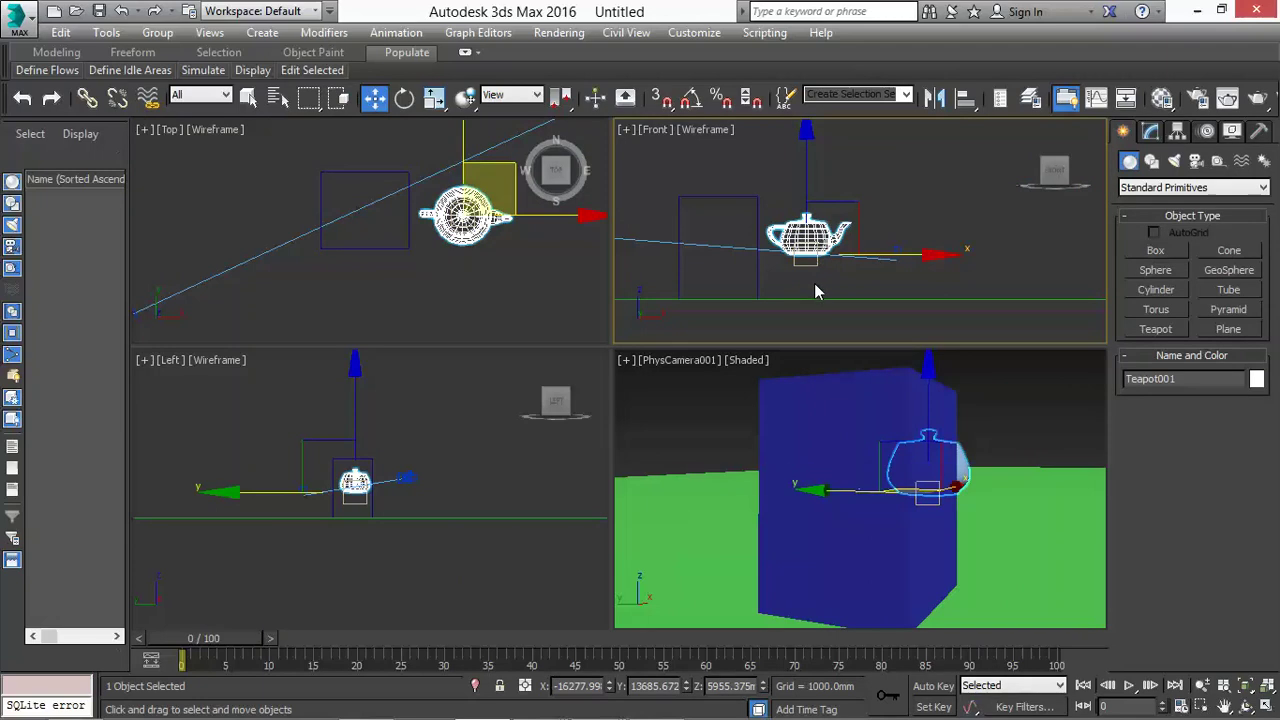
scroll(812, 250, up, 4)
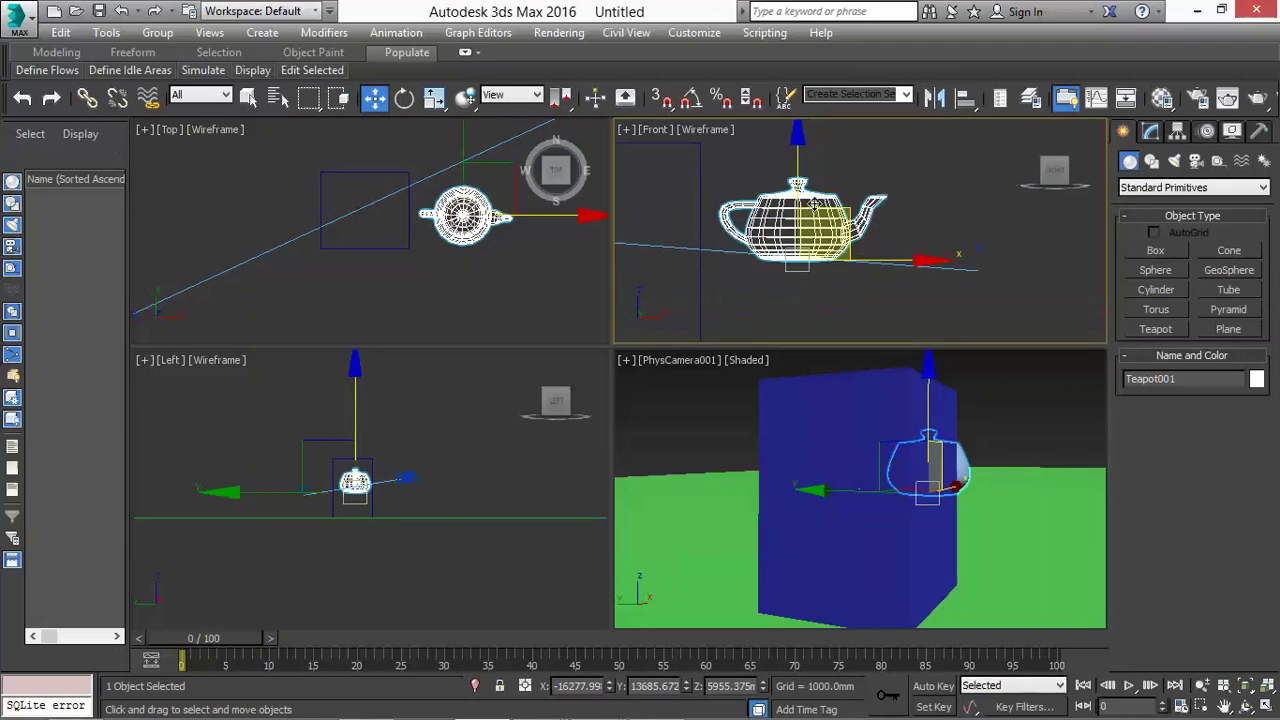
drag(797, 173, 804, 250)
scroll(815, 173, down, 2)
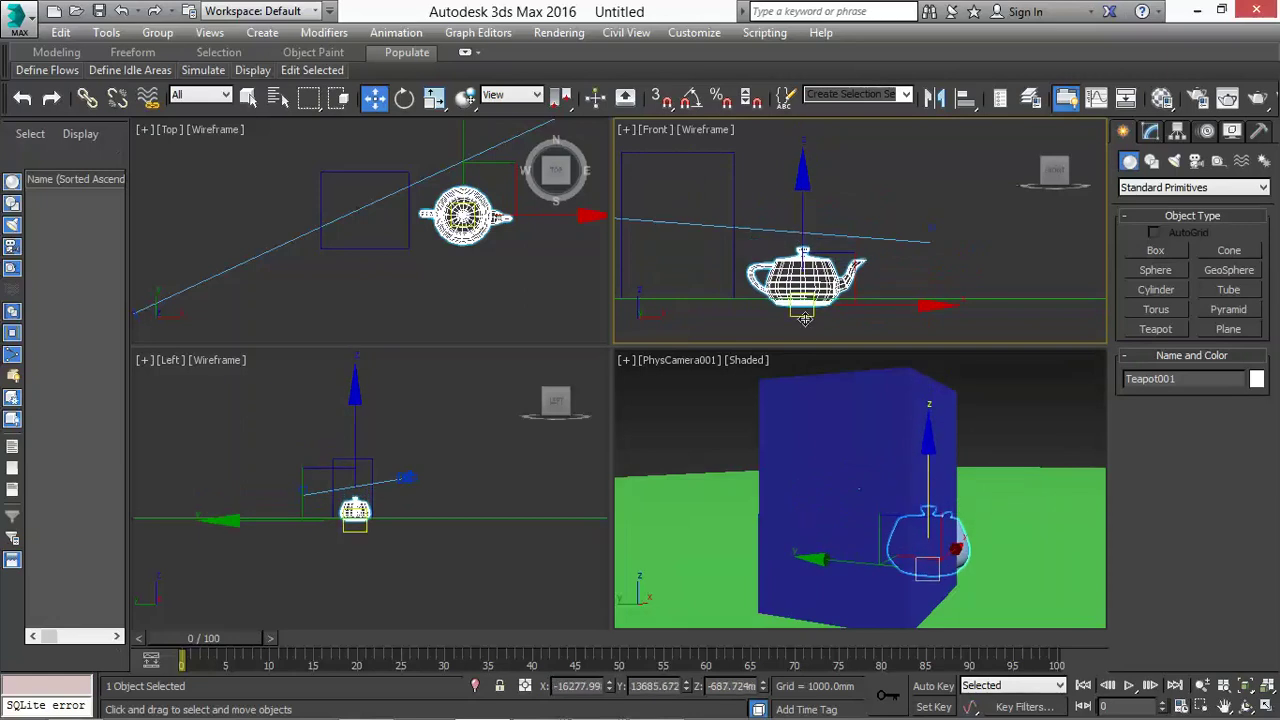
Step: Examine in the Front view how the teapot's base meets the site plane
scroll(812, 310, up, 5)
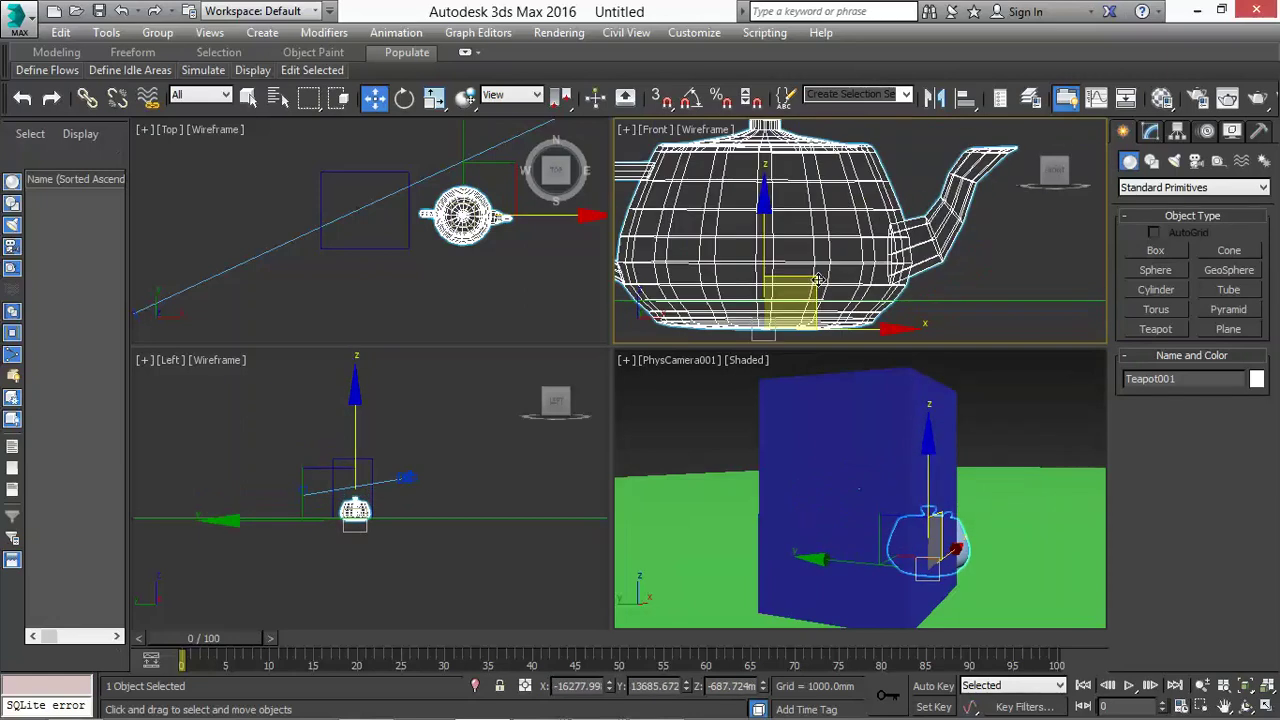
scroll(835, 305, down, 3)
scroll(855, 336, up, 4)
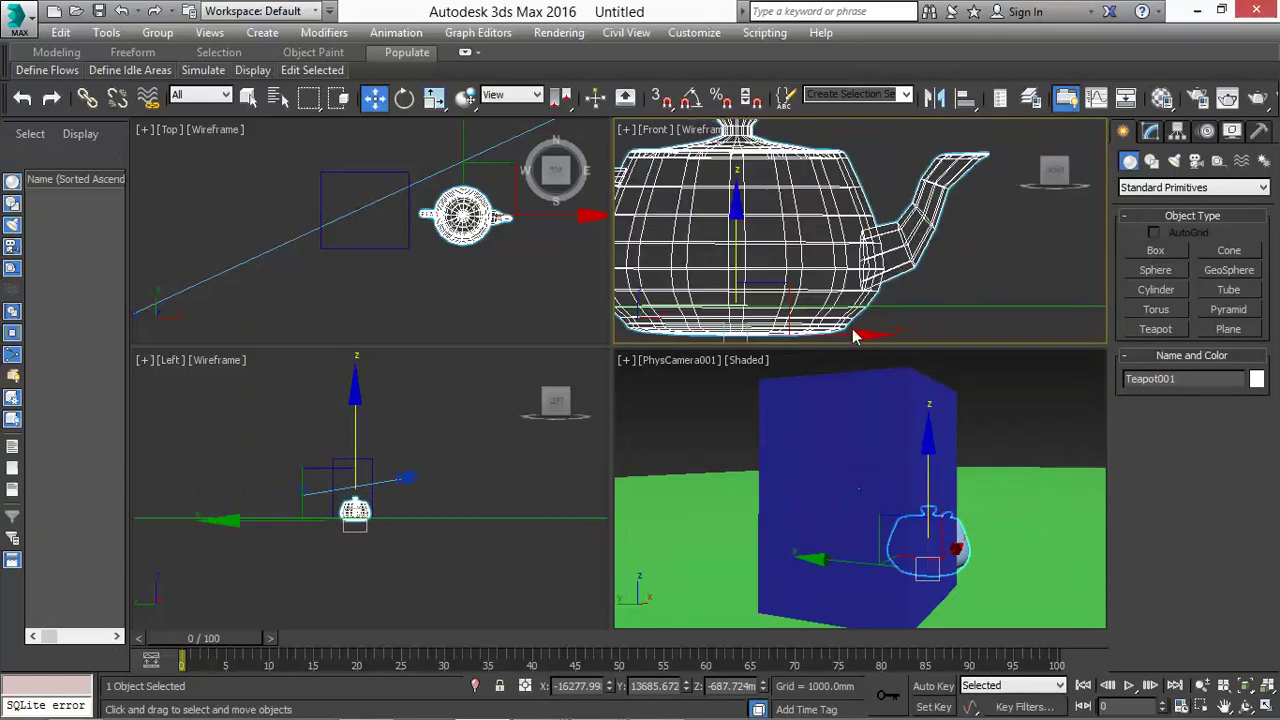
scroll(872, 312, up, 3)
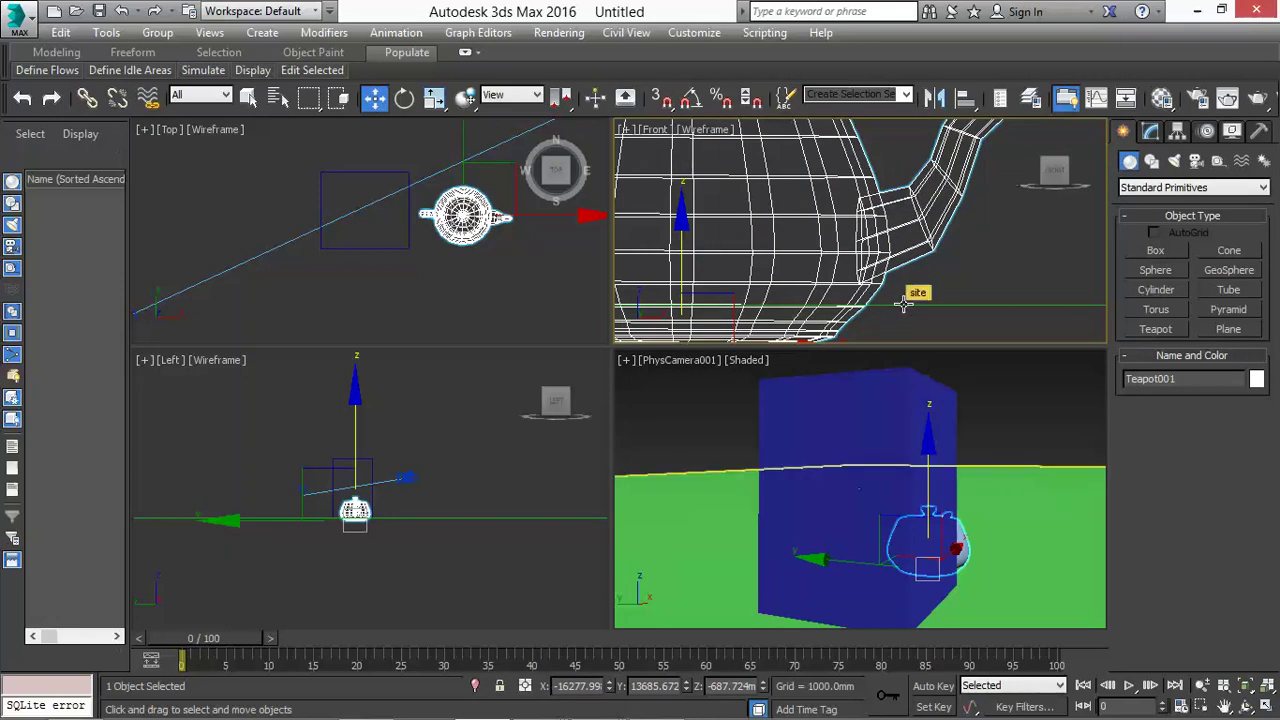
scroll(903, 305, down, 5)
scroll(806, 300, down, 2)
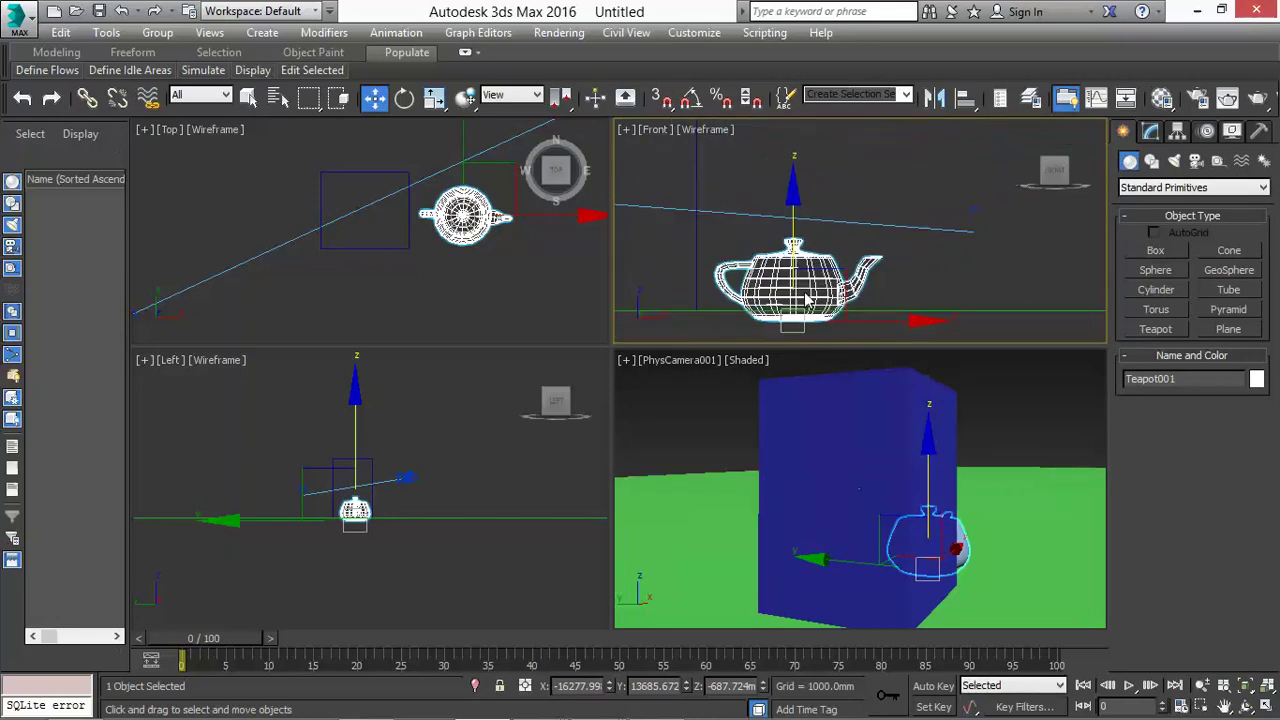
scroll(806, 299, up, 2)
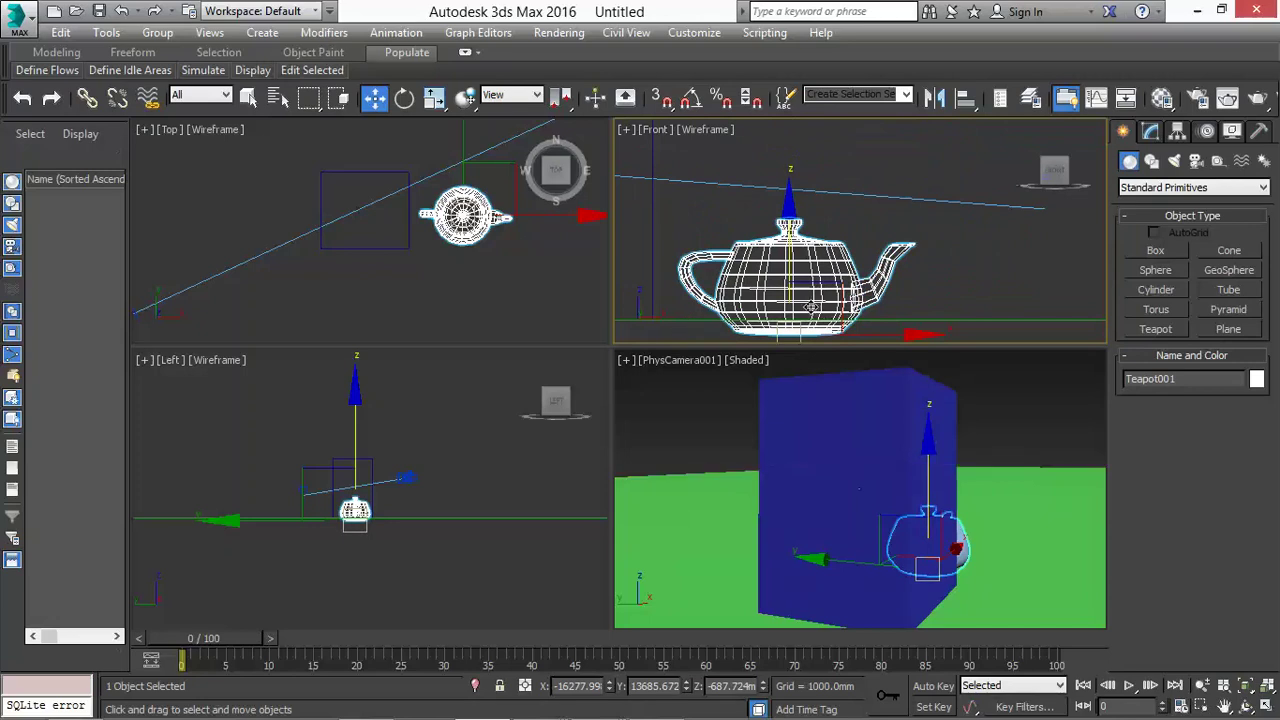
scroll(808, 303, down, 4)
Step: Truck and orbit the physical camera until the whole teapot shows beside the box in the camera view
right_click(715, 431)
click(714, 423)
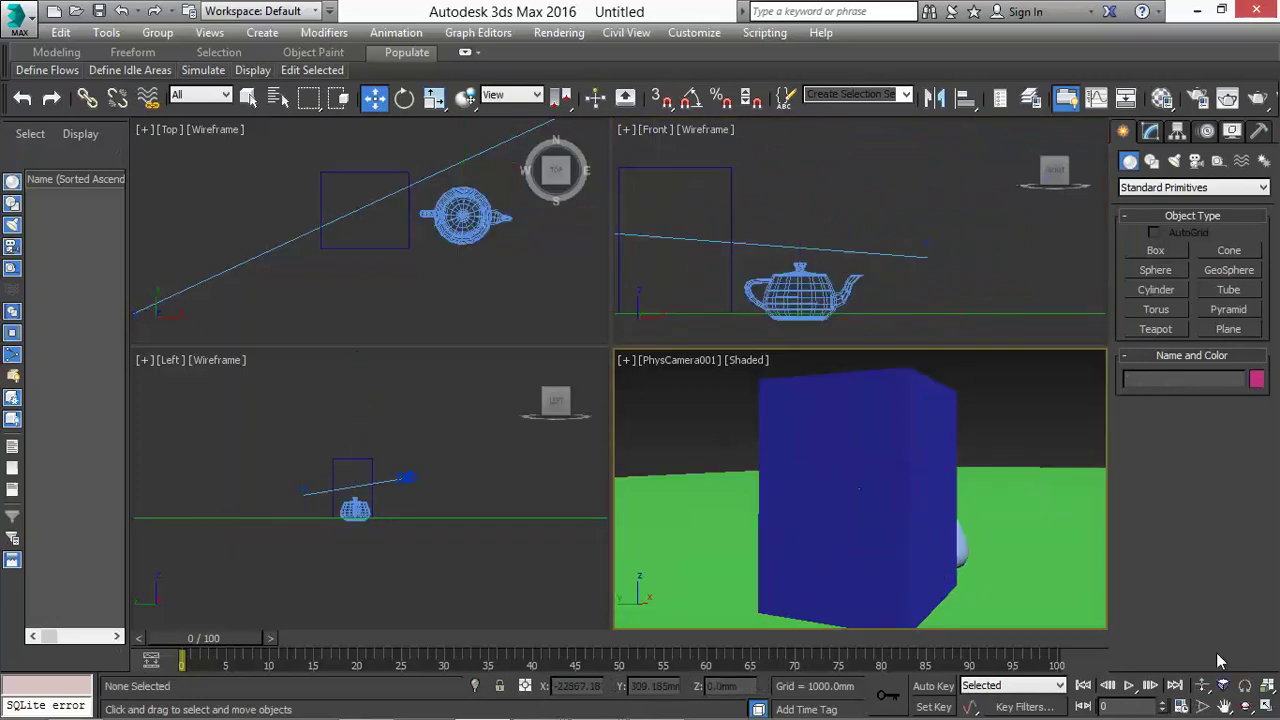
click(1224, 708)
drag(943, 535, 908, 517)
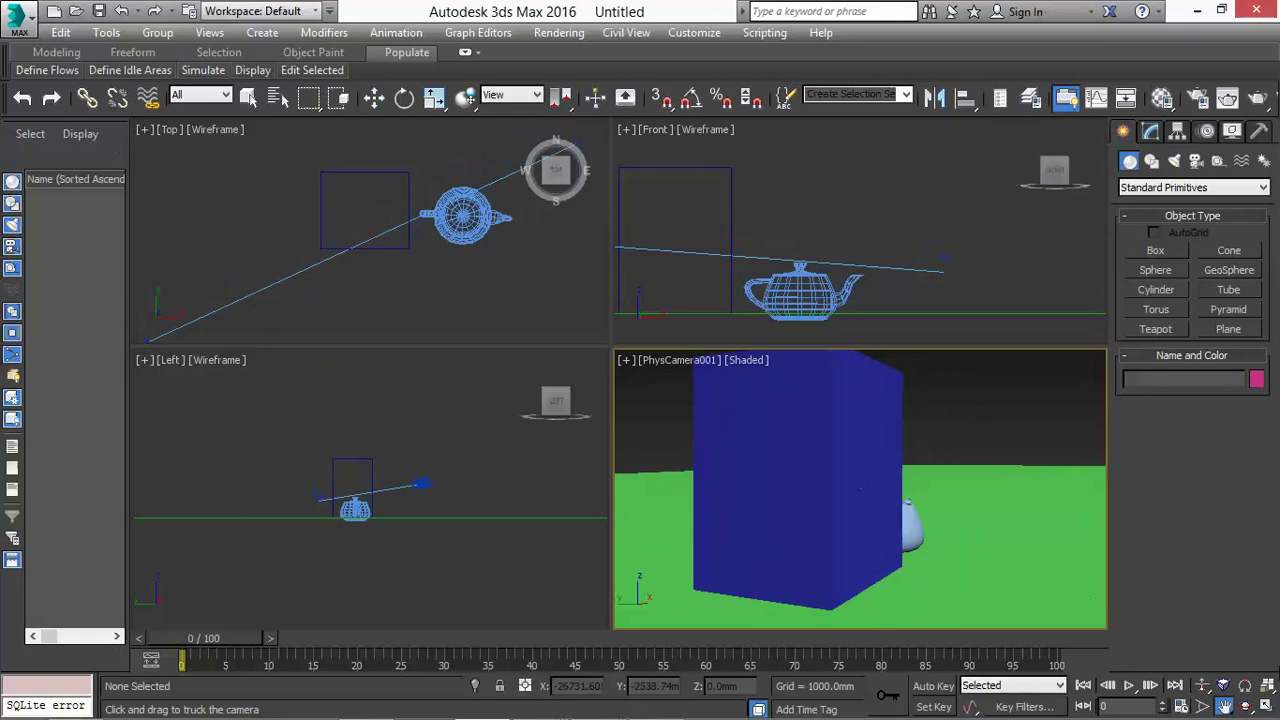
click(1248, 708)
drag(1008, 523, 876, 561)
right_click(876, 561)
Step: Set the teapot's object color to red
click(876, 561)
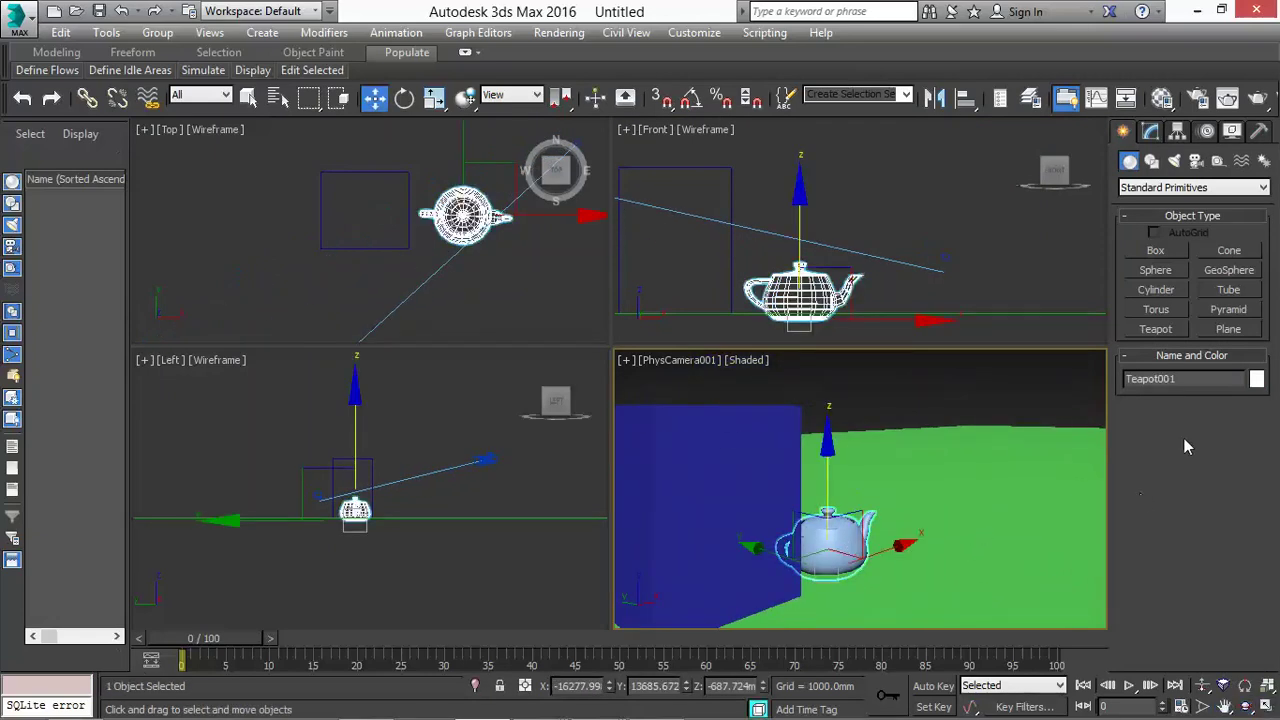
click(1256, 379)
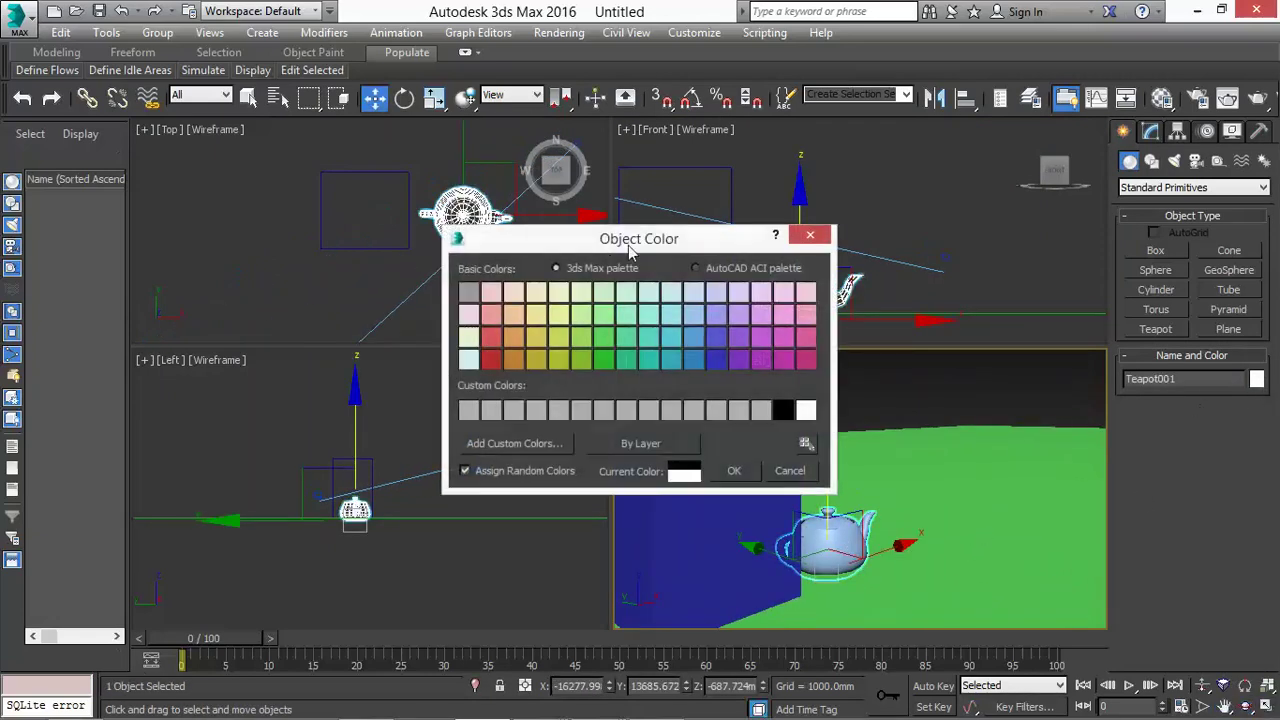
click(491, 360)
click(753, 473)
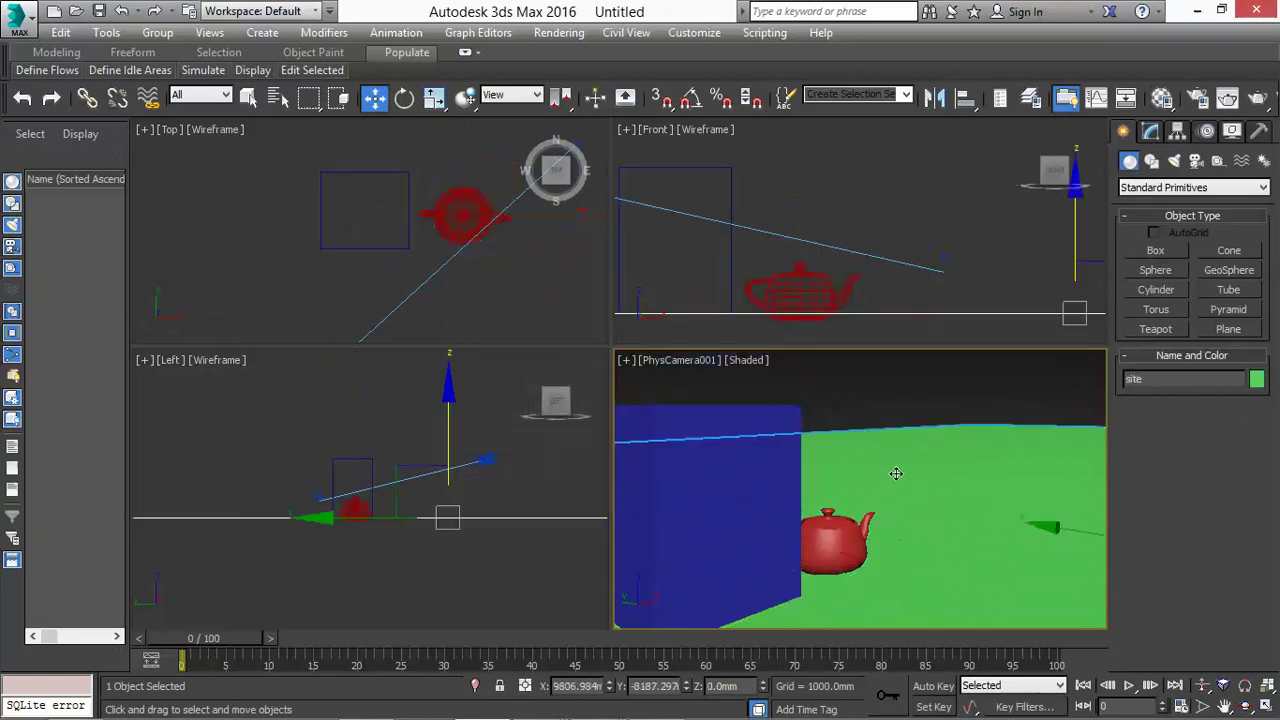
Step: Clone the red teapot along Y to about 5991 mm as one instance, and that clone along X to about -26814 mm as a copy
click(468, 207)
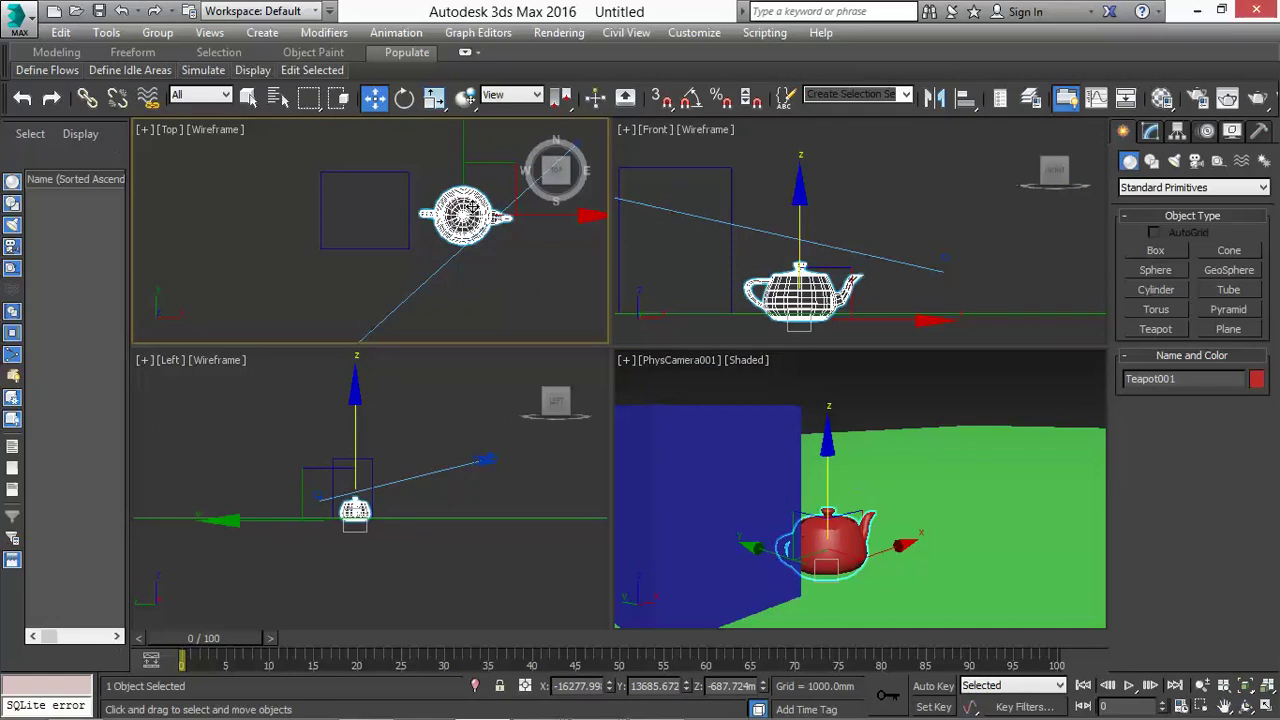
drag(468, 158, 464, 222)
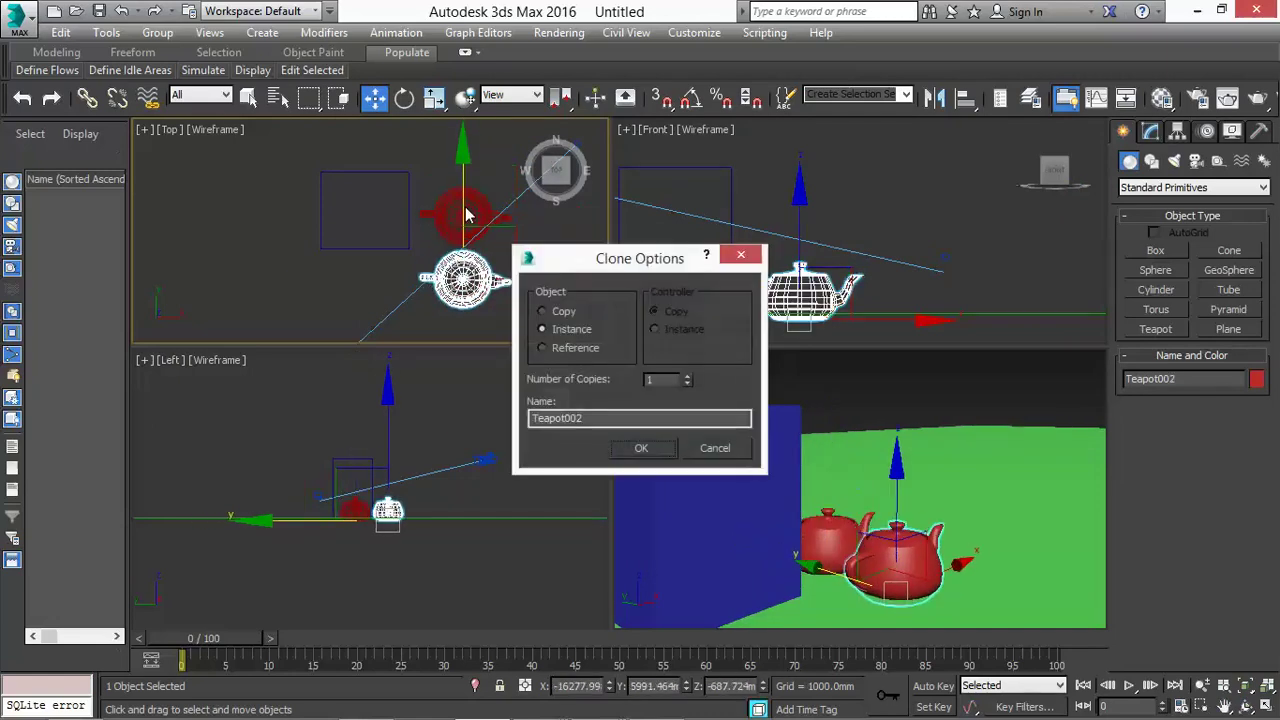
click(543, 329)
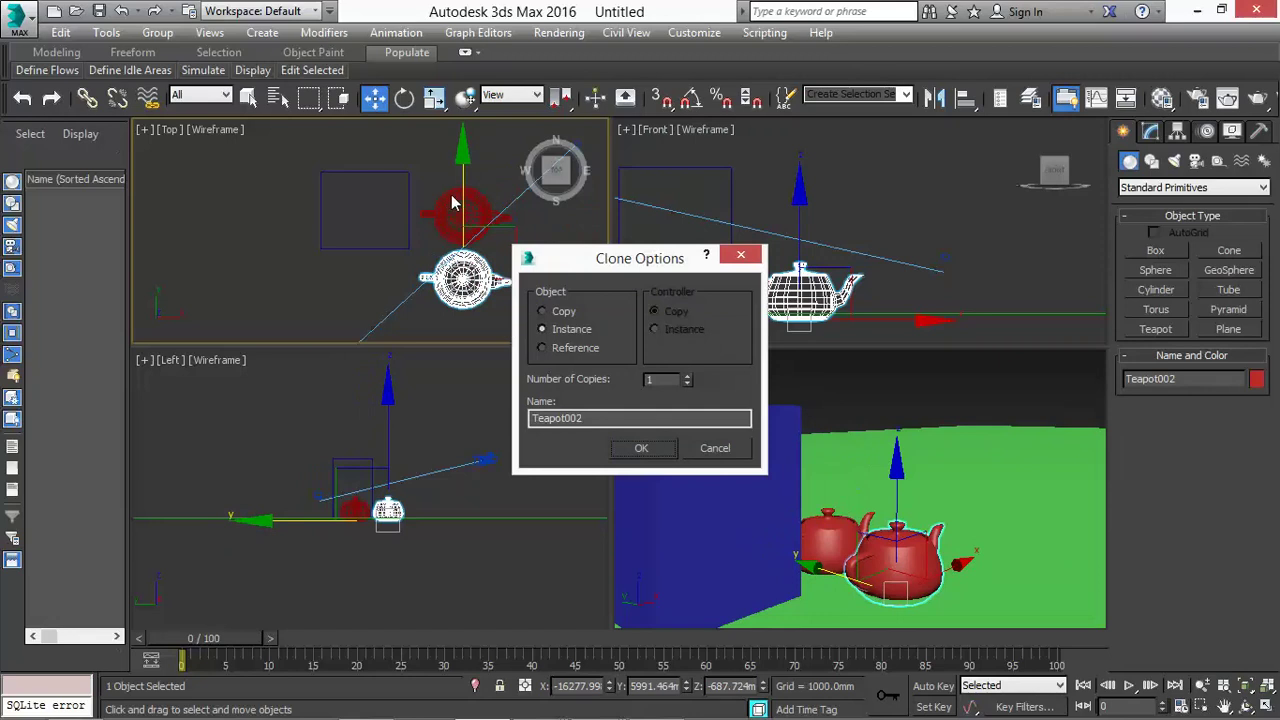
click(640, 450)
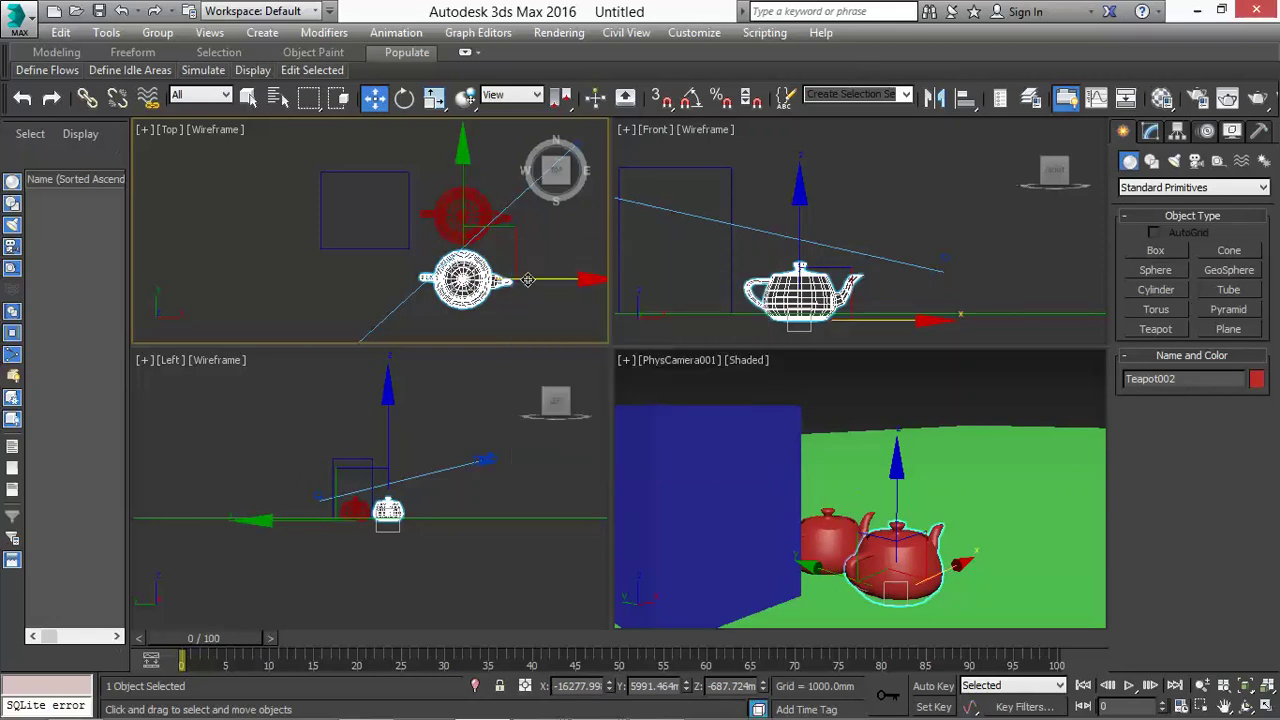
shift+drag(528, 279, 442, 281)
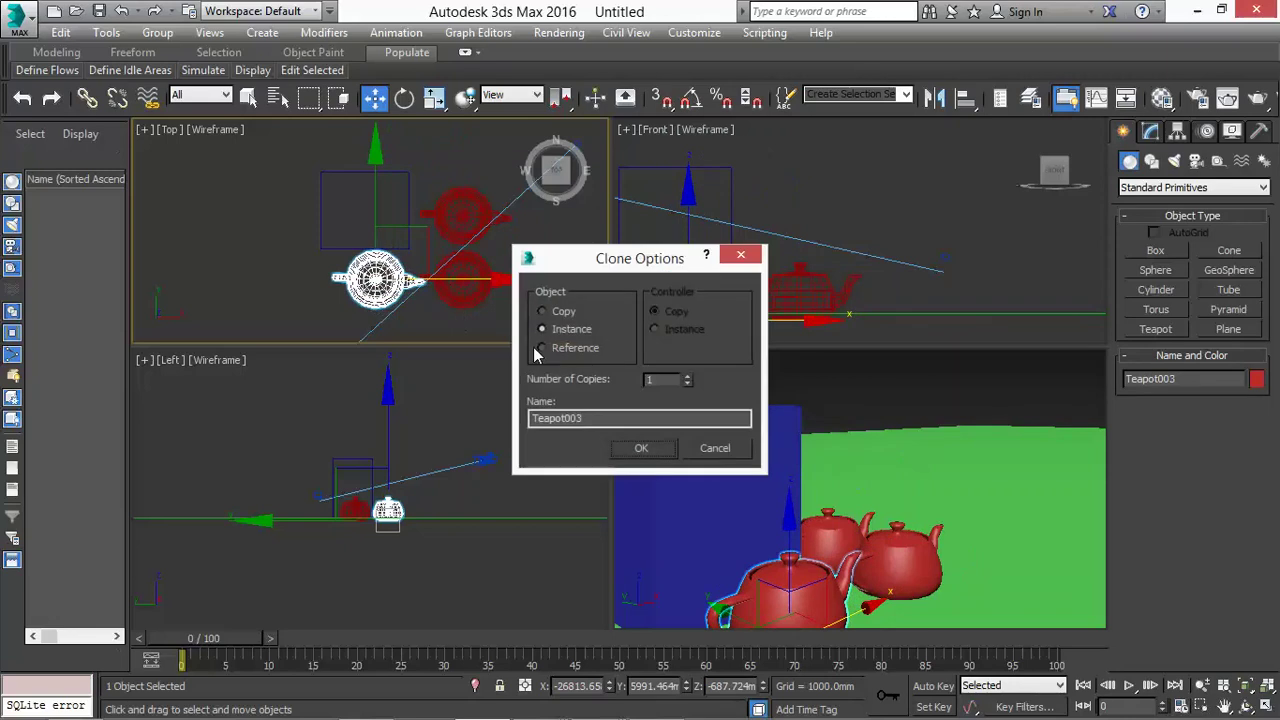
click(540, 312)
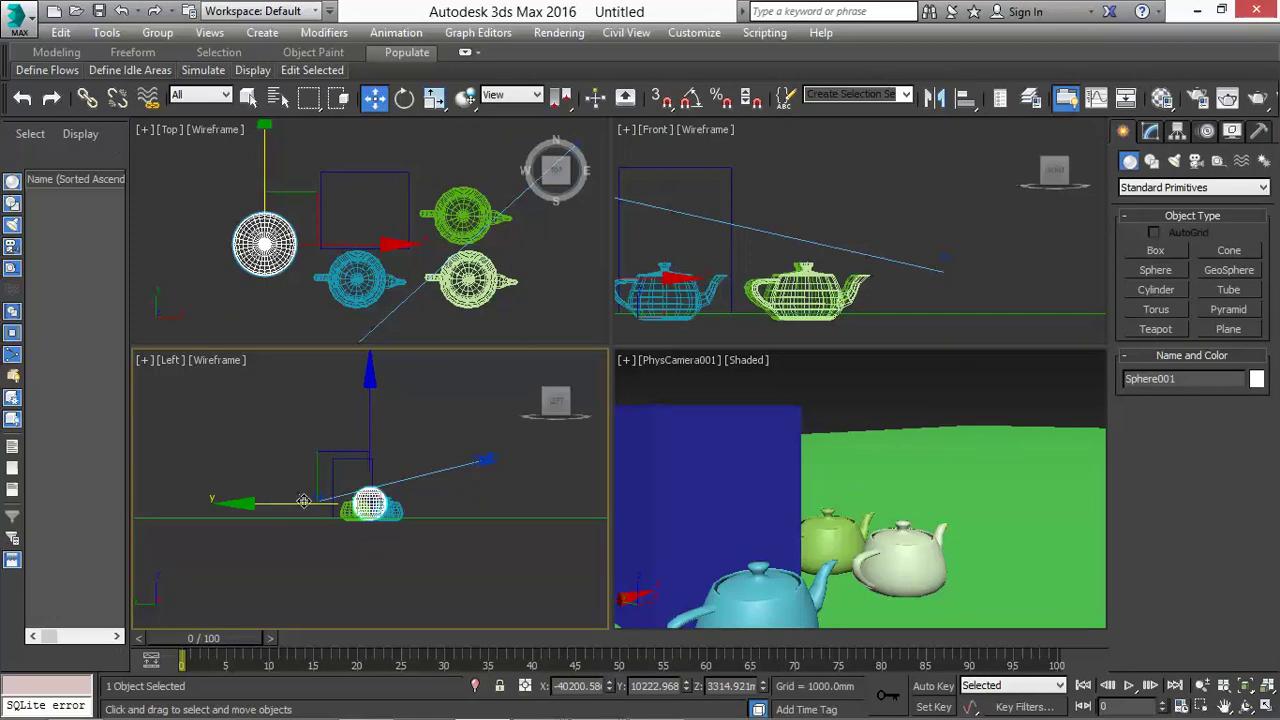
Step: Move the sphere along Y in the Left view to about 24898 mm, away from the teapots
drag(305, 488, 241, 488)
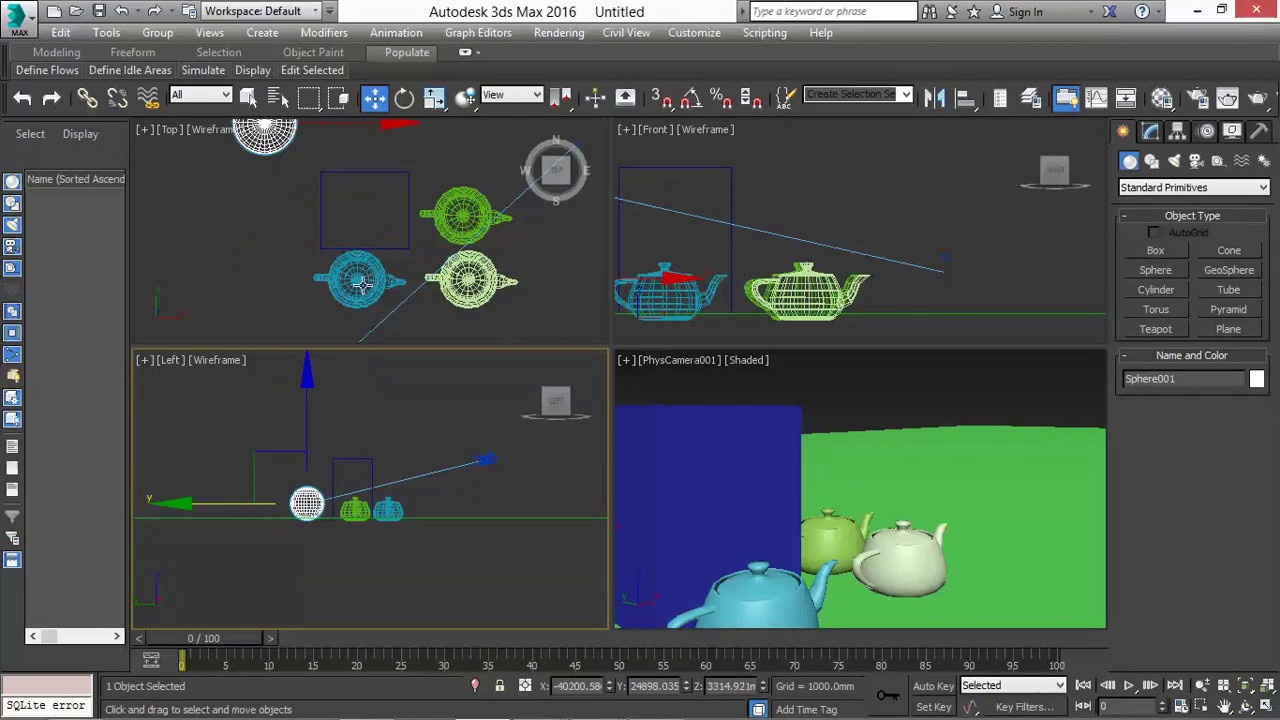
Step: Create a cylinder inside the box's outline in the Top view, about 1599 mm in radius and about 15944 mm high
click(262, 32)
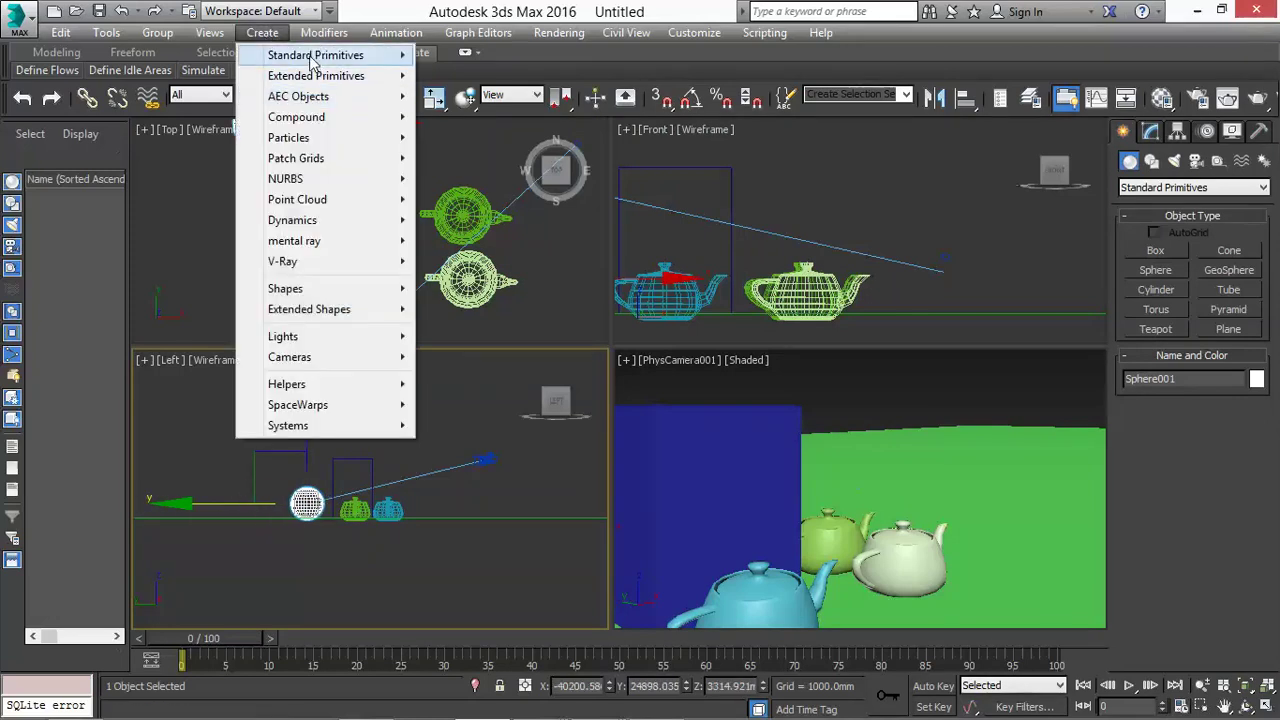
mouse_move(310, 58)
click(476, 142)
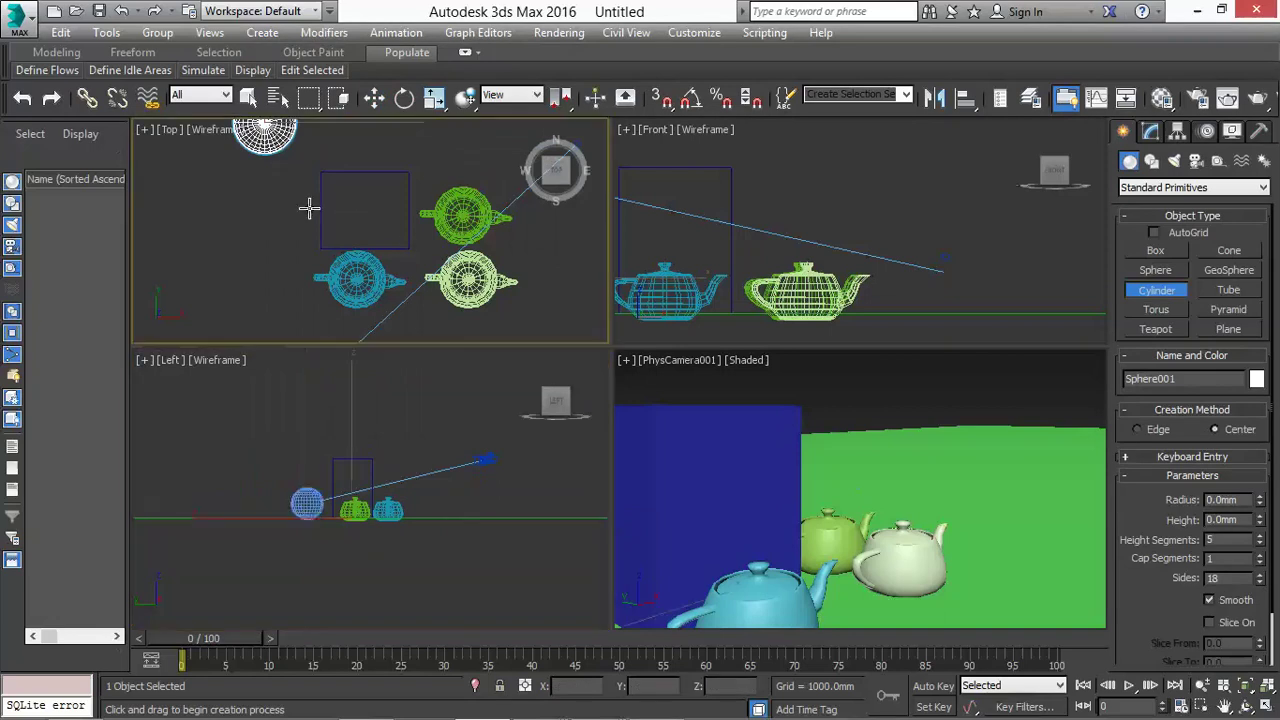
drag(354, 204, 362, 210)
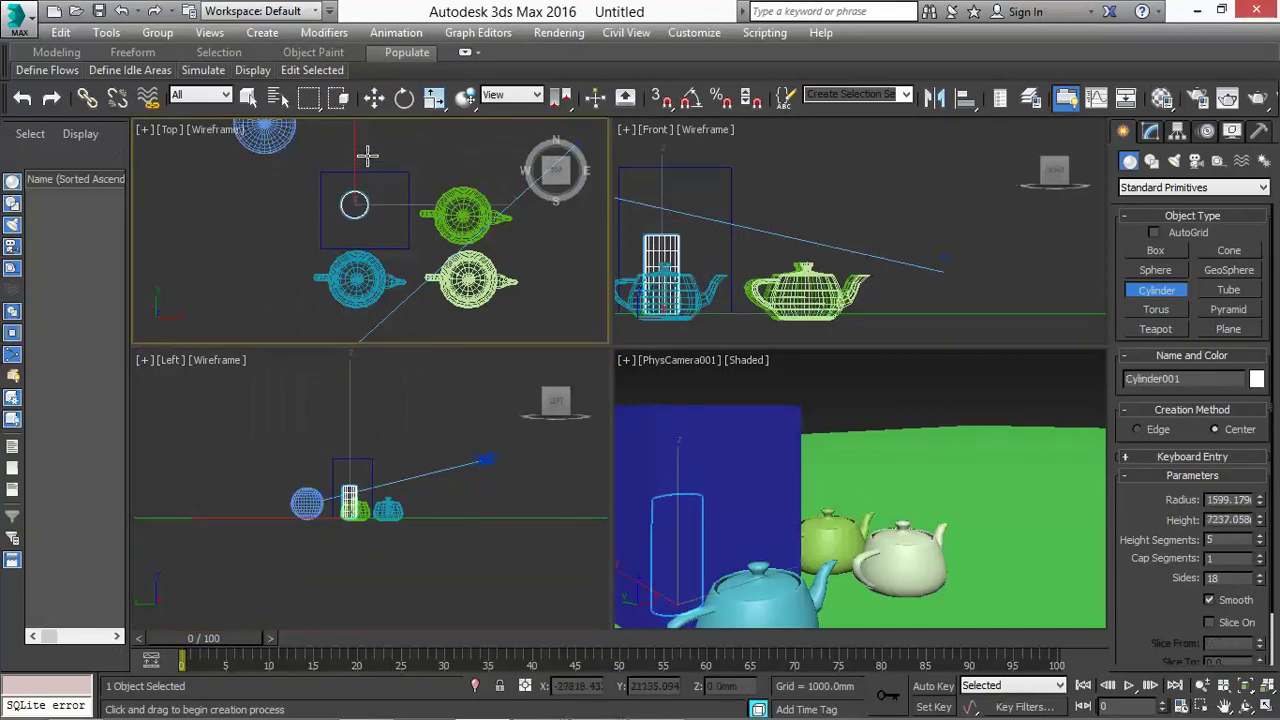
click(369, 80)
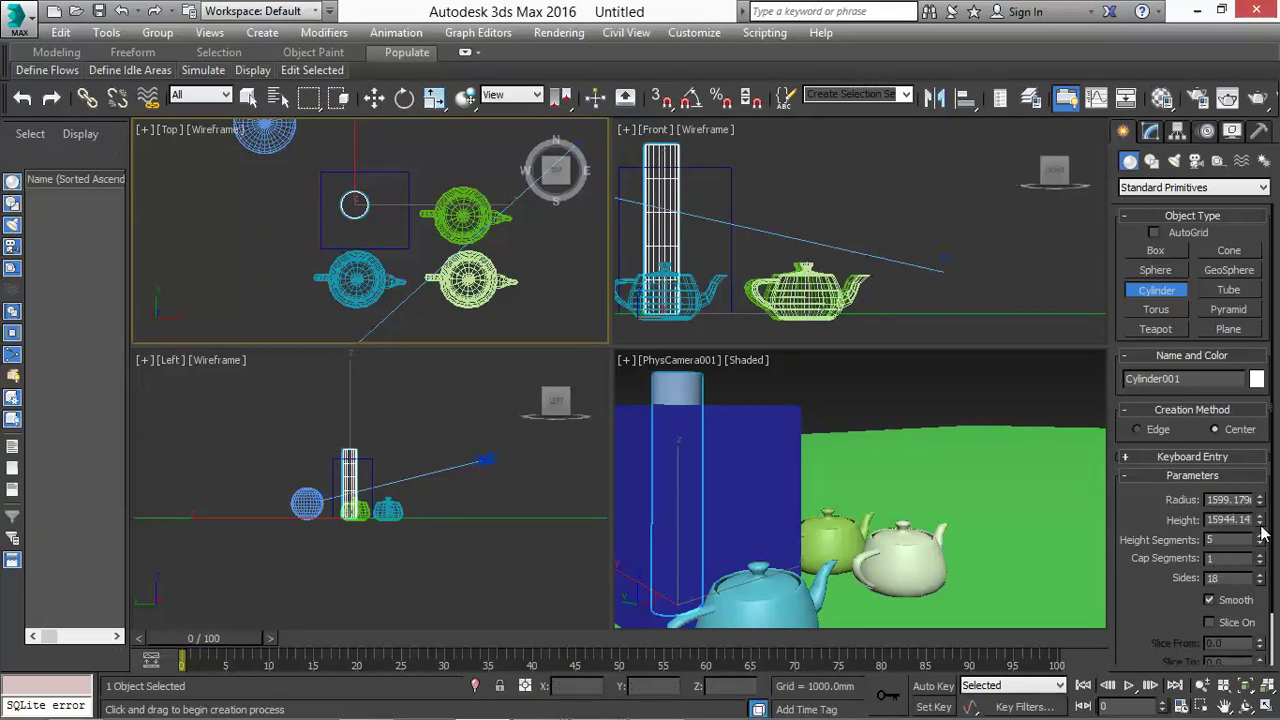
Step: Set the segments of the original teapot beside the box to 12
click(374, 97)
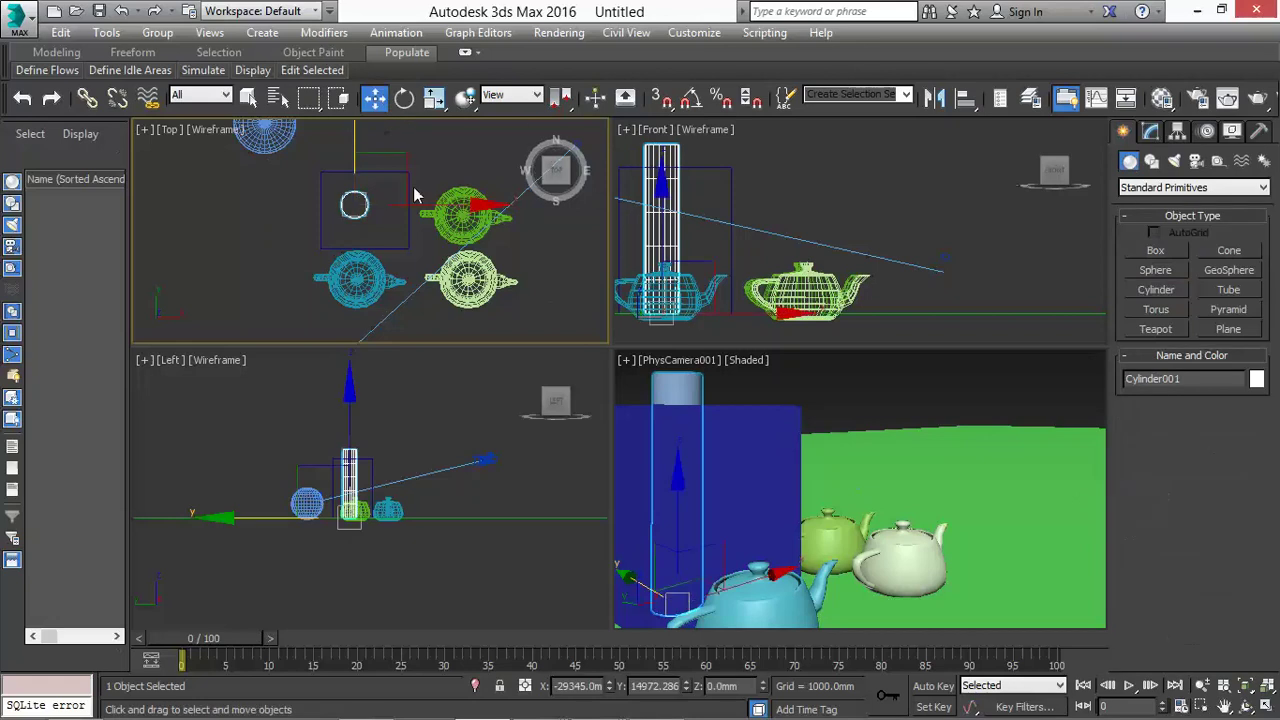
click(462, 214)
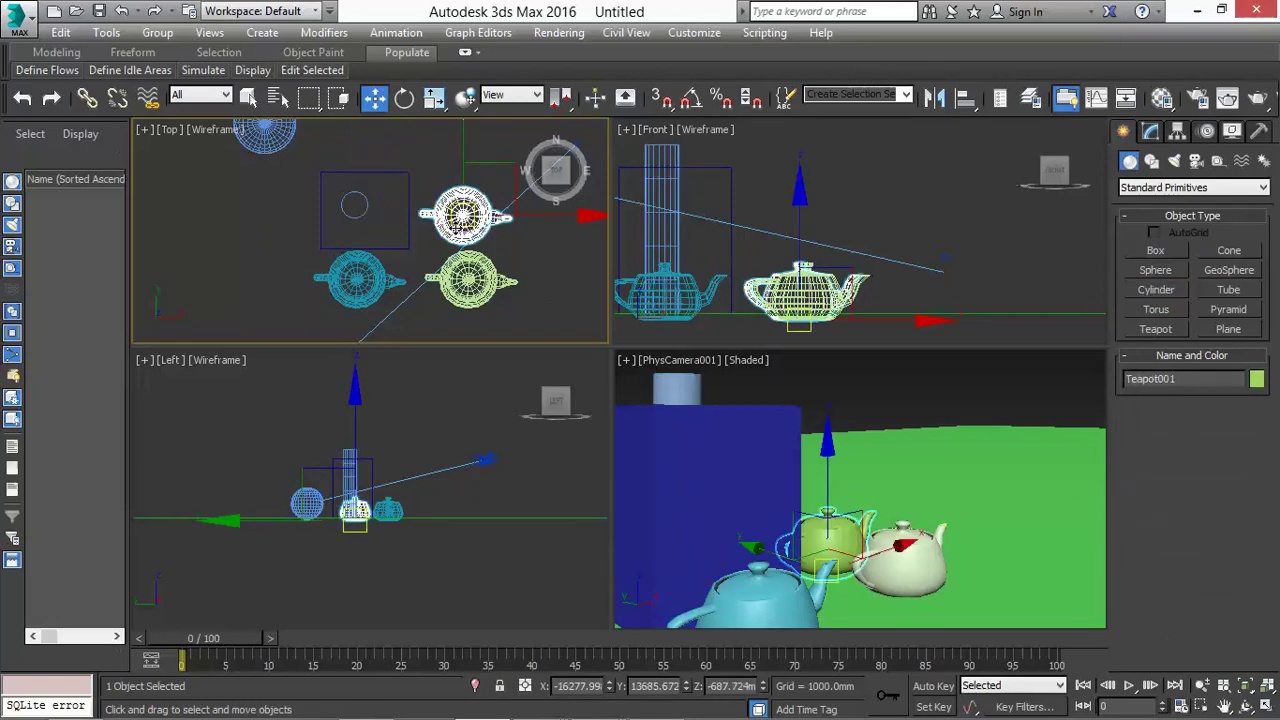
click(1157, 132)
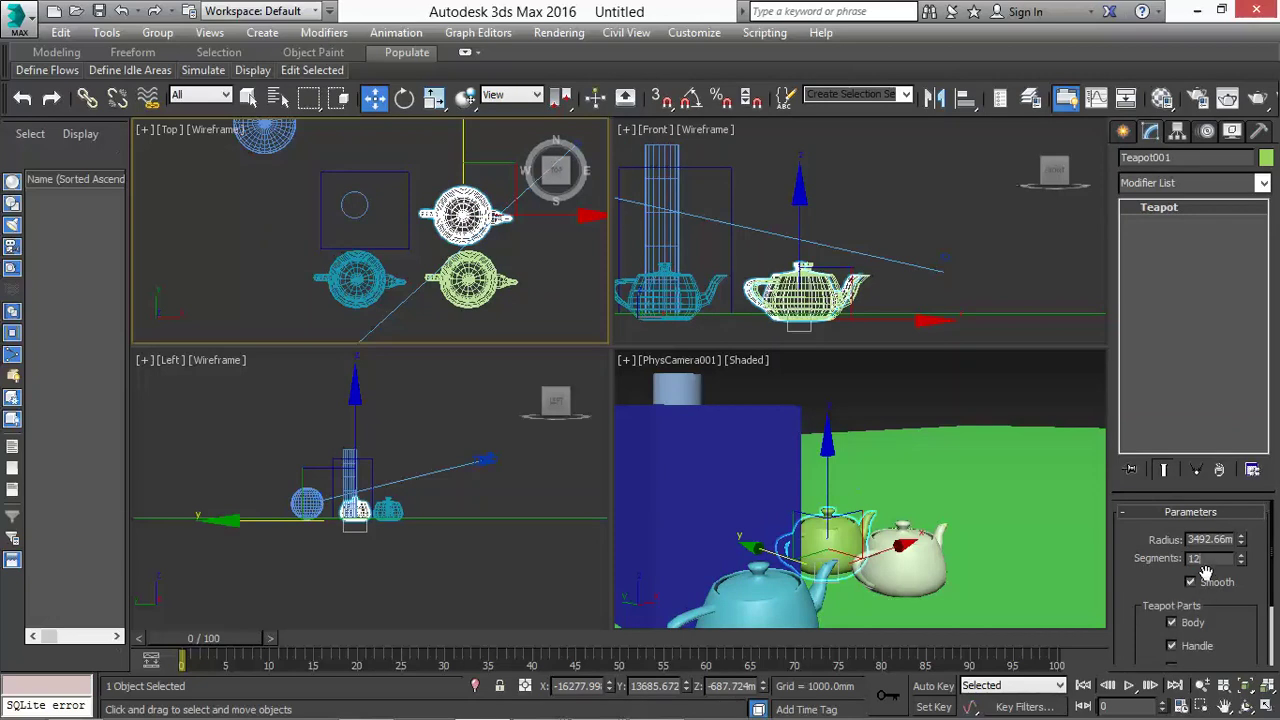
key(Return)
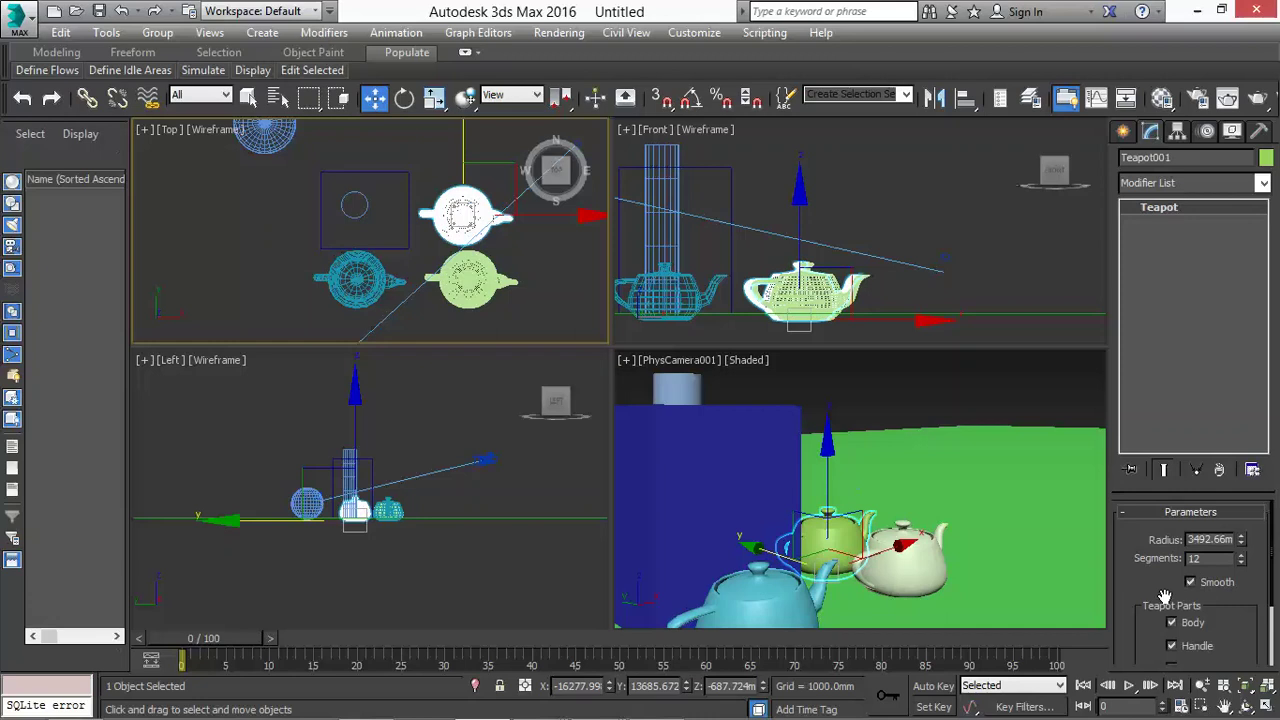
mouse_move(1163, 606)
mouse_down()
mouse_move(1163, 580)
mouse_move(1163, 608)
mouse_up()
Step: Set the cylinder's height to 10000 mm
click(365, 200)
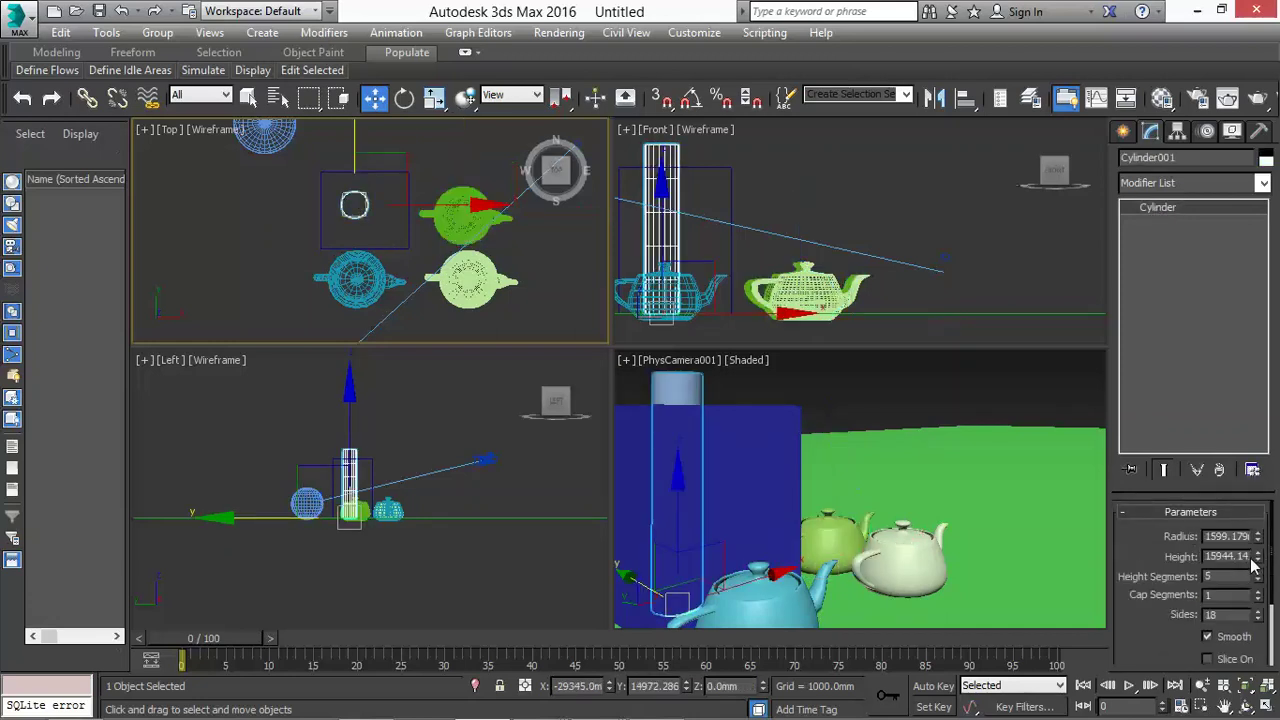
drag(1249, 556, 1200, 556)
text(12mm)
key(Return)
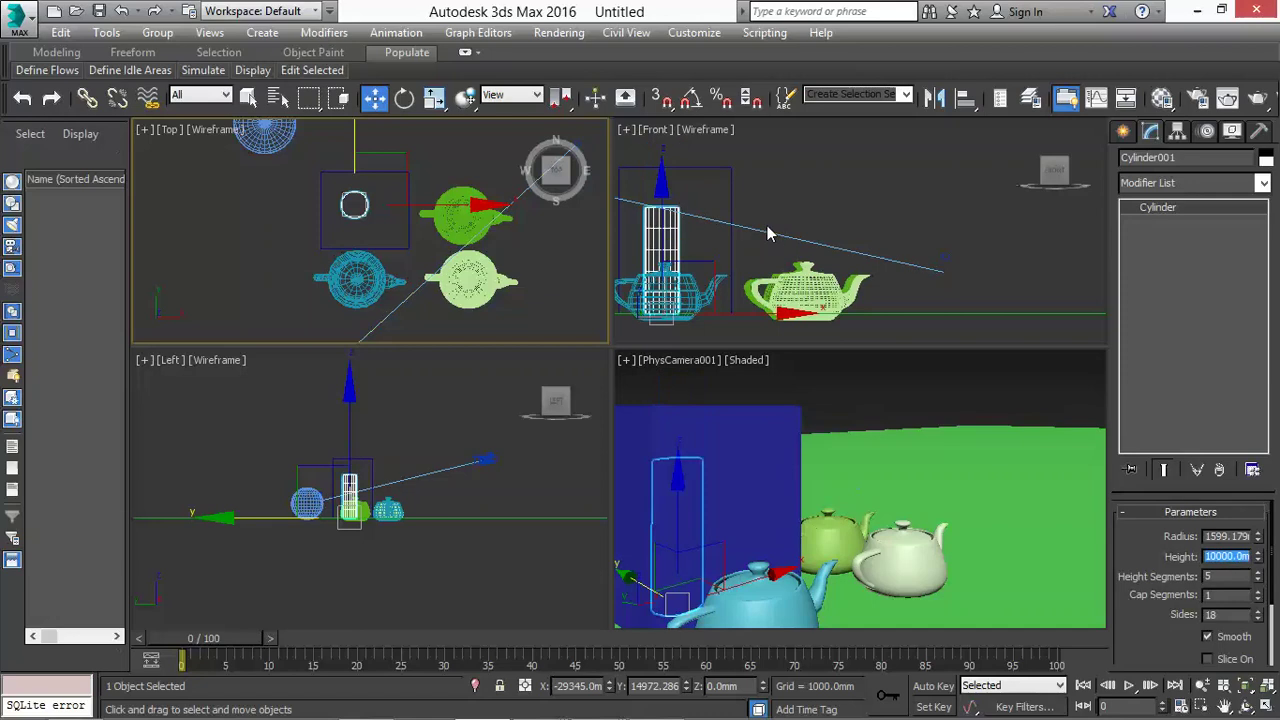
Step: Move the cylinder in the Front view past the teapots to X about -6426 mm and Z about -472 mm
drag(662, 240, 662, 212)
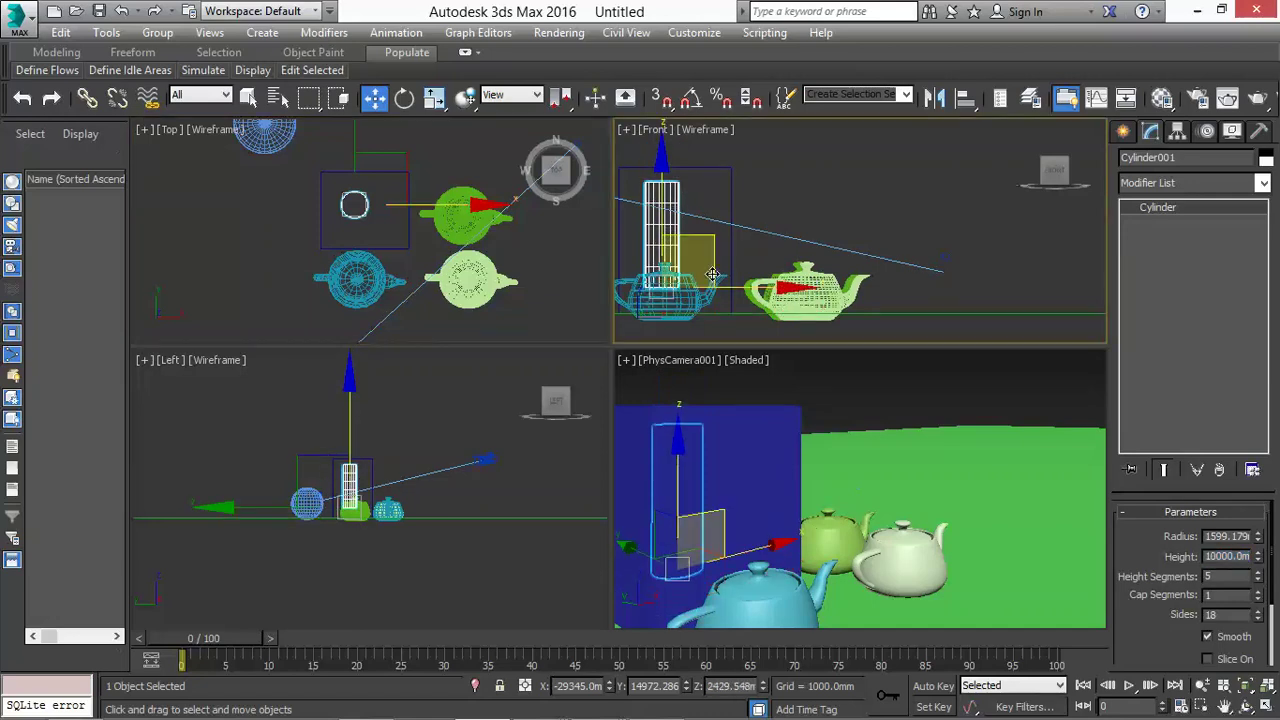
drag(710, 286, 950, 270)
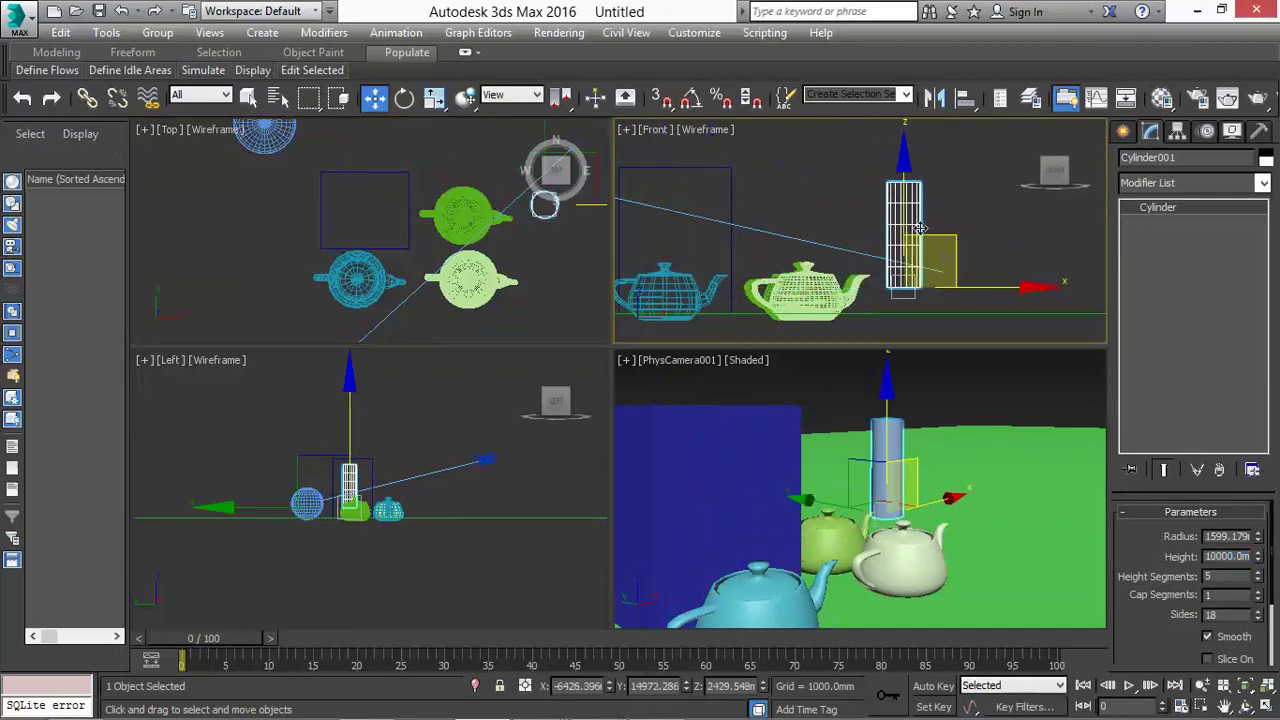
drag(906, 211, 909, 302)
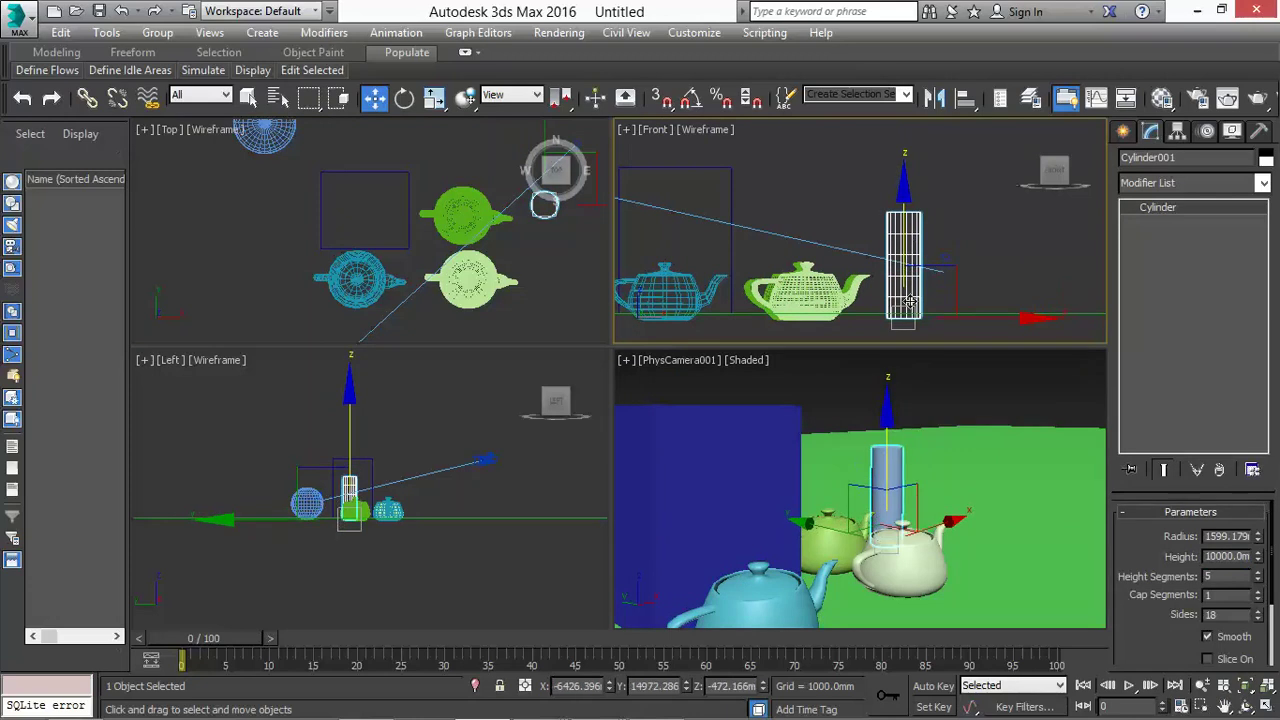
Step: Rotate the cylinder about its vertical axis to about -45.5 degrees, and tilt it over away from the teapots in the Front view
click(413, 104)
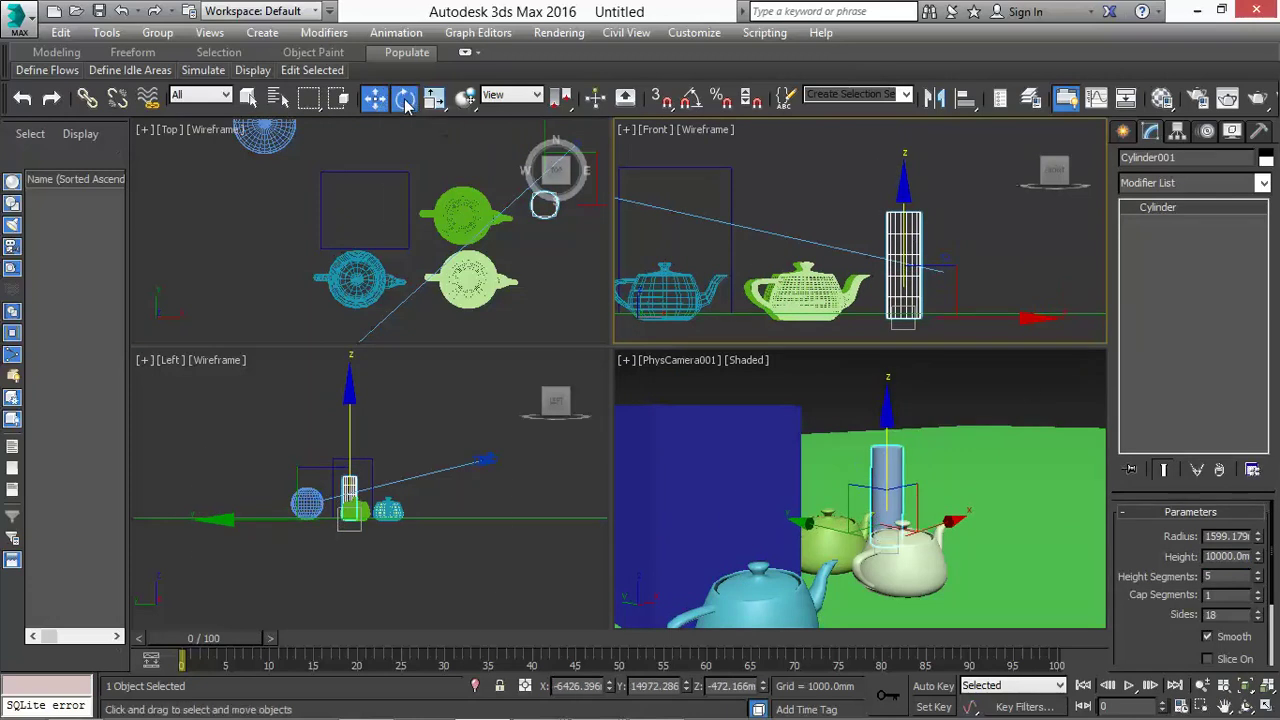
drag(997, 317, 952, 316)
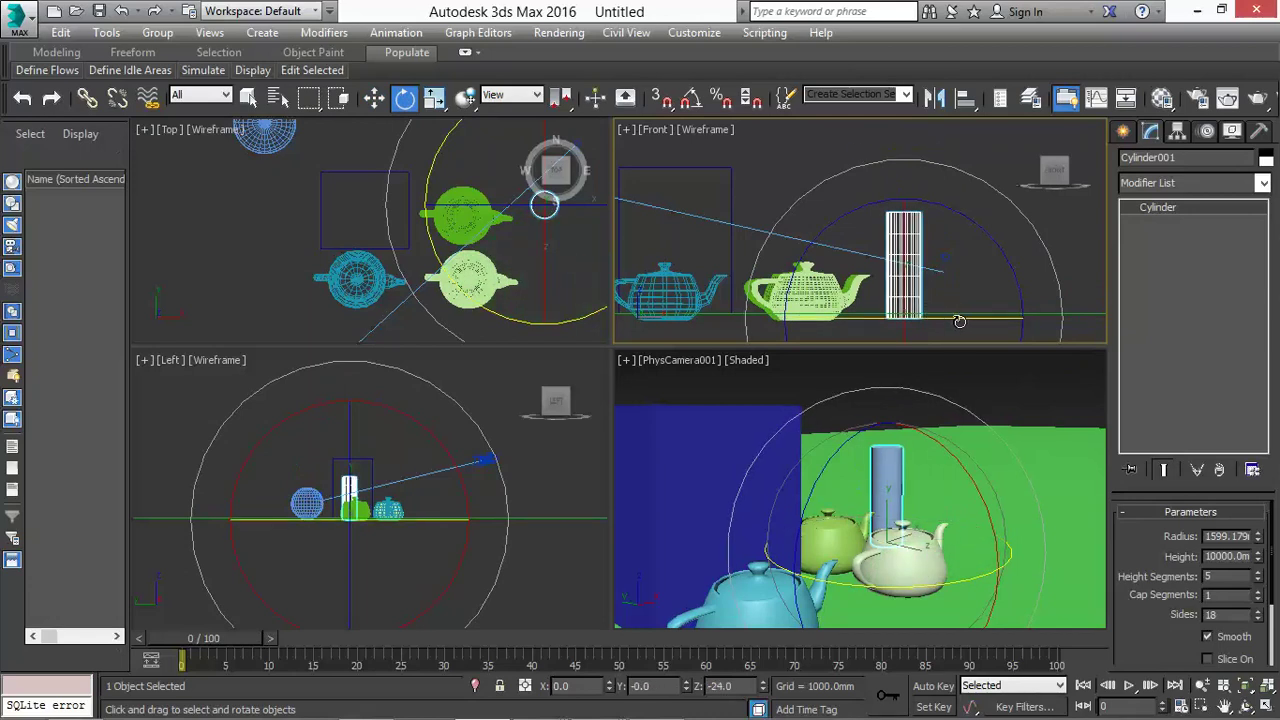
mouse_move(959, 321)
mouse_down()
mouse_move(818, 307)
mouse_move(947, 305)
mouse_up()
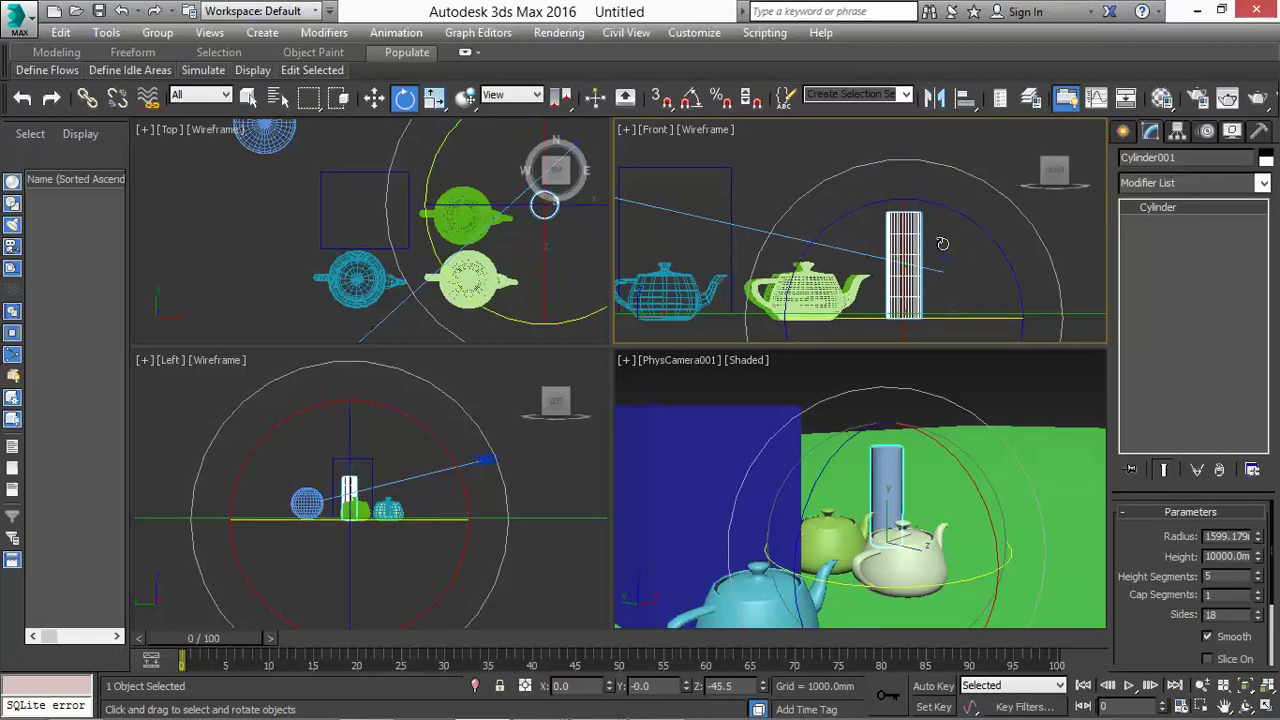
drag(950, 208, 1036, 342)
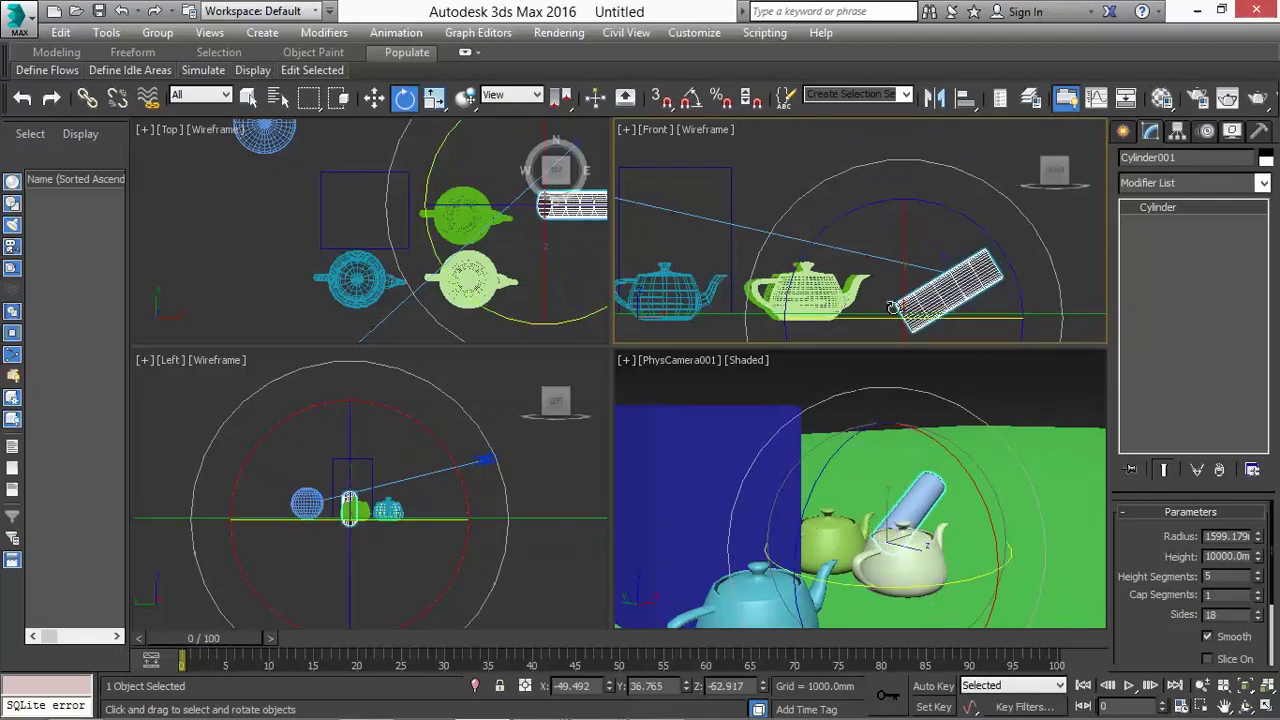
scroll(697, 332, down, 2)
scroll(921, 278, up, 4)
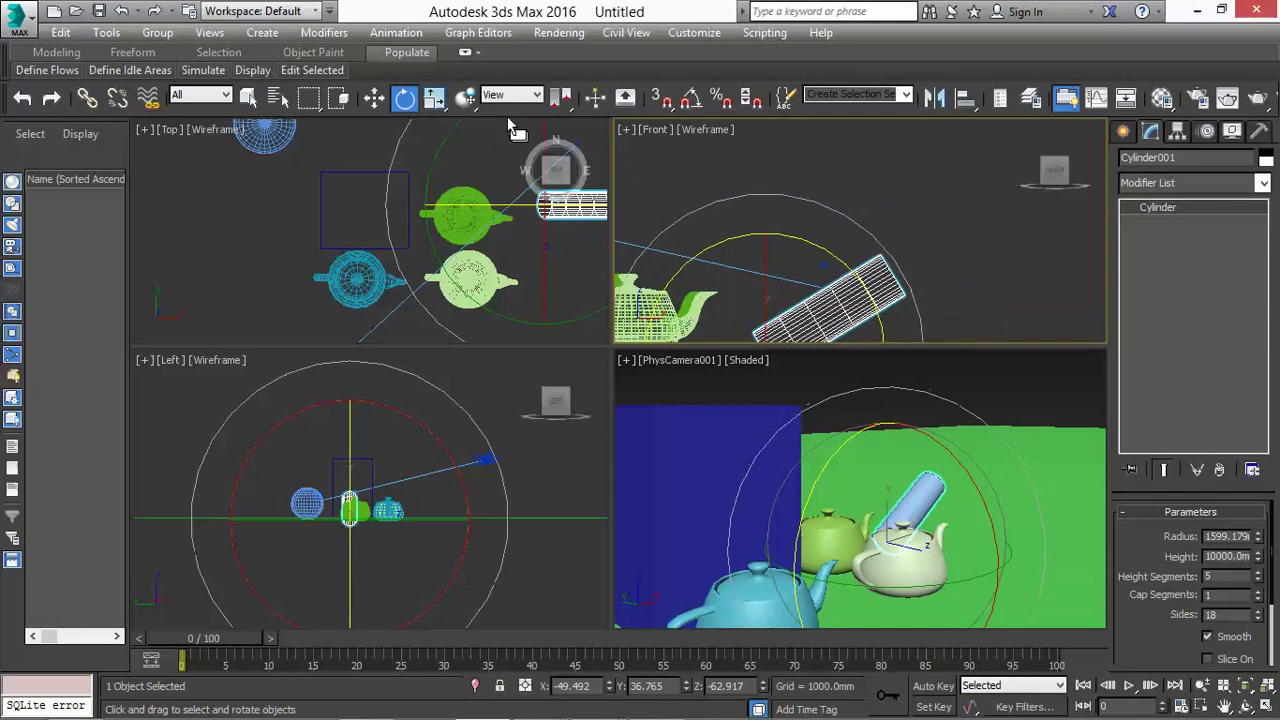
Step: Scale the sphere non-uniformly in the Front view to about 182% along its height and about 269% along X
click(437, 102)
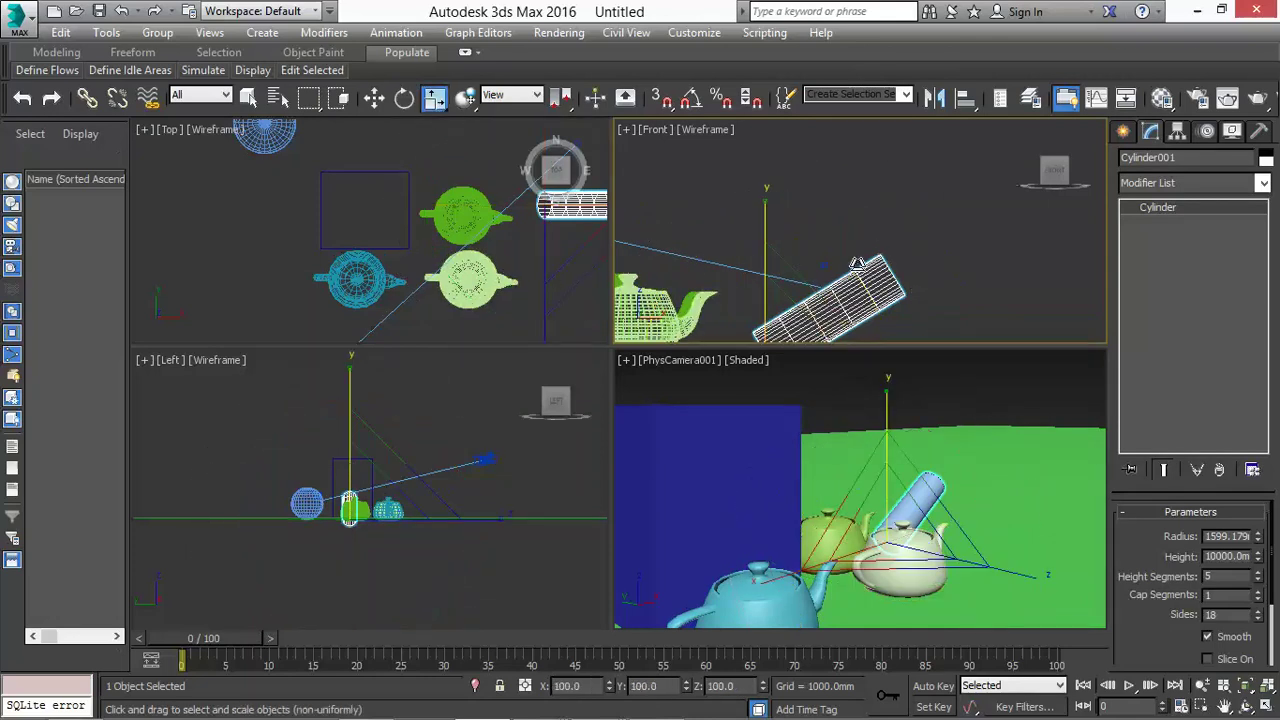
click(348, 268)
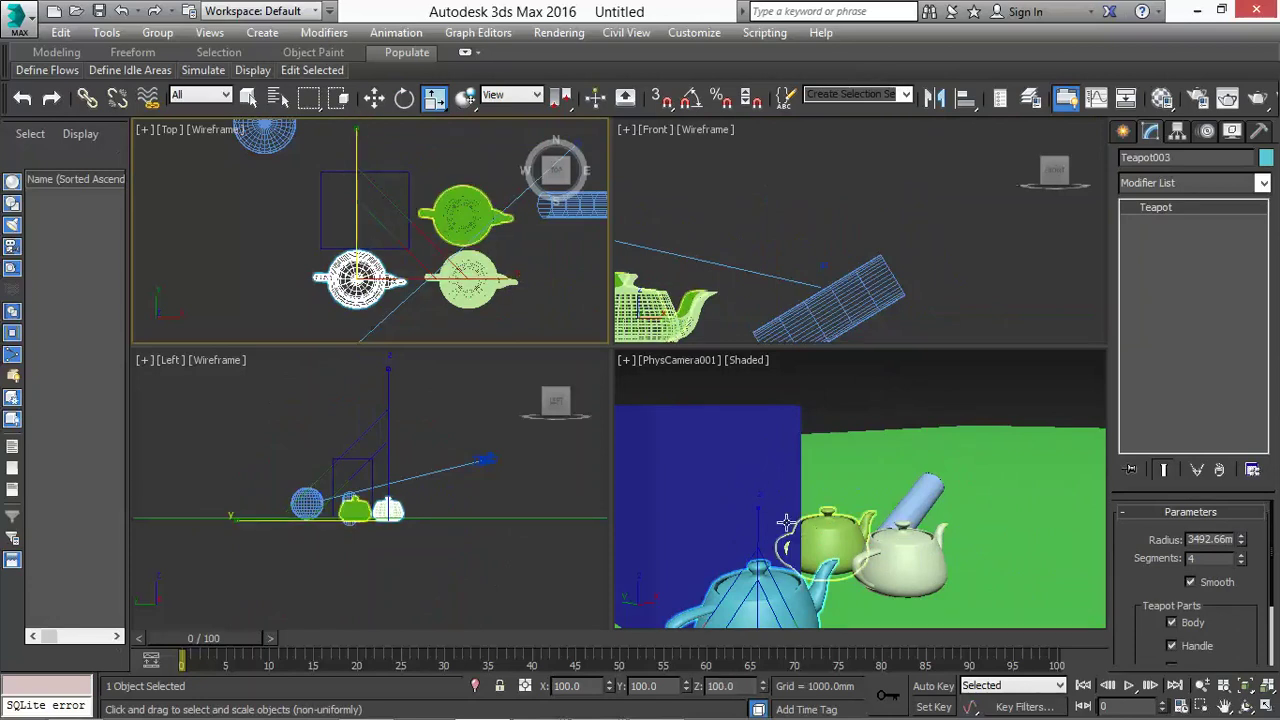
click(725, 308)
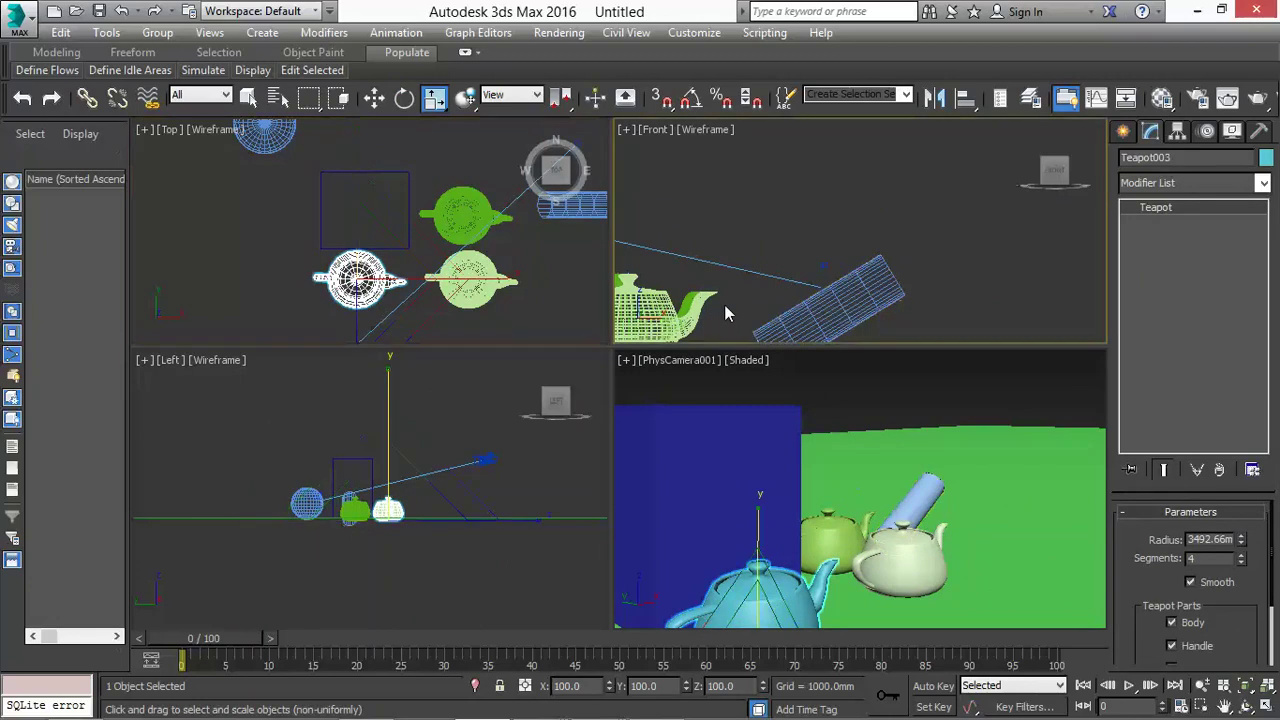
scroll(846, 283, down, 3)
scroll(846, 283, down, 3)
scroll(622, 293, up, 4)
click(677, 273)
scroll(675, 270, down, 2)
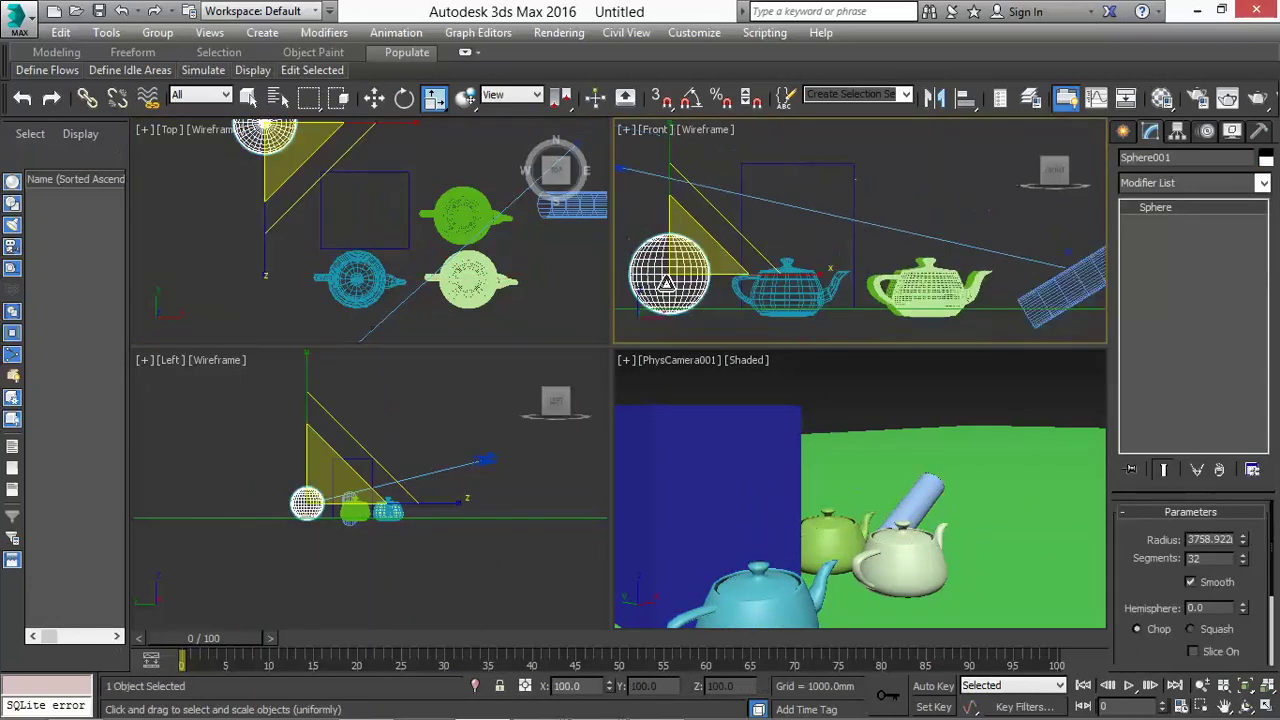
scroll(680, 240, down, 5)
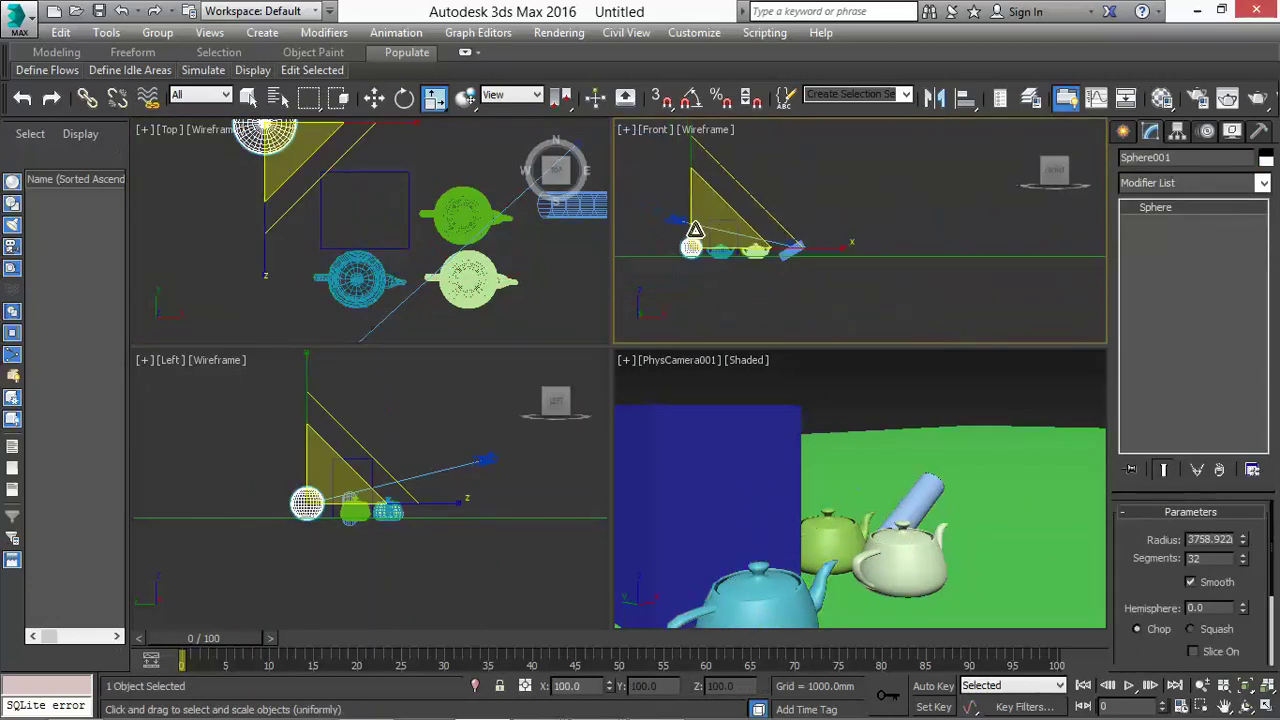
scroll(693, 190, up, 3)
scroll(691, 195, down, 2)
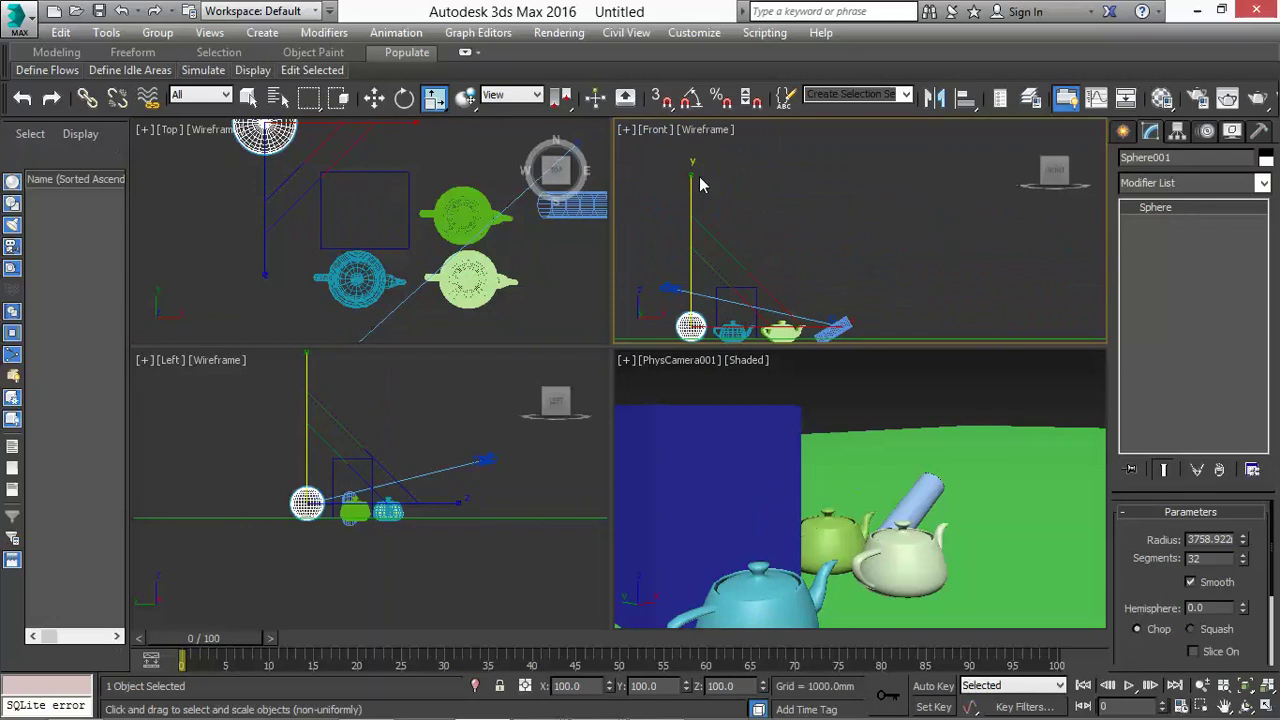
scroll(699, 176, up, 1)
scroll(695, 178, down, 1)
scroll(765, 330, up, 1)
scroll(820, 340, up, 1)
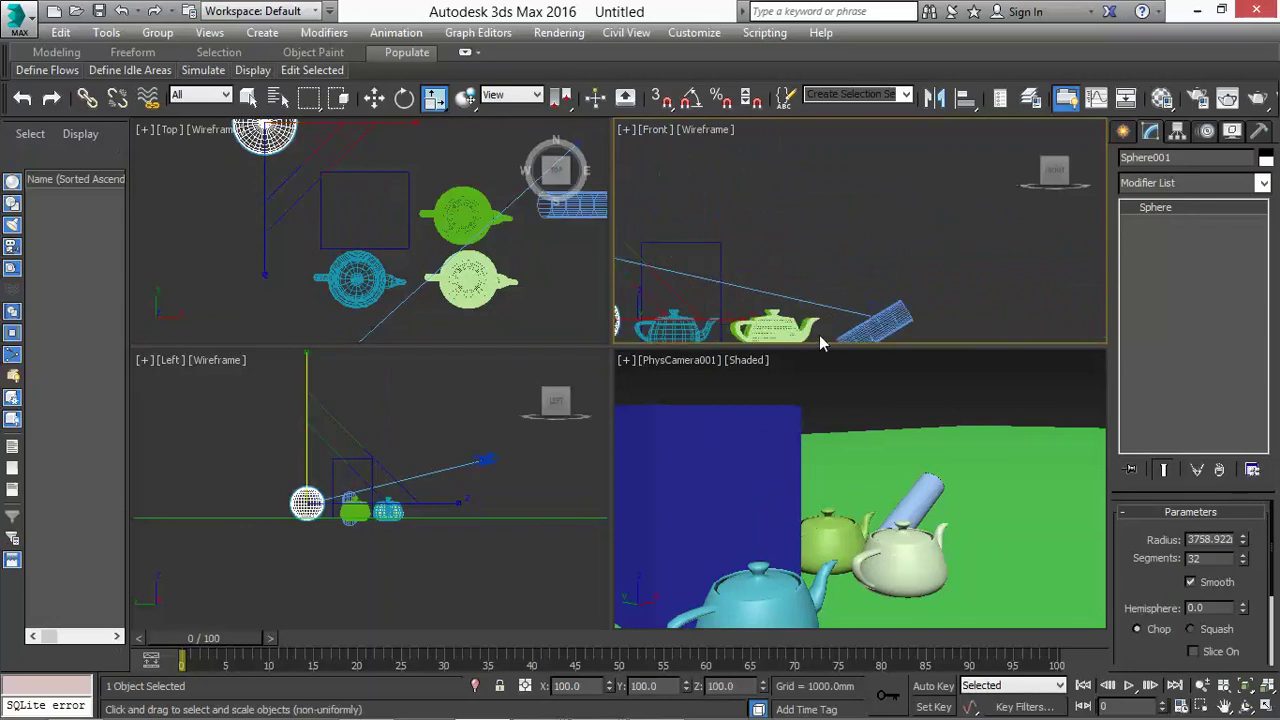
scroll(823, 340, down, 1)
scroll(682, 328, up, 1)
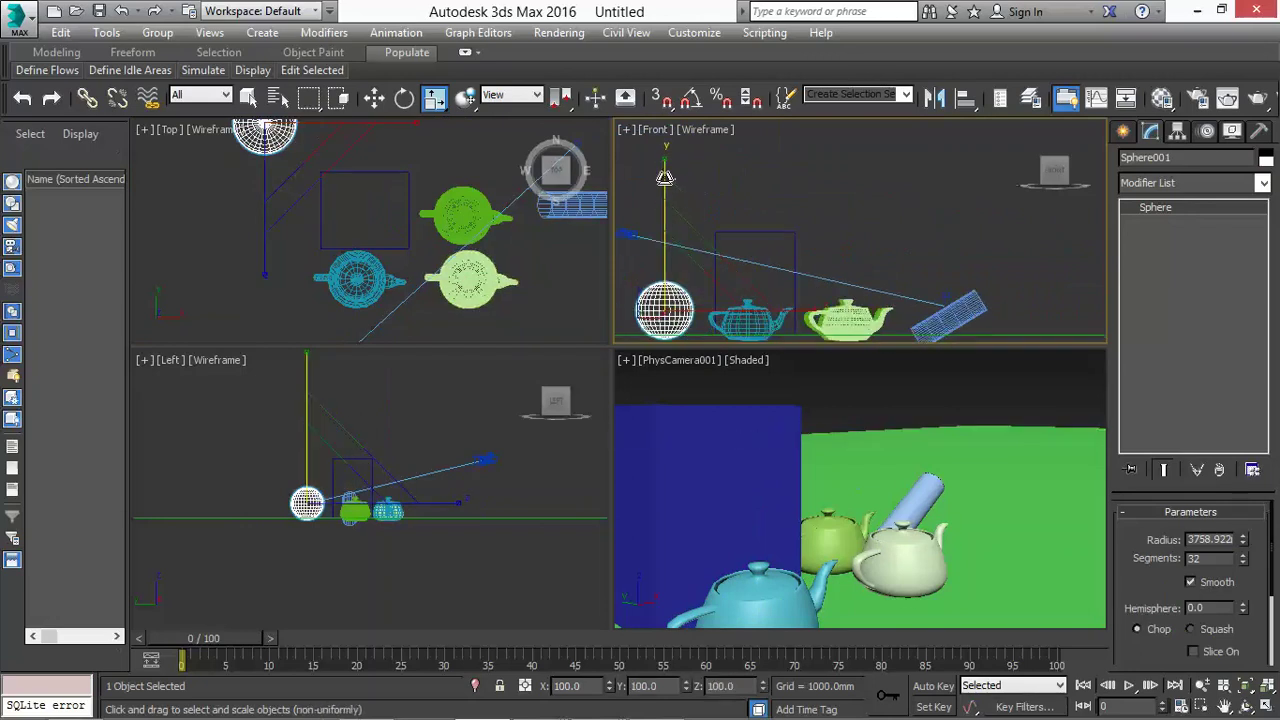
drag(664, 177, 676, 127)
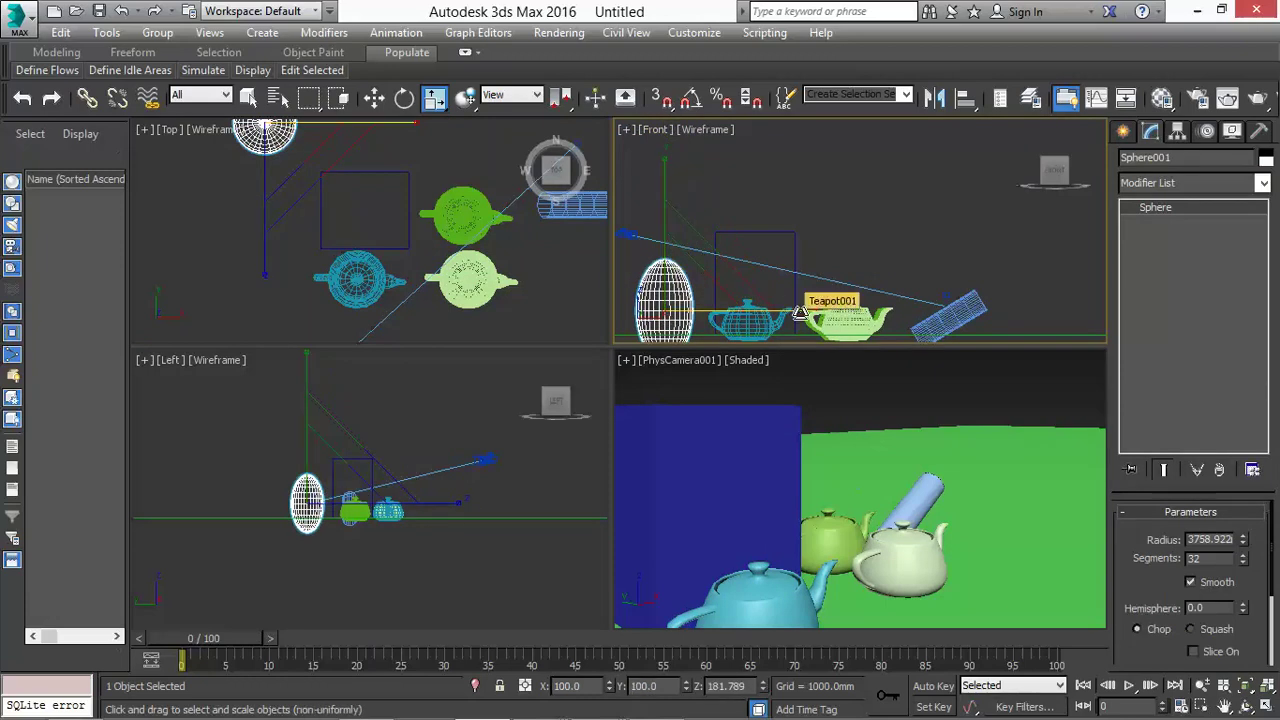
drag(801, 314, 918, 318)
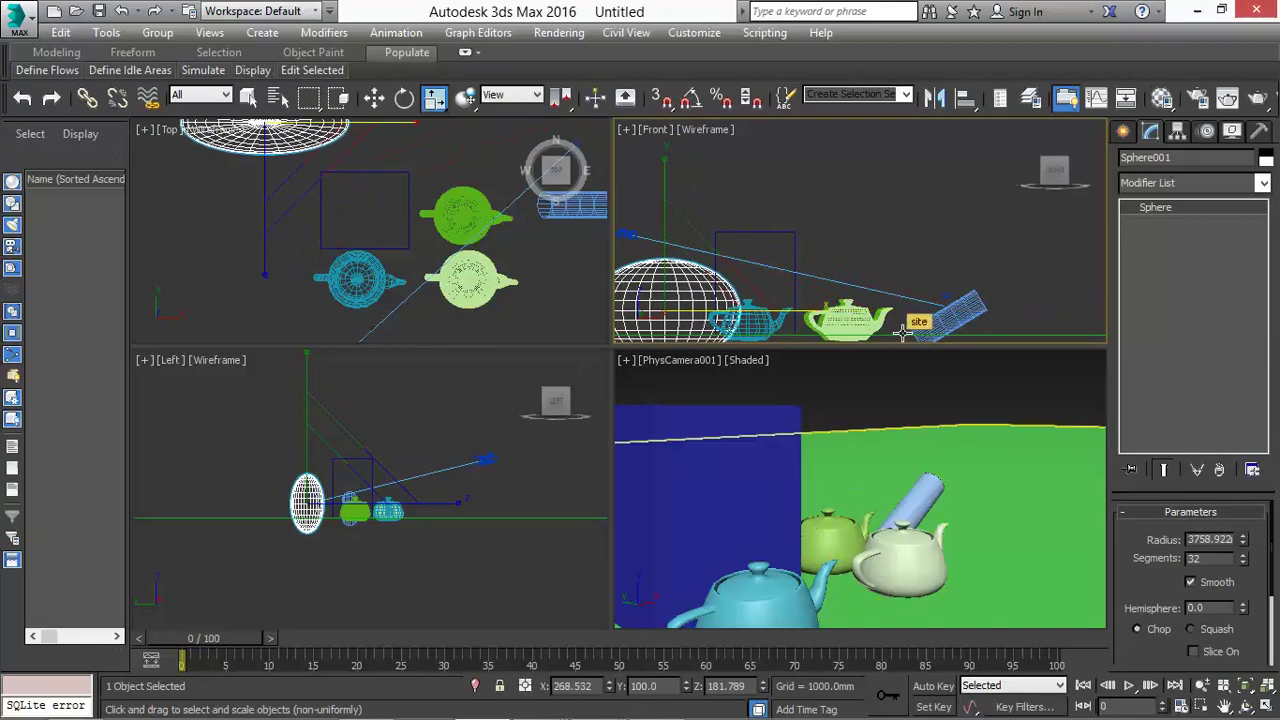
Step: Replace the sphere's non-uniform scaling with a uniform scale of about 185%, and raise it in the Front view to Z about 7126 mm
key(ctrl+z)
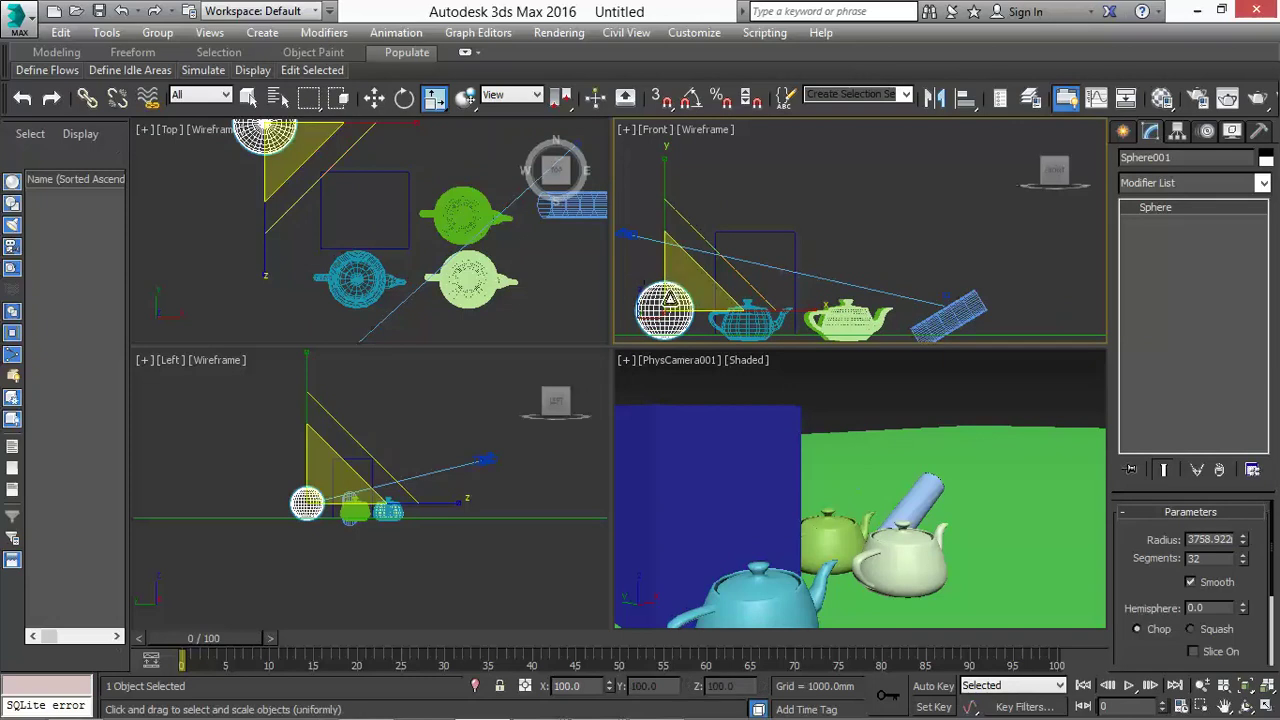
drag(685, 284, 712, 287)
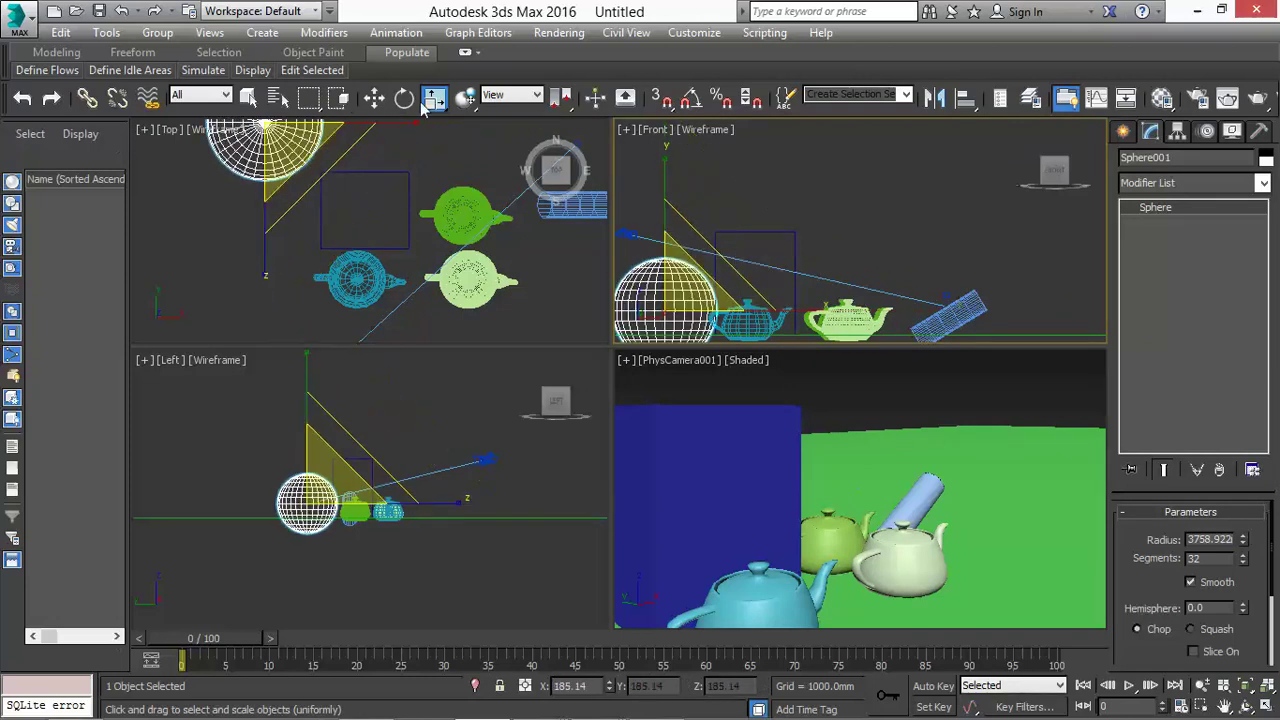
click(374, 97)
drag(663, 241, 658, 211)
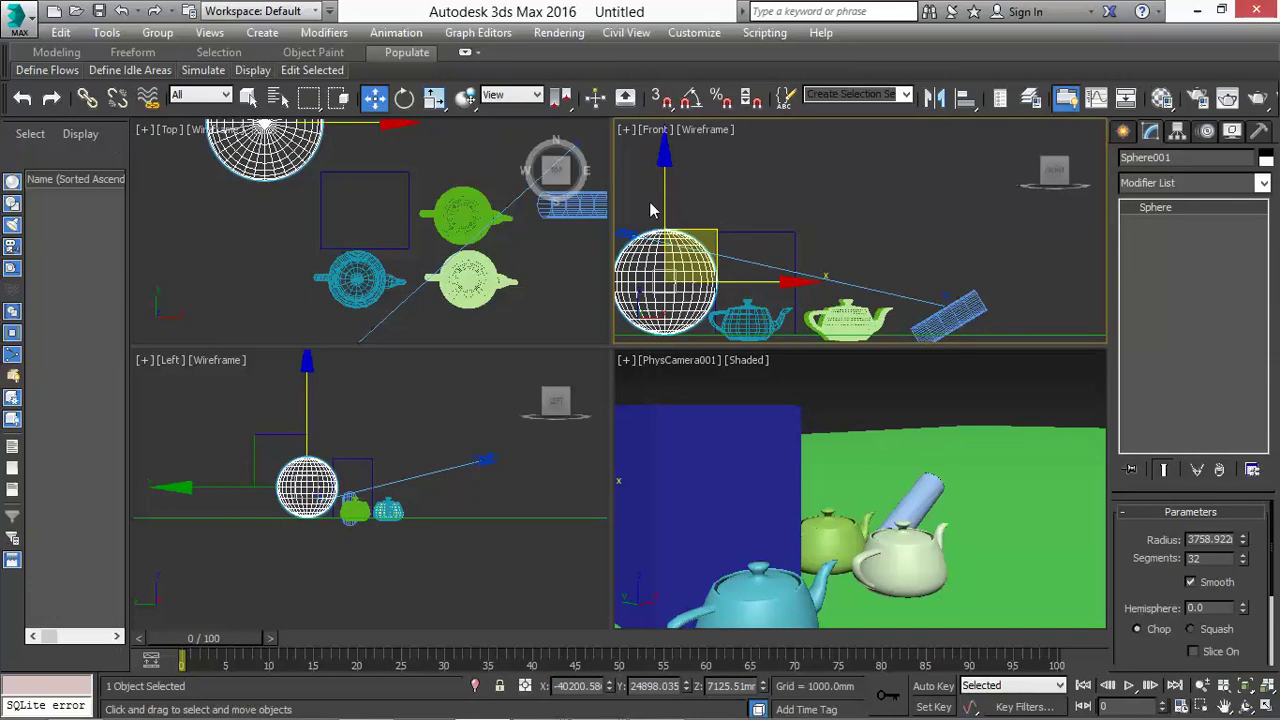
Step: Try to scale the light green teapot in the Front view, and undo the scaling
click(434, 97)
click(843, 312)
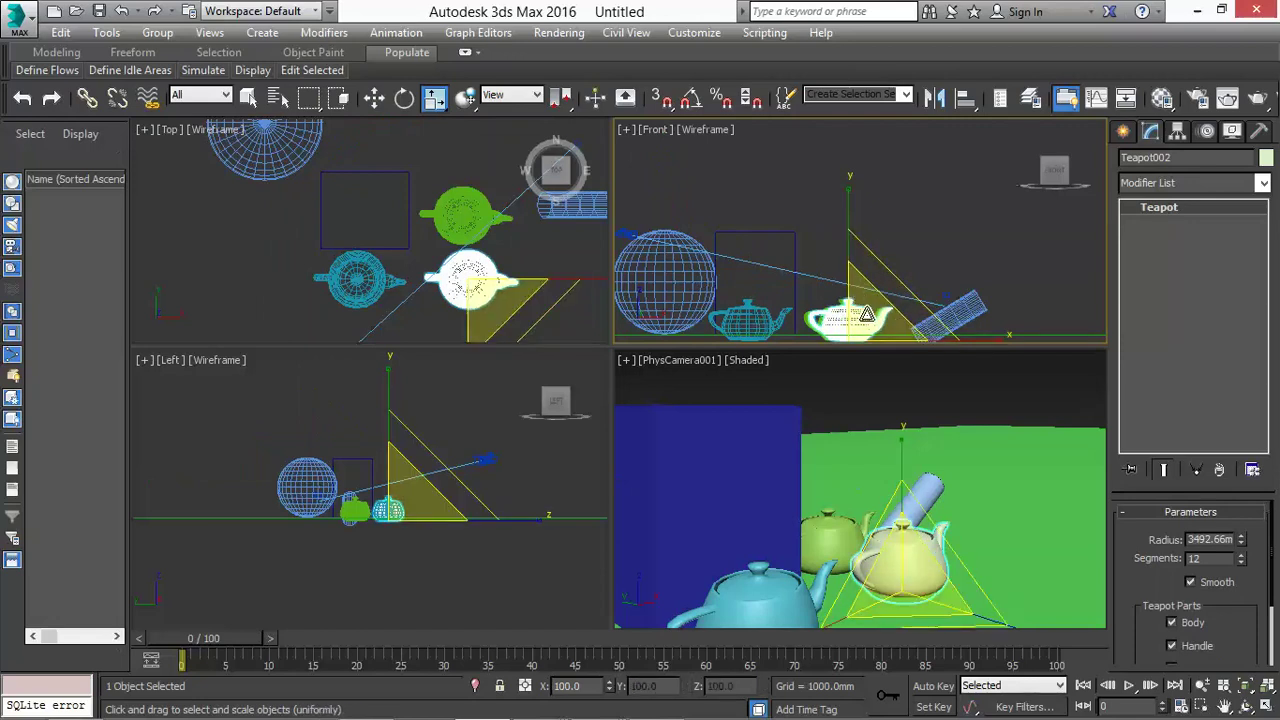
mouse_move(866, 314)
mouse_down()
mouse_move(949, 229)
mouse_move(882, 309)
mouse_up()
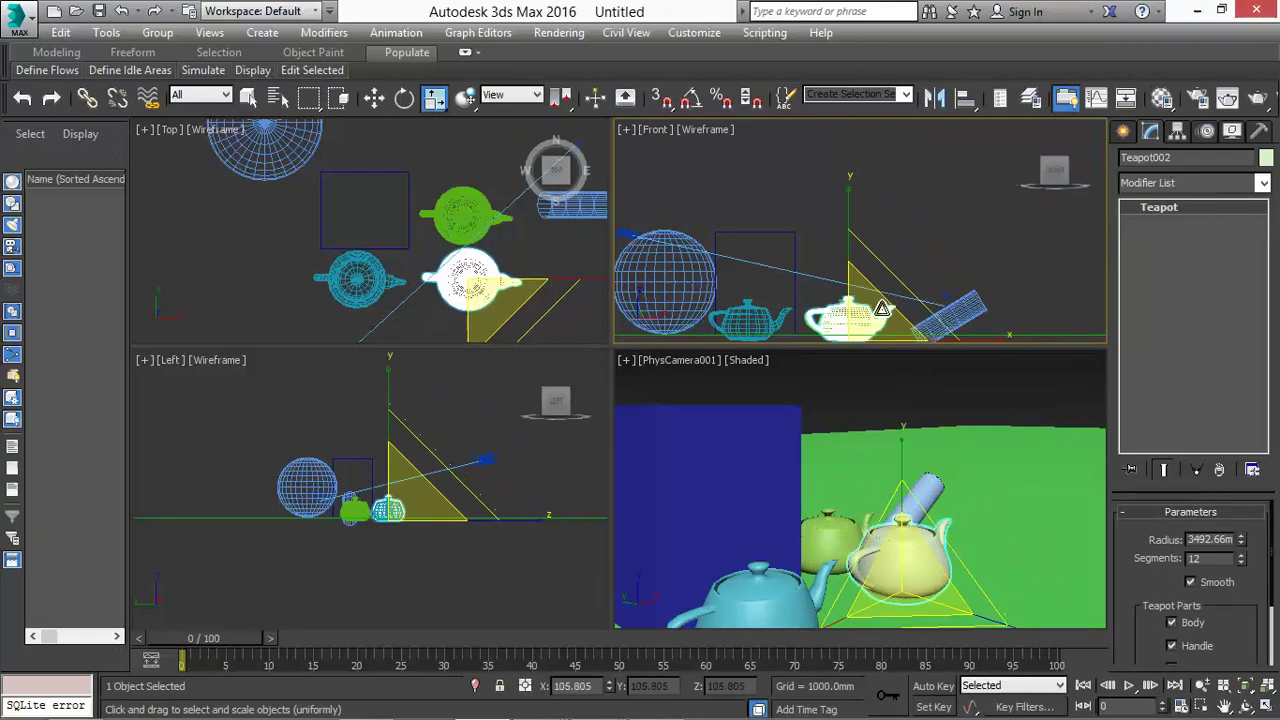
mouse_move(951, 340)
mouse_down()
mouse_move(1020, 328)
mouse_move(963, 338)
mouse_up()
key(ctrl+z)
key(ctrl+z)
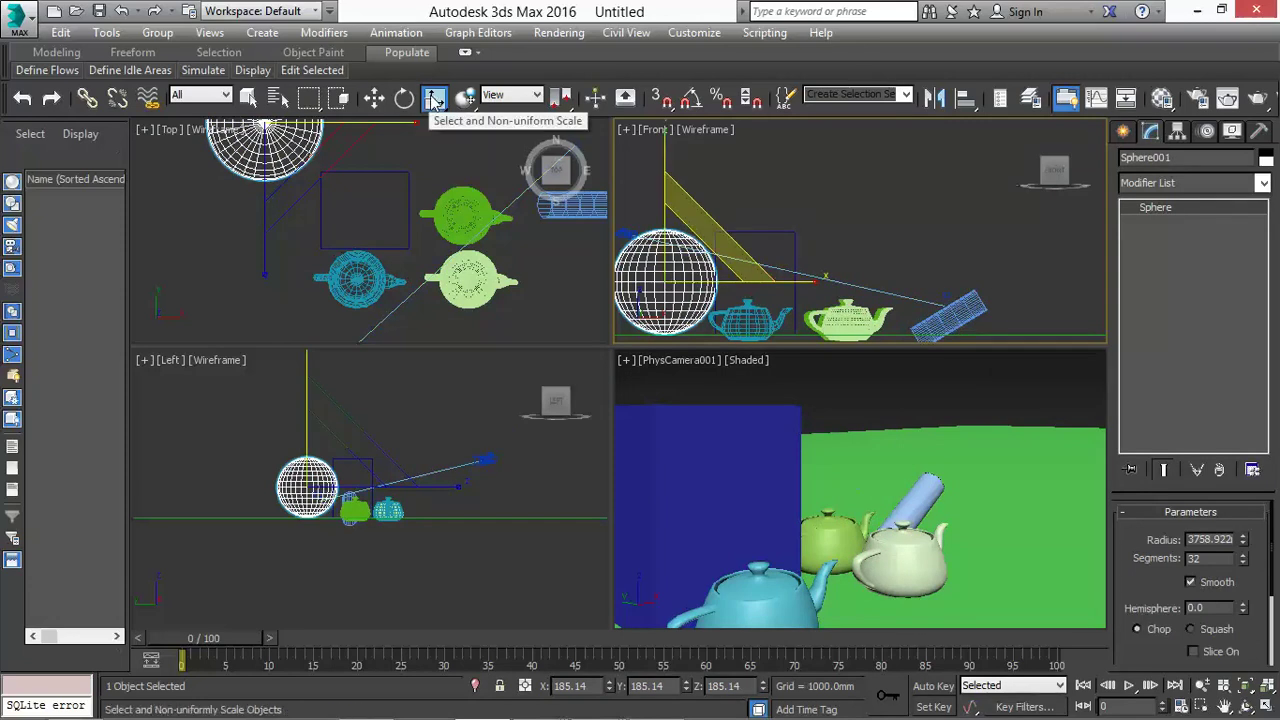
Step: Scale the box evenly on all axes to about 115% in the Top view
click(322, 212)
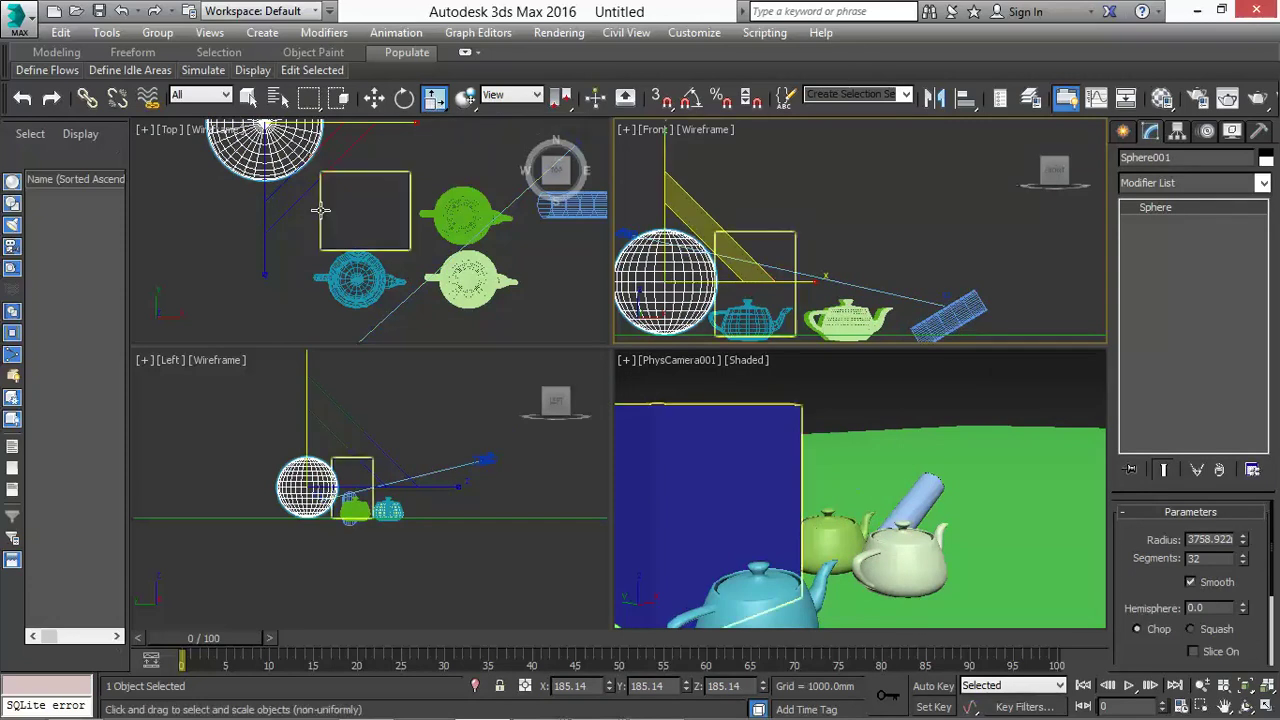
drag(381, 190, 396, 152)
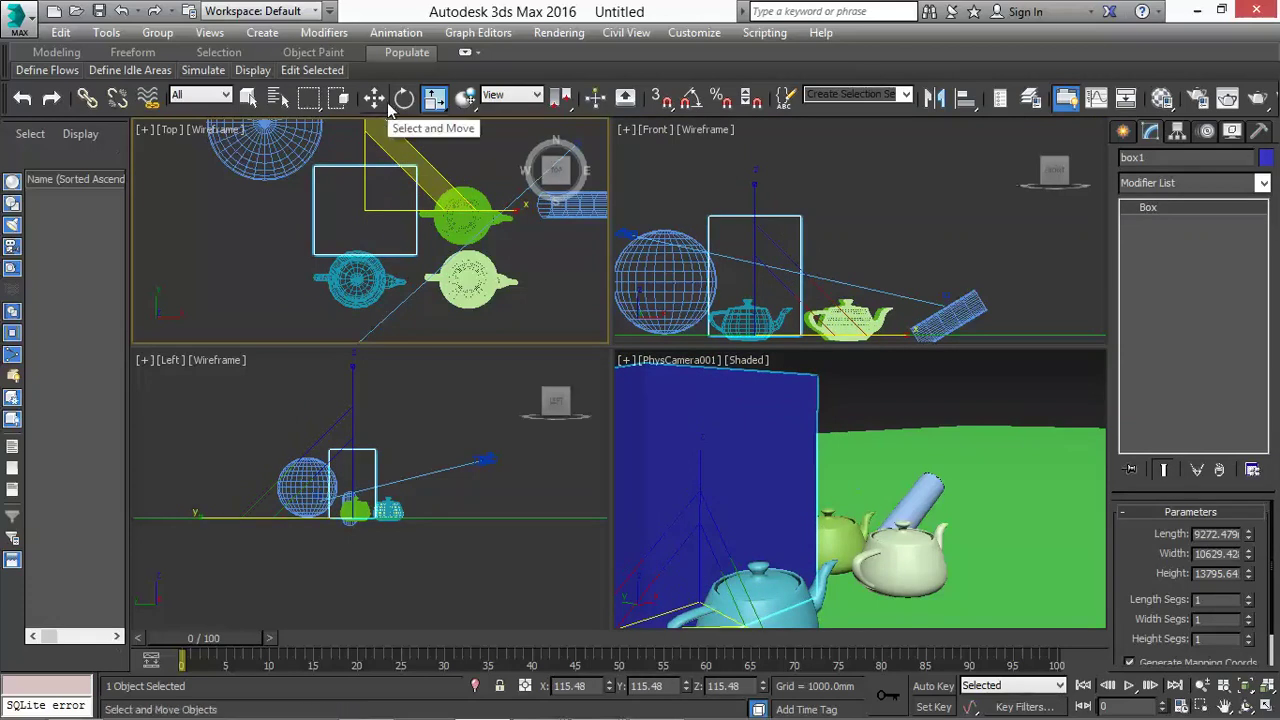
mouse_move(277, 60)
click(262, 32)
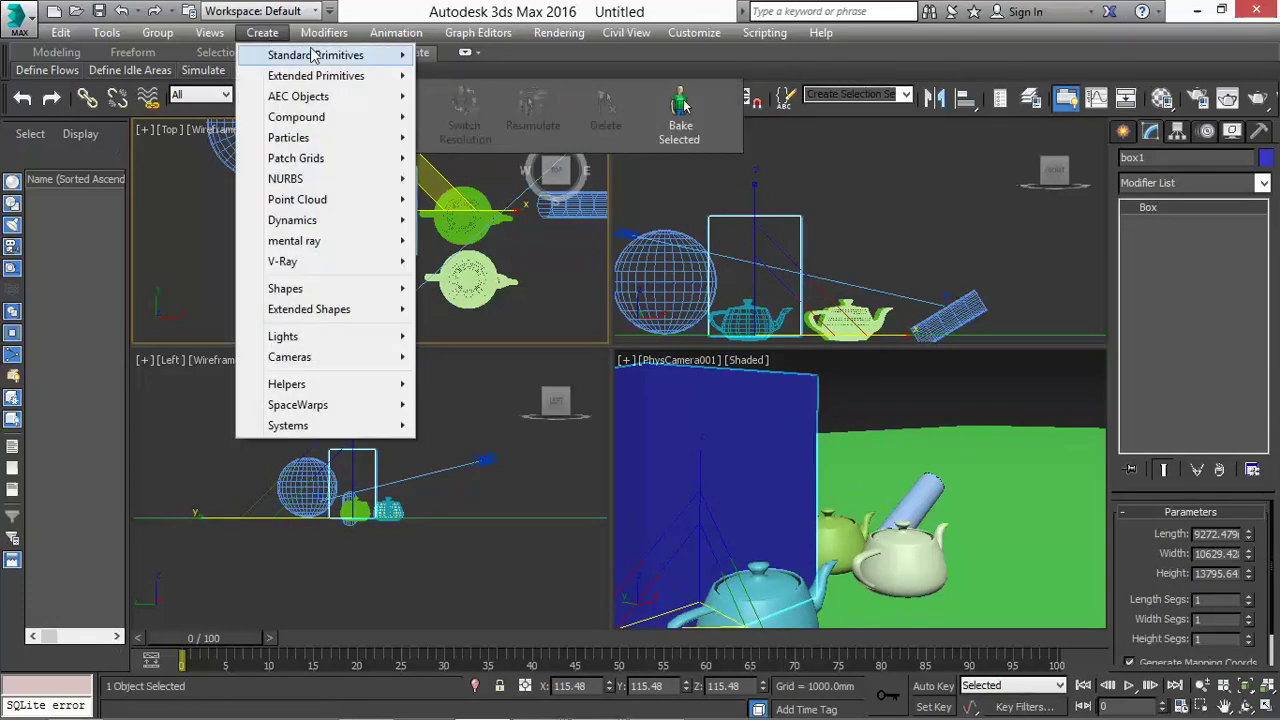
mouse_move(426, 35)
mouse_move(274, 33)
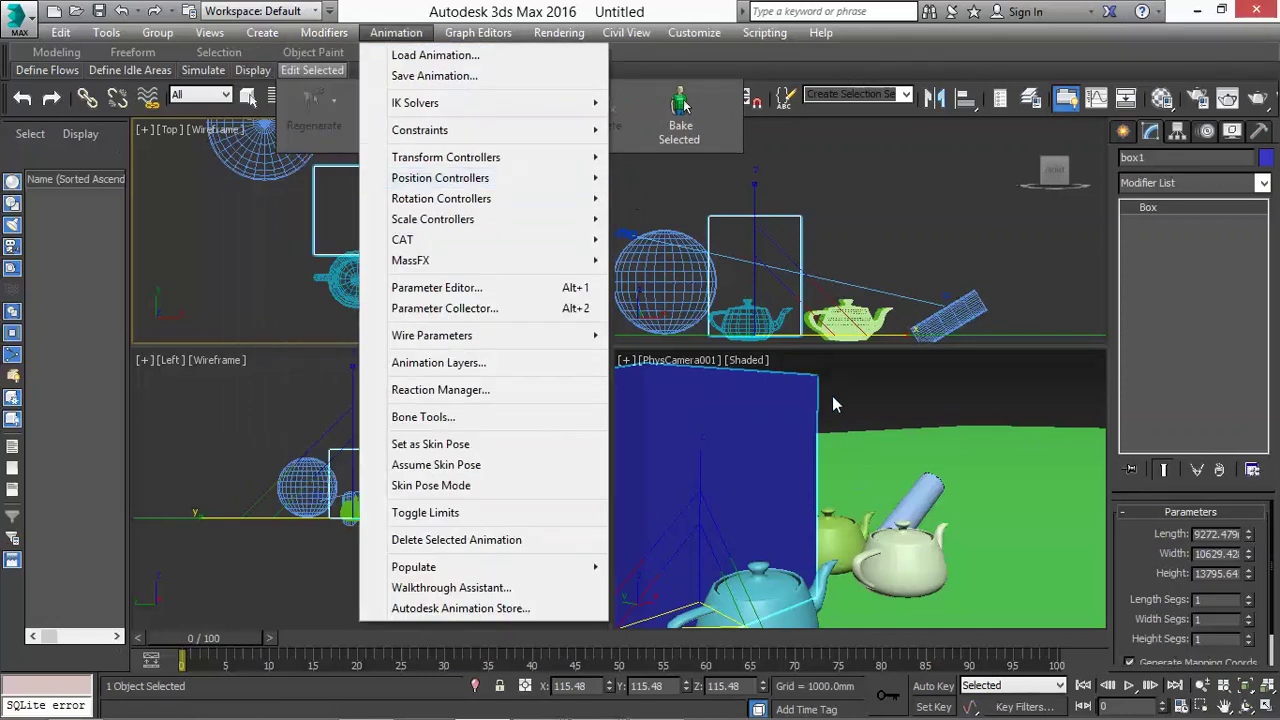
click(227, 245)
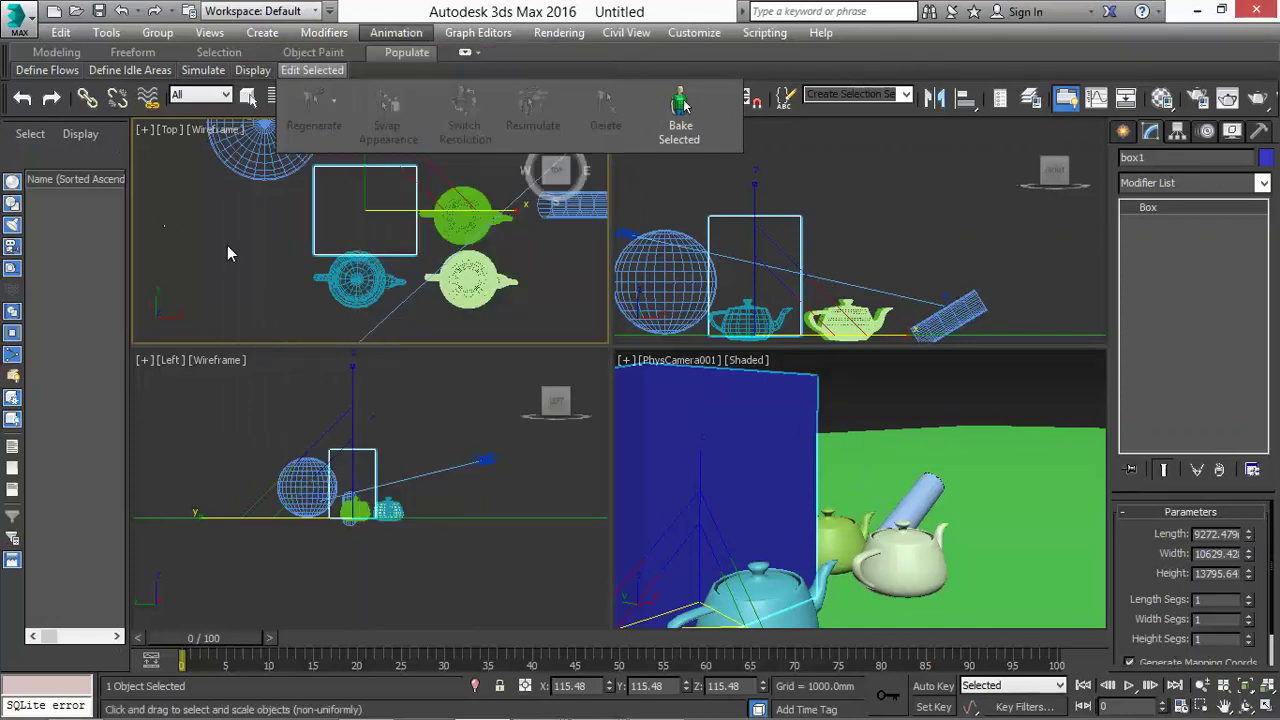
Step: Stretch the tilted cylinder in the Front view with non-uniform scale to about 192% on its Z scale
click(928, 286)
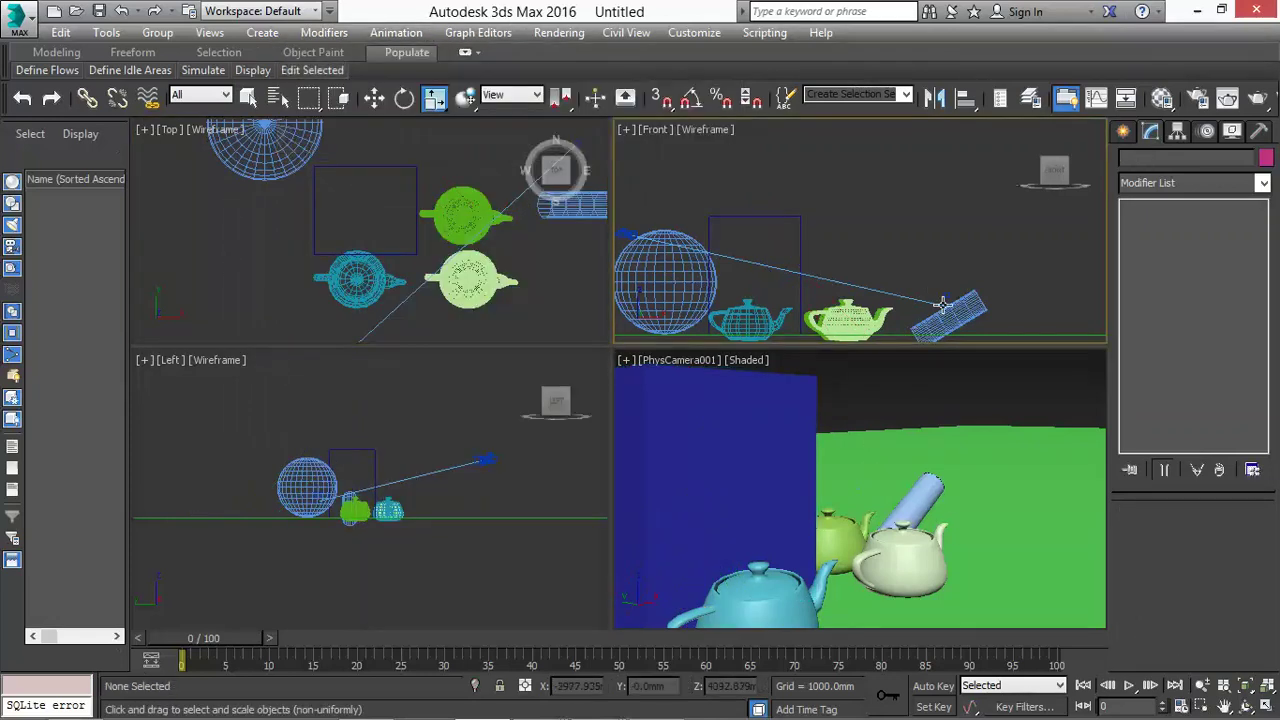
scroll(996, 333, up, 2)
scroll(996, 333, up, 2)
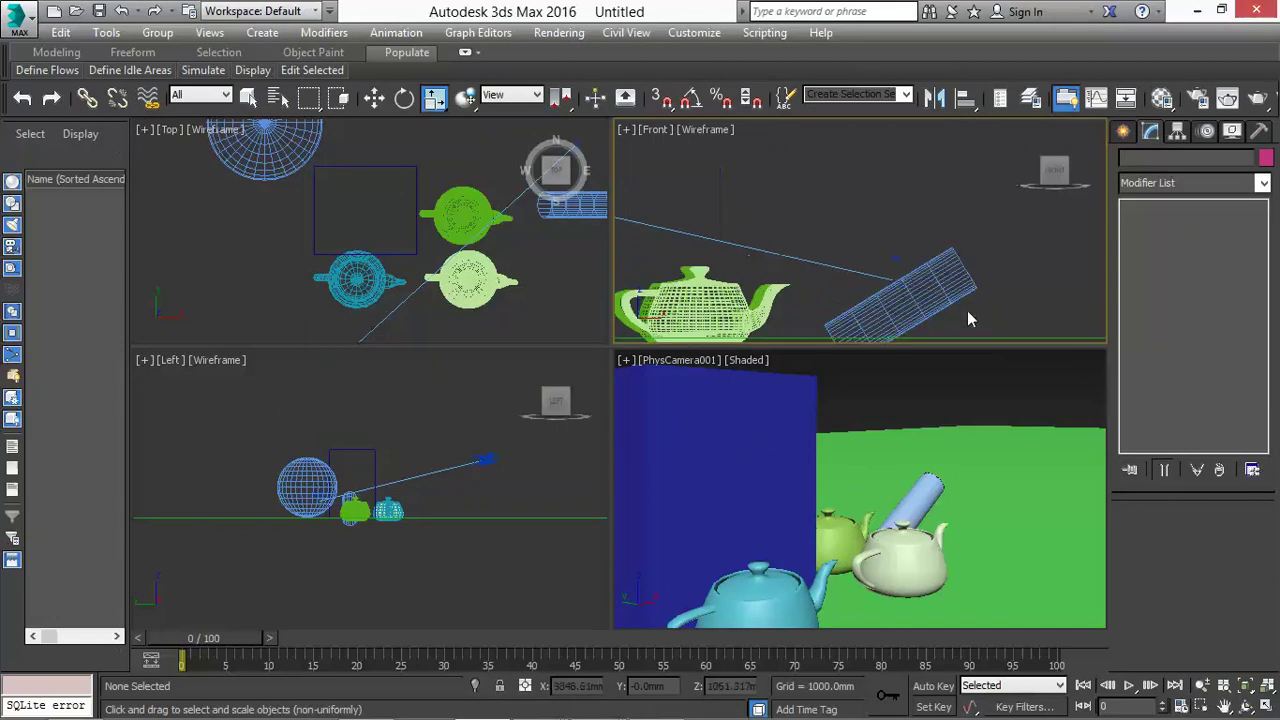
click(916, 289)
drag(938, 284, 1003, 220)
scroll(884, 279, down, 2)
scroll(882, 279, down, 2)
scroll(955, 284, up, 2)
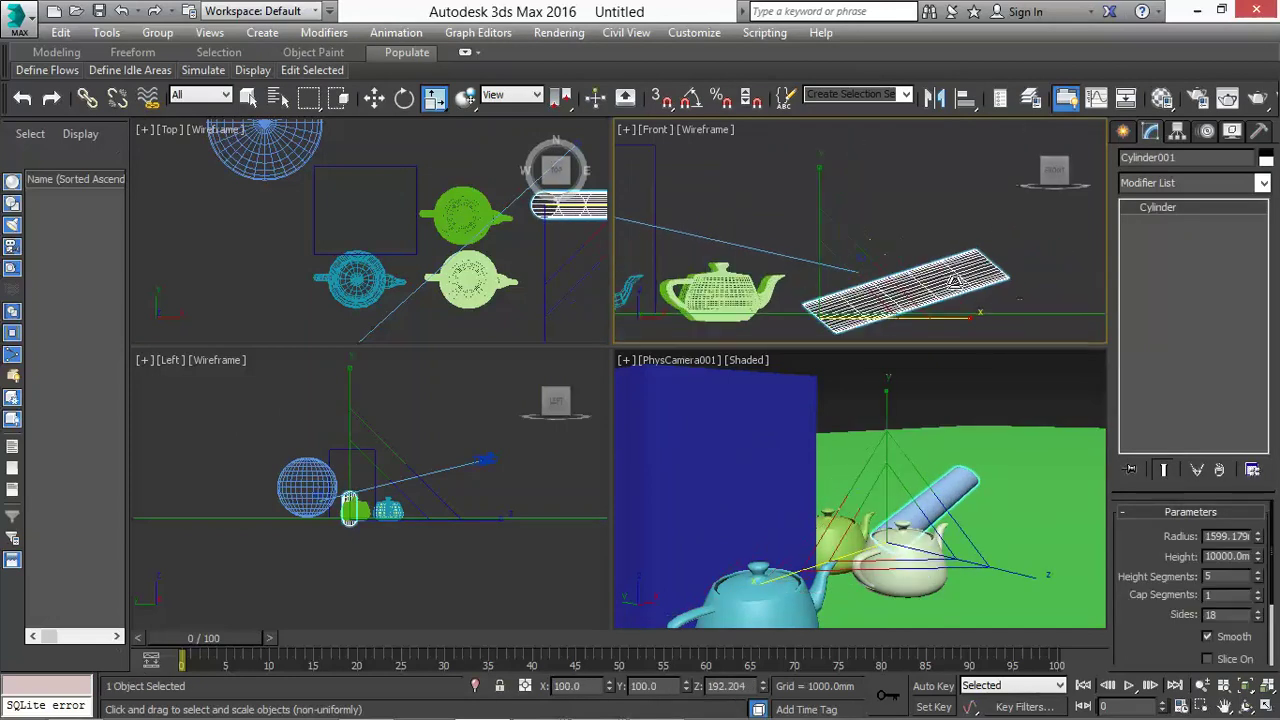
scroll(874, 285, up, 2)
Step: Pick the cylinder as the reference coordinate system for moving the light green teapot
click(733, 305)
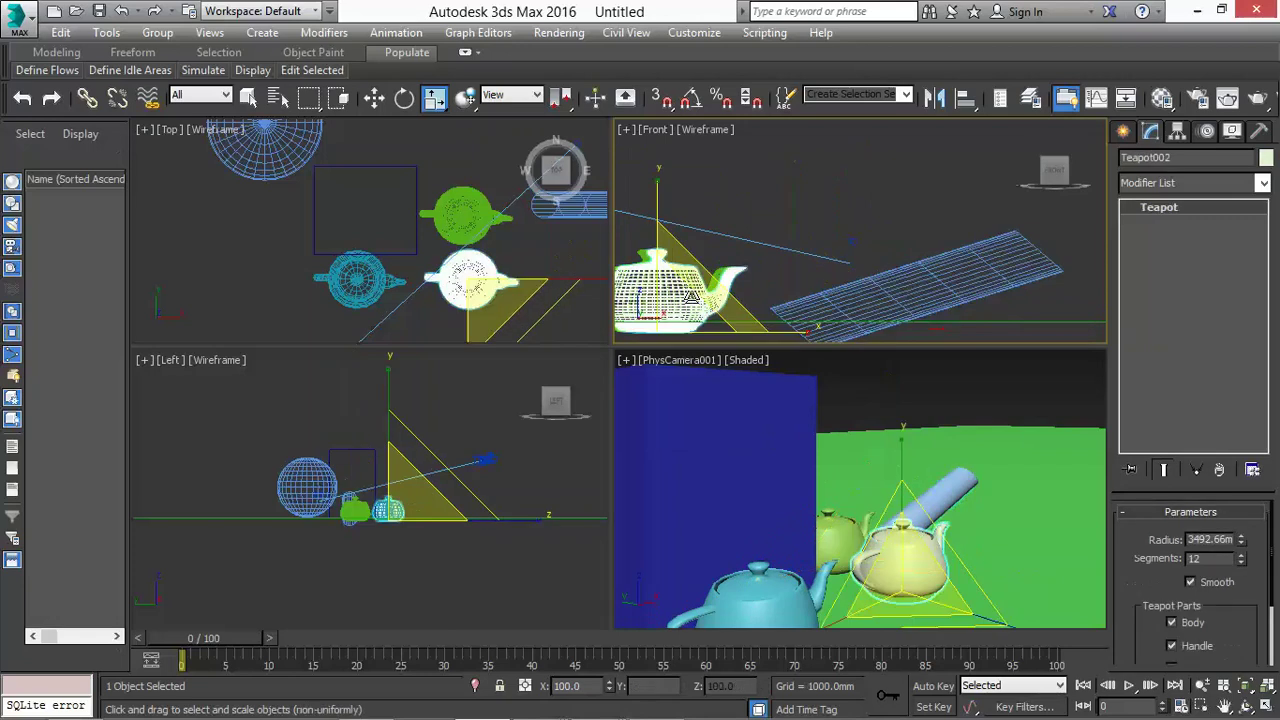
click(826, 292)
click(826, 292)
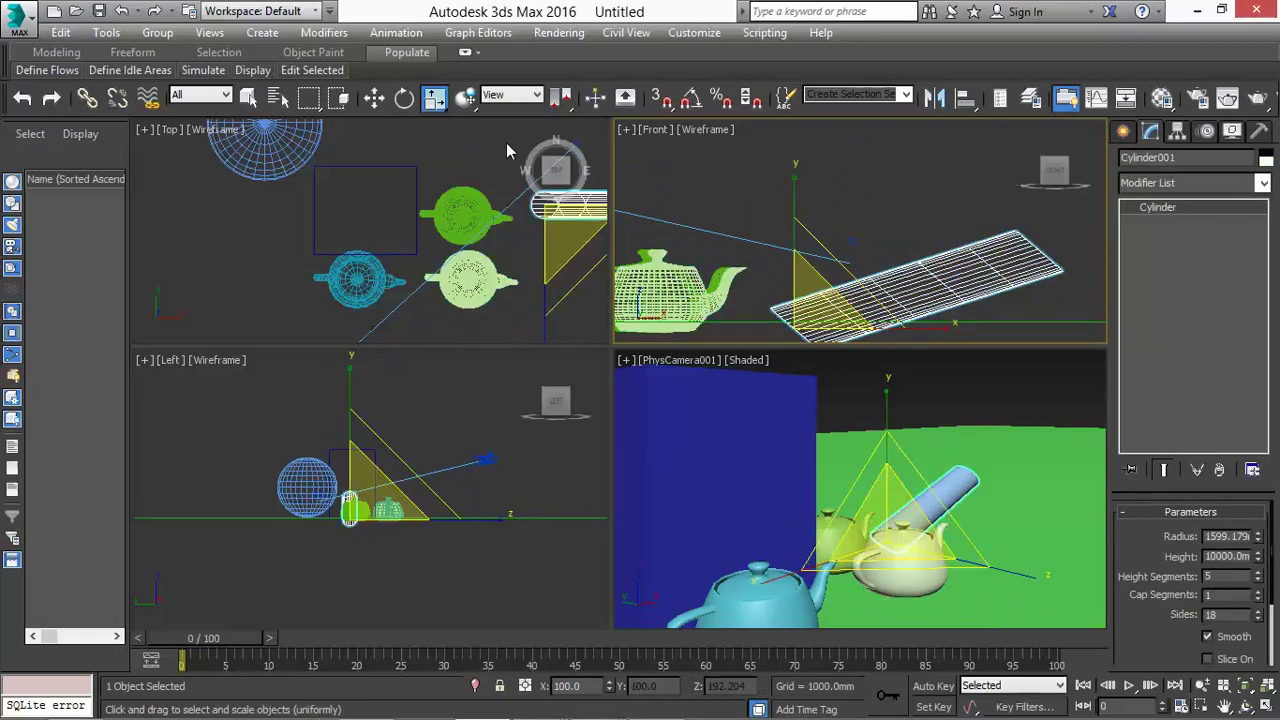
click(374, 97)
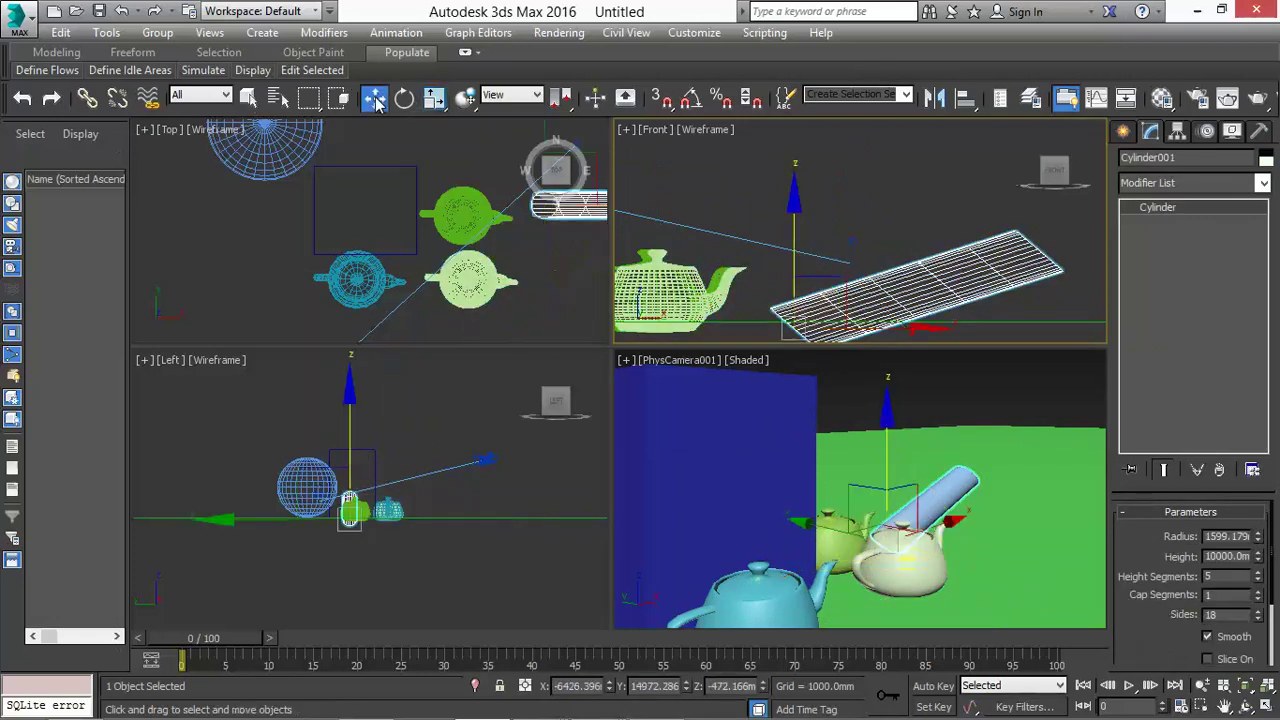
click(688, 296)
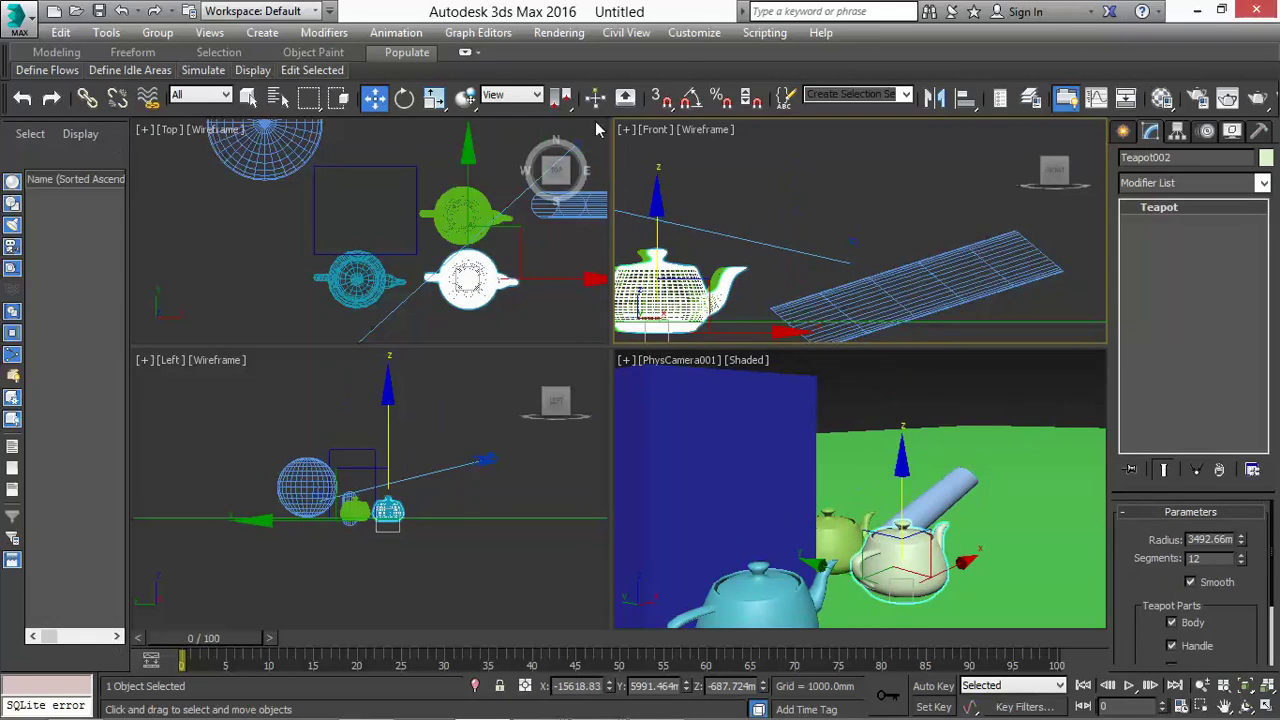
click(540, 100)
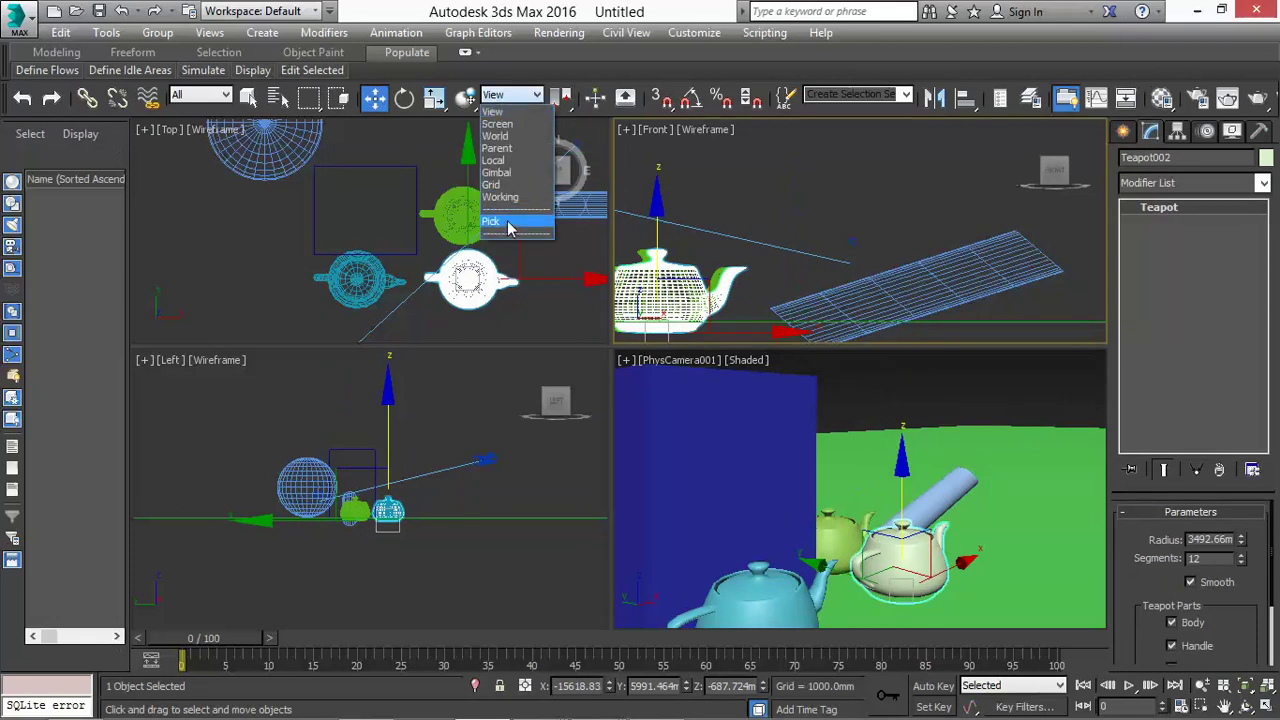
click(508, 216)
click(829, 287)
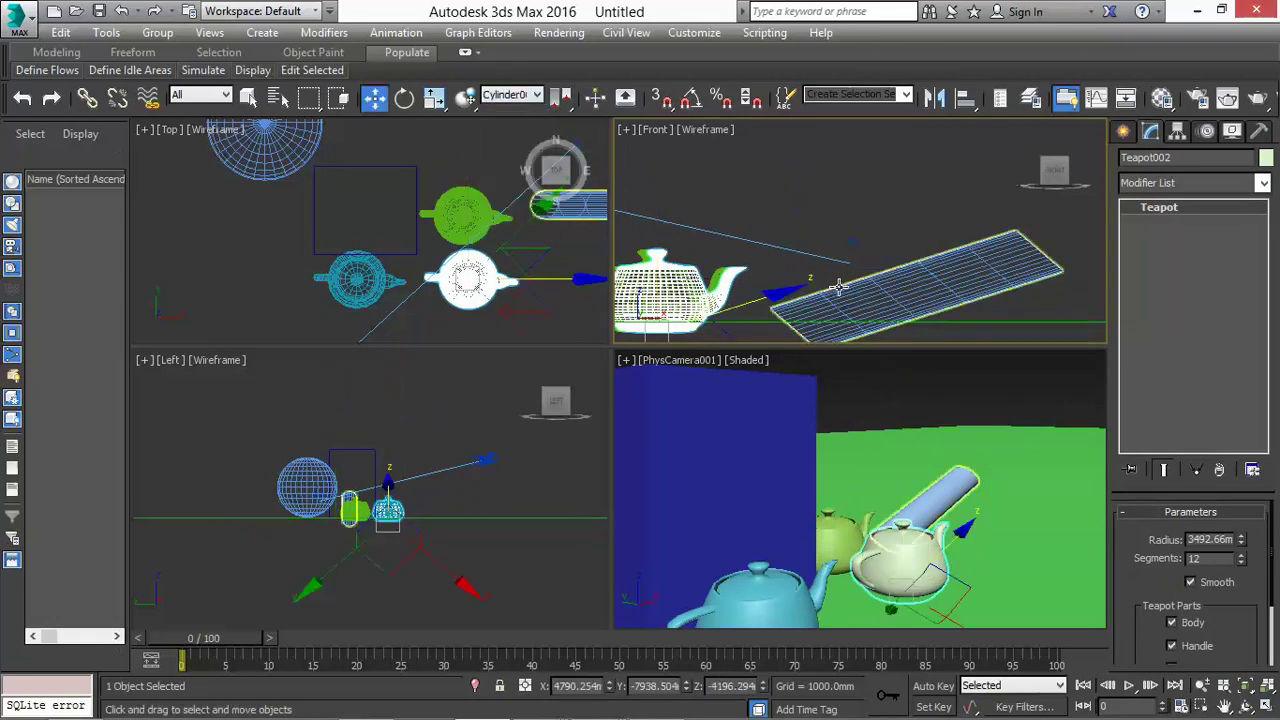
Step: Move the light green teapot along the cylinder's Z axis to about 6226 mm, and over the cylinder to X about -1128 mm, Y about -213 mm
drag(741, 309, 1017, 259)
click(483, 259)
scroll(483, 261, down, 3)
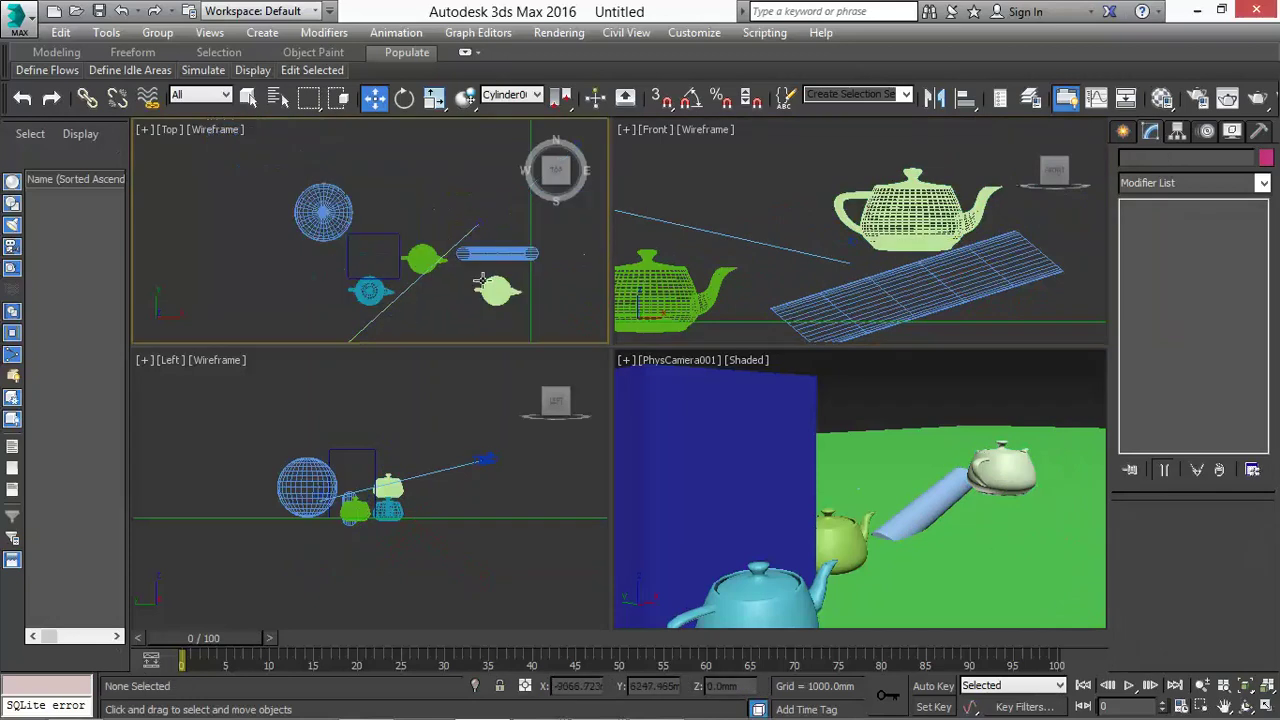
scroll(480, 272, up, 3)
click(508, 292)
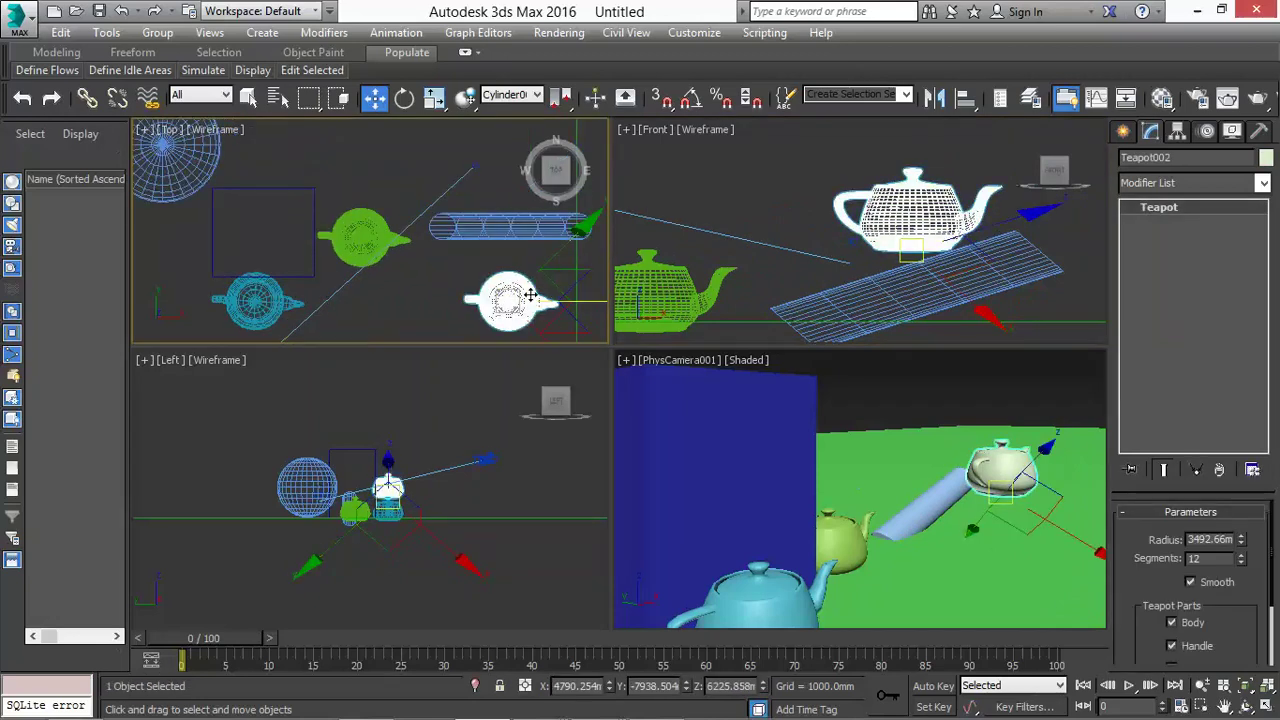
drag(541, 300, 475, 215)
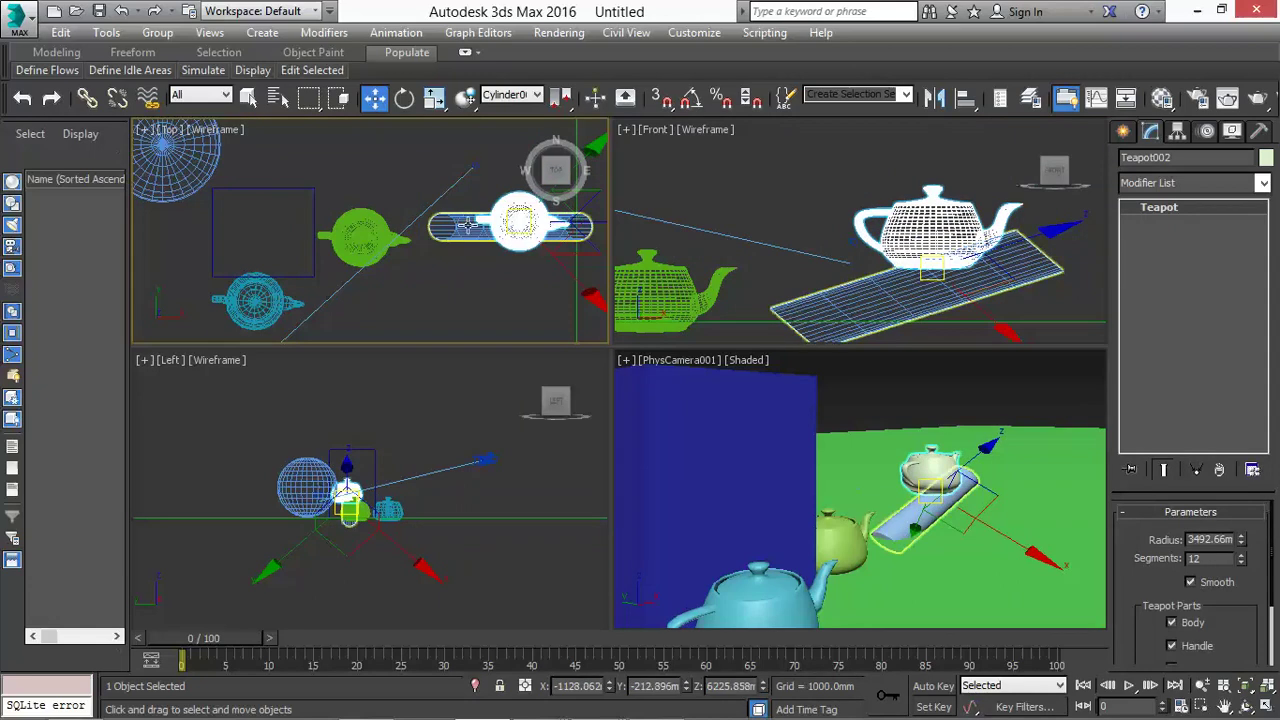
Step: Shift the light green teapot up and away from the cylinder in the Front view, within the cylinder's XY plane
click(783, 233)
scroll(782, 228, down, 5)
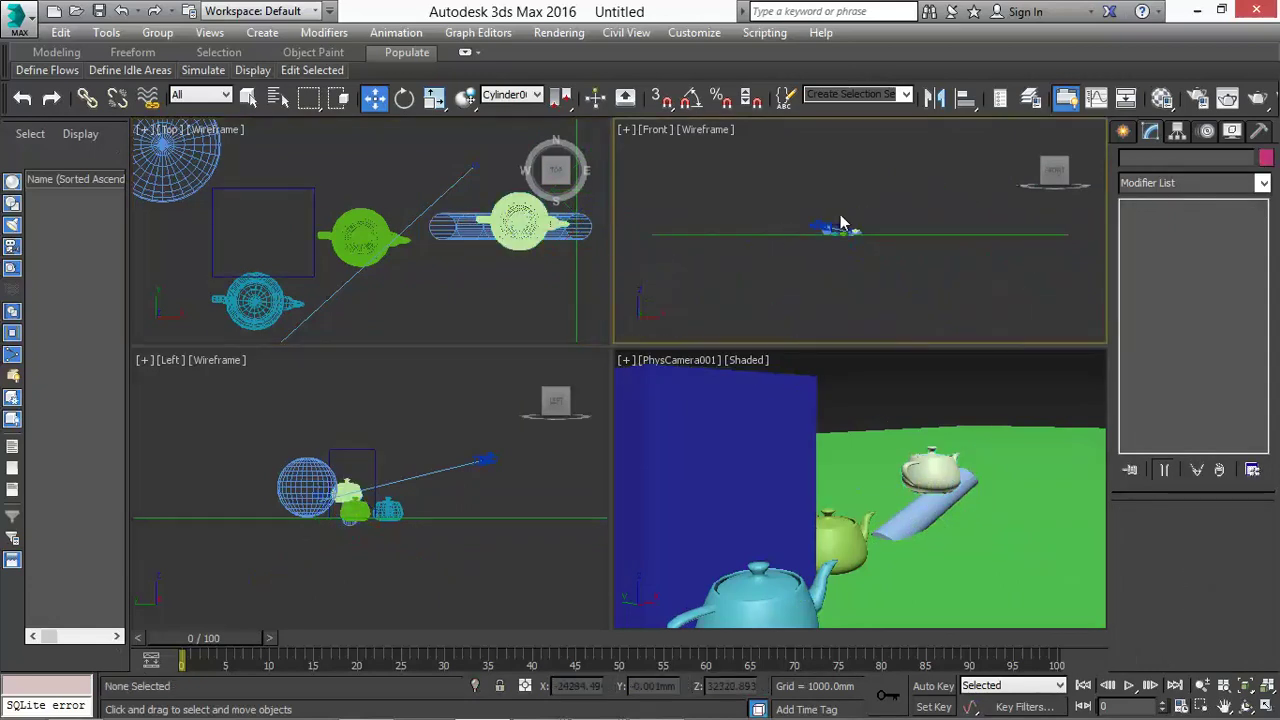
scroll(880, 248, up, 5)
scroll(853, 233, up, 3)
click(838, 193)
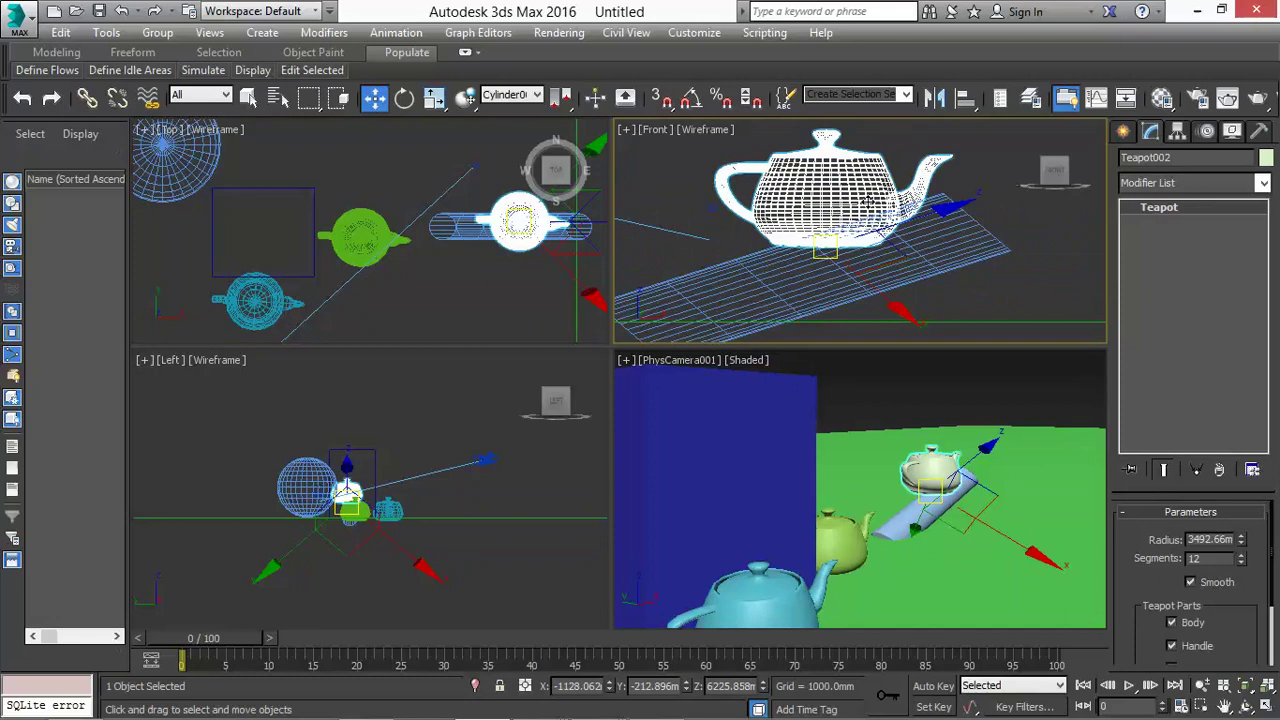
scroll(830, 240, down, 2)
scroll(824, 263, up, 3)
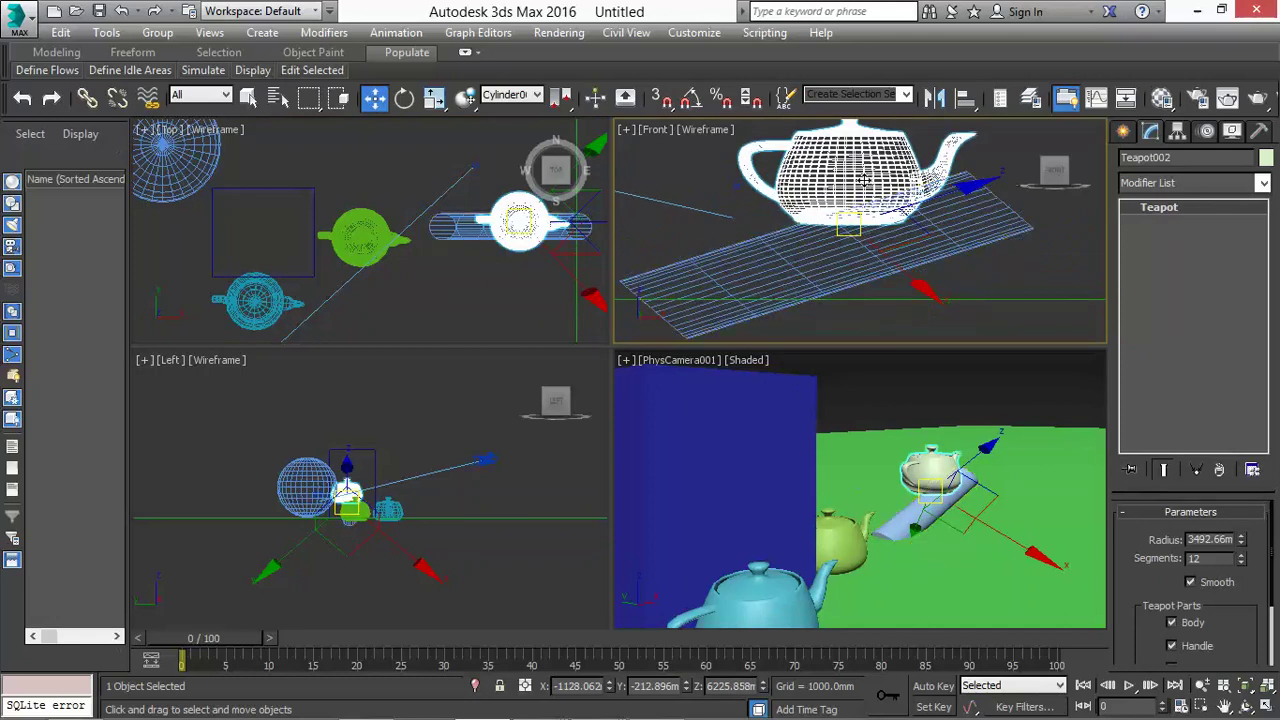
drag(862, 180, 816, 176)
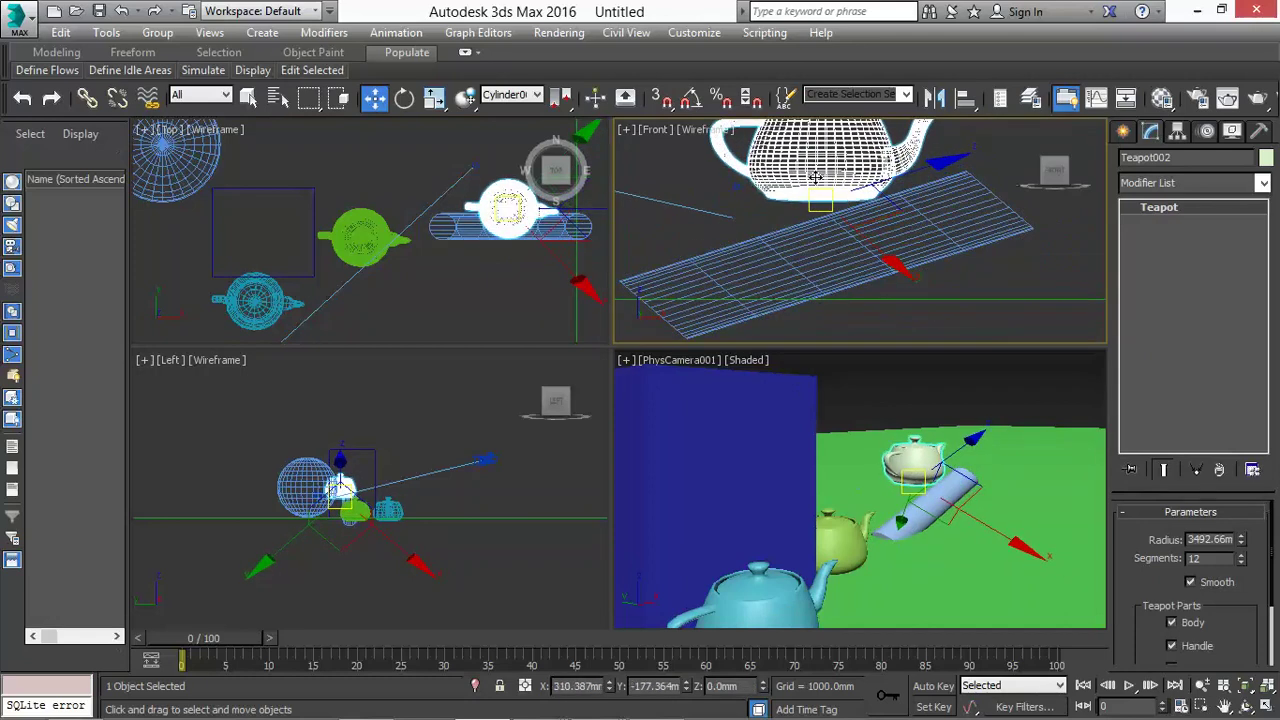
Step: Rotate the cylinder in the Front view to a steeper tilt behind the light green teapot
click(816, 266)
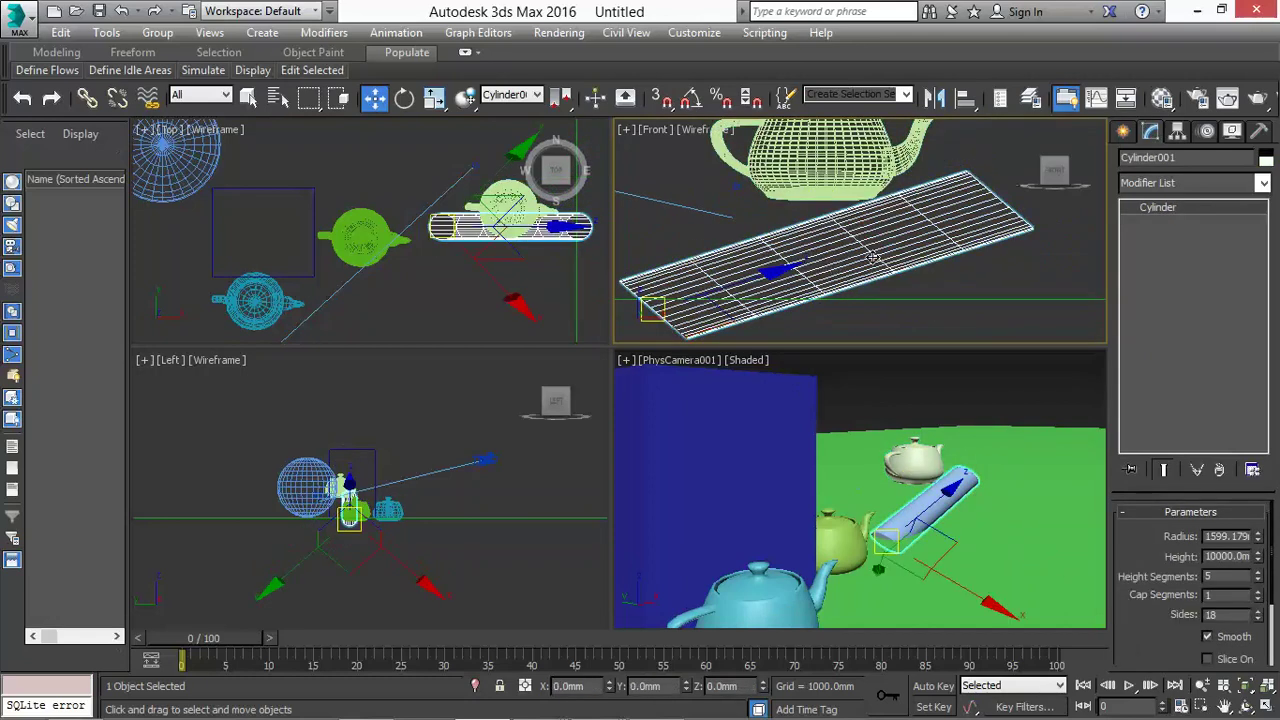
click(404, 97)
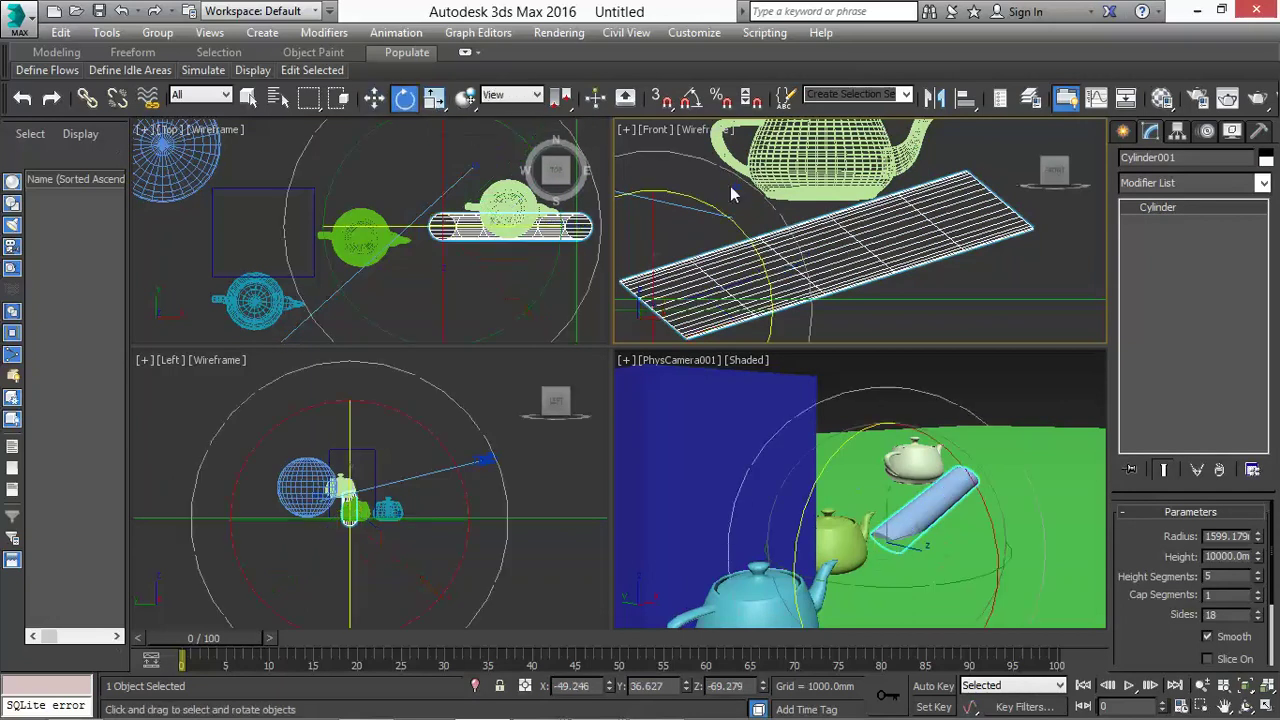
drag(753, 245, 735, 213)
scroll(839, 312, down, 4)
click(861, 257)
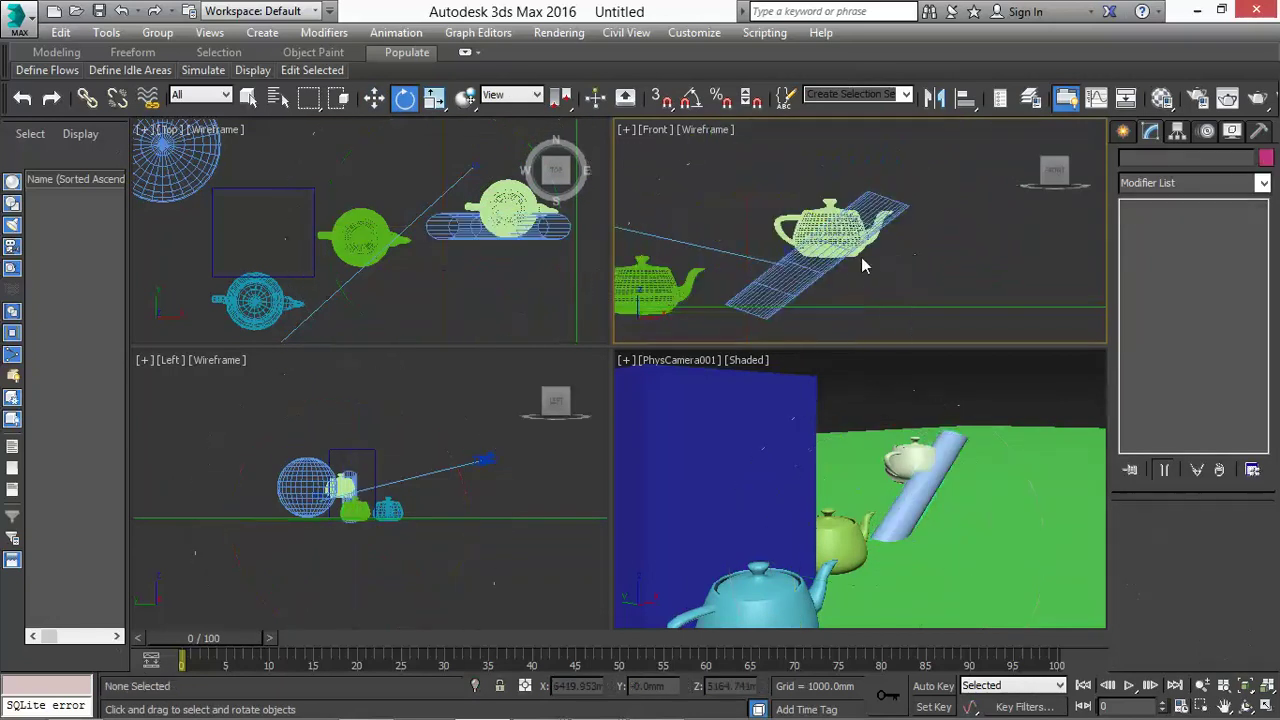
Step: Pick the cylinder as the reference coordinate system for rotating the light green teapot
click(828, 208)
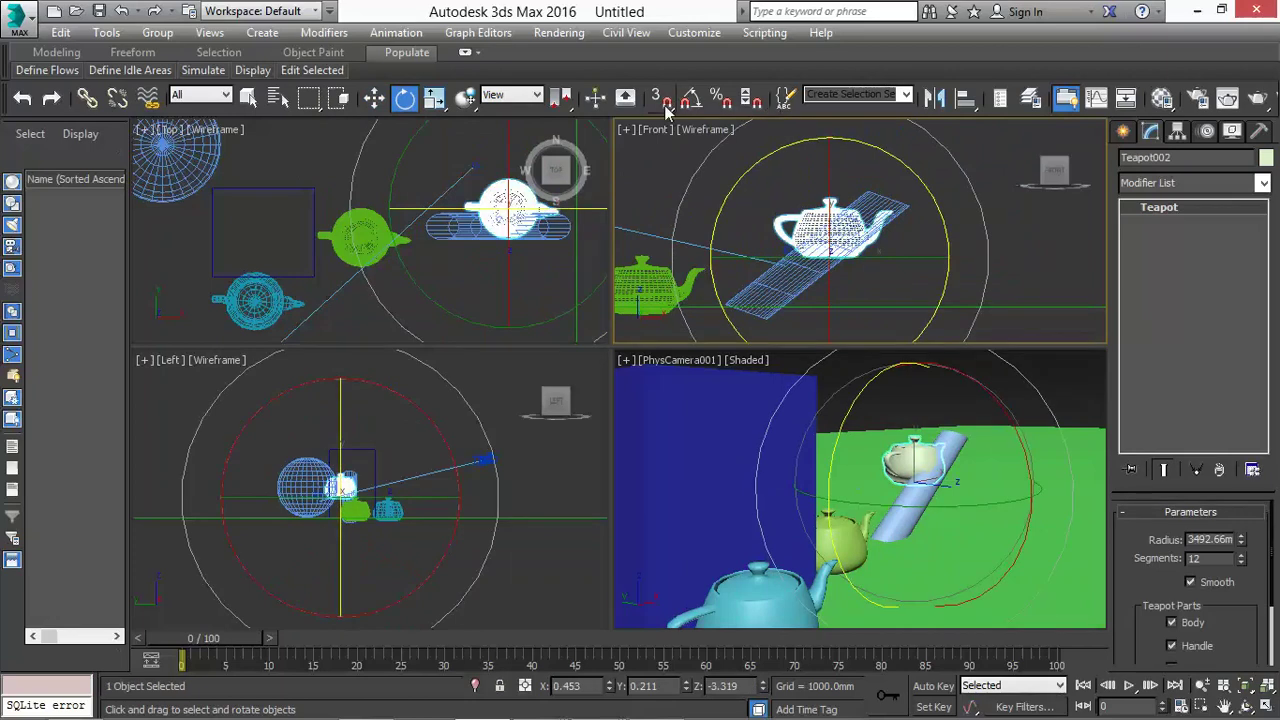
click(512, 94)
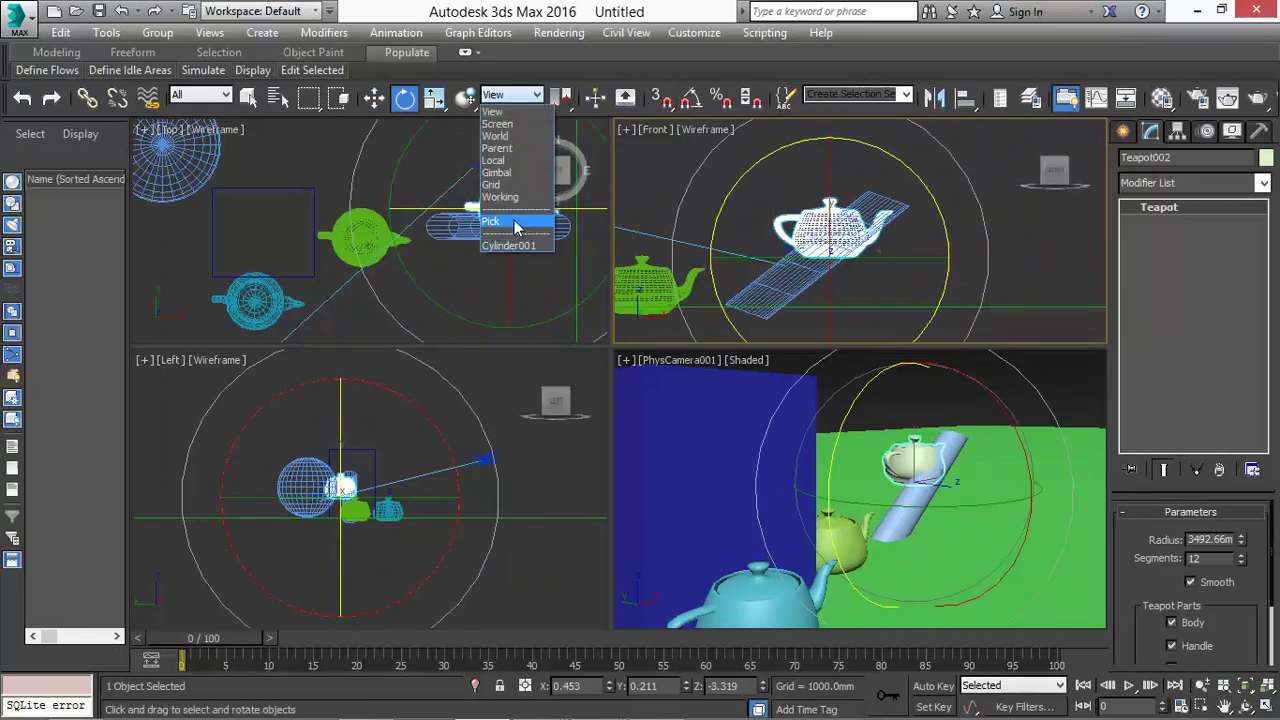
click(515, 224)
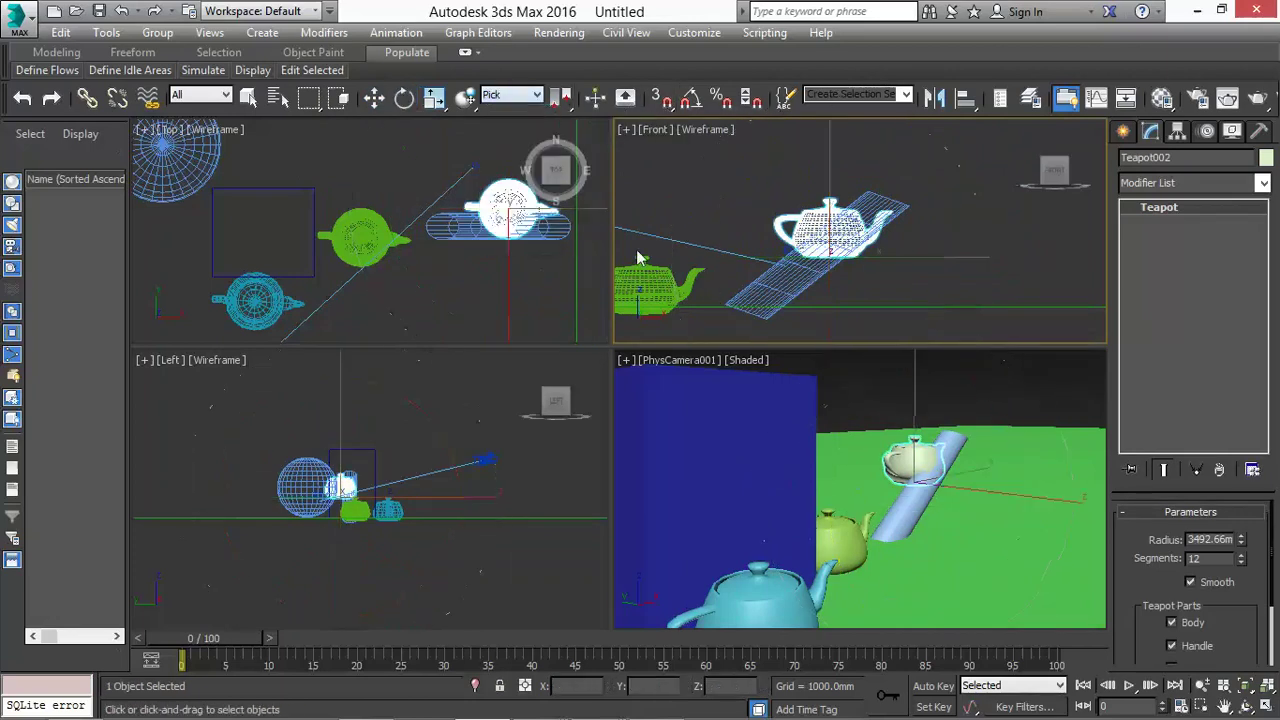
click(755, 277)
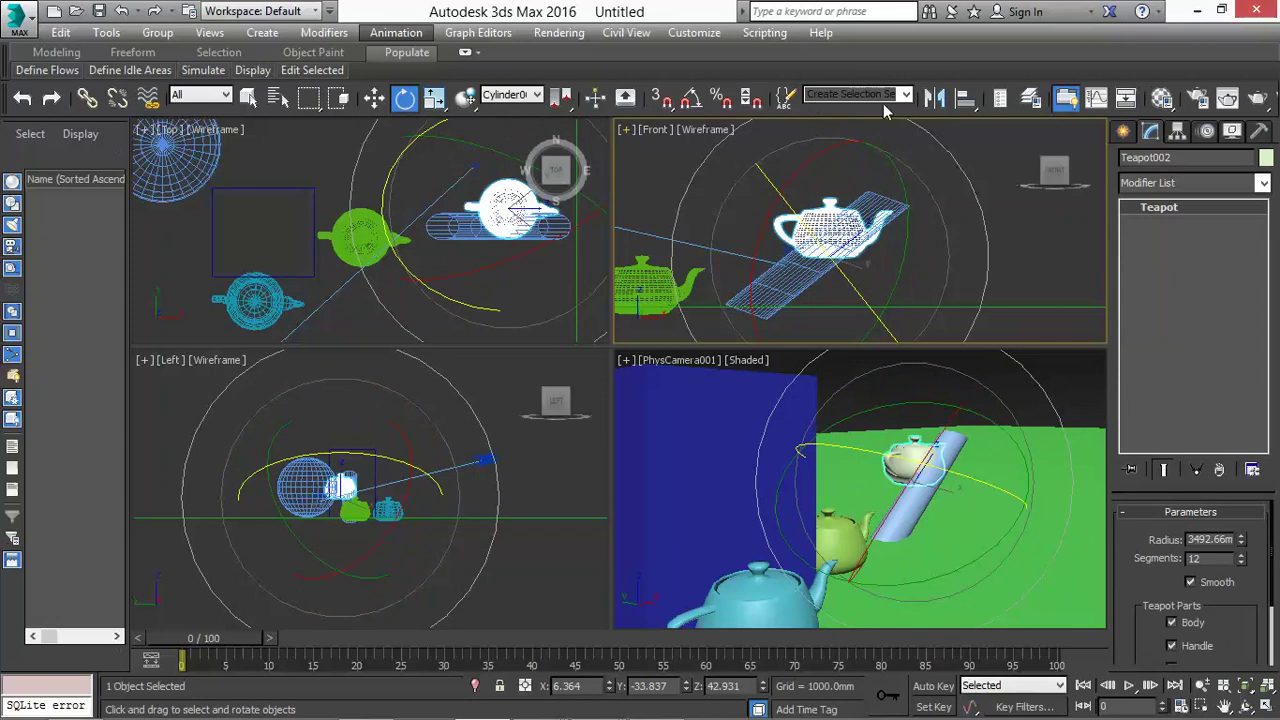
Step: Pick the cylinder again as the reference coordinate system and move the light green teapot along its Z axis to about 5873 mm
click(536, 95)
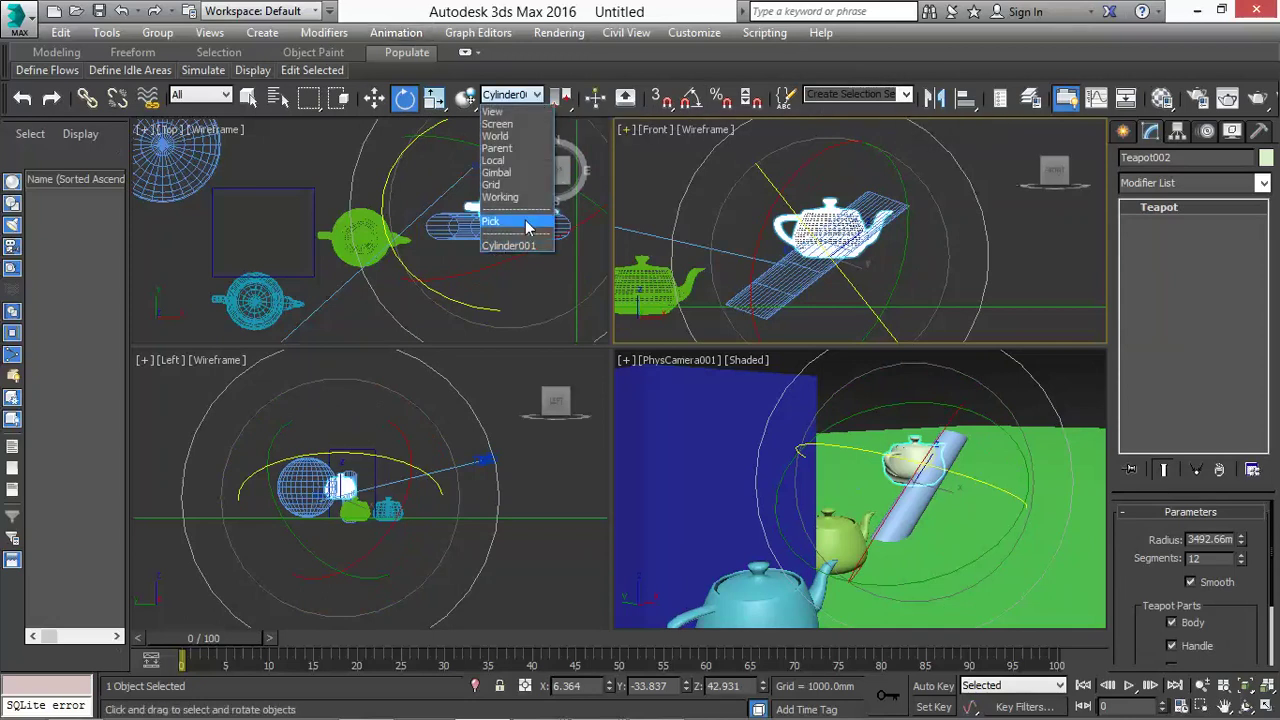
click(526, 222)
click(862, 202)
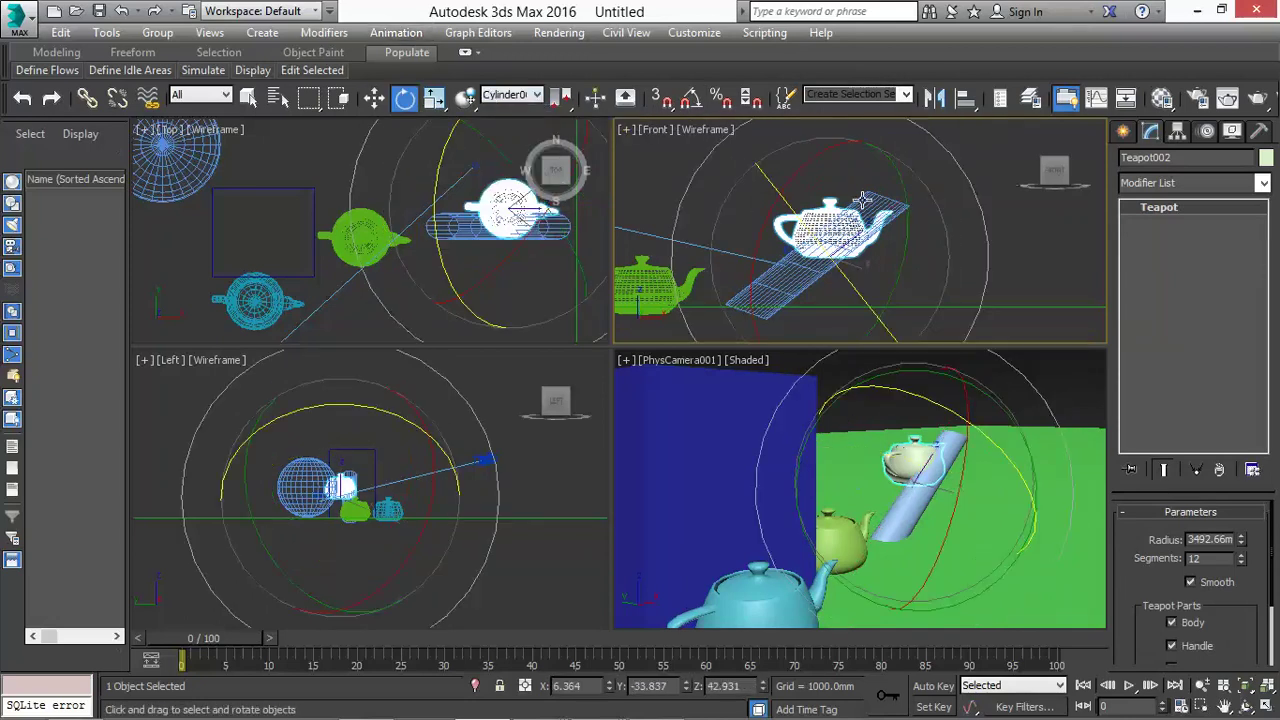
click(374, 99)
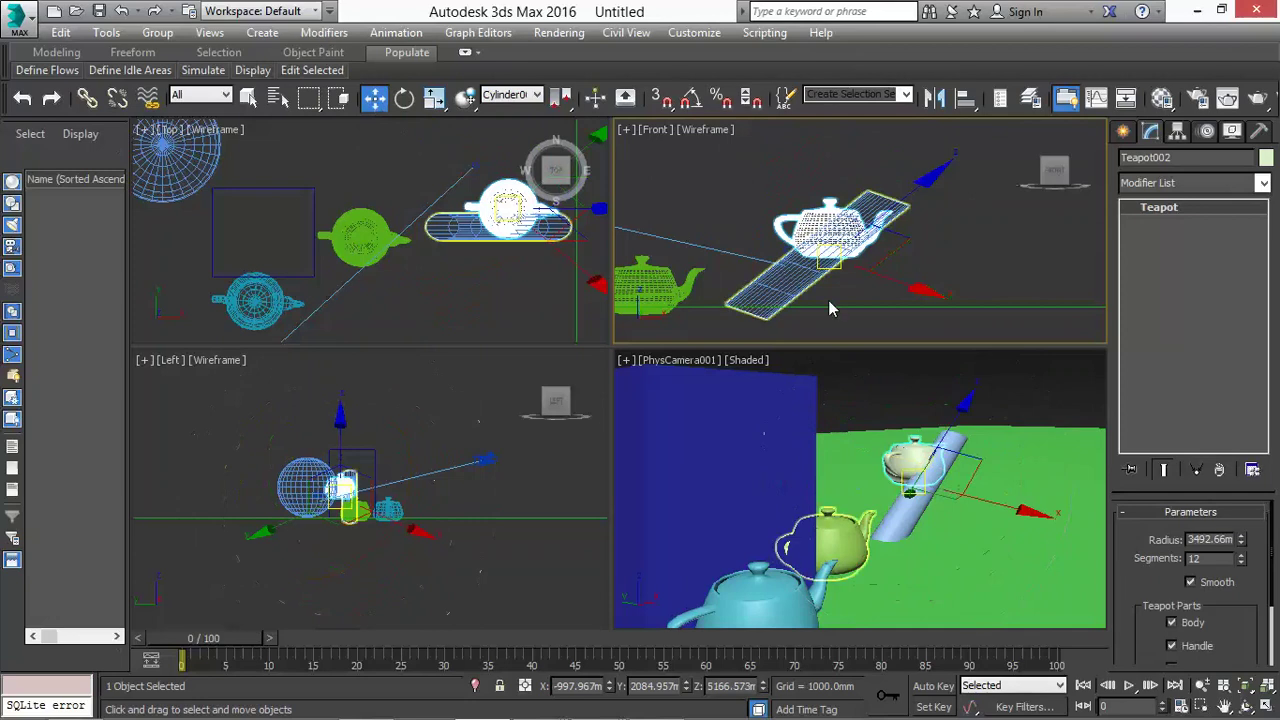
drag(873, 228, 963, 249)
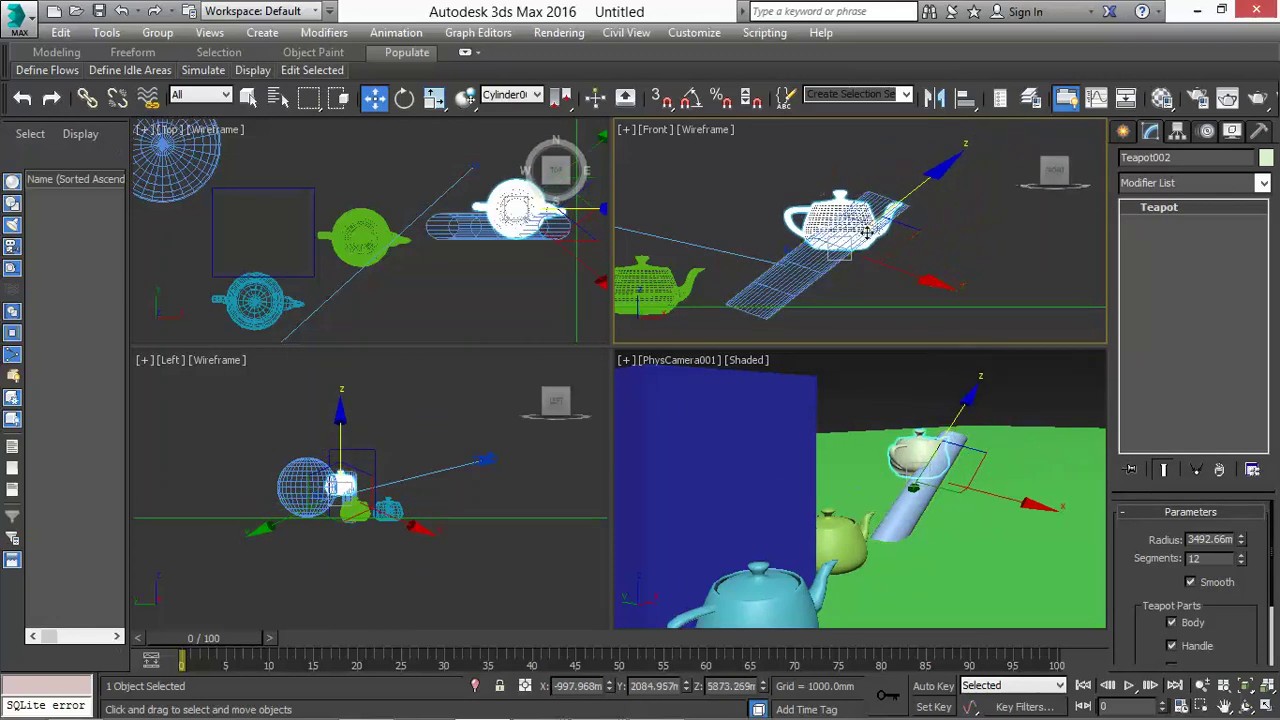
Step: Delete the light green teapot and the tilted cylinder
key(Delete)
click(834, 234)
key(Delete)
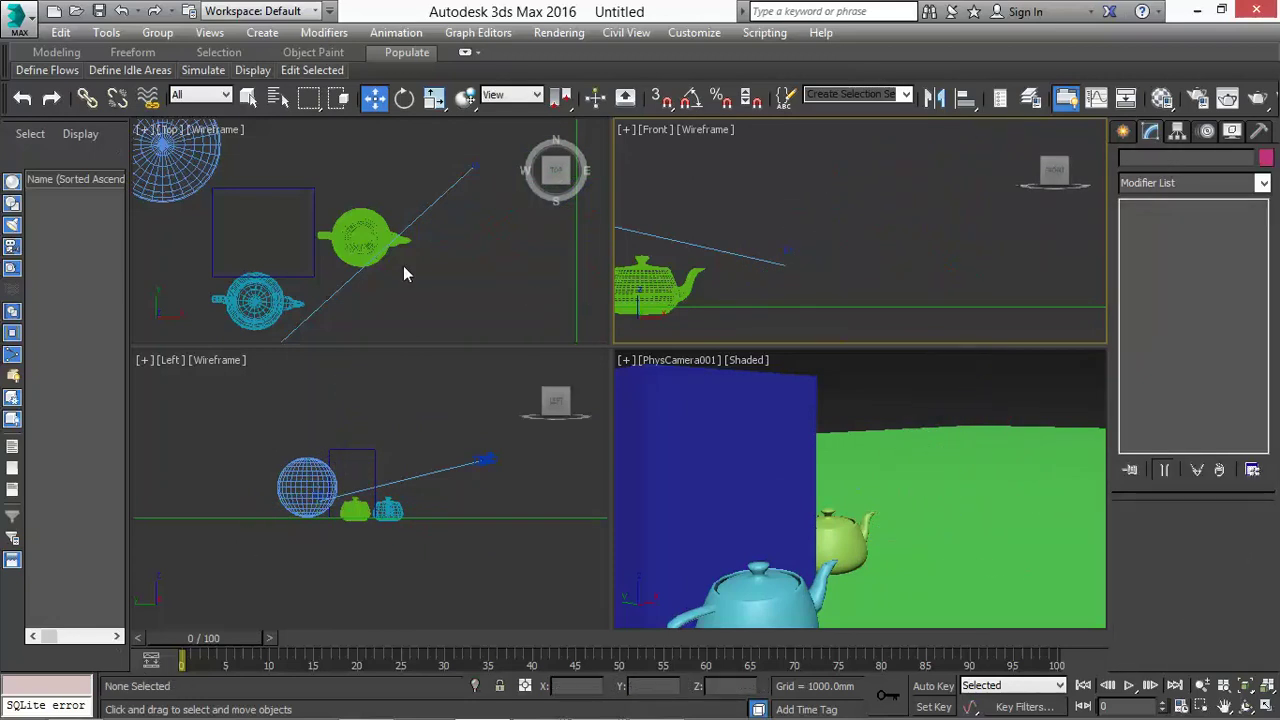
Step: Move the dark green teapot along X to about -1386 mm in the Front view, away from the blue box
scroll(648, 275, up, 2)
drag(648, 275, 920, 299)
scroll(920, 310, up, 3)
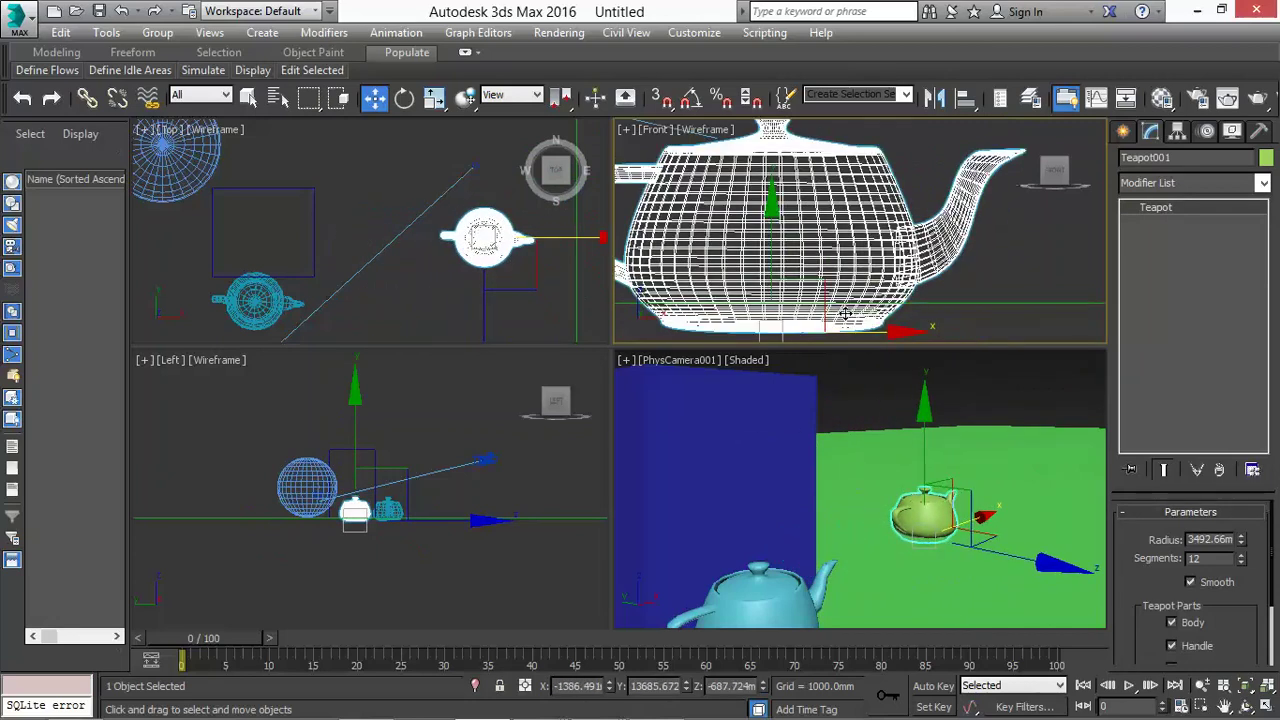
scroll(845, 314, down, 2)
scroll(935, 303, up, 2)
scroll(883, 287, down, 1)
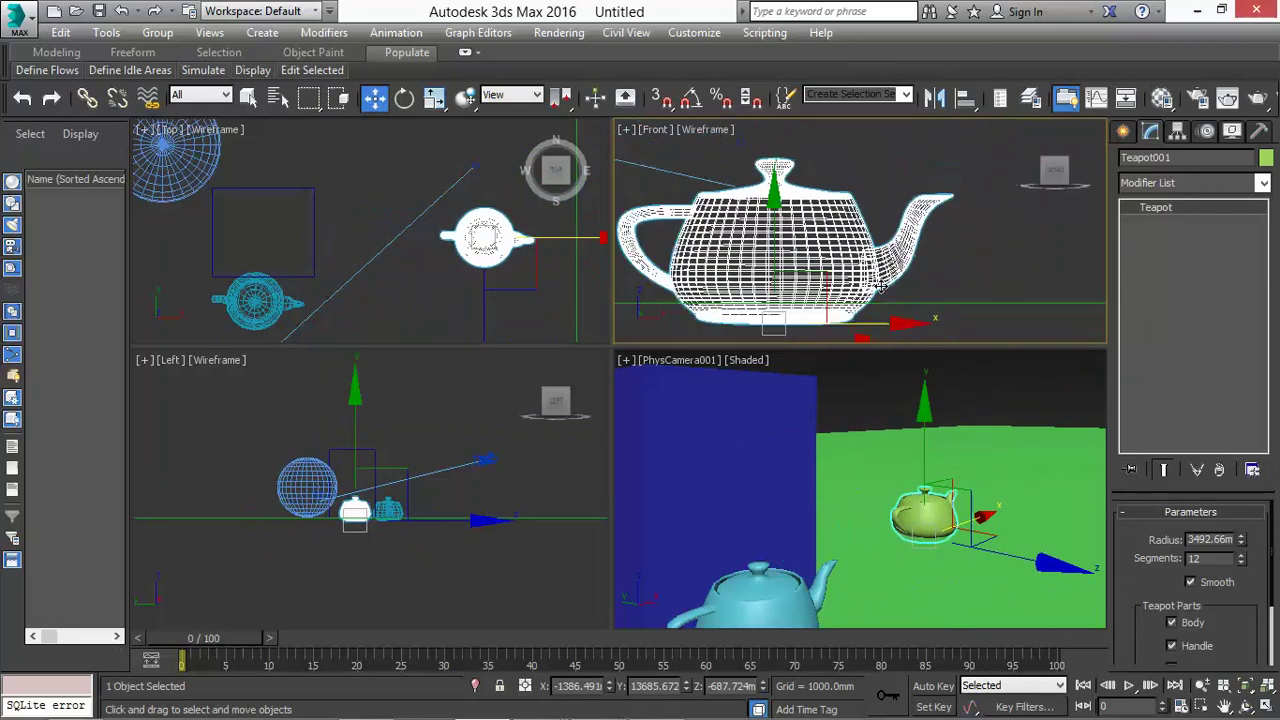
scroll(917, 294, up, 2)
scroll(881, 314, down, 1)
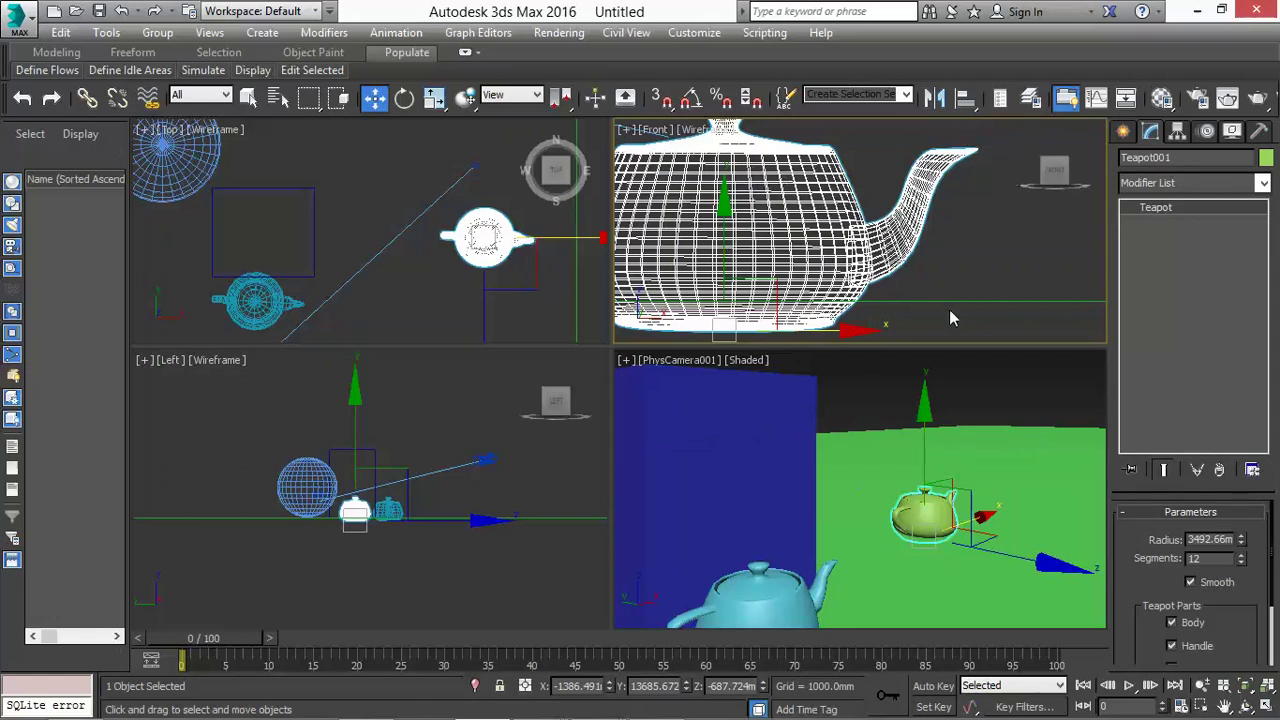
Step: Align the green teapot to the ground object in the Front view, using Z Position with Current Object Minimum and Target Object Maximum
click(970, 104)
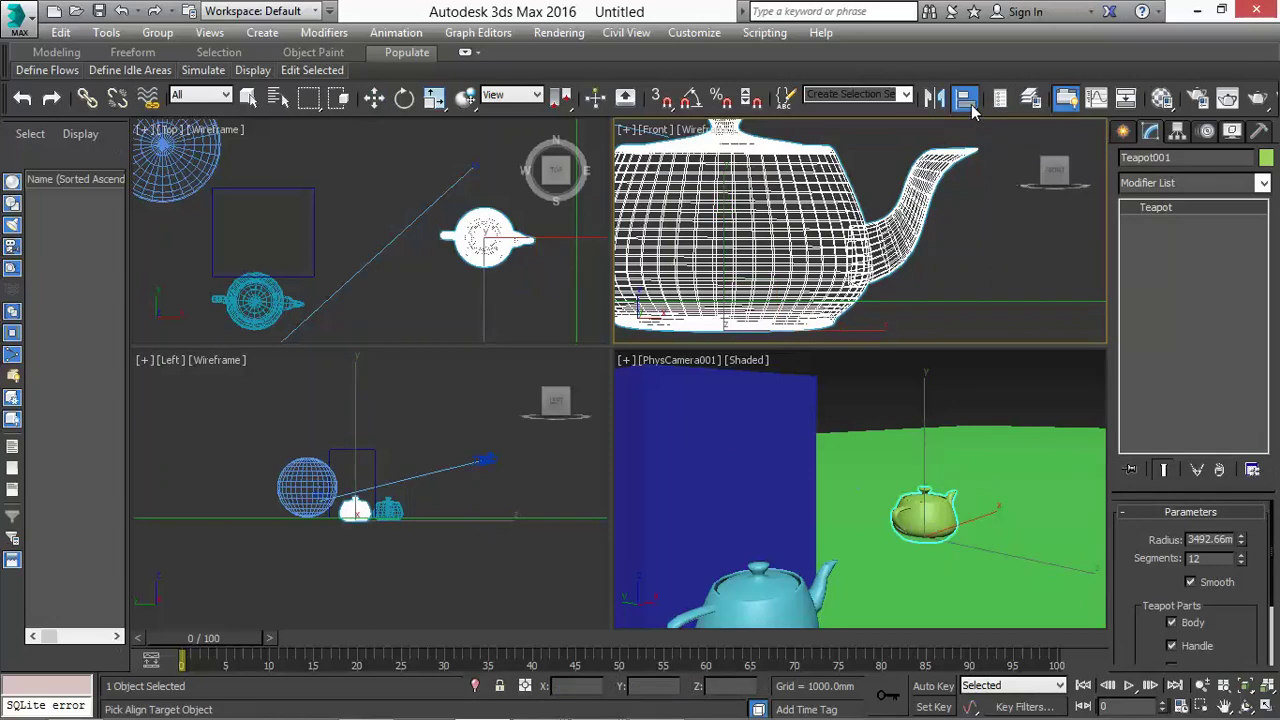
click(970, 104)
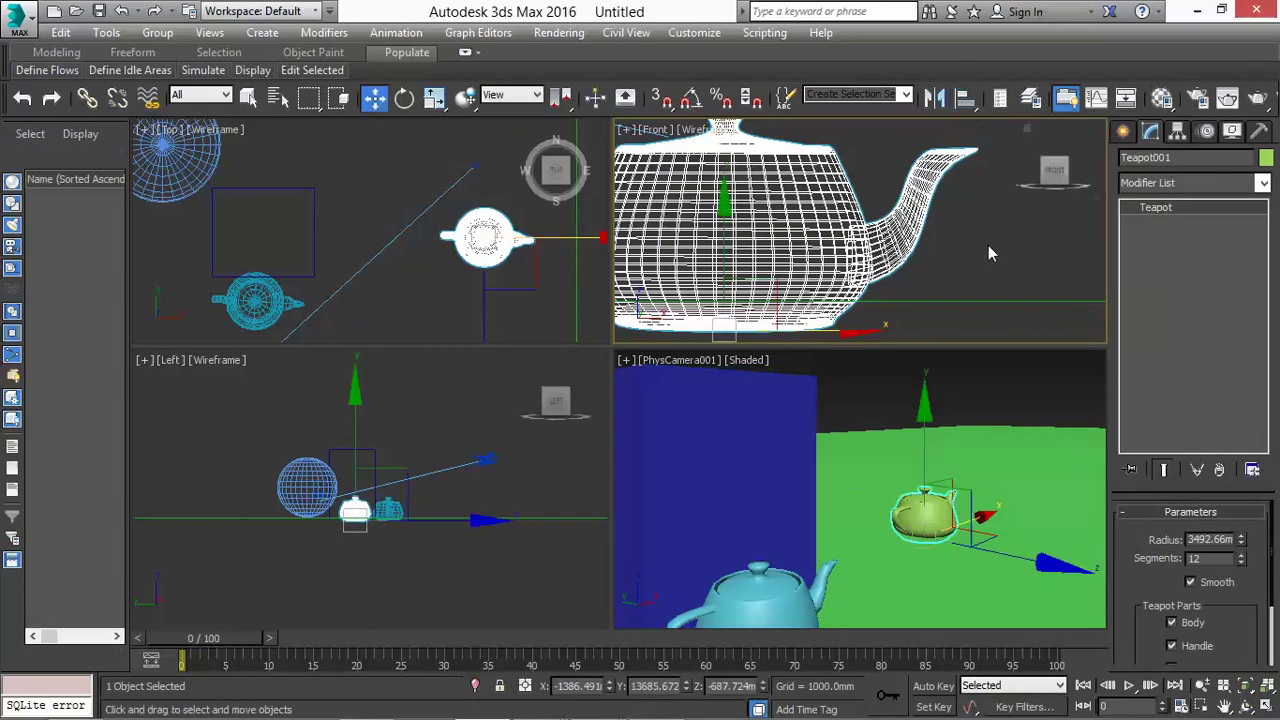
click(965, 97)
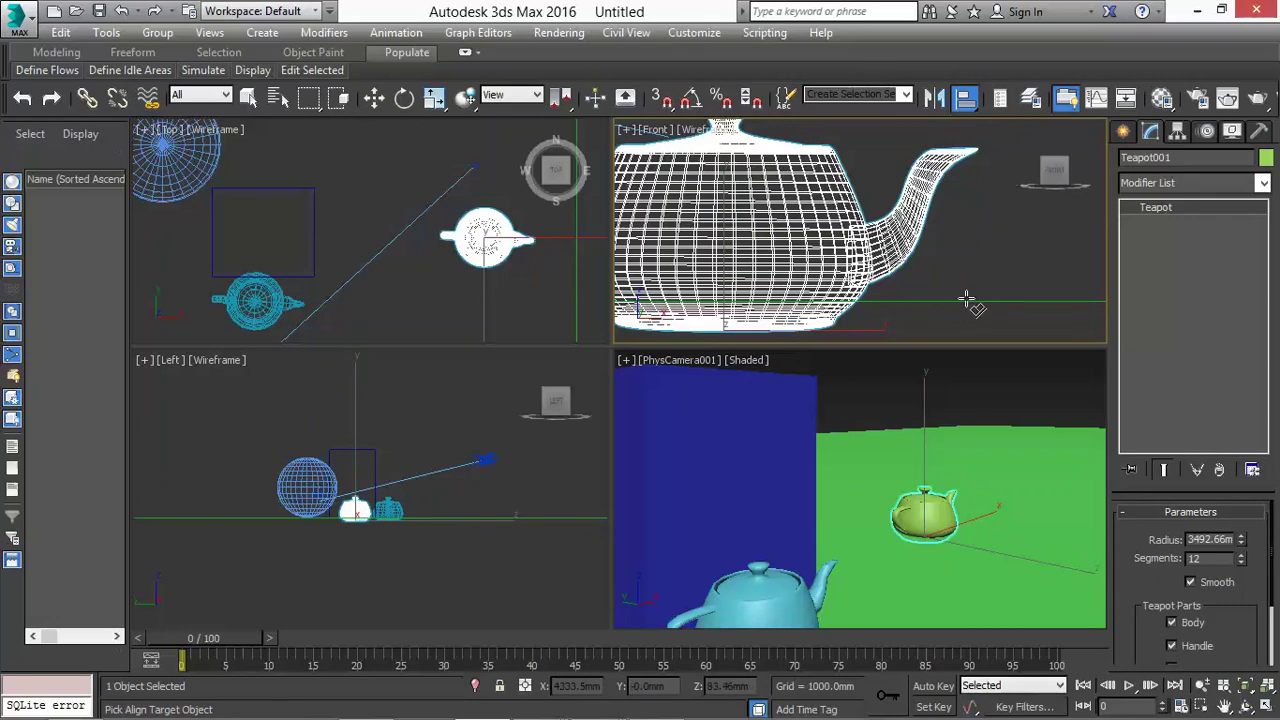
click(966, 303)
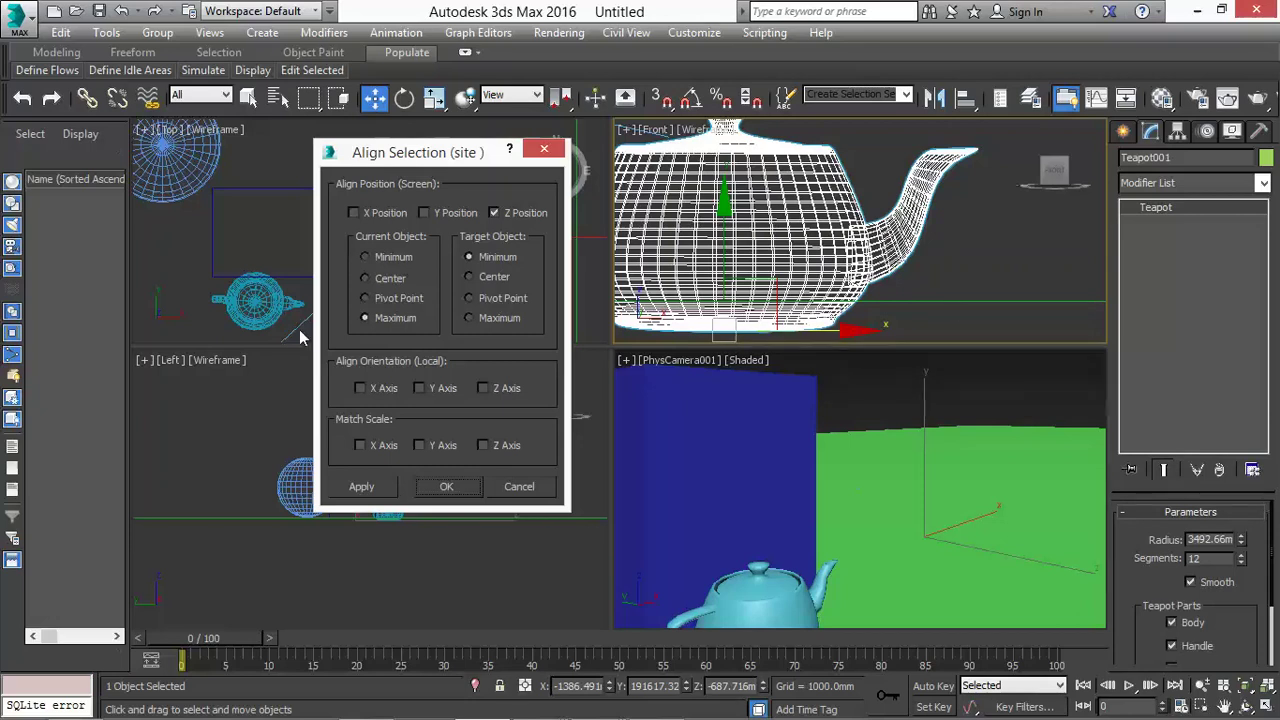
click(365, 257)
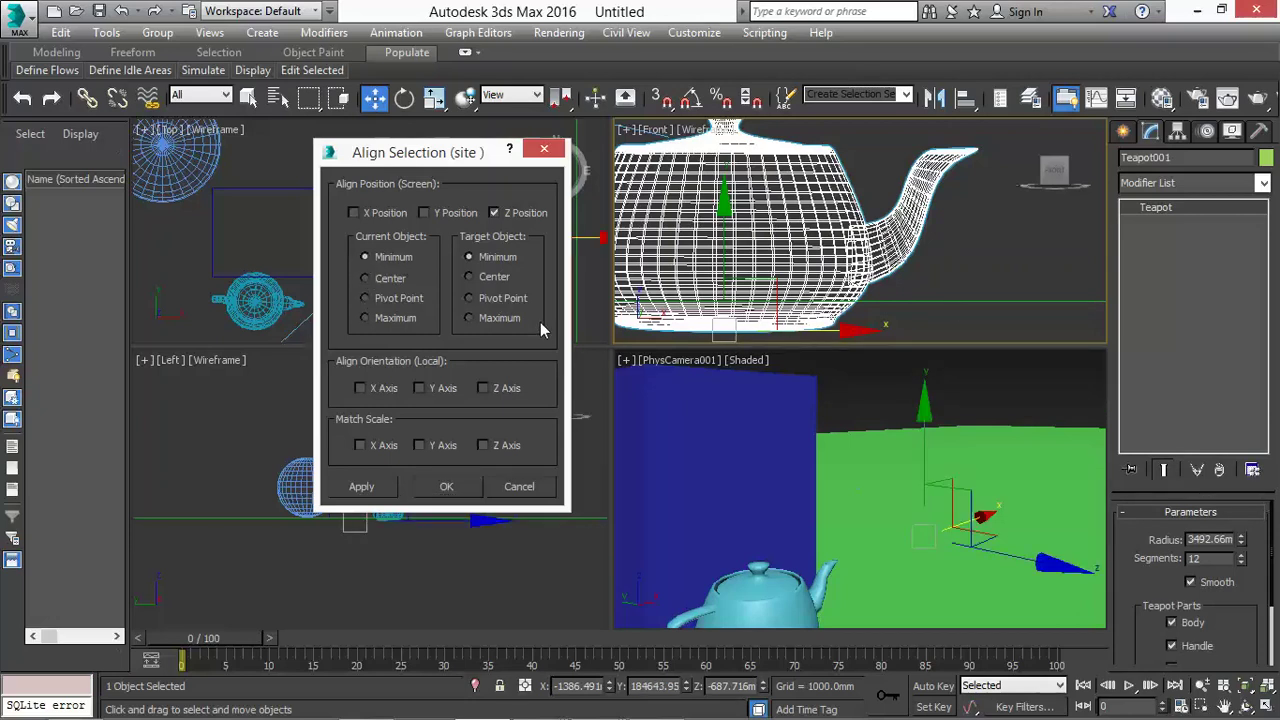
click(468, 318)
click(463, 482)
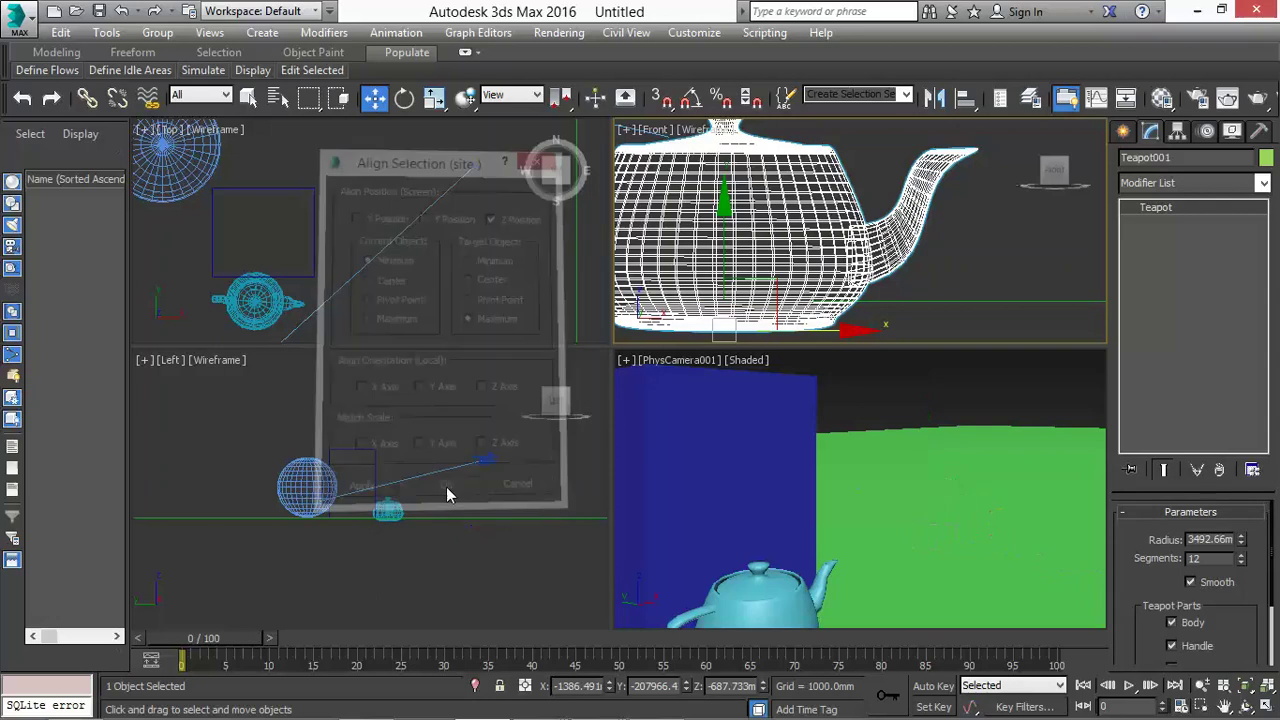
Step: Move the green teapot in the Front view to about X 2382 mm and raise it to about Z -303 mm
scroll(890, 331, down, 4)
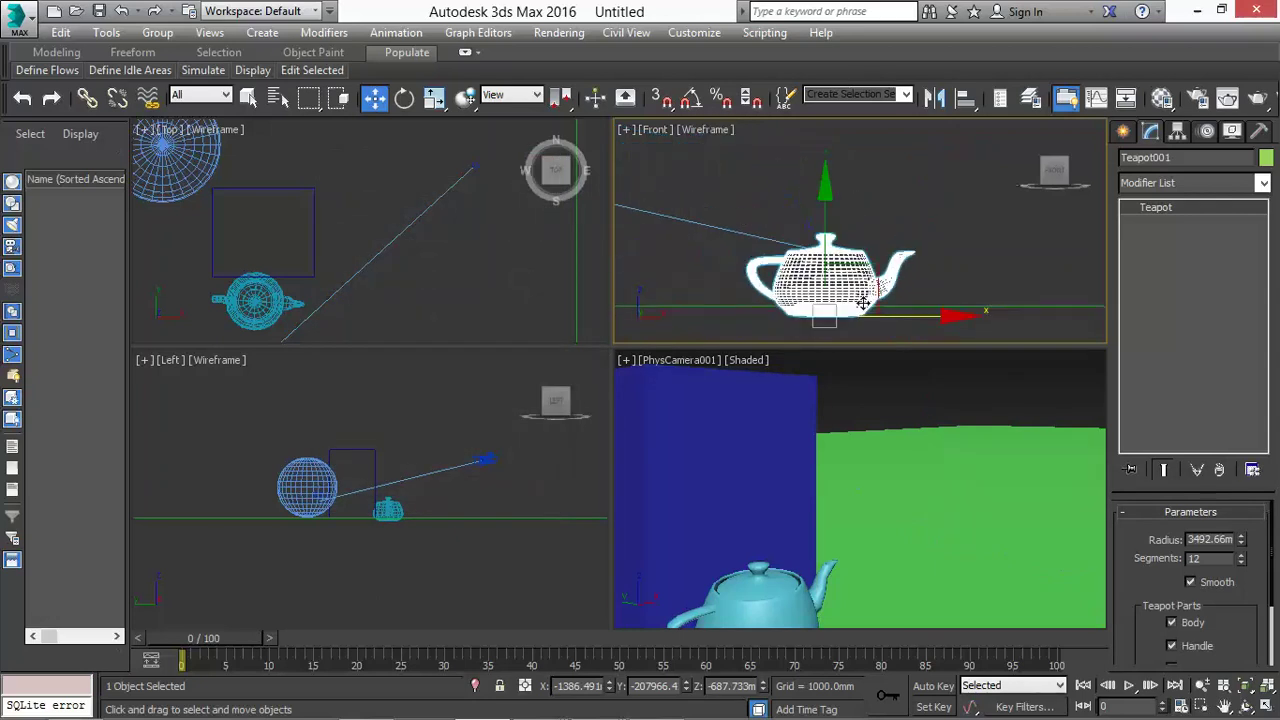
middle_drag(796, 270, 864, 275)
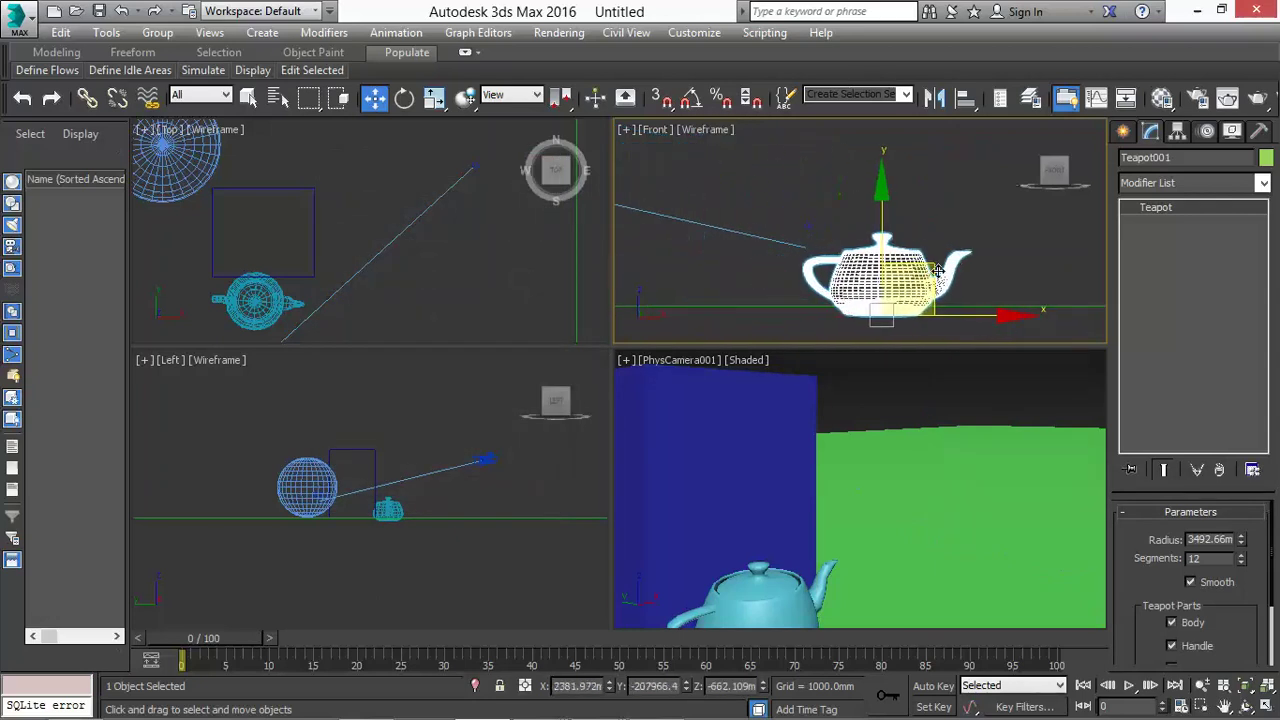
scroll(864, 275, up, 3)
scroll(864, 275, down, 2)
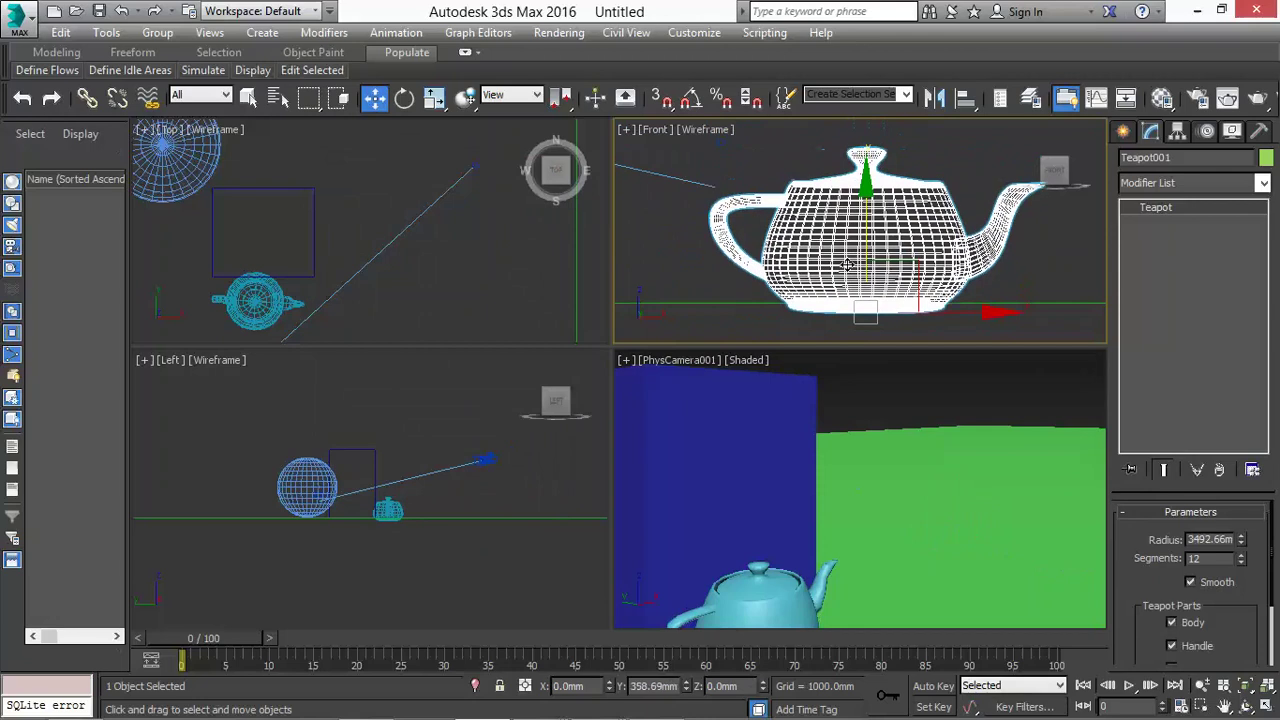
scroll(760, 303, down, 3)
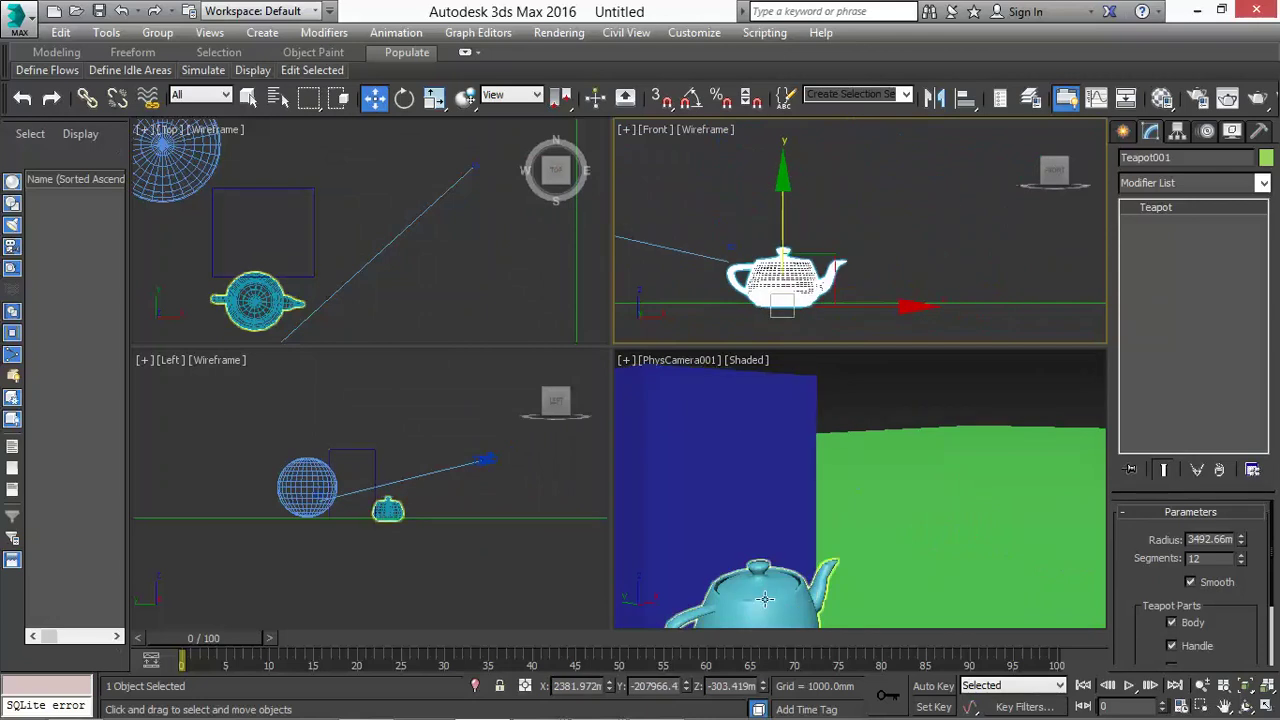
Step: Move the cyan teapot along the X axis to about 13828 mm, past the green teapot in the Front view
click(836, 612)
click(836, 614)
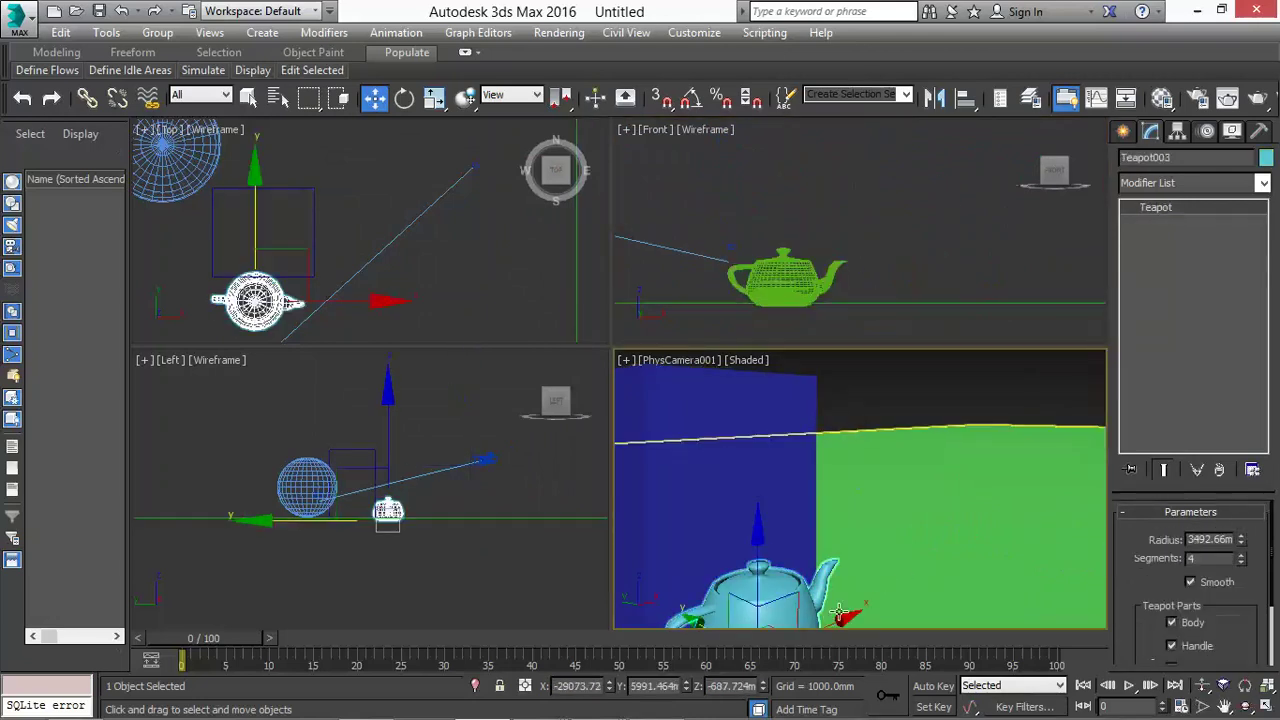
drag(834, 618, 1014, 516)
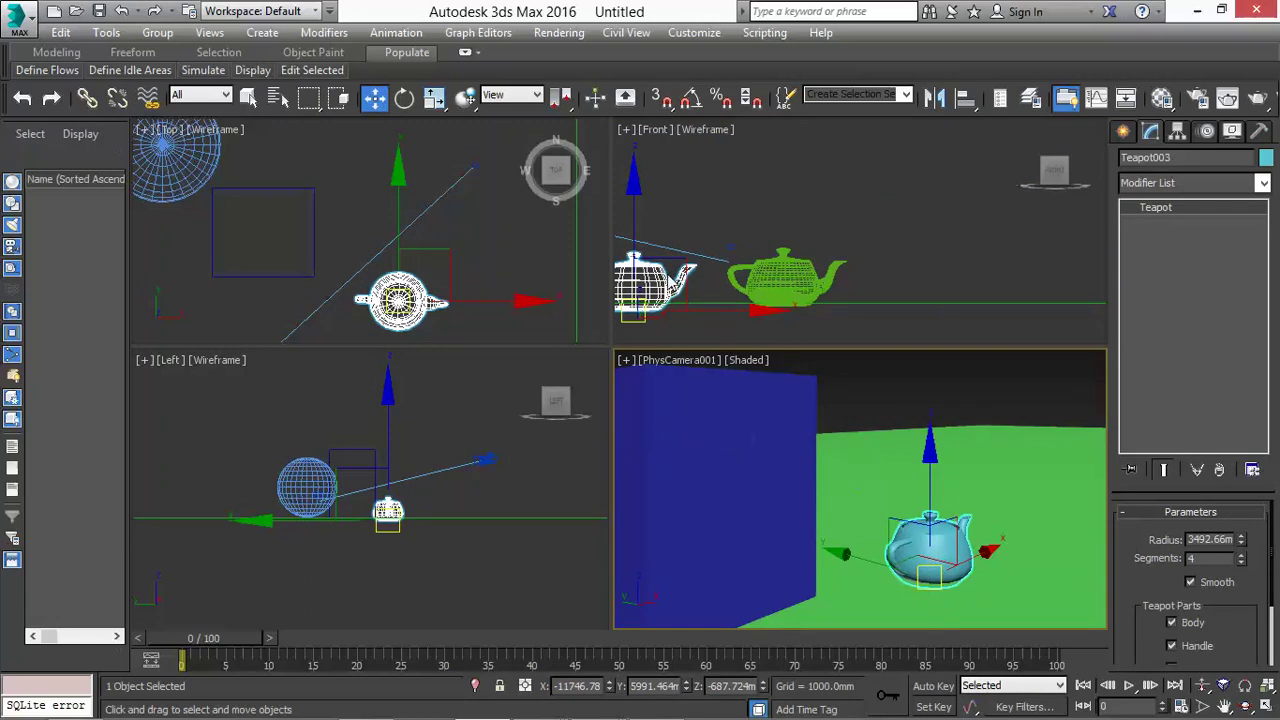
click(679, 291)
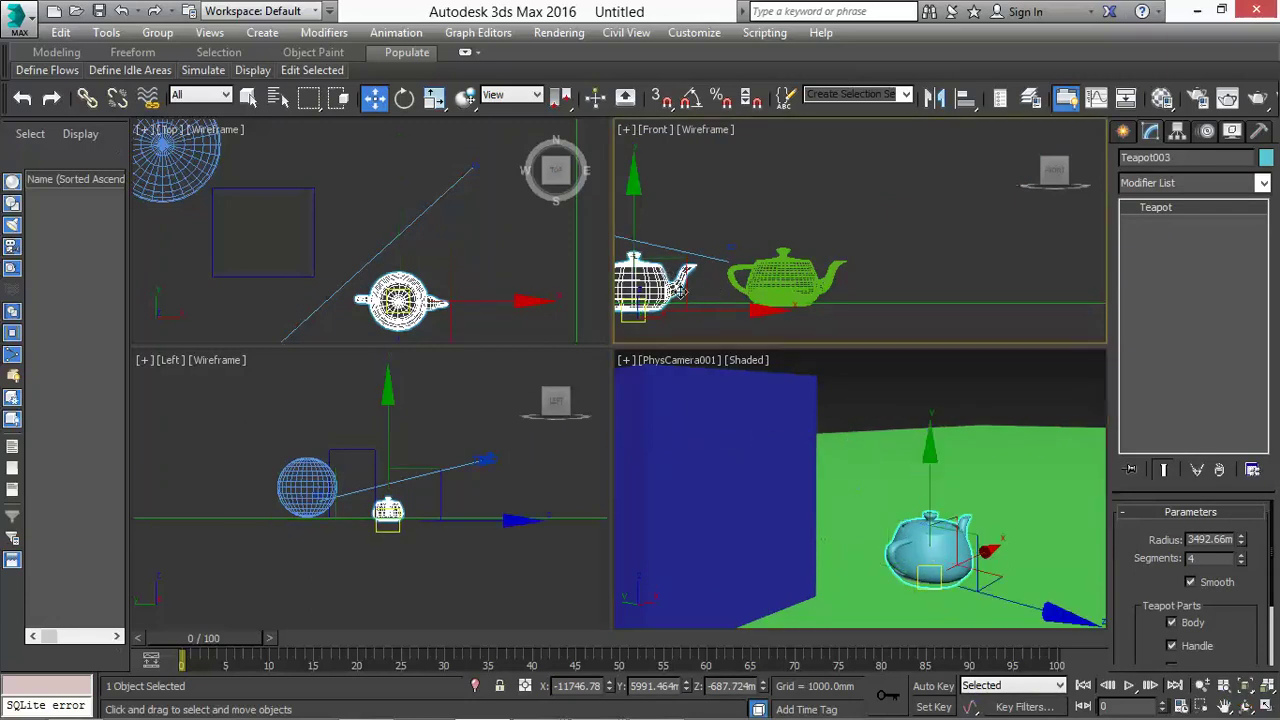
drag(700, 308, 946, 309)
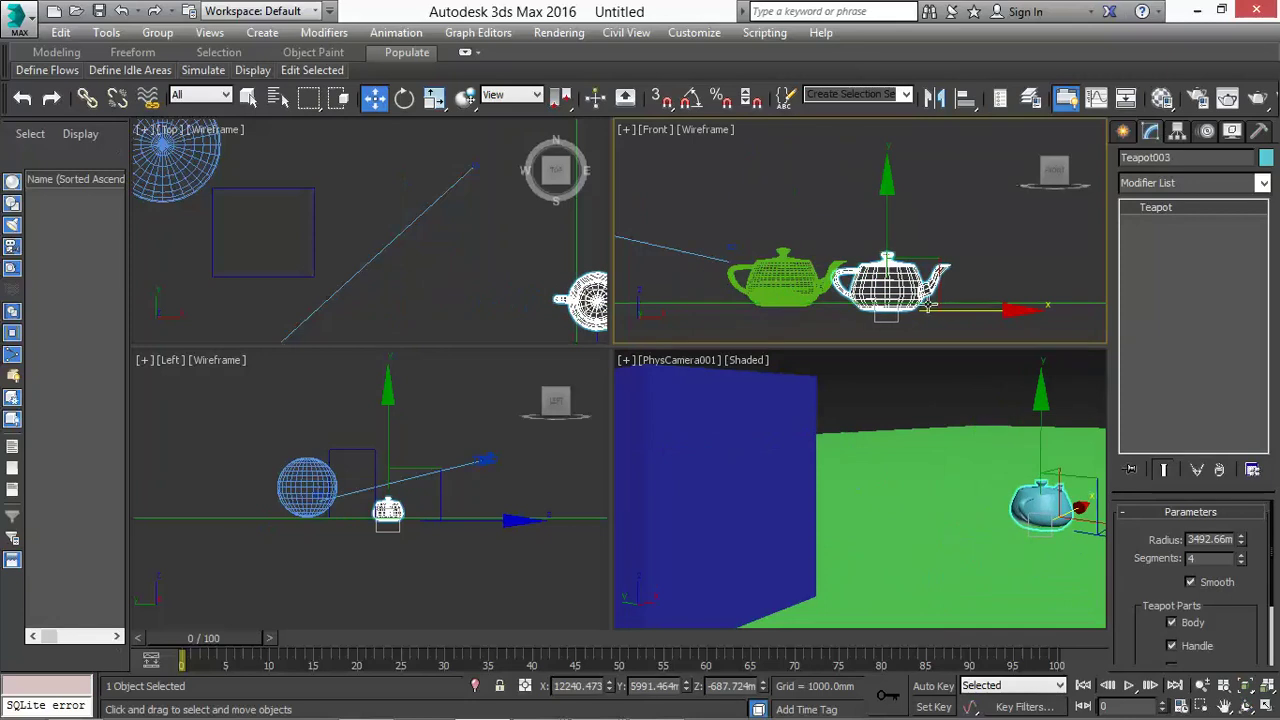
scroll(900, 307, up, 5)
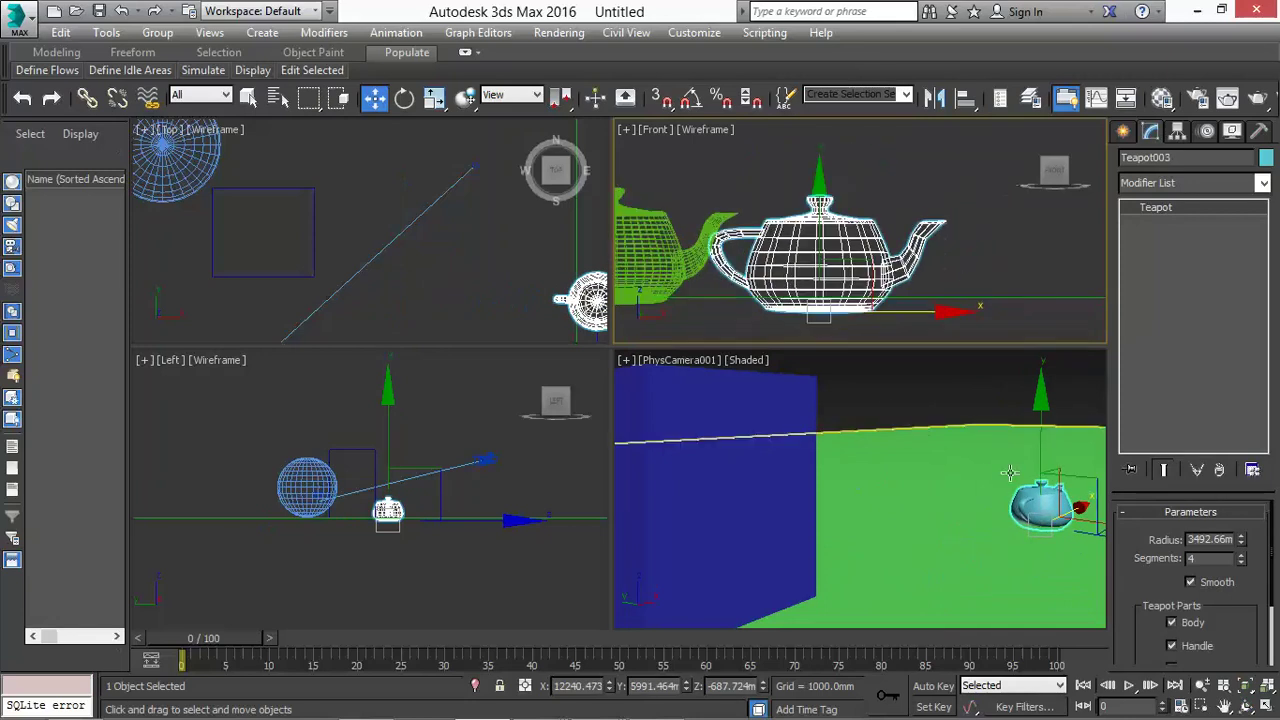
mouse_move(1077, 511)
mouse_down()
mouse_move(1002, 510)
mouse_move(996, 524)
mouse_move(1083, 513)
mouse_up()
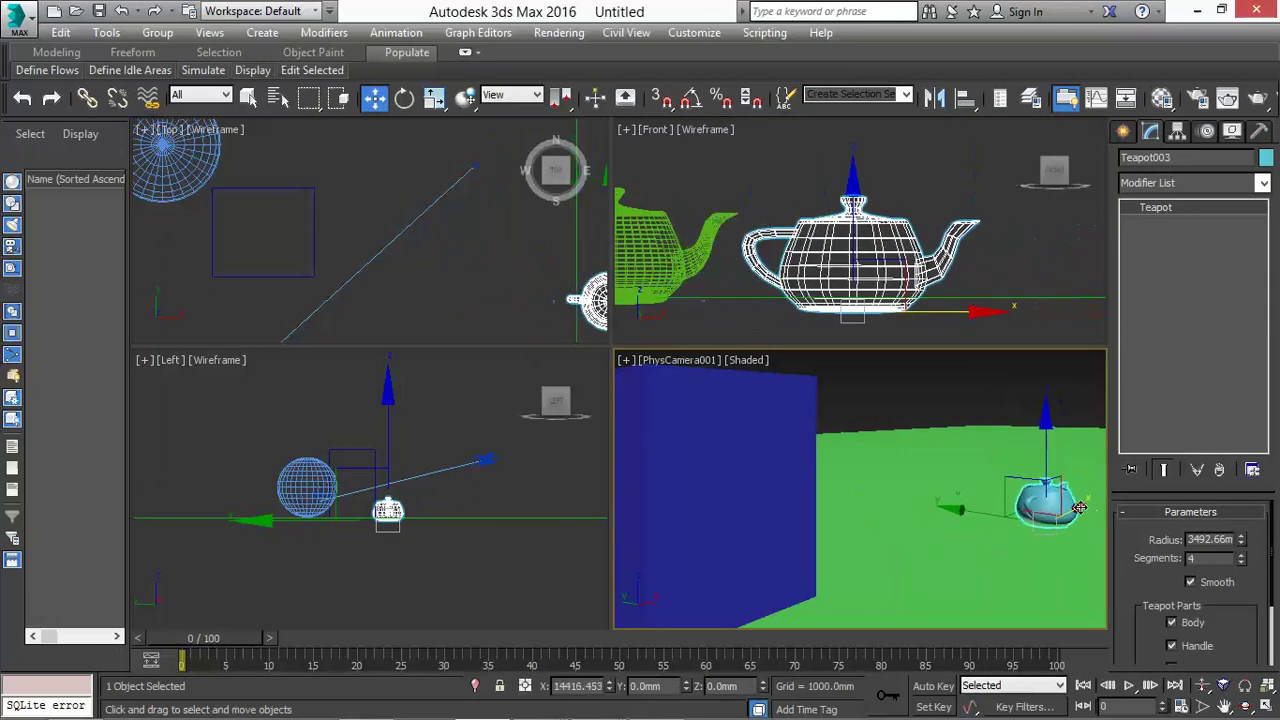
Step: Align the cyan teapot to the ground from the camera view, using Z Position with its Minimum matched to the target's Maximum
click(964, 100)
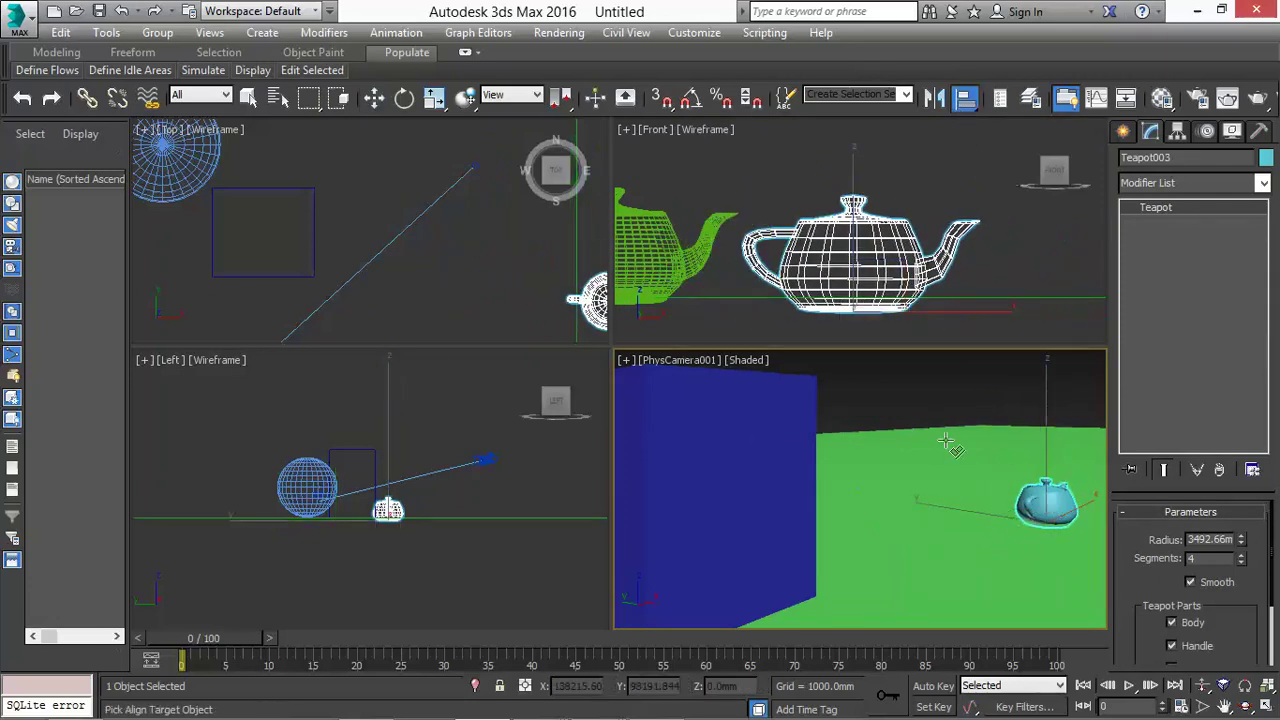
click(950, 449)
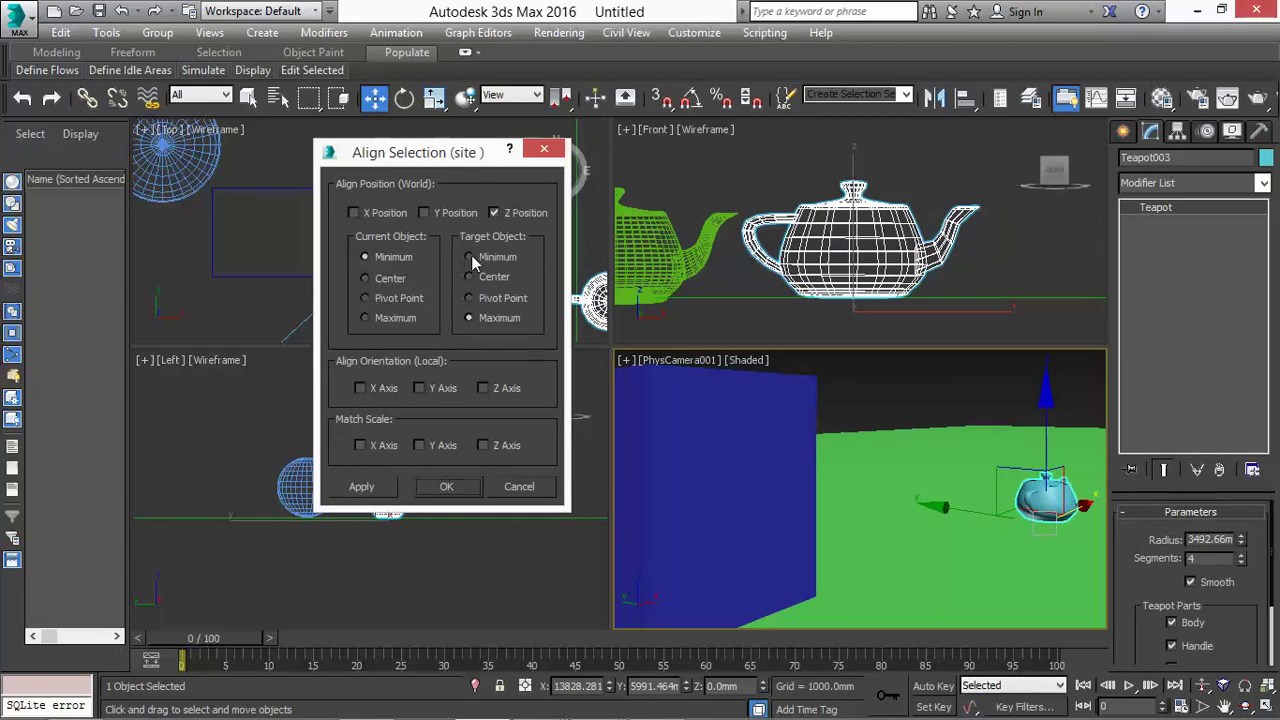
click(447, 487)
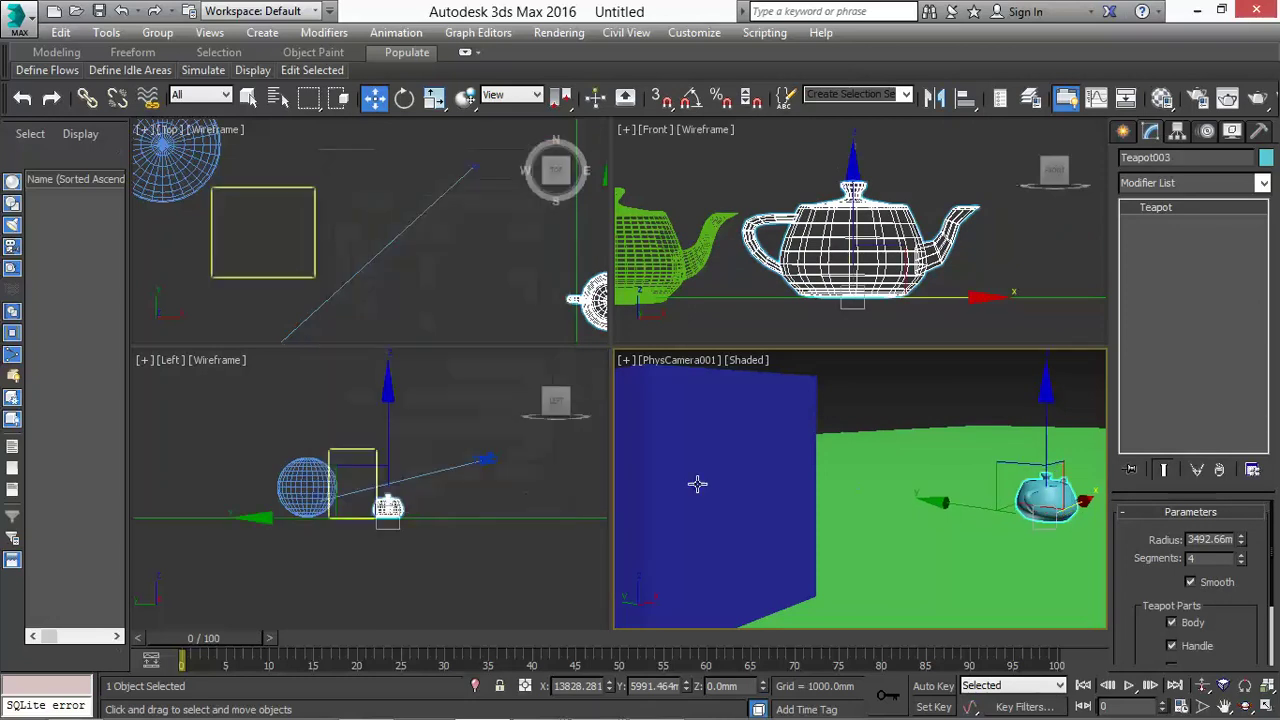
Step: Select the green teapot in the Front view and align it to the ground in Z Position, Minimum to Maximum
middle_click(698, 330)
click(699, 330)
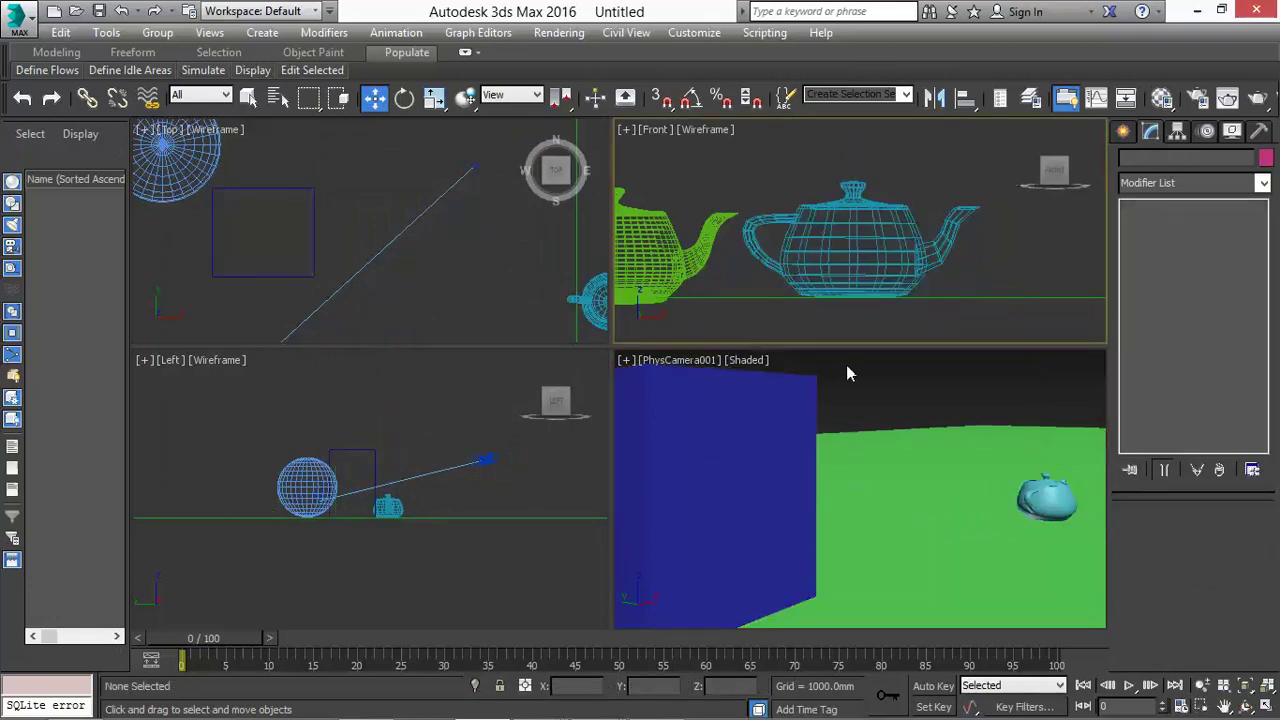
scroll(910, 302, down, 2)
click(697, 276)
scroll(633, 279, up, 2)
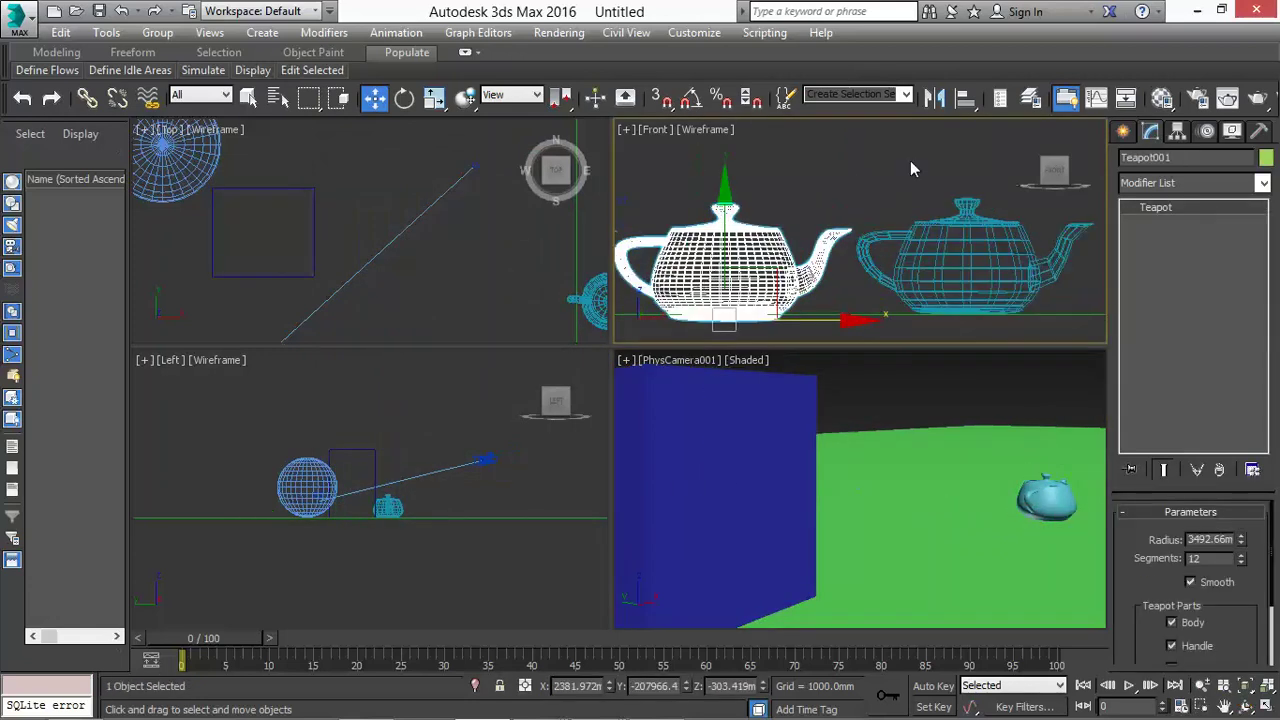
click(966, 104)
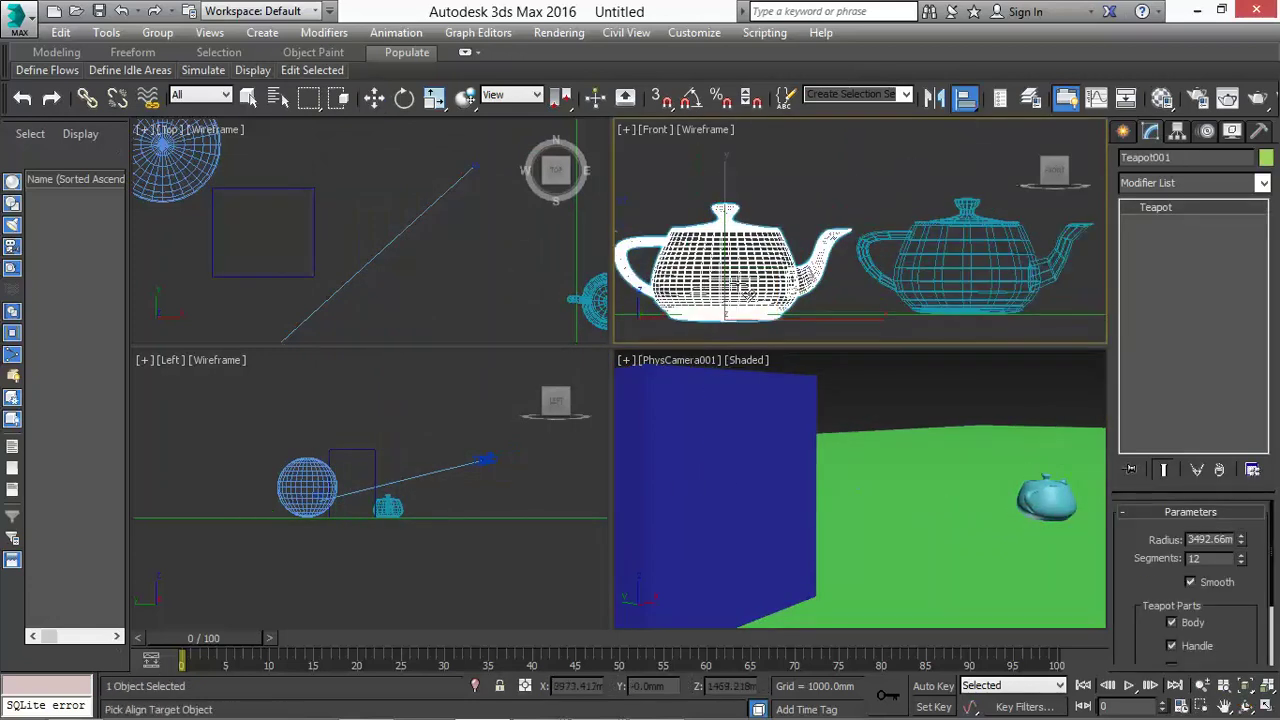
click(845, 325)
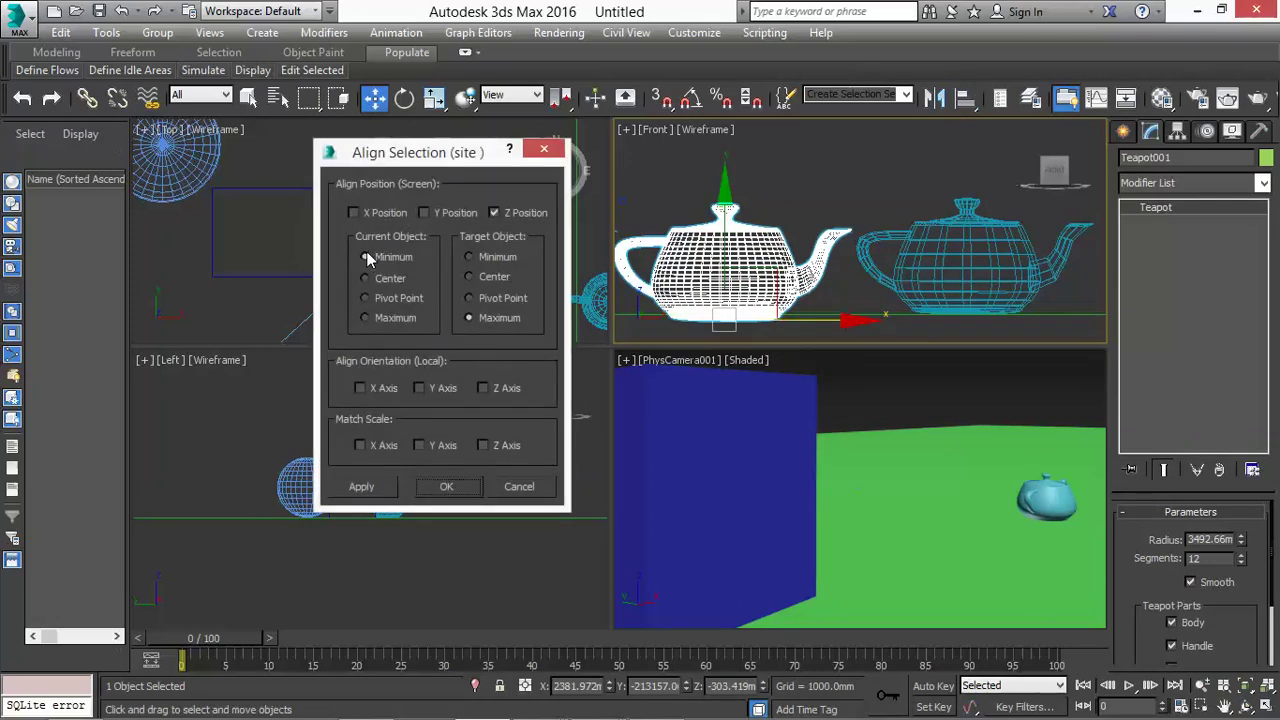
click(425, 487)
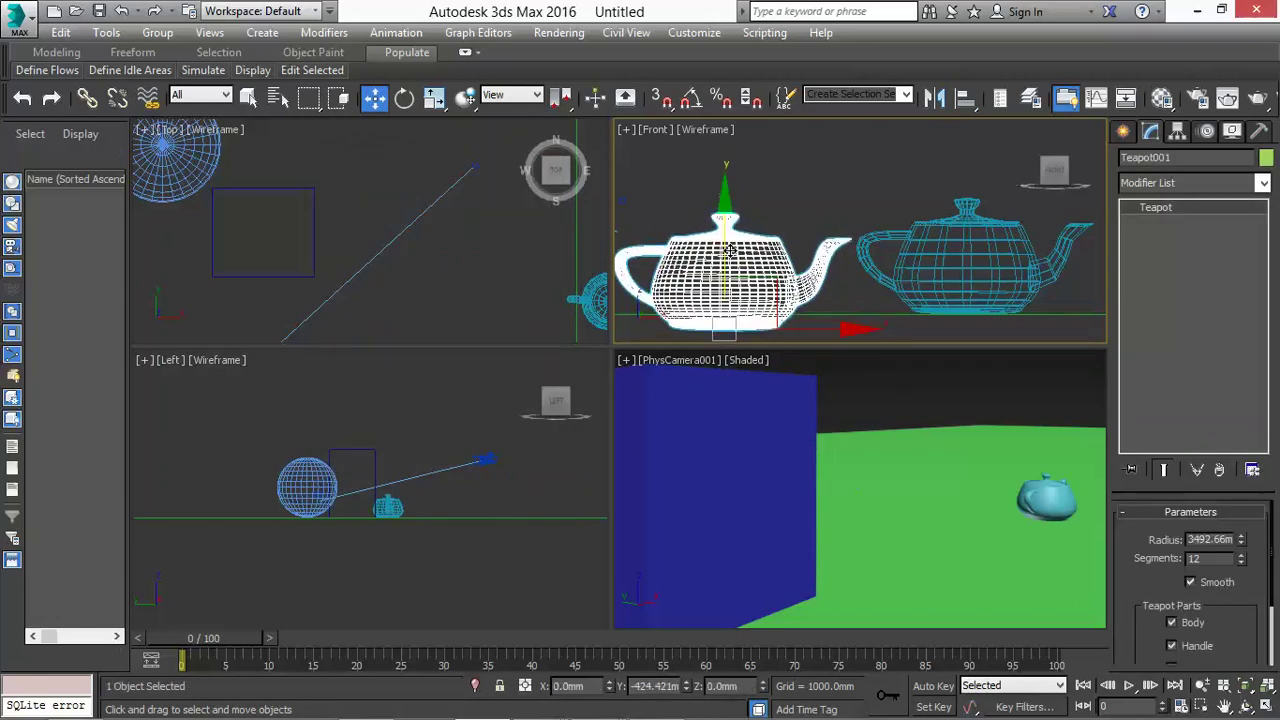
Step: Run Align once more on the green teapot in the Front view, with the ground as the target
scroll(745, 327, up, 2)
scroll(745, 327, up, 2)
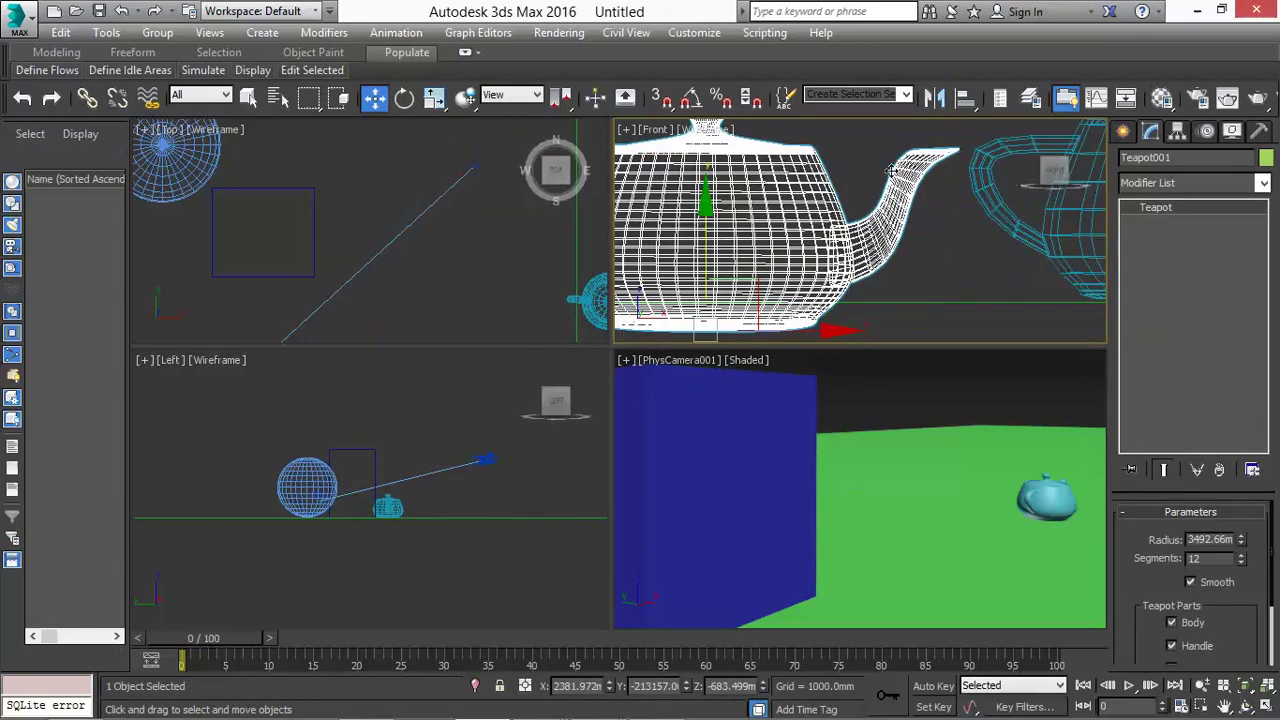
click(964, 106)
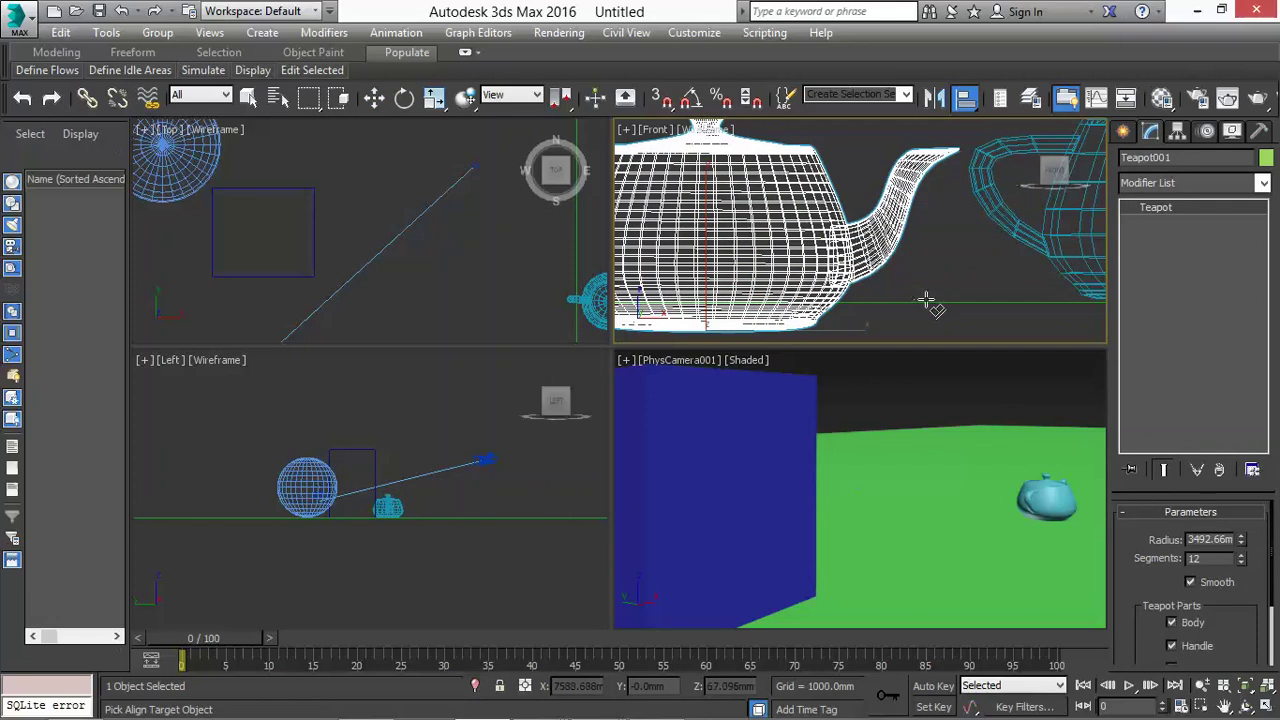
Step: Try to align the green teapot to the site plane in the front view, matching its Z-position minimum to the plane's maximum
click(926, 300)
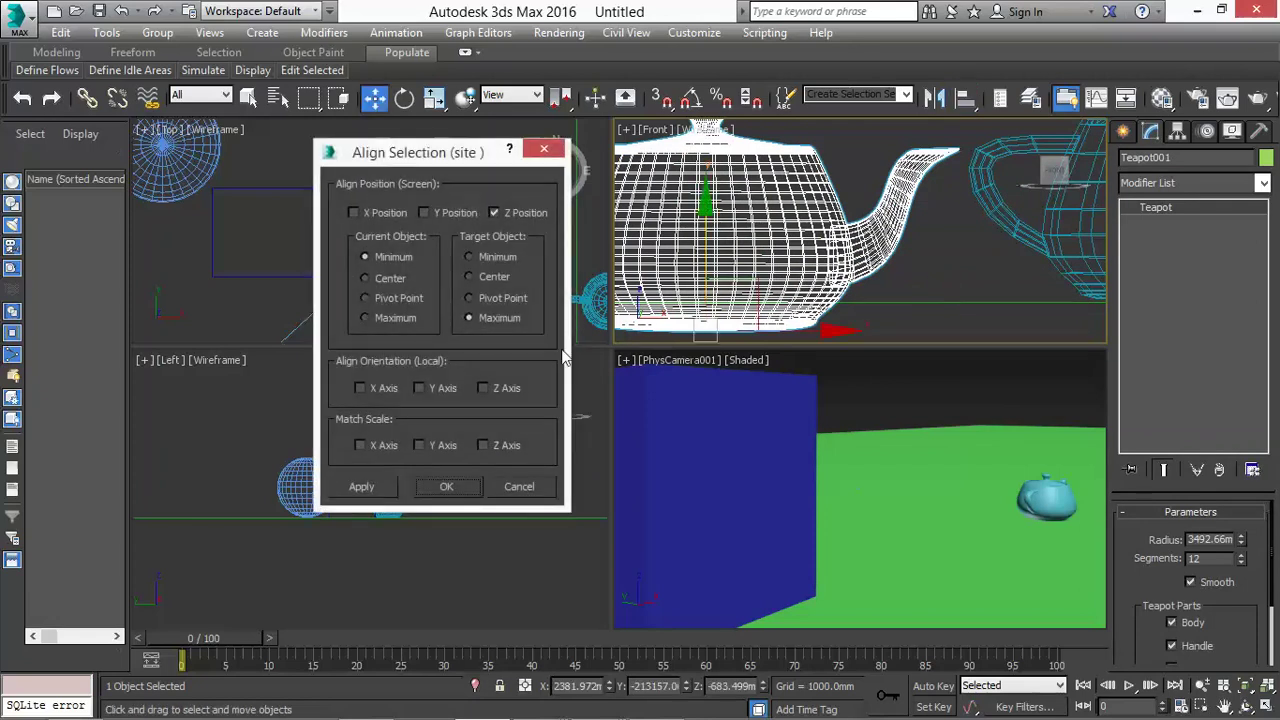
click(449, 486)
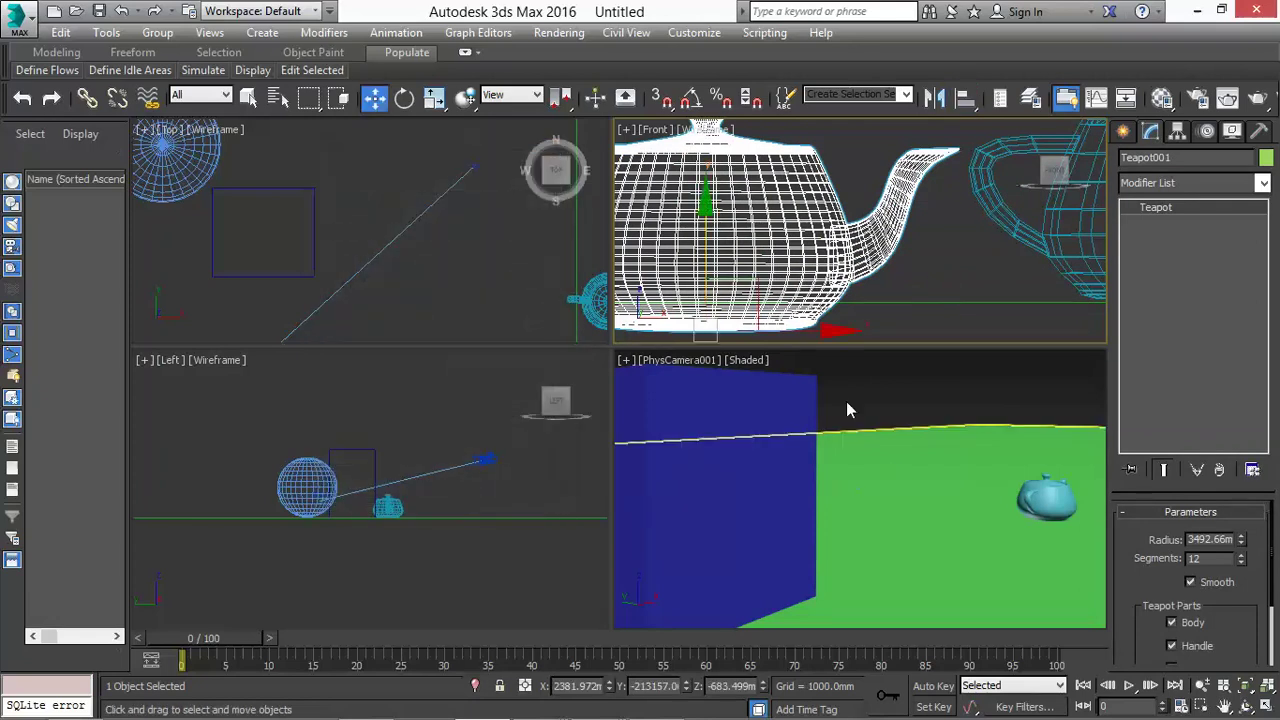
click(896, 405)
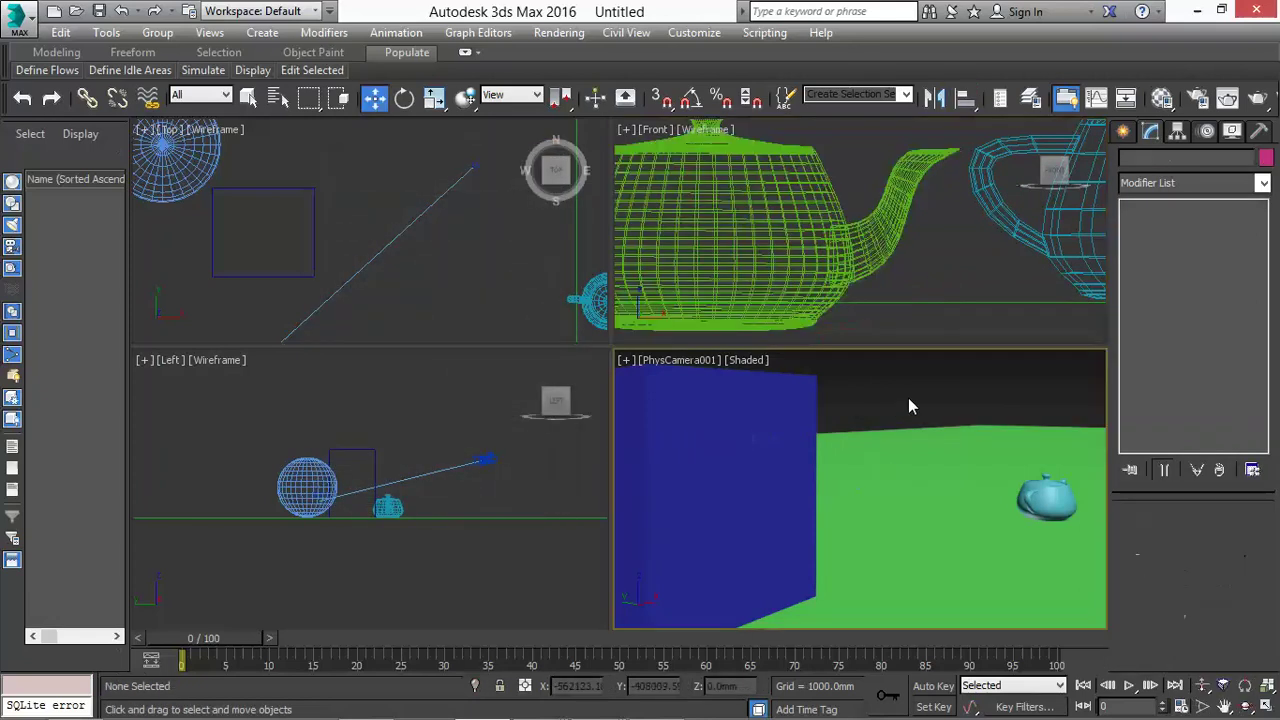
Step: Truck the physical camera sideways until the box is centred with part of the sphere beside it
click(854, 433)
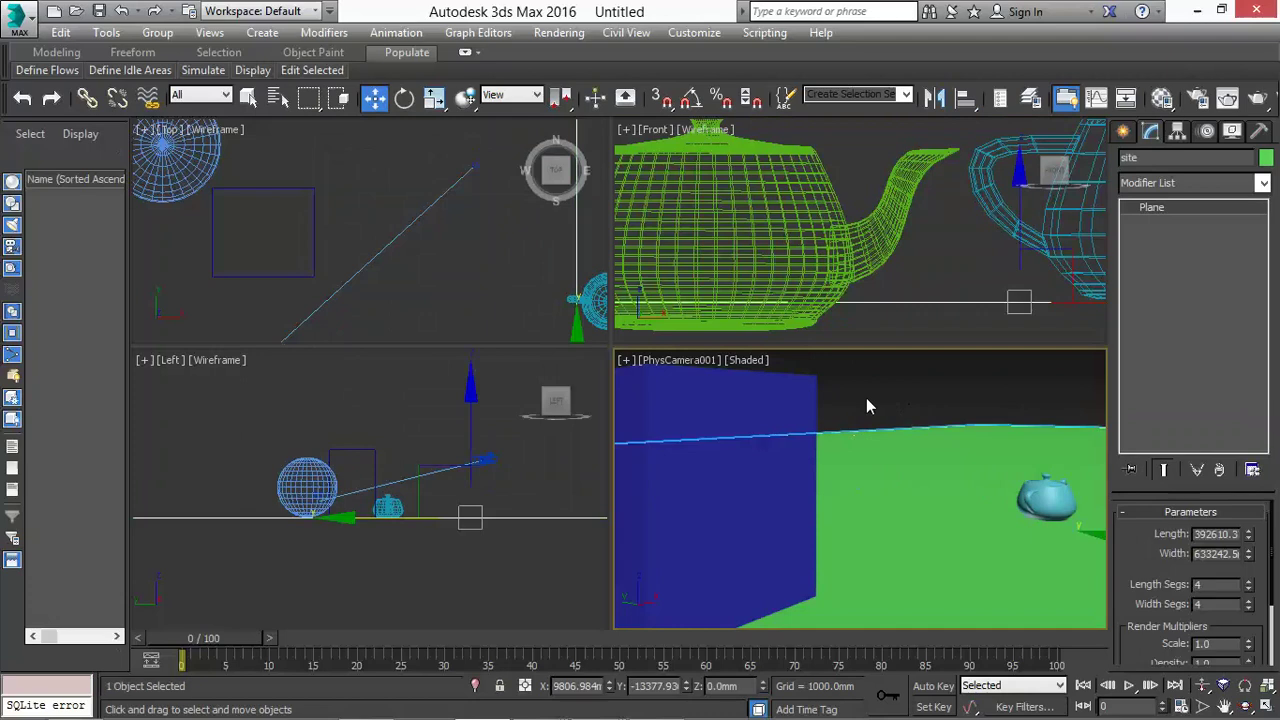
click(1224, 706)
drag(1000, 557, 778, 552)
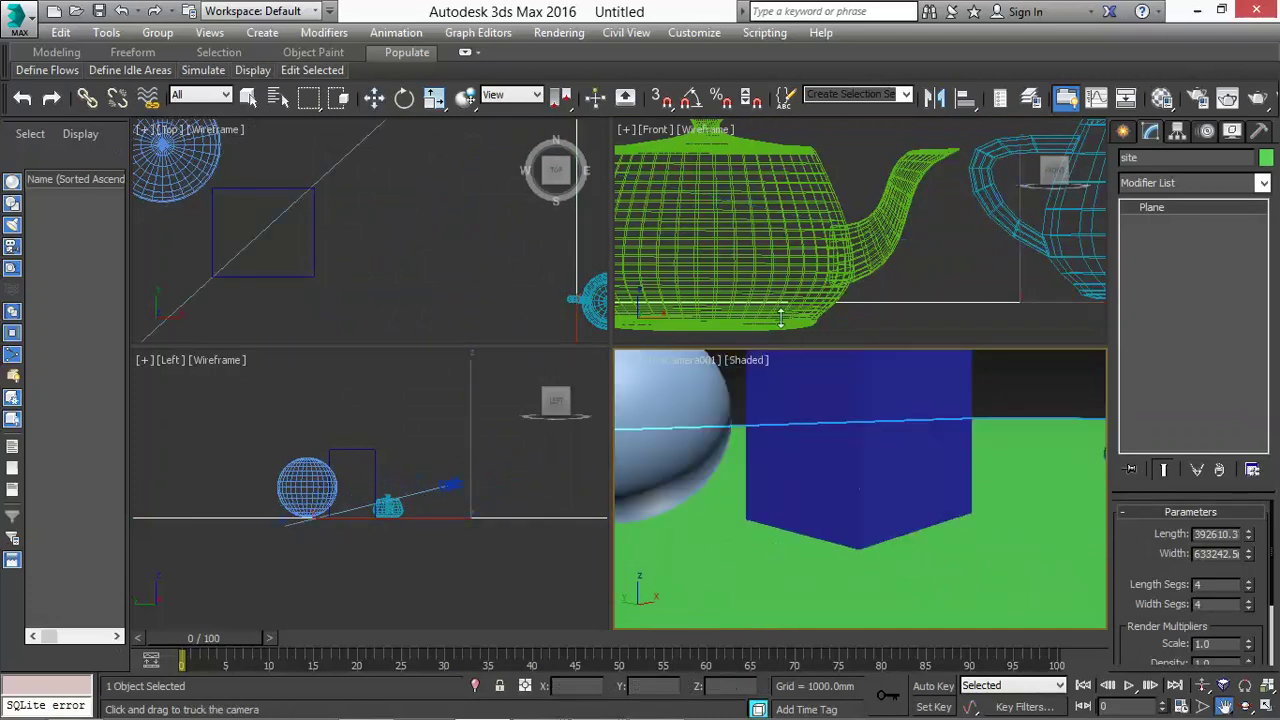
Step: Search the front and top views for the green teapot's location relative to the sphere, box and blue teapot
right_click(753, 284)
click(751, 280)
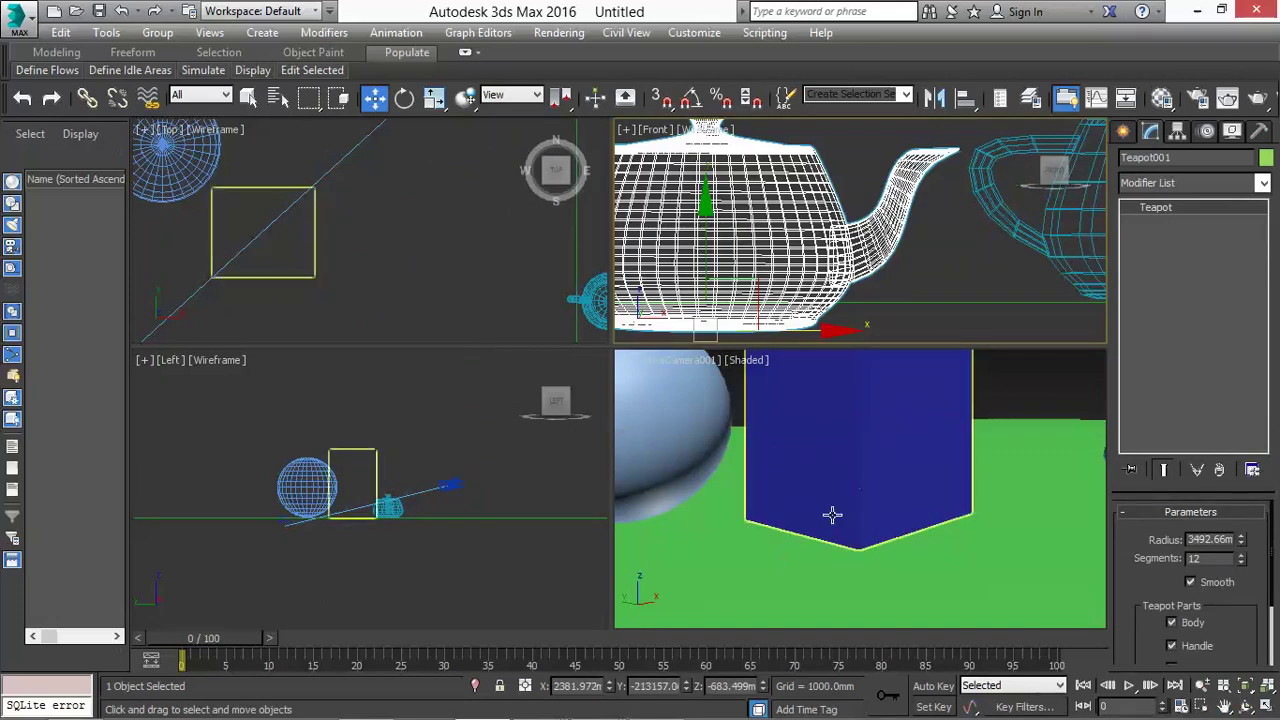
drag(776, 327, 904, 330)
click(394, 287)
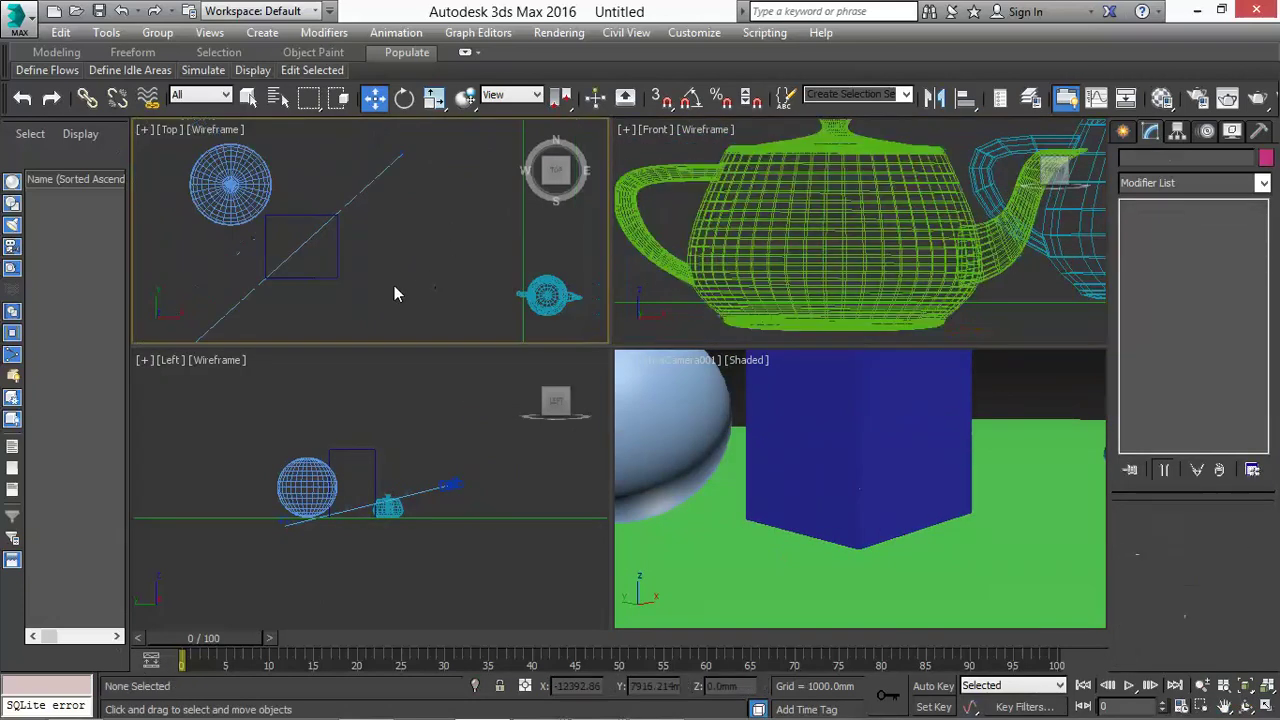
scroll(399, 272, down, 5)
scroll(446, 263, up, 3)
scroll(447, 267, up, 3)
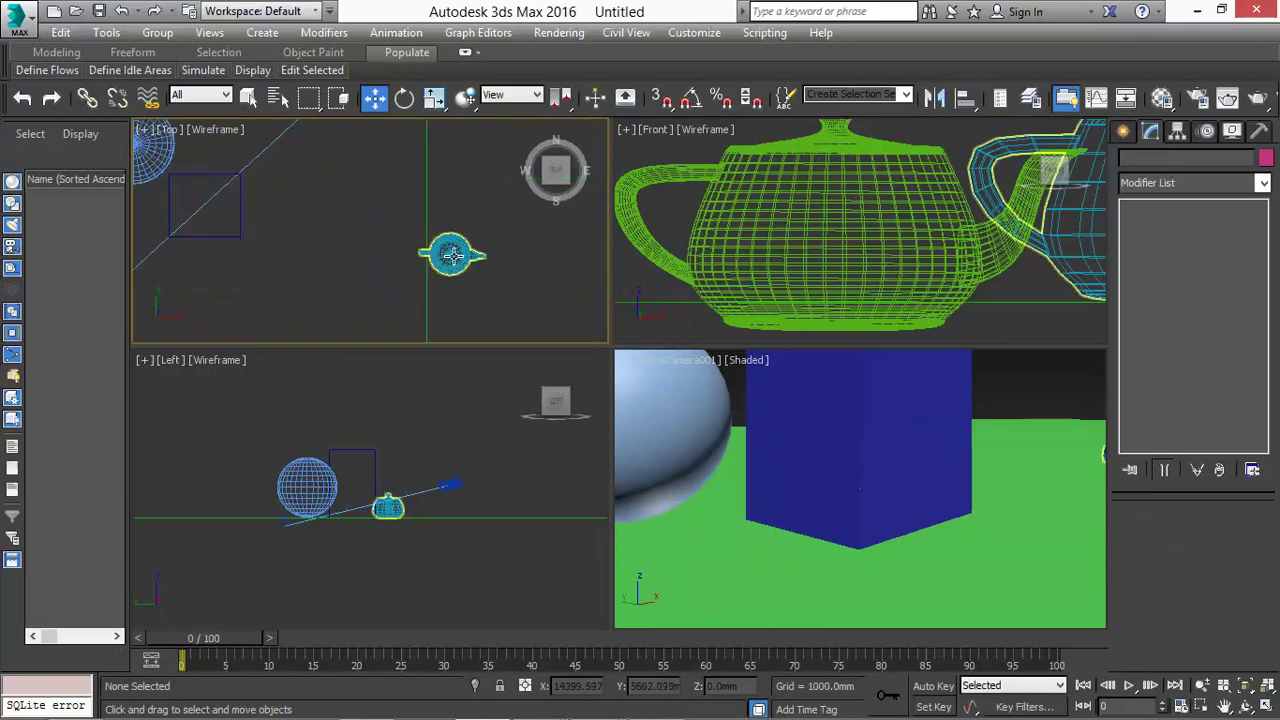
click(450, 260)
scroll(420, 277, down, 3)
scroll(522, 265, down, 3)
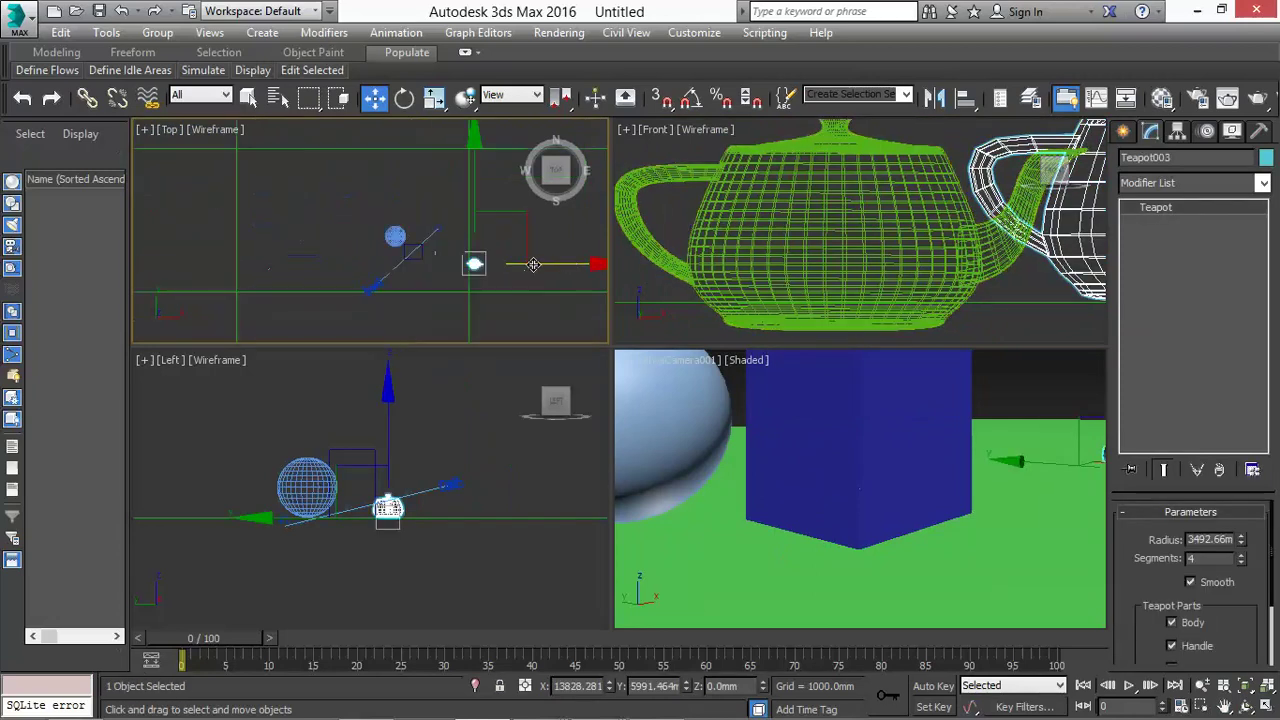
click(762, 265)
scroll(459, 260, down, 2)
click(459, 260)
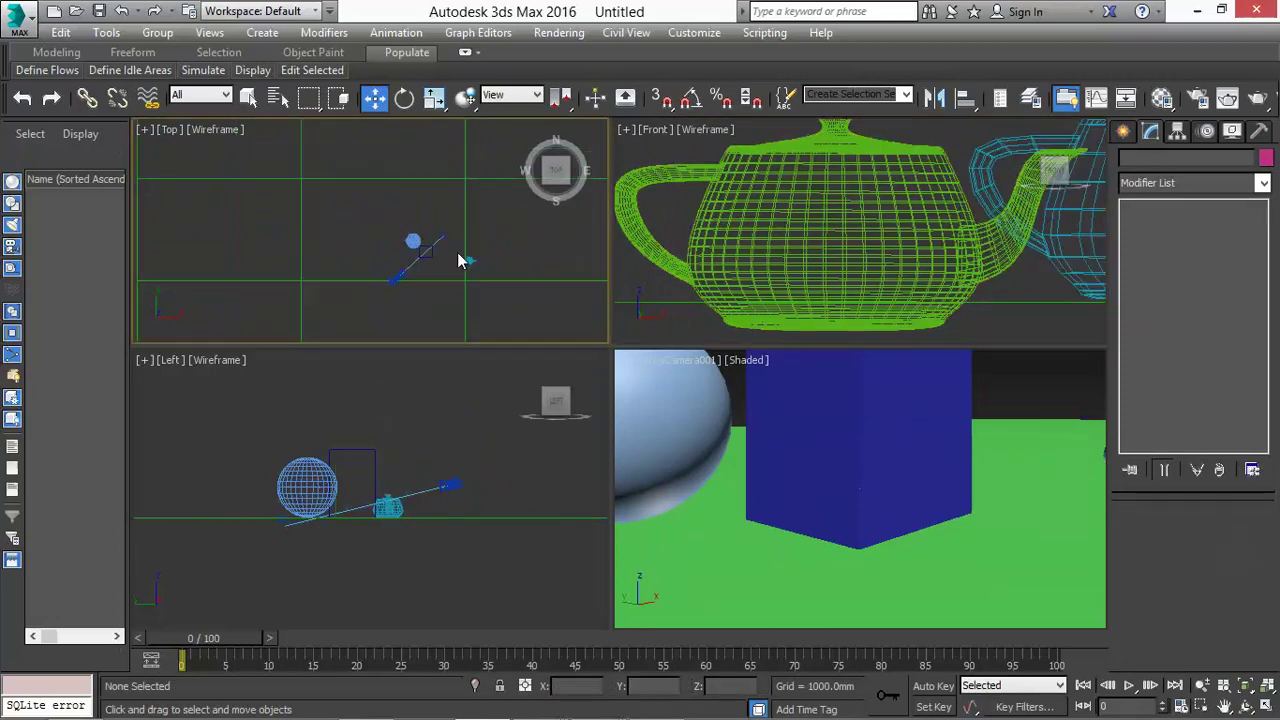
scroll(459, 260, up, 2)
scroll(394, 249, up, 2)
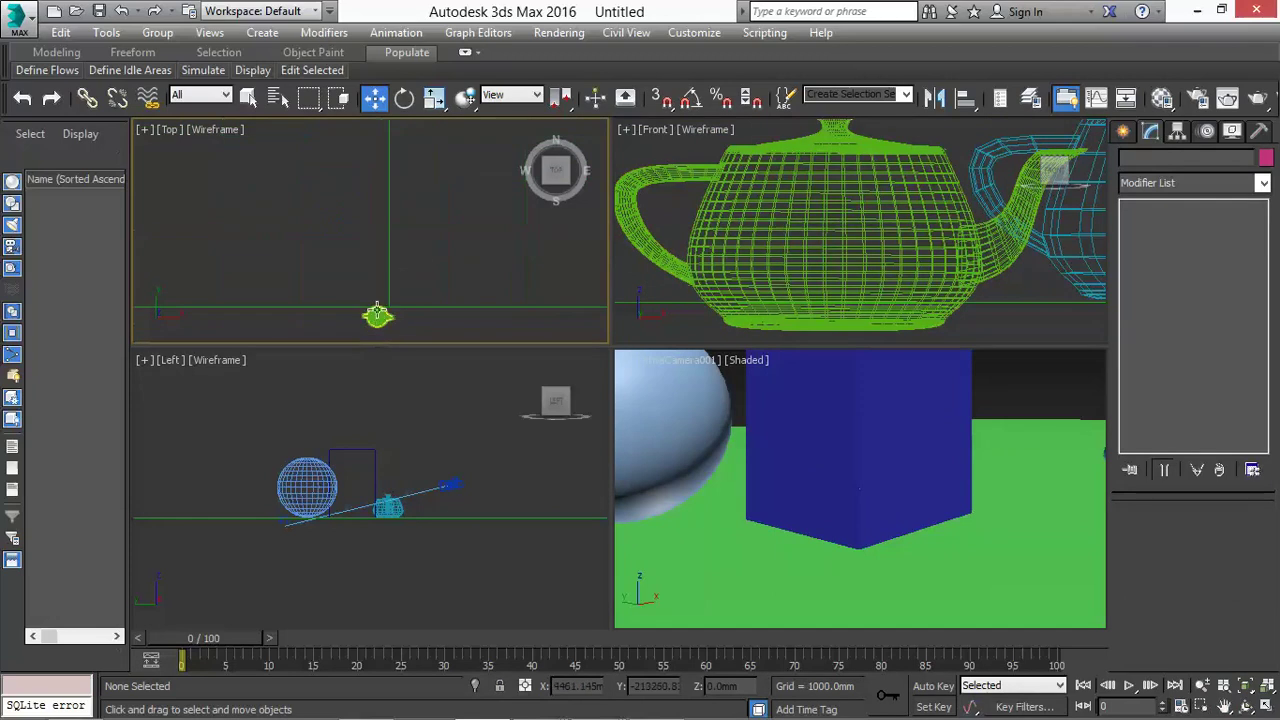
Step: Move the green teapot along positive Y in the top view until it is near the box and blue teapot
click(377, 317)
scroll(423, 360, down, 4)
drag(377, 254, 376, 181)
scroll(420, 314, down, 2)
scroll(426, 384, down, 4)
scroll(408, 240, up, 3)
scroll(466, 317, down, 4)
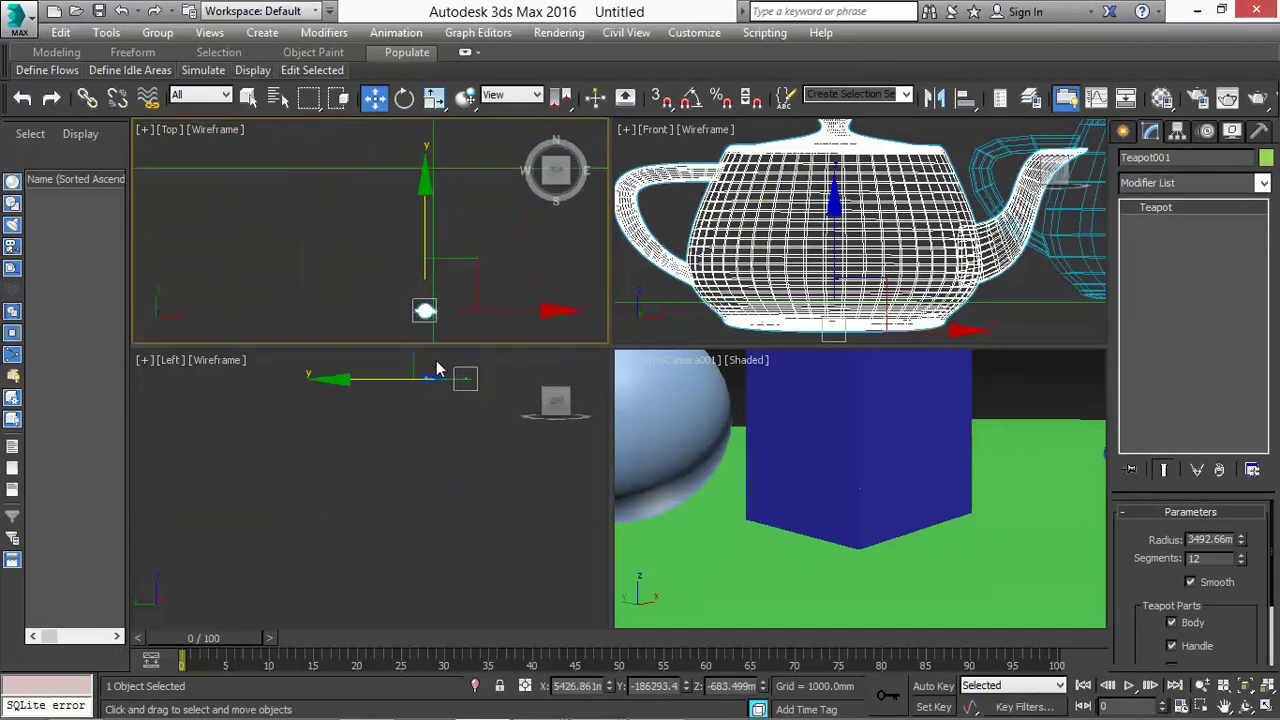
drag(426, 267, 487, 130)
scroll(435, 312, down, 4)
scroll(433, 353, down, 2)
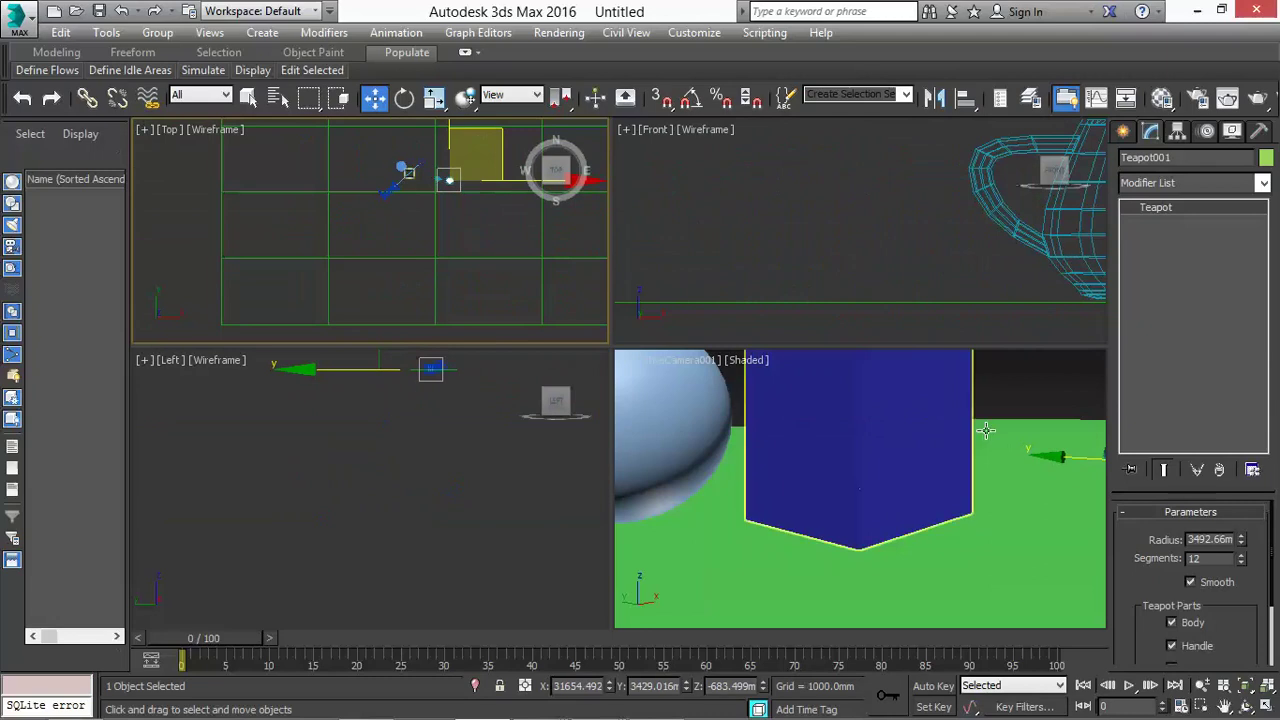
Step: Adjust the green teapot's X and Y position in the camera view so it sits behind the box's edge
drag(1073, 456, 930, 422)
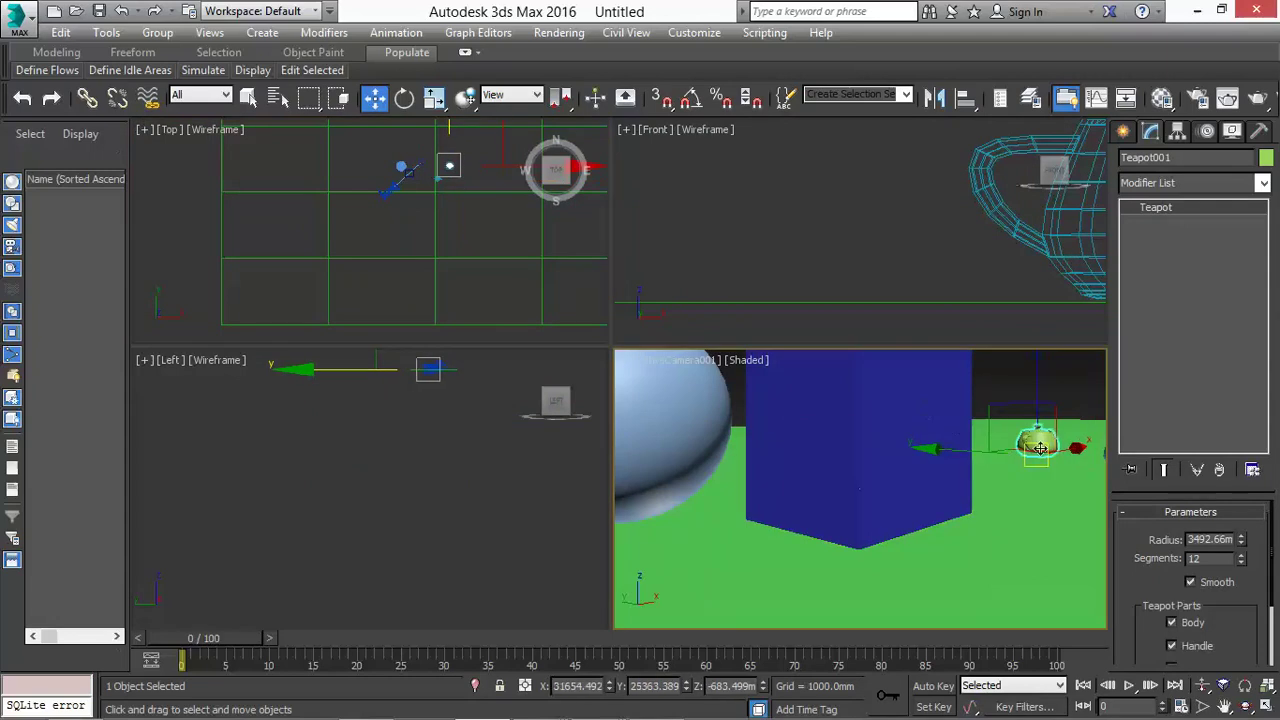
drag(1040, 450, 991, 490)
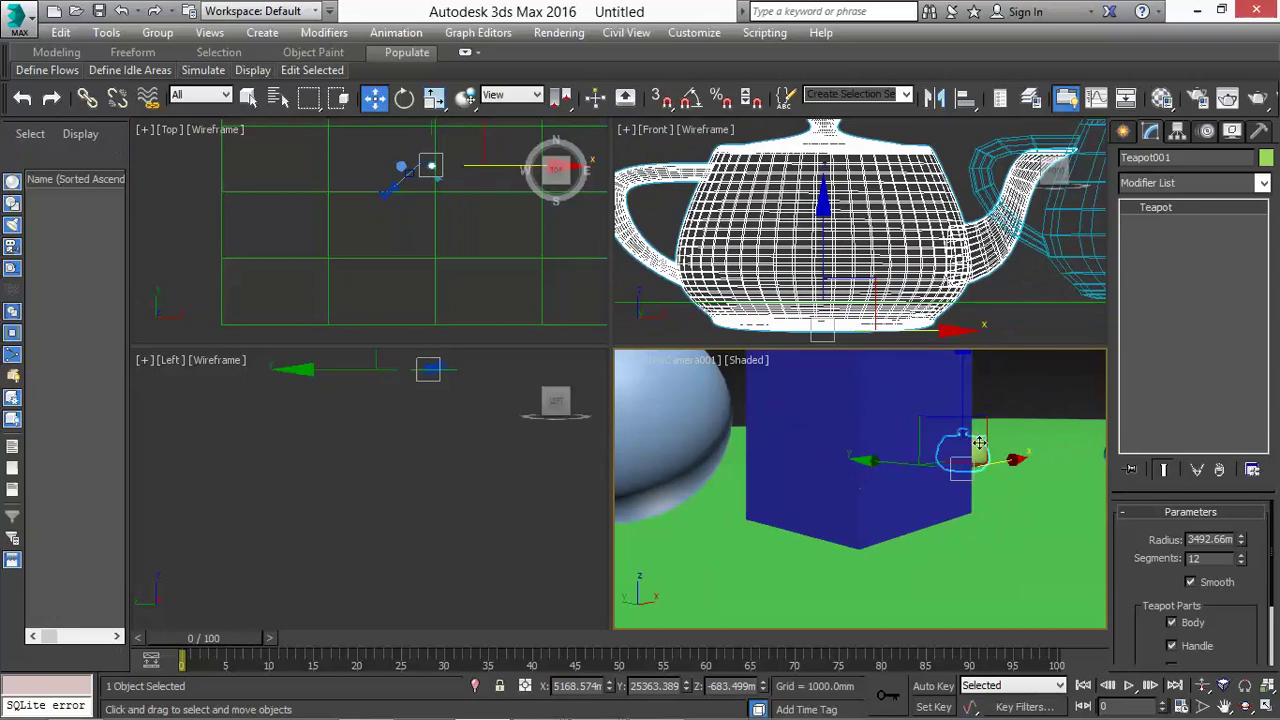
drag(994, 464, 1019, 462)
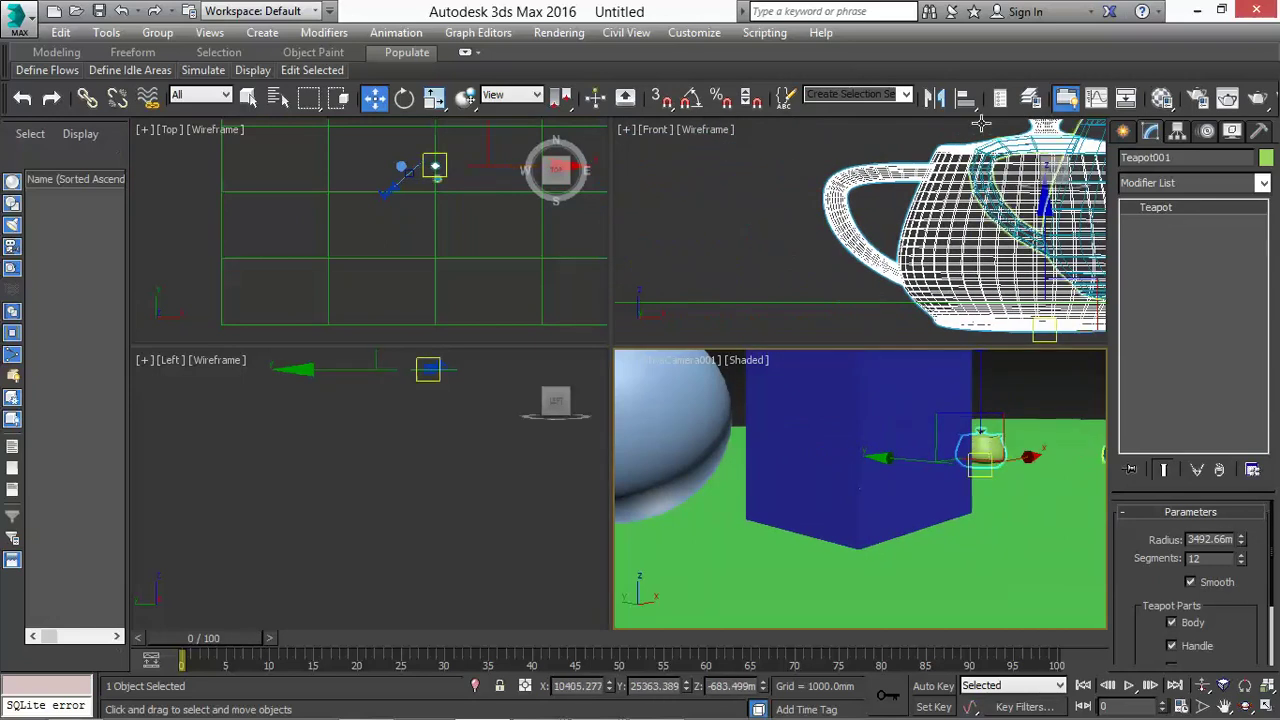
Step: Align the green teapot to the site plane in world Z only, current object minimum to target object maximum
click(965, 99)
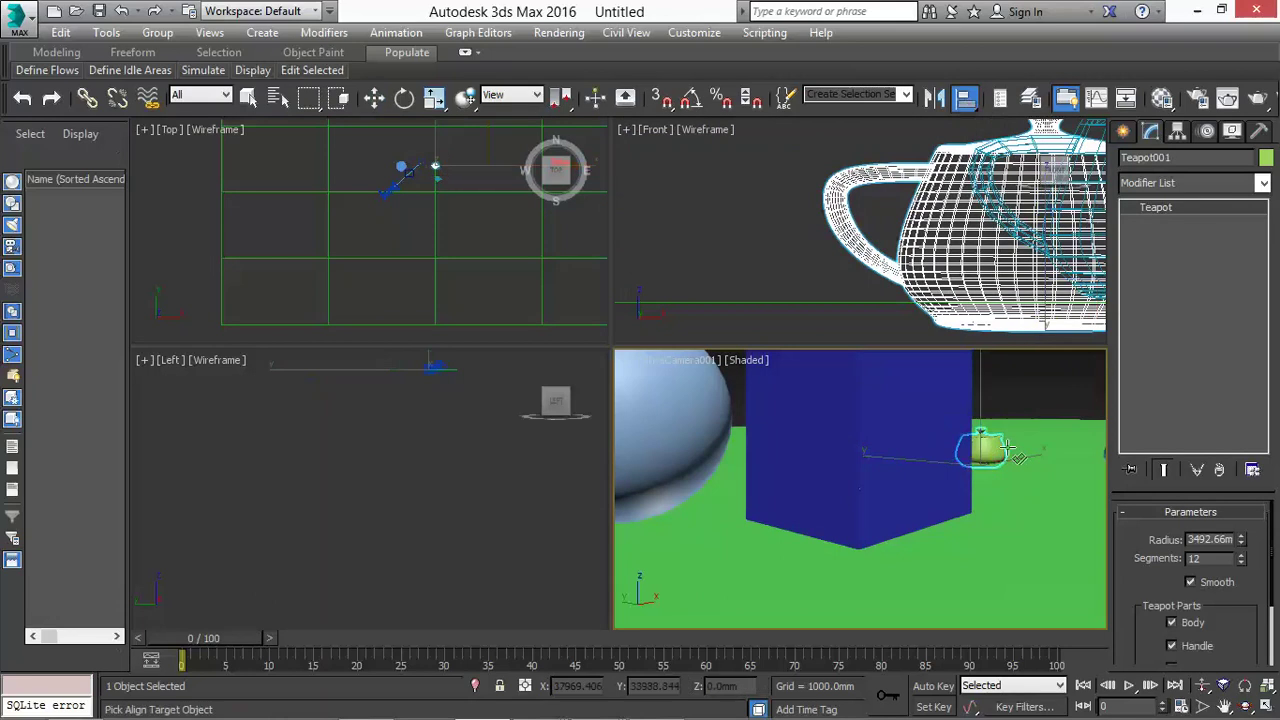
click(1040, 492)
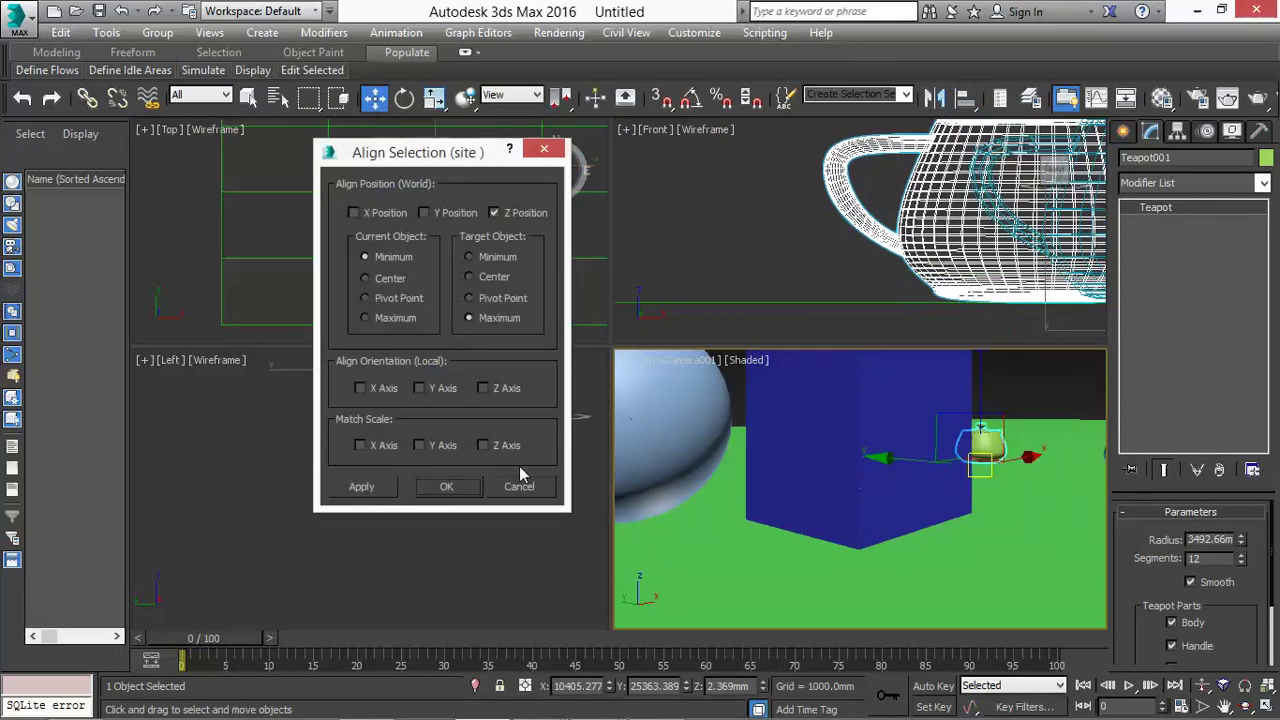
click(446, 486)
Step: Orbit the physical camera and widen its field of view to frame the sphere, box and both teapots above the ground
click(806, 503)
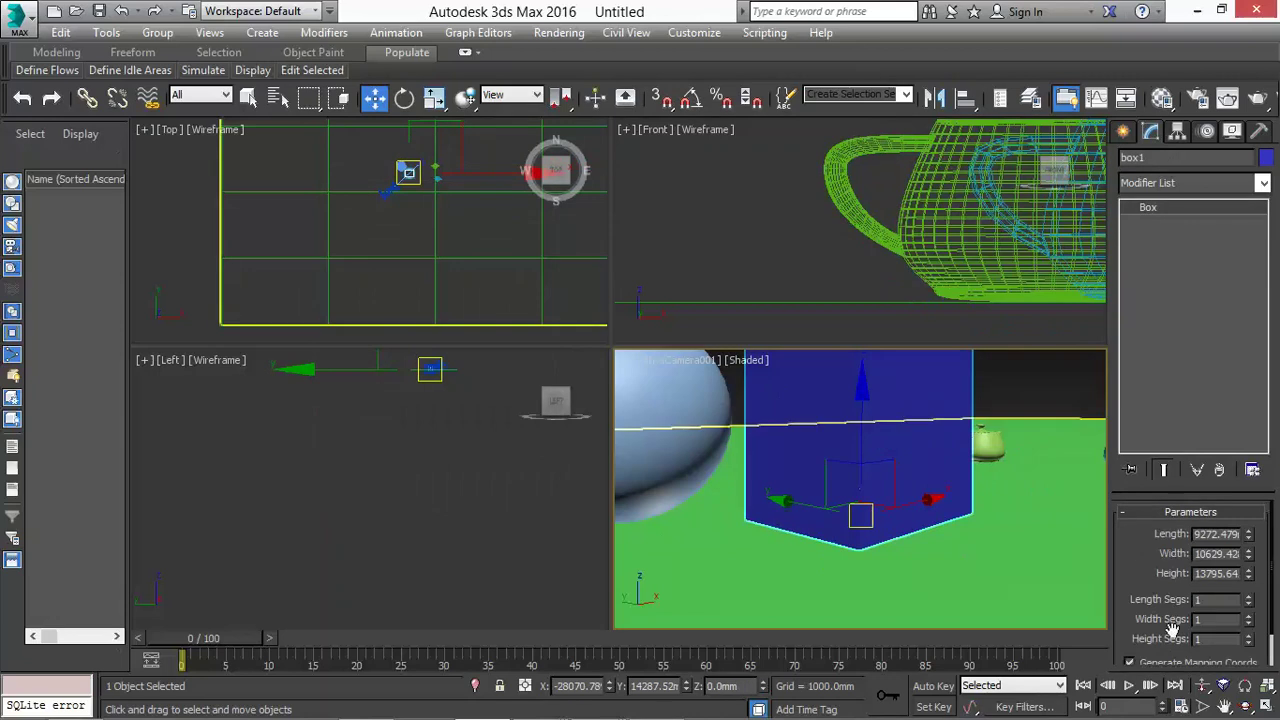
click(1245, 706)
drag(1049, 588, 974, 546)
click(1222, 686)
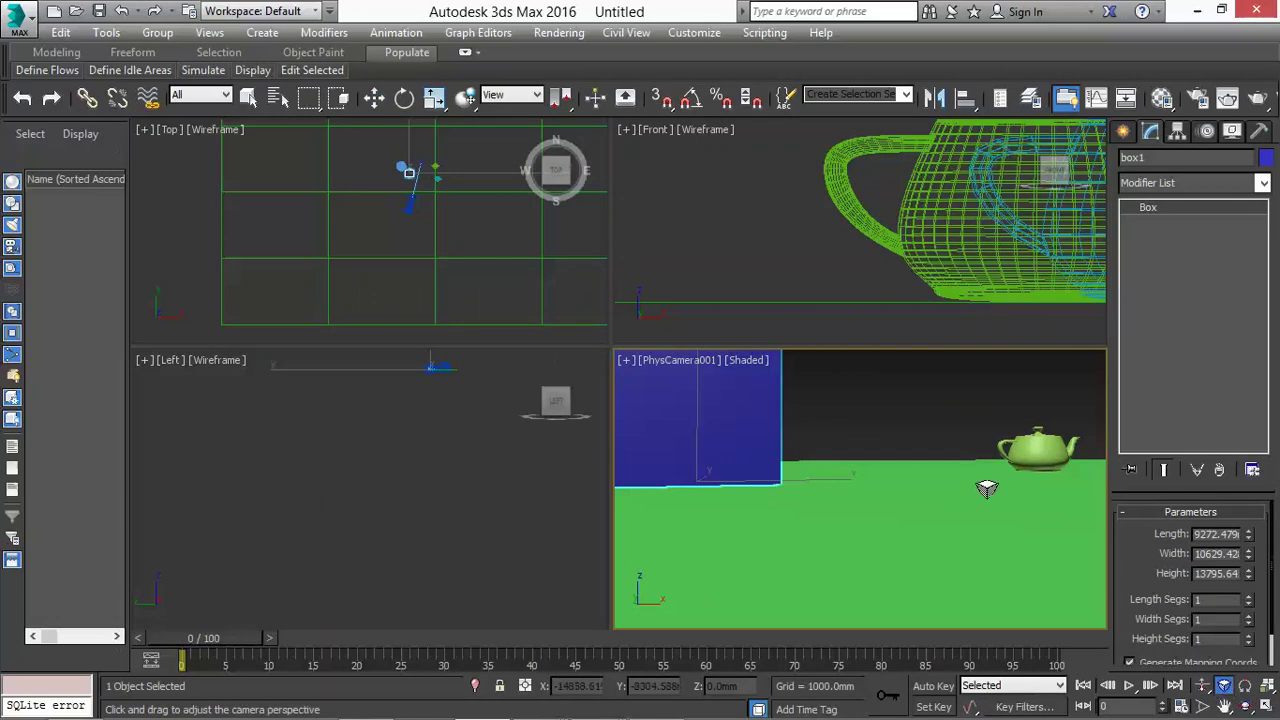
click(1203, 706)
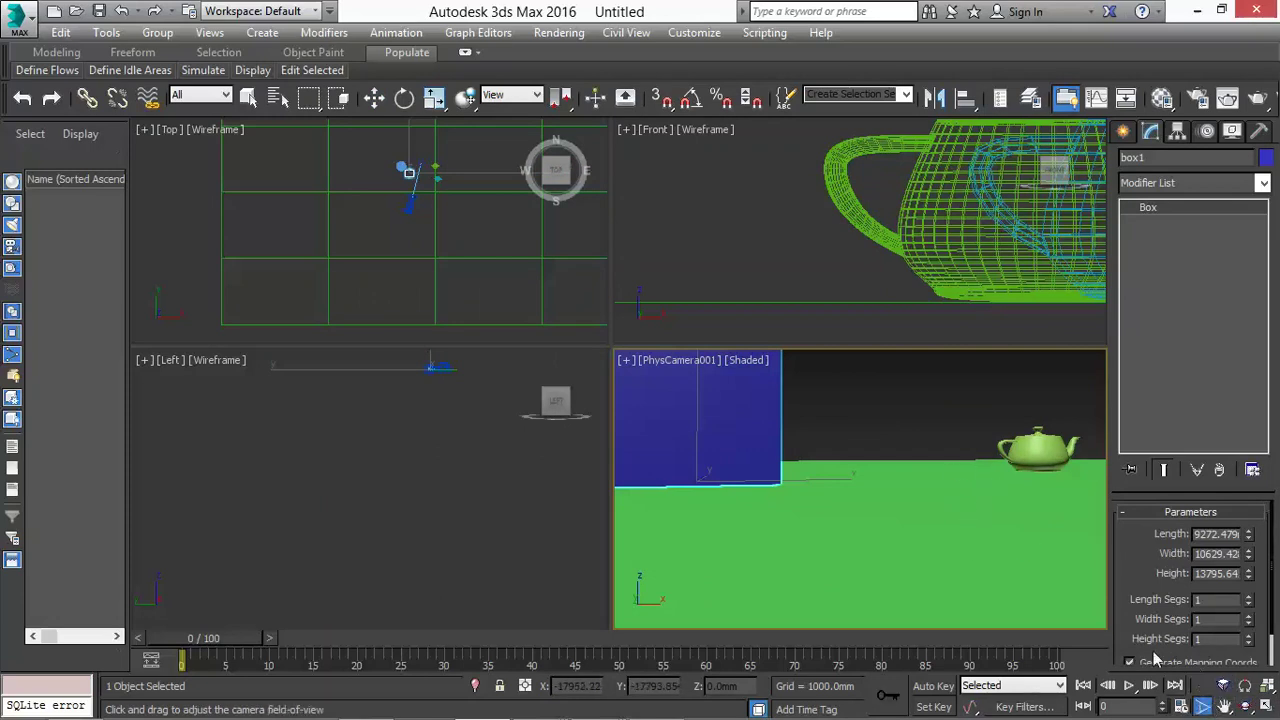
drag(1021, 526, 999, 589)
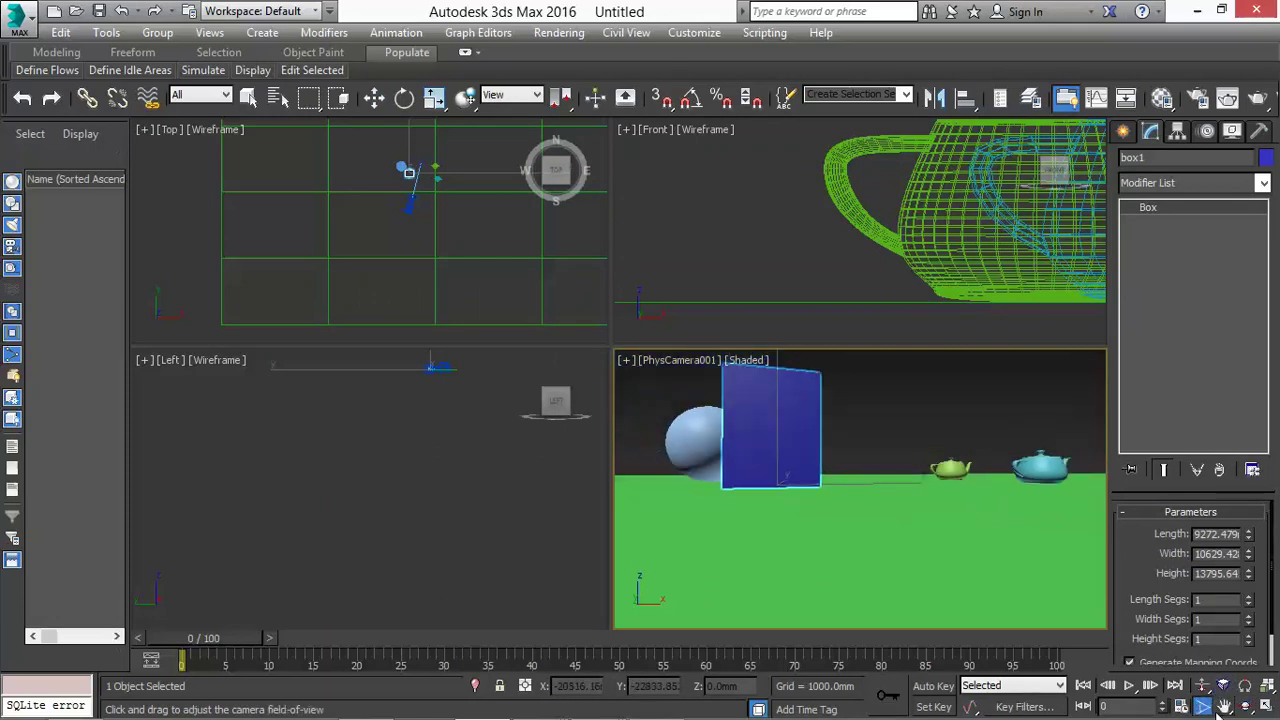
drag(939, 435, 951, 477)
Step: Change the camera viewport to a front view framing all the objects and maximize it
key(w)
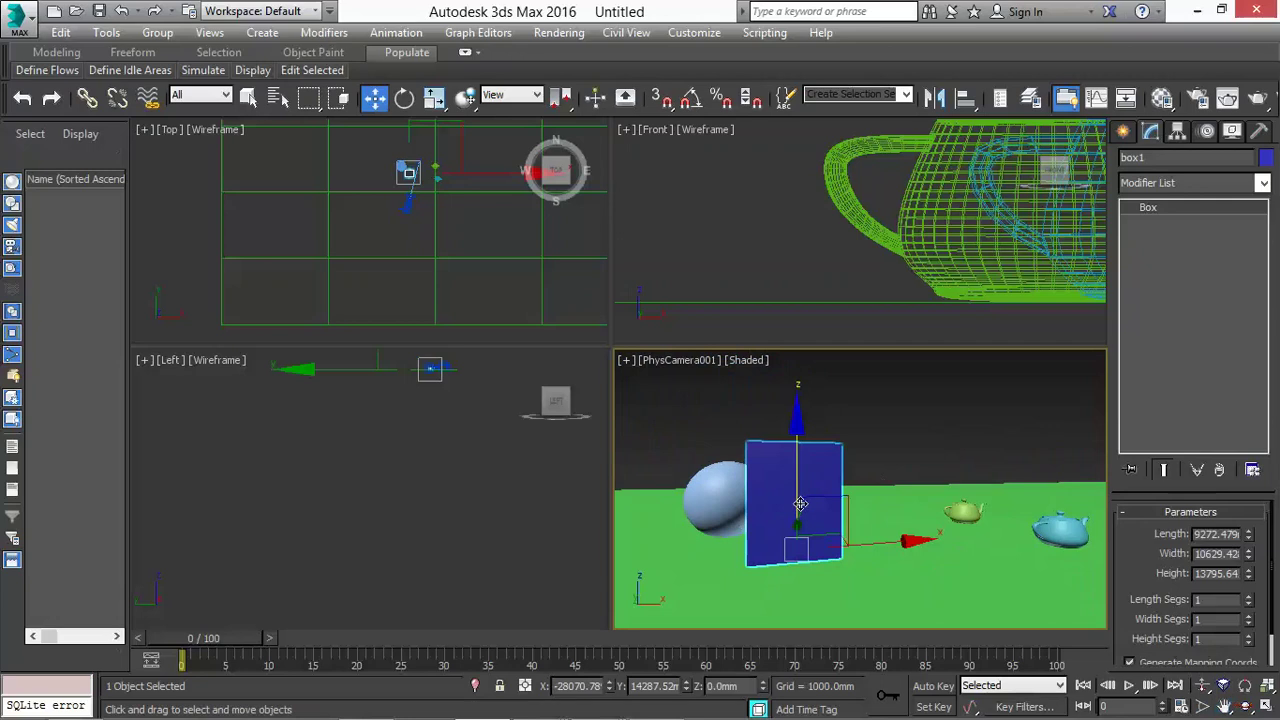
key(f)
key(z)
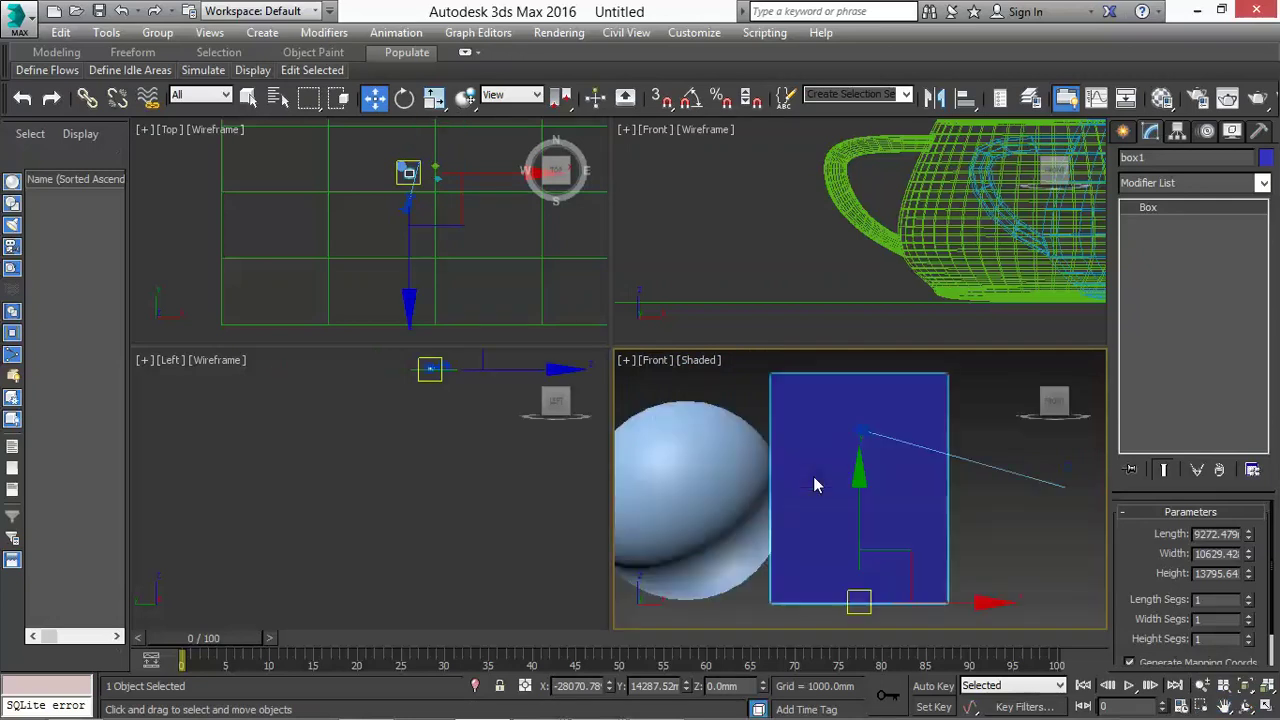
scroll(805, 440, down, 4)
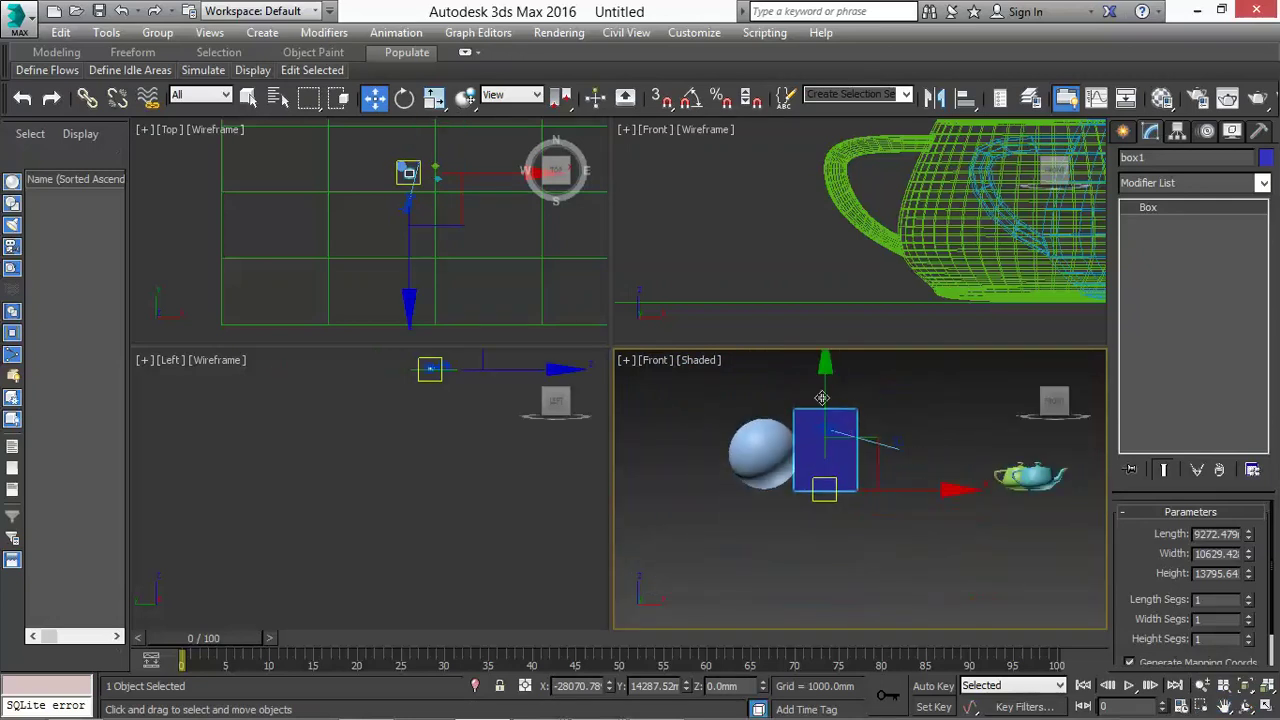
click(1264, 704)
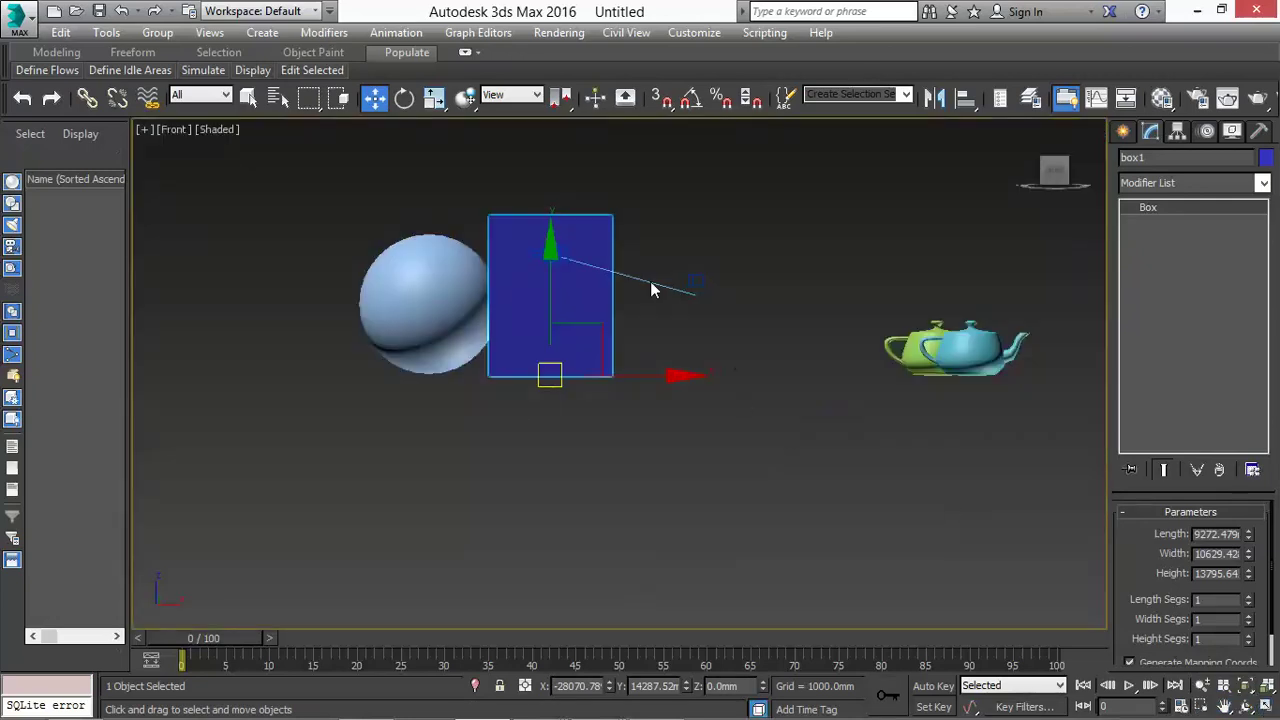
Step: Move the green teapot about 24,500 mm along negative X beside the box, and bring the blue teapot next to it
click(905, 345)
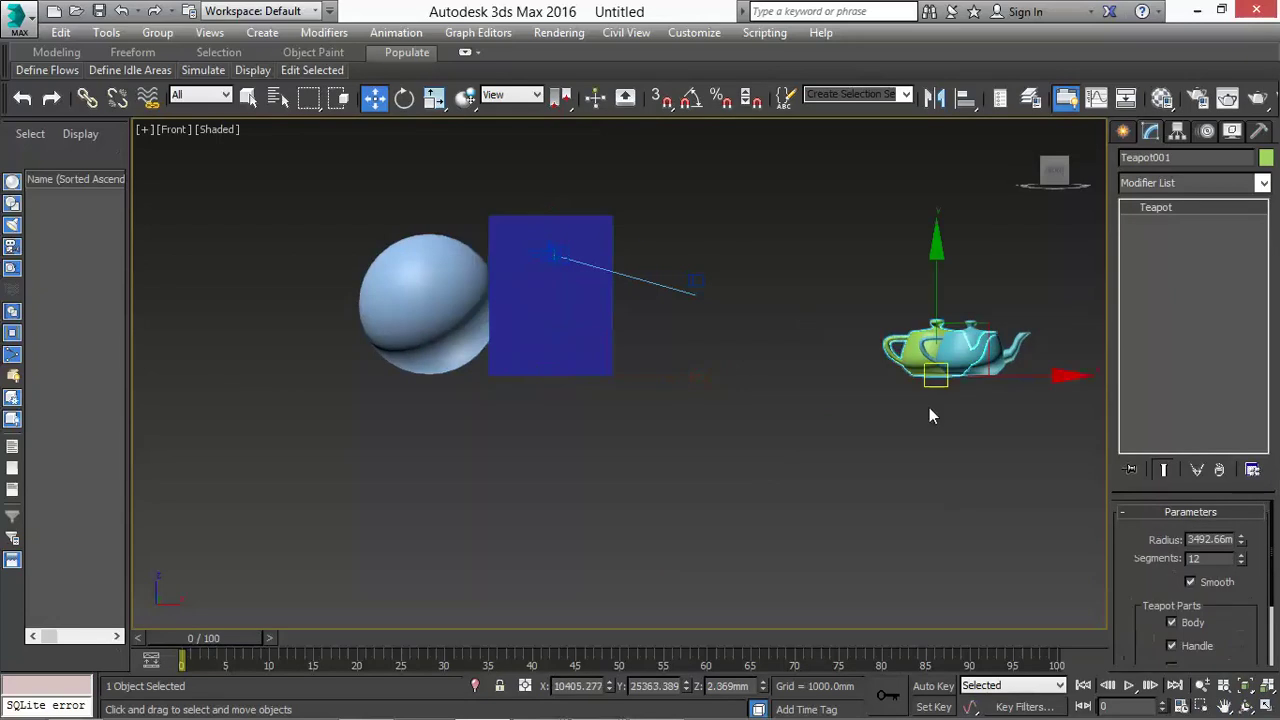
shift+drag(987, 372, 745, 372)
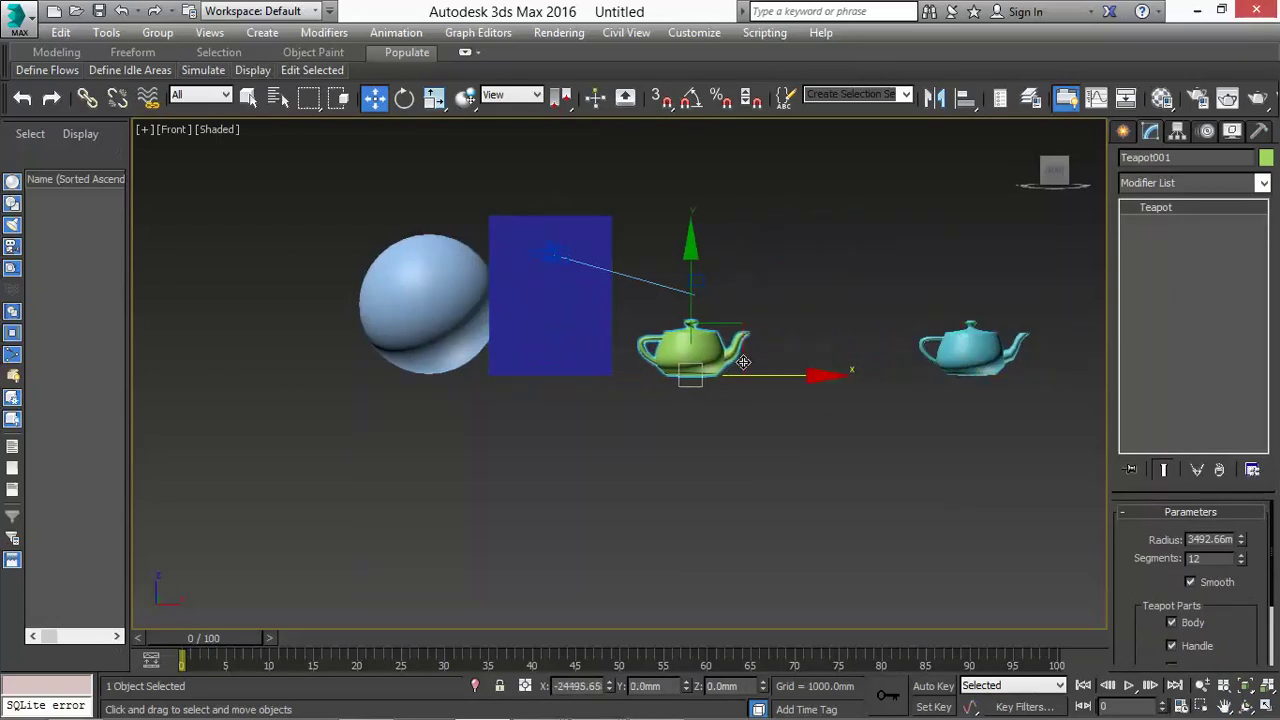
click(953, 357)
drag(1016, 376, 858, 376)
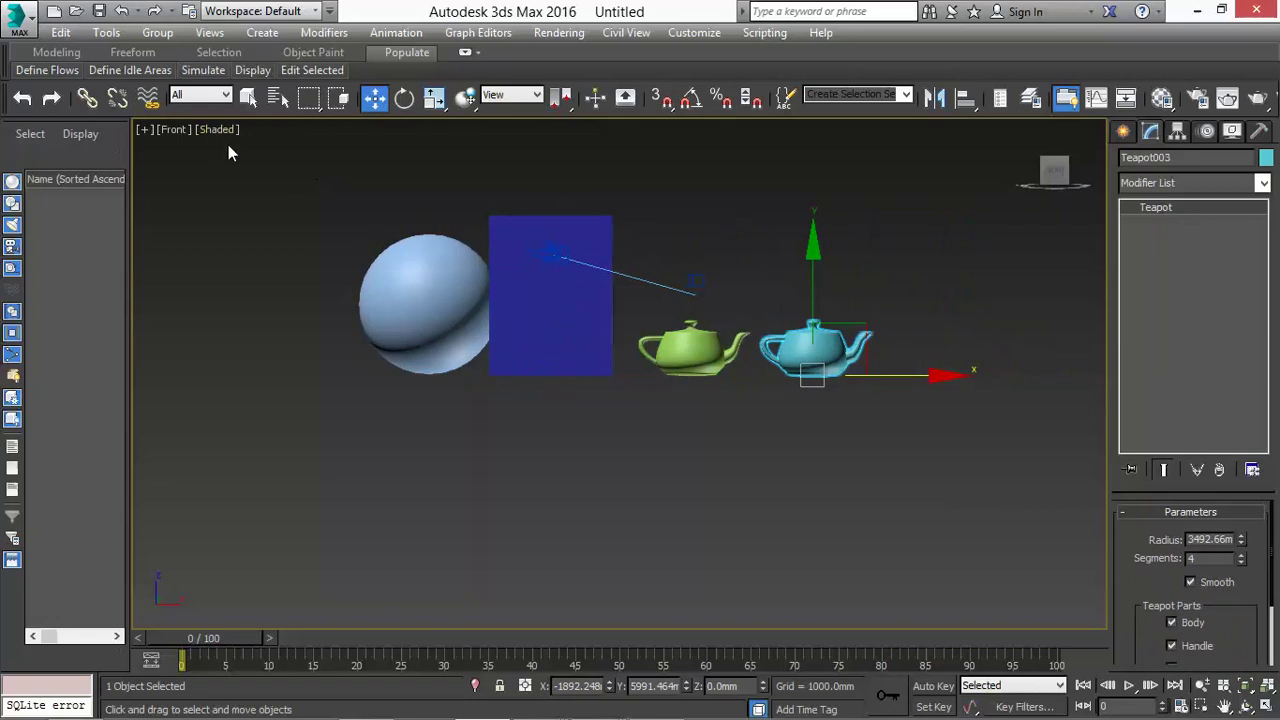
Step: Display the front view in wireframe, lower the sphere about 4,960 mm through the ground plane, and leave it selected
click(217, 129)
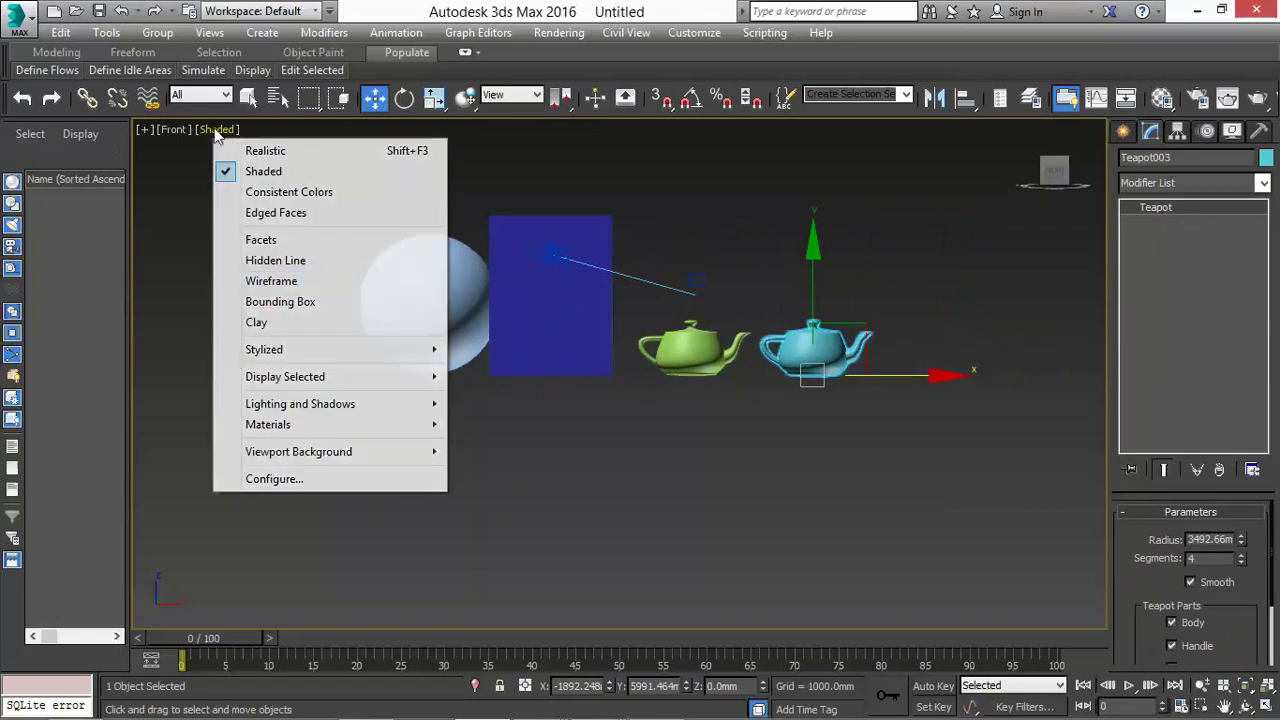
click(268, 281)
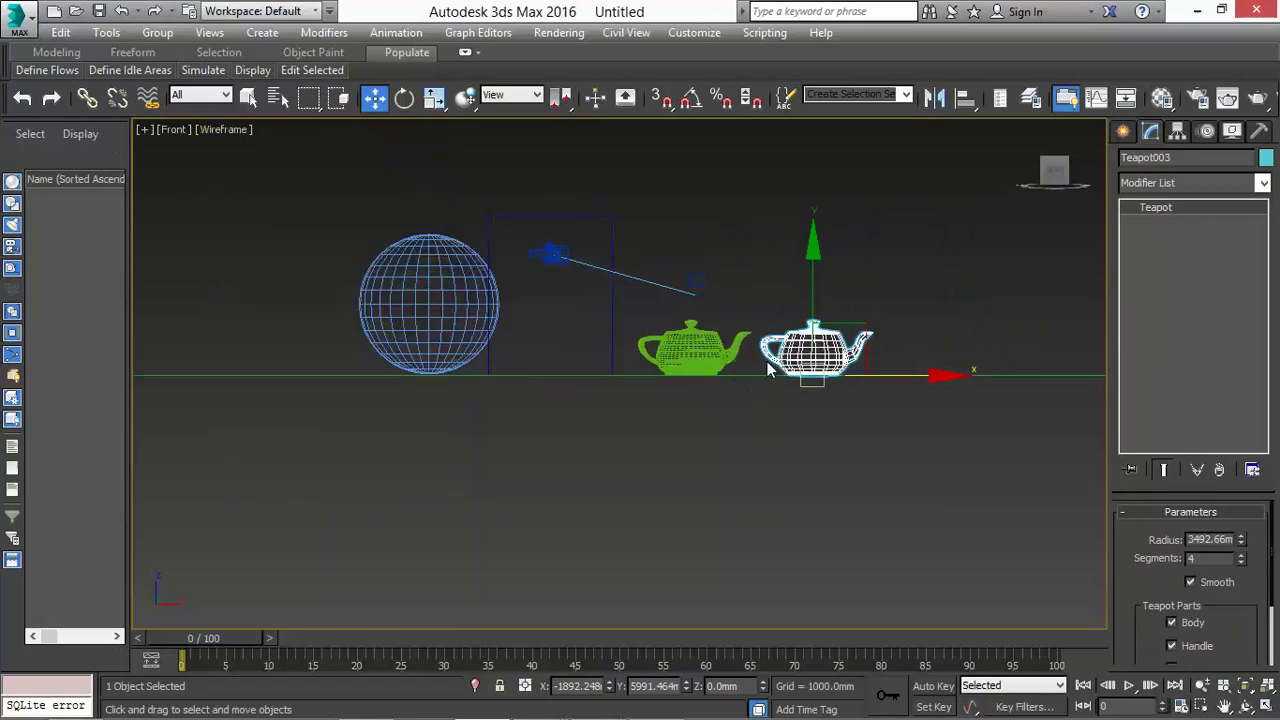
click(429, 268)
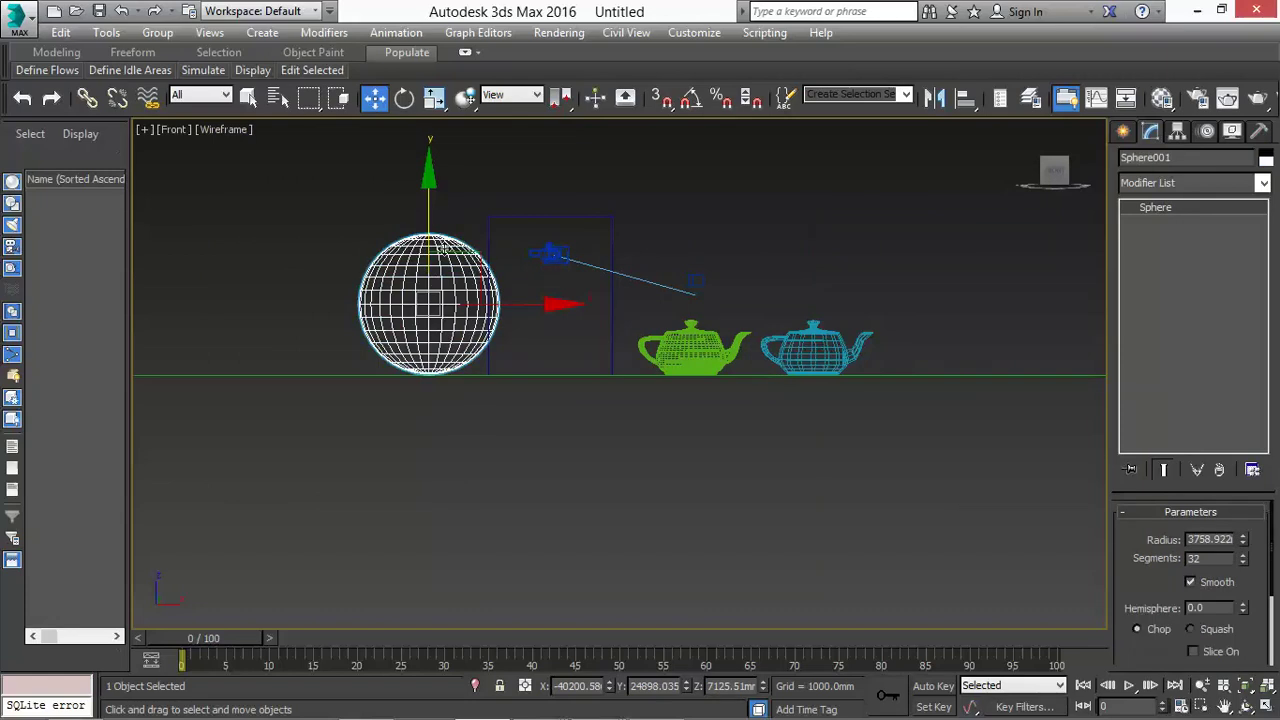
drag(429, 226, 429, 277)
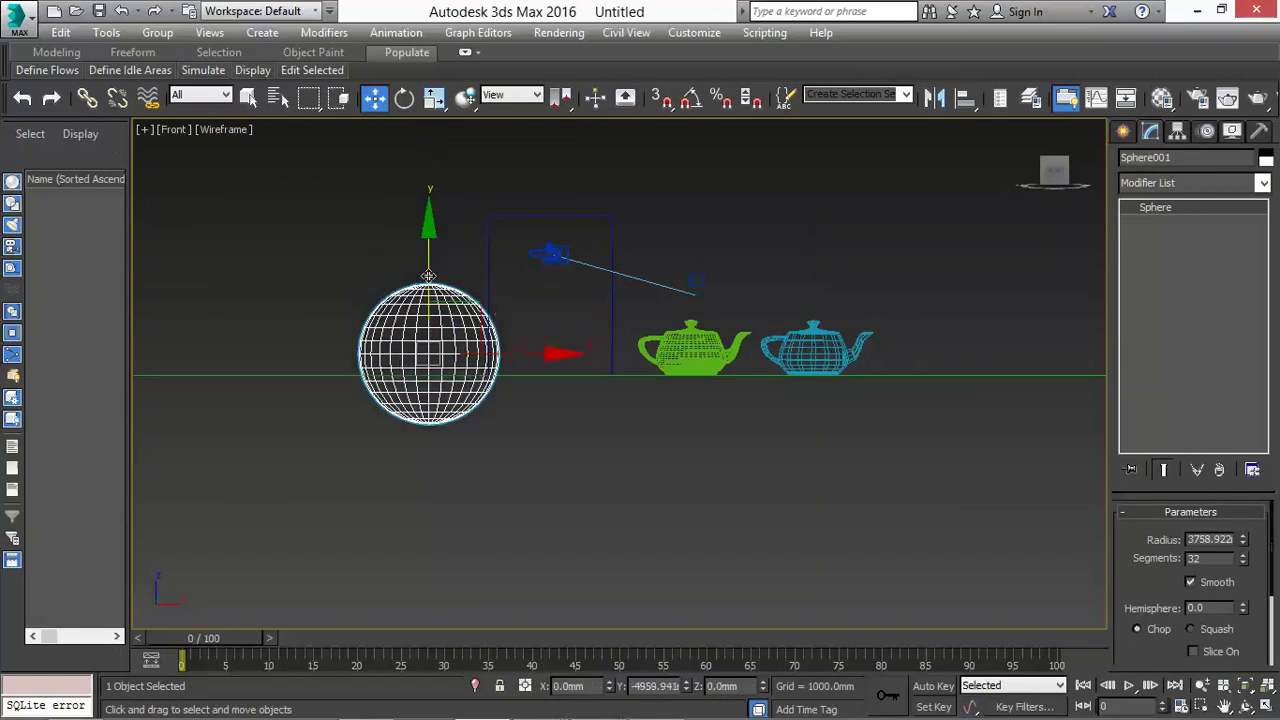
click(496, 421)
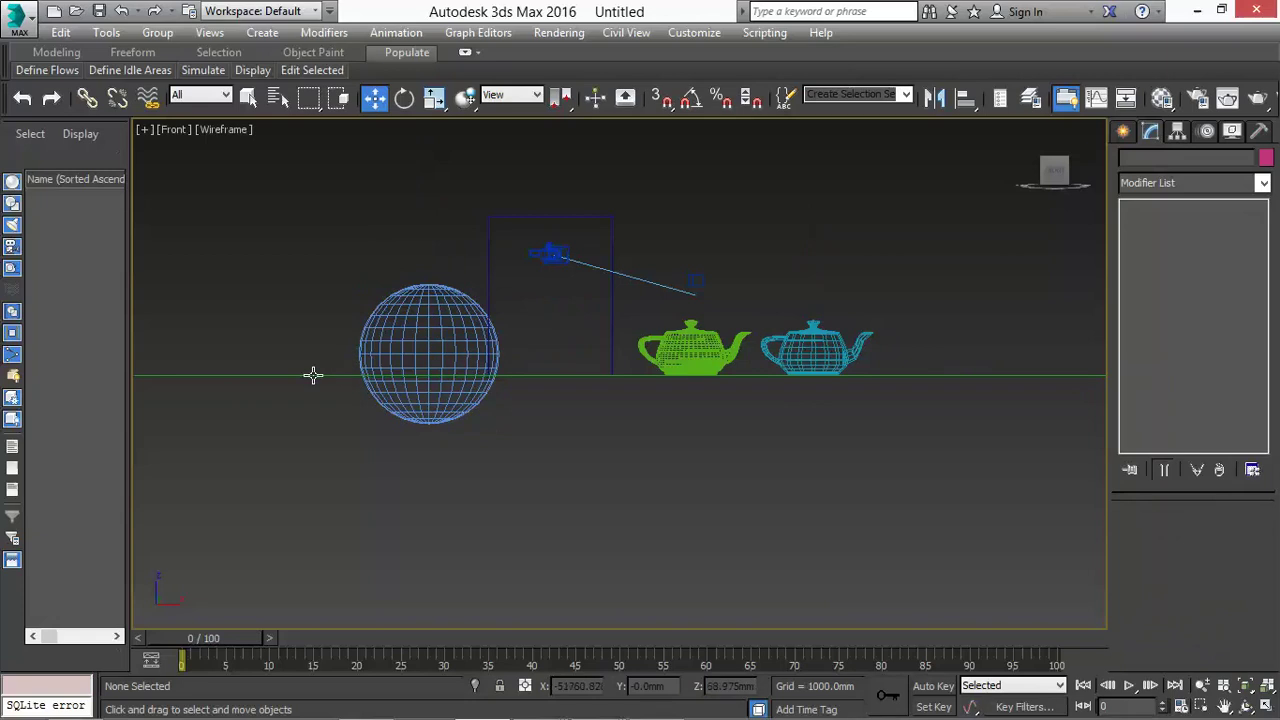
click(431, 326)
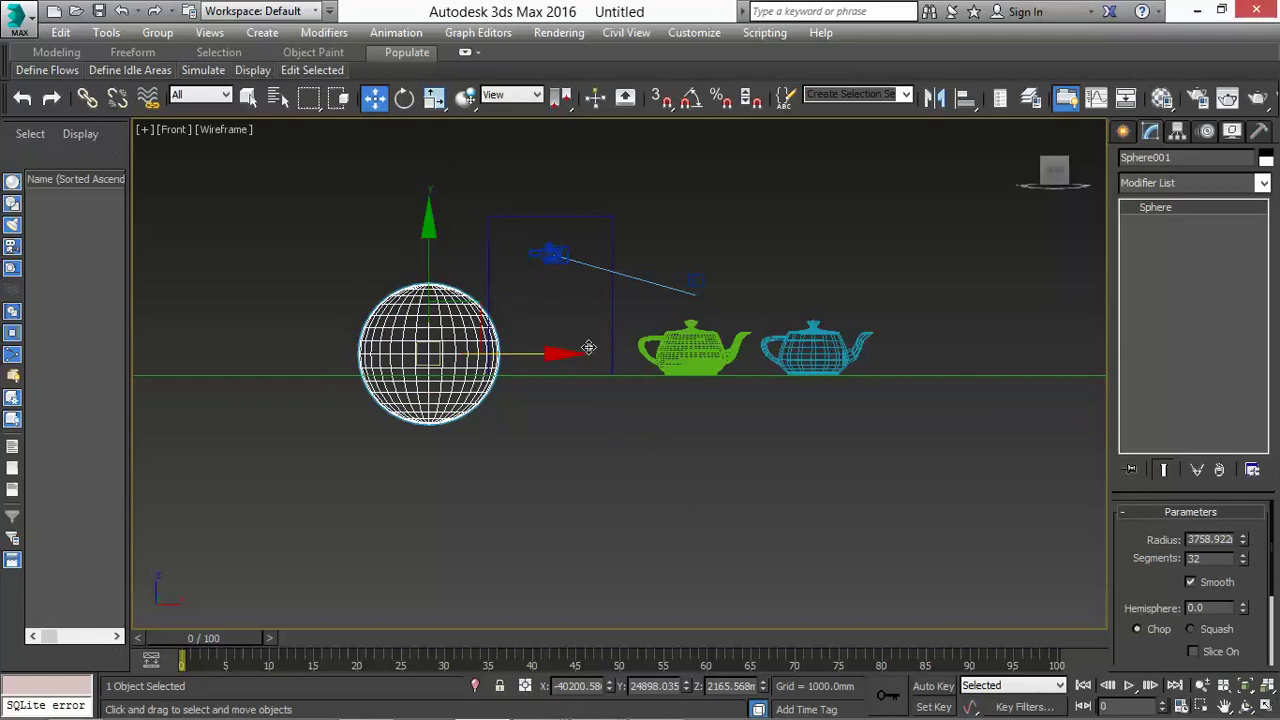
Step: Show the physical camera view shaded and align the sphere to the site plane in Z only, current Minimum to target Maximum
key(c)
click(268, 127)
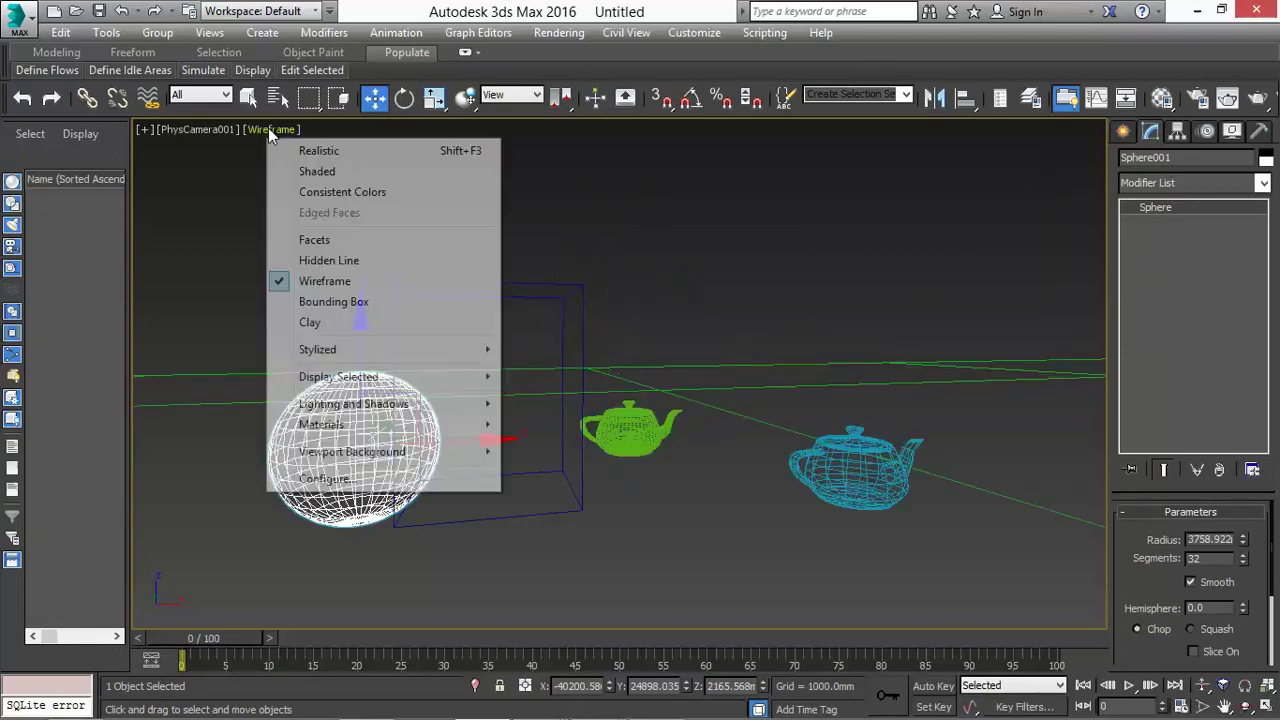
click(312, 172)
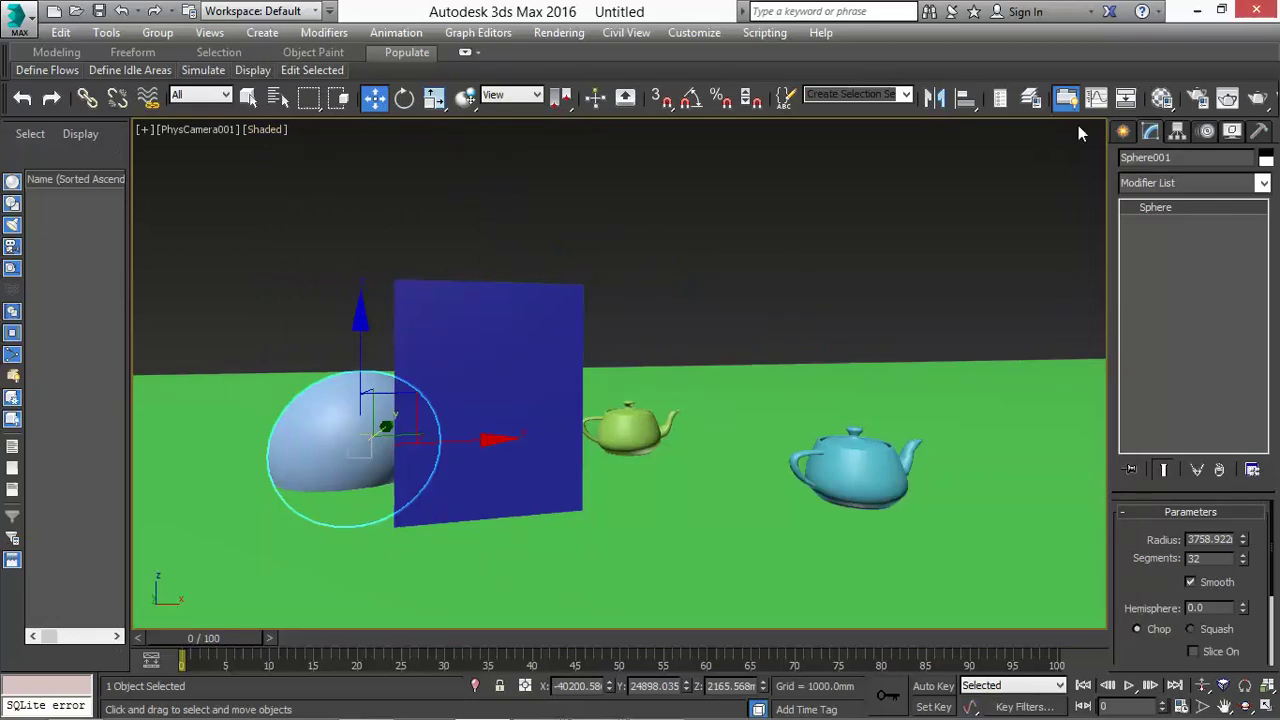
click(970, 102)
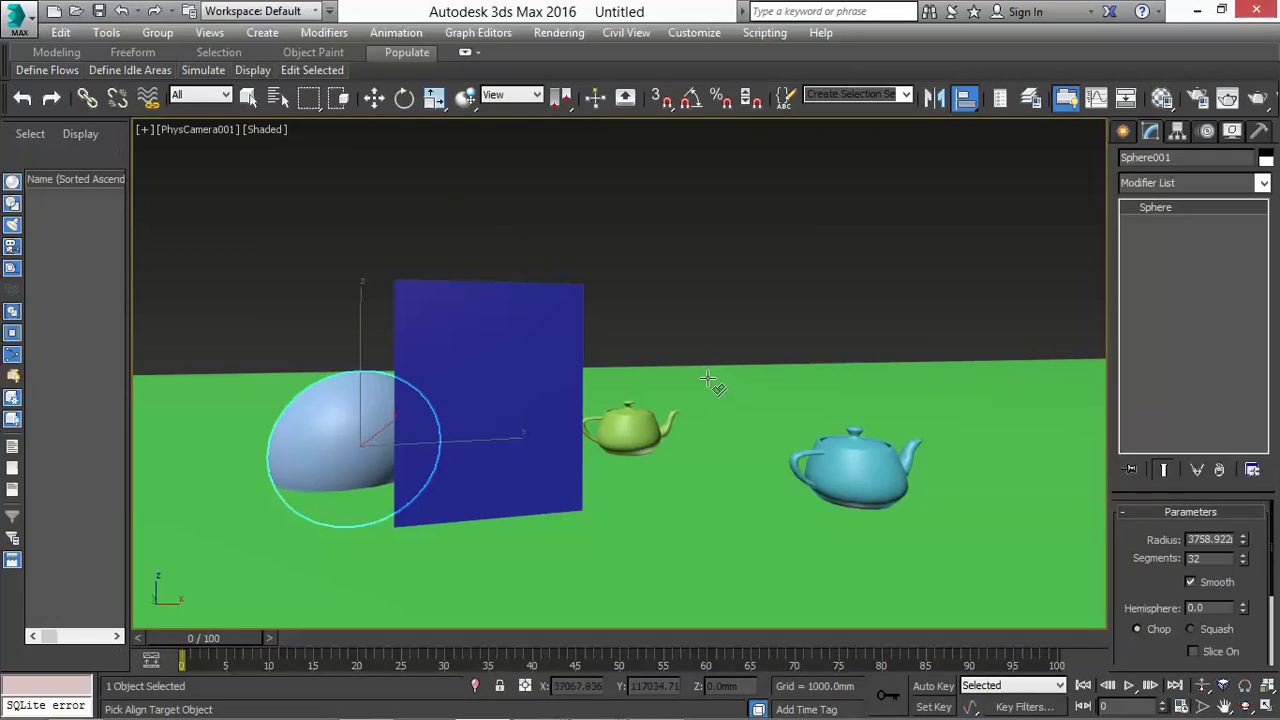
click(708, 379)
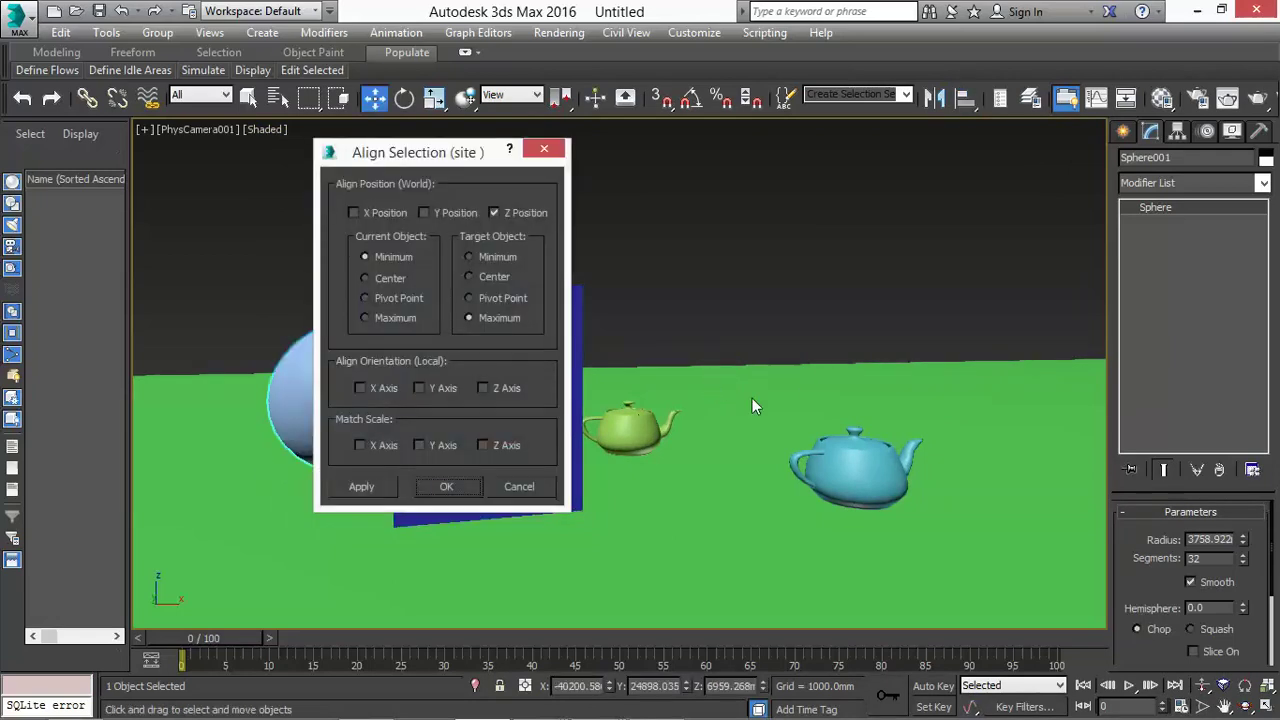
drag(408, 156, 612, 155)
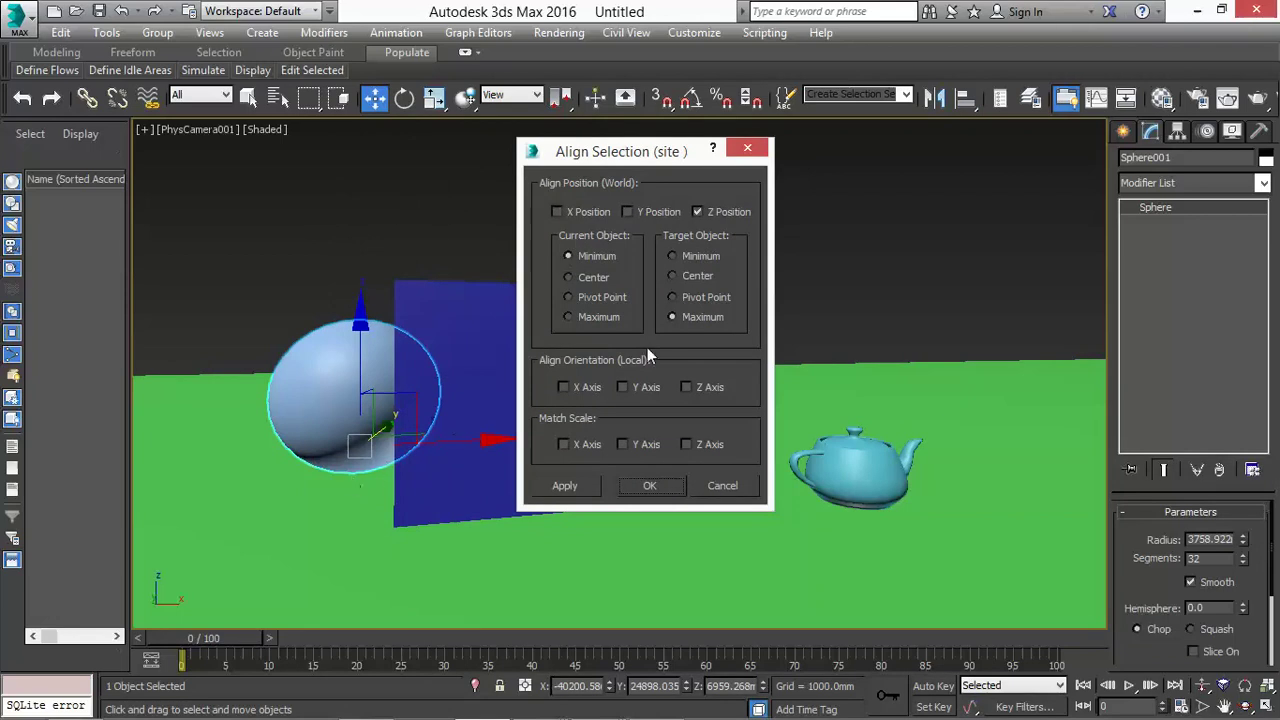
click(651, 486)
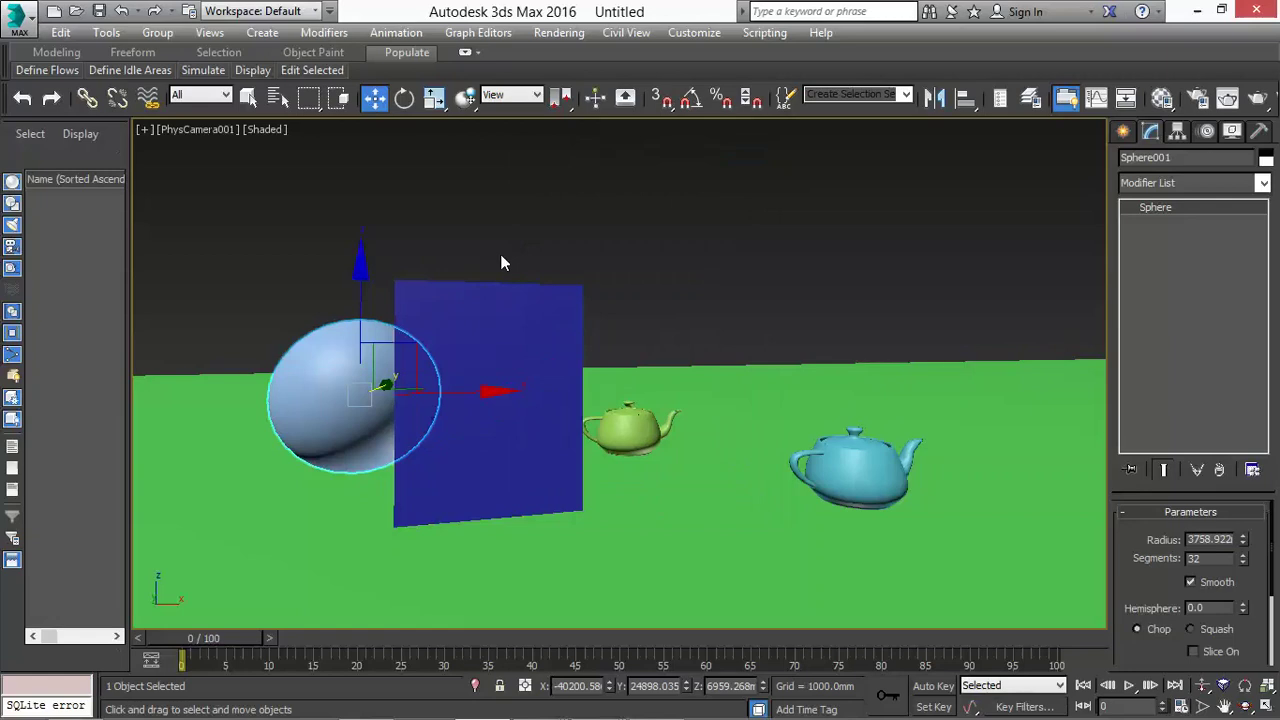
Step: Examine in a wireframe front view how the sphere, box and teapots sit on the site plane, selecting the green teapot and box
key(f)
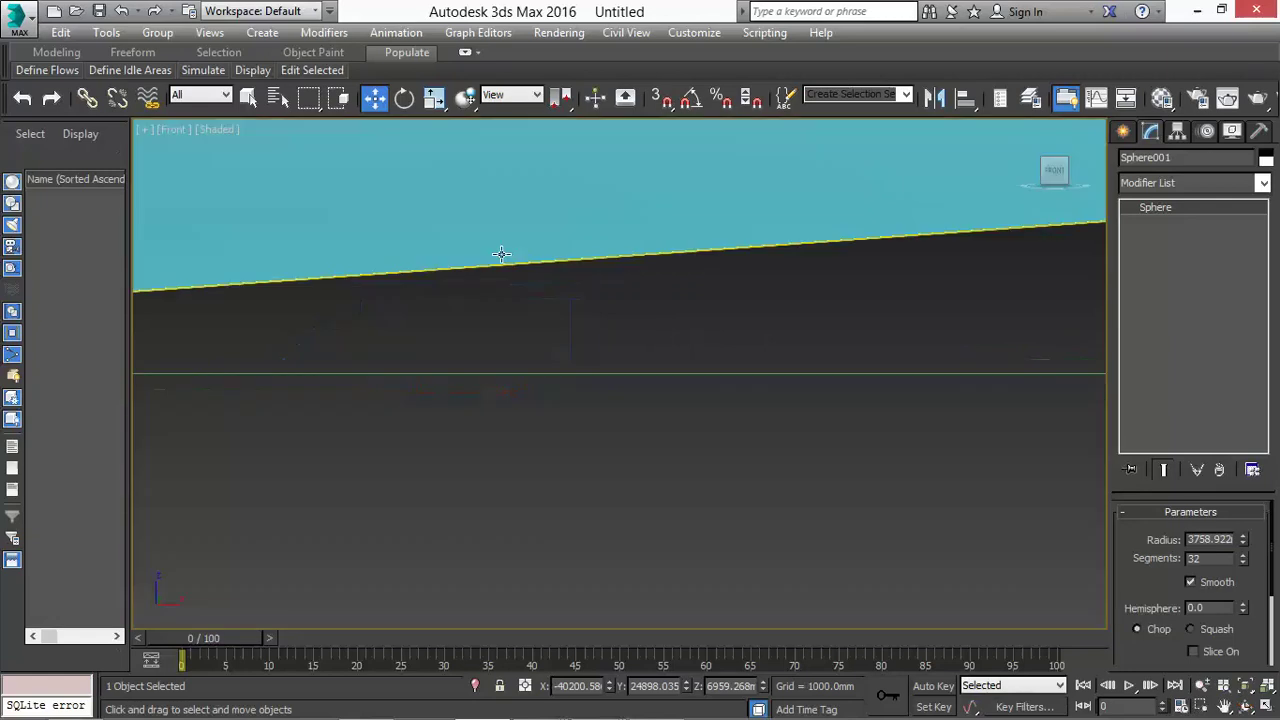
scroll(726, 400, up, 2)
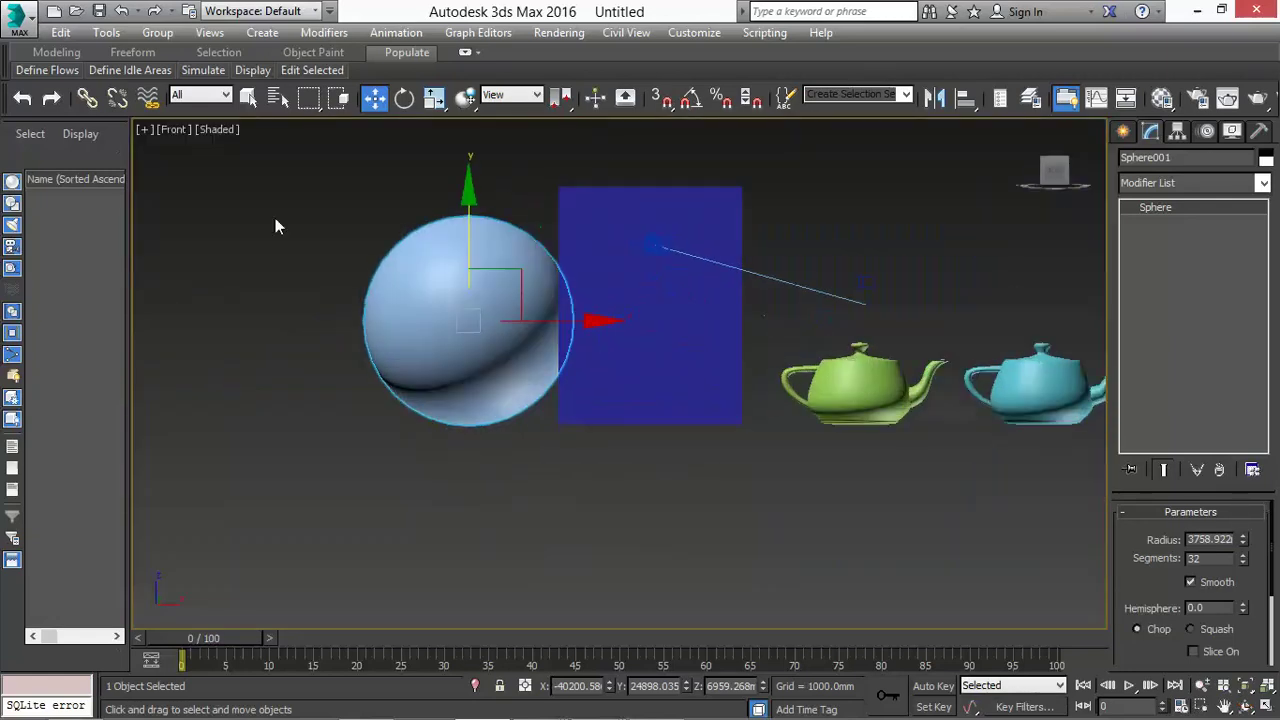
click(220, 131)
click(275, 280)
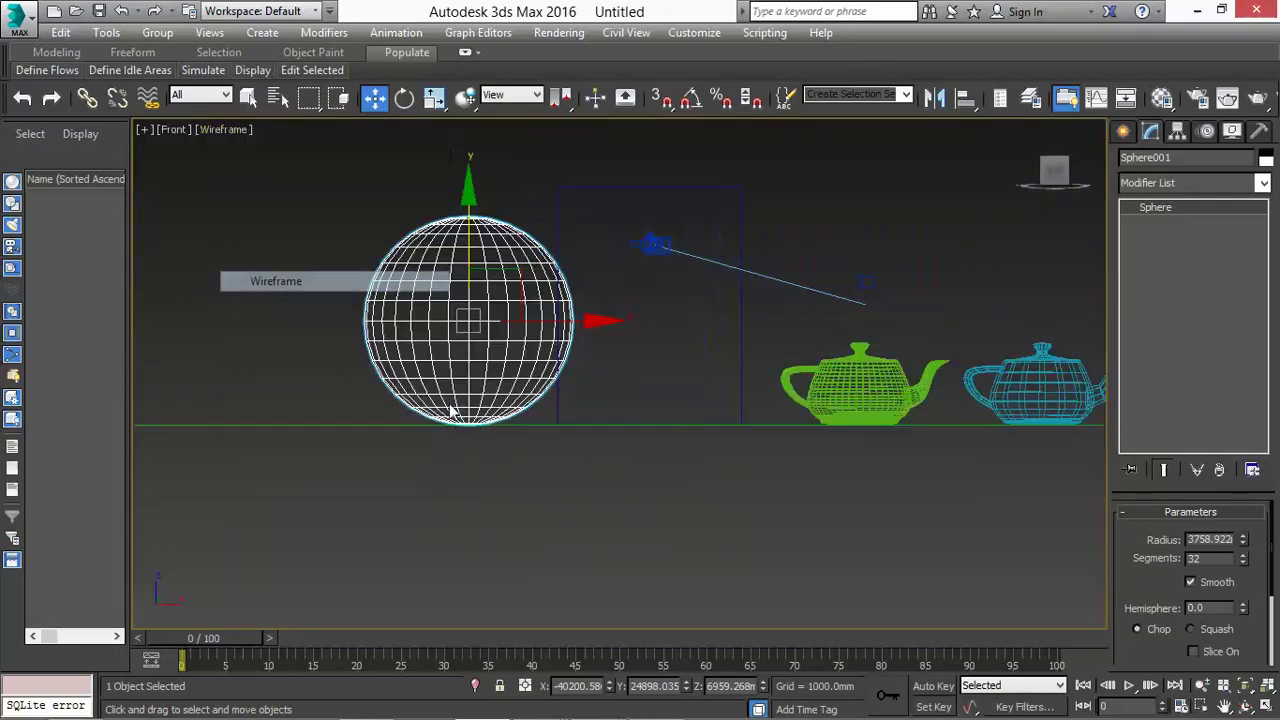
scroll(596, 404, down, 3)
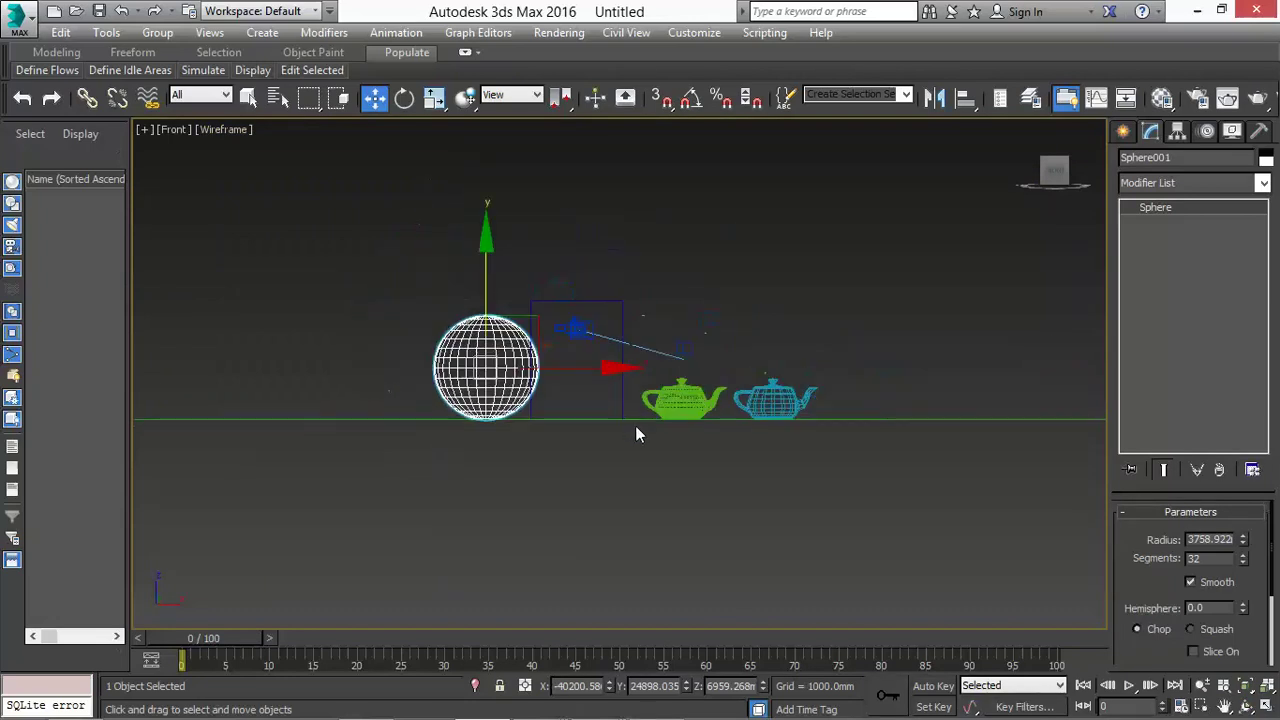
scroll(637, 407, up, 2)
scroll(740, 402, up, 3)
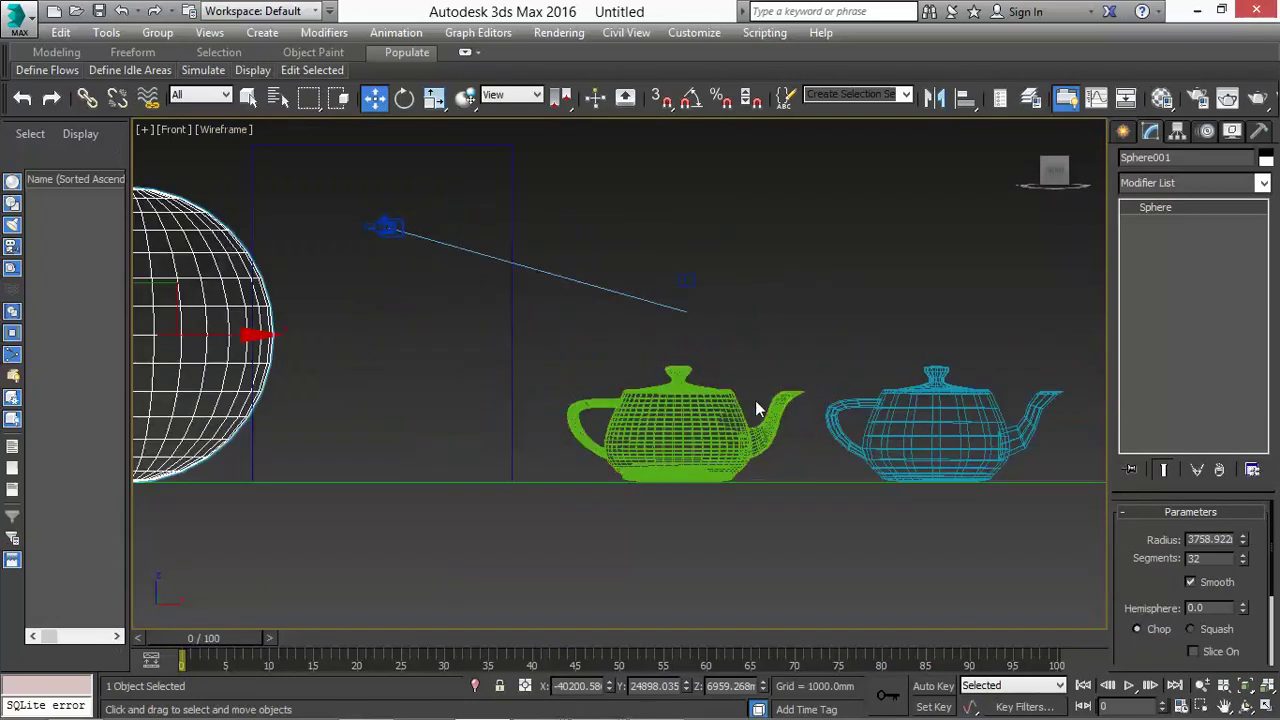
scroll(756, 405, down, 1)
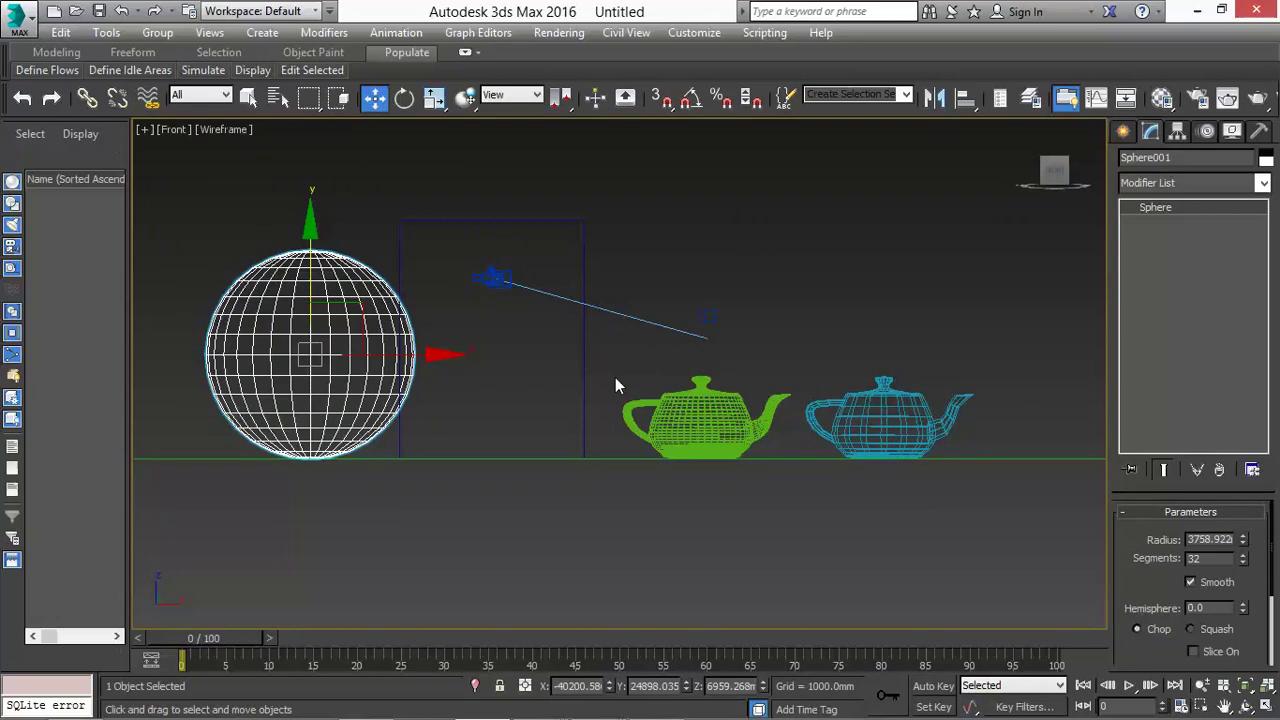
click(660, 393)
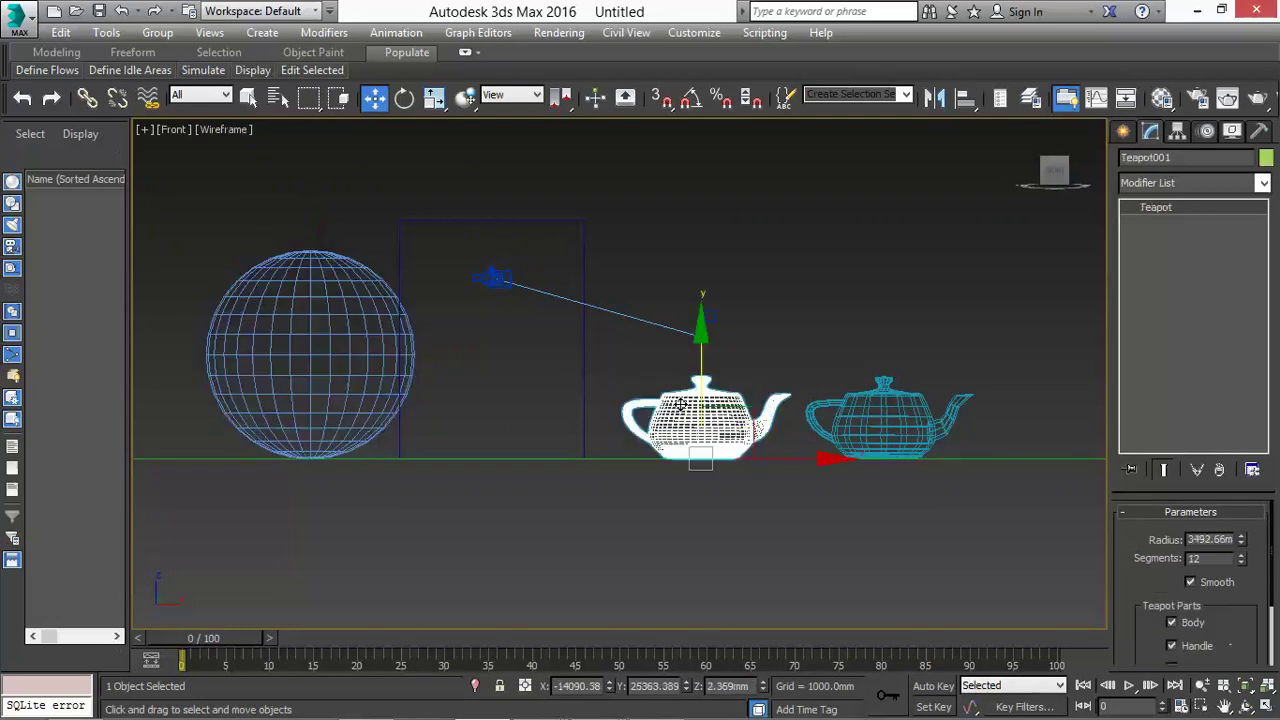
click(493, 219)
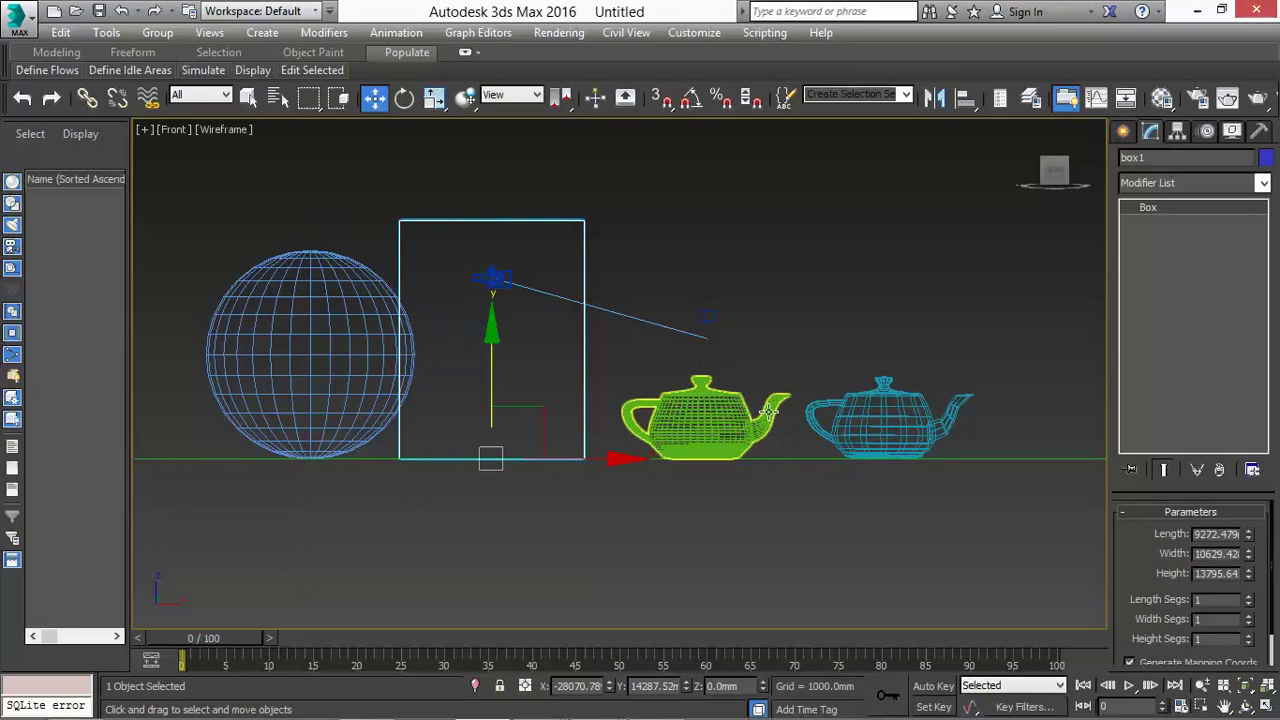
click(693, 415)
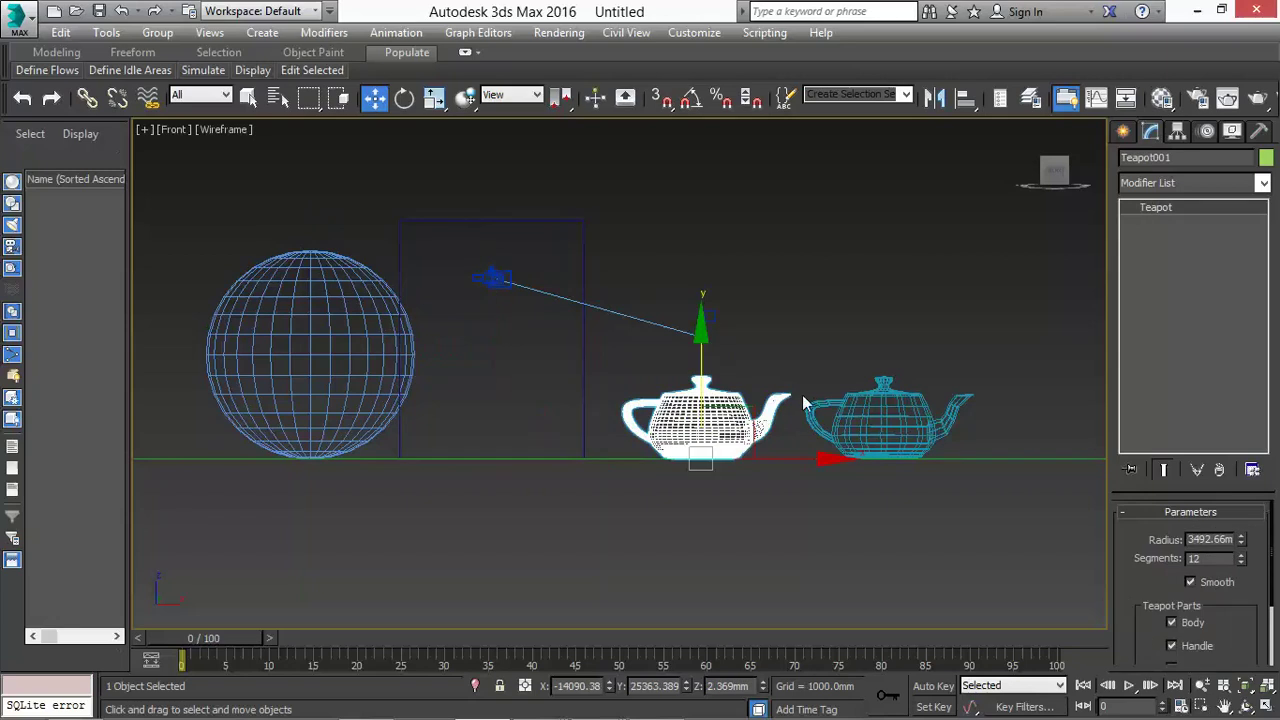
click(544, 220)
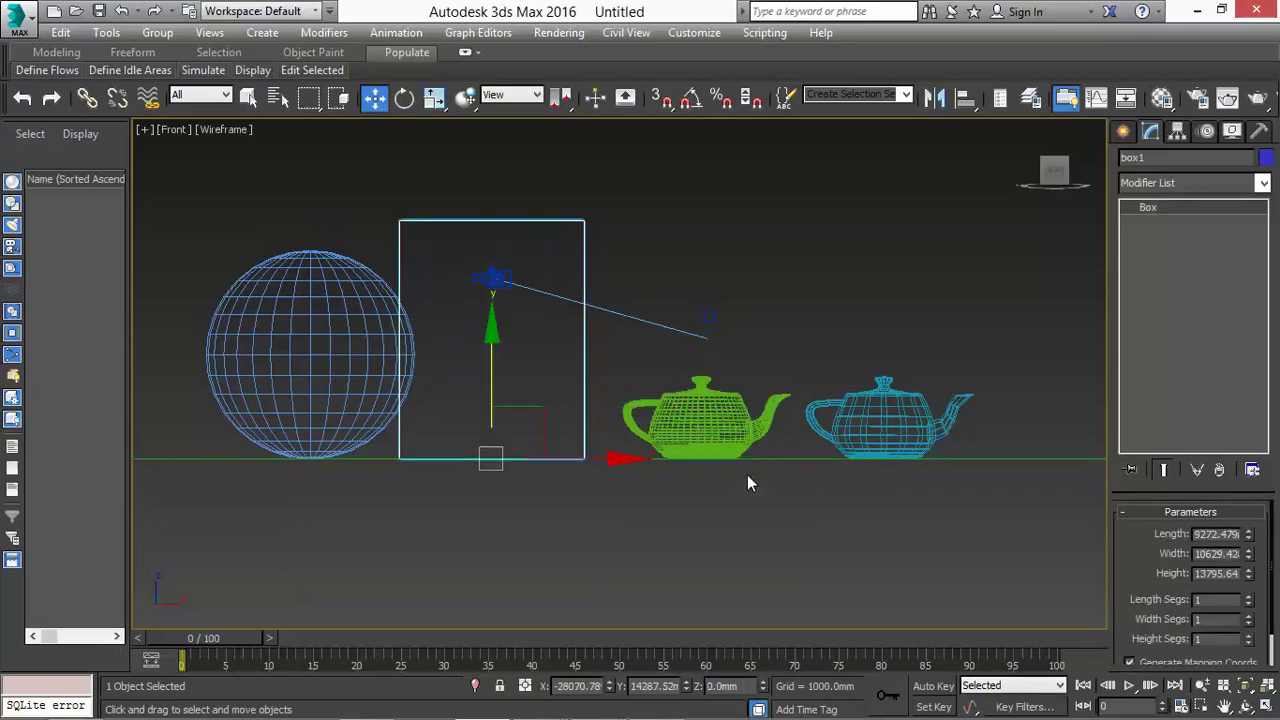
Step: In the shaded camera view, align the blue teapot to the box in Z only, current Minimum to target Maximum
key(c)
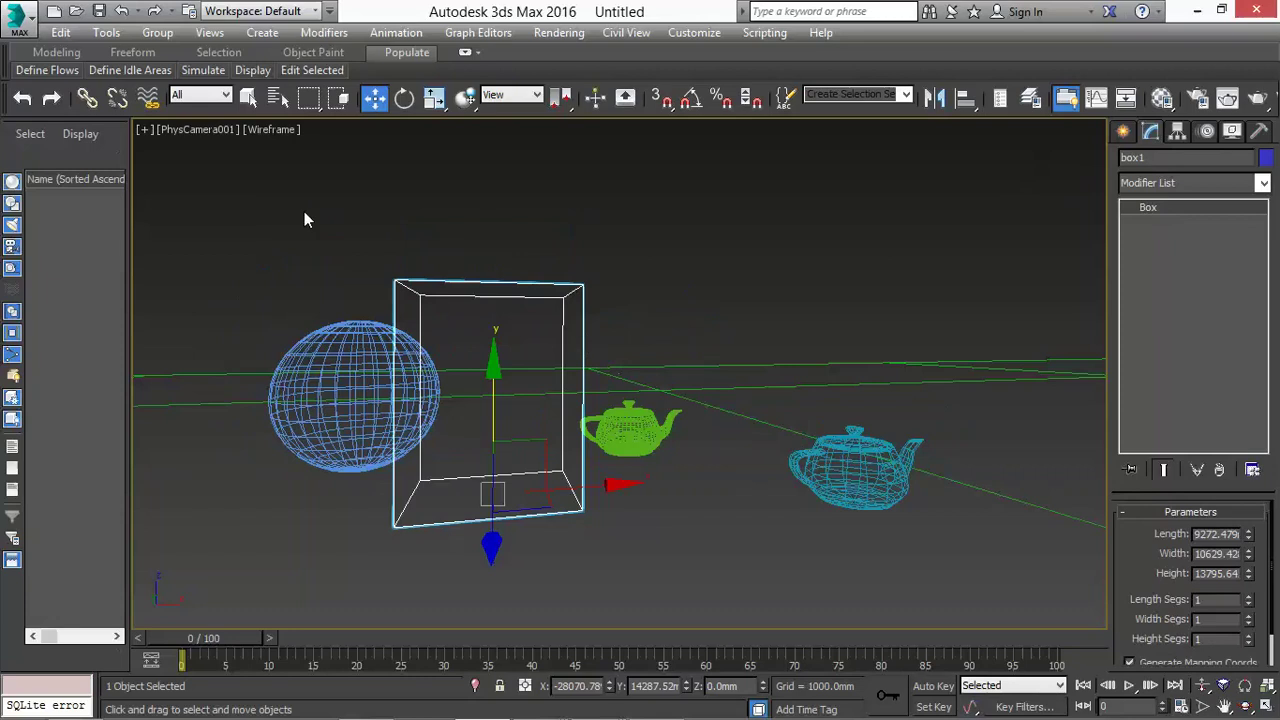
click(269, 135)
click(337, 172)
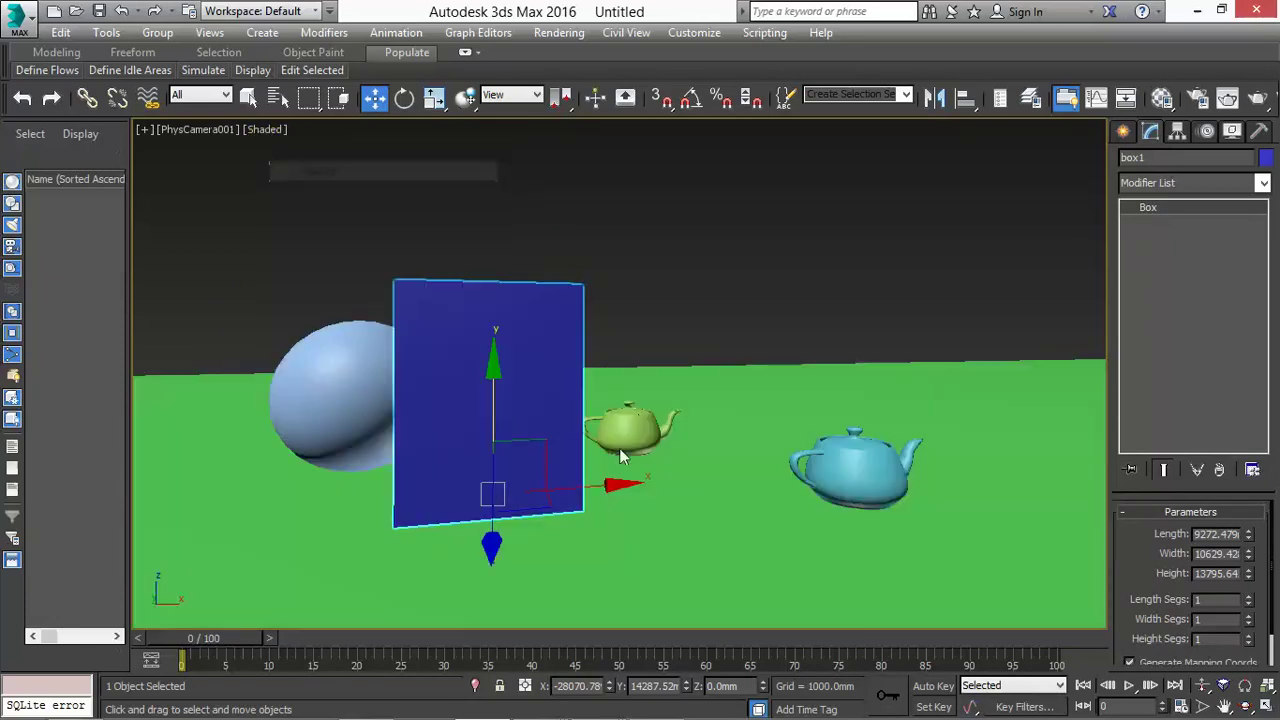
click(766, 526)
click(856, 481)
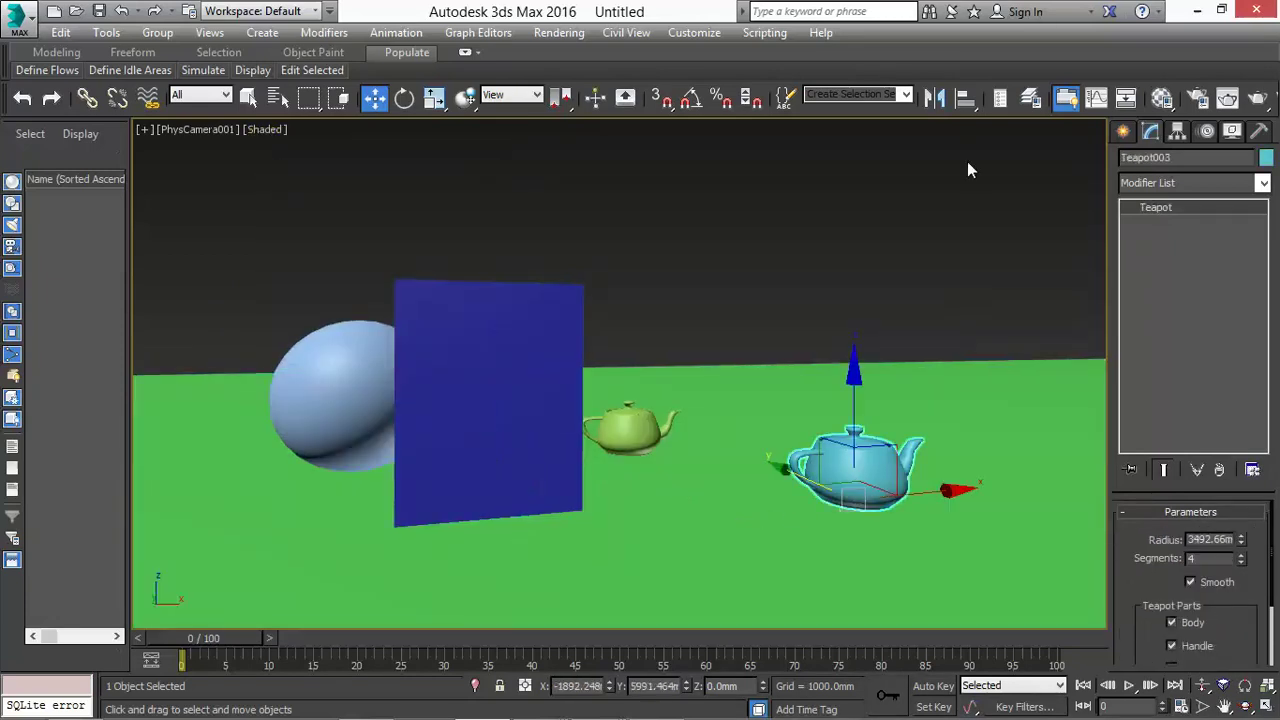
click(965, 97)
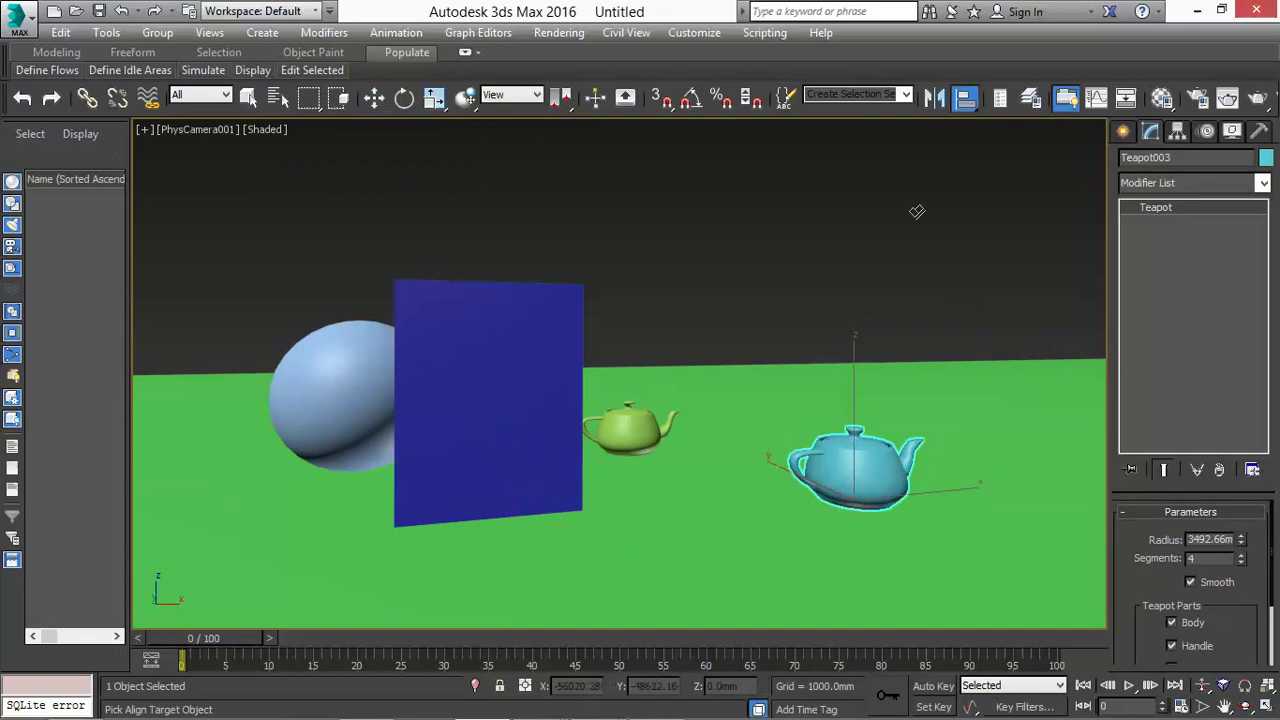
click(497, 281)
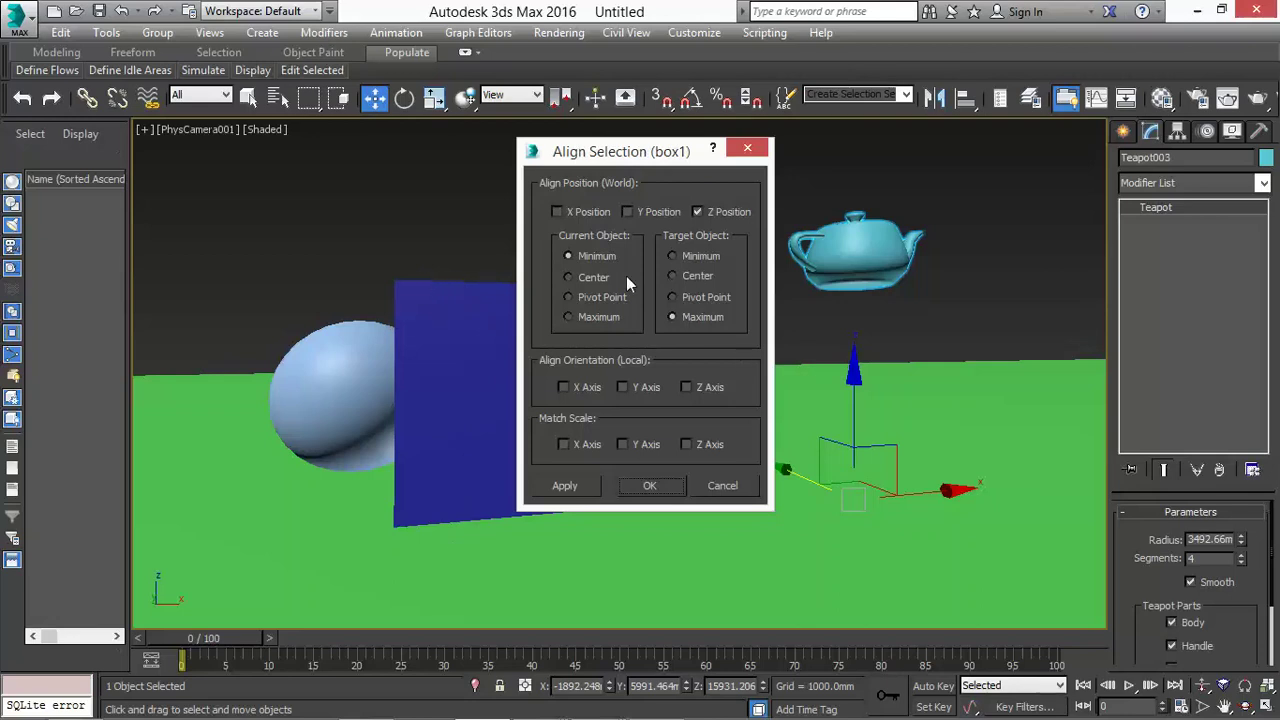
click(648, 486)
Step: In the front view, move the blue teapot about 26,280 mm along negative X so it stands over the box
key(f)
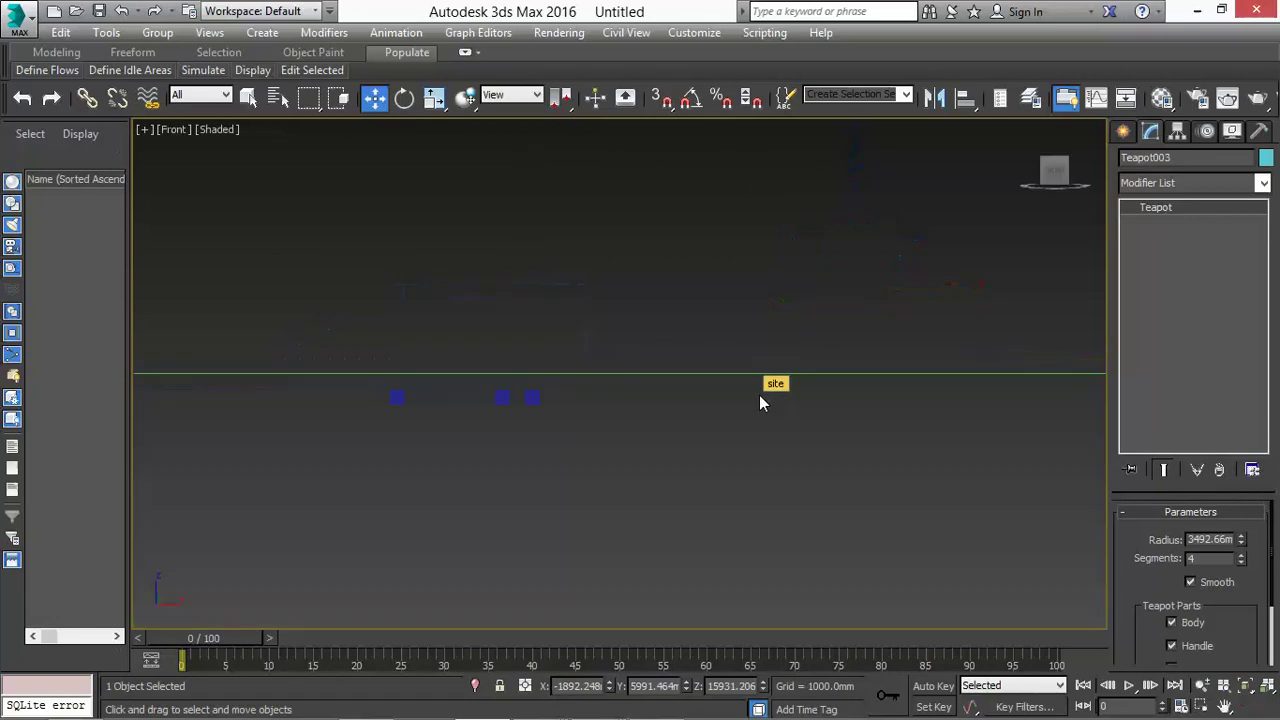
key(z)
scroll(759, 395, down, 5)
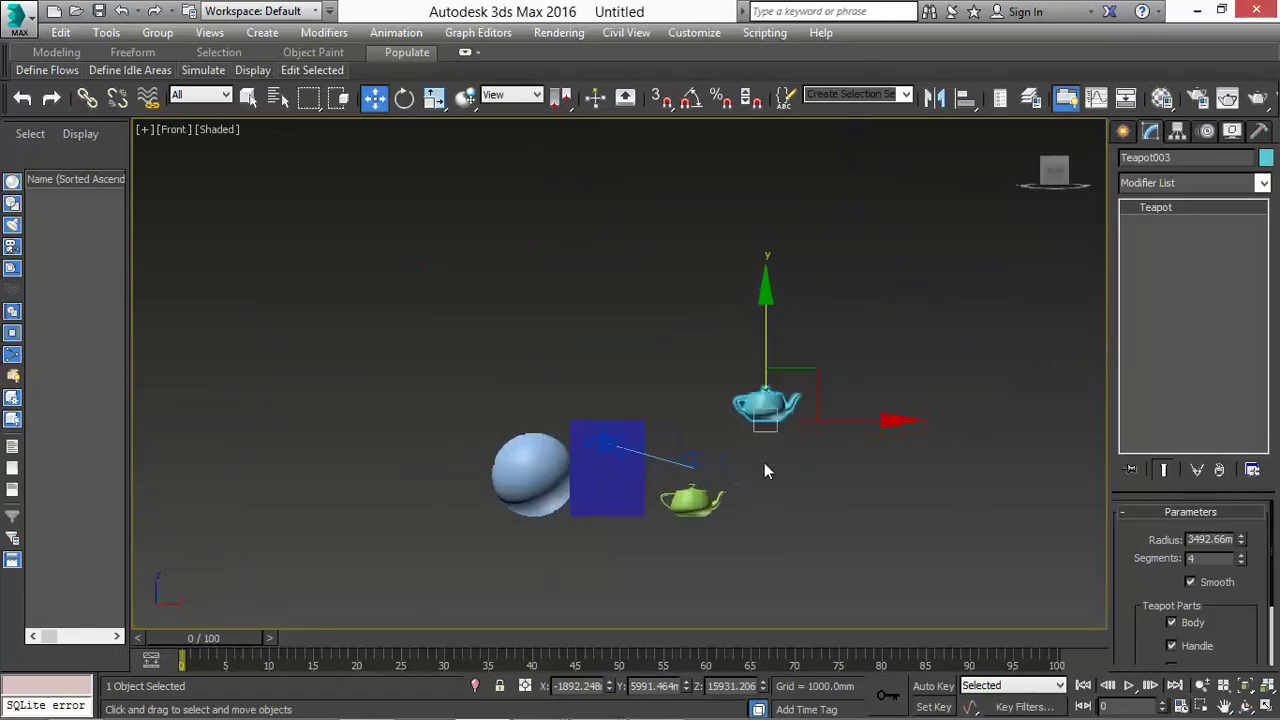
scroll(764, 471, up, 2)
drag(827, 401, 605, 400)
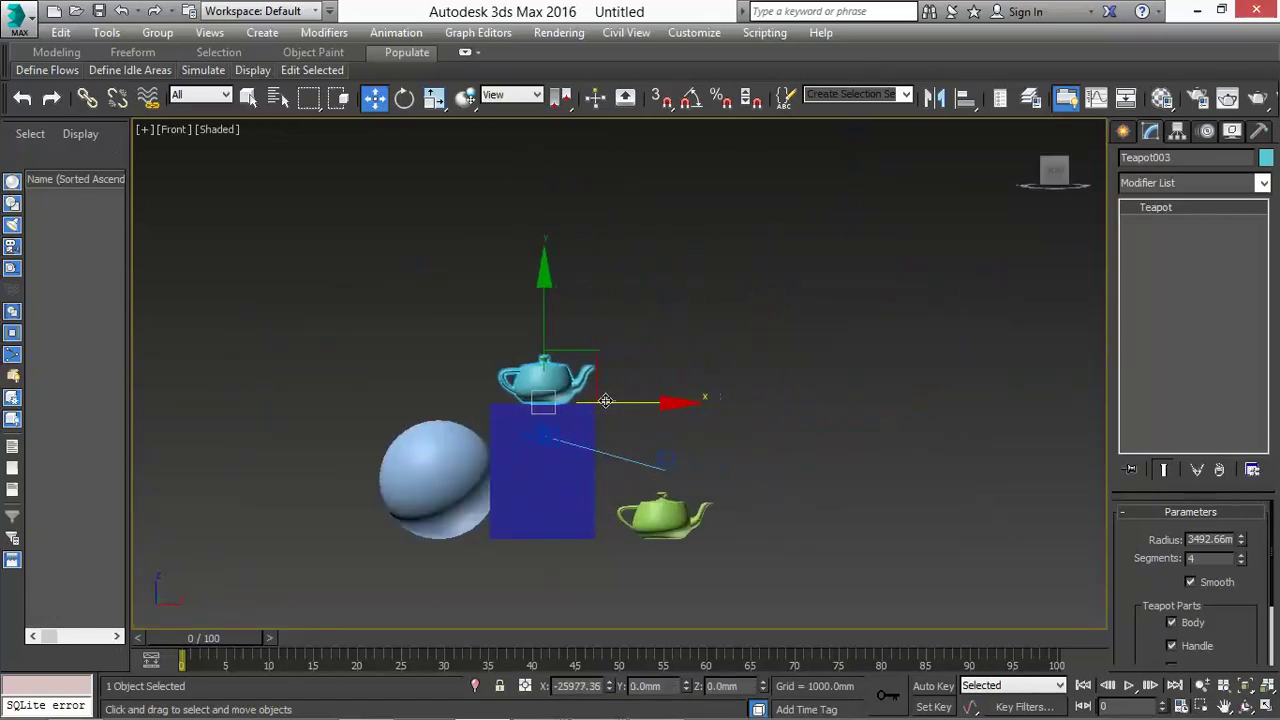
scroll(529, 420, up, 4)
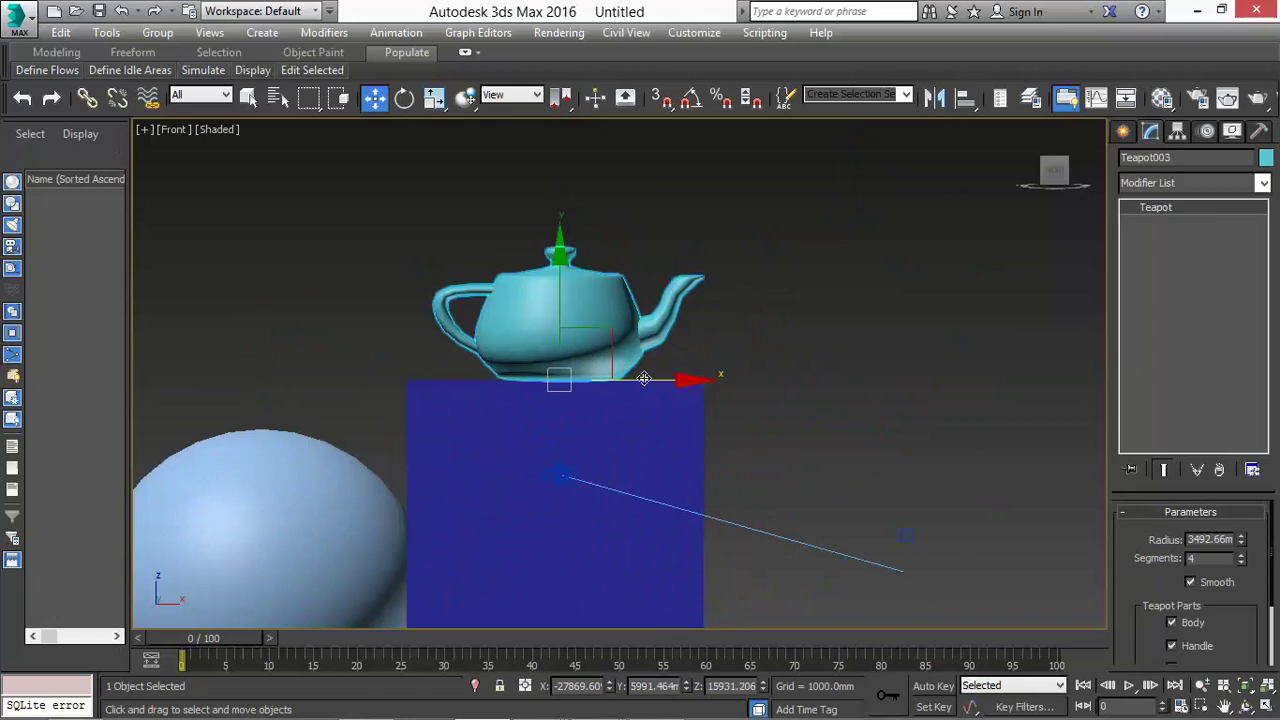
scroll(639, 381, down, 4)
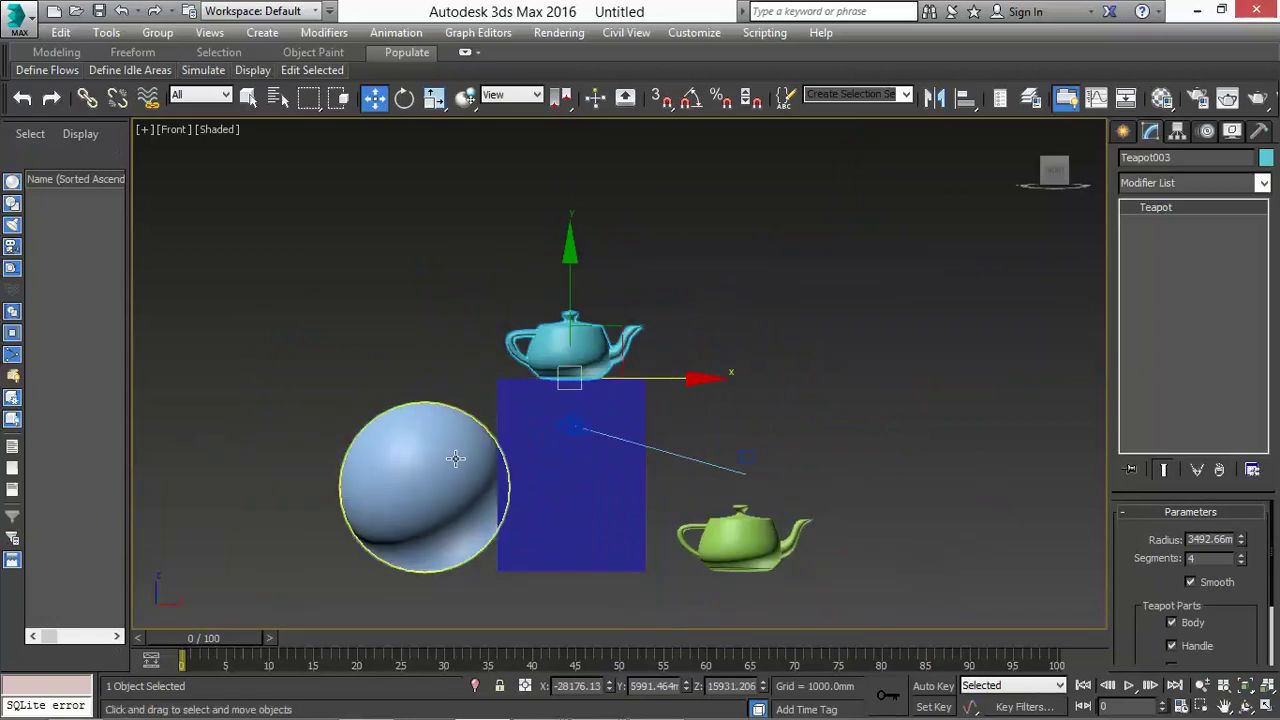
Step: In the top view, move the blue teapot about 8,130 mm along positive Y to centre it on the box
key(t)
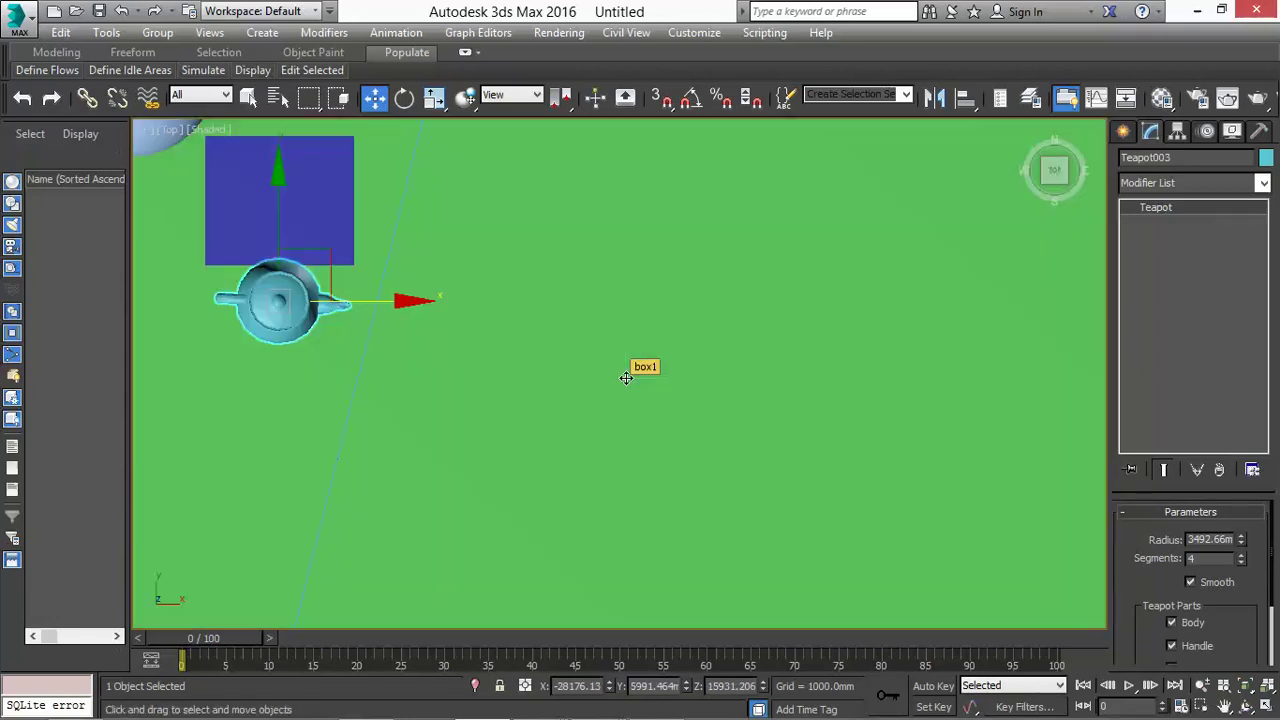
key(z)
scroll(625, 377, down, 5)
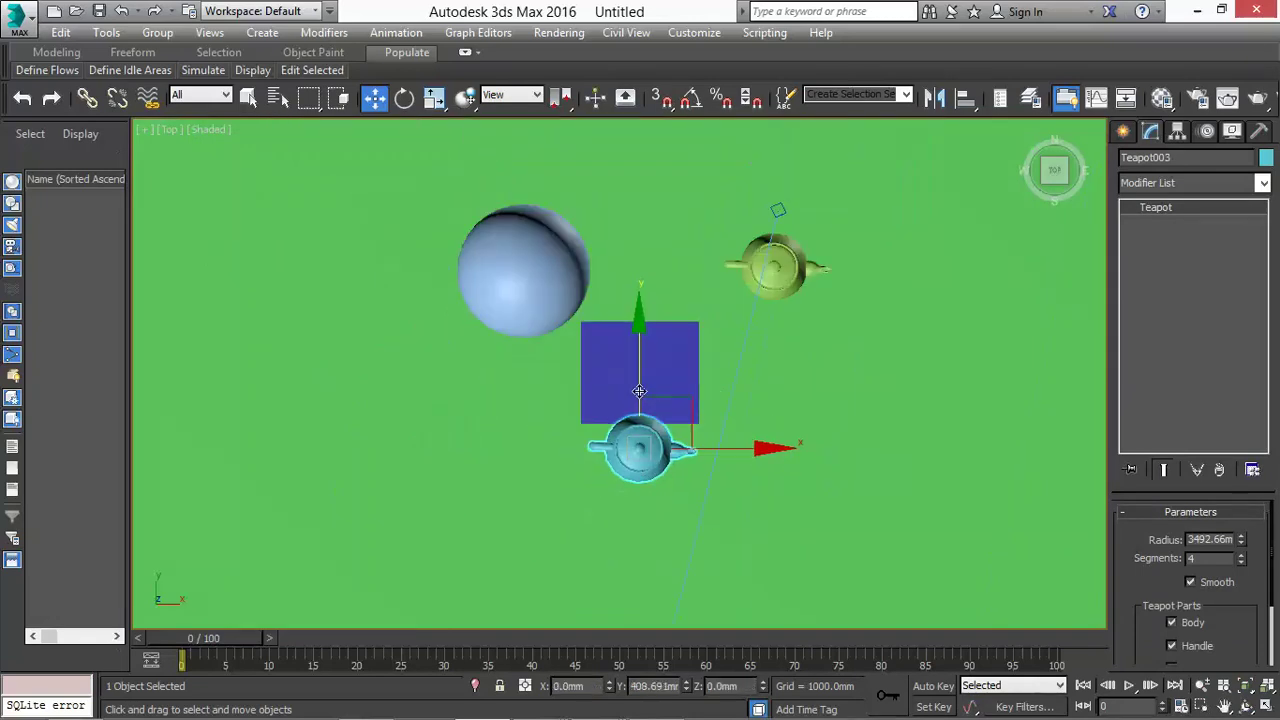
drag(639, 401, 639, 318)
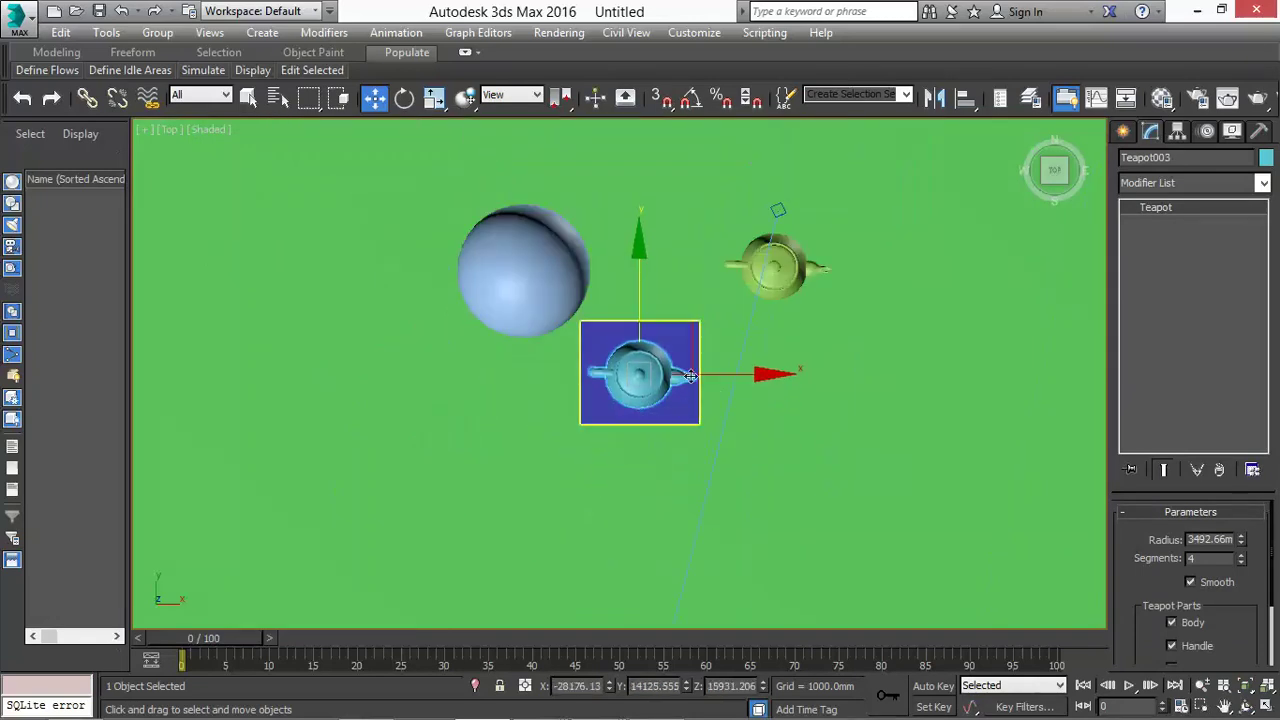
scroll(628, 374, up, 2)
scroll(628, 374, up, 2)
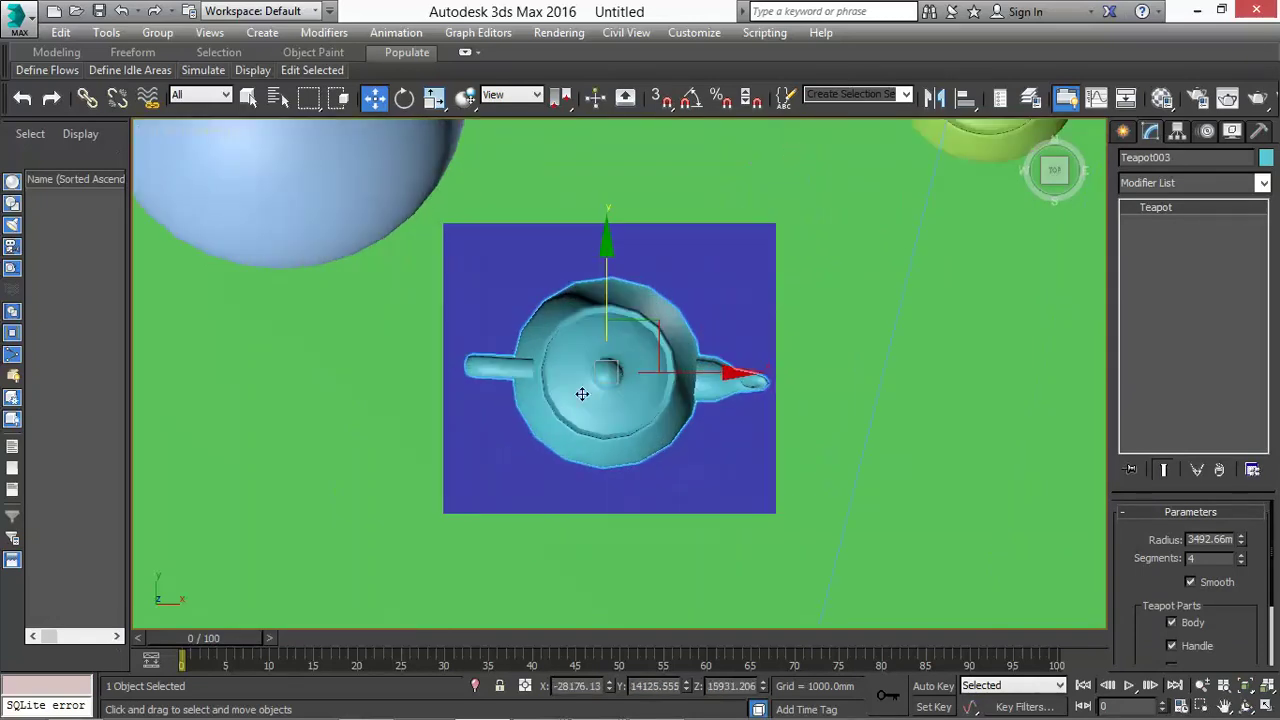
scroll(600, 390, down, 3)
Step: Move the green teapot along negative Y and negative X to sit just in front of the box
click(824, 255)
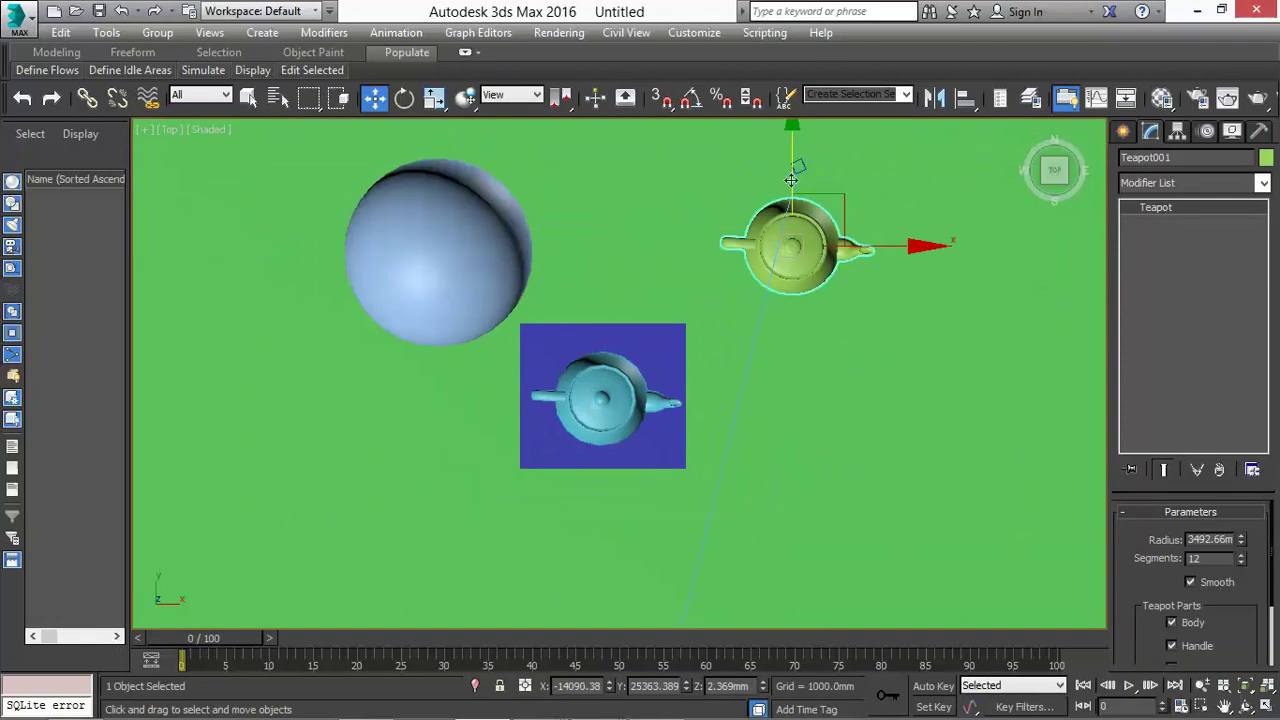
drag(790, 170, 785, 425)
drag(904, 510, 724, 504)
drag(612, 411, 610, 434)
Step: Move the sphere about 25,170 mm along X and 10,590 mm along negative Y to touch the box's positive-X side
click(471, 280)
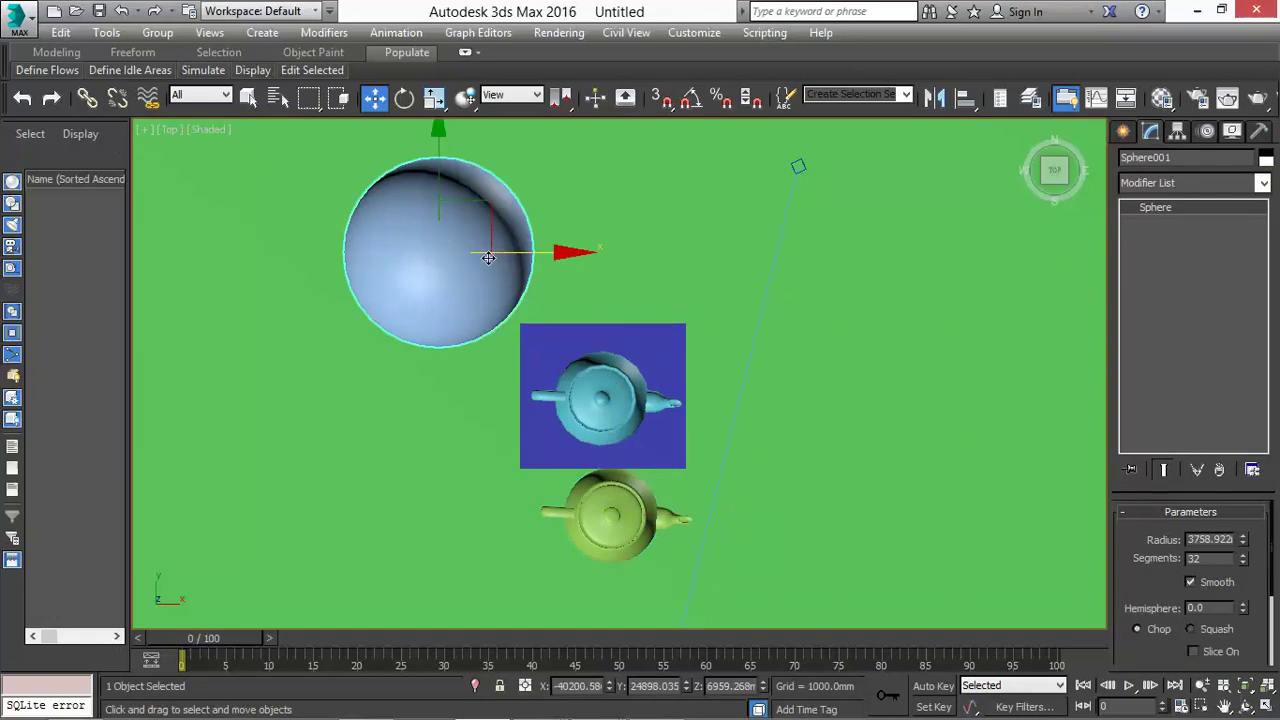
drag(491, 251, 858, 288)
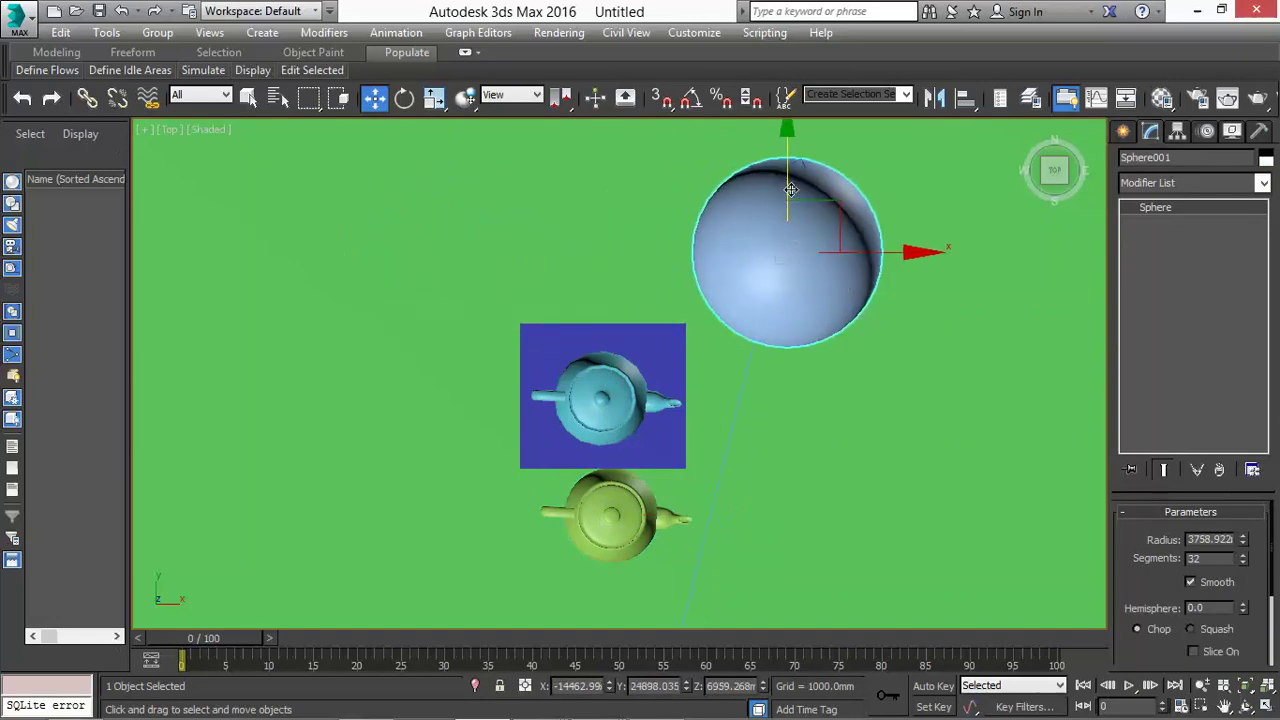
drag(784, 186, 782, 339)
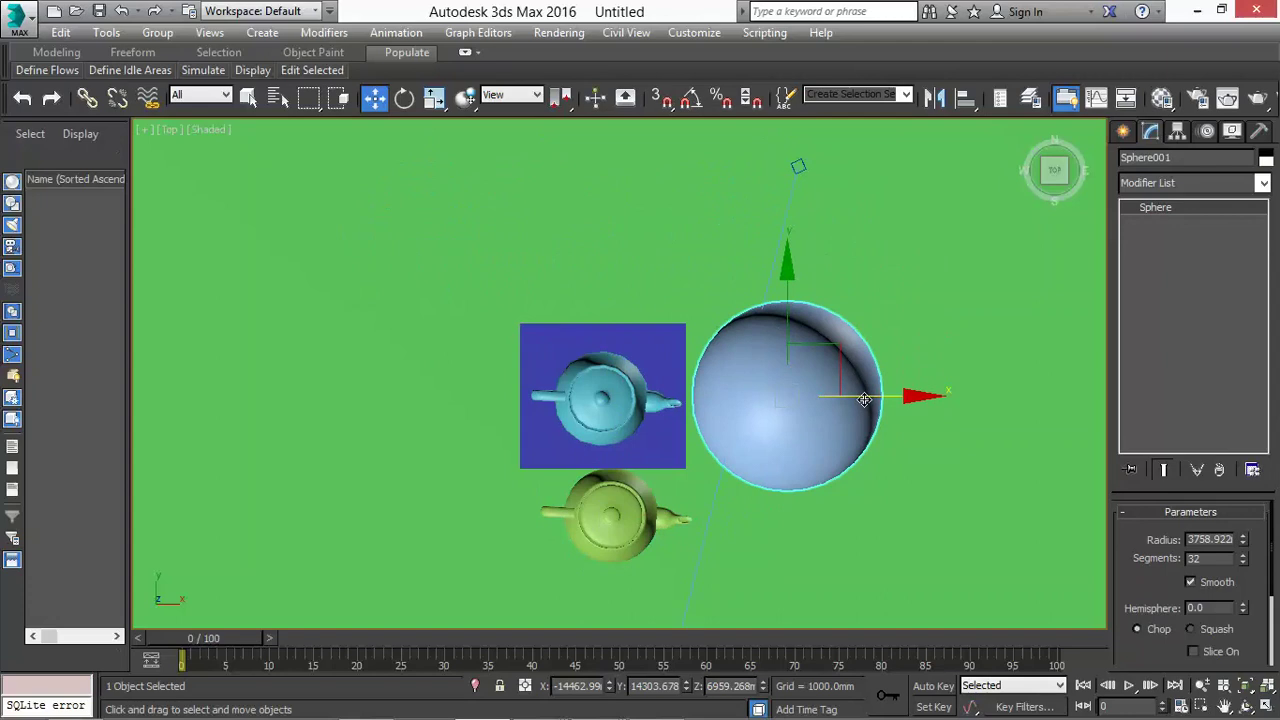
drag(864, 399, 857, 401)
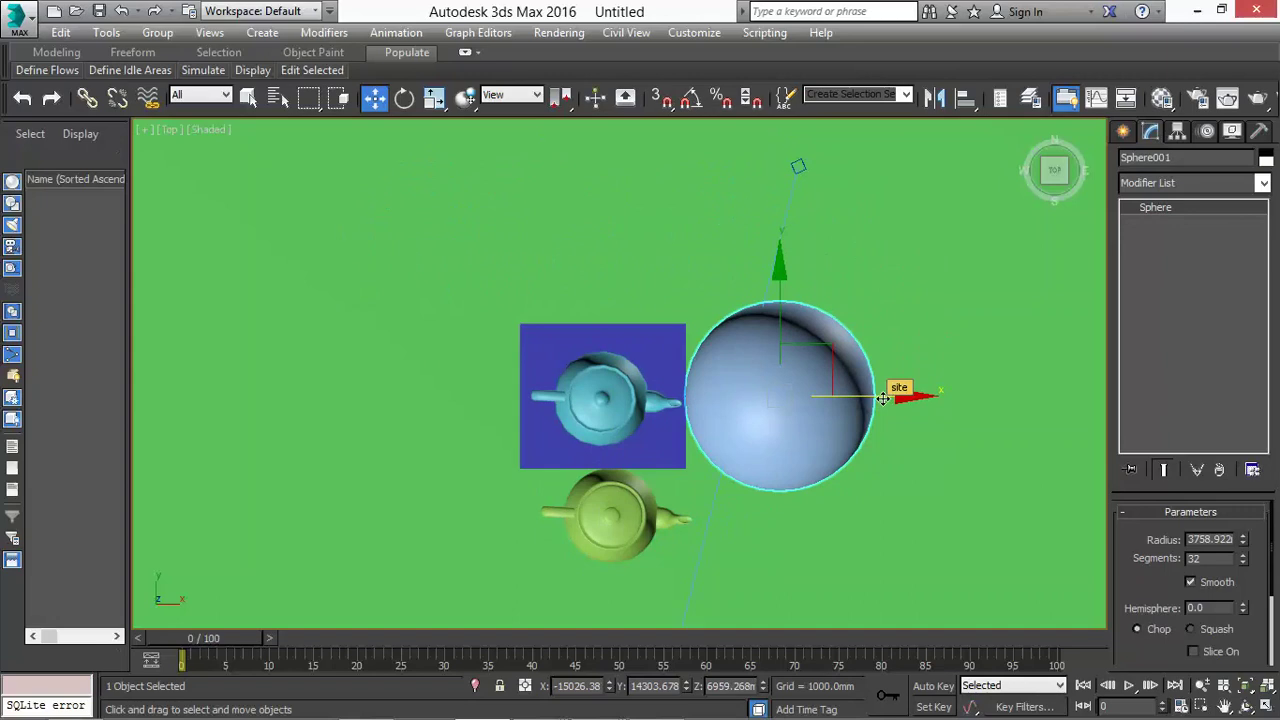
Step: Clone the sphere as one Copy about 26,770 mm along negative X to the opposite side of the box
shift+drag(883, 399, 514, 399)
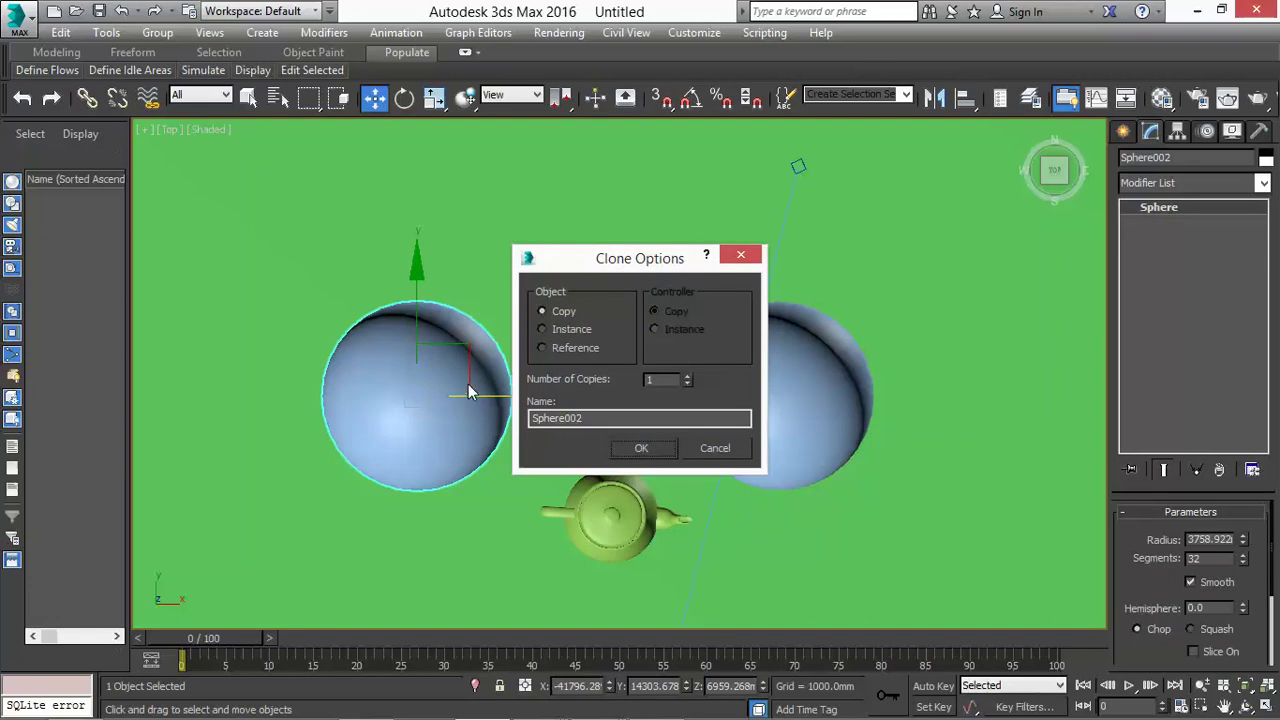
click(642, 449)
click(522, 516)
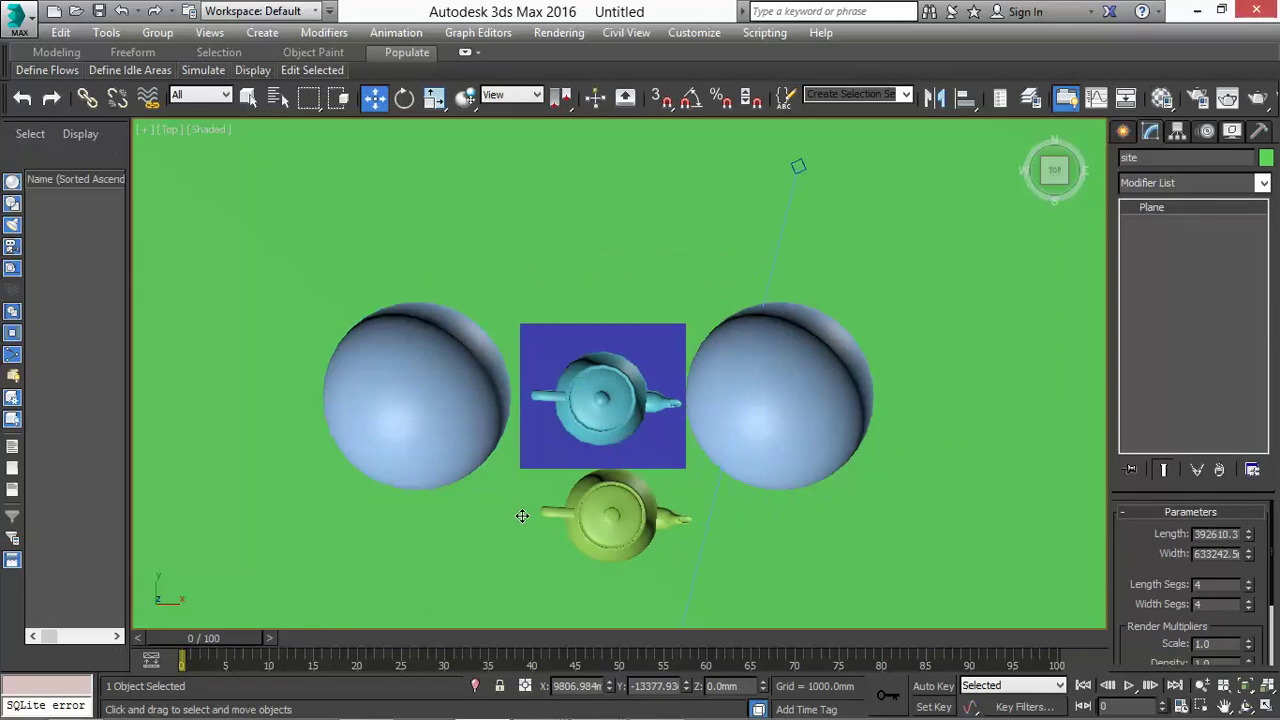
Step: In the front view, move the green teapot about 257 mm along negative X to centre it on the box
key(f)
scroll(543, 480, down, 5)
scroll(500, 328, up, 4)
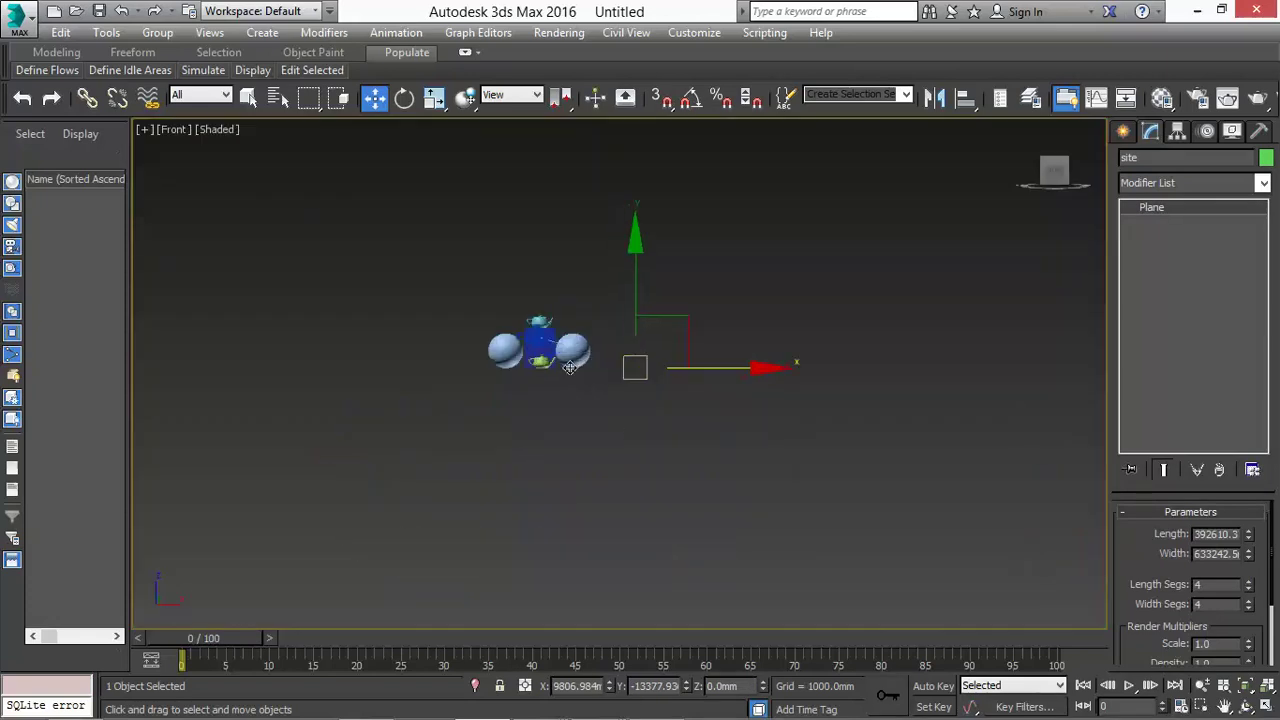
scroll(500, 328, up, 3)
click(545, 412)
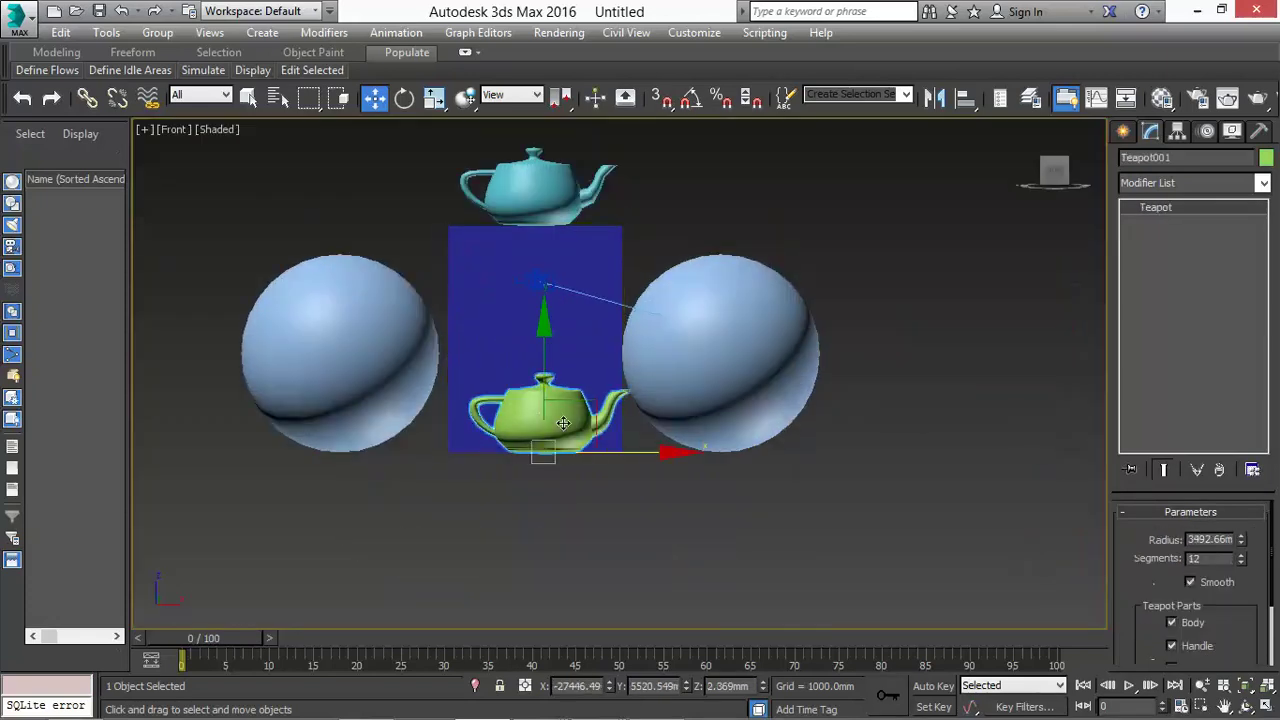
drag(605, 451, 601, 451)
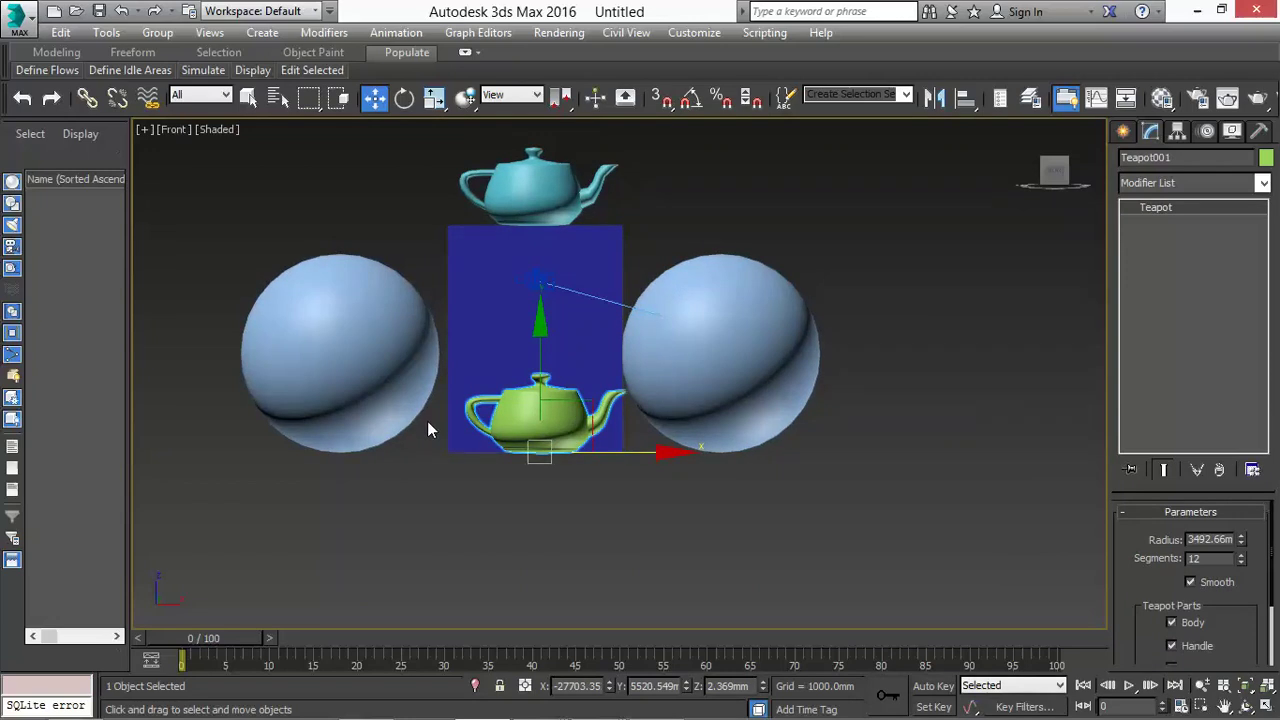
Step: Rotate the green teapot to a Z rotation of -90 degrees
click(405, 100)
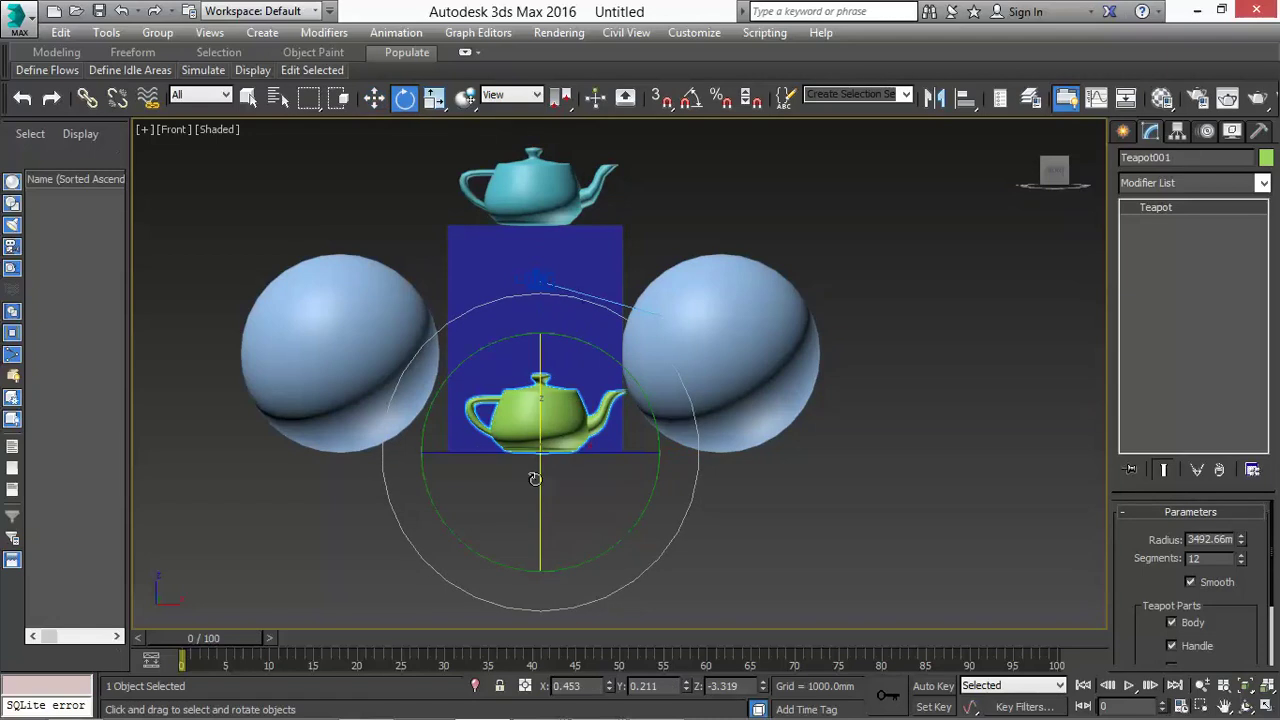
drag(623, 451, 601, 364)
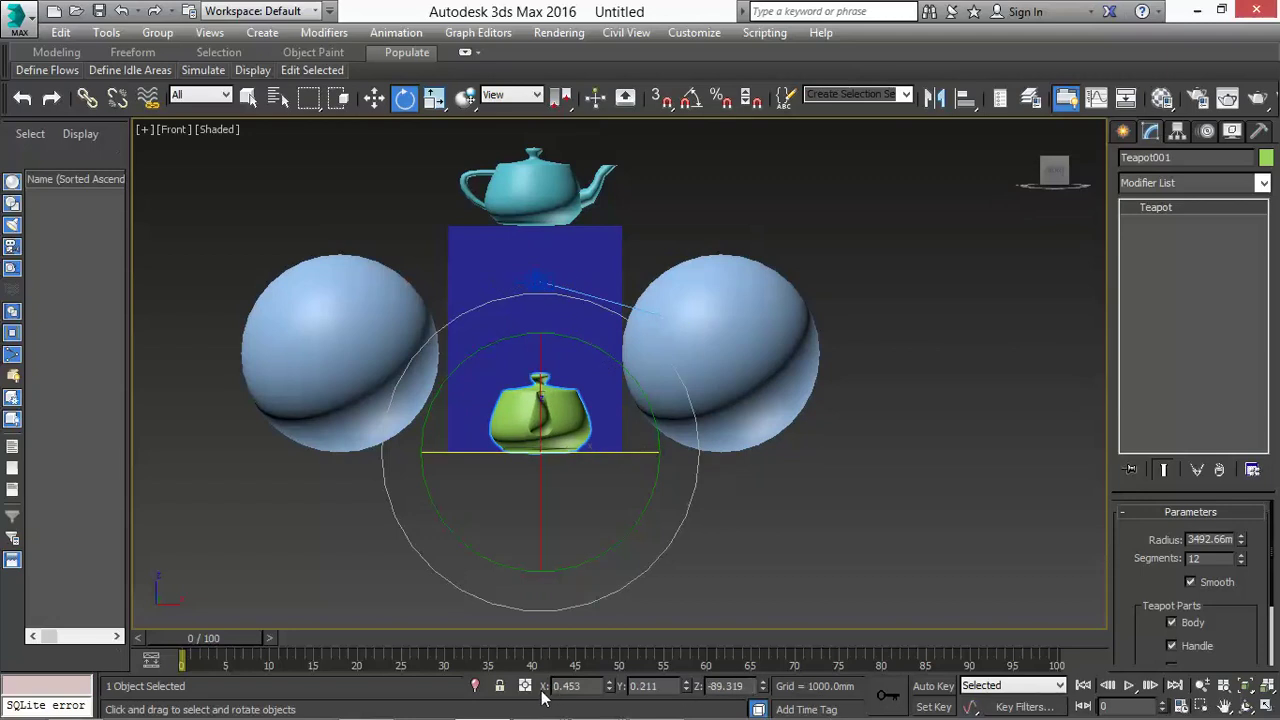
double_click(710, 686)
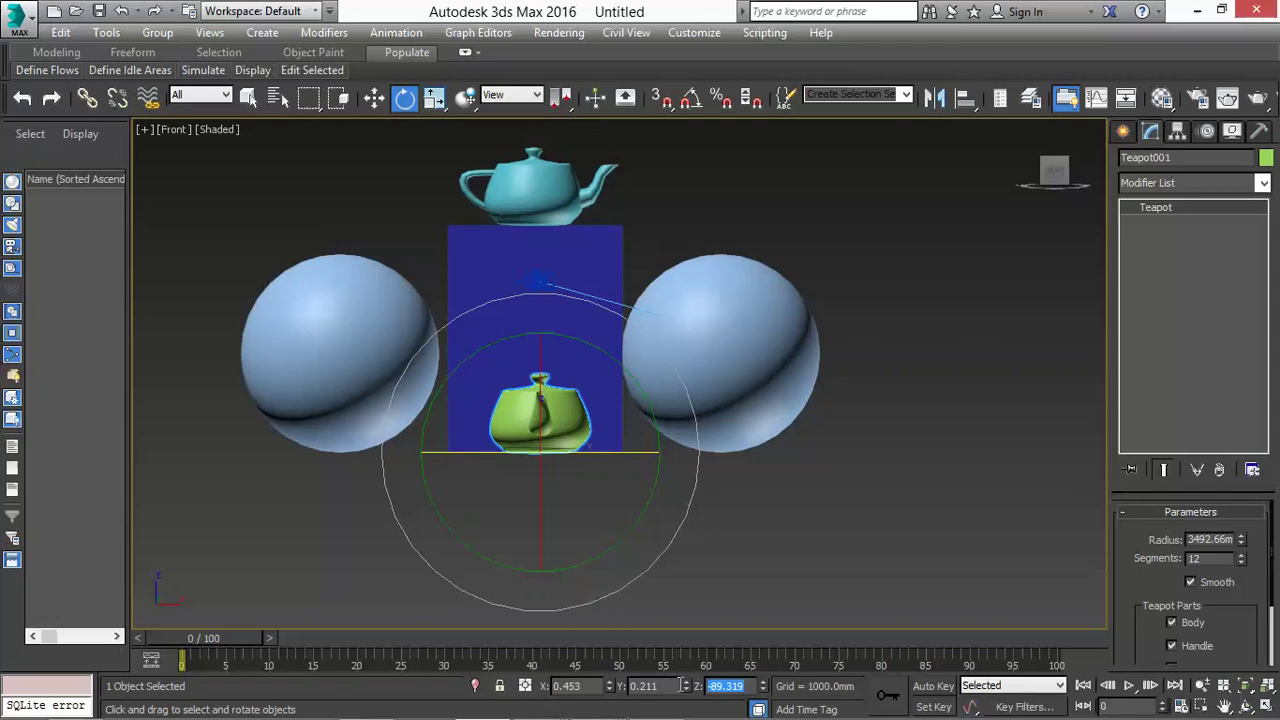
text(-90)
key(Return)
Step: Clone the green teapot as one Instance about 20,960 mm along X, beyond the sphere on that side
click(374, 97)
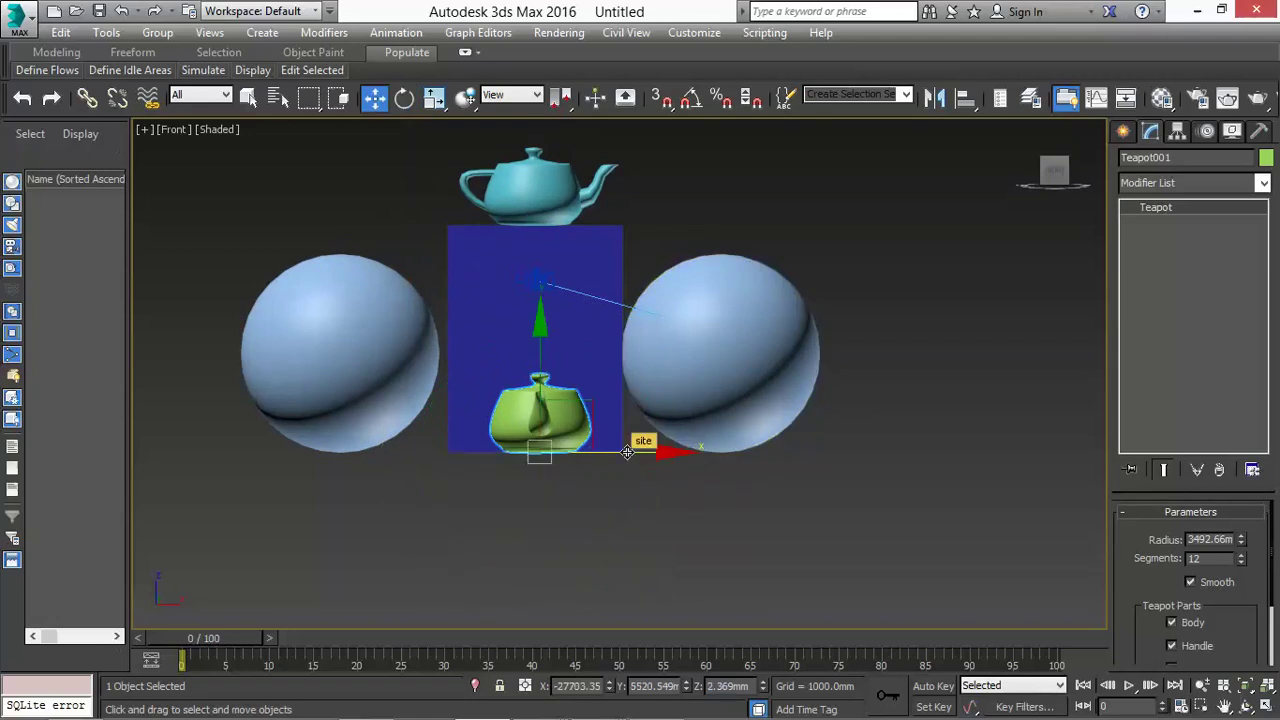
mouse_move(627, 452)
mouse_down()
mouse_move(872, 450)
mouse_move(890, 452)
mouse_move(887, 478)
mouse_up()
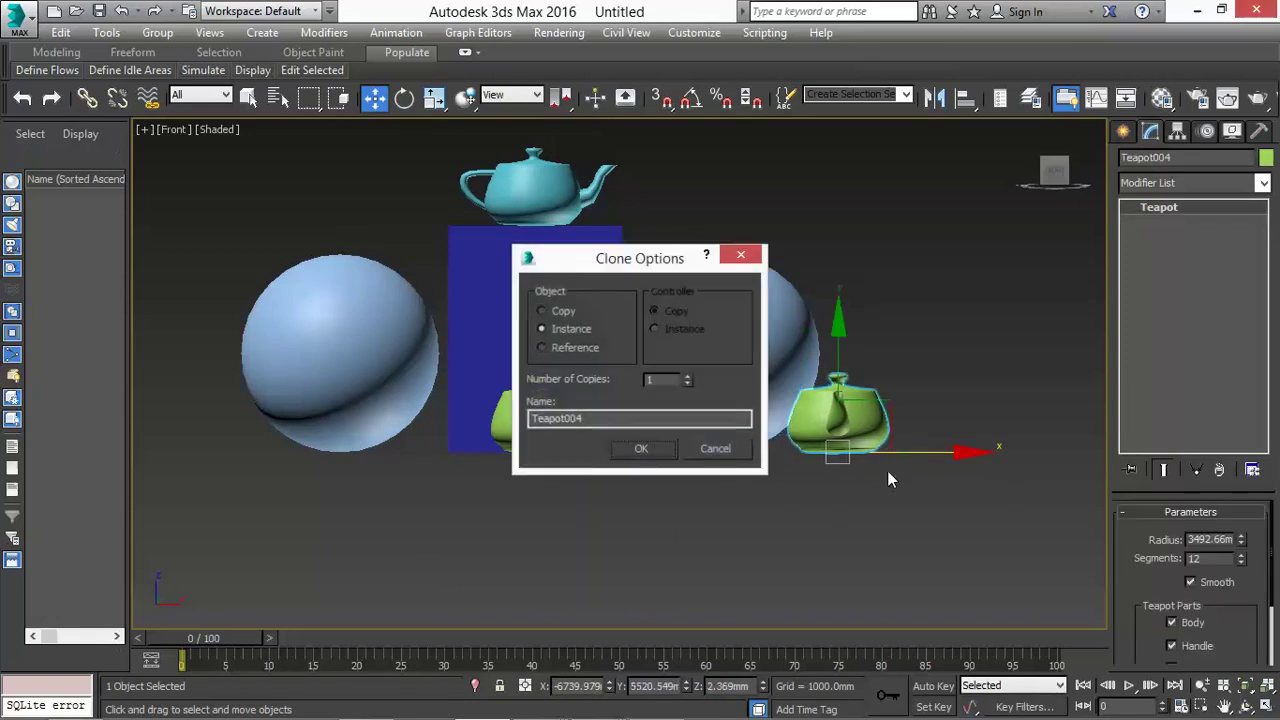
click(645, 450)
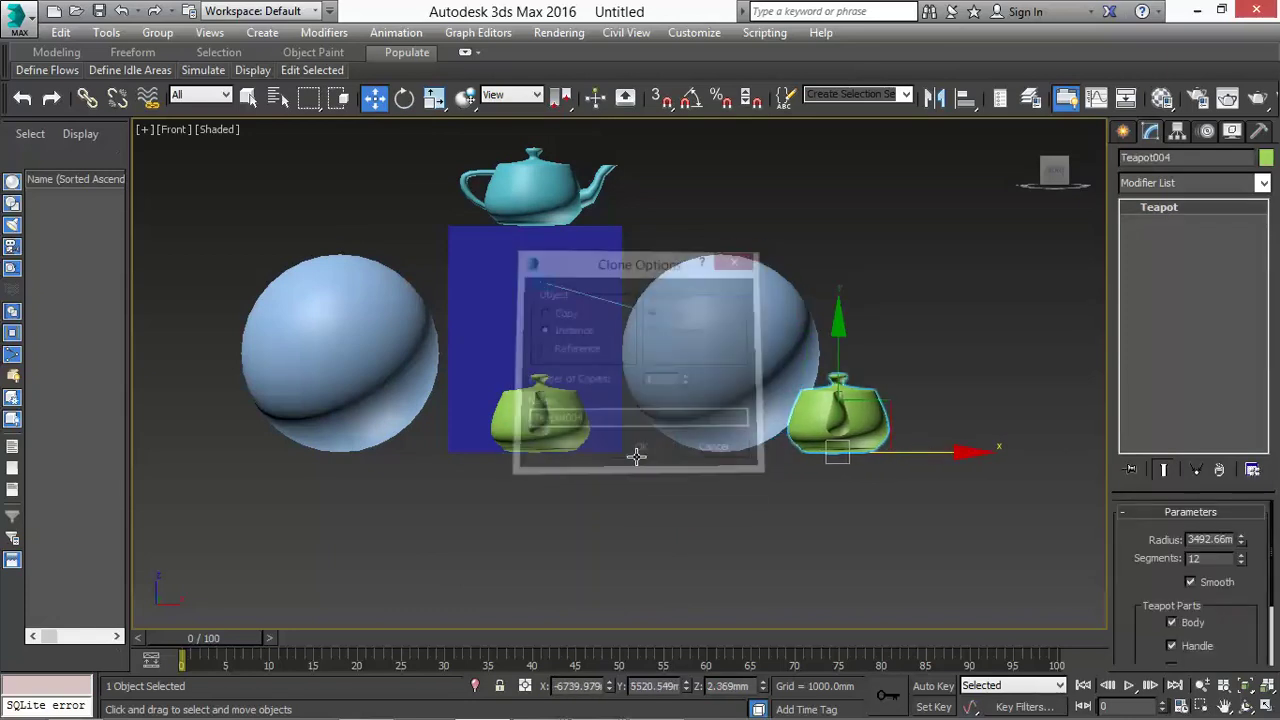
click(669, 517)
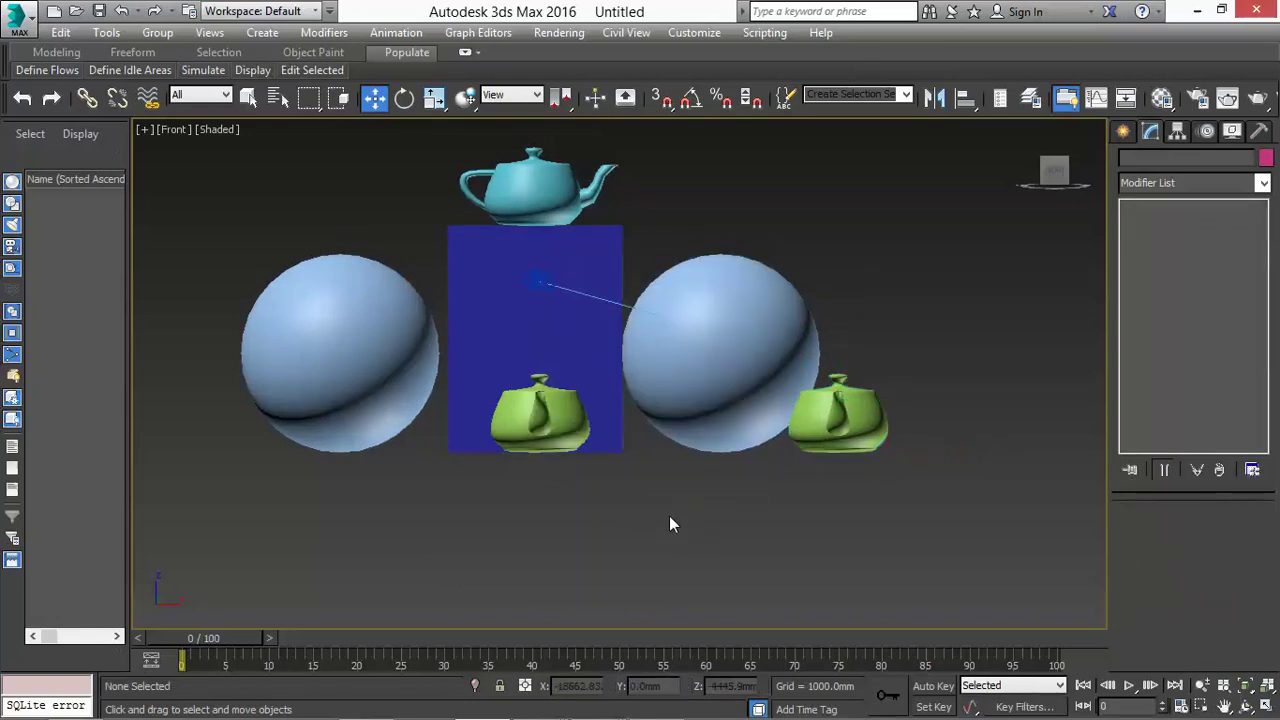
click(258, 36)
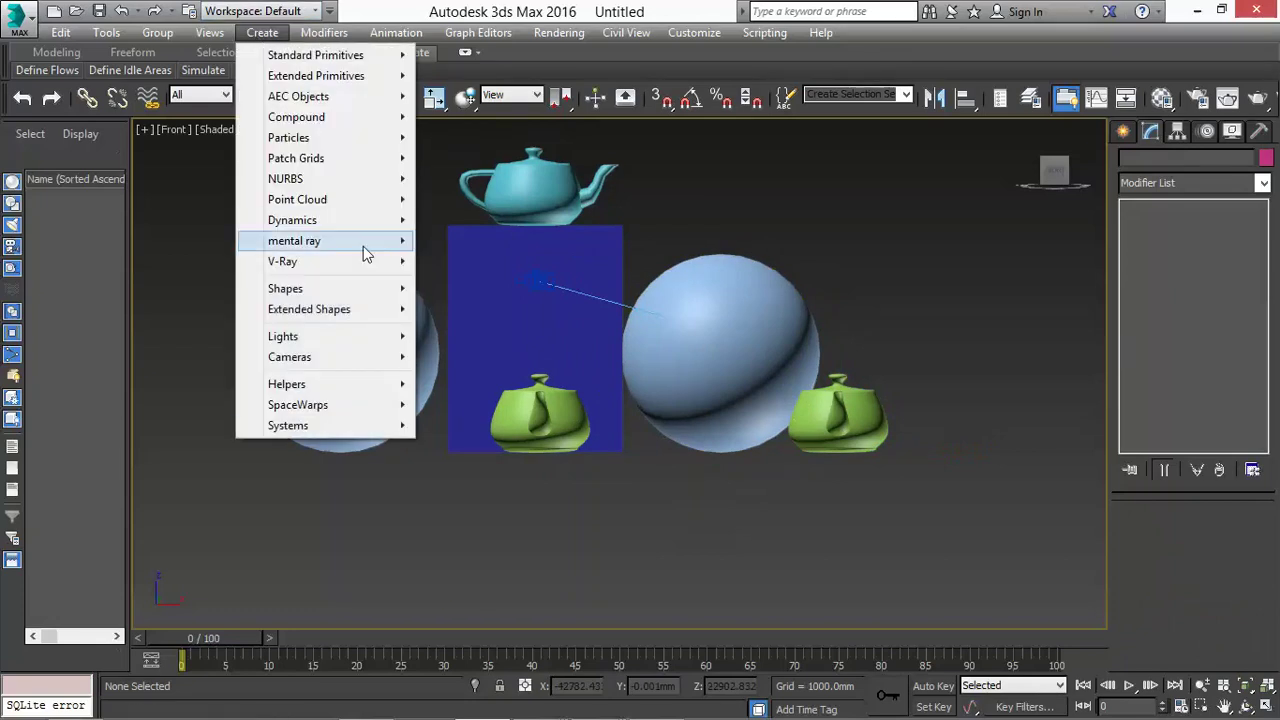
mouse_move(334, 290)
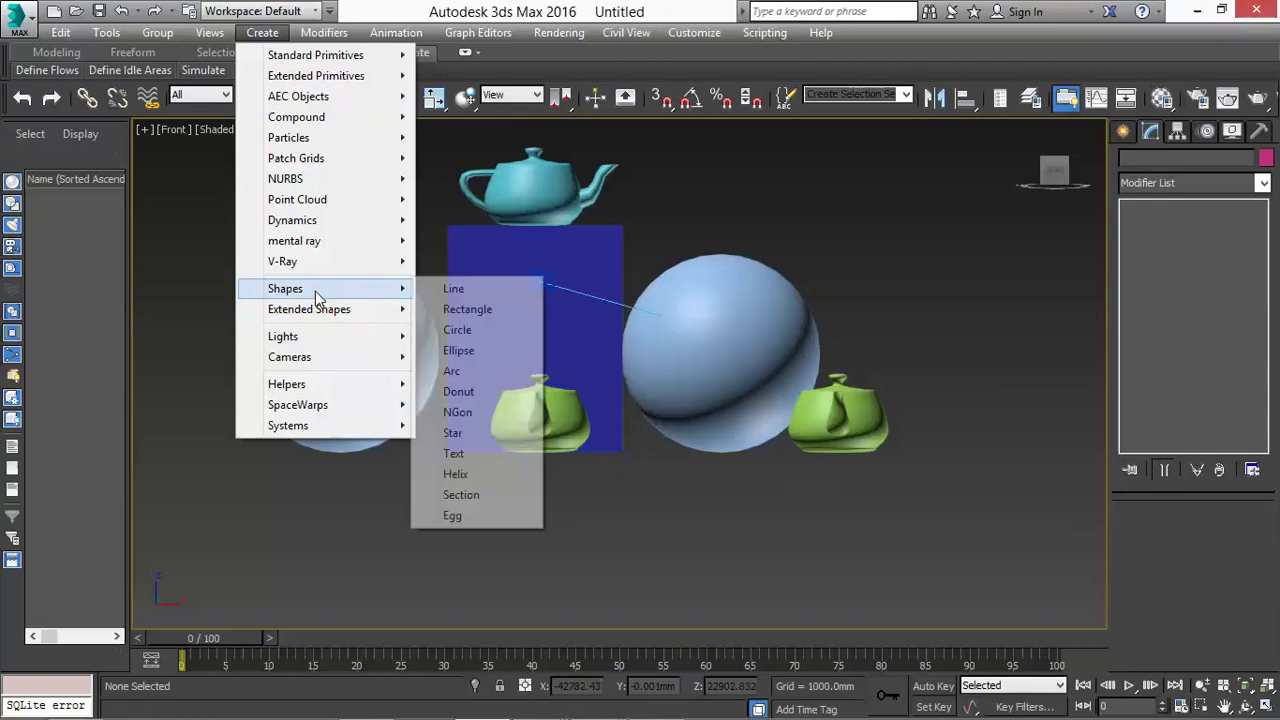
click(455, 455)
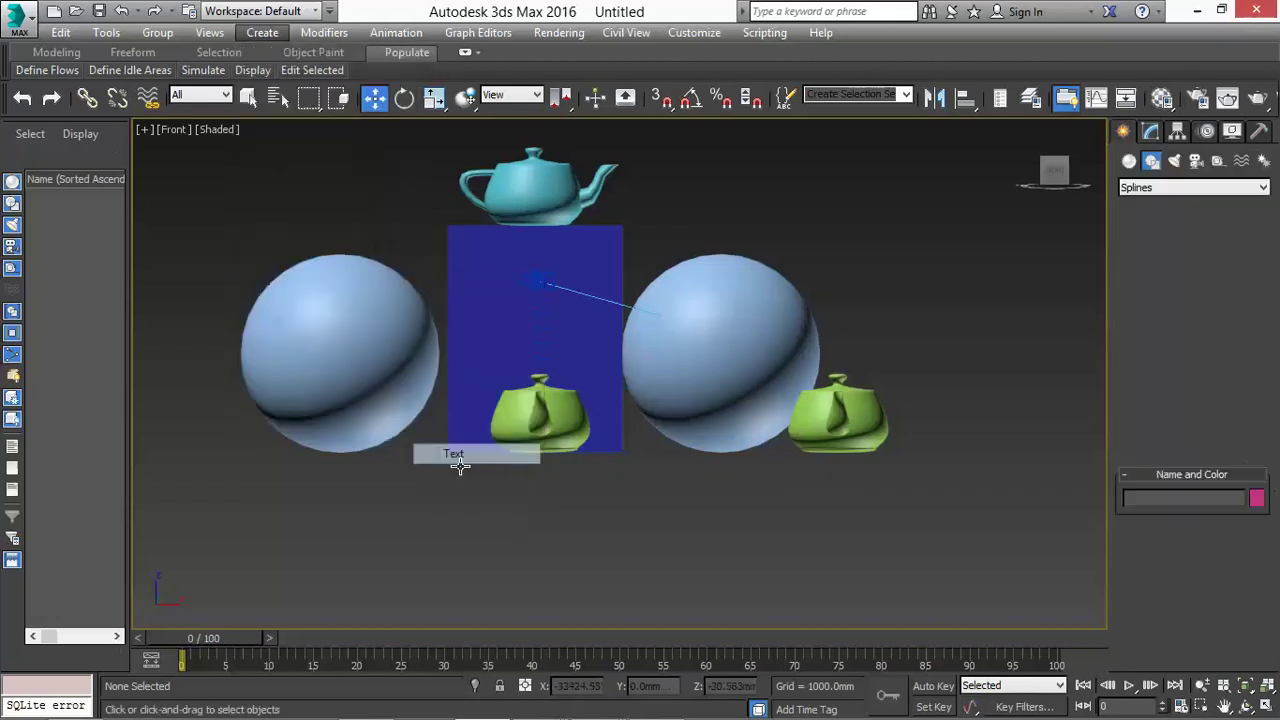
click(483, 251)
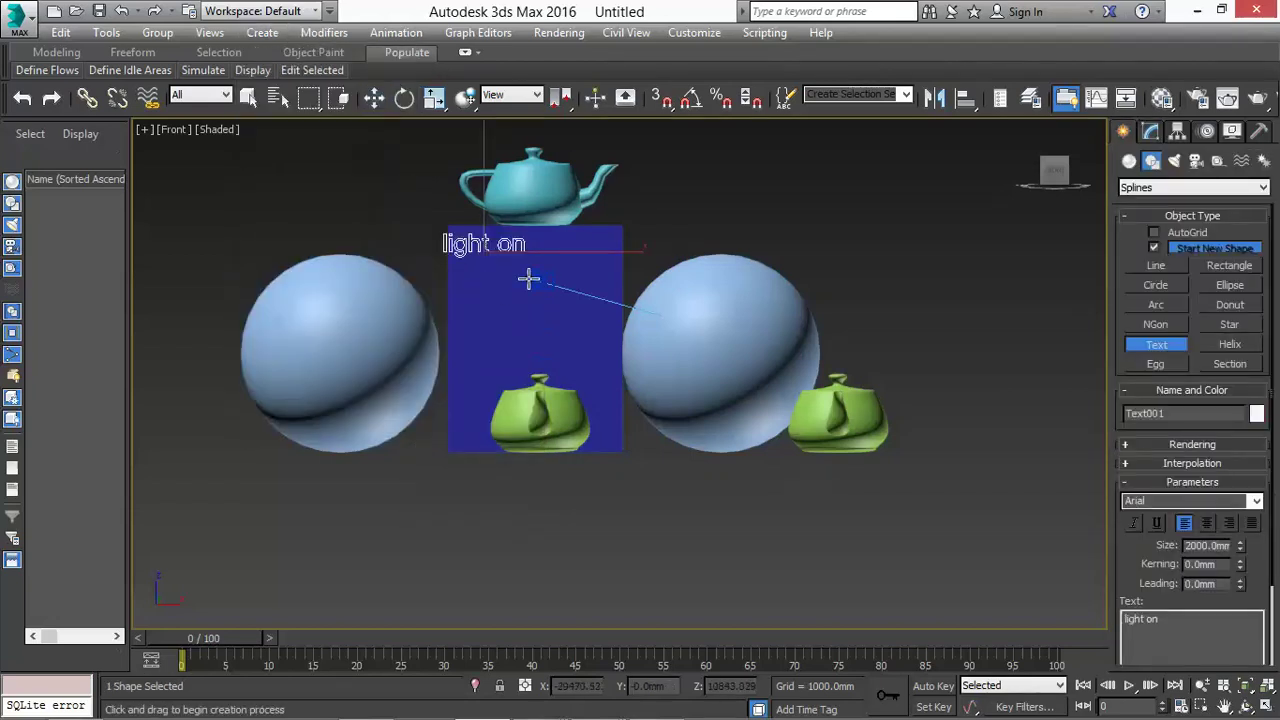
click(374, 97)
drag(523, 247, 557, 247)
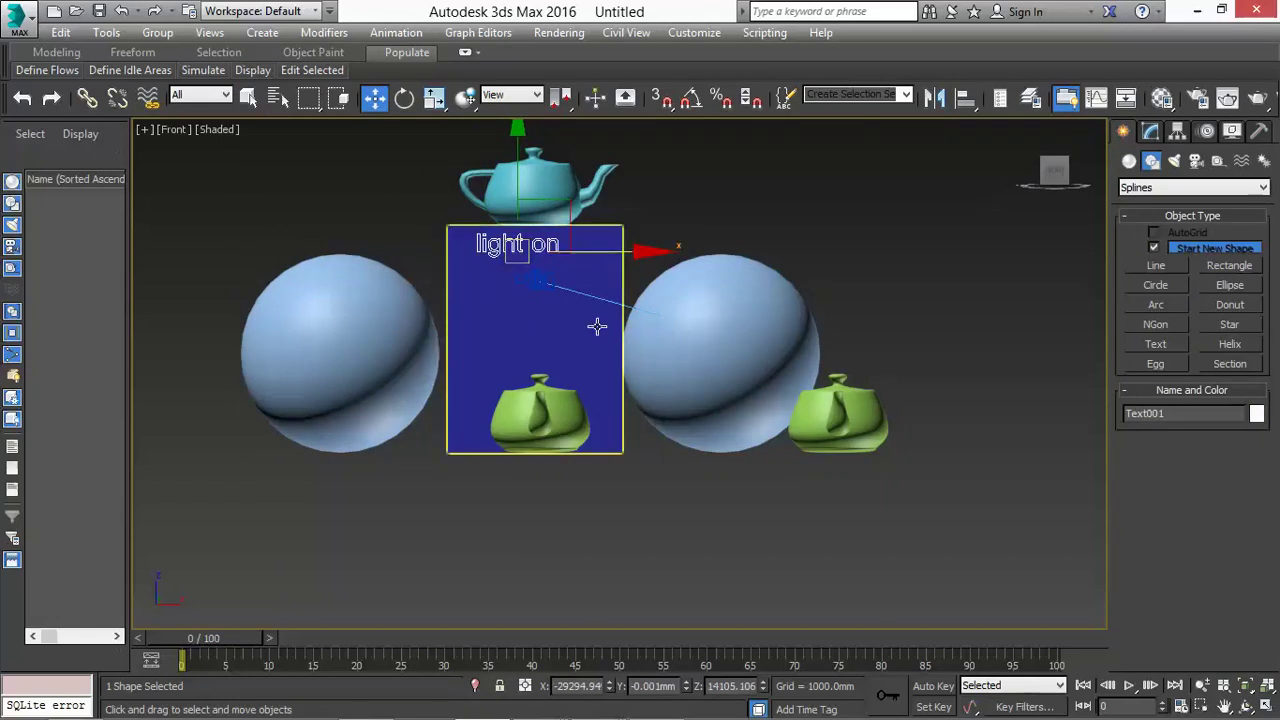
key(Delete)
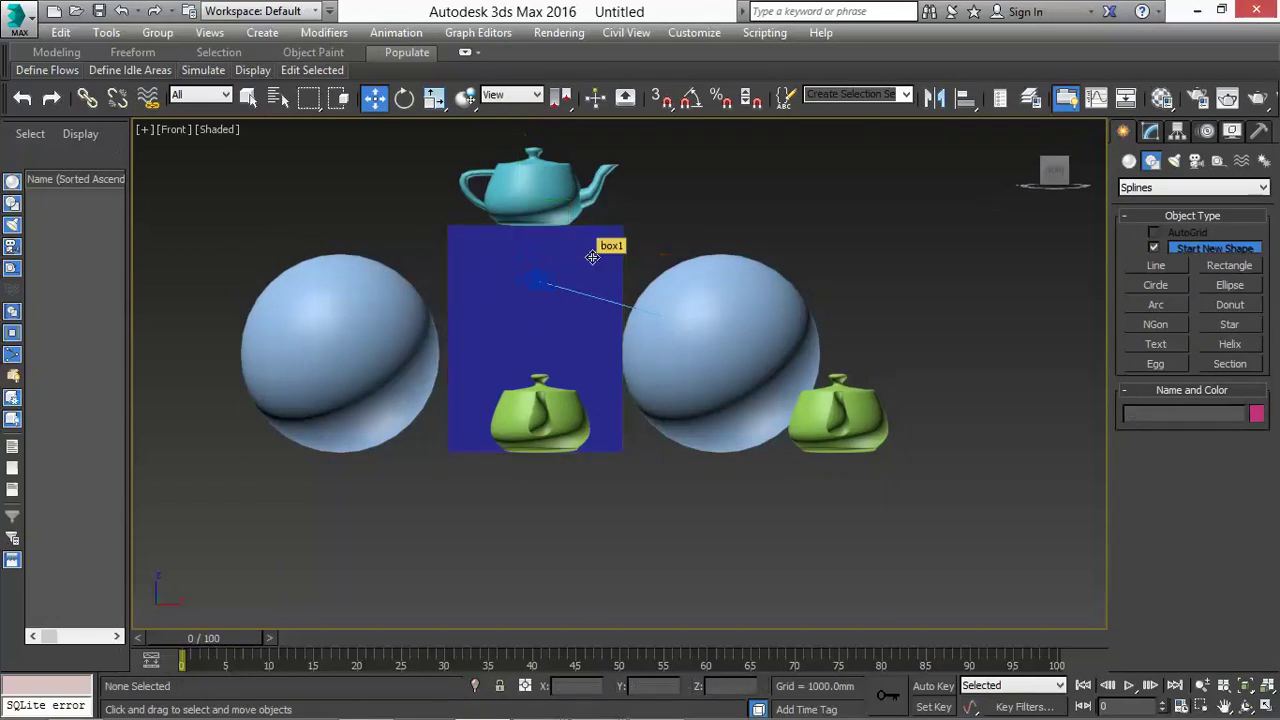
Step: Create a Text shape reading "LIGHT ON" in Arial, size 2000 mm, near the top of the box in the front view
click(262, 32)
mouse_move(390, 289)
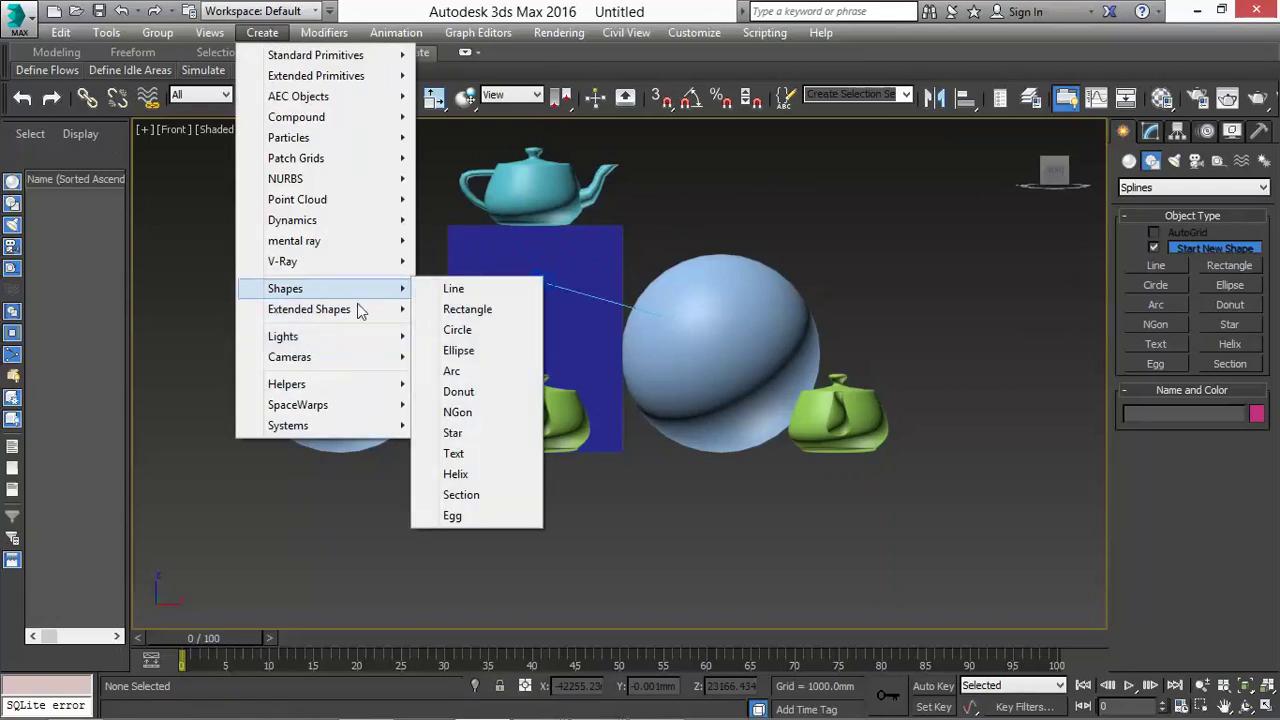
click(448, 451)
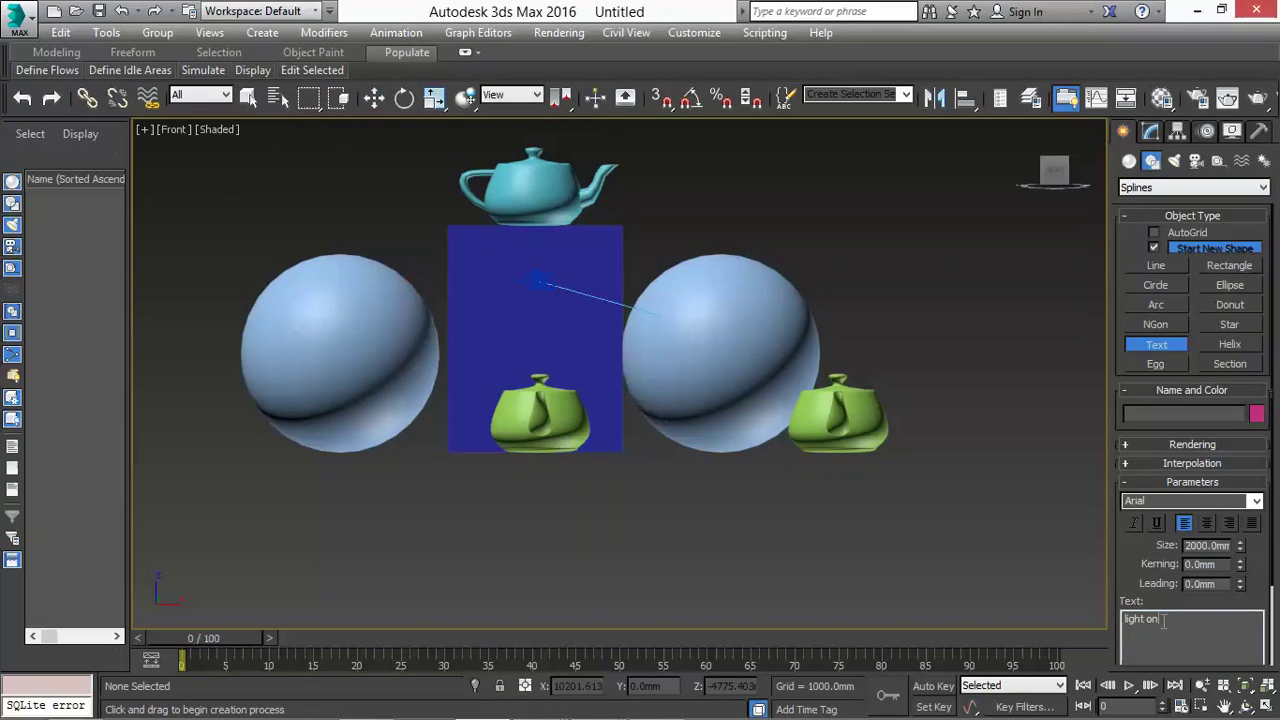
drag(1163, 620, 1099, 621)
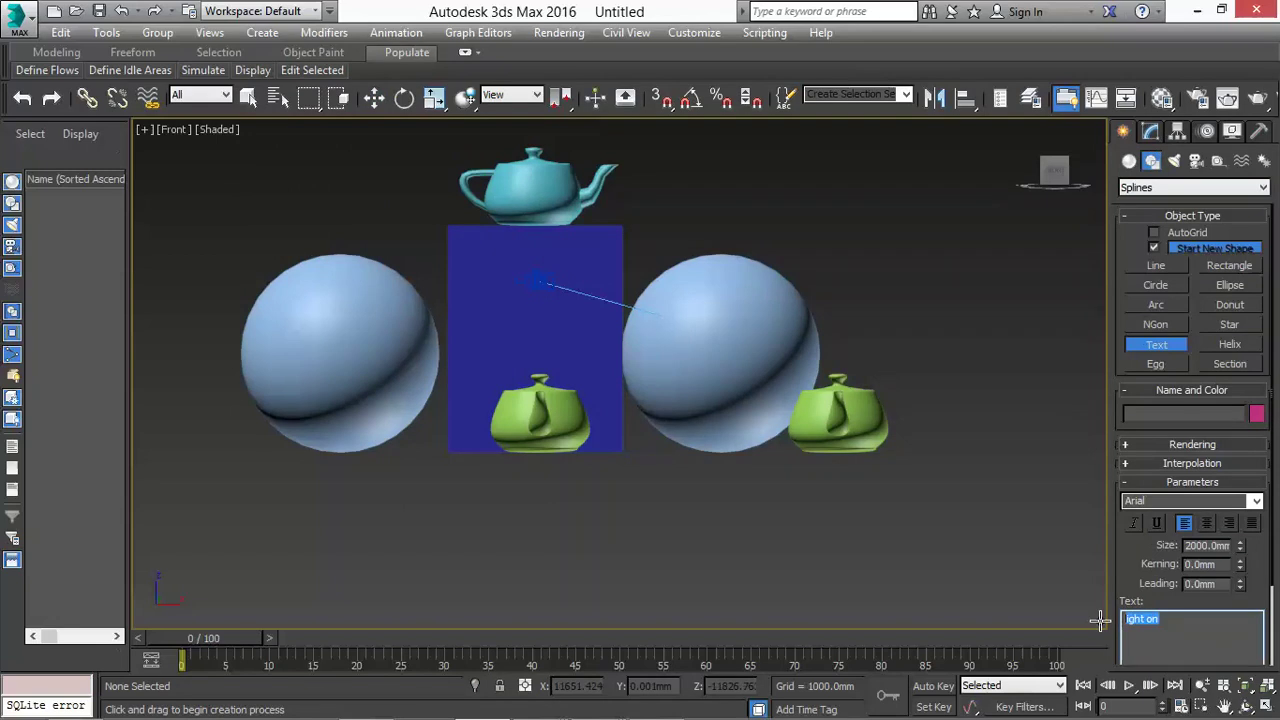
text(LIGHT ON)
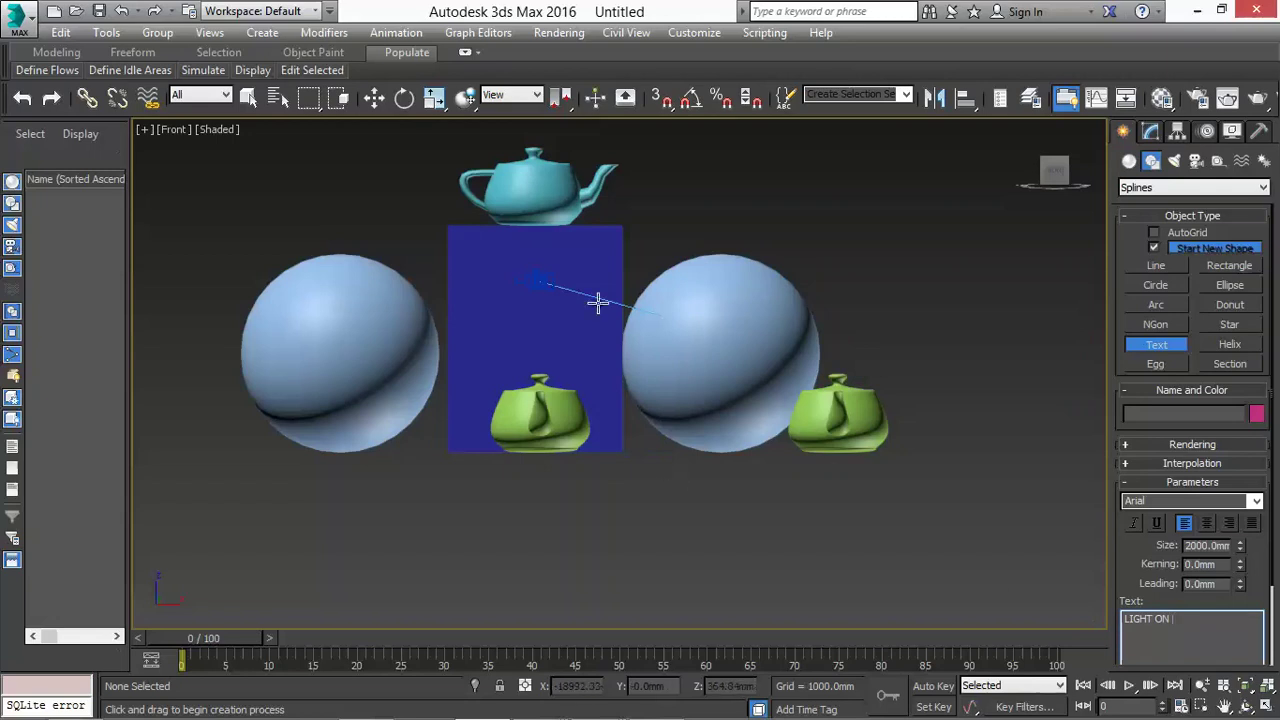
click(498, 257)
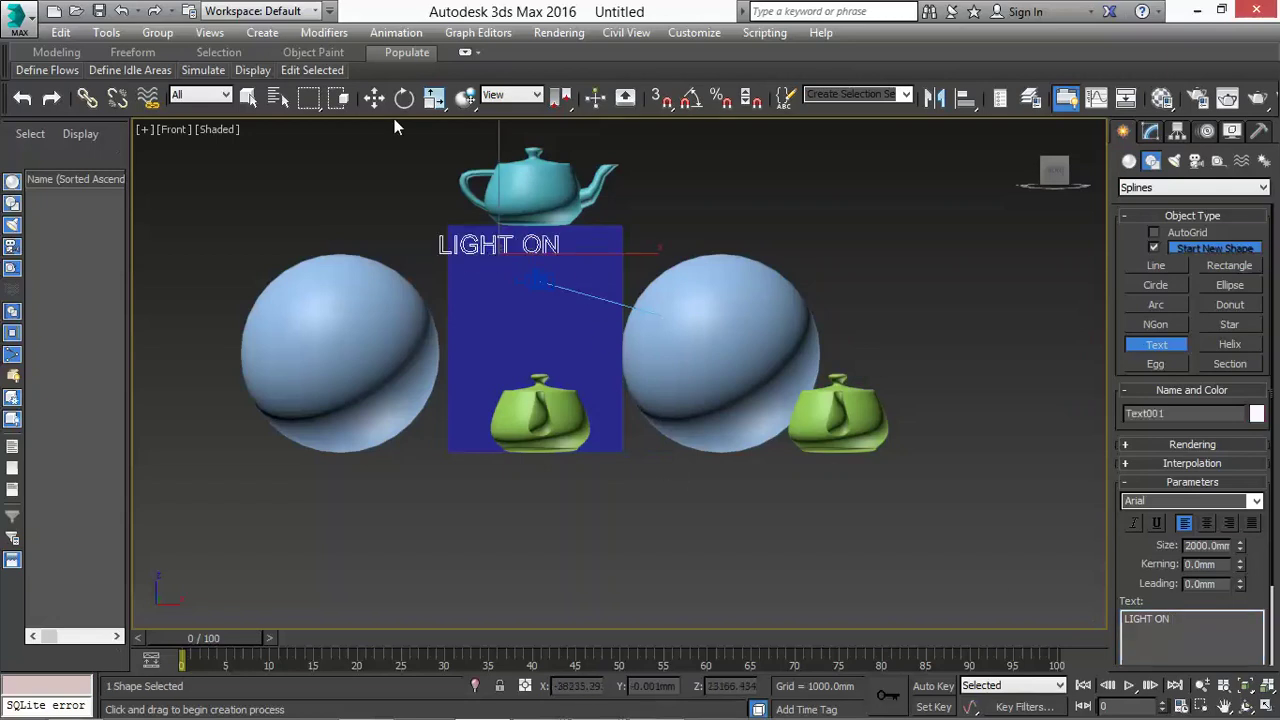
Step: Move the text along X and slightly down to about X -28,373 mm, Z 12,641 mm, centring it on the box's upper part
click(375, 97)
drag(556, 245, 588, 243)
mouse_move(530, 189)
mouse_down()
mouse_move(530, 226)
mouse_move(532, 208)
mouse_up()
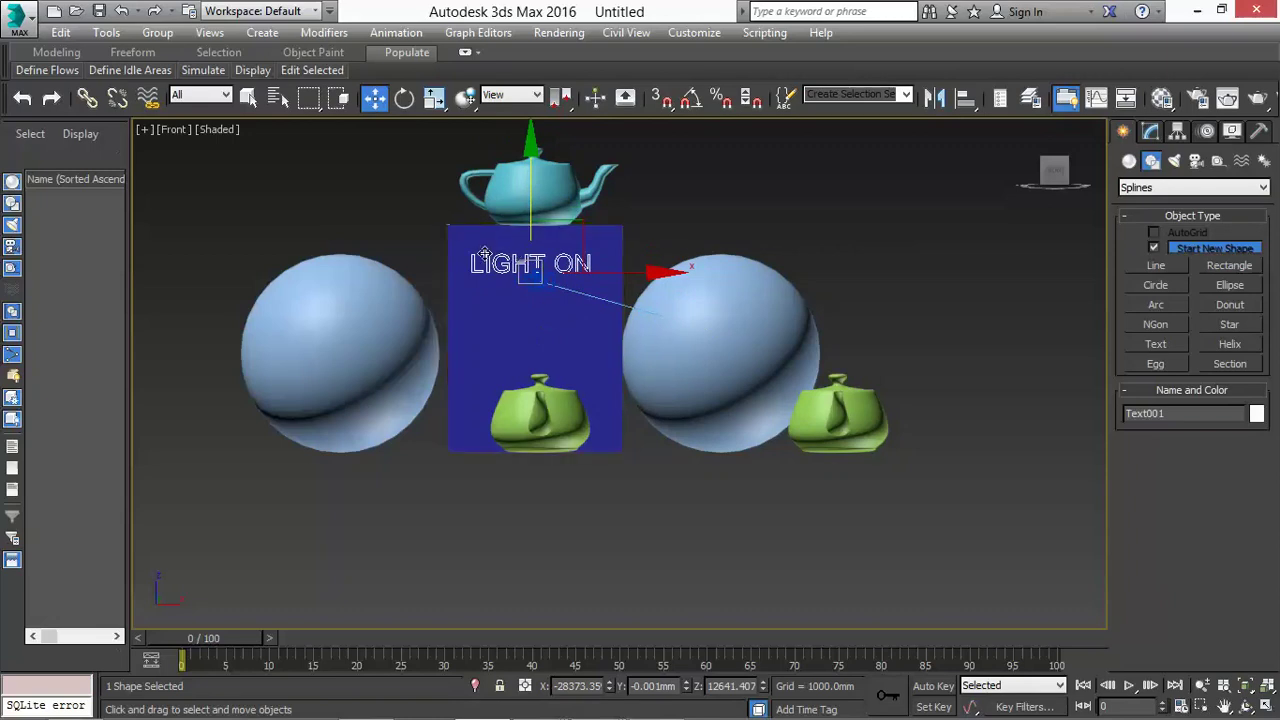
Step: In the left view, apply an Extrude modifier to the text with an amount of 900 mm
key(l)
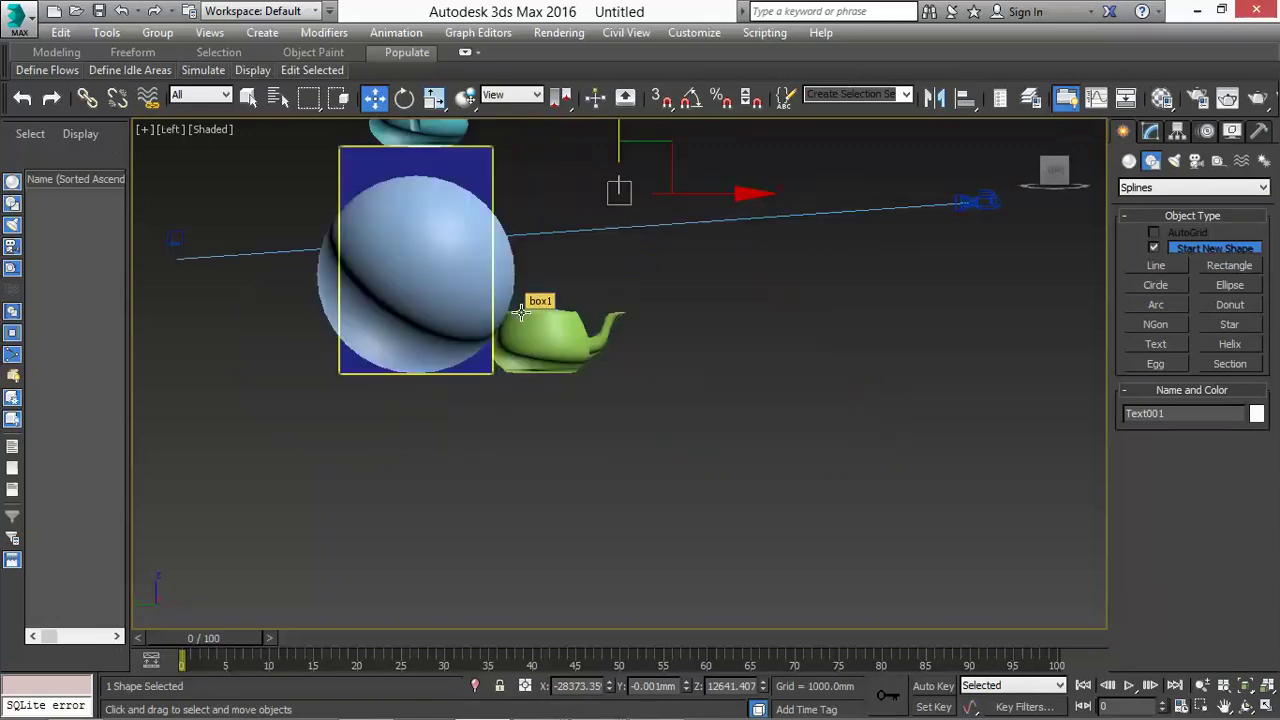
key(z)
scroll(655, 334, down, 5)
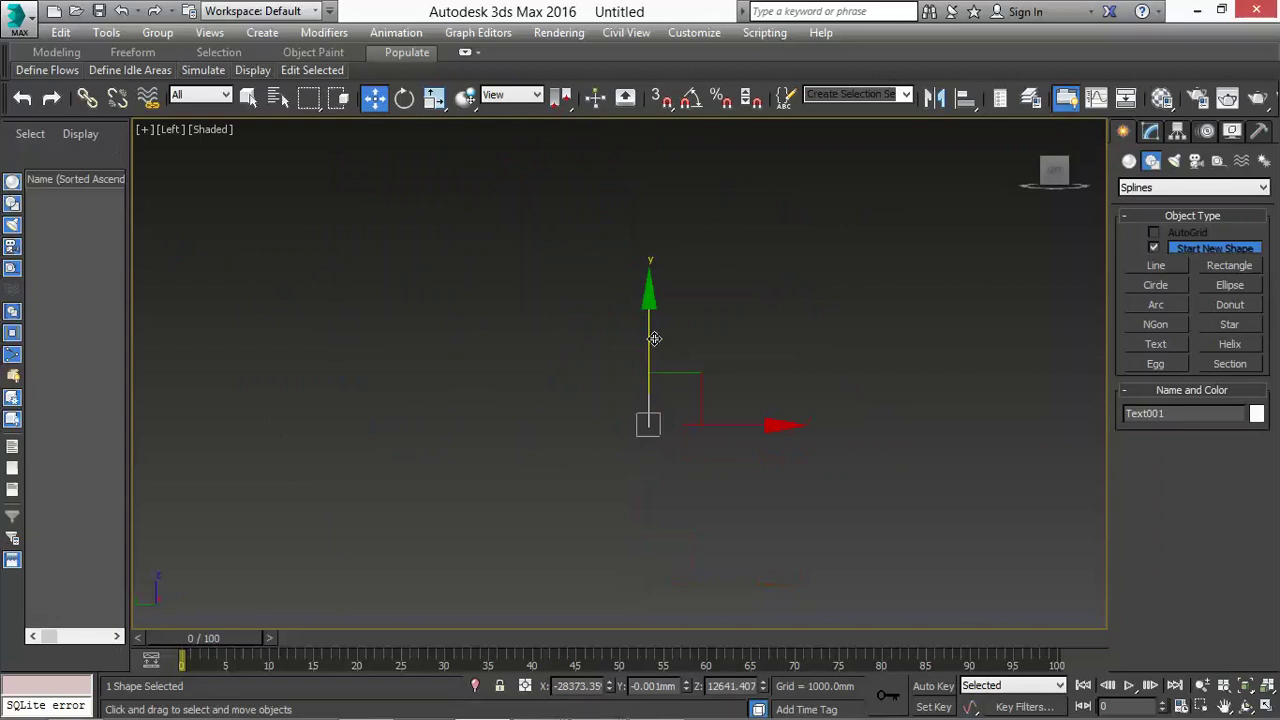
scroll(649, 342, up, 7)
scroll(640, 343, down, 9)
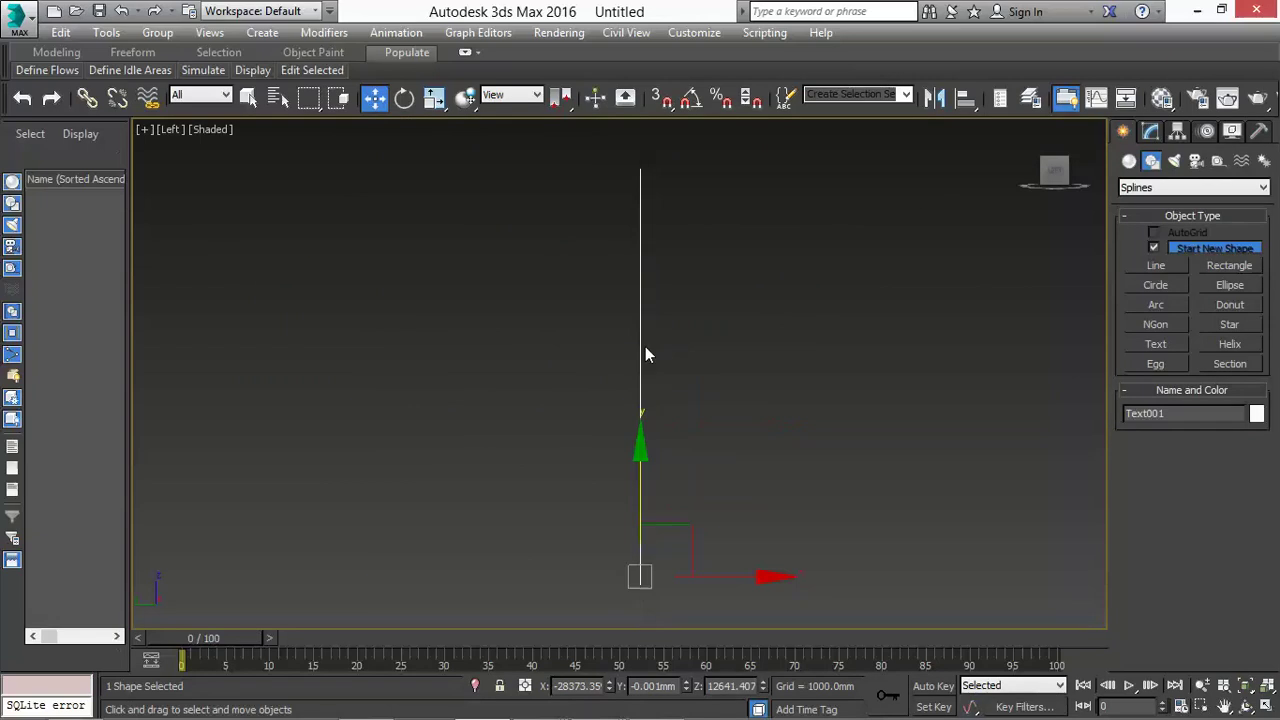
scroll(627, 364, up, 3)
scroll(701, 331, down, 2)
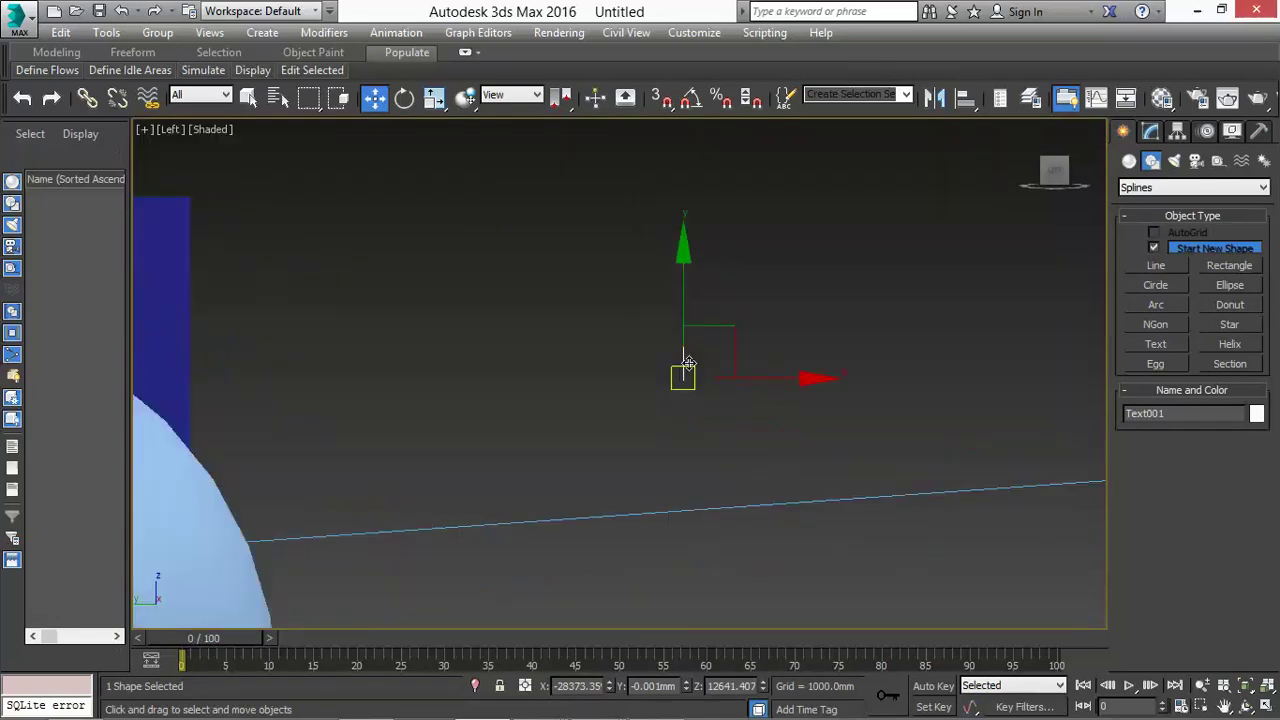
click(1149, 133)
click(1190, 182)
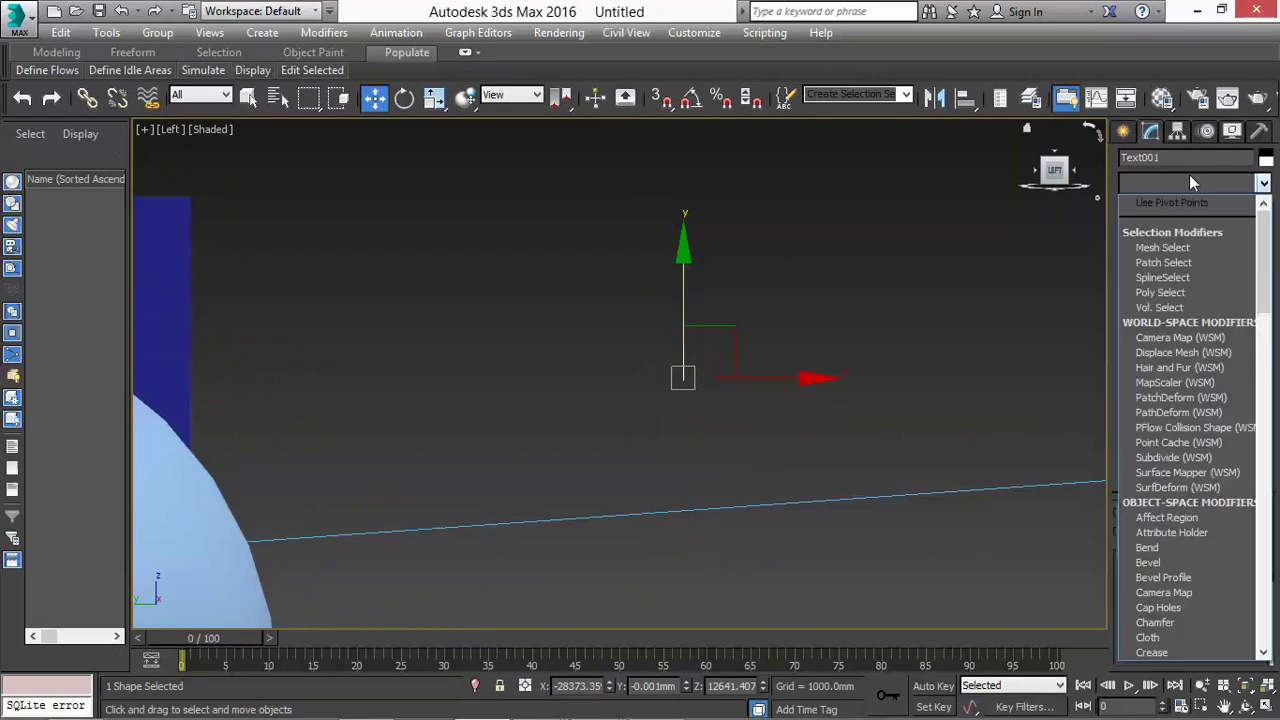
key(e)
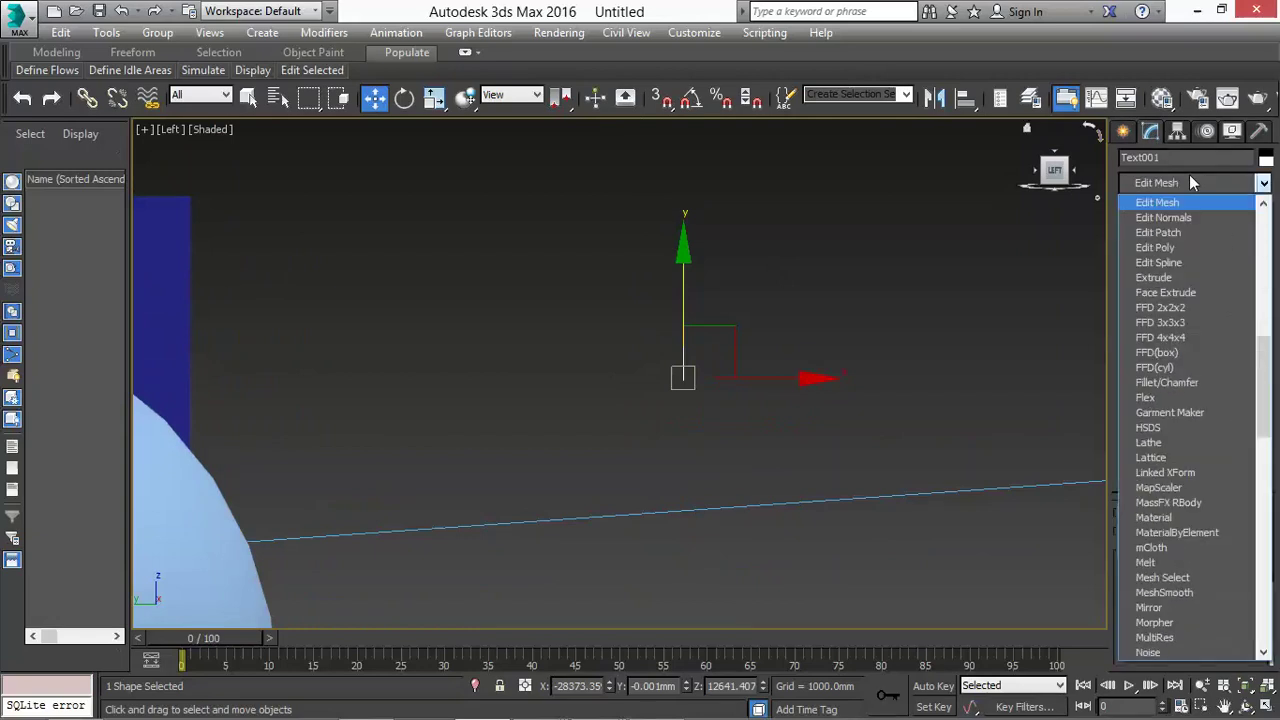
click(1153, 277)
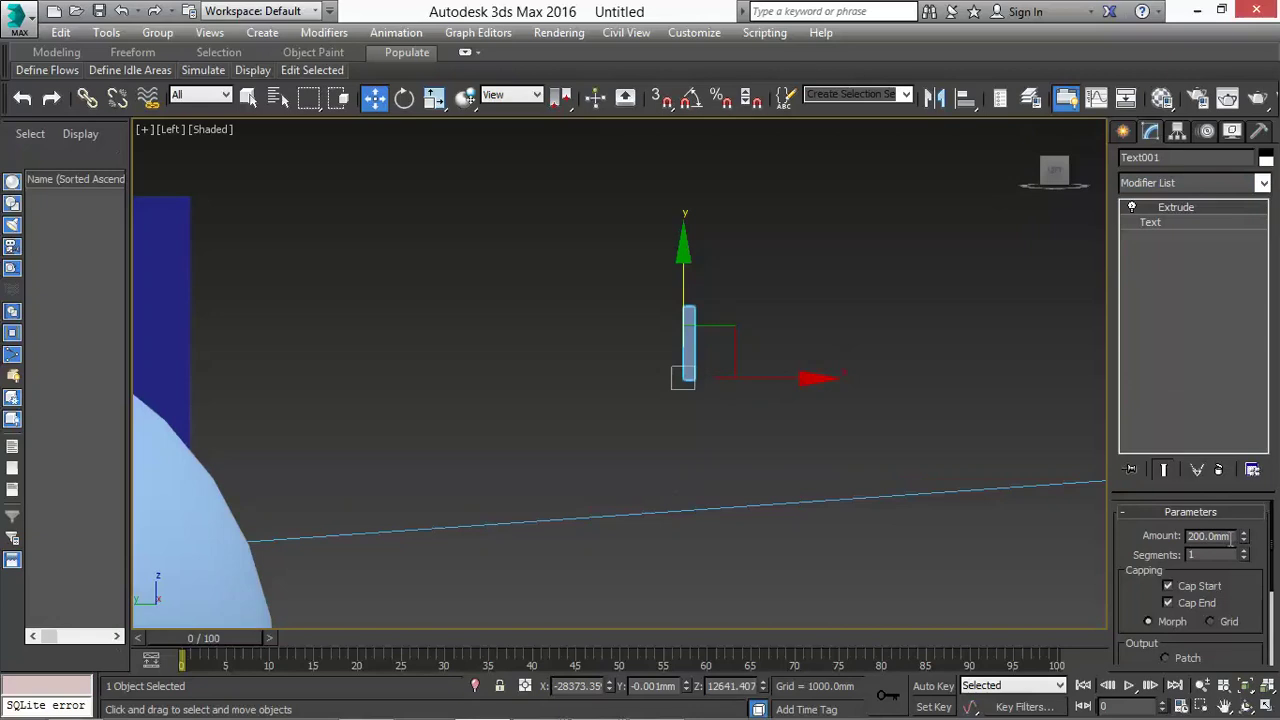
text(900)
key(Return)
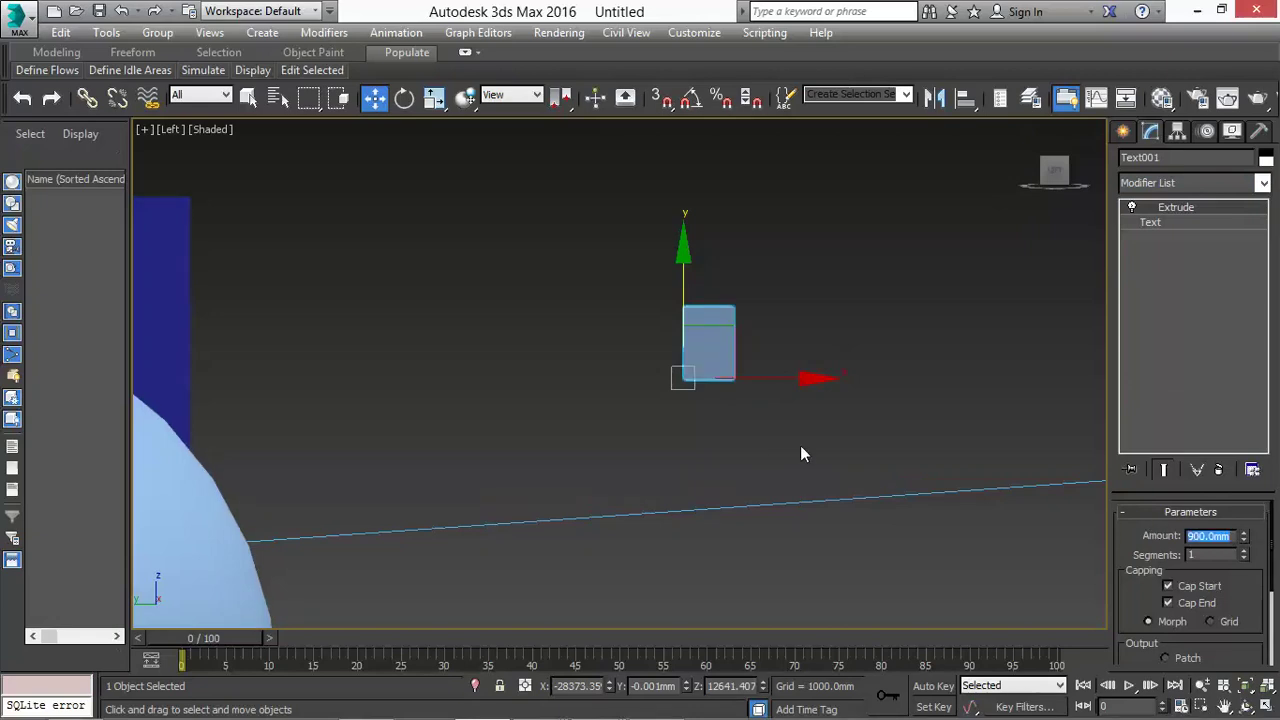
Step: Move the extruded text to about Y 9,400 mm so it sits partly embedded in the box's front face
drag(760, 377, 270, 370)
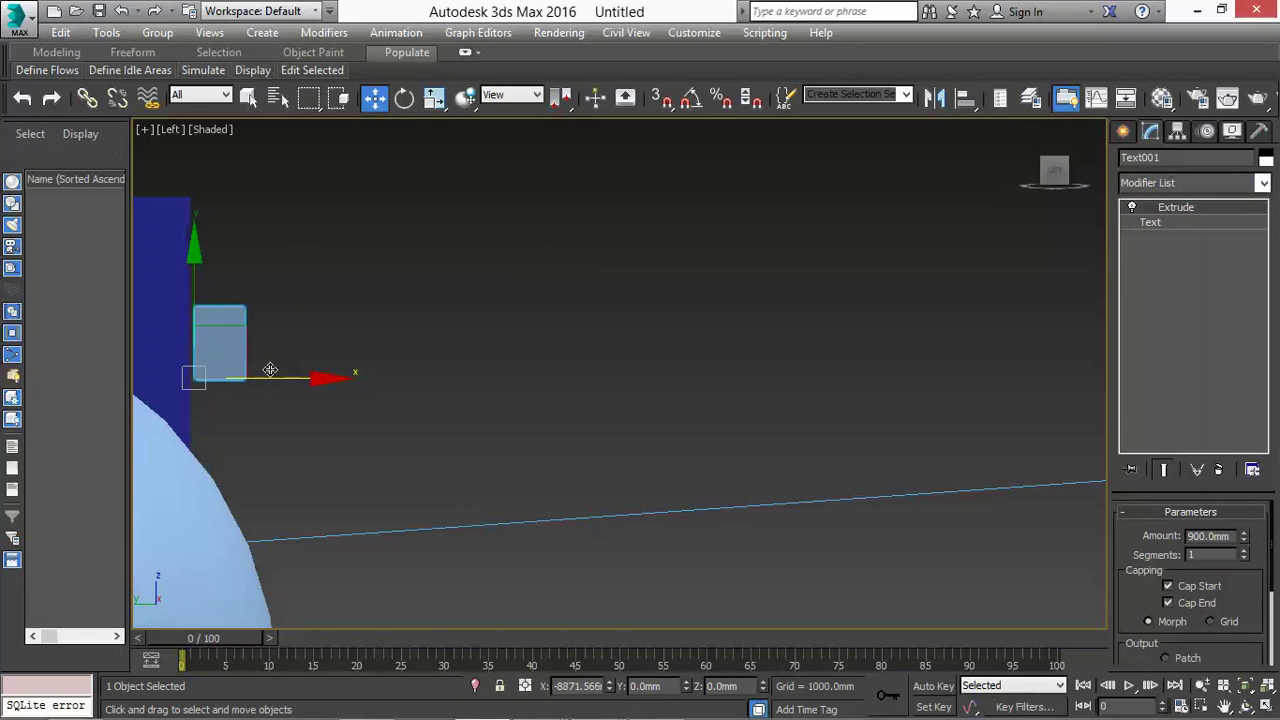
scroll(271, 368, down, 2)
scroll(340, 383, up, 5)
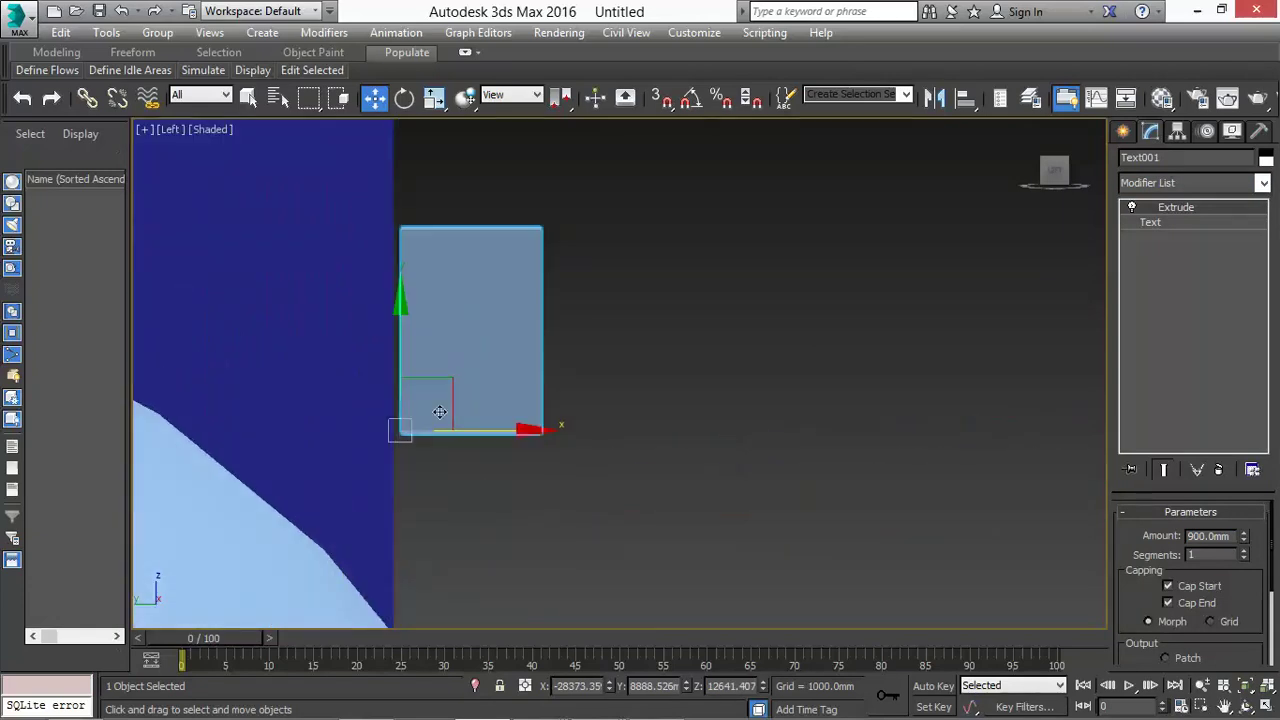
scroll(440, 412, up, 4)
drag(457, 444, 297, 440)
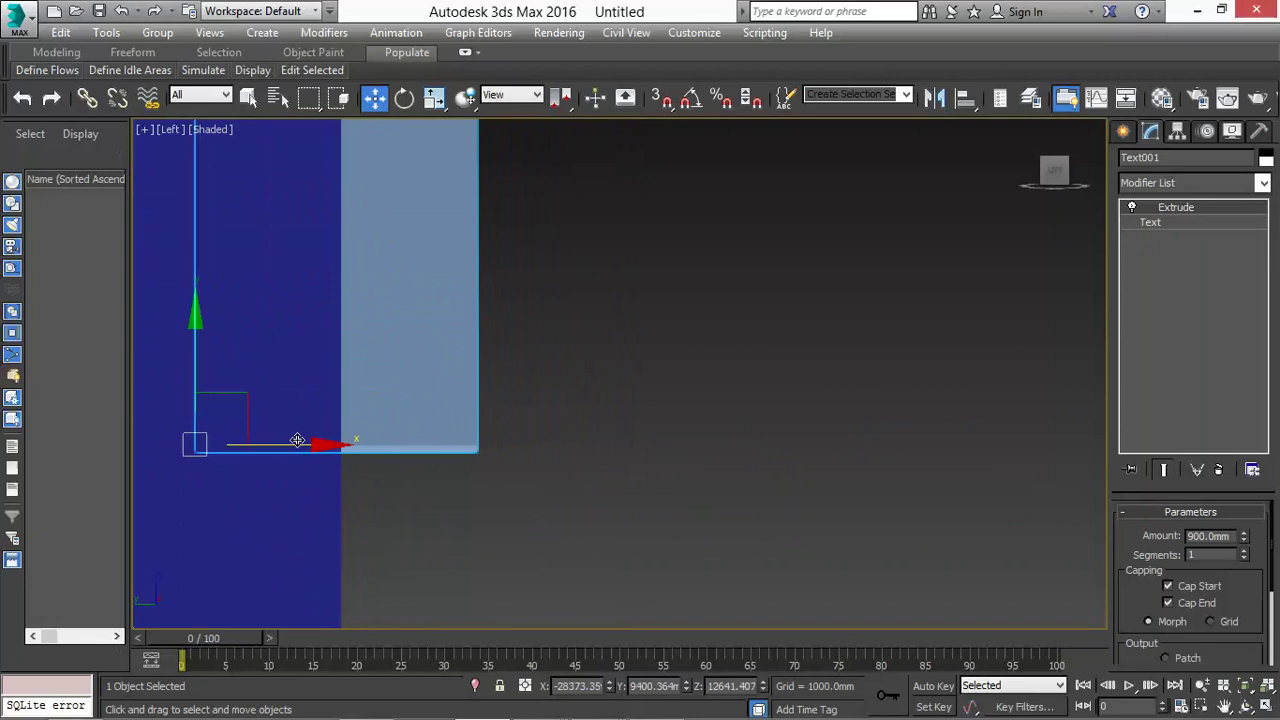
Step: Try stretching the extruded text along its vertical and horizontal axes in the left view, and undo both scalings
scroll(525, 430, down, 4)
click(574, 400)
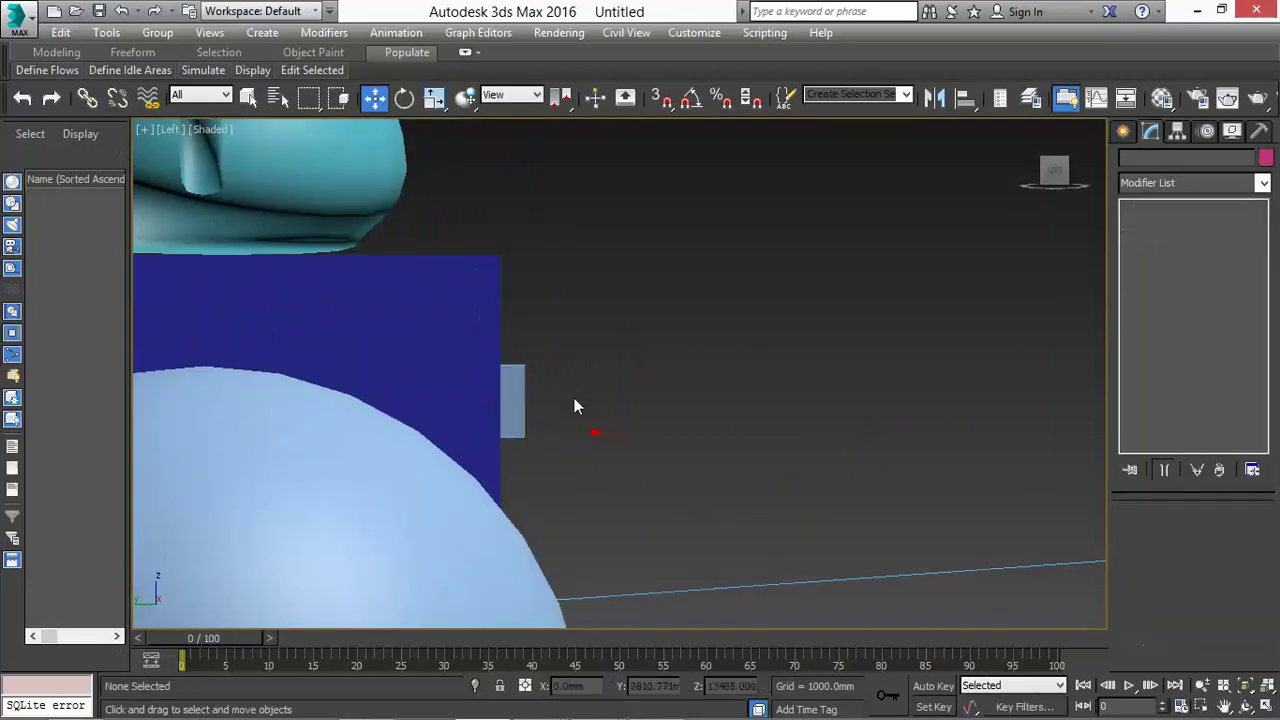
click(517, 383)
click(434, 97)
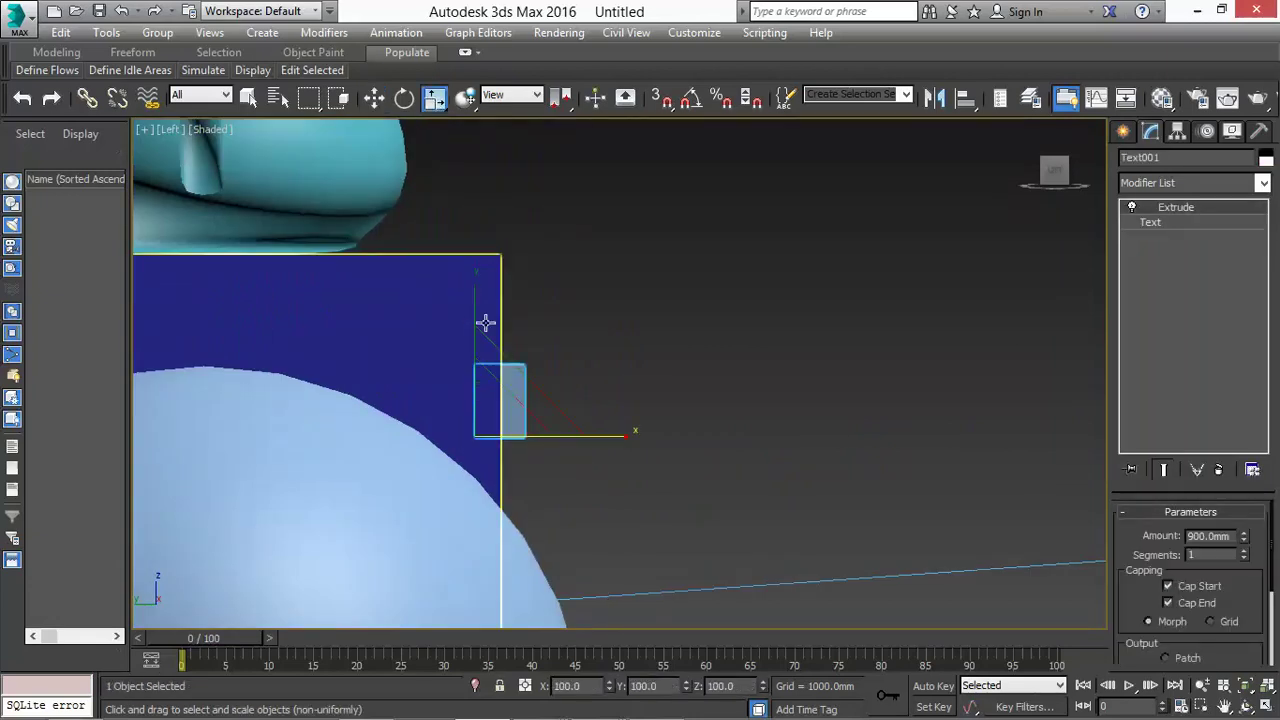
drag(474, 294, 477, 255)
drag(591, 437, 636, 431)
key(ctrl+z)
key(ctrl+z)
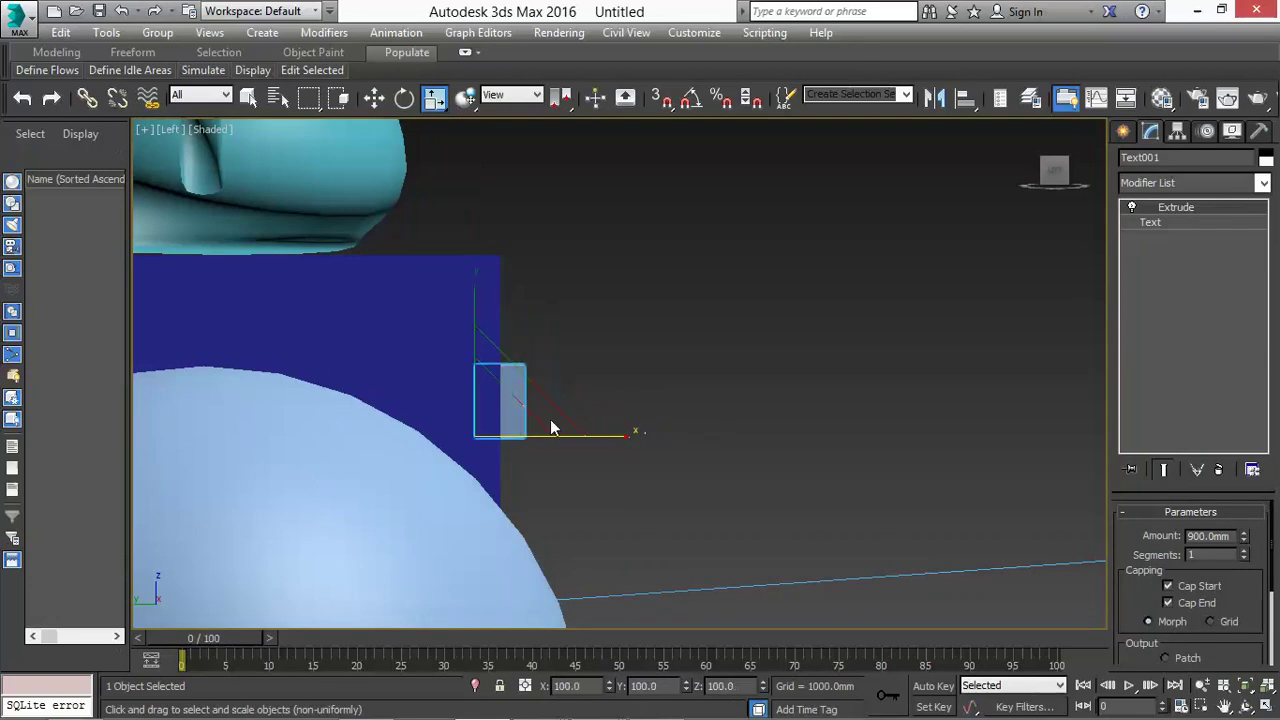
Step: Scale the text uniformly to about 138.7 % and, in the front view, move it along X to about -28,142 mm
drag(511, 418, 558, 381)
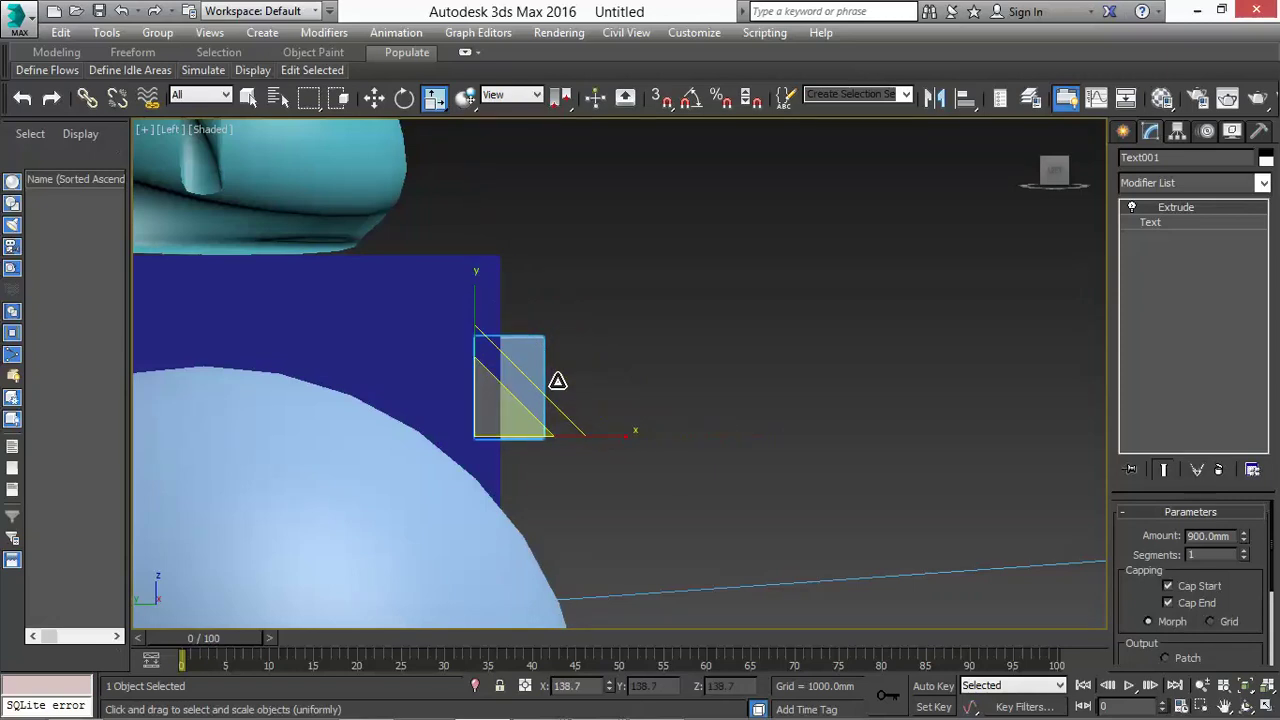
key(f)
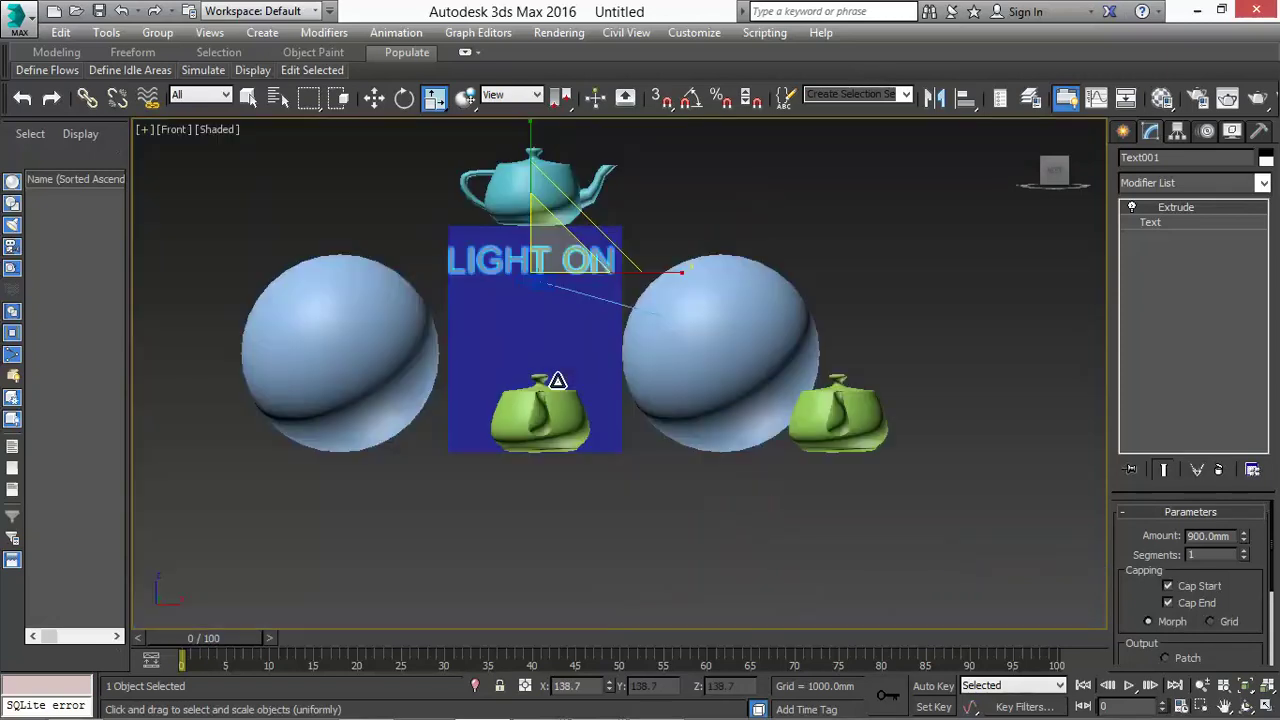
scroll(557, 381, up, 4)
scroll(583, 411, down, 2)
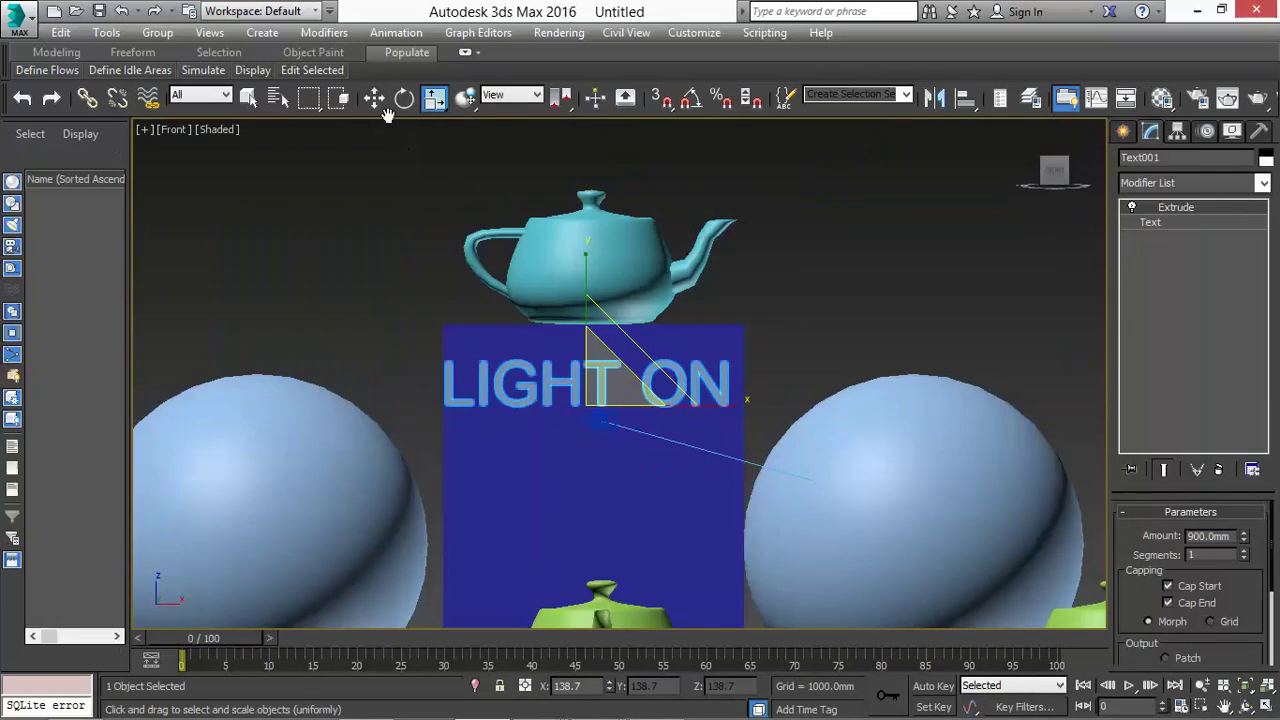
key(w)
drag(672, 404, 678, 404)
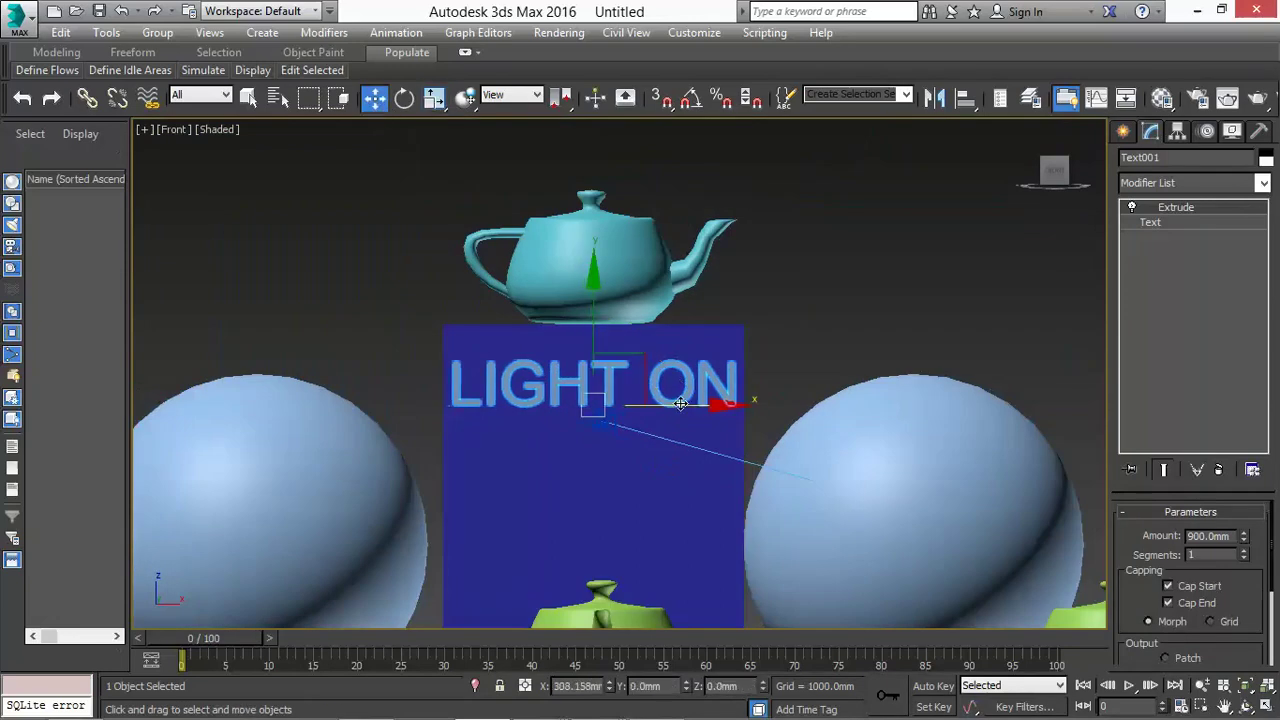
Step: Narrow the text along X to about 87 % so it leaves margins within the box's front face
click(436, 100)
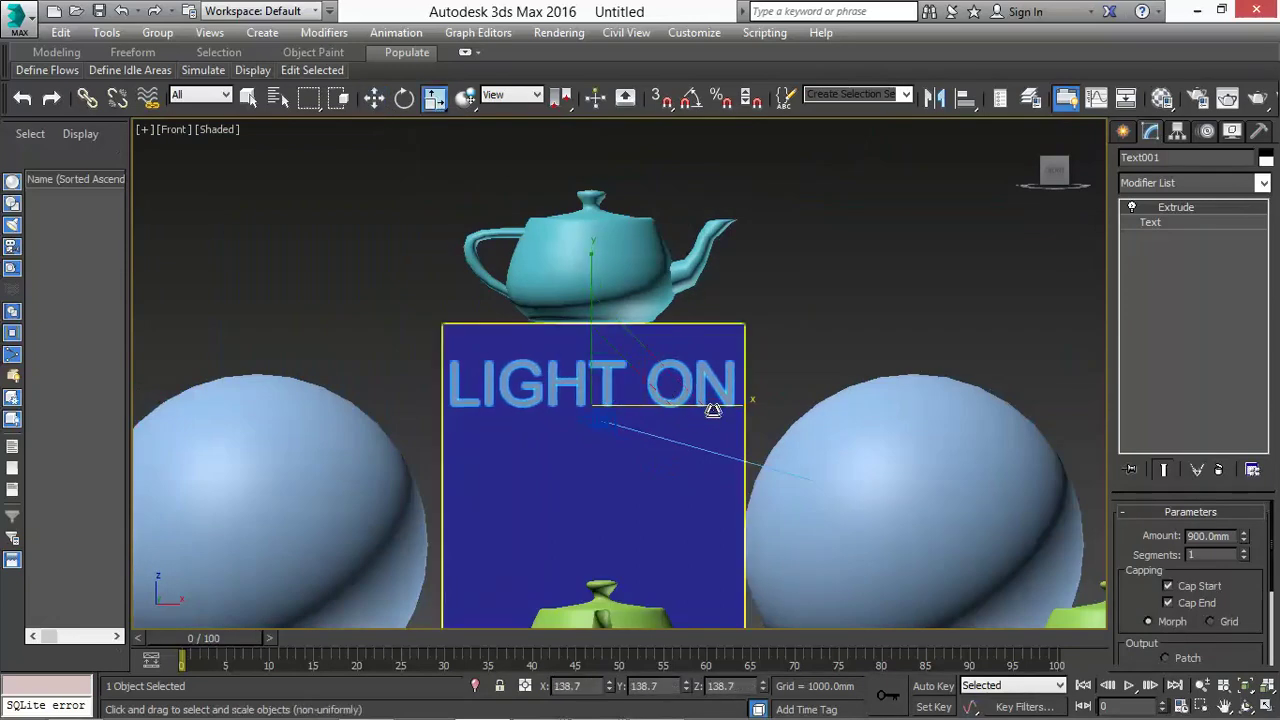
drag(748, 400, 709, 410)
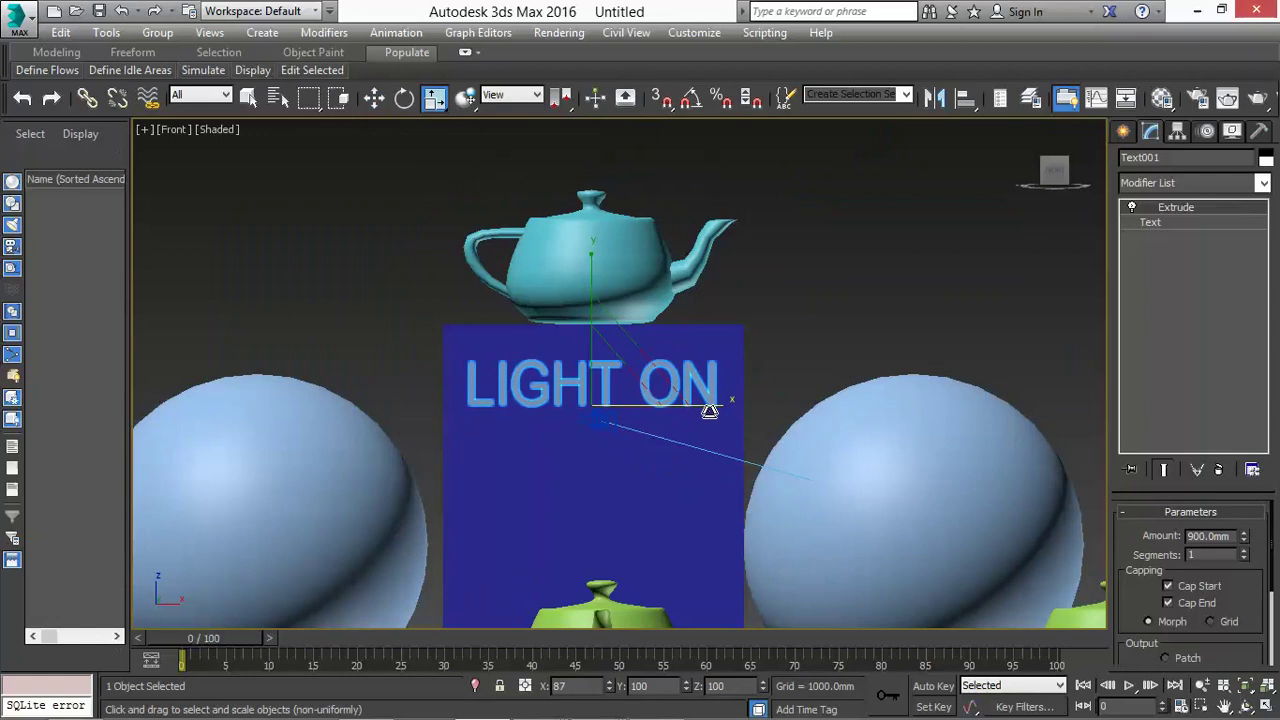
click(822, 351)
click(555, 369)
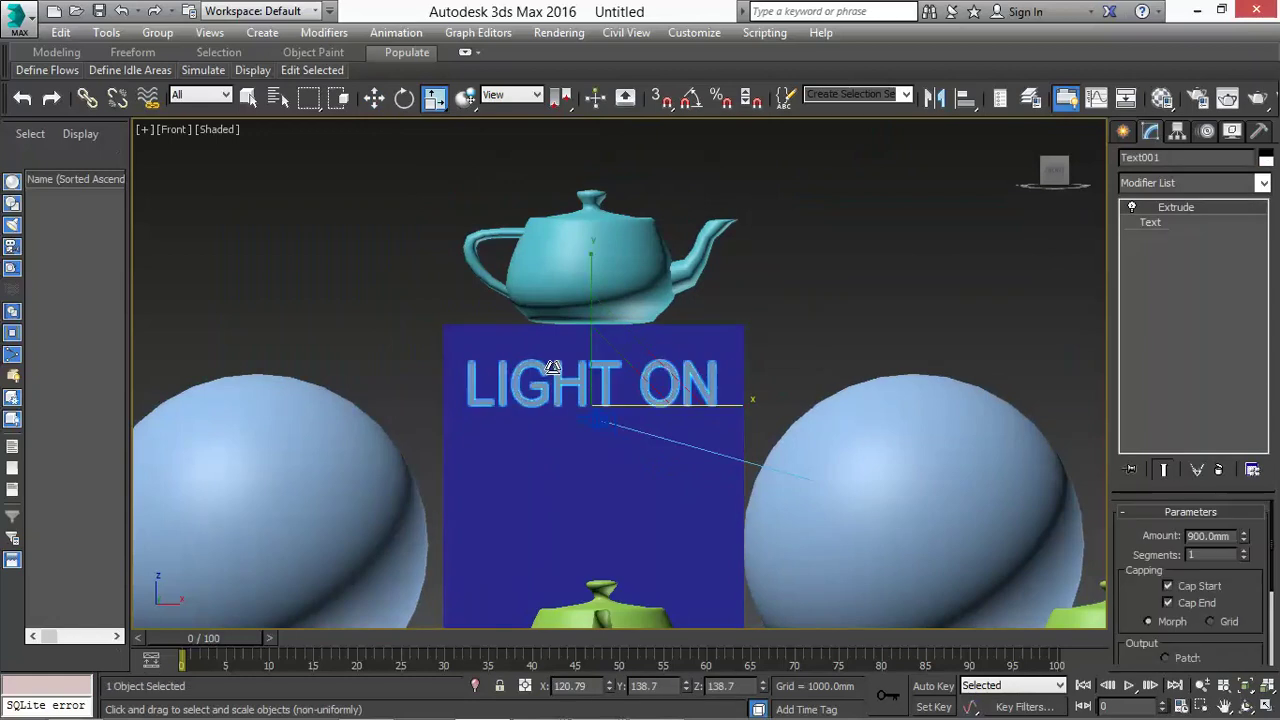
Step: Clone the text straight down as one instance at about Z 9,433 mm, below the original, and deselect it
click(373, 100)
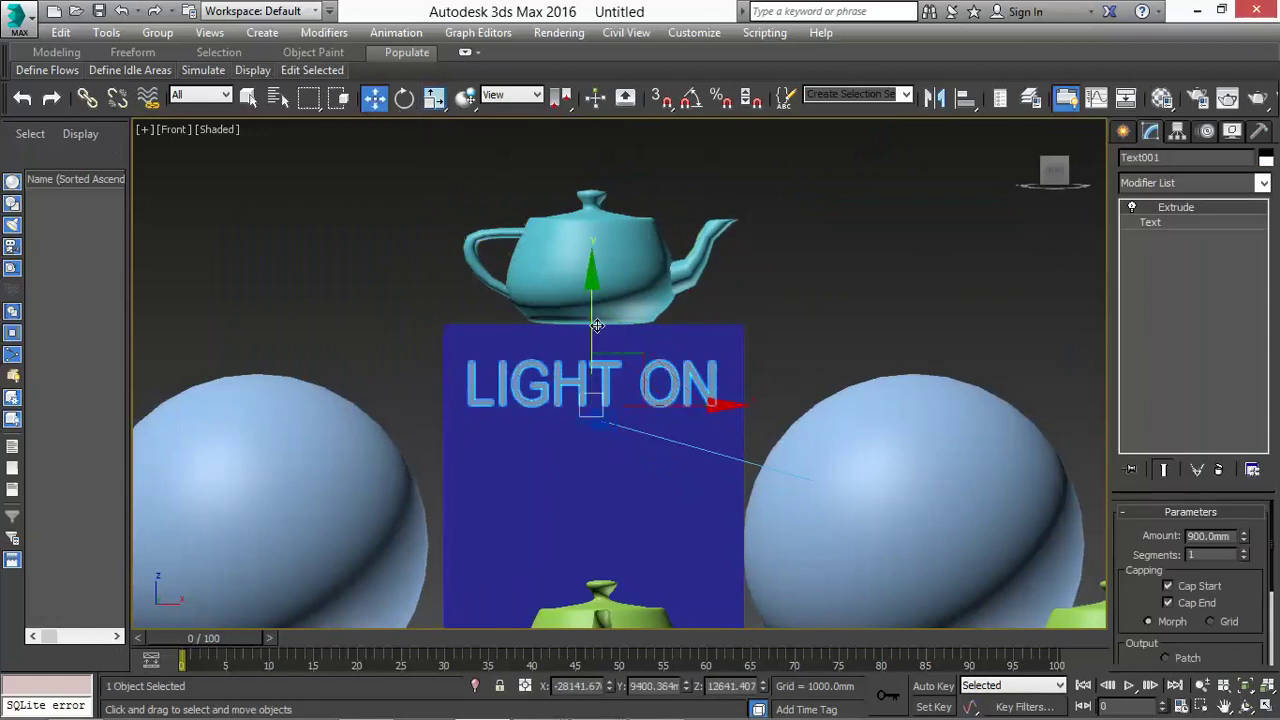
shift+drag(592, 317, 588, 396)
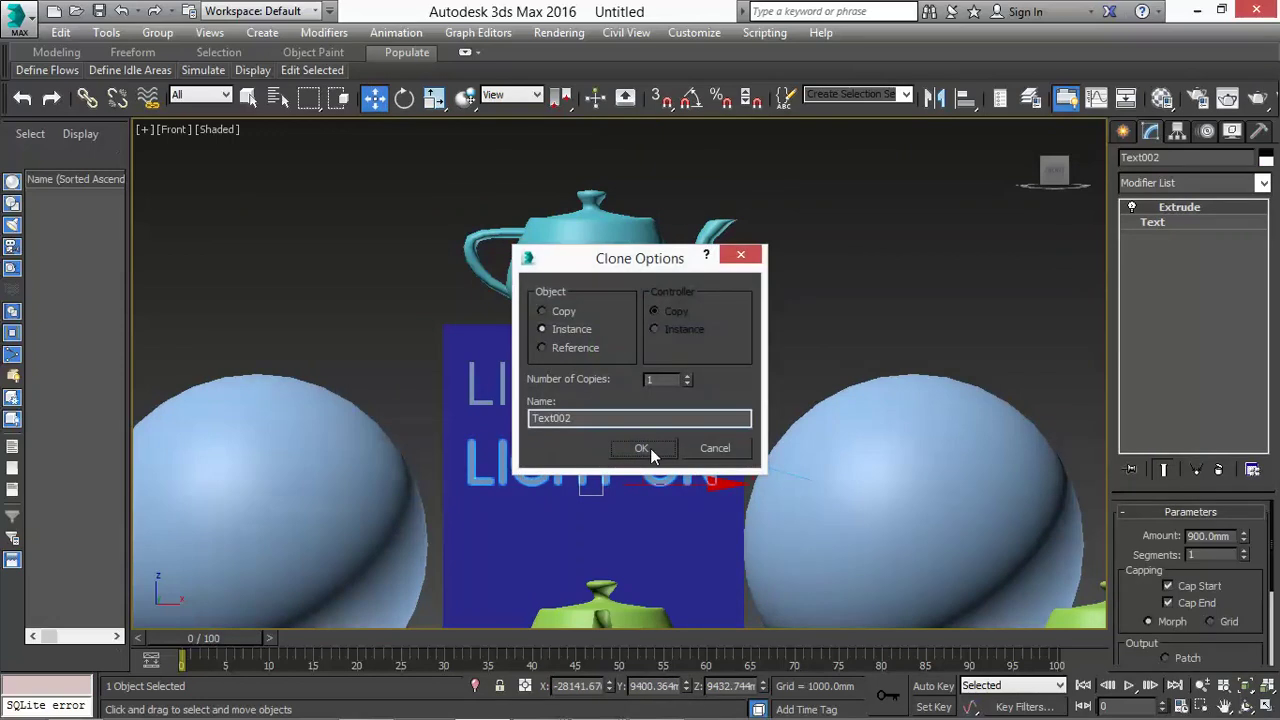
click(650, 448)
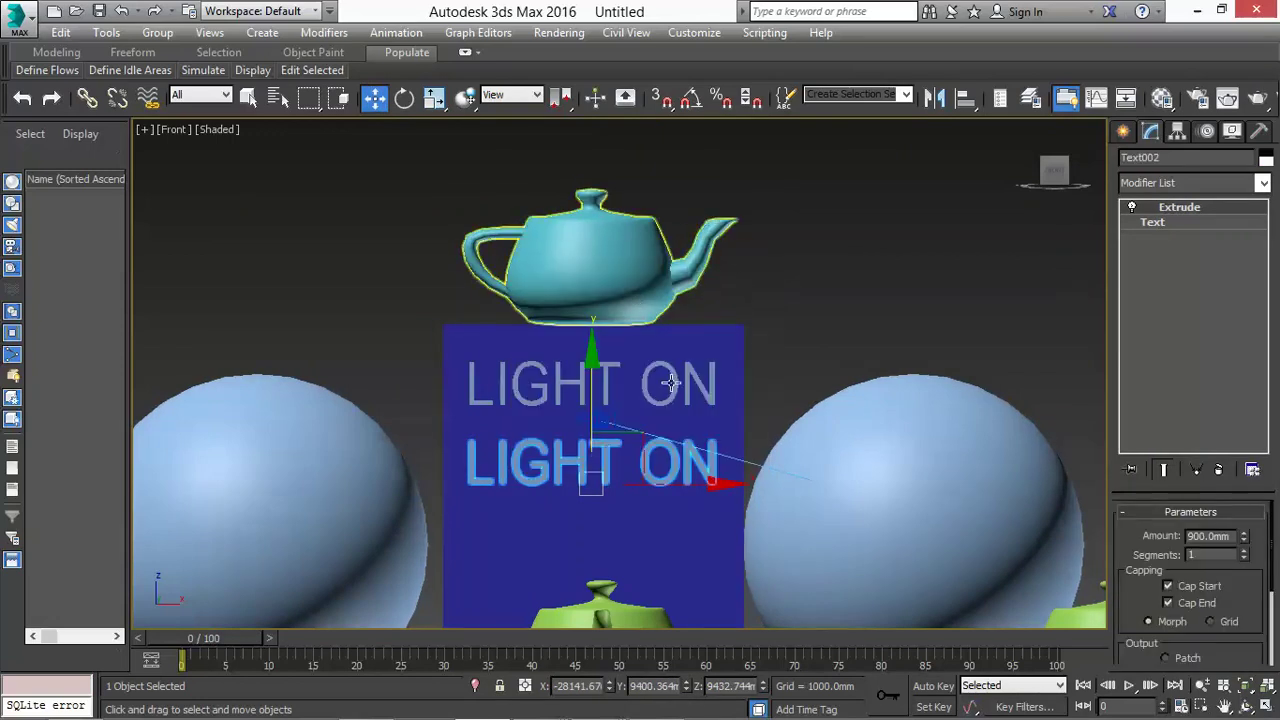
click(743, 289)
scroll(620, 415, down, 4)
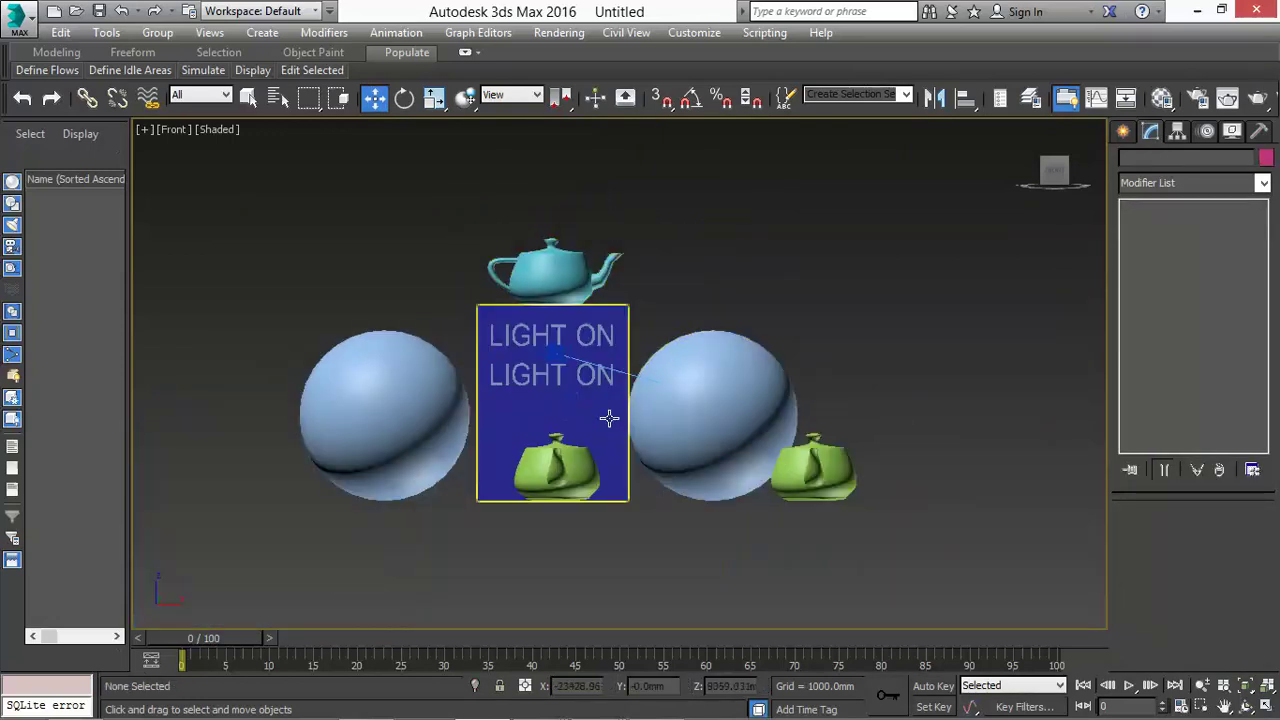
scroll(590, 414, up, 6)
scroll(590, 420, down, 2)
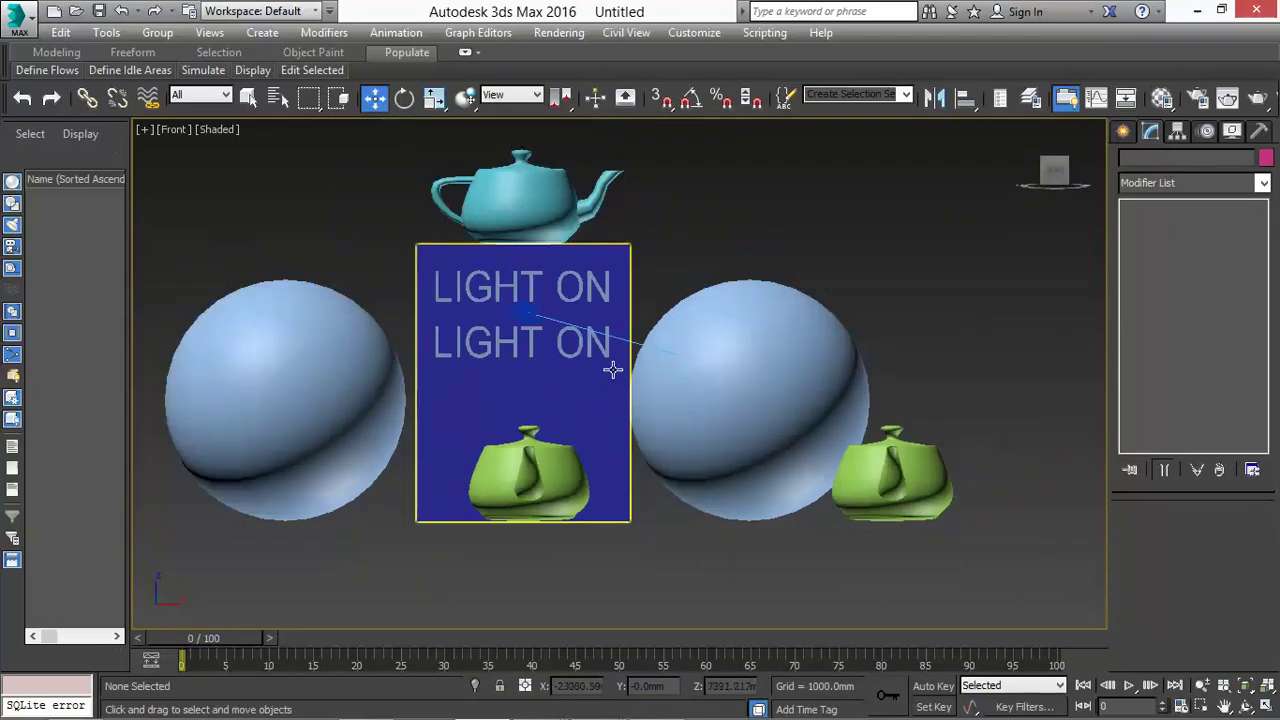
Step: Start the Foliage tool and, in the top view, place a plant on the site plane behind the right-hand sphere
click(262, 33)
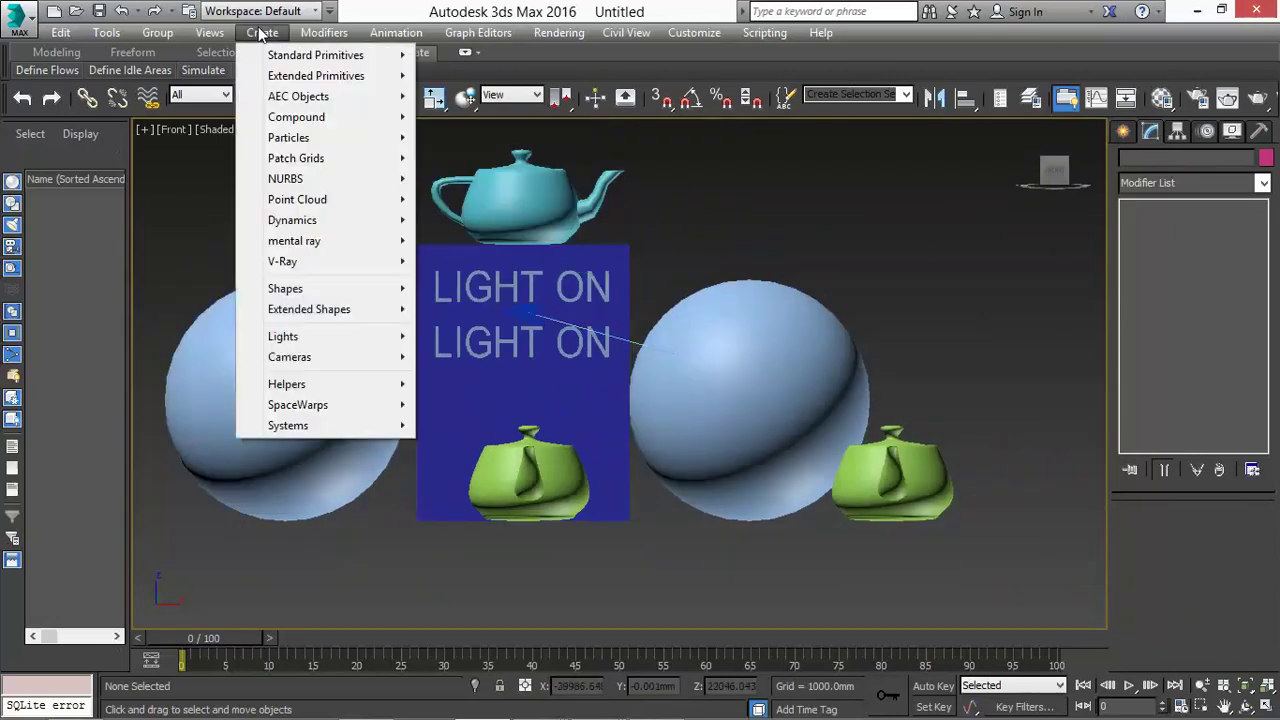
mouse_move(346, 310)
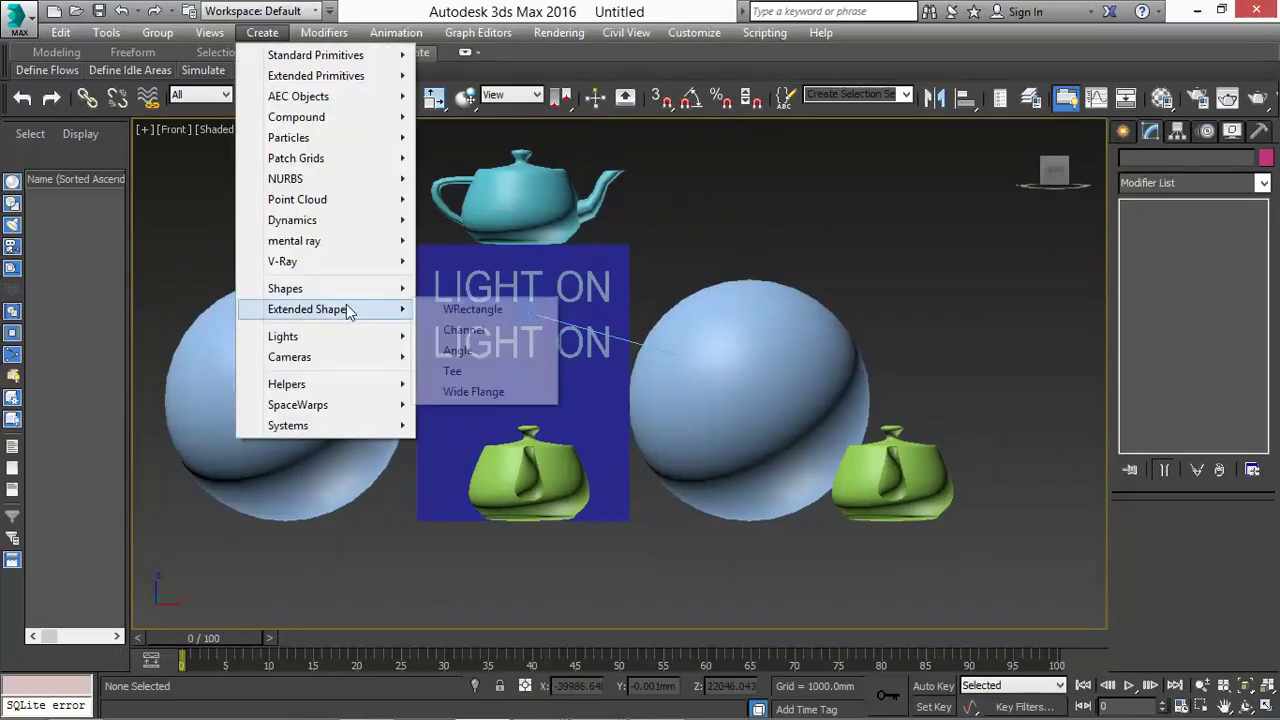
mouse_move(401, 394)
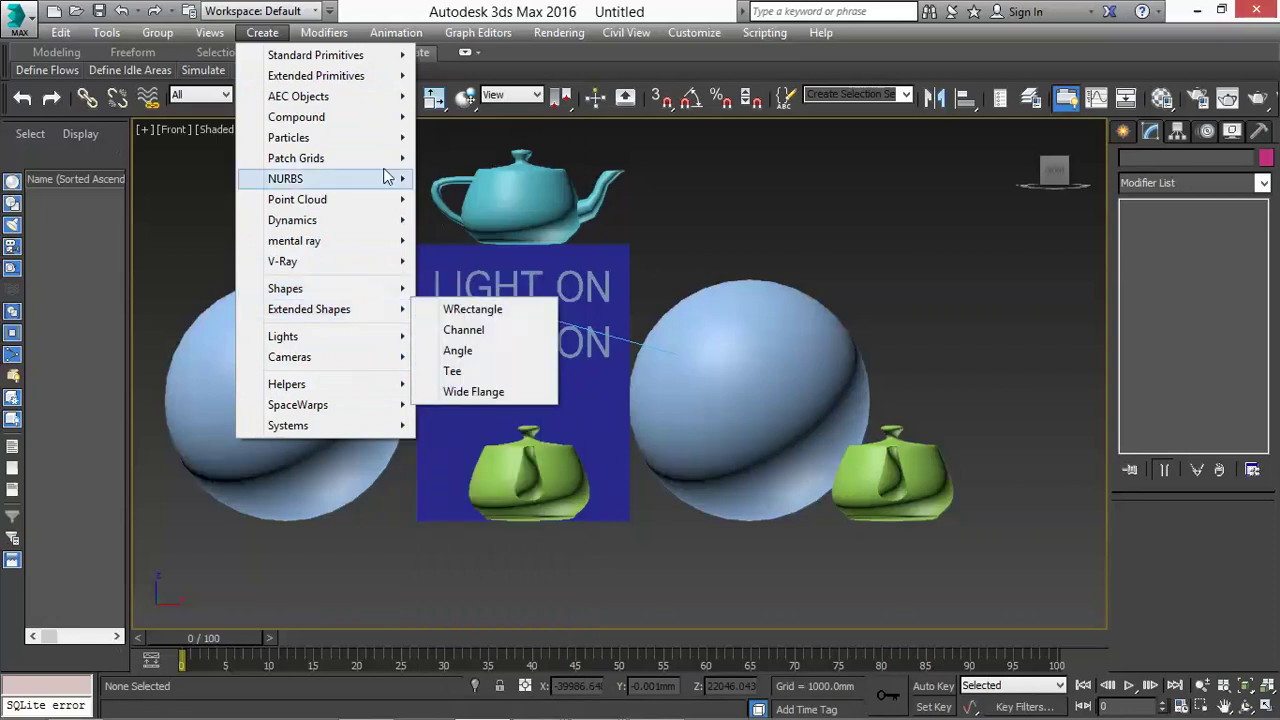
mouse_move(352, 106)
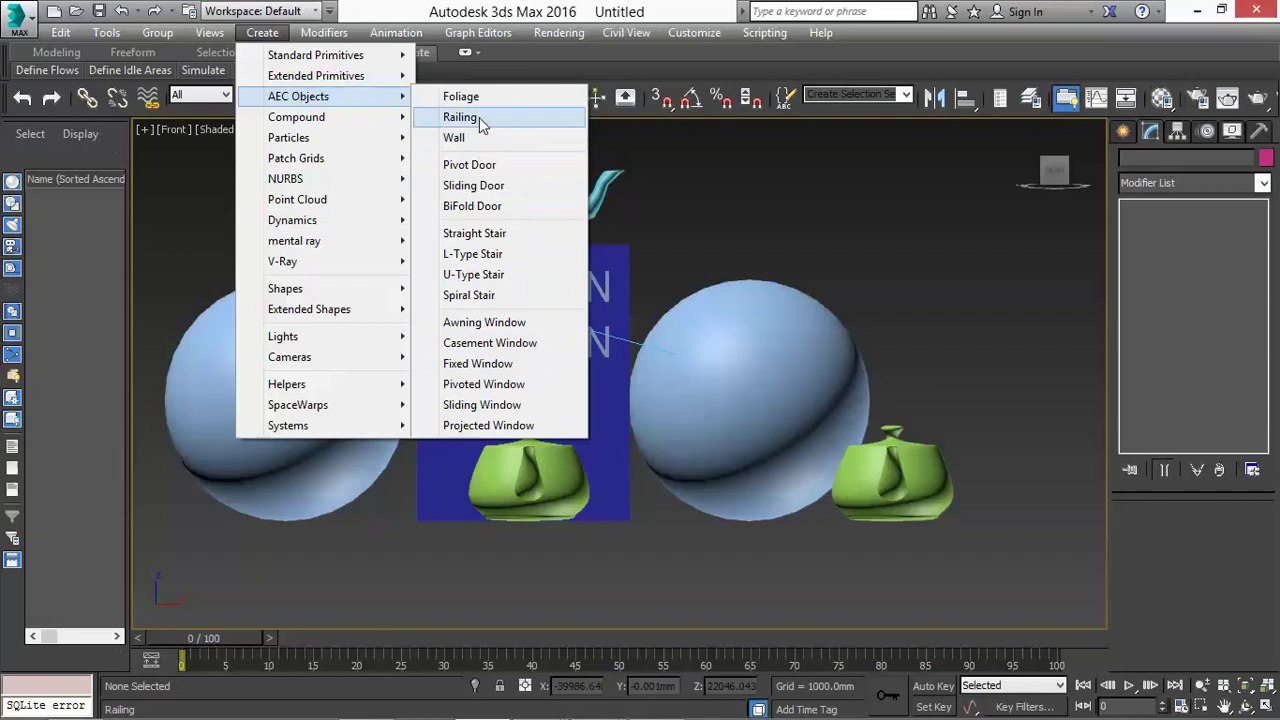
click(642, 290)
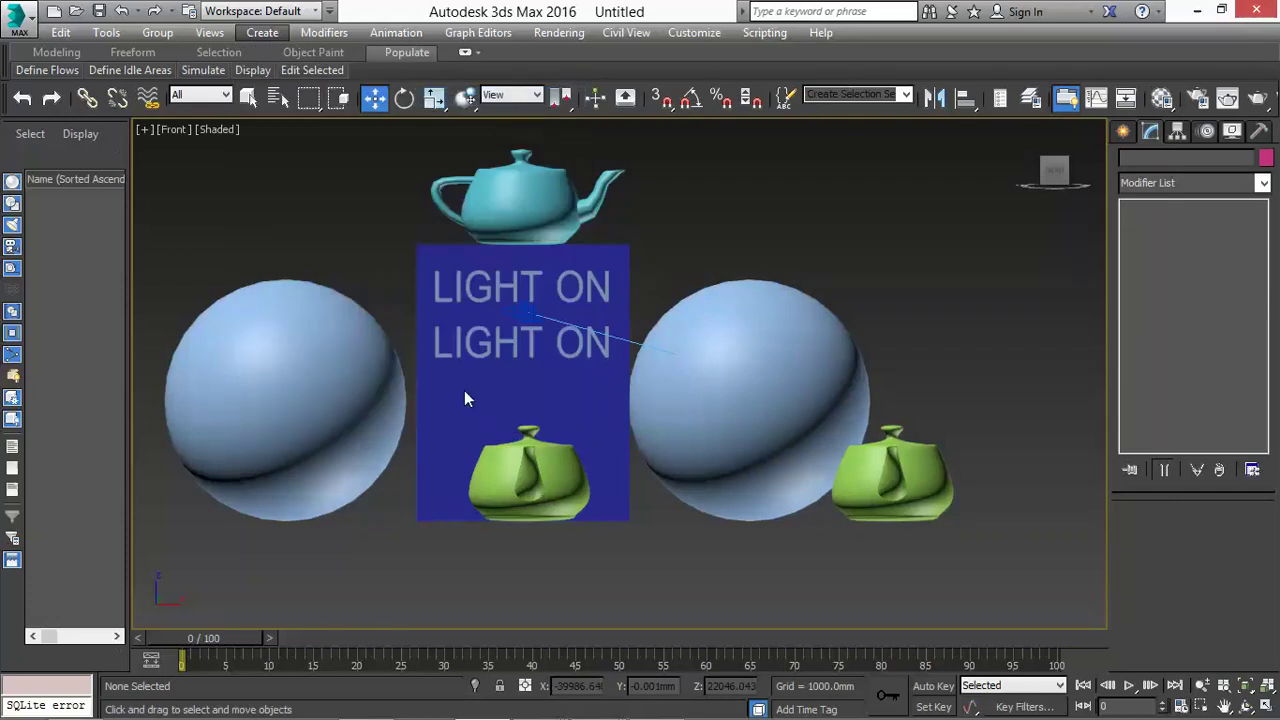
key(t)
key(z)
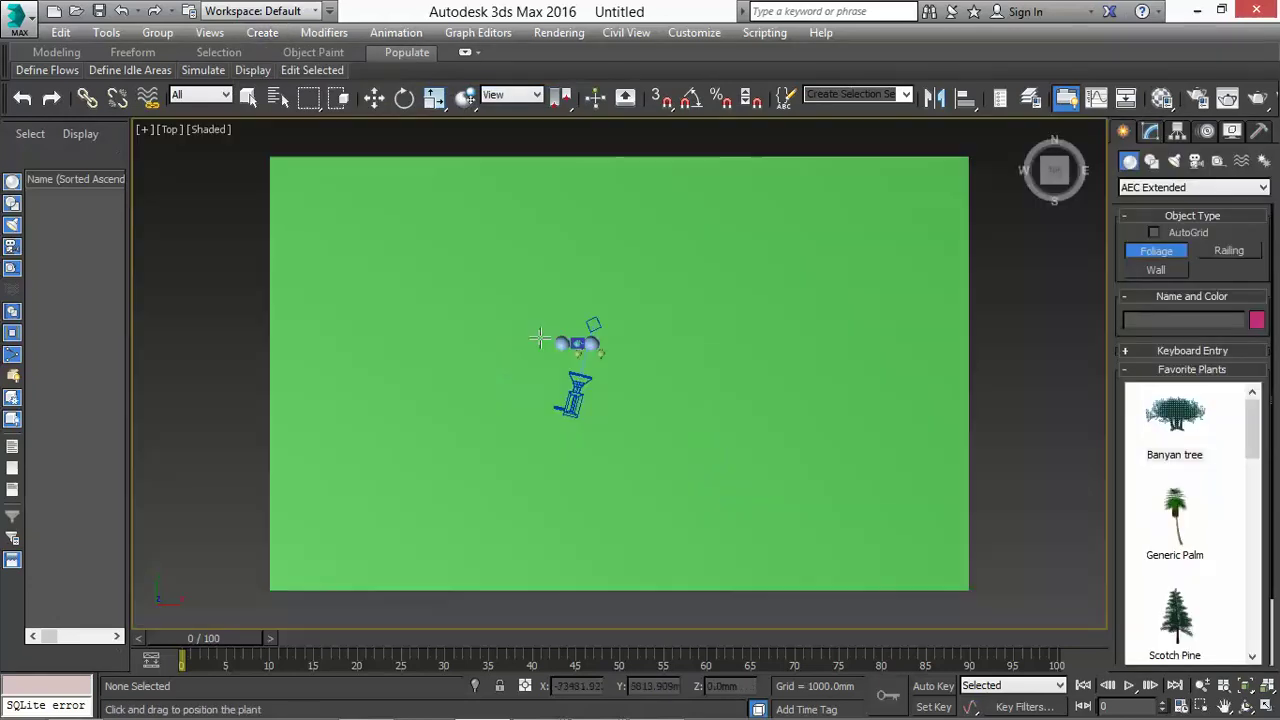
click(605, 297)
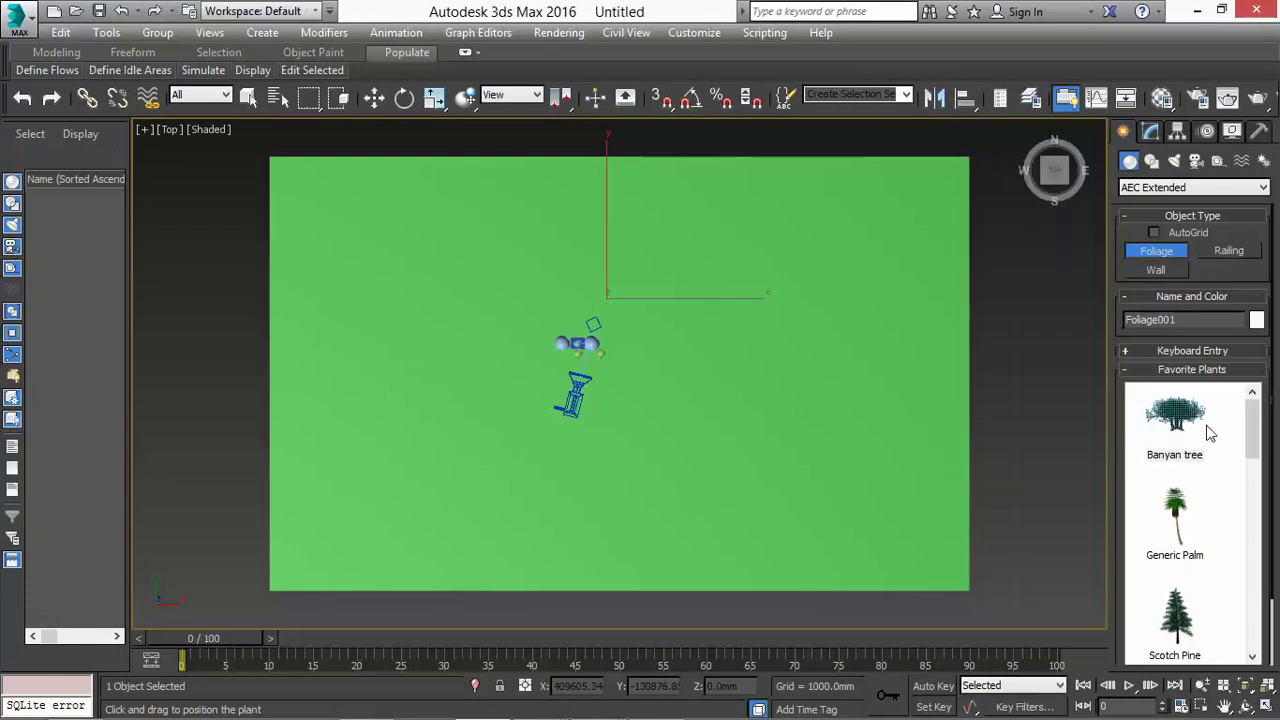
Step: Choose Big Yucca from the favorite plants and place eight of them around the box, spheres and teapots
scroll(1182, 529, down, 3)
scroll(1184, 526, up, 3)
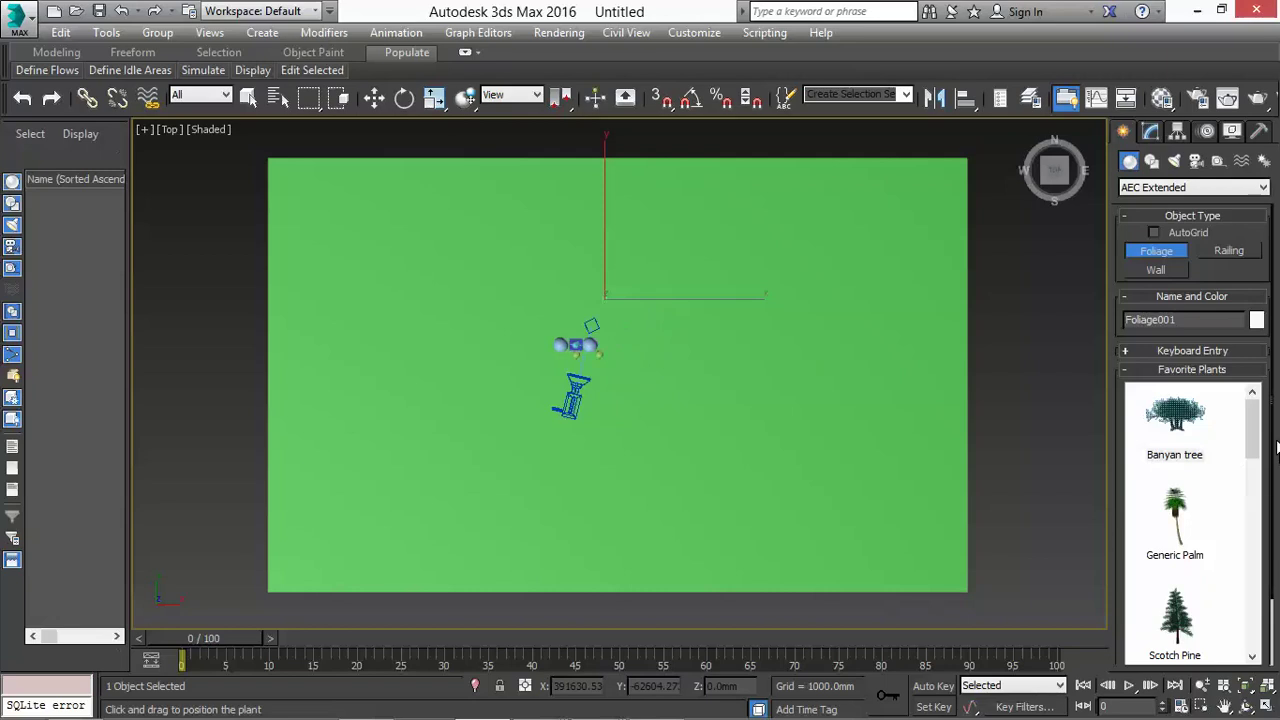
drag(1252, 440, 1250, 640)
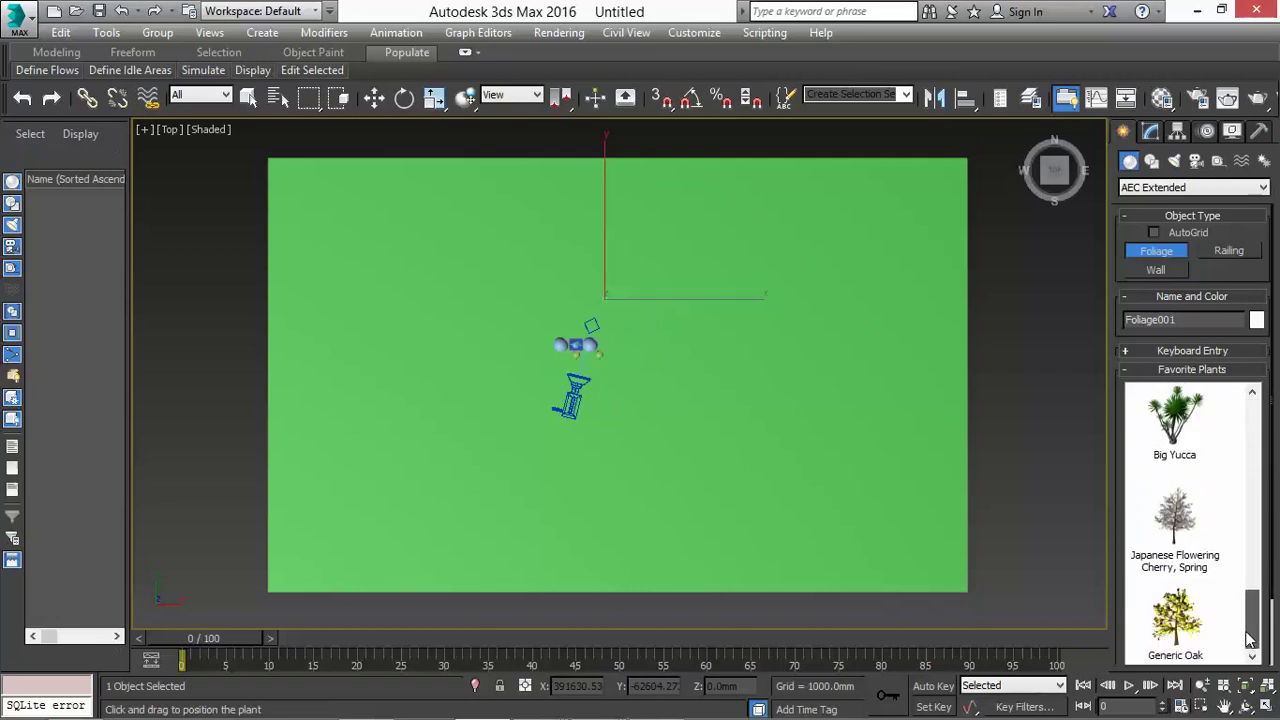
click(1175, 418)
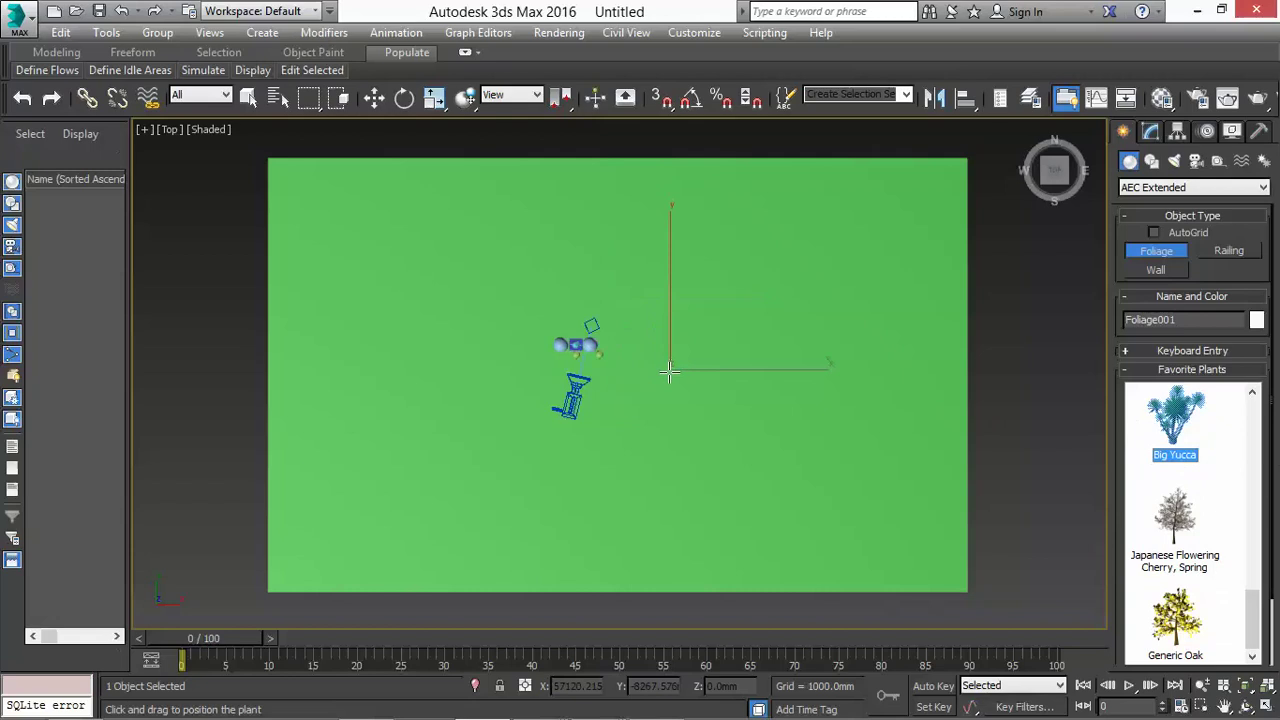
click(660, 386)
click(636, 326)
click(635, 364)
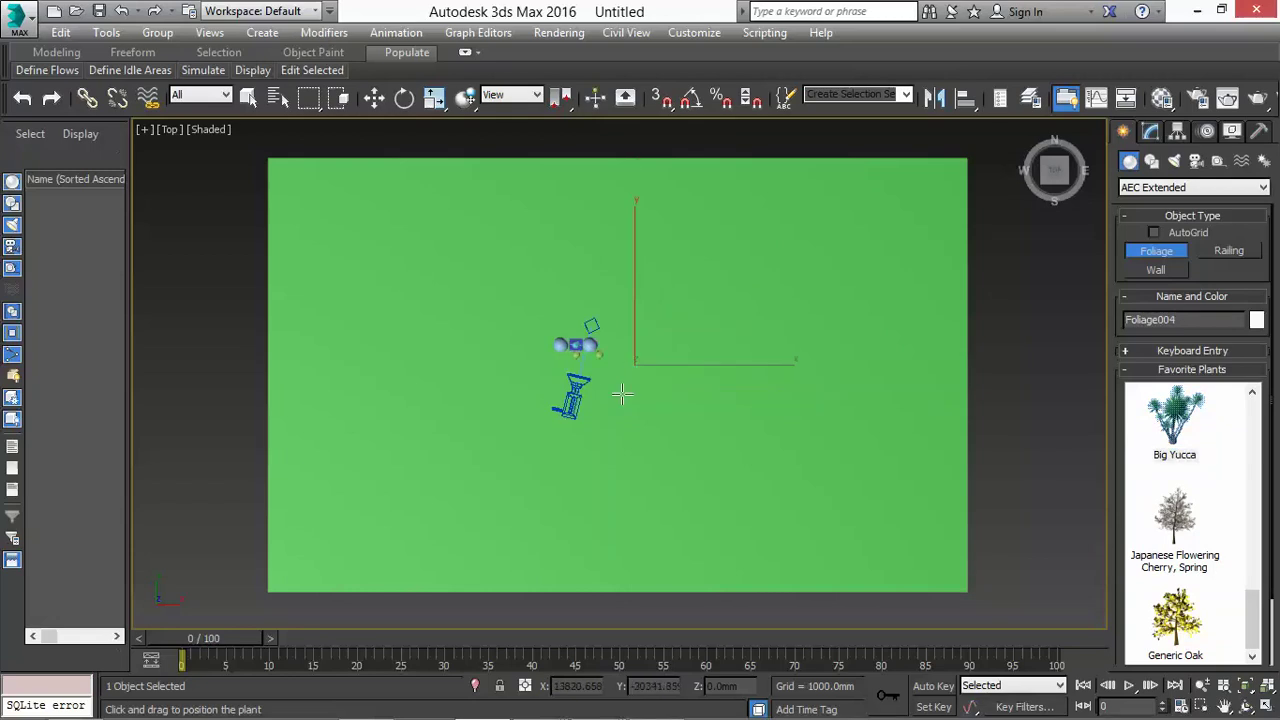
click(621, 393)
click(609, 360)
click(543, 363)
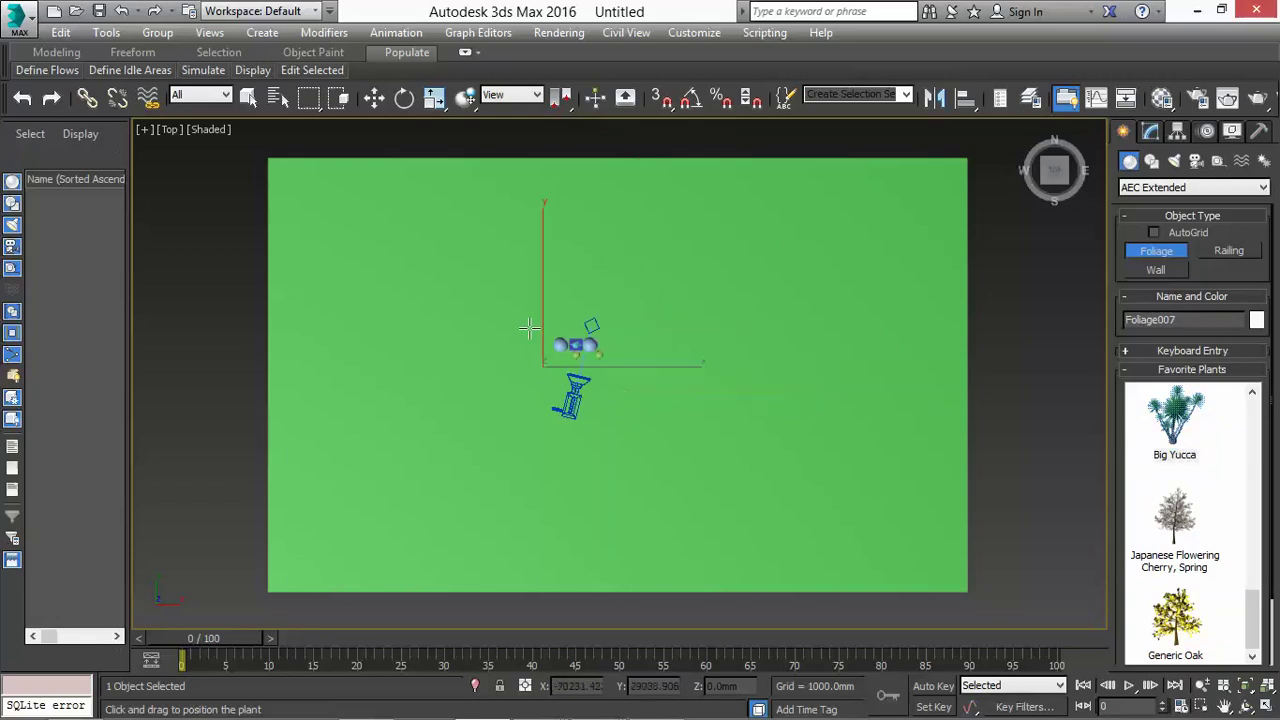
click(566, 334)
click(565, 313)
Step: Display the top view in wireframe and move the yucca nearest the teapots closer to the right-hand green teapot
click(207, 130)
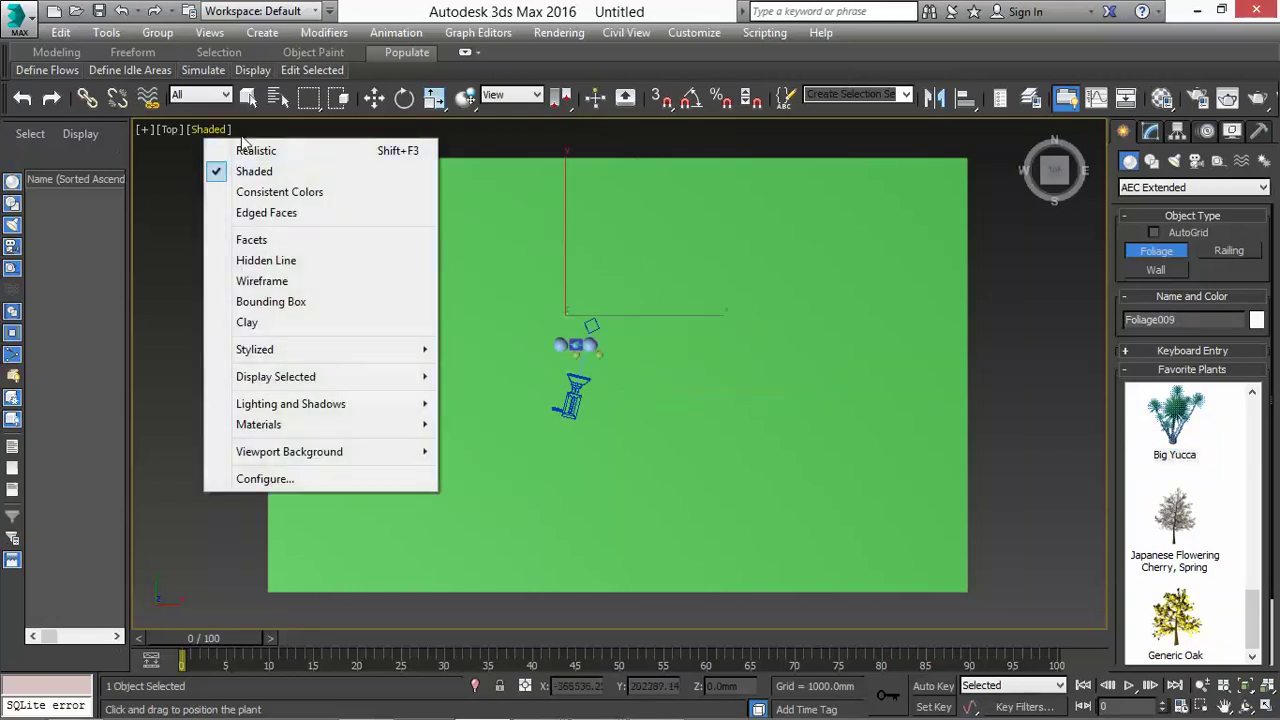
click(262, 283)
scroll(580, 360, up, 5)
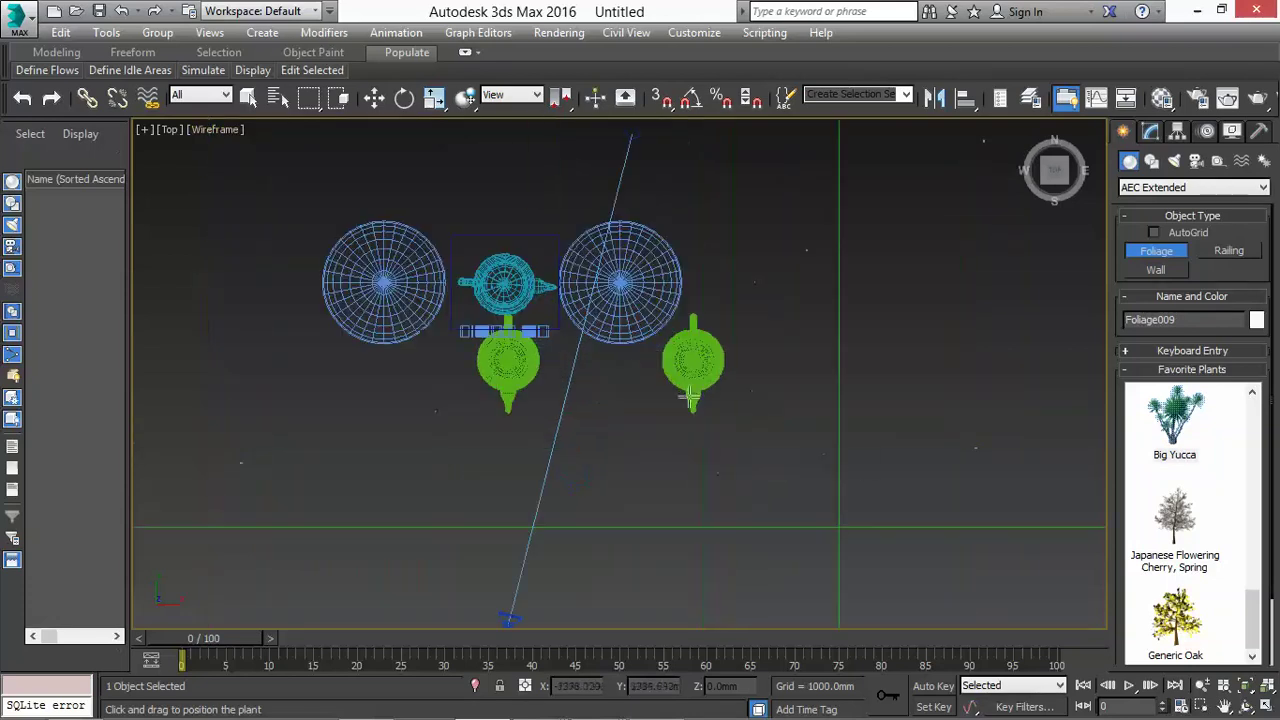
scroll(780, 440, up, 3)
scroll(780, 440, up, 4)
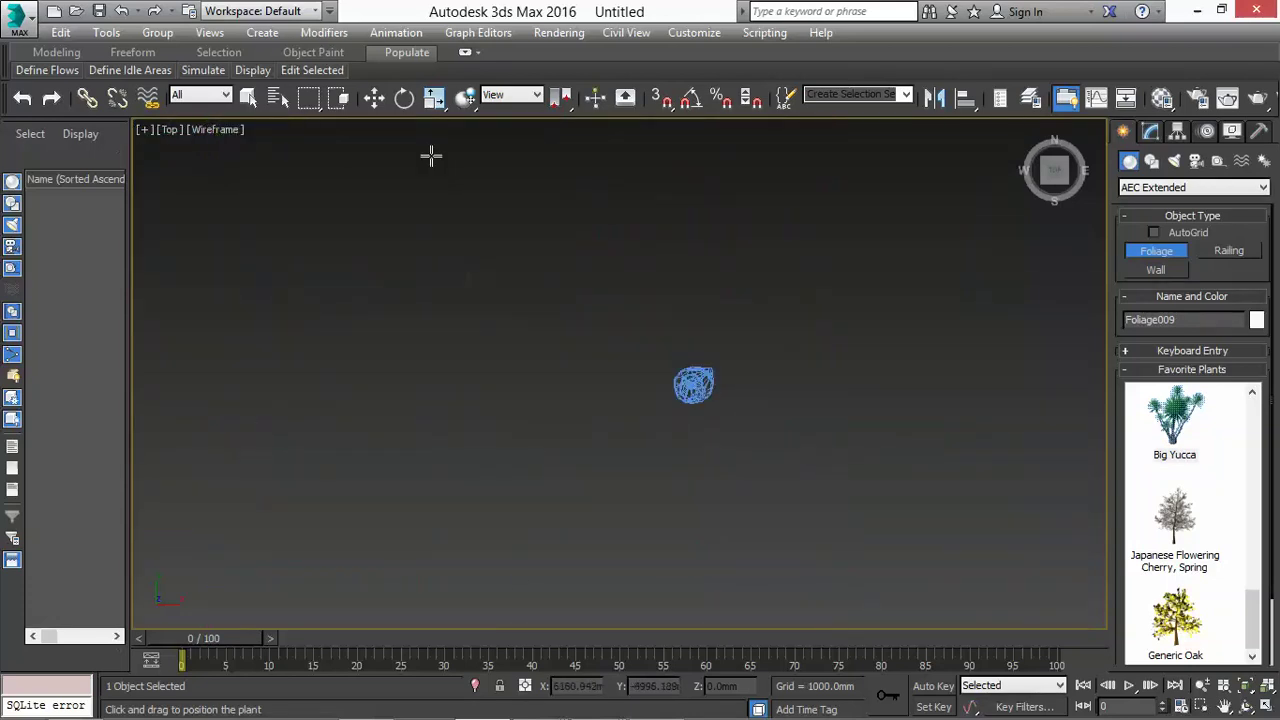
click(375, 97)
click(695, 392)
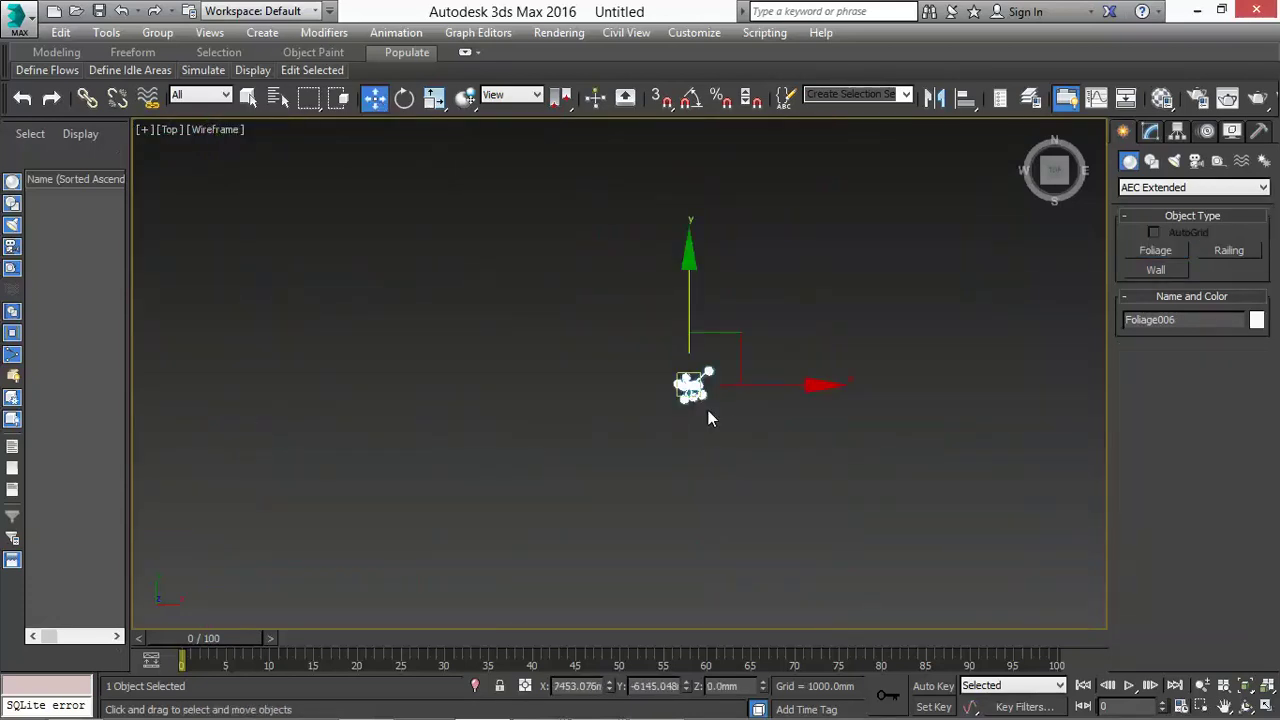
scroll(704, 420, down, 3)
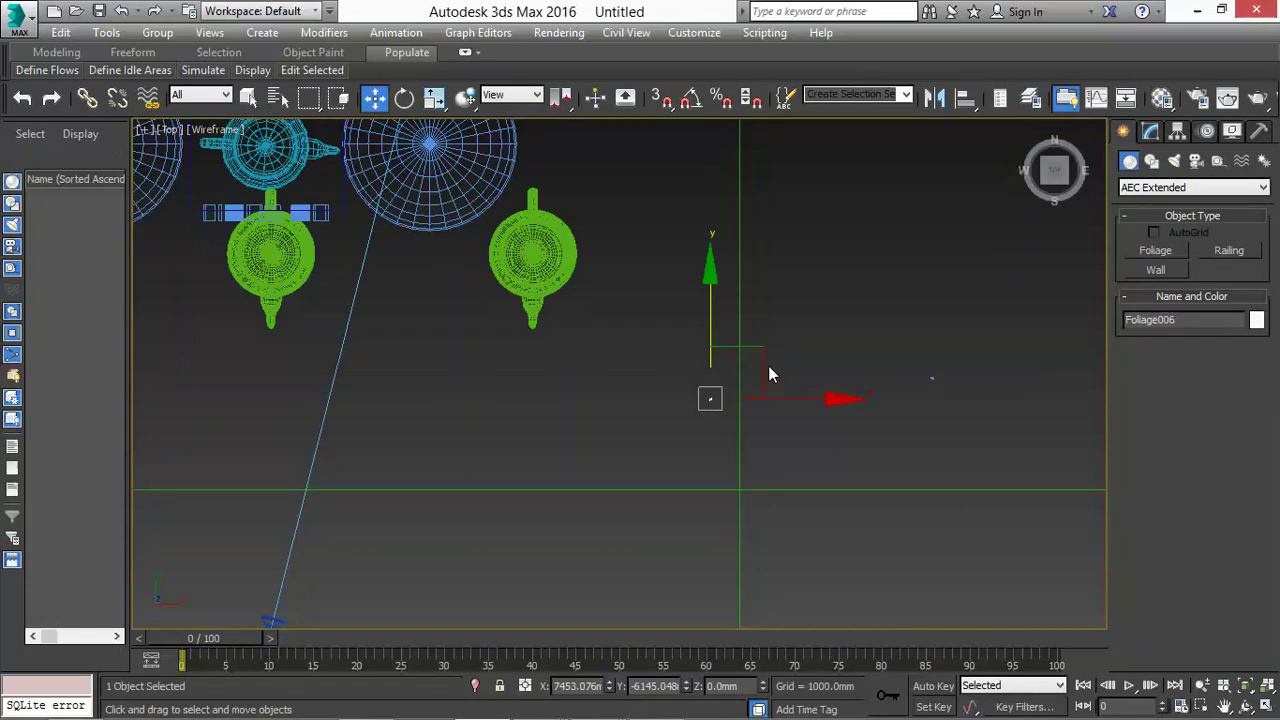
drag(730, 375, 622, 327)
Step: Scale the yucca uniformly to about 24,447 % and, in the camera view without the grid, shift it along X to about -2,046 mm
click(433, 98)
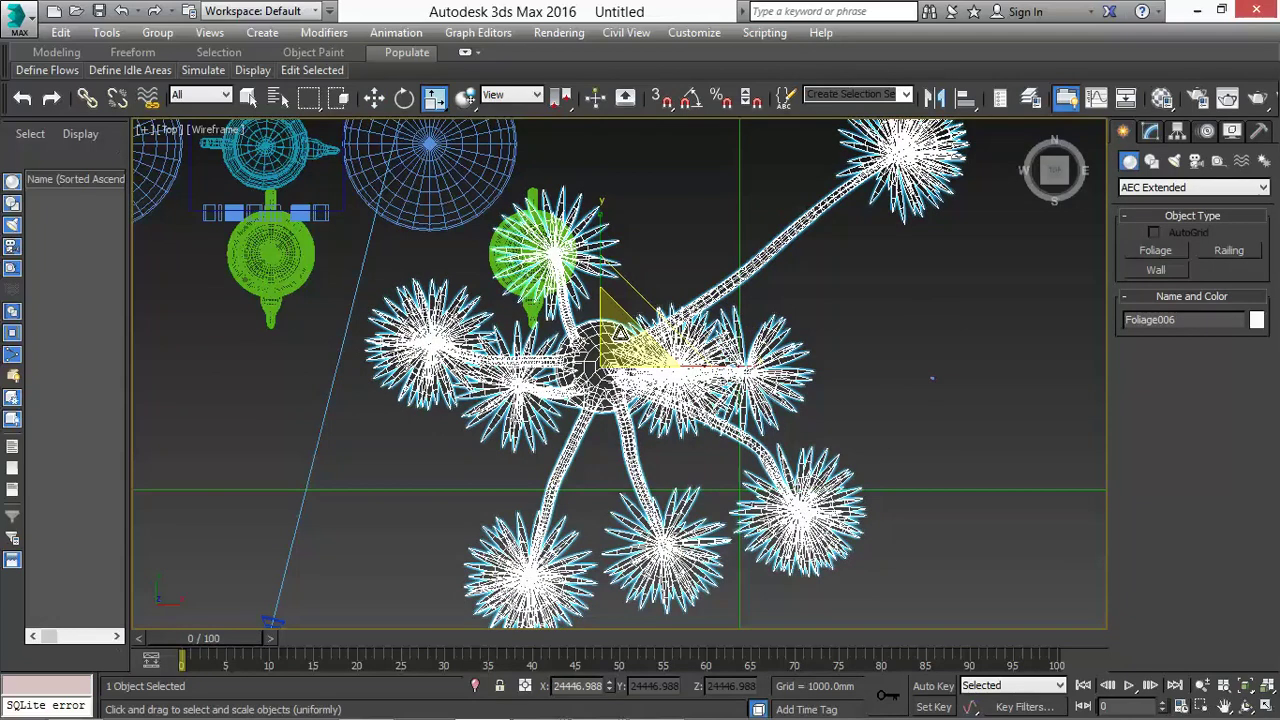
key(g)
key(c)
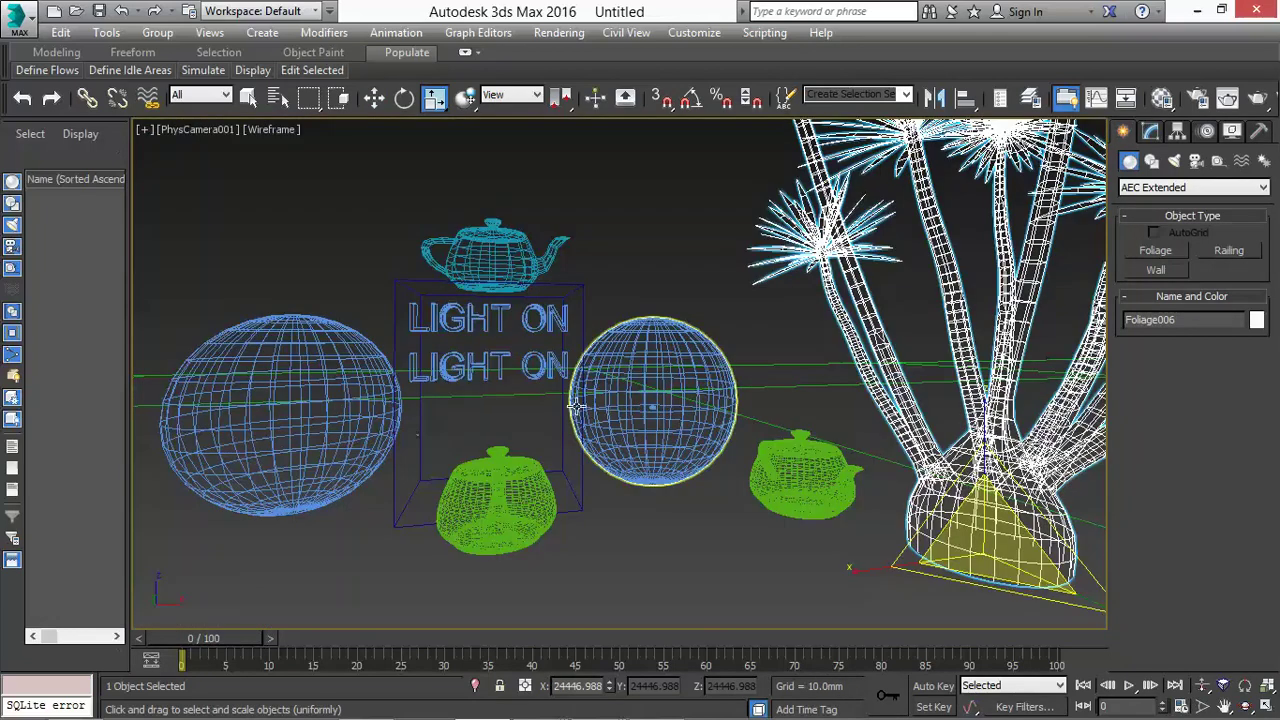
click(374, 97)
drag(1038, 545, 1028, 543)
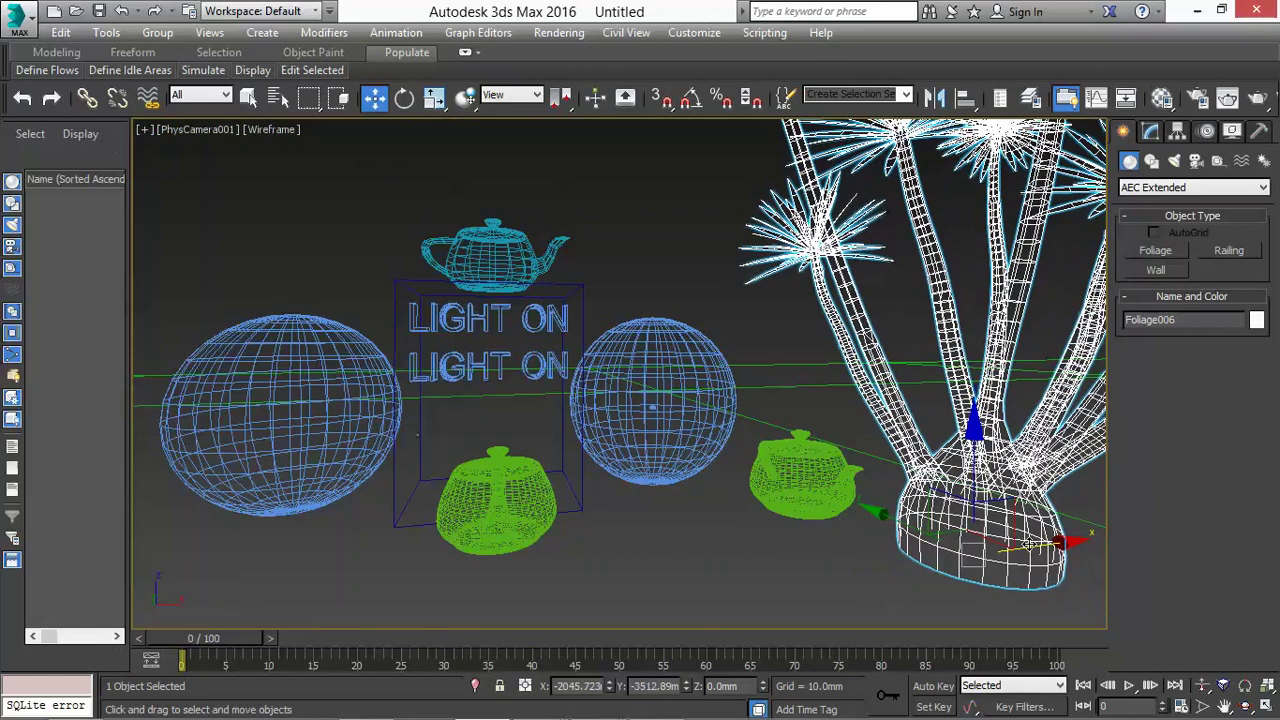
Step: In the front view, scale the large yucca down and shift it along X to about 1,060 mm
key(f)
key(z)
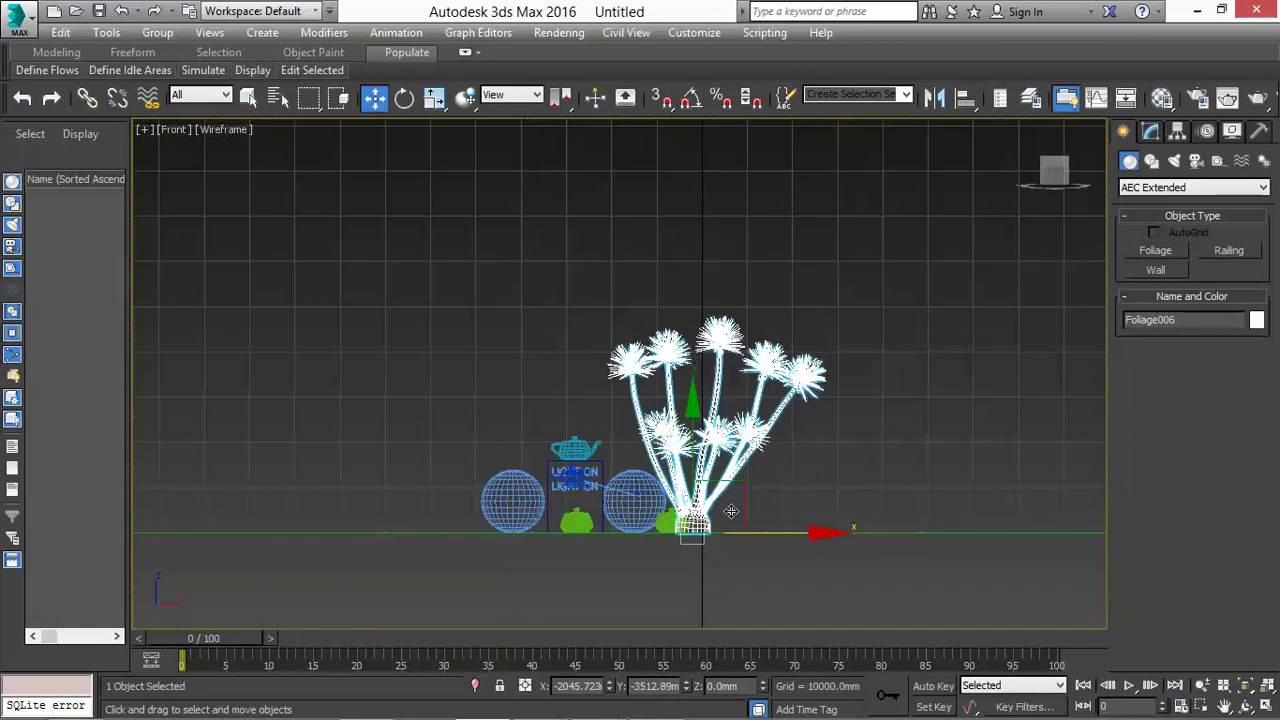
click(433, 98)
drag(681, 492, 734, 527)
click(374, 97)
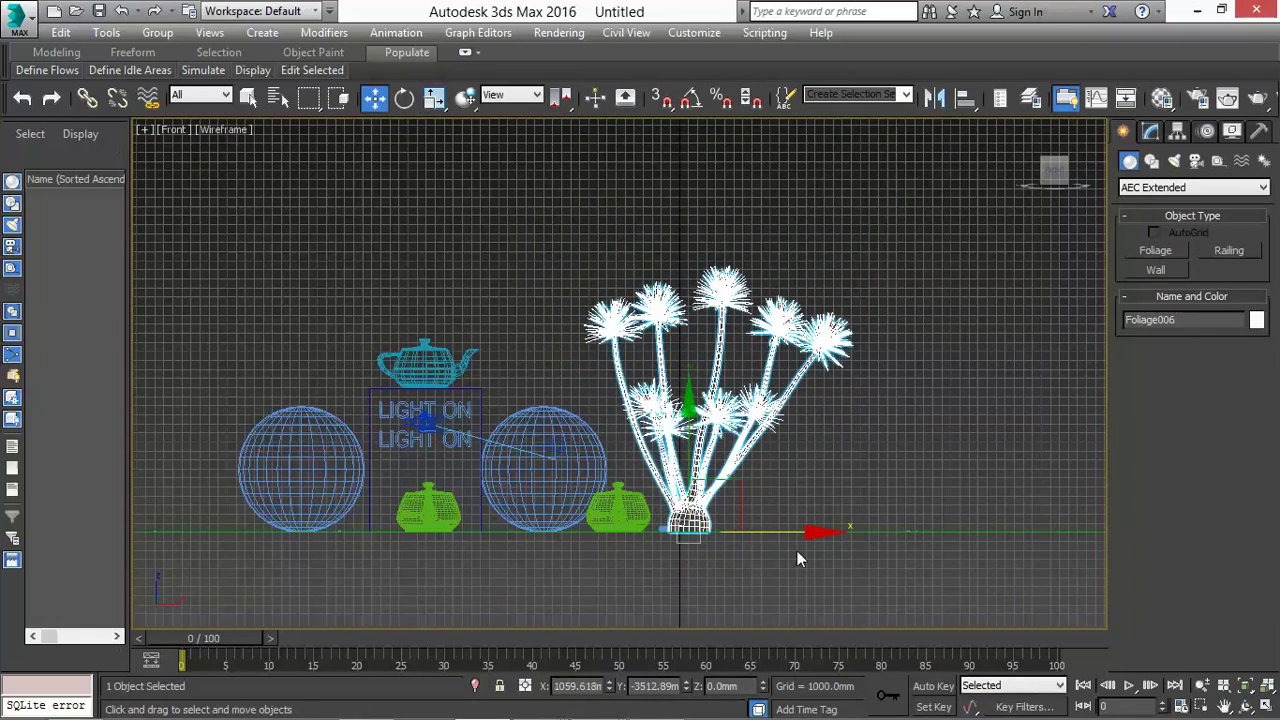
Step: In the top view without the grid, move the large yucca beside the right-hand sphere, to about X 2,003 and Y 23,492 mm
key(t)
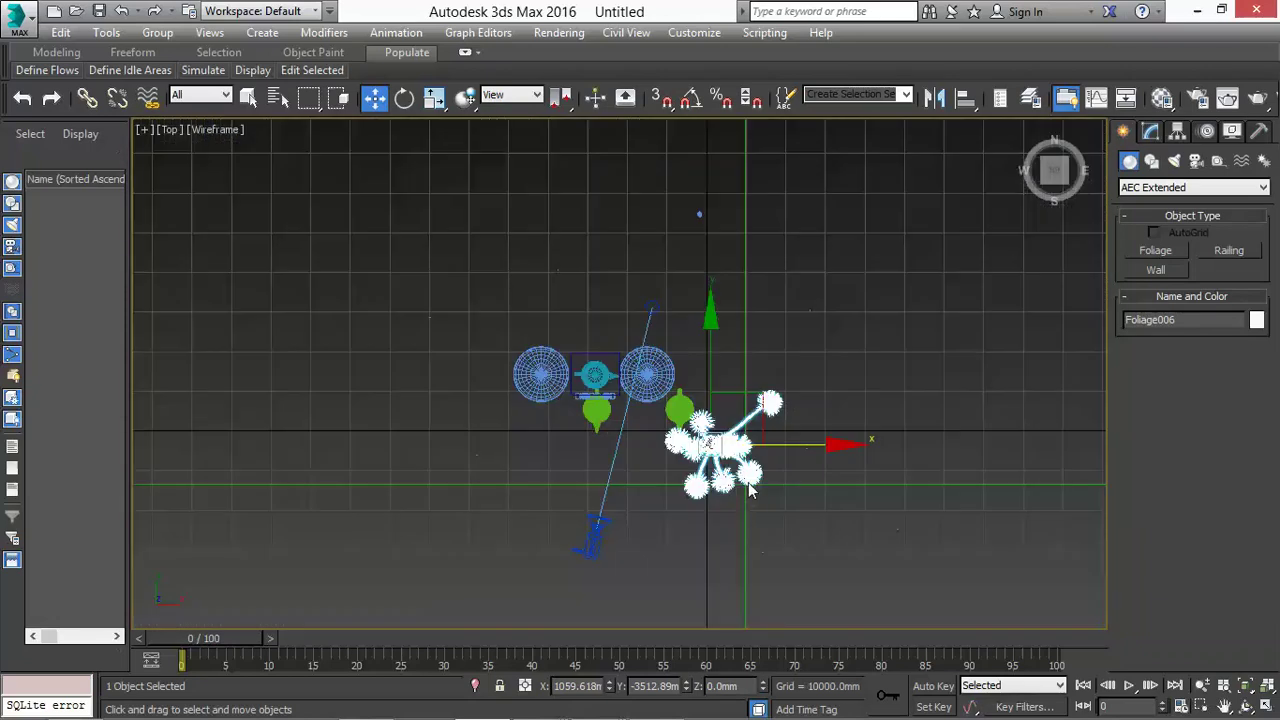
key(g)
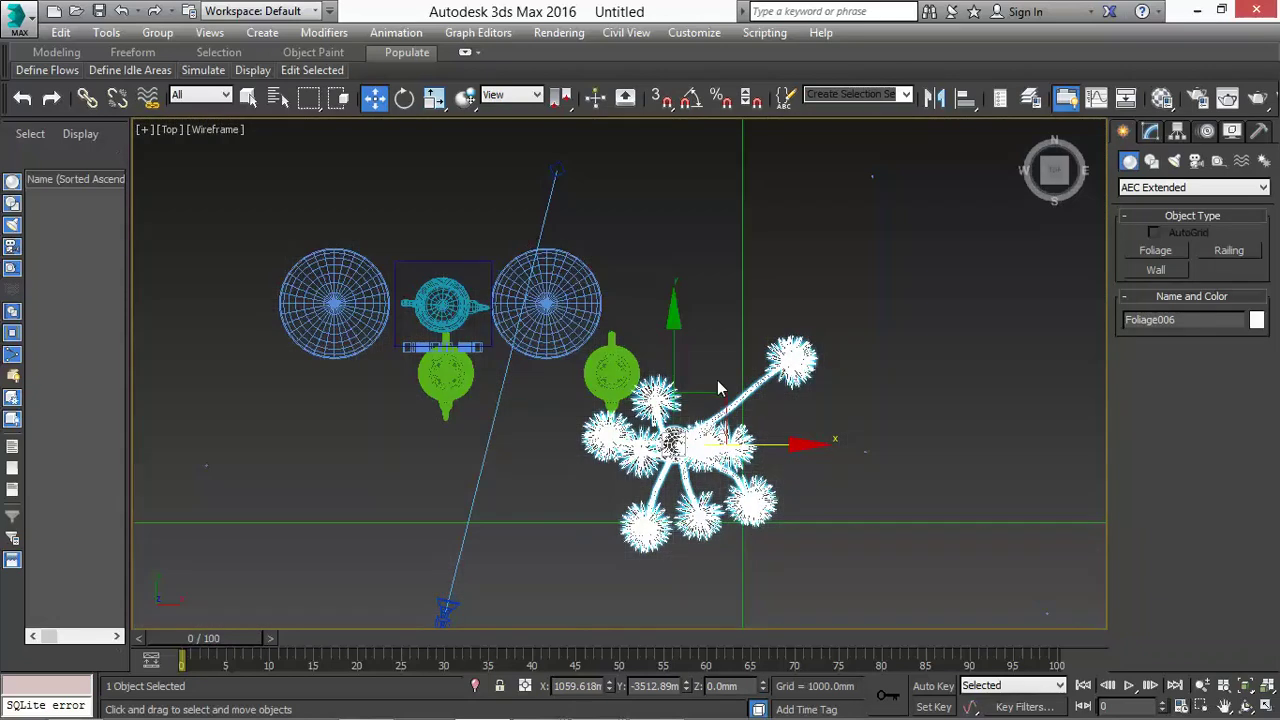
drag(717, 388, 734, 180)
scroll(730, 183, down, 2)
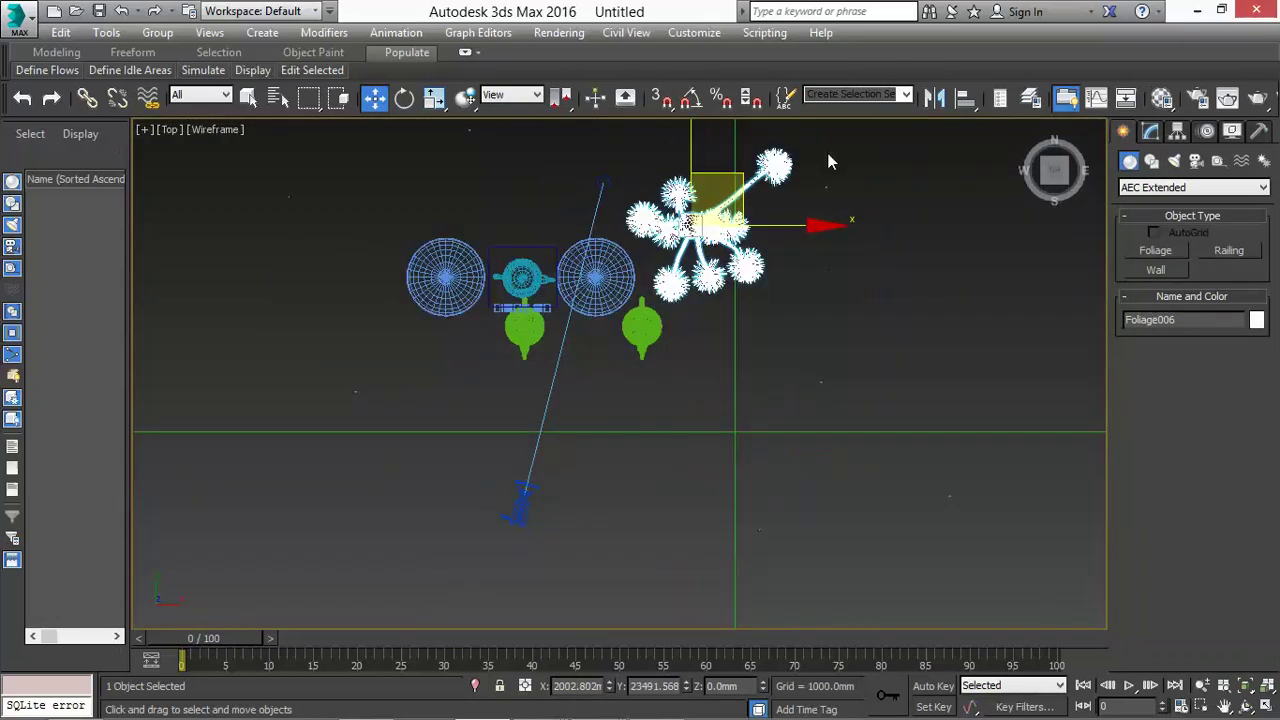
Step: Use Select Similar on the large yucca to hide every matching plant, and unhide all objects
click(824, 186)
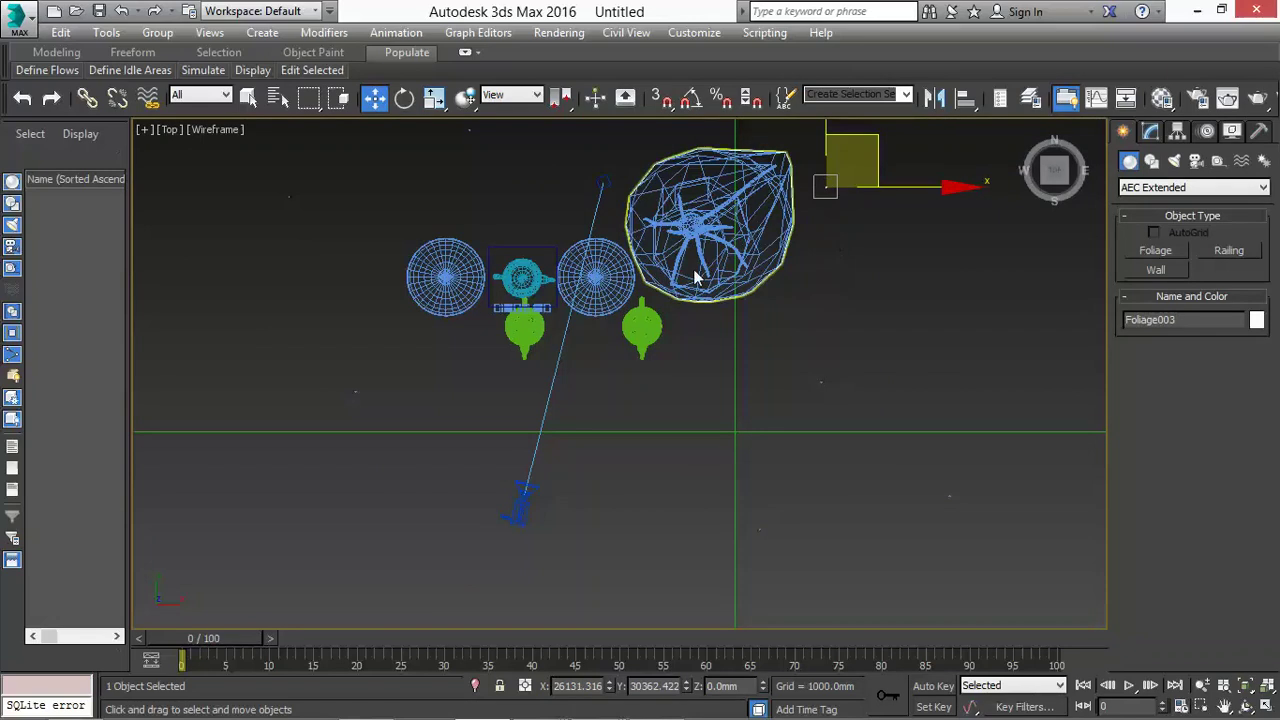
click(693, 225)
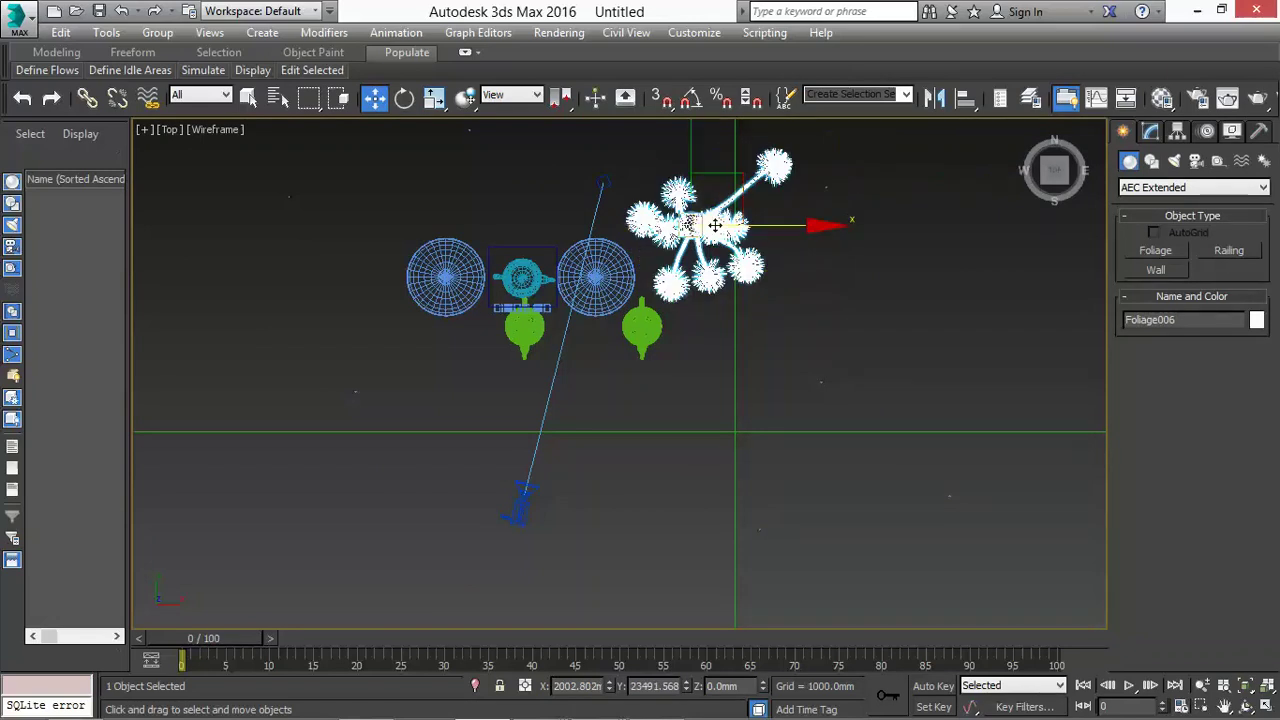
right_click(686, 225)
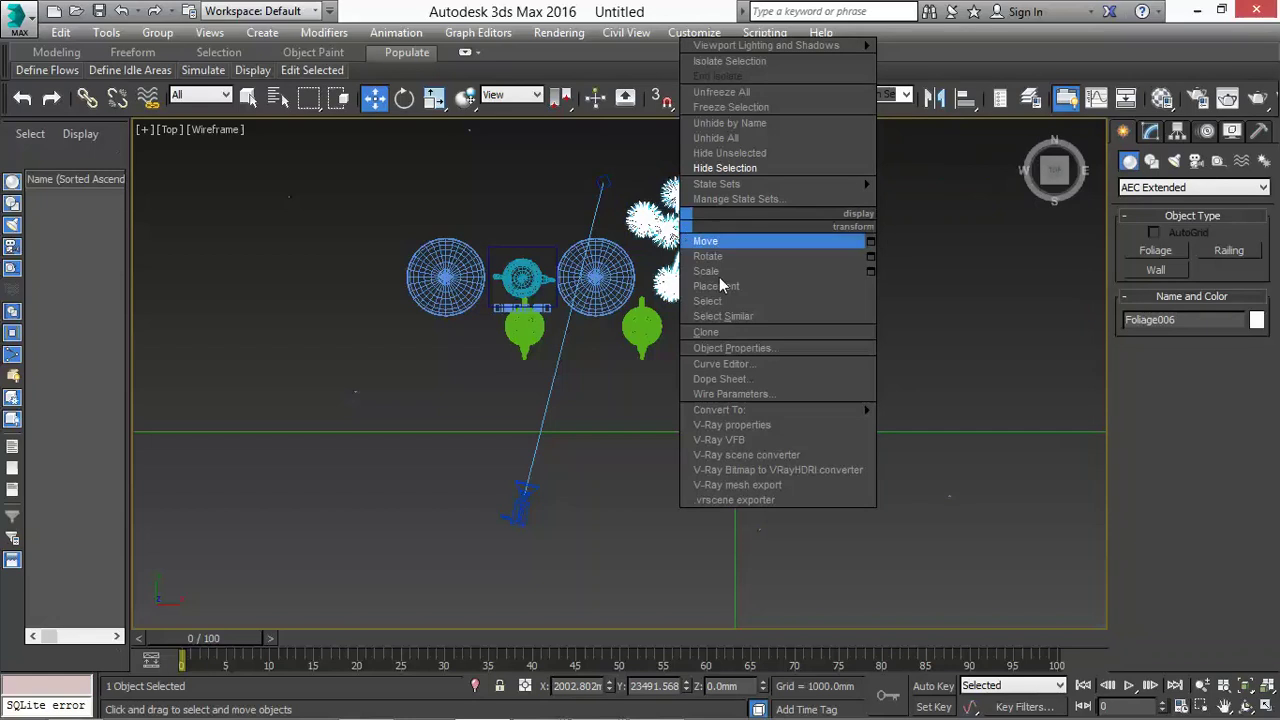
click(731, 317)
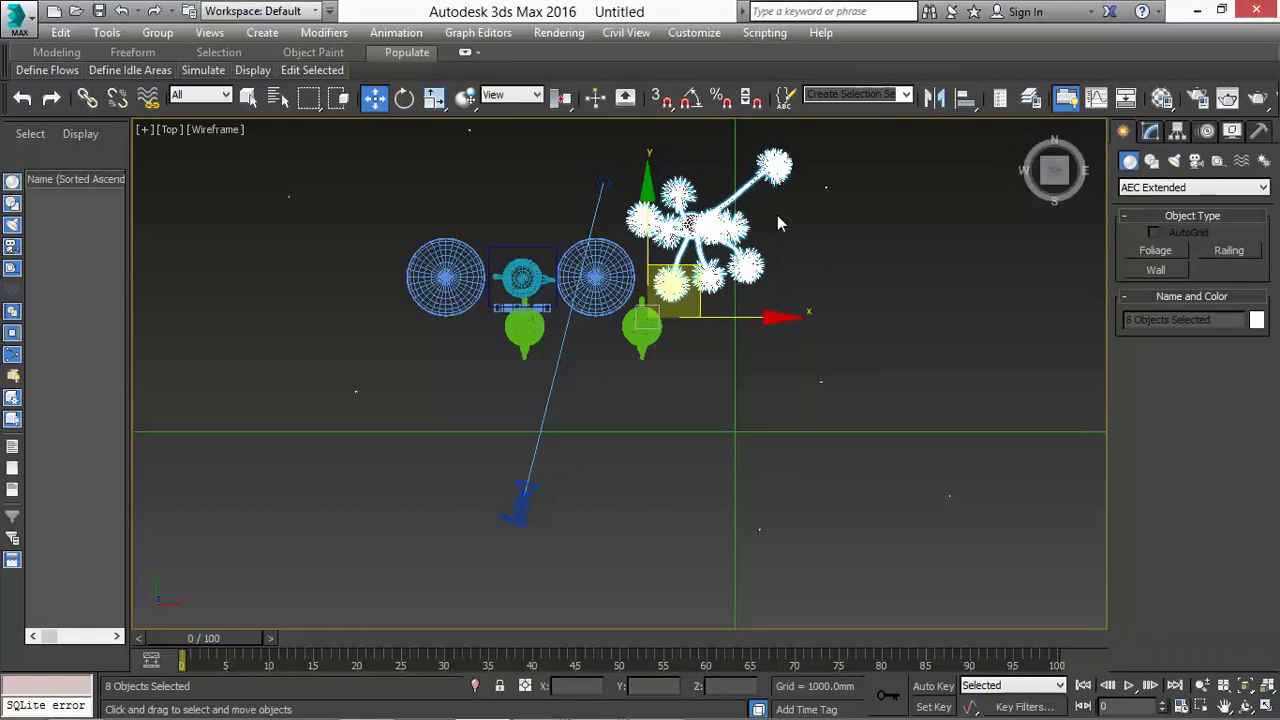
right_click(709, 249)
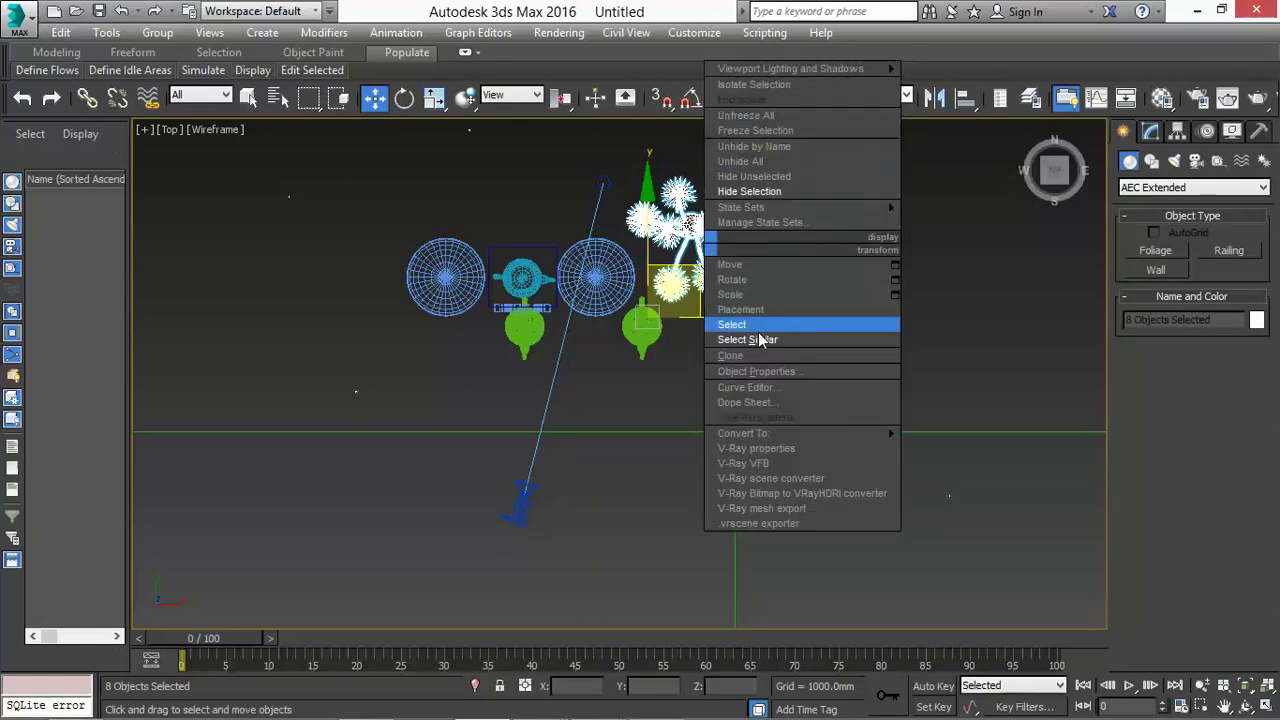
click(757, 192)
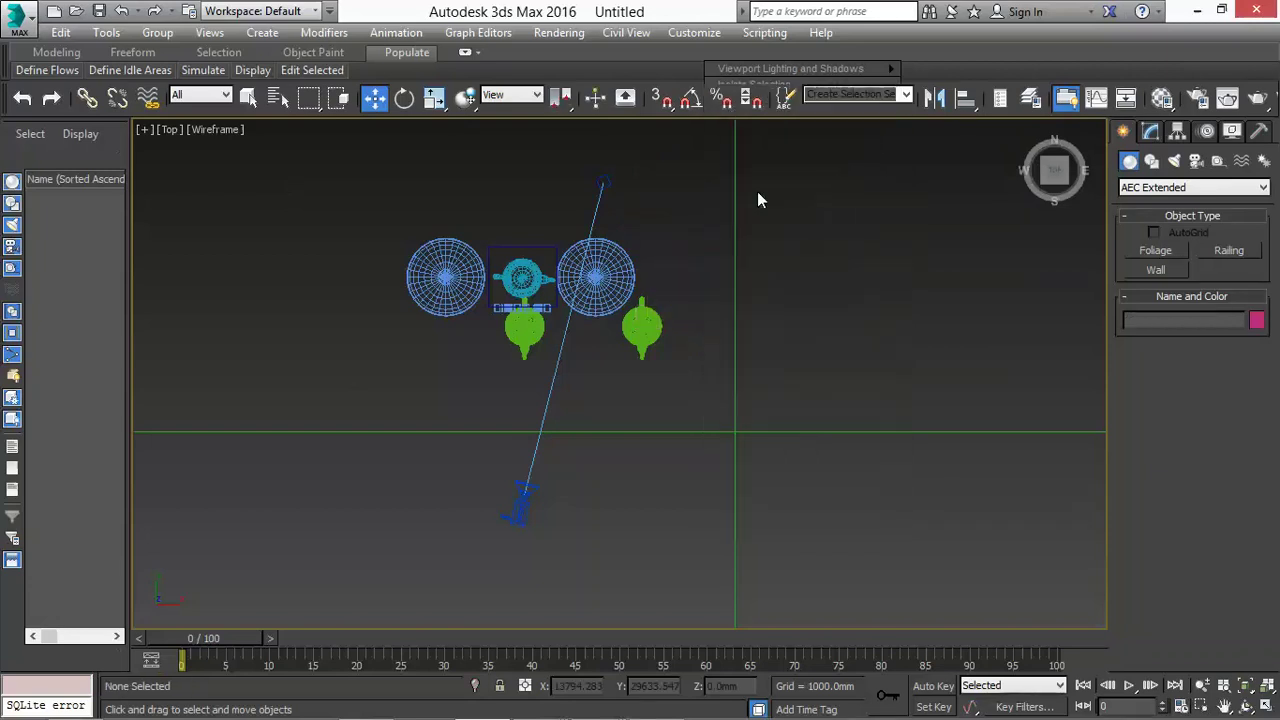
right_click(757, 194)
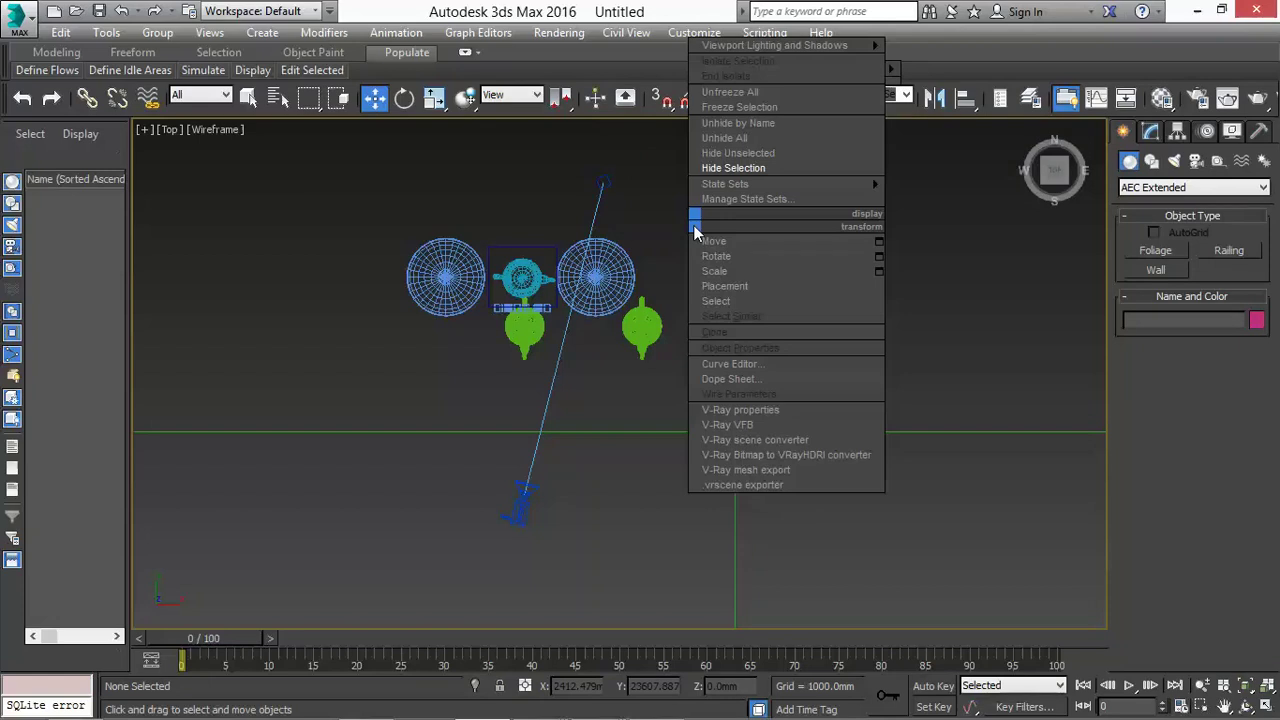
click(742, 145)
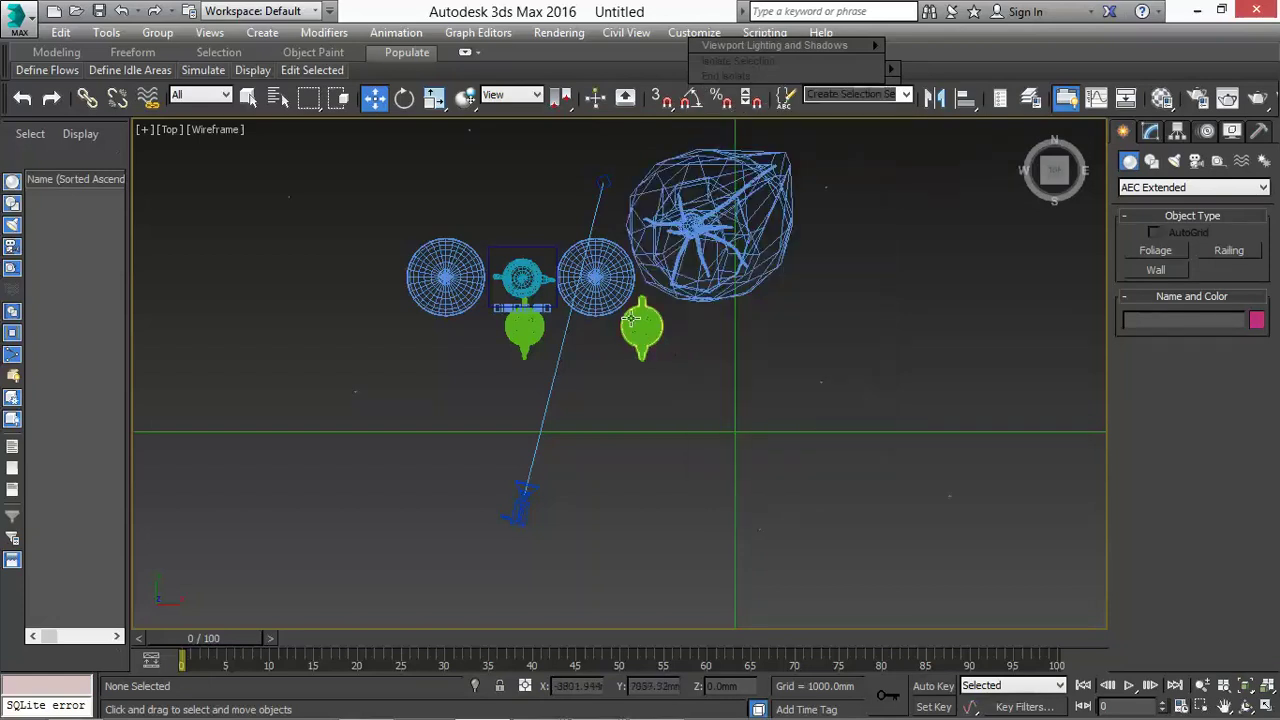
Step: Hide the whole set of matching yuccas once more and bring all hidden objects back
click(690, 232)
right_click(690, 232)
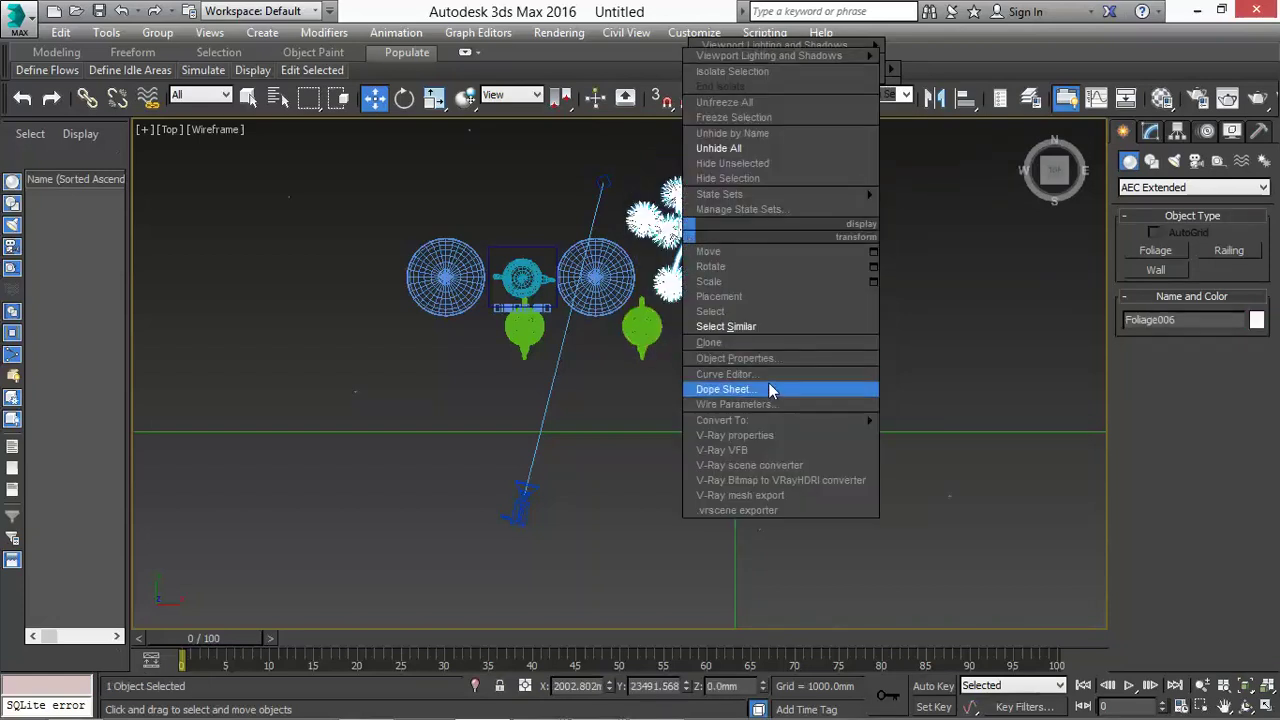
click(740, 326)
right_click(714, 255)
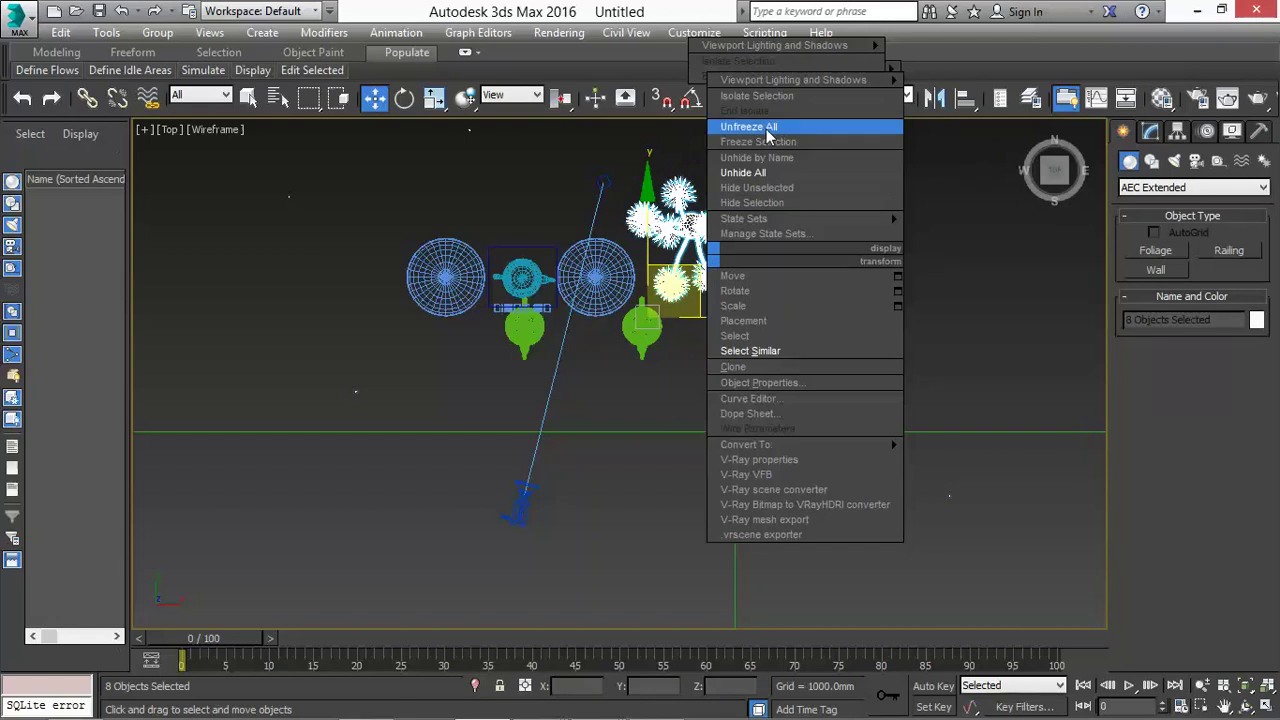
click(760, 203)
right_click(705, 252)
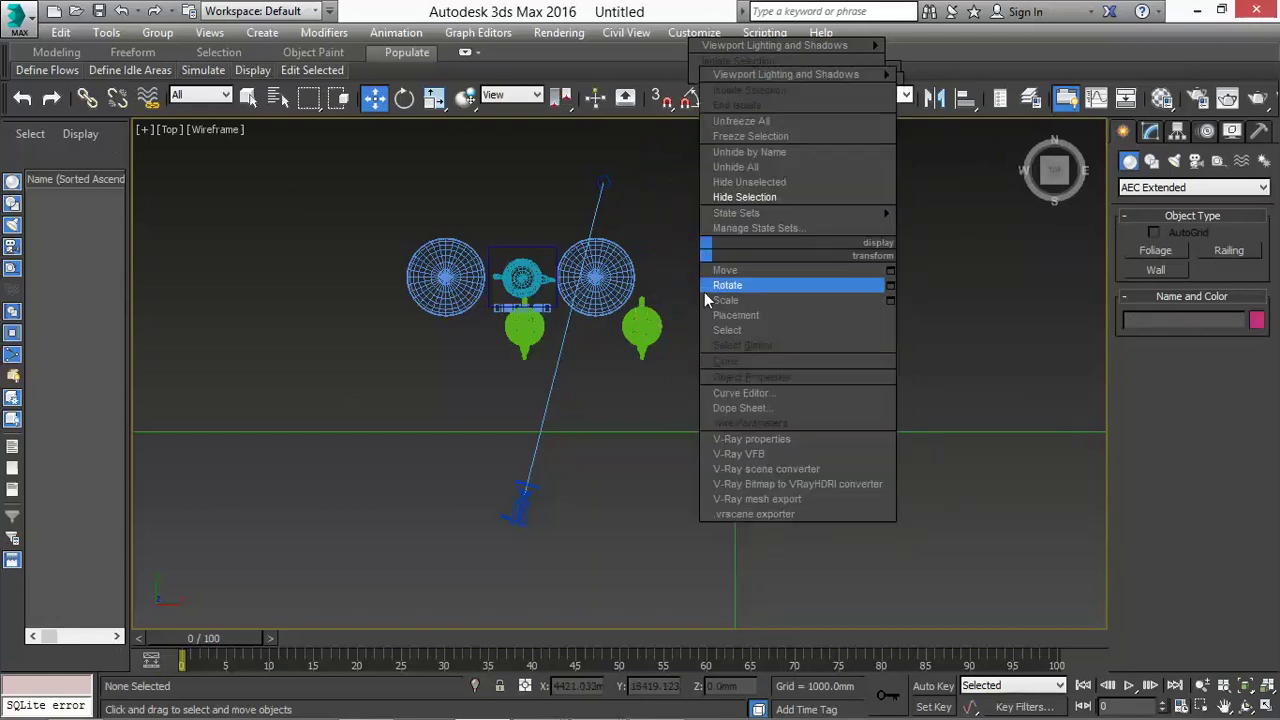
click(736, 167)
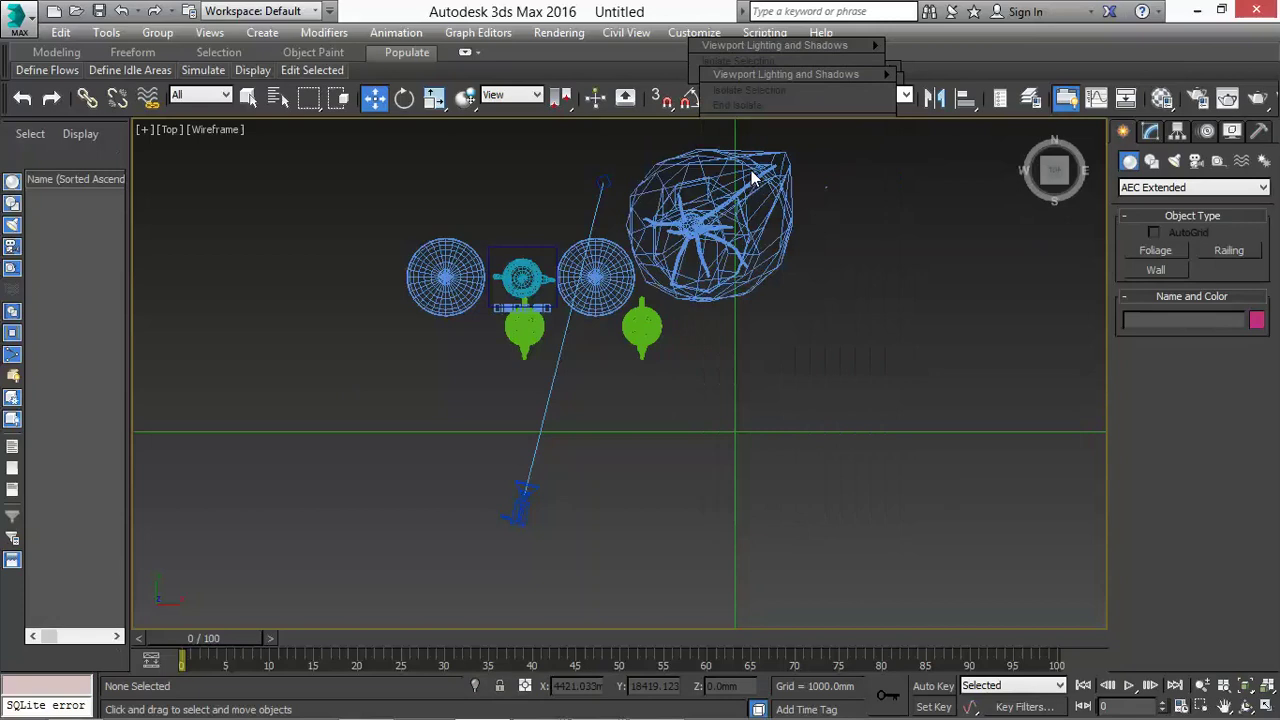
Step: Freeze the large yucca and unfreeze all objects
click(707, 236)
right_click(707, 236)
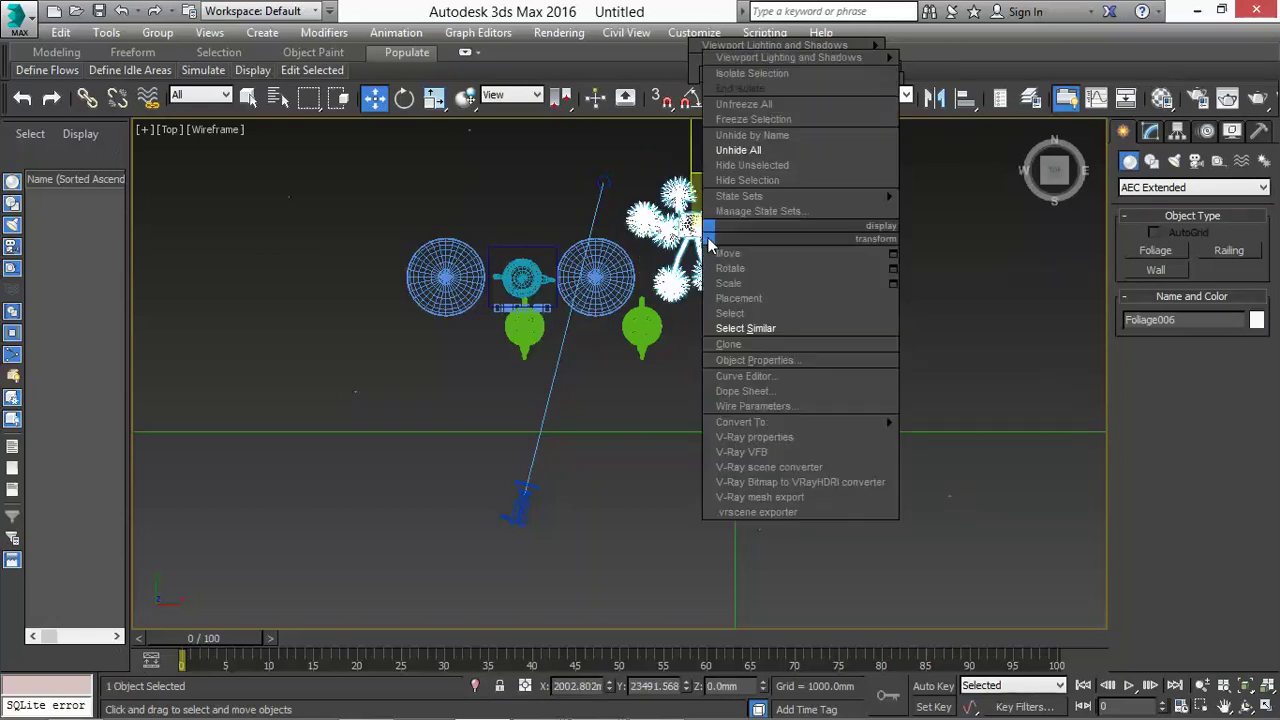
click(740, 119)
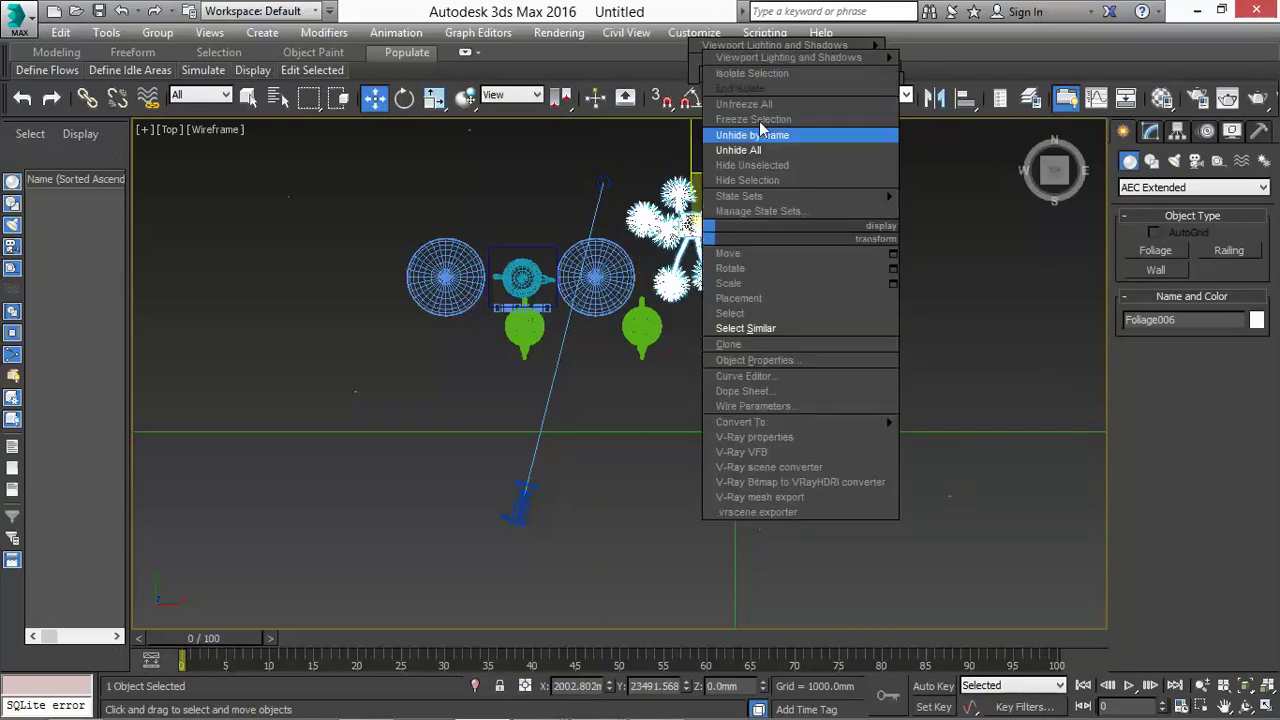
click(754, 119)
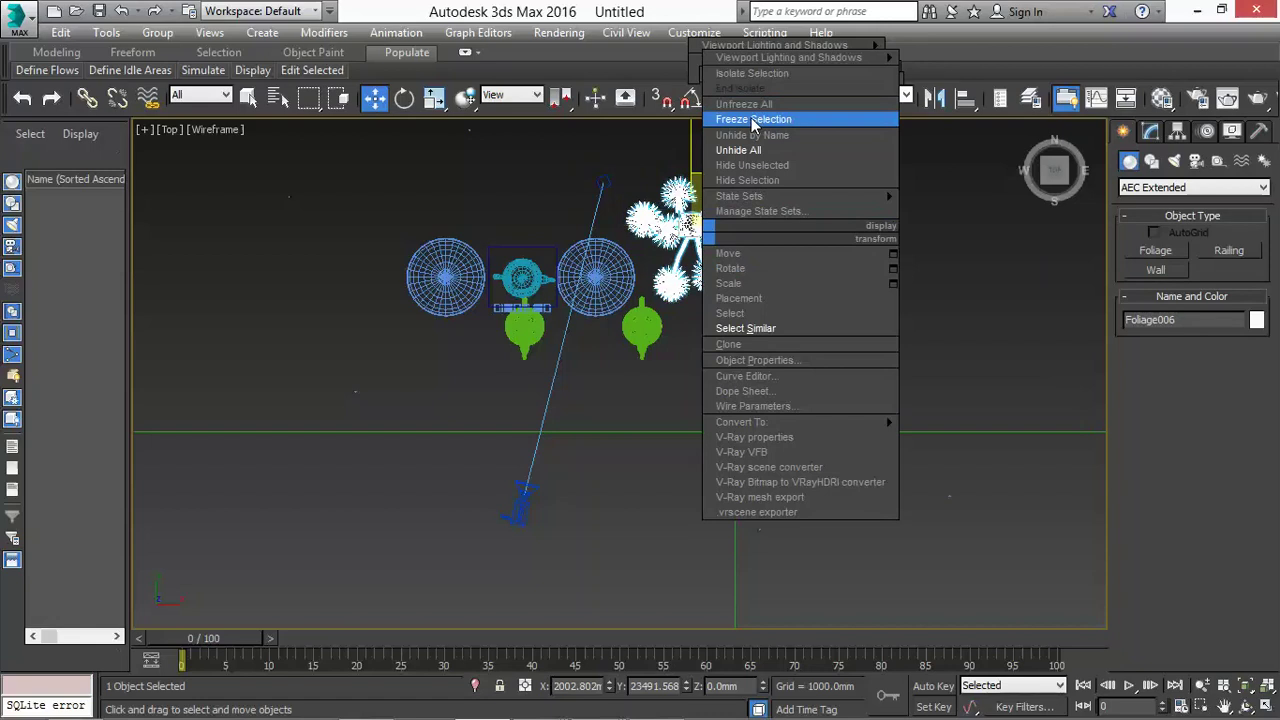
click(754, 119)
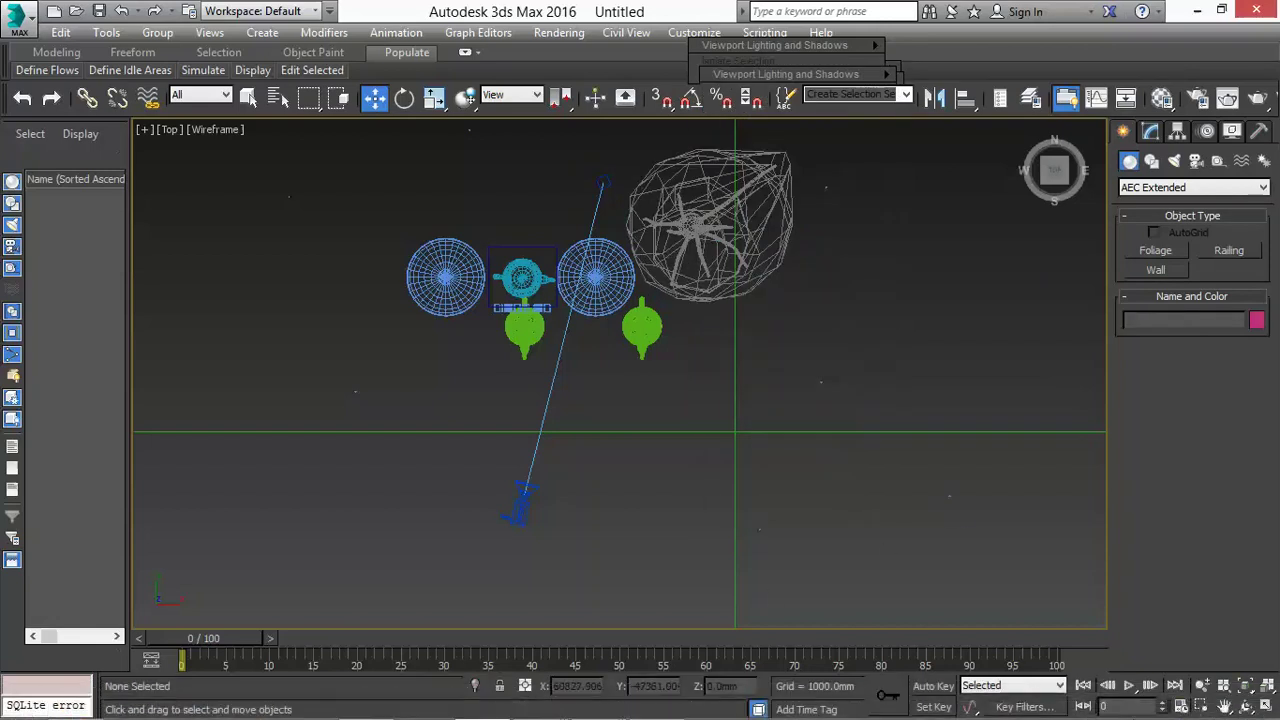
click(1115, 704)
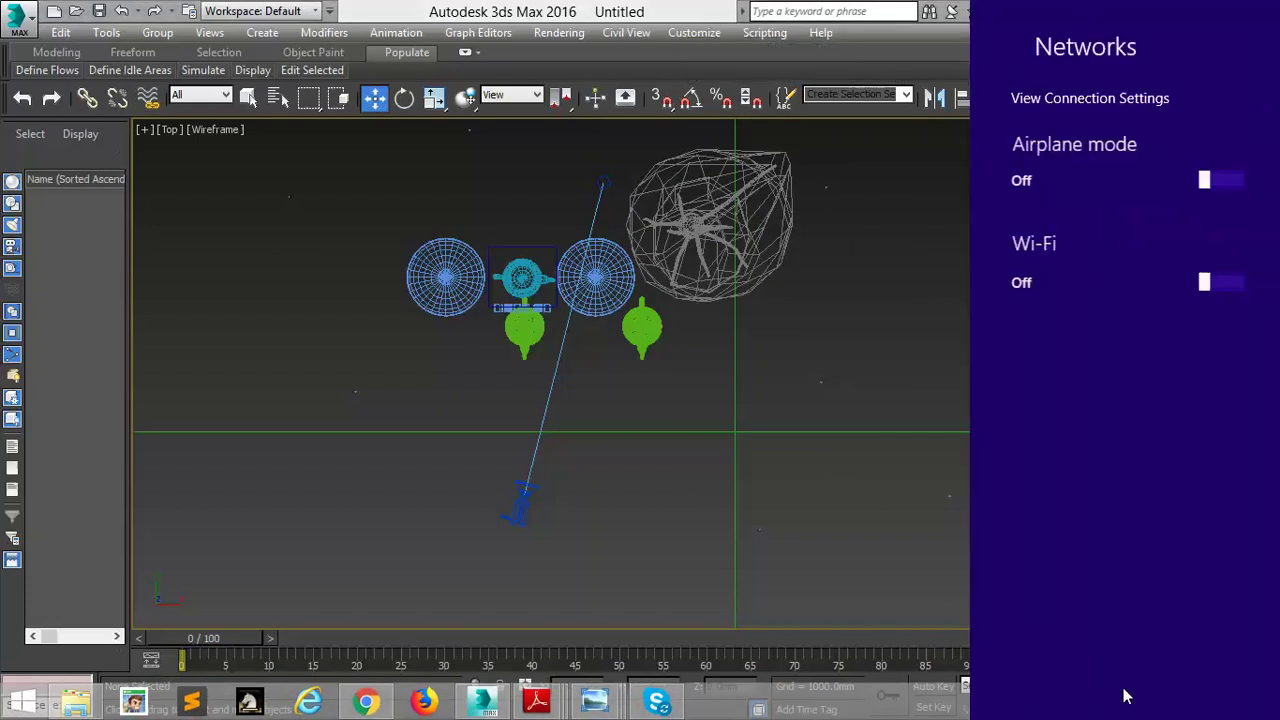
click(562, 269)
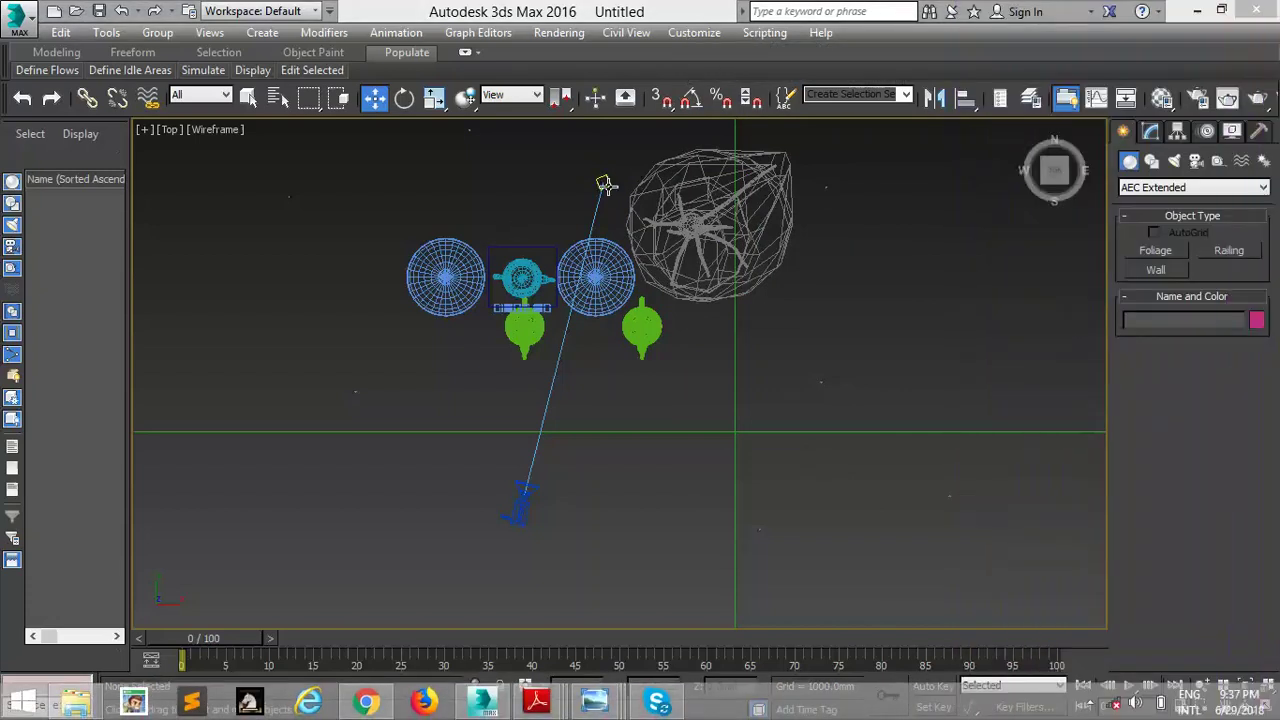
right_click(718, 230)
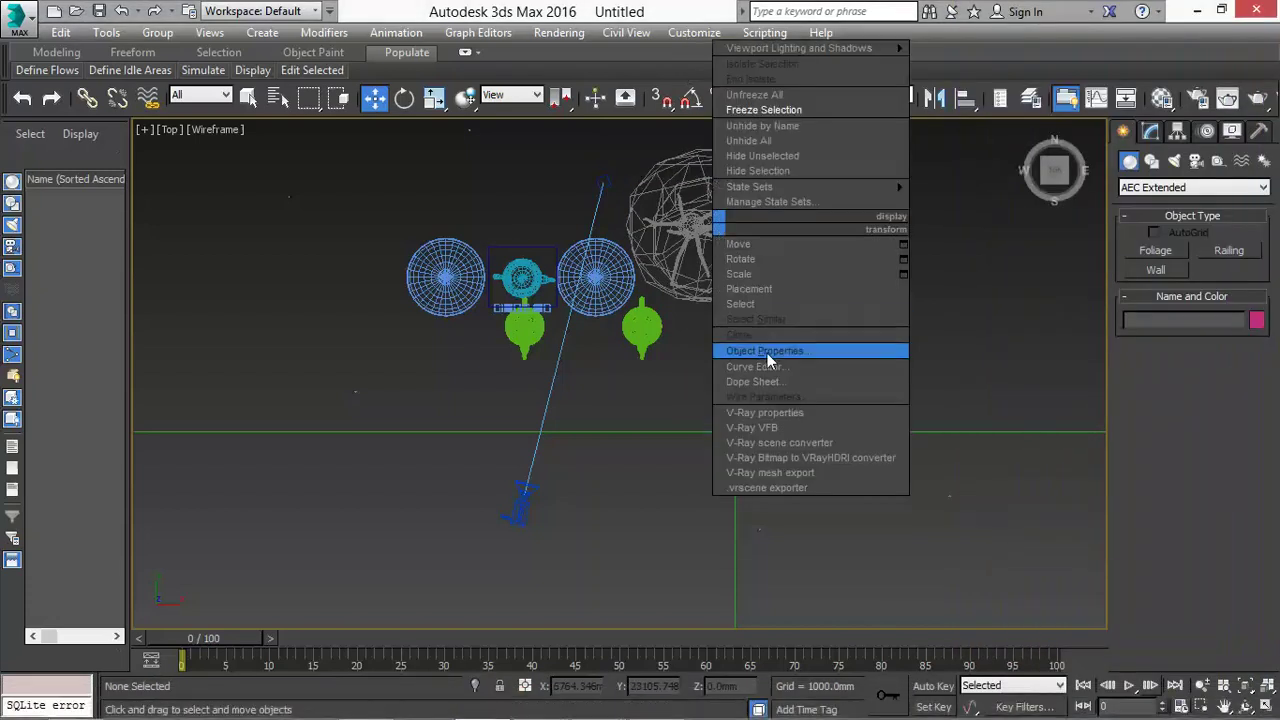
click(775, 104)
Step: Select all plants similar to the large yucca and delete them
click(700, 205)
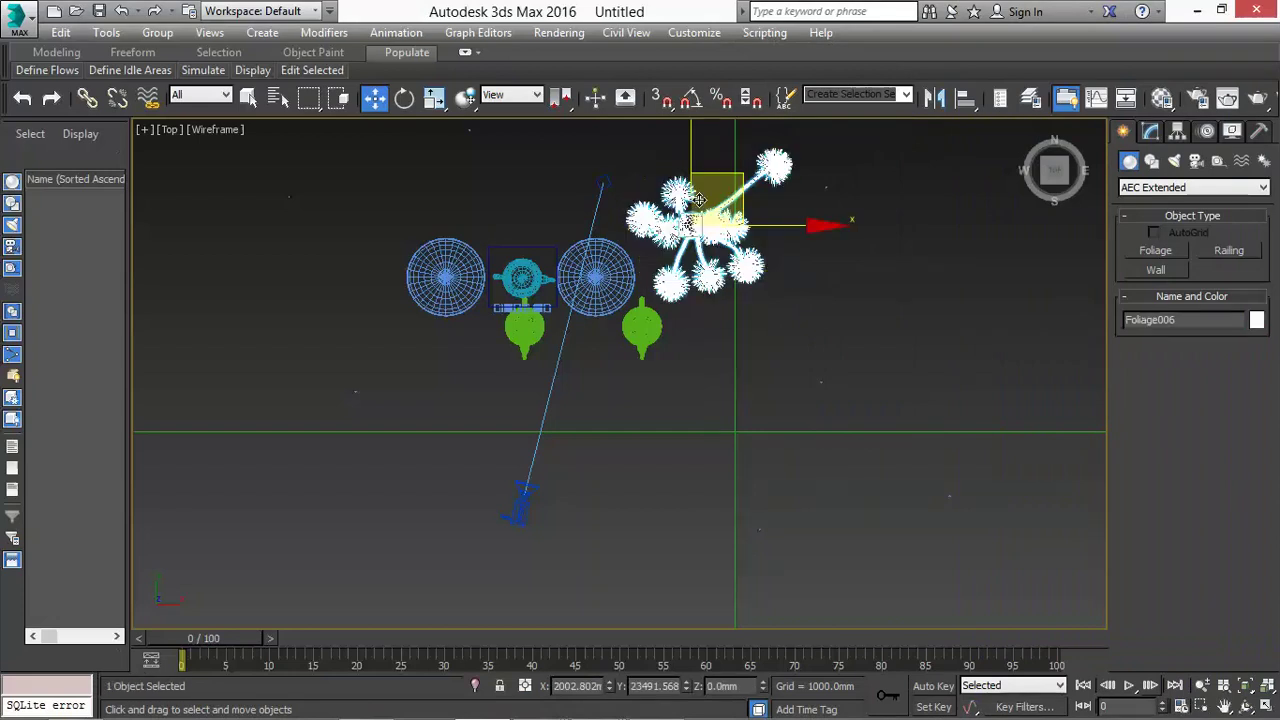
right_click(693, 195)
click(739, 290)
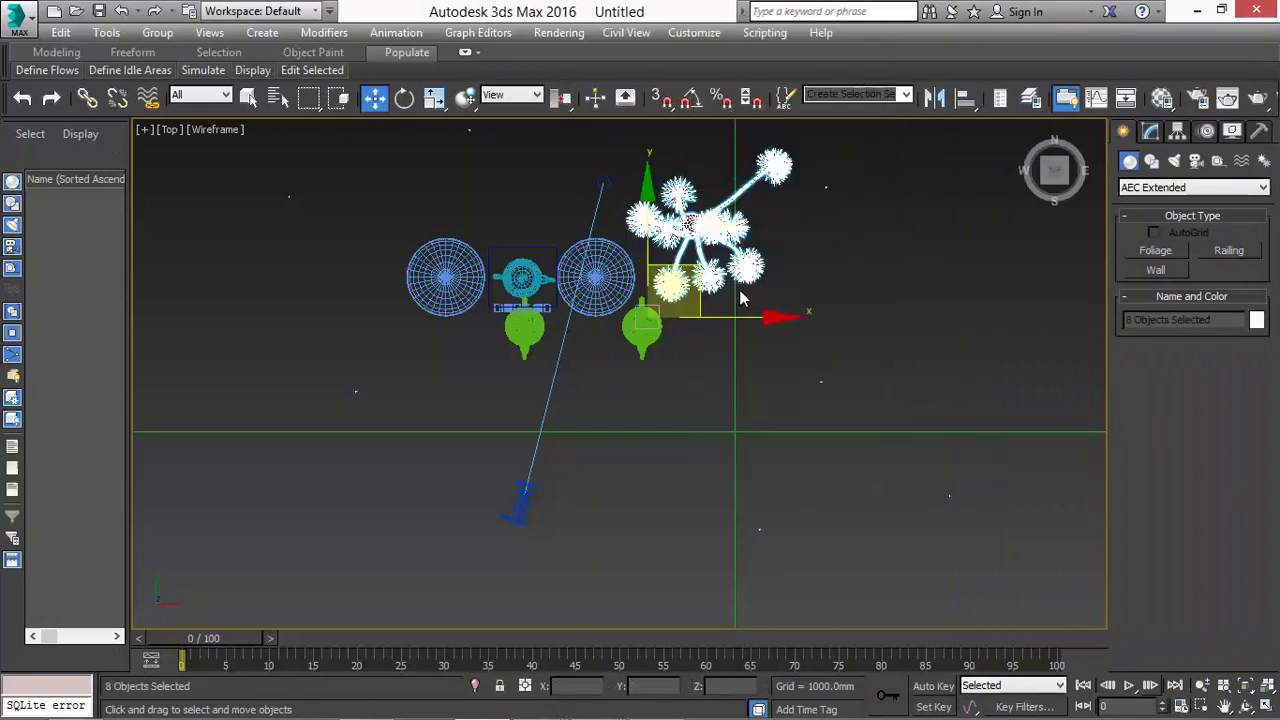
key(Delete)
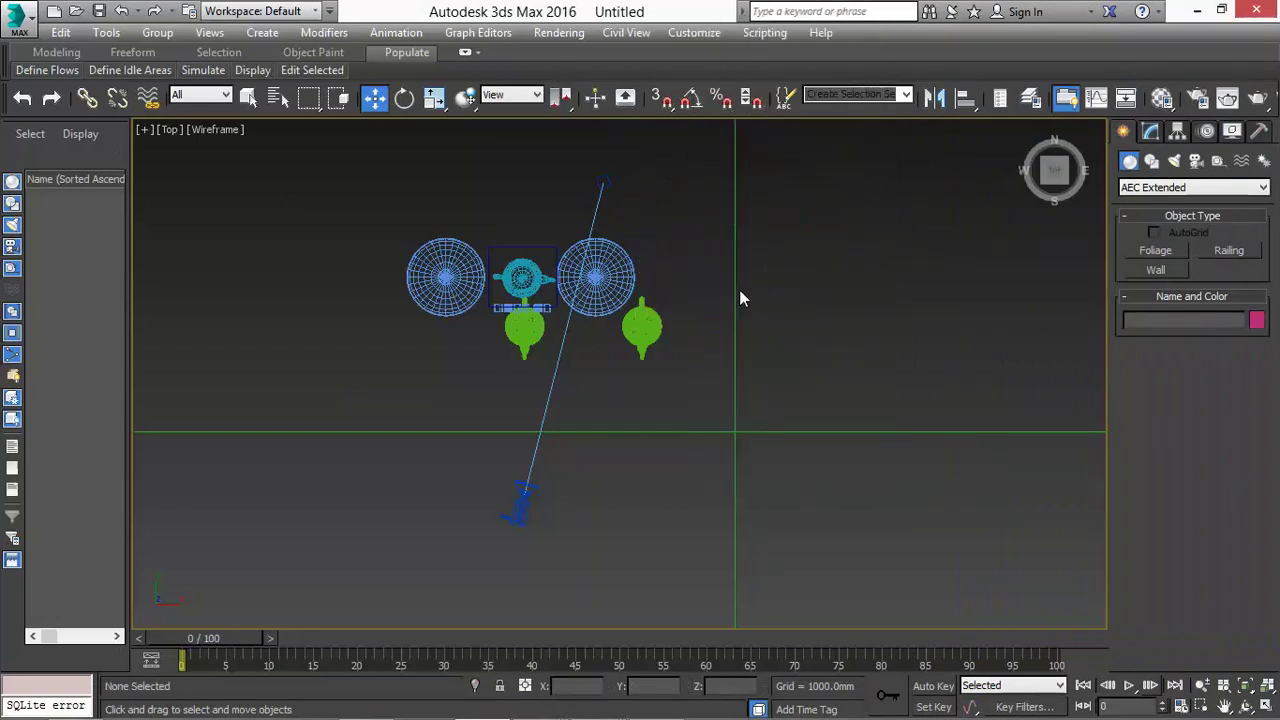
Step: Select the right-hand sphere and its similar objects, and hide both spheres in the front view
click(596, 277)
scroll(596, 275, up, 2)
key(f)
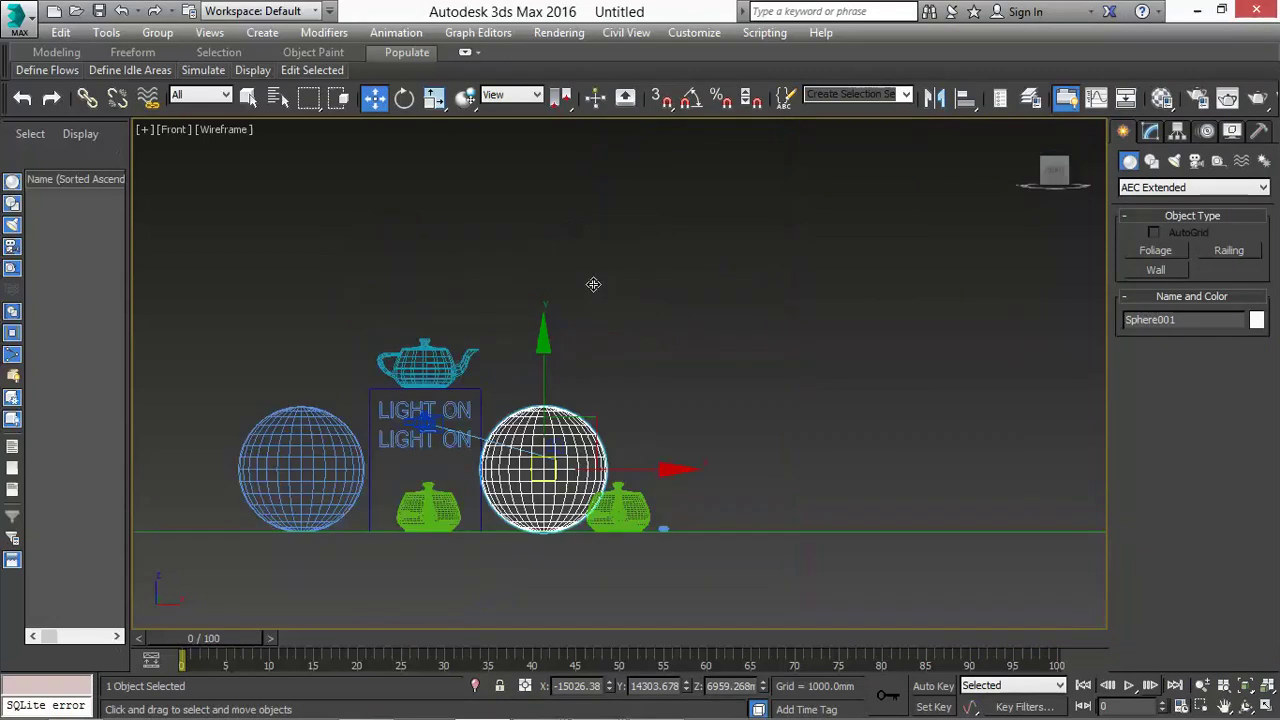
key(z)
right_click(598, 344)
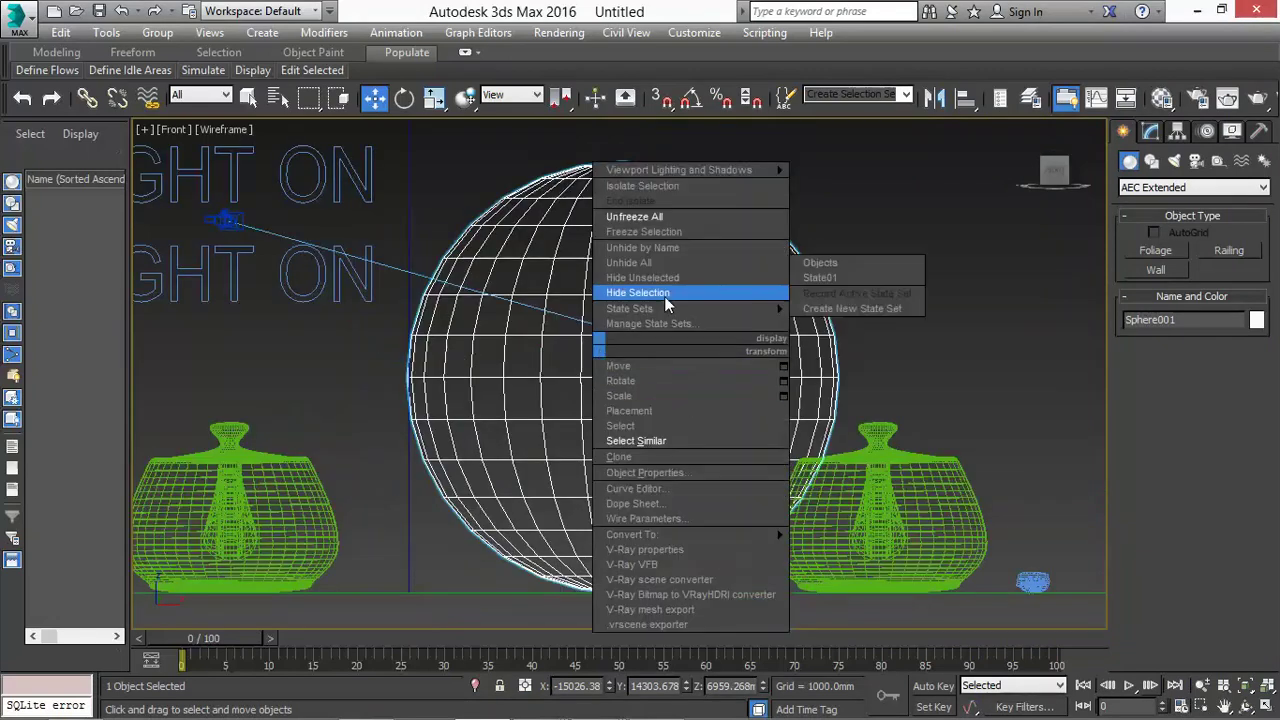
click(655, 441)
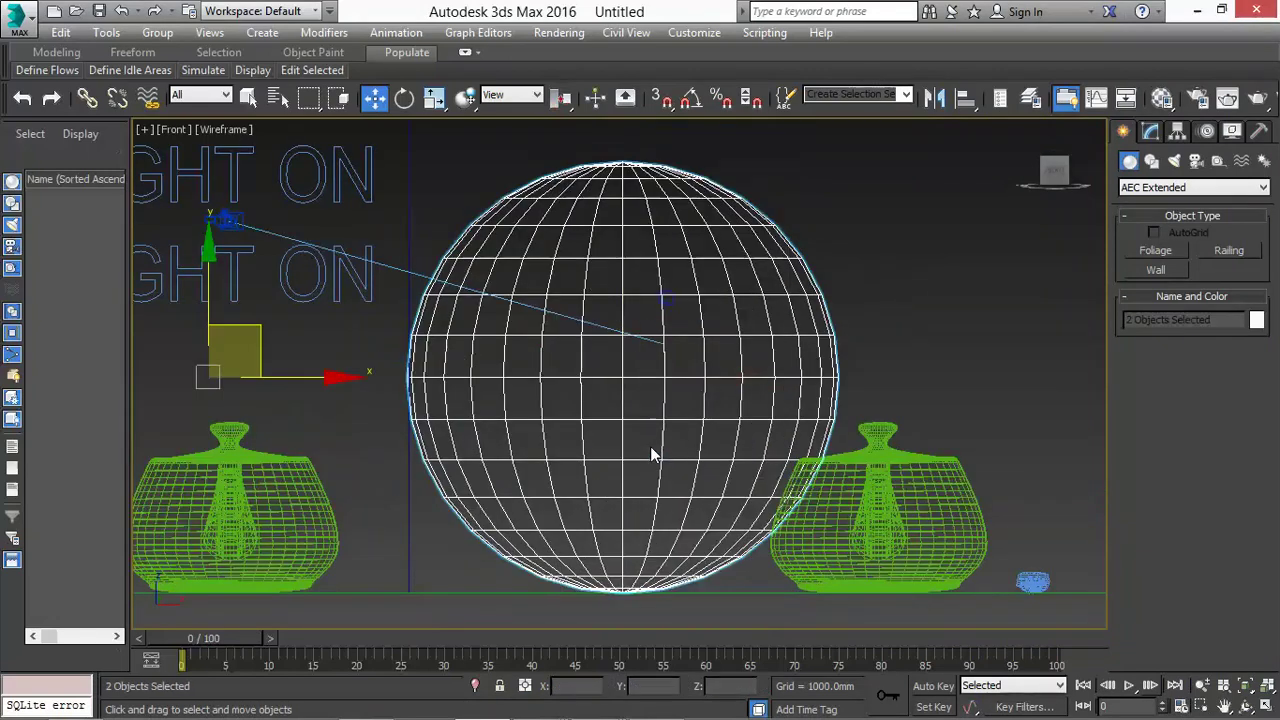
key(z)
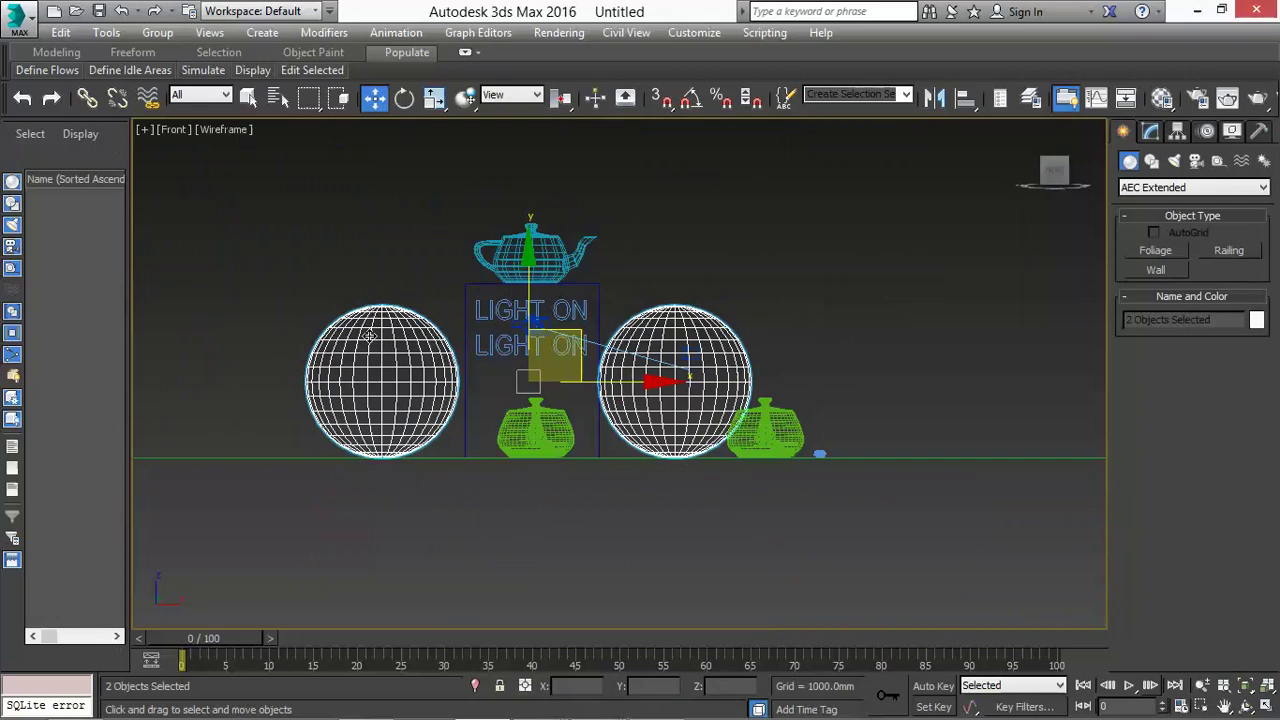
right_click(389, 340)
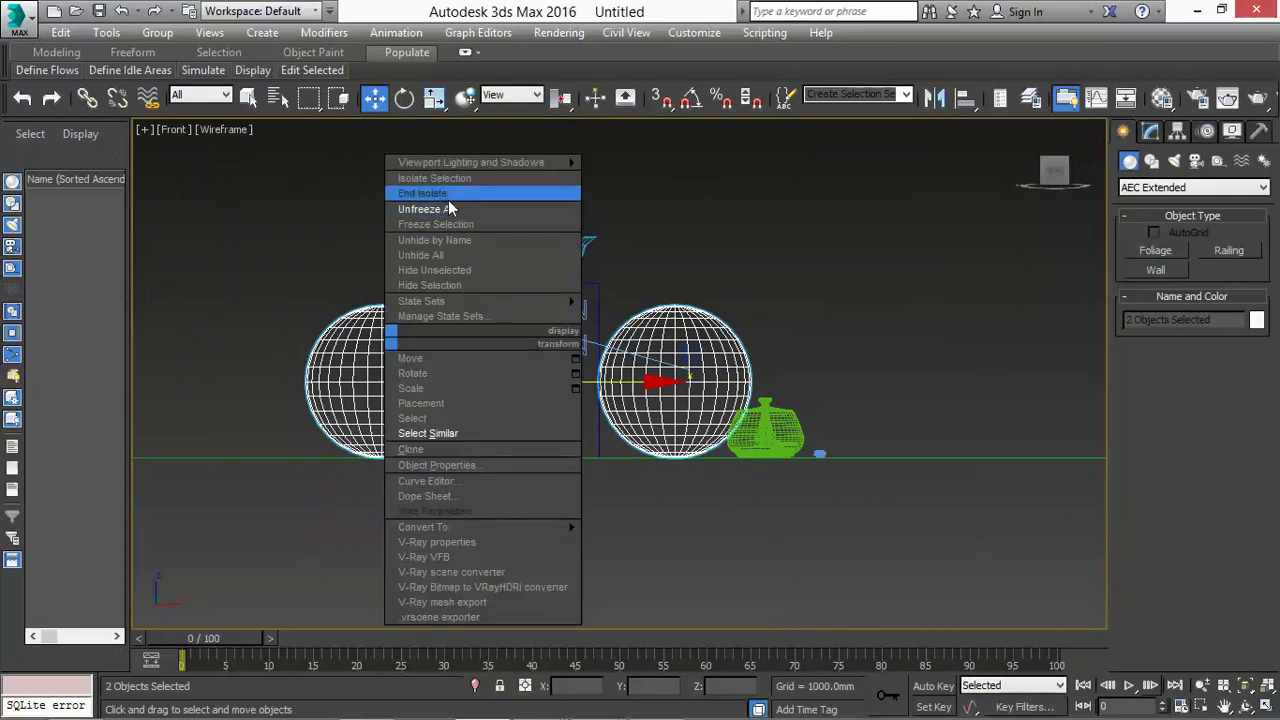
click(436, 285)
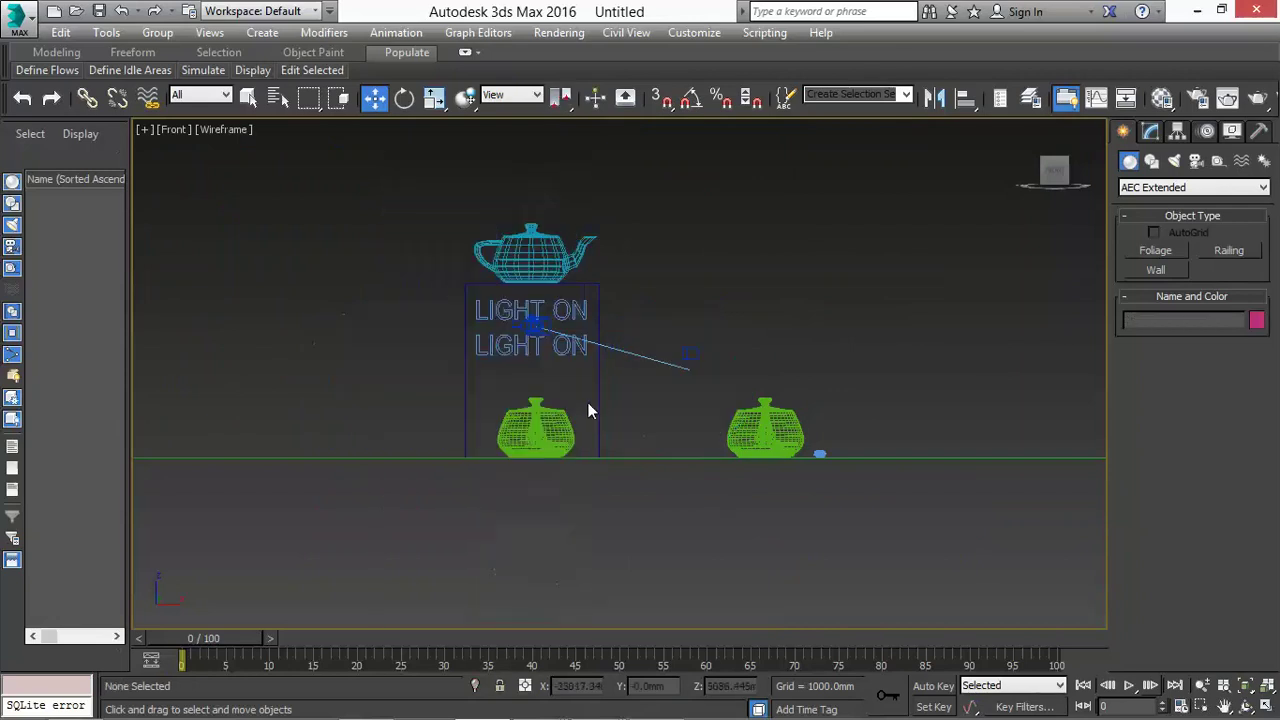
Step: Select the right-hand green teapot and all teapots similar to it, and hide them
click(784, 440)
right_click(787, 445)
click(837, 529)
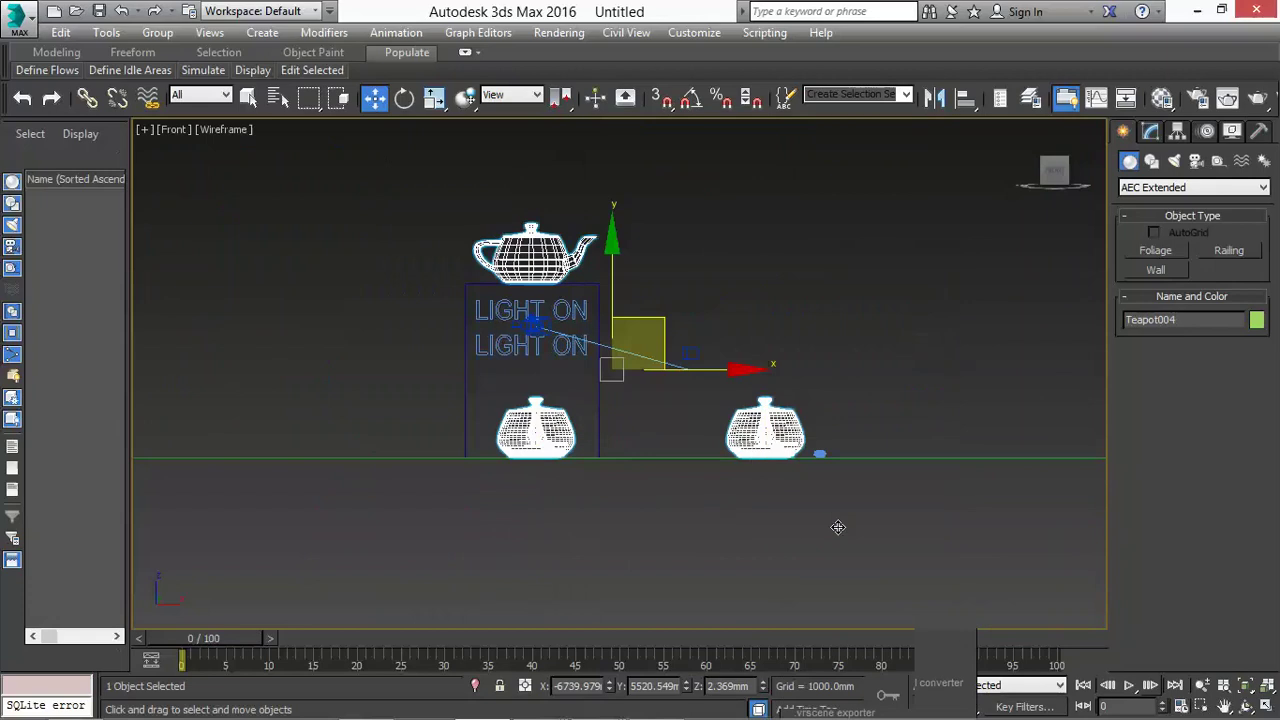
right_click(541, 409)
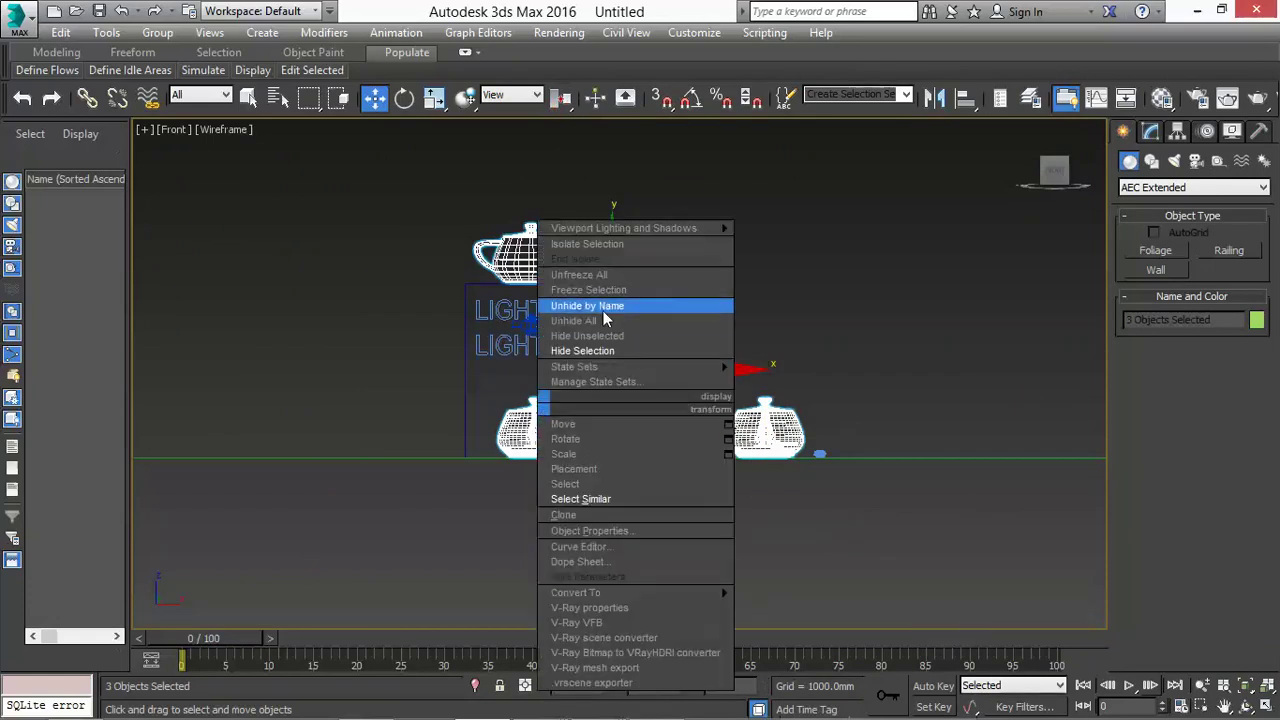
click(618, 355)
Step: Unhide all hidden spheres and teapots, leaving nothing selected
right_click(659, 316)
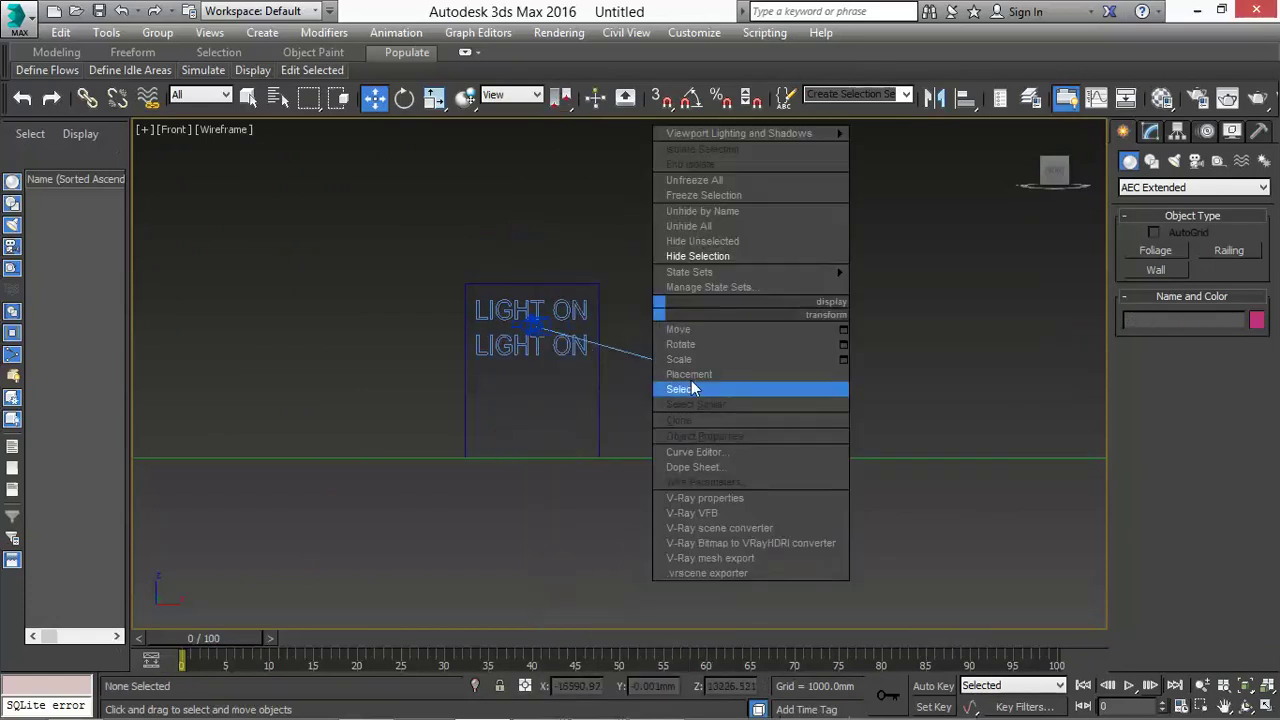
click(711, 227)
click(685, 311)
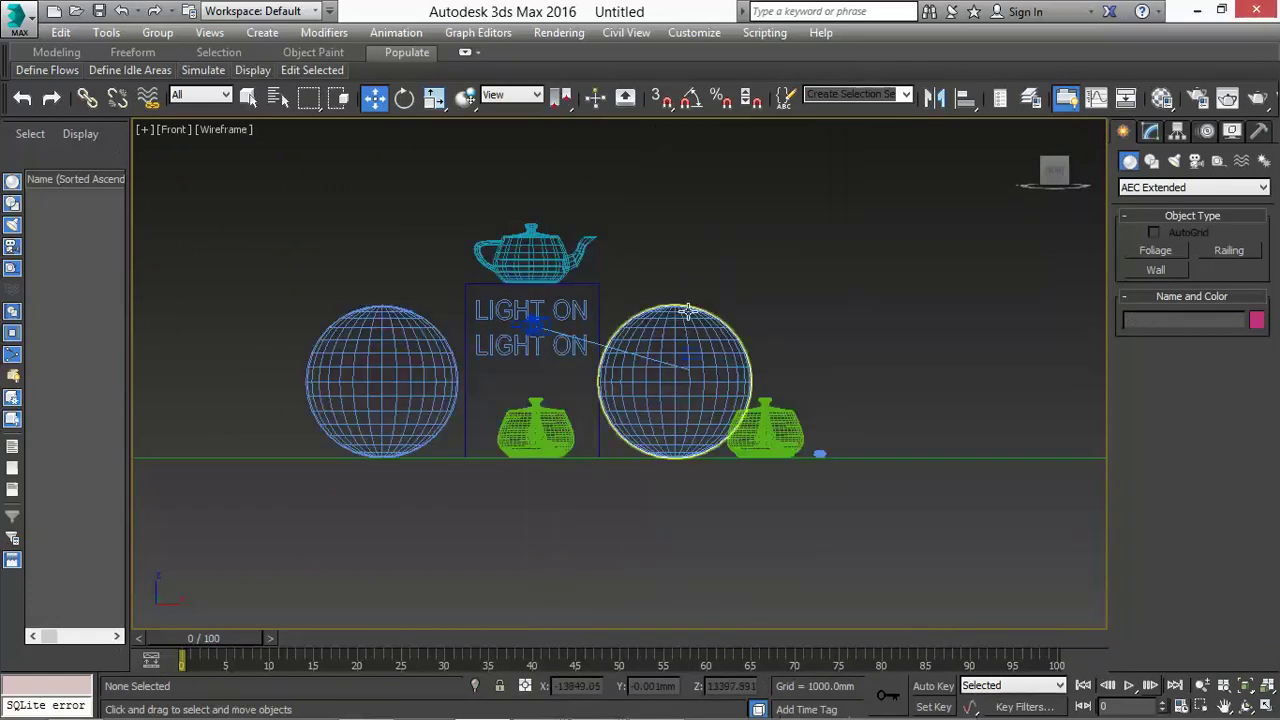
click(582, 413)
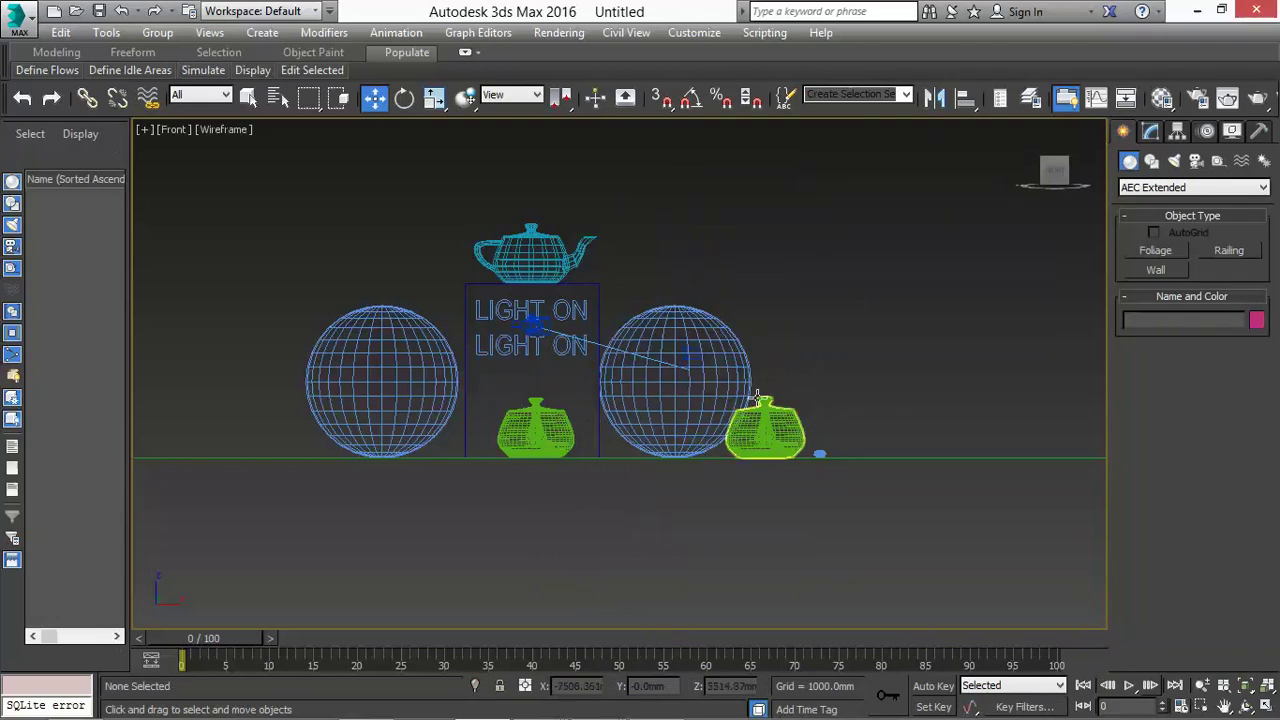
Step: Search the hidden objects by name for "BOX", and unhide all objects in the scene
text(5B)
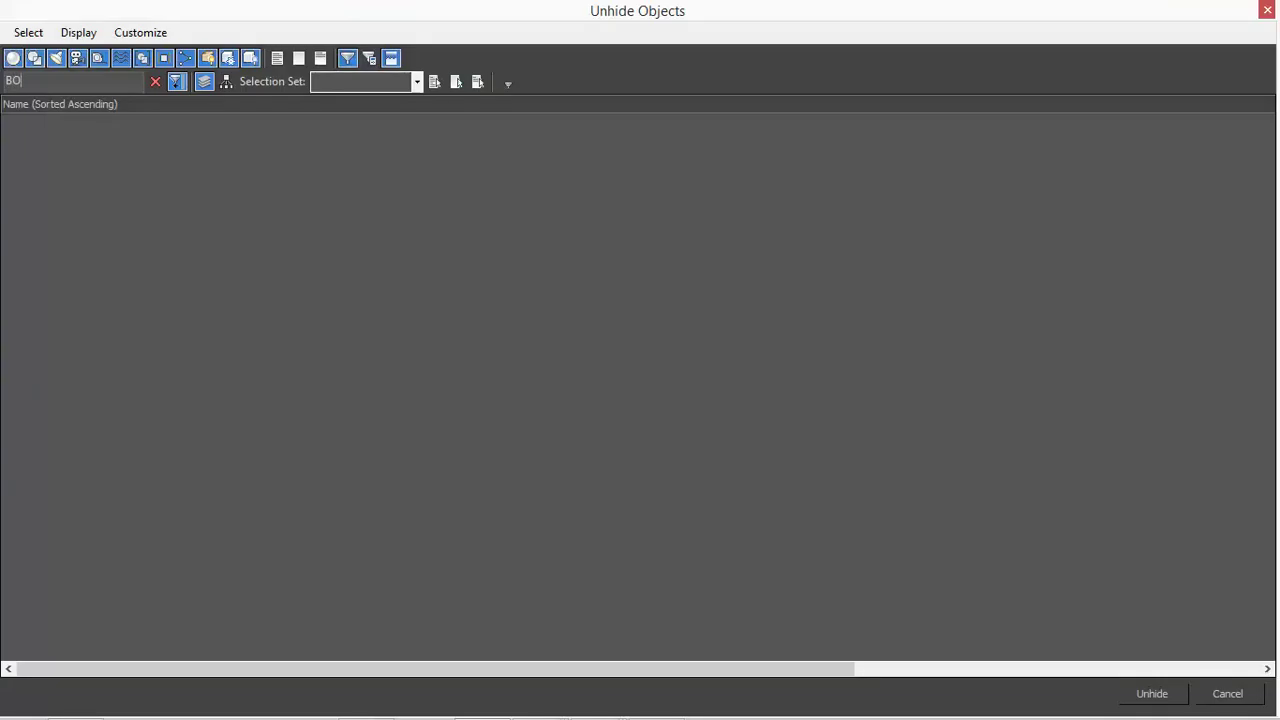
text(OX)
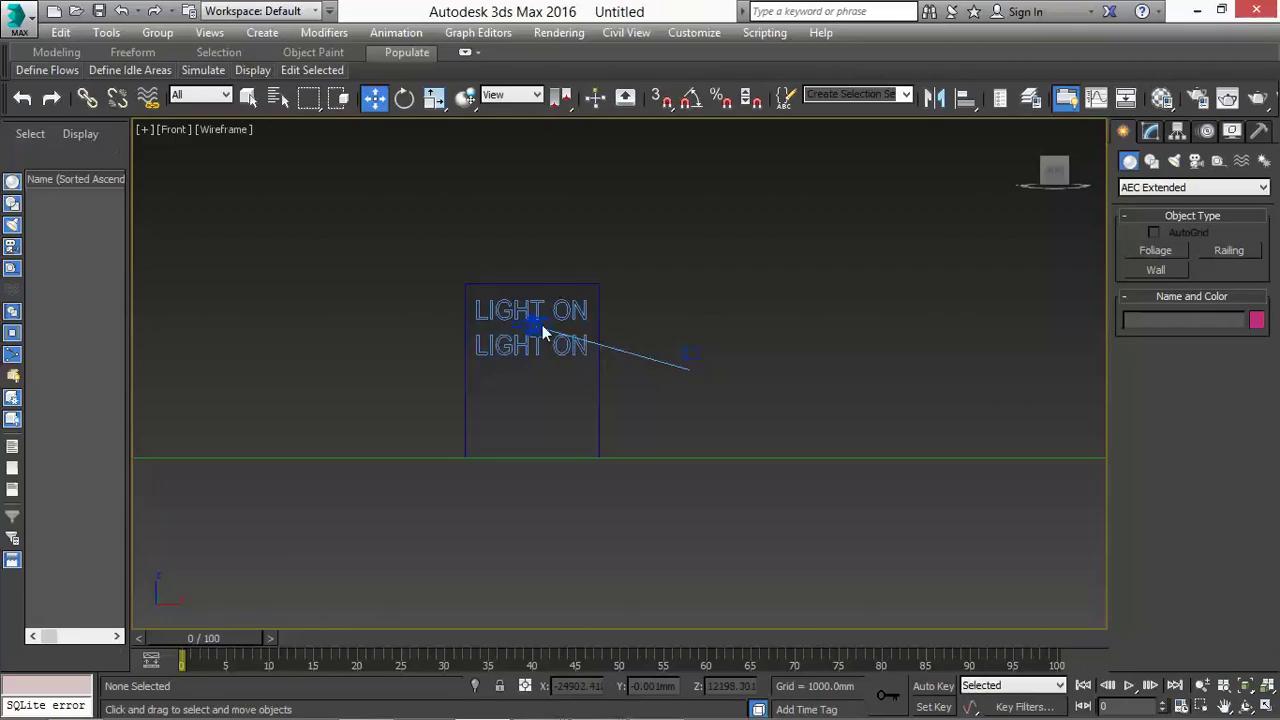
click(545, 318)
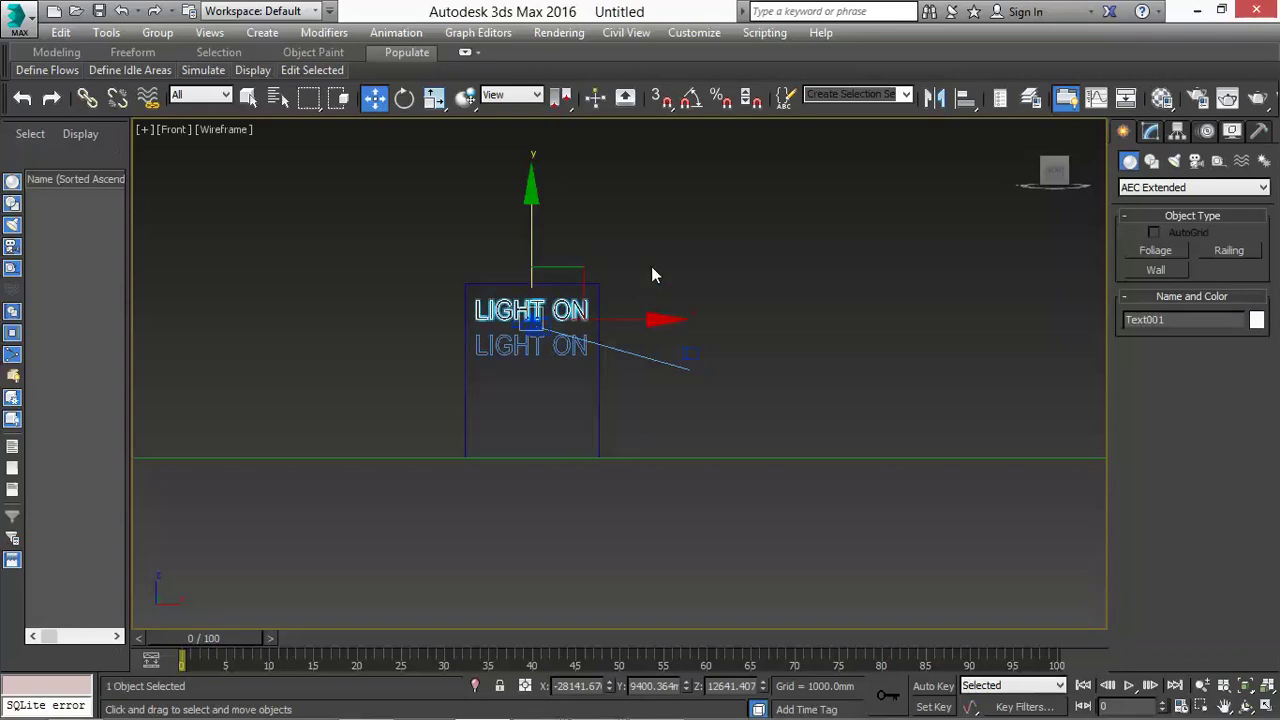
right_click(651, 266)
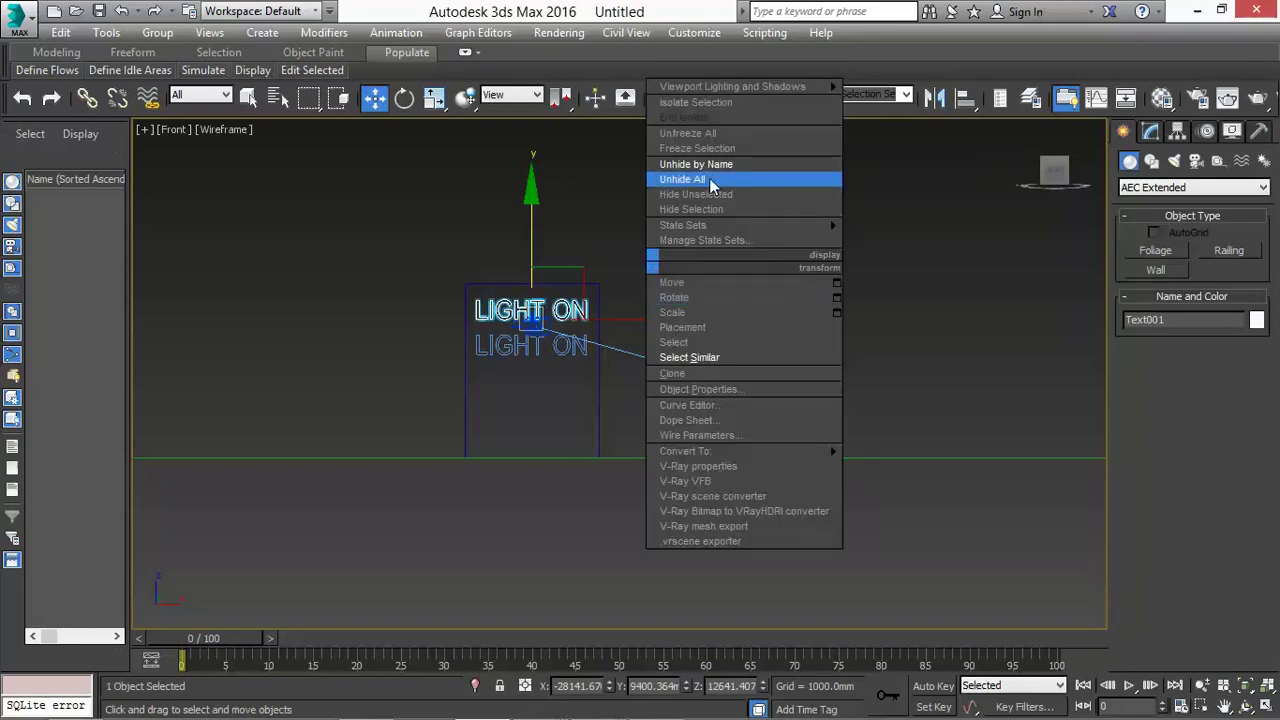
click(711, 186)
click(622, 268)
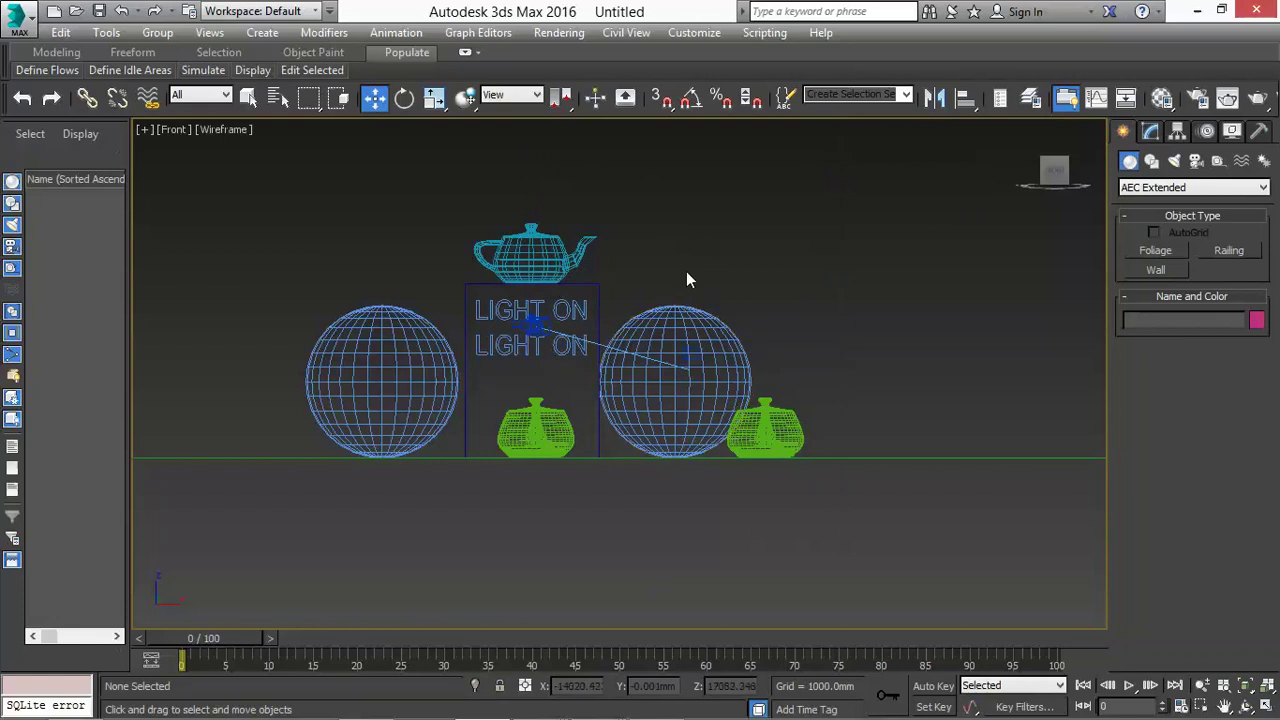
Step: Isolate the right-hand sphere from the rest of the scene
click(689, 337)
right_click(688, 331)
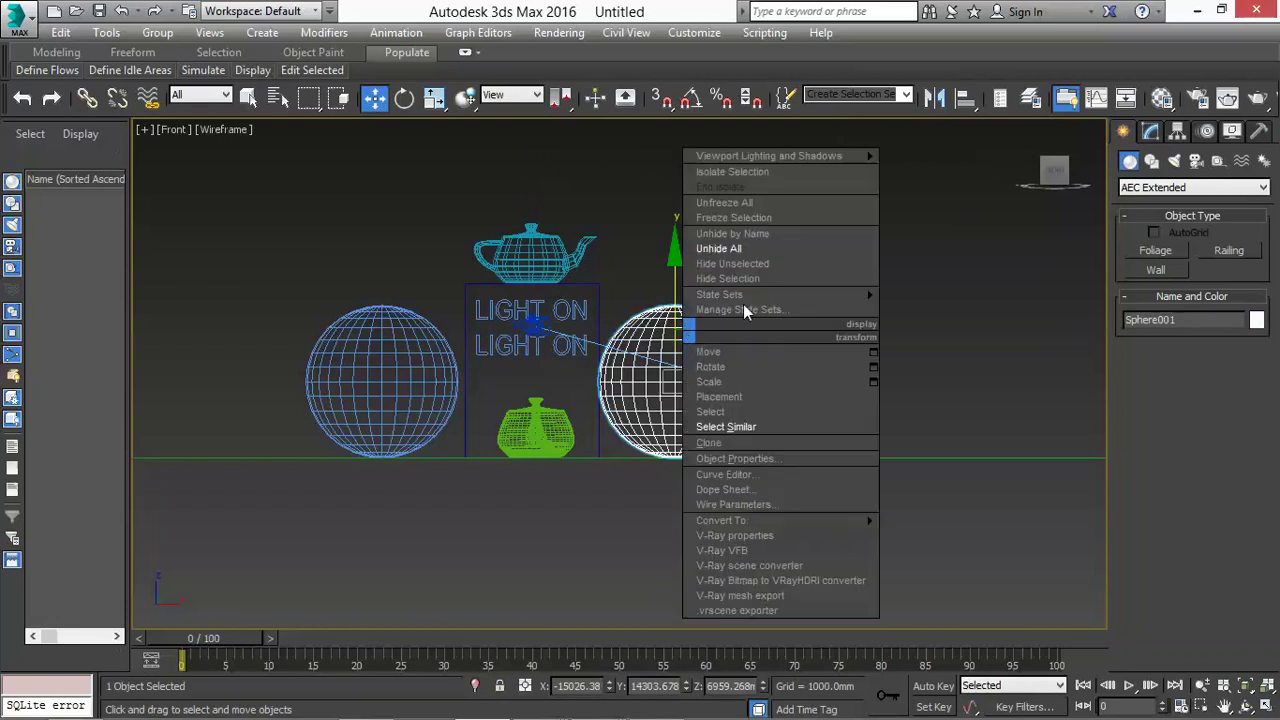
click(732, 172)
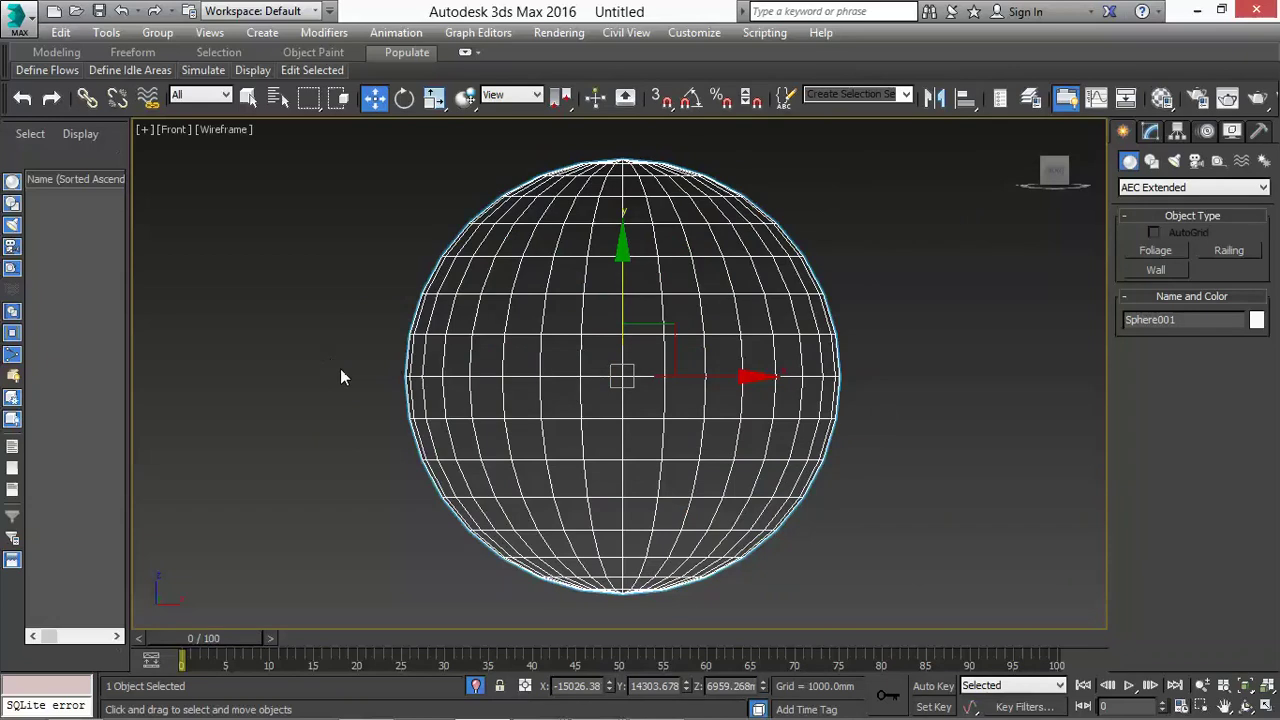
scroll(352, 370, down, 5)
scroll(334, 374, up, 4)
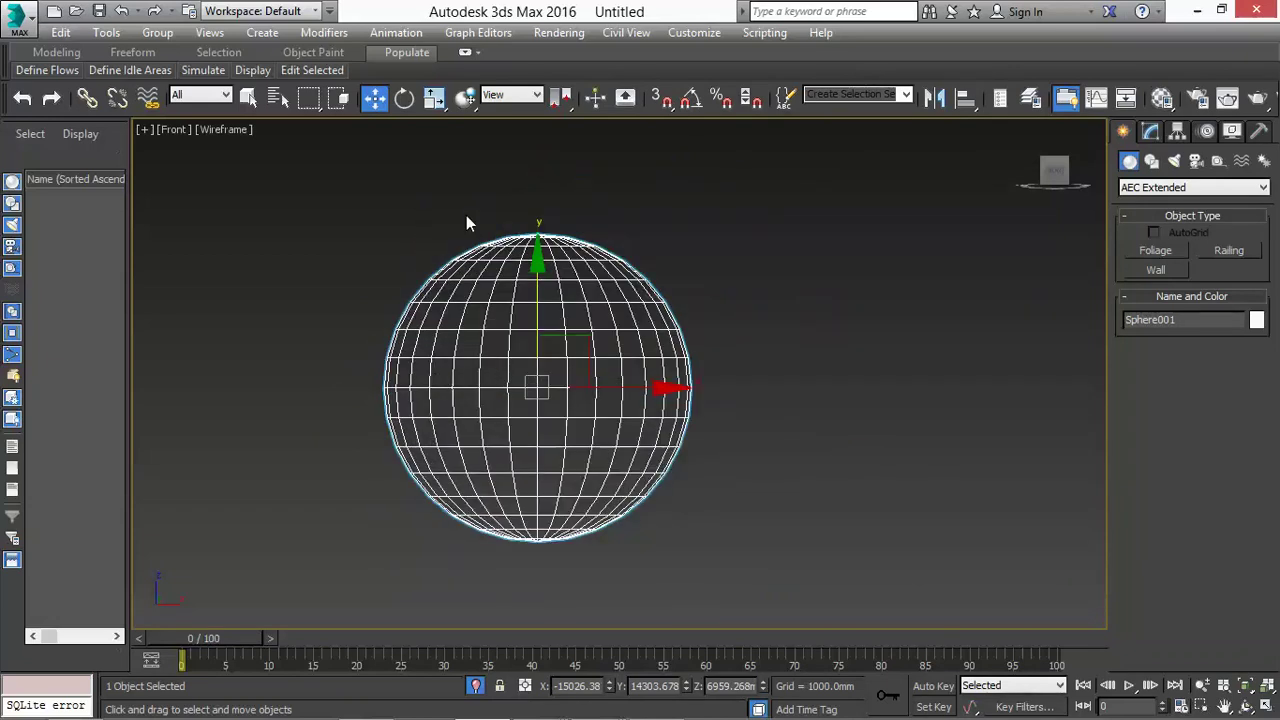
Step: Scale the isolated sphere non-uniformly to about 191% in height, widen it along X, and end the isolation
click(435, 101)
drag(537, 263, 537, 206)
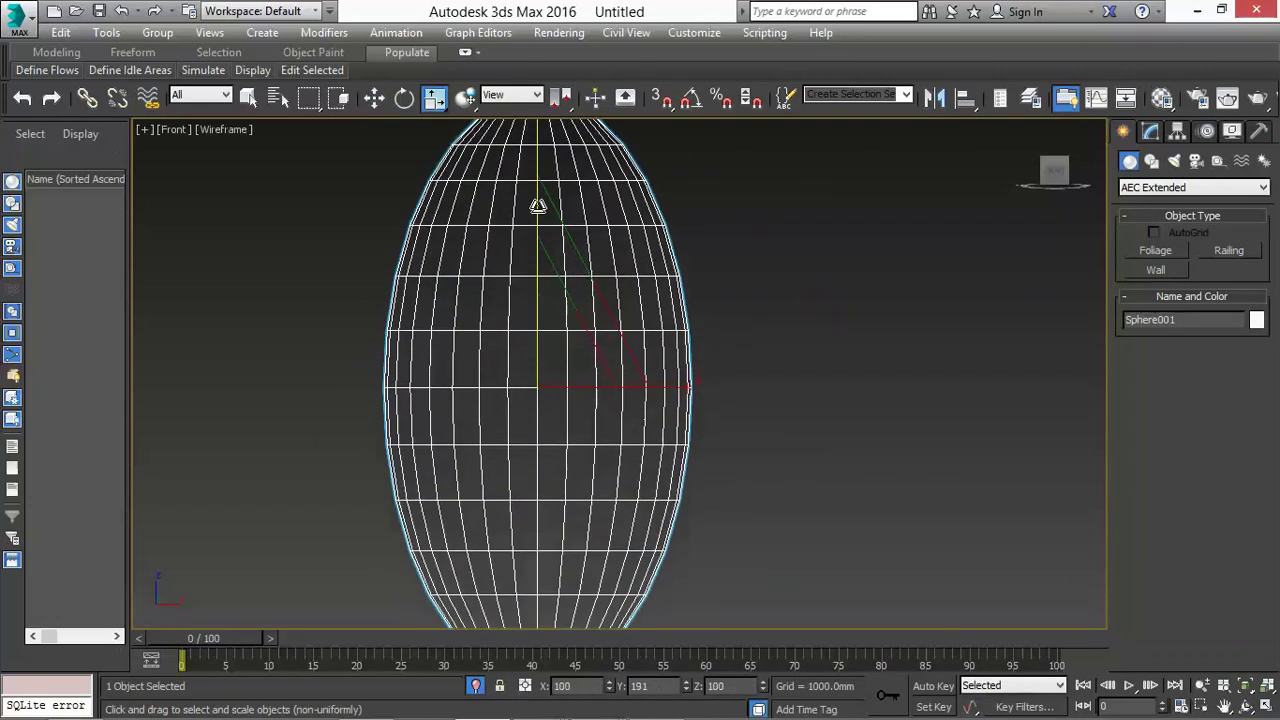
drag(653, 388, 774, 386)
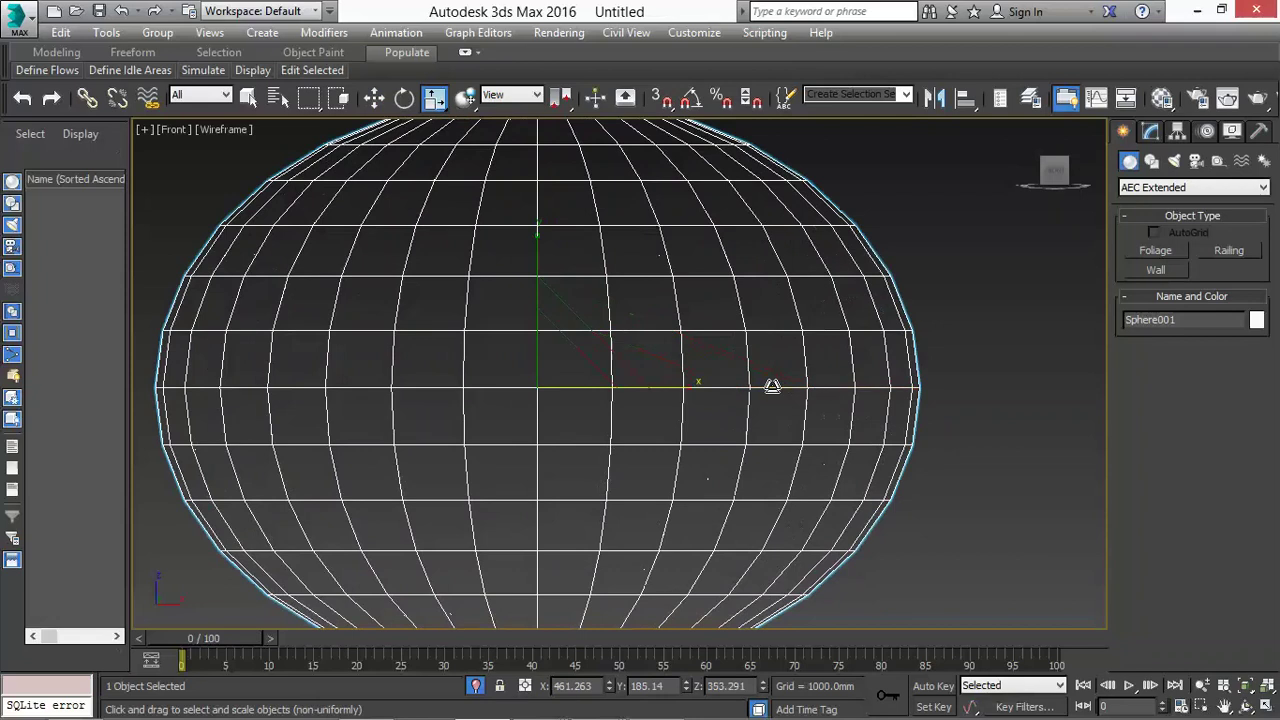
right_click(561, 360)
click(580, 209)
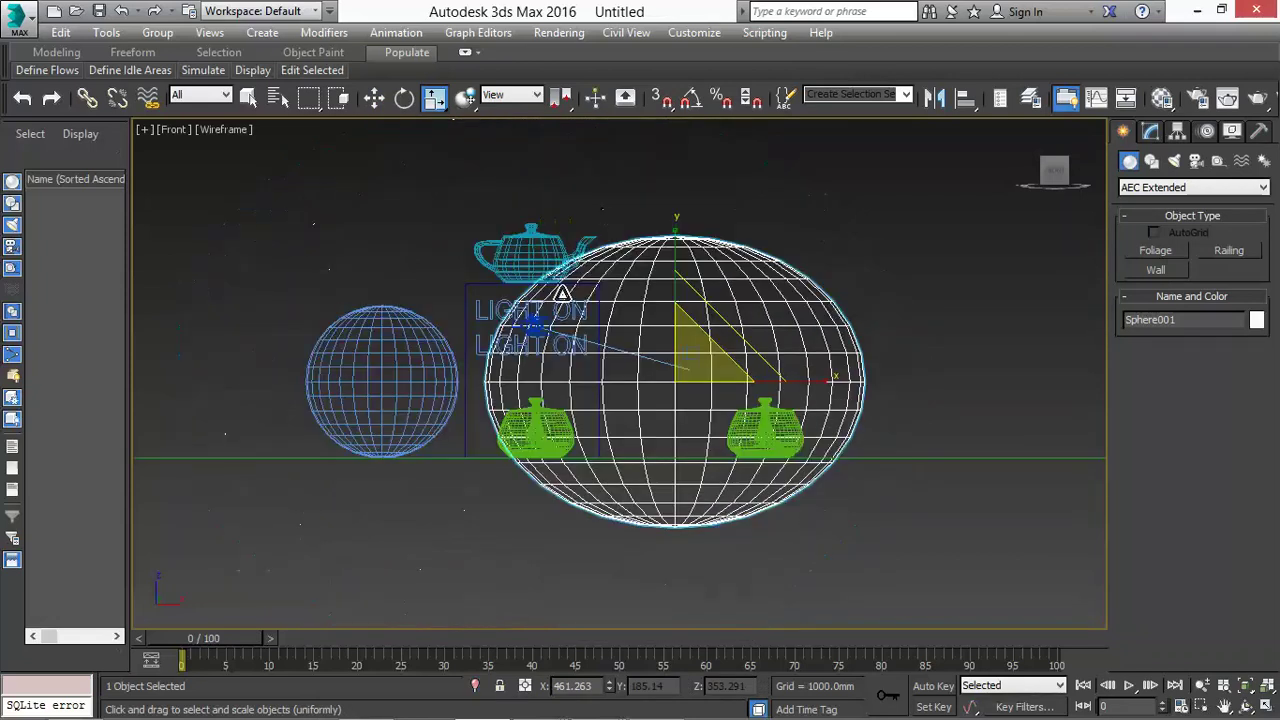
Step: Move the stretched sphere along X away from the "LIGHT ON" box, to about X -3119 mm
click(374, 97)
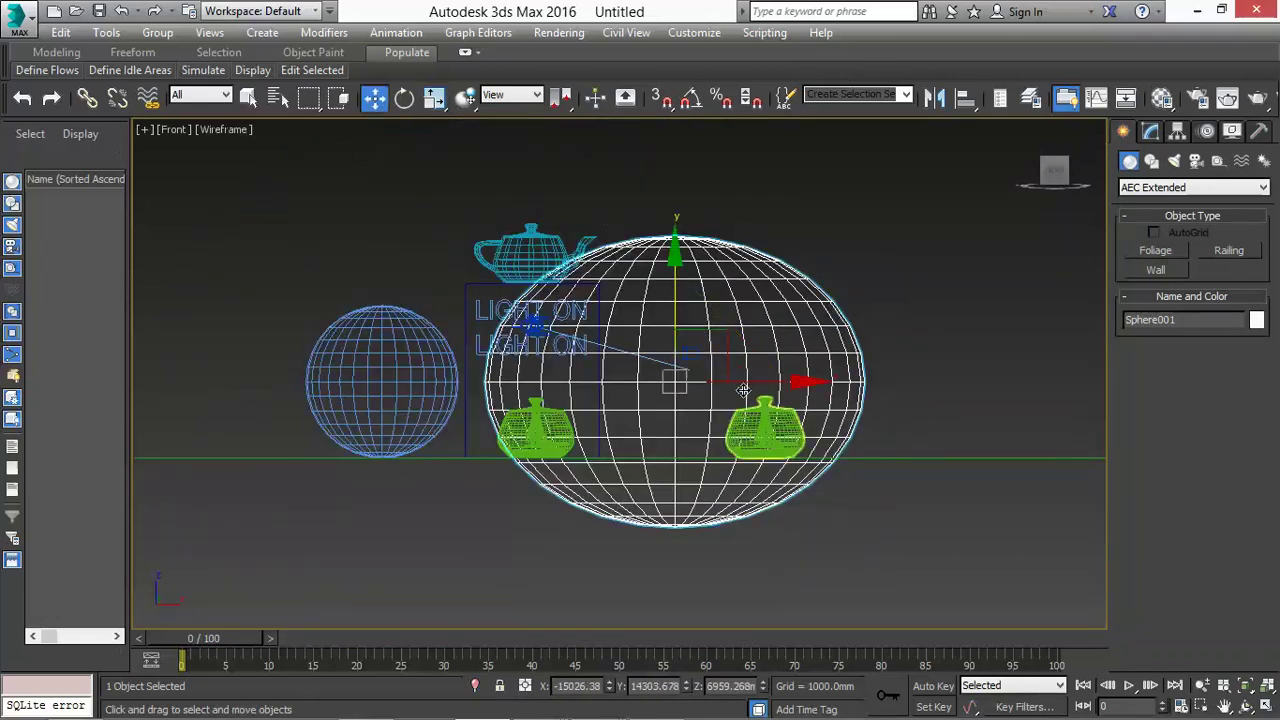
drag(757, 377, 886, 377)
click(630, 522)
Step: Show the scene through PhysCamera001 with Shaded display
key(c)
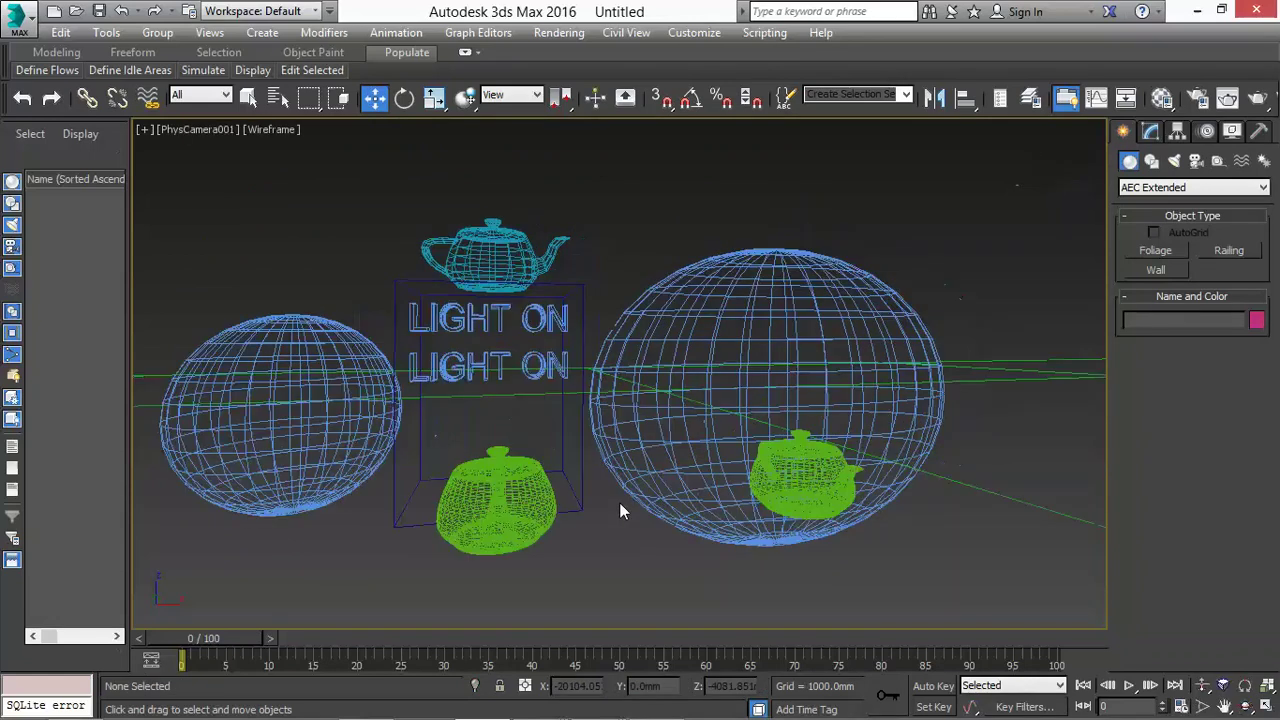
click(270, 130)
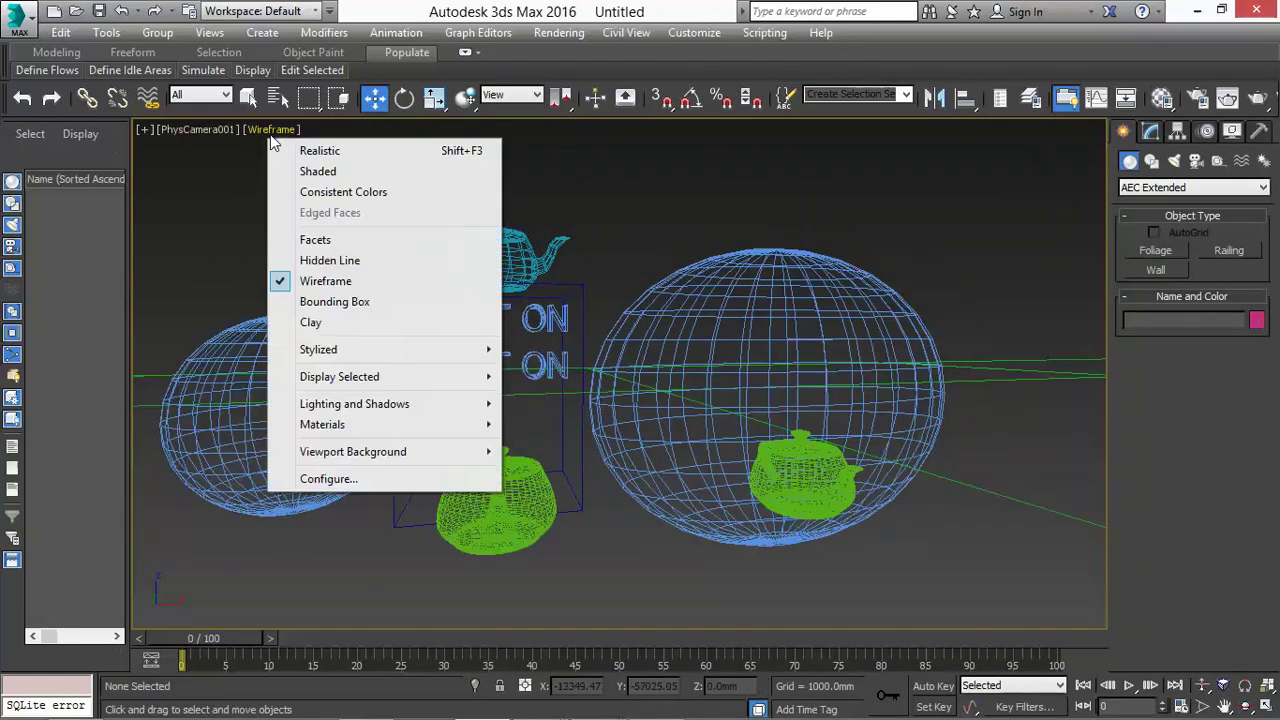
click(320, 169)
Step: Align the stretched sphere to the green ground in Z only, matching its minimum to the ground's maximum
click(844, 365)
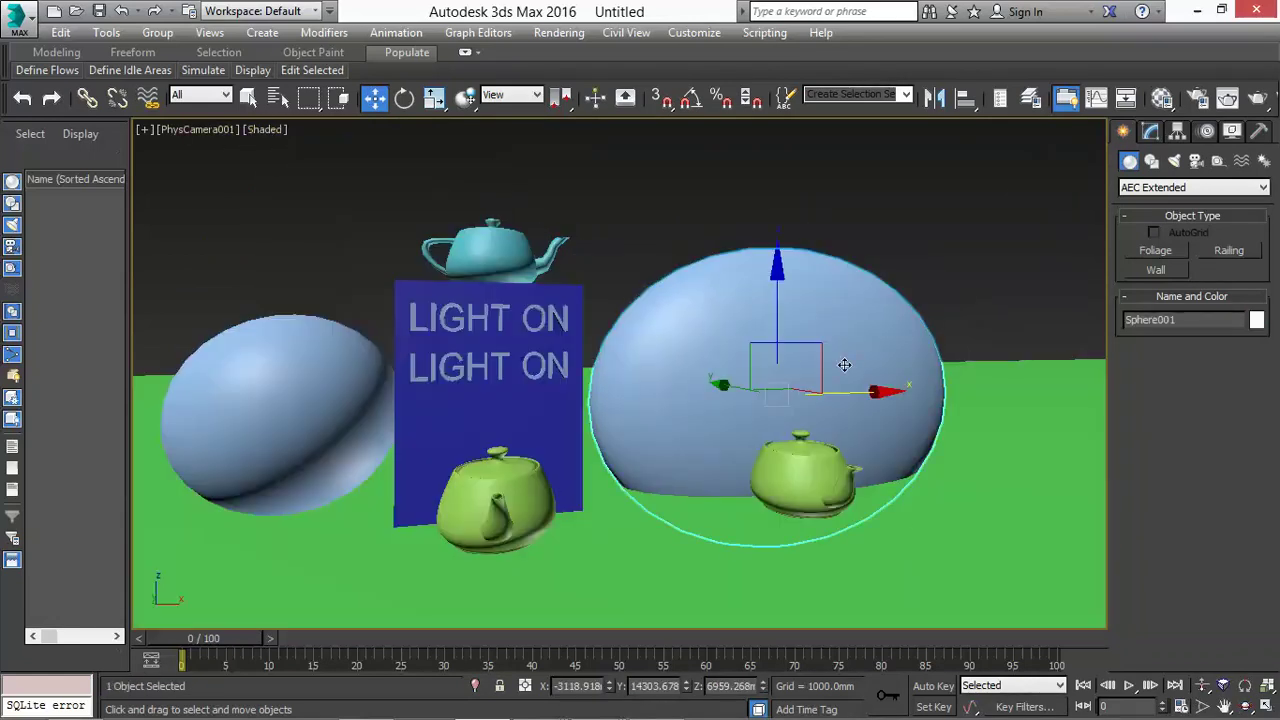
click(960, 104)
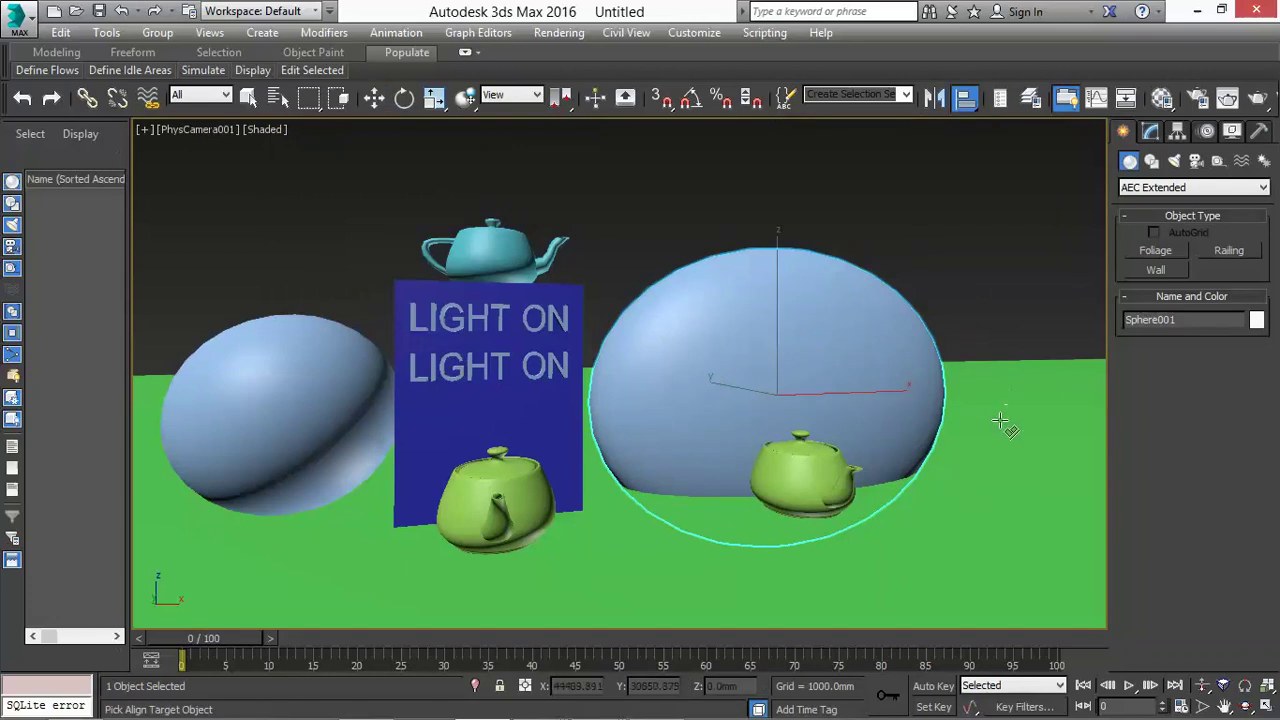
click(1002, 424)
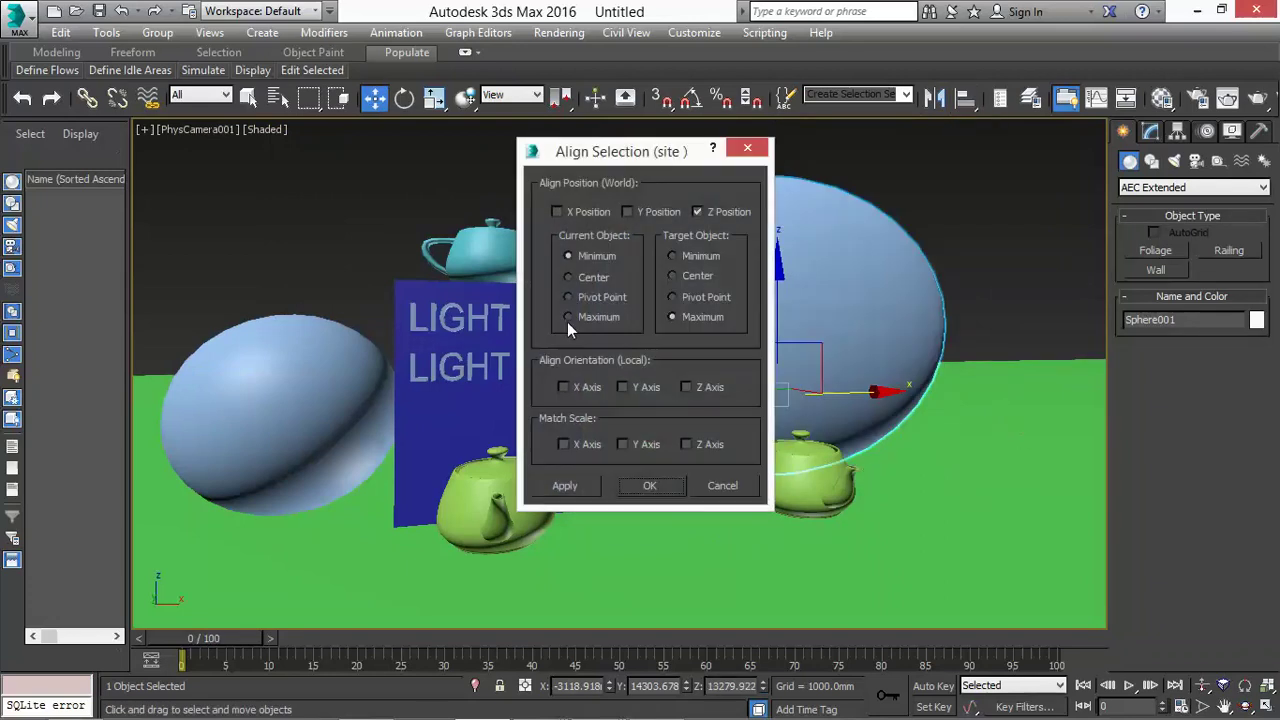
click(650, 486)
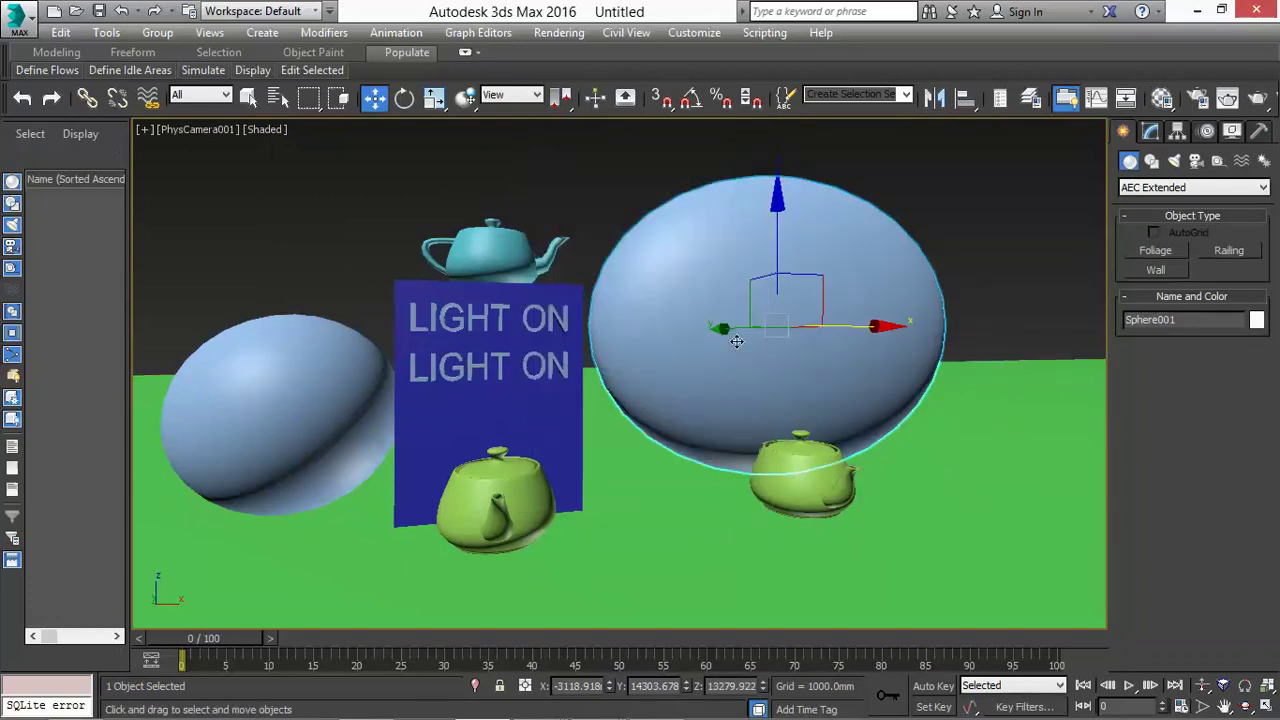
Step: Switch to the front view framed on the stretched sphere and display it in Wireframe
key(f)
key(z)
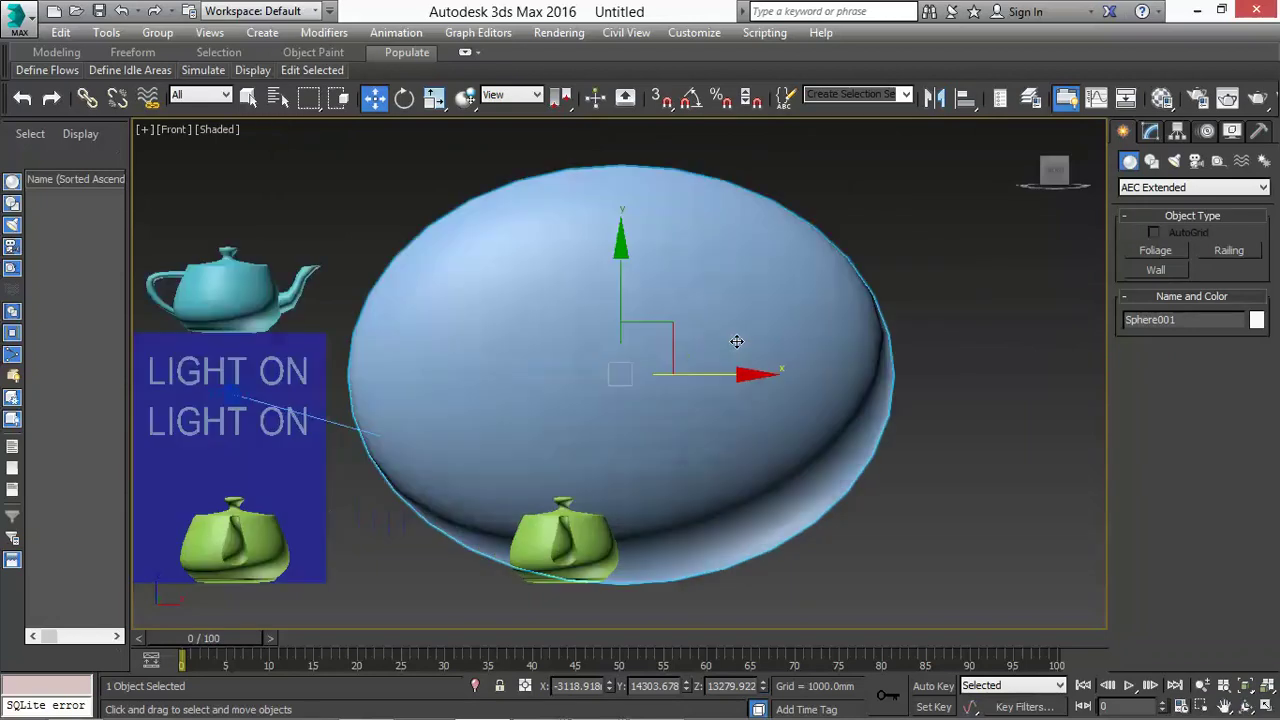
click(236, 131)
click(213, 130)
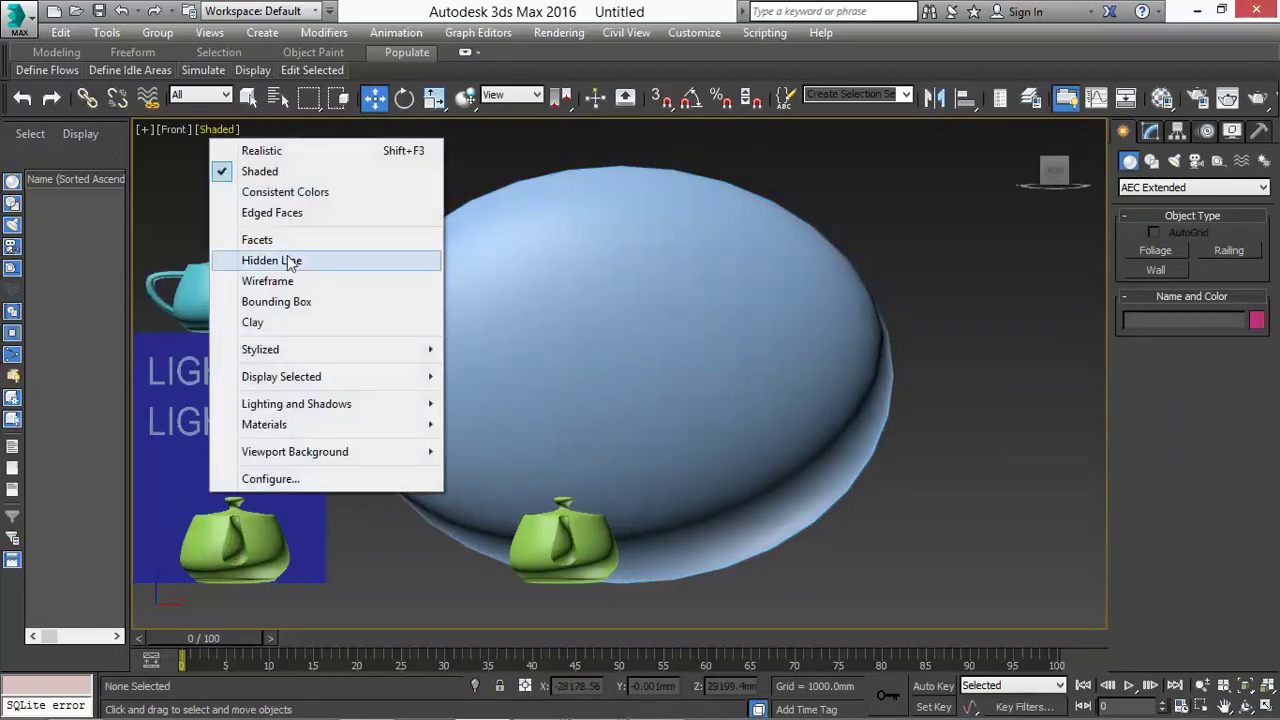
click(275, 281)
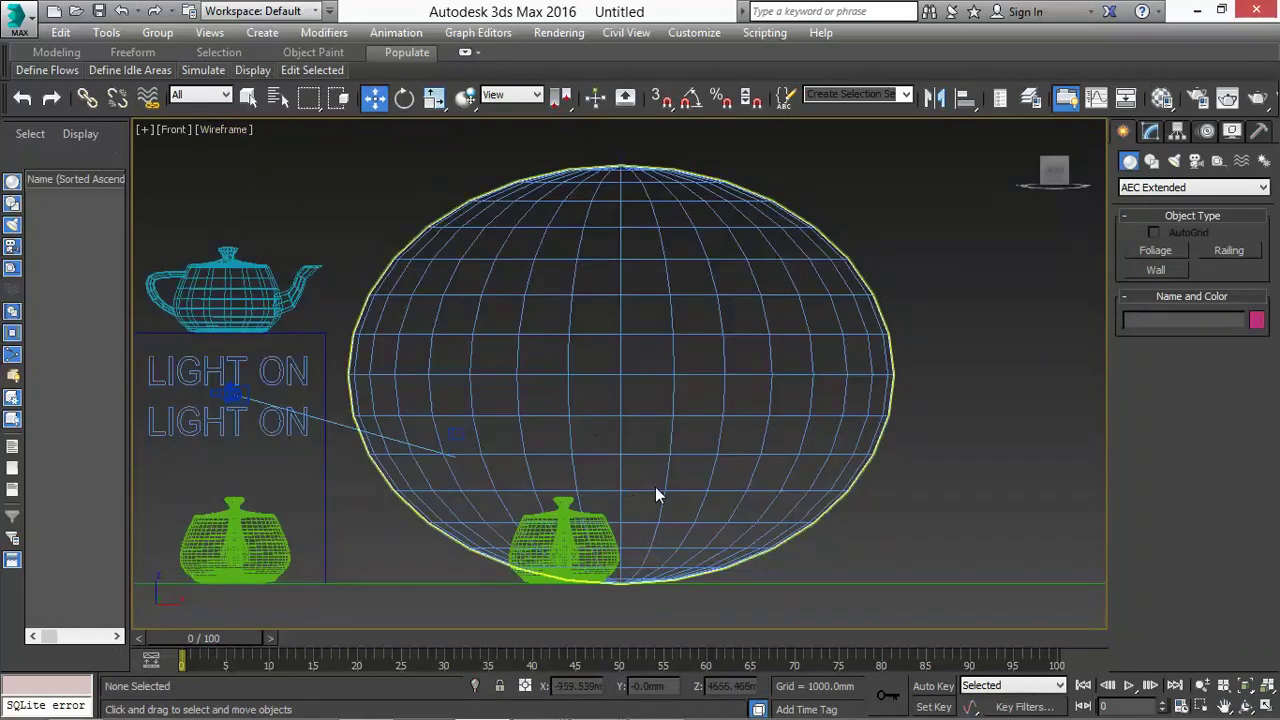
Step: Move the stretched sphere about 15000 mm further along X, clear of the right-hand green teapot
click(669, 435)
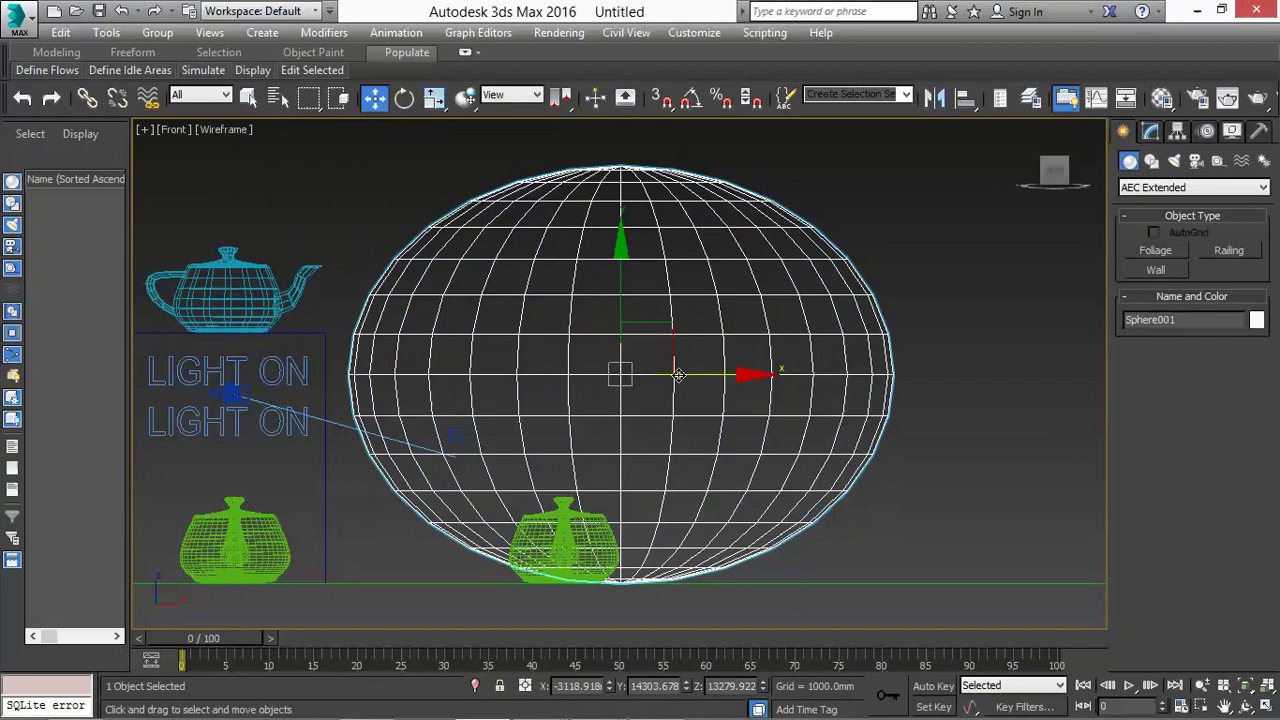
drag(679, 375, 913, 368)
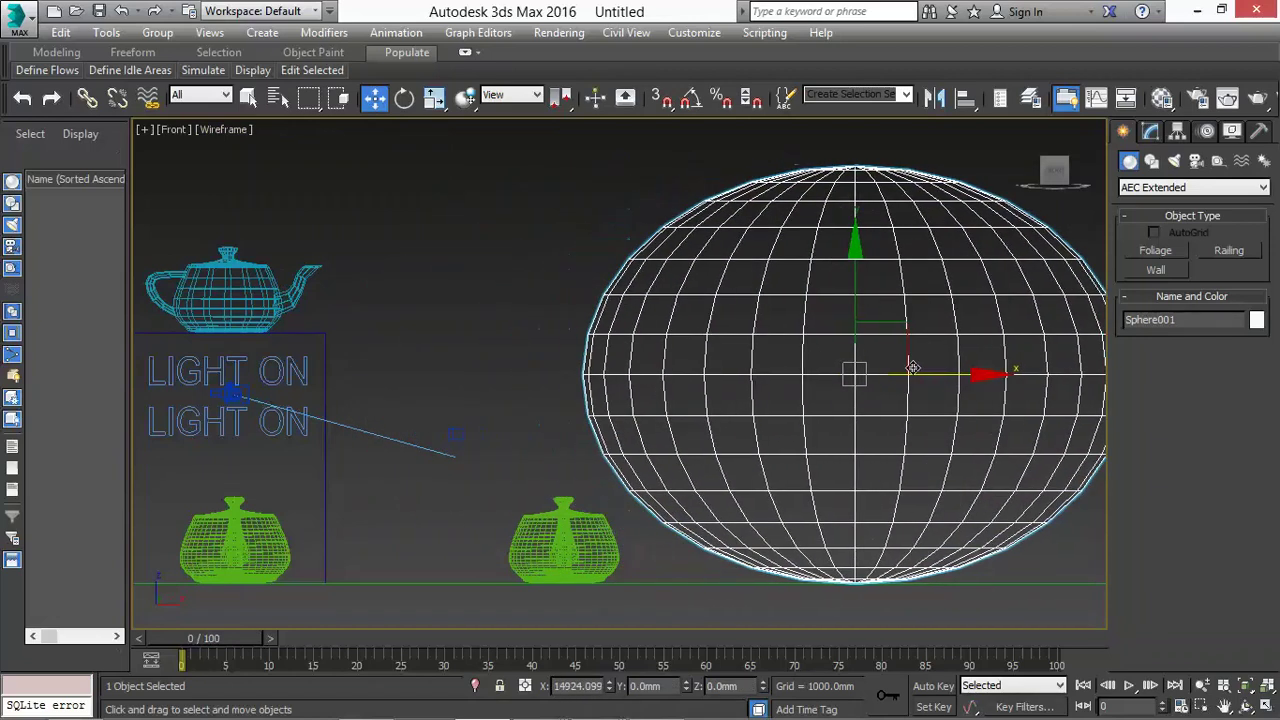
scroll(560, 425, down, 5)
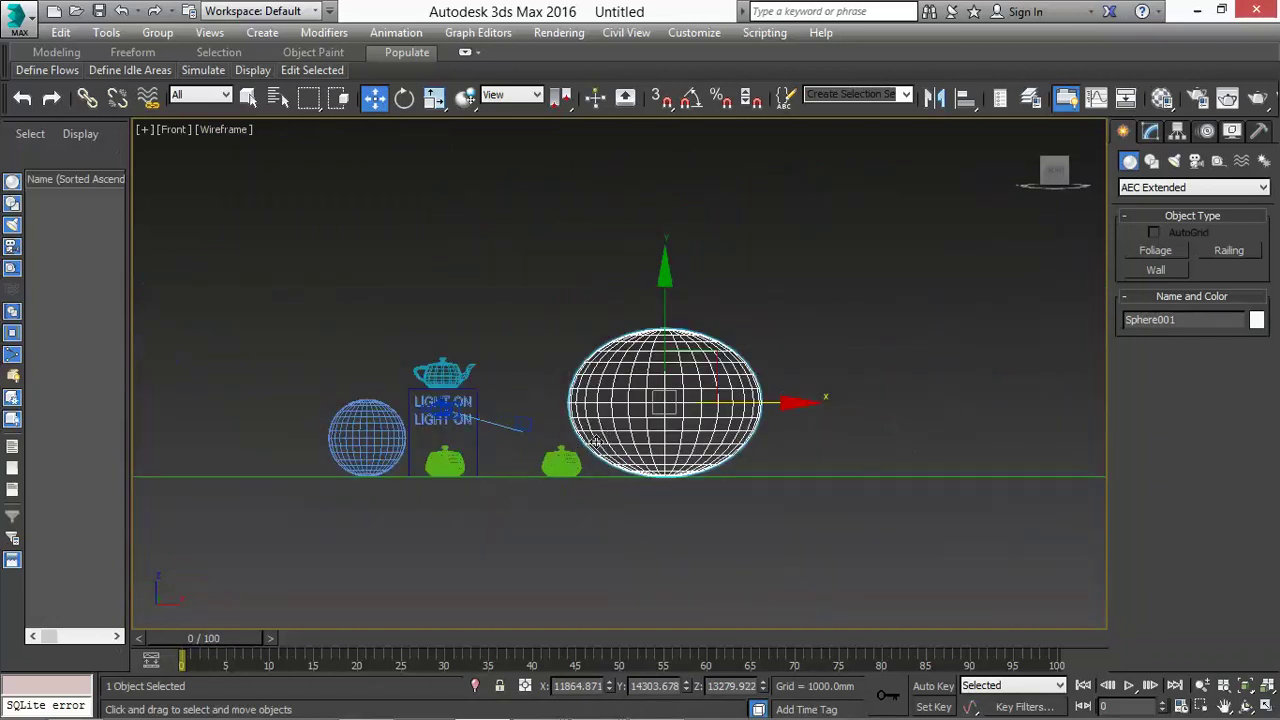
scroll(488, 449, up, 5)
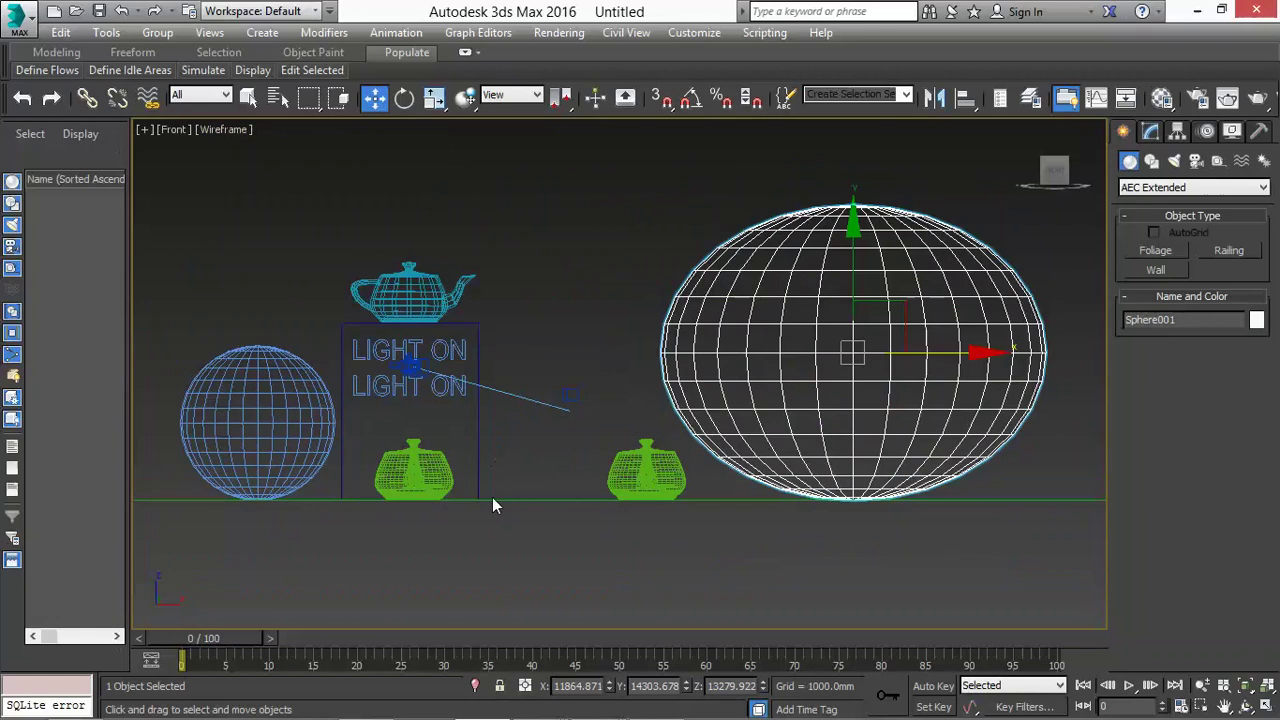
Step: Try Shaded display in the front view, and set it to Consistent Colors with Edged Faces
click(226, 130)
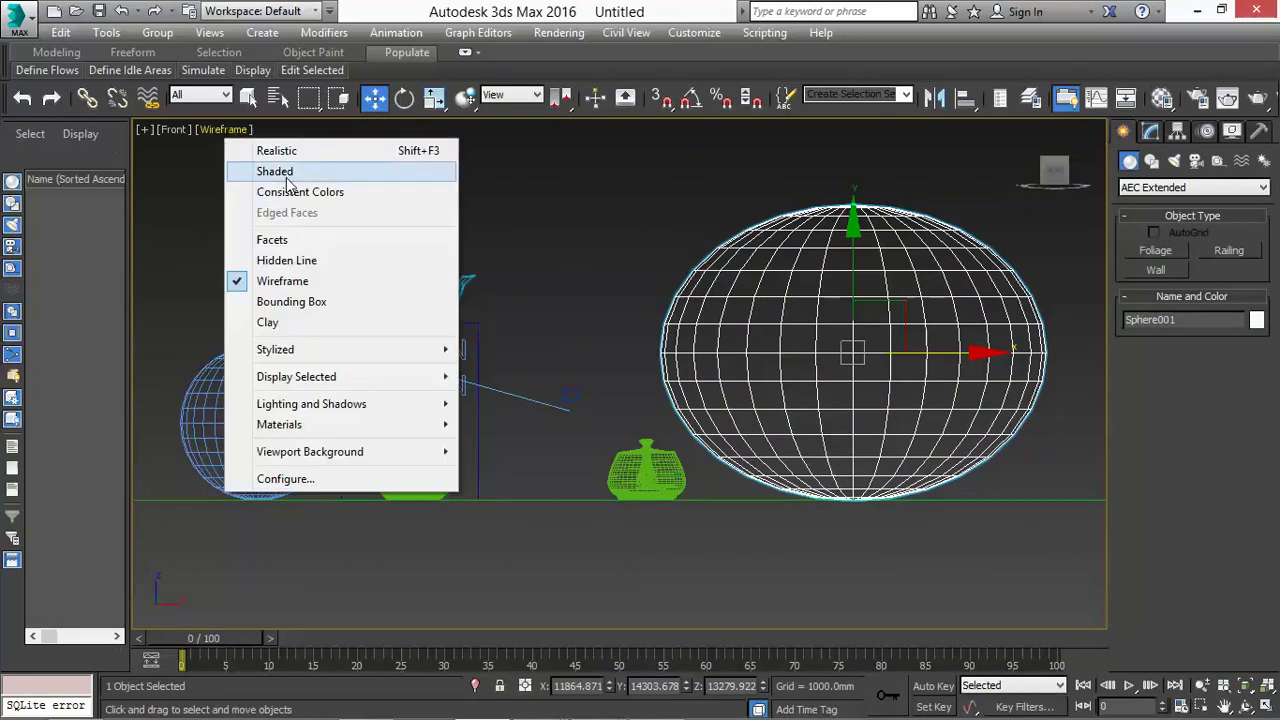
click(287, 175)
click(217, 130)
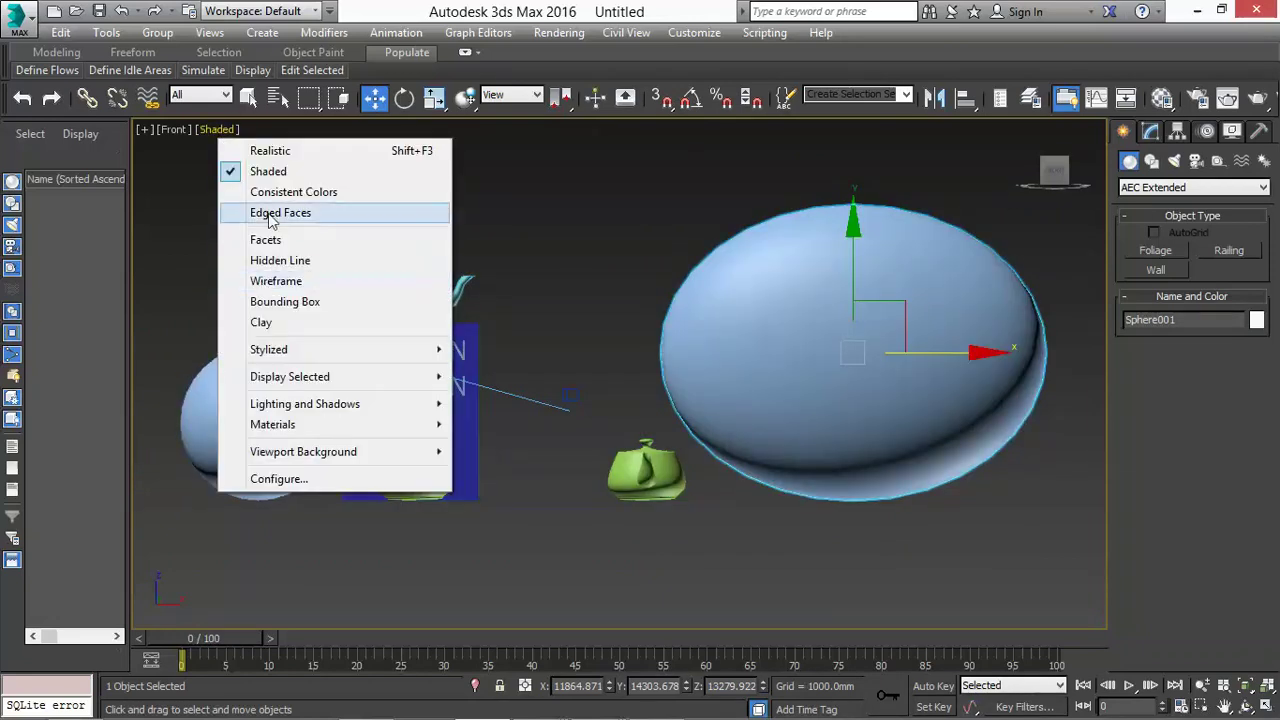
click(290, 191)
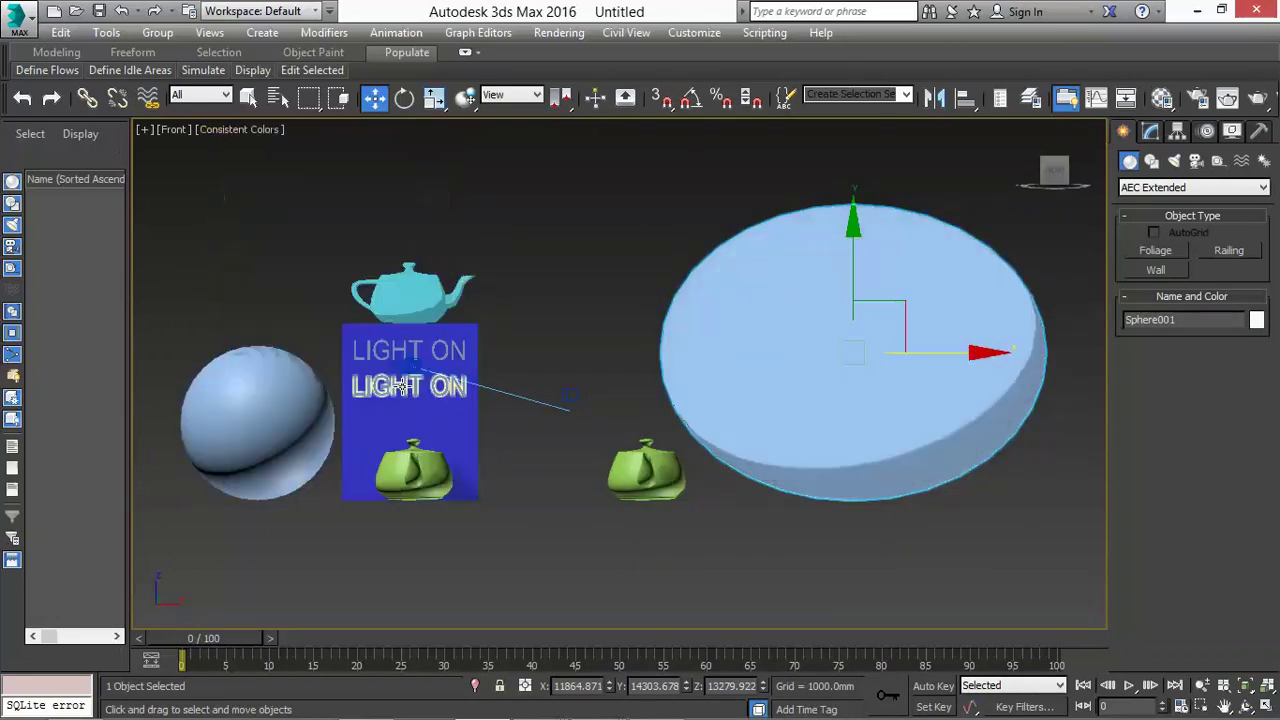
click(232, 132)
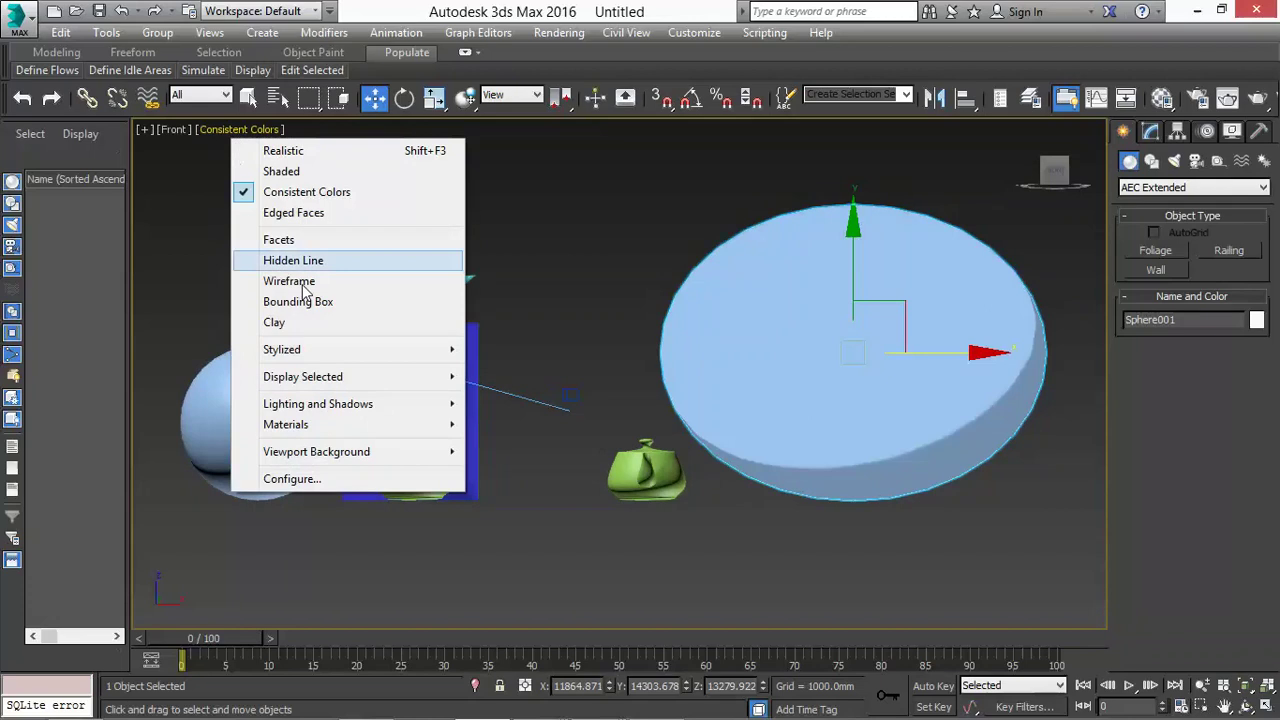
click(287, 212)
click(561, 537)
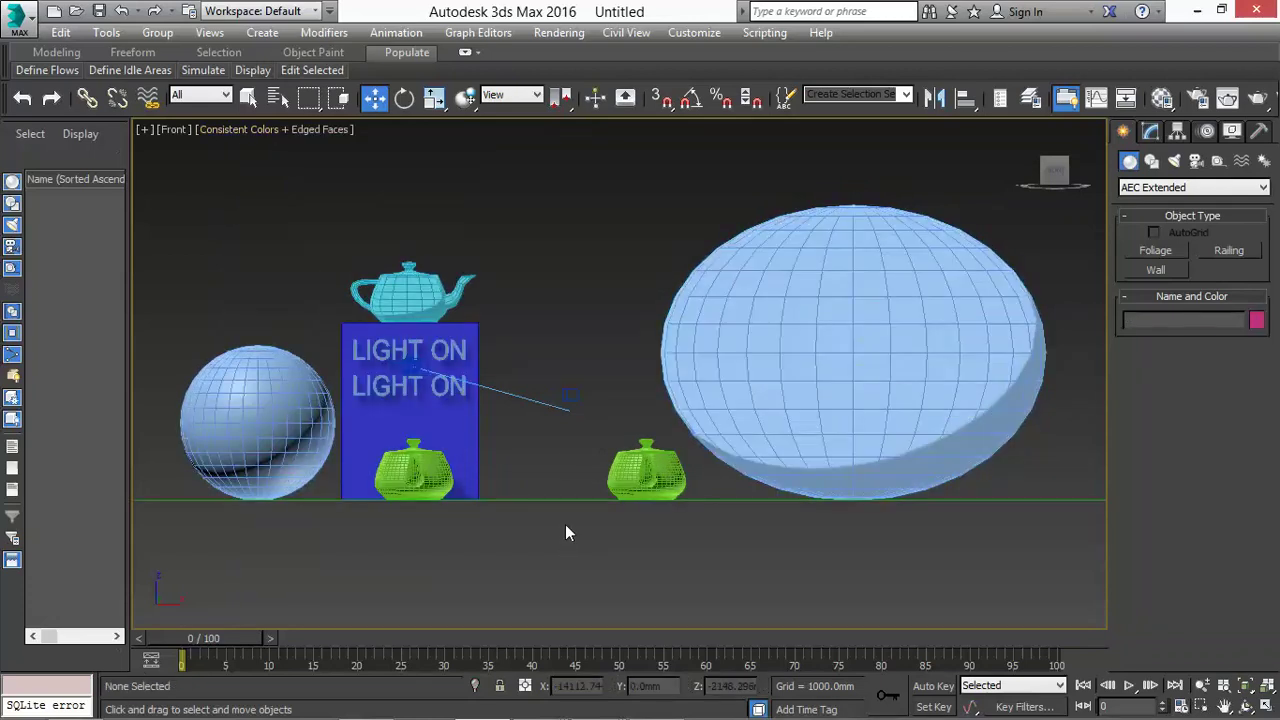
Step: Switch to the camera view and change the object color of the green teapot in front of the blue box to red
key(c)
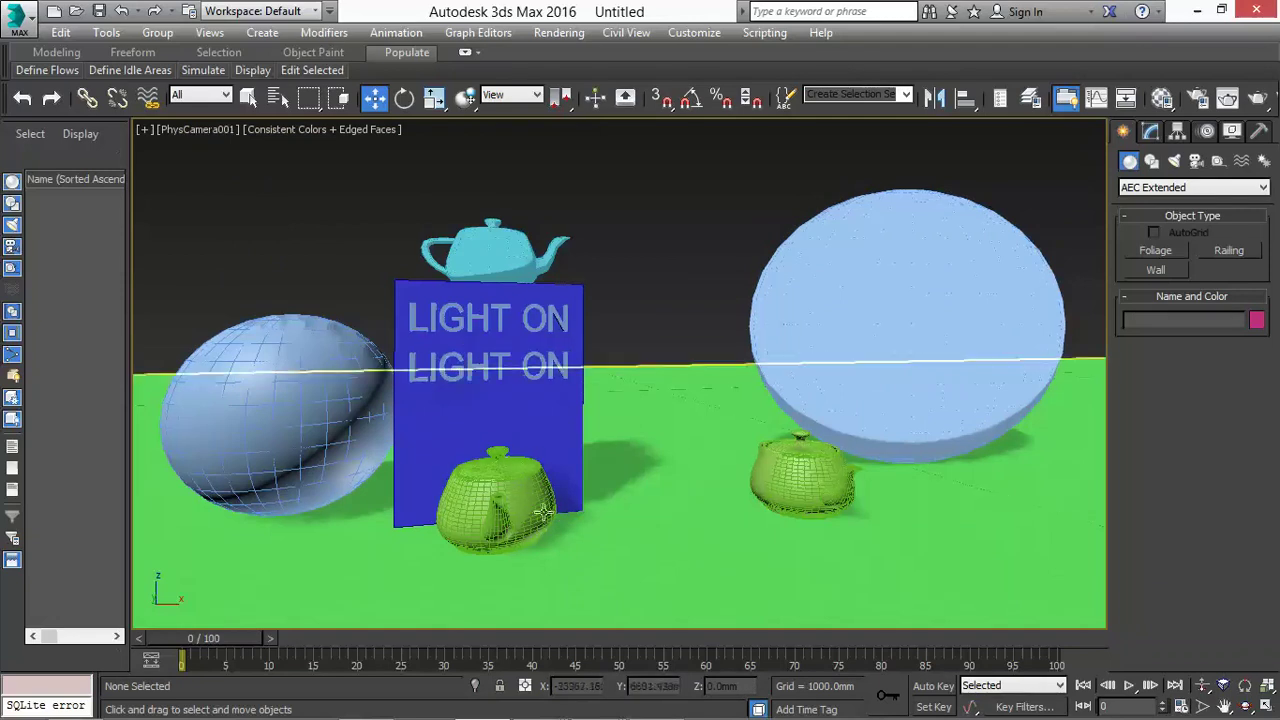
click(543, 512)
click(1257, 320)
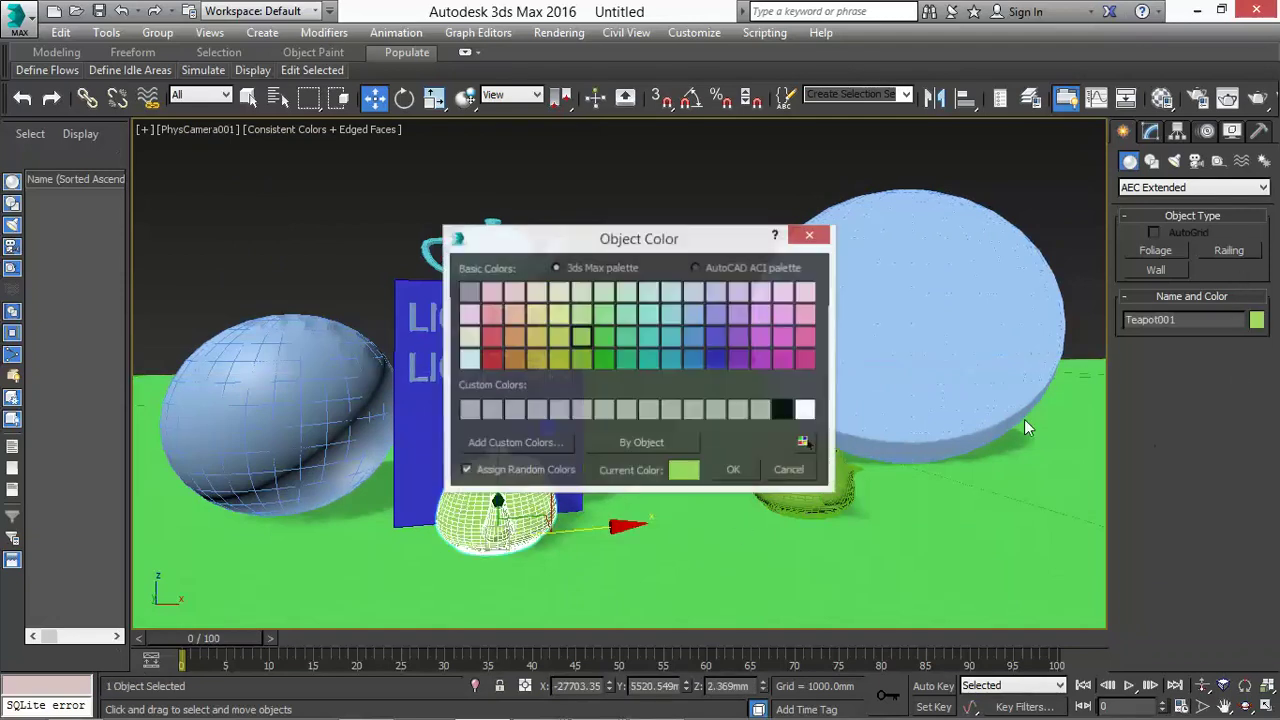
click(490, 360)
click(733, 471)
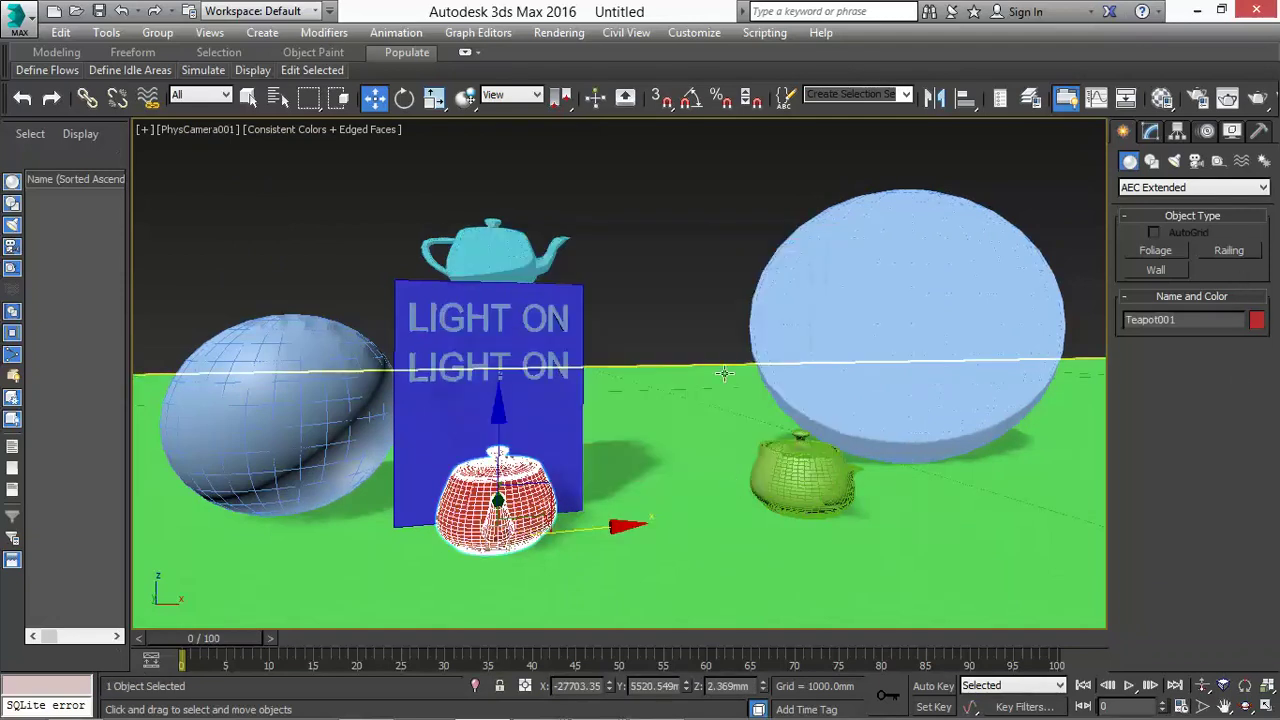
Step: Move the remaining green teapot along X so it stands beside the red teapot
click(698, 239)
click(823, 480)
drag(886, 492, 734, 514)
Step: Scale the stretched sphere uniformly to about half its size and move it along X to about -10500 mm
click(928, 368)
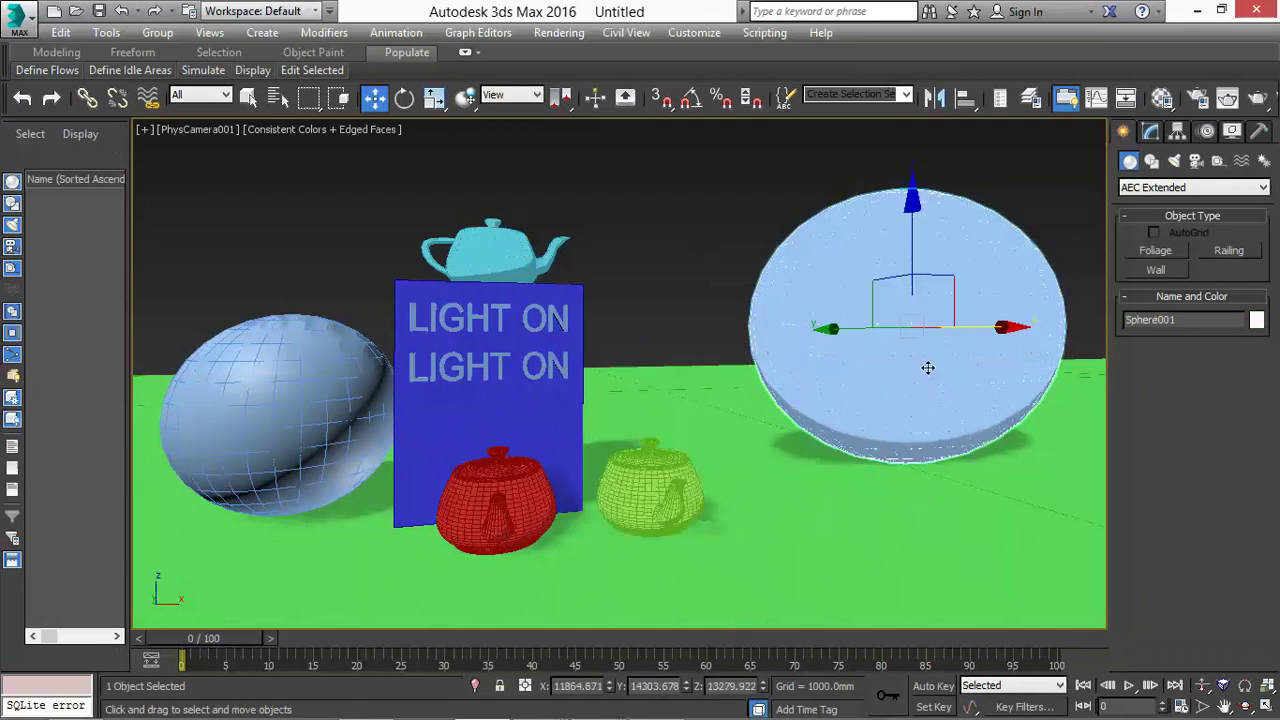
click(404, 97)
click(434, 97)
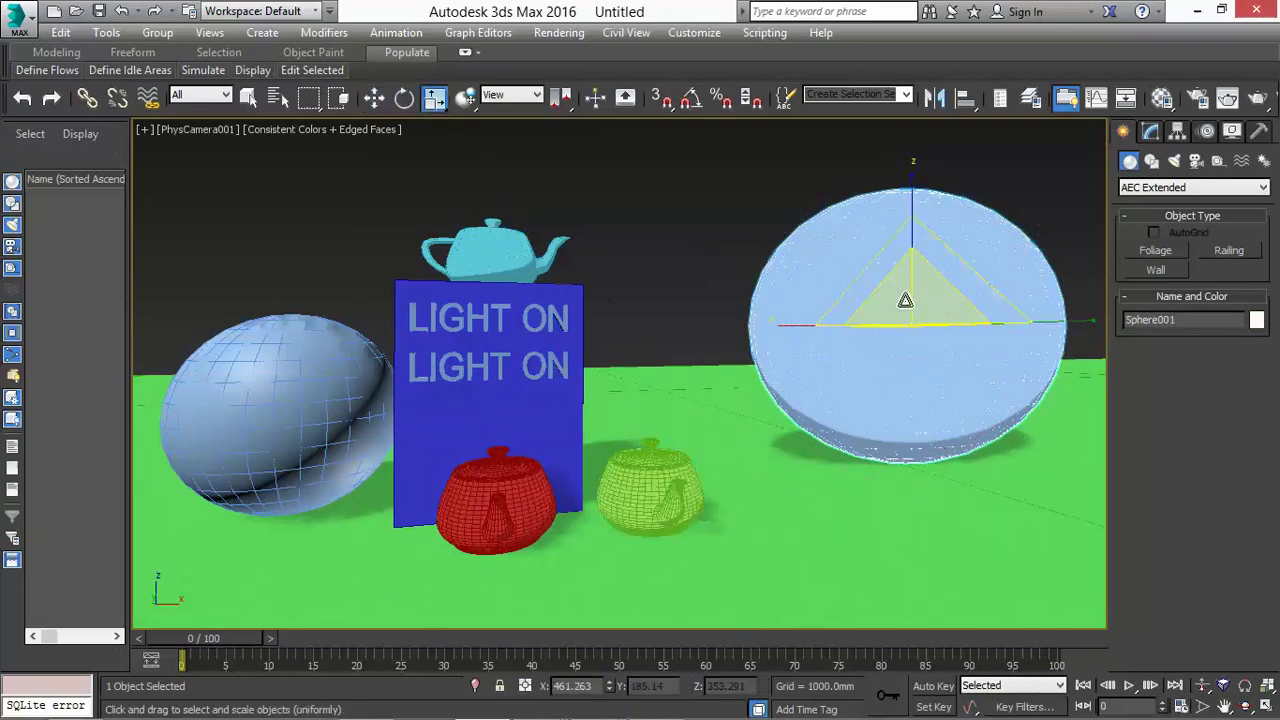
drag(905, 300, 908, 391)
click(375, 98)
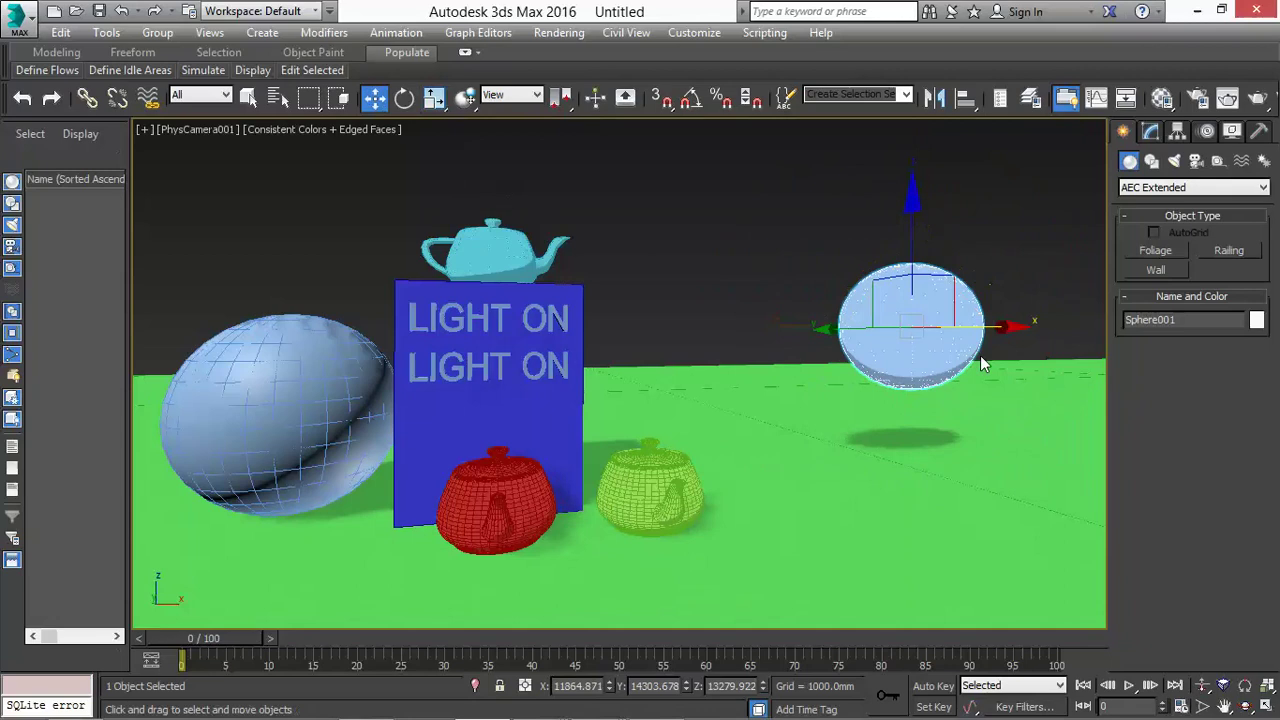
drag(993, 328, 712, 298)
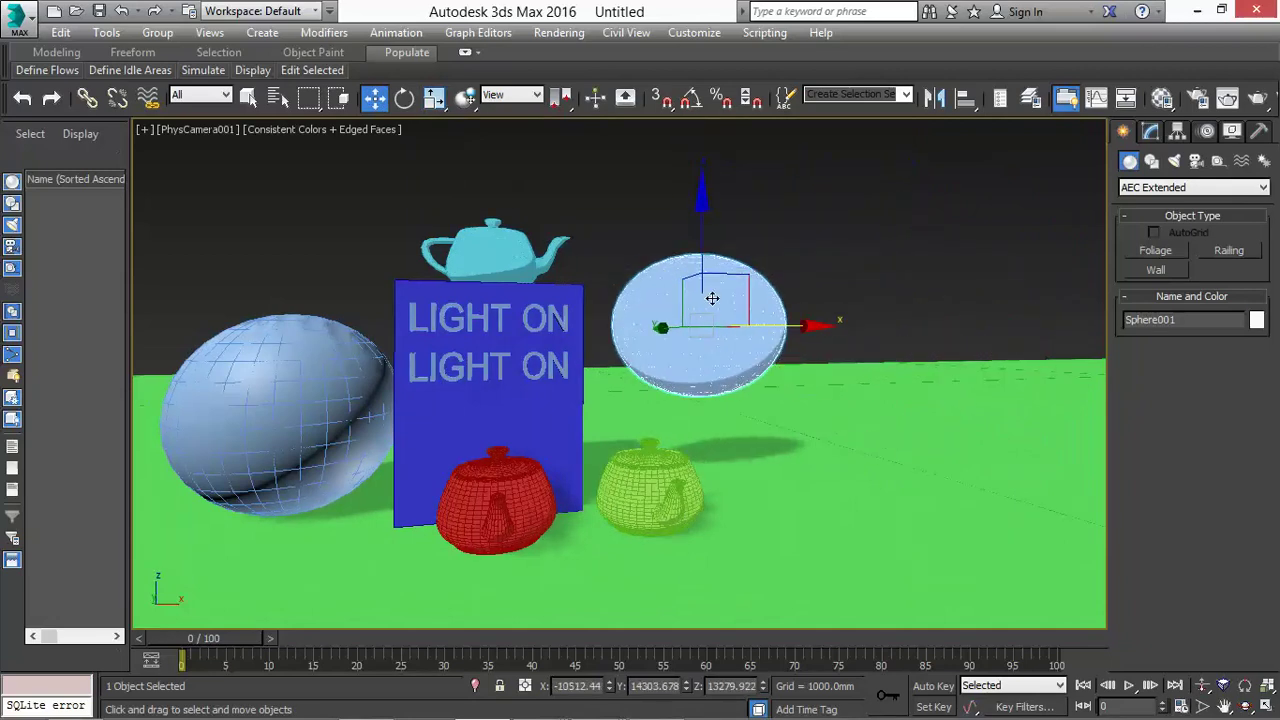
Step: Check the scaled sphere in the front view, and align its minimum to the green ground's maximum in Z from the camera view
key(f)
key(z)
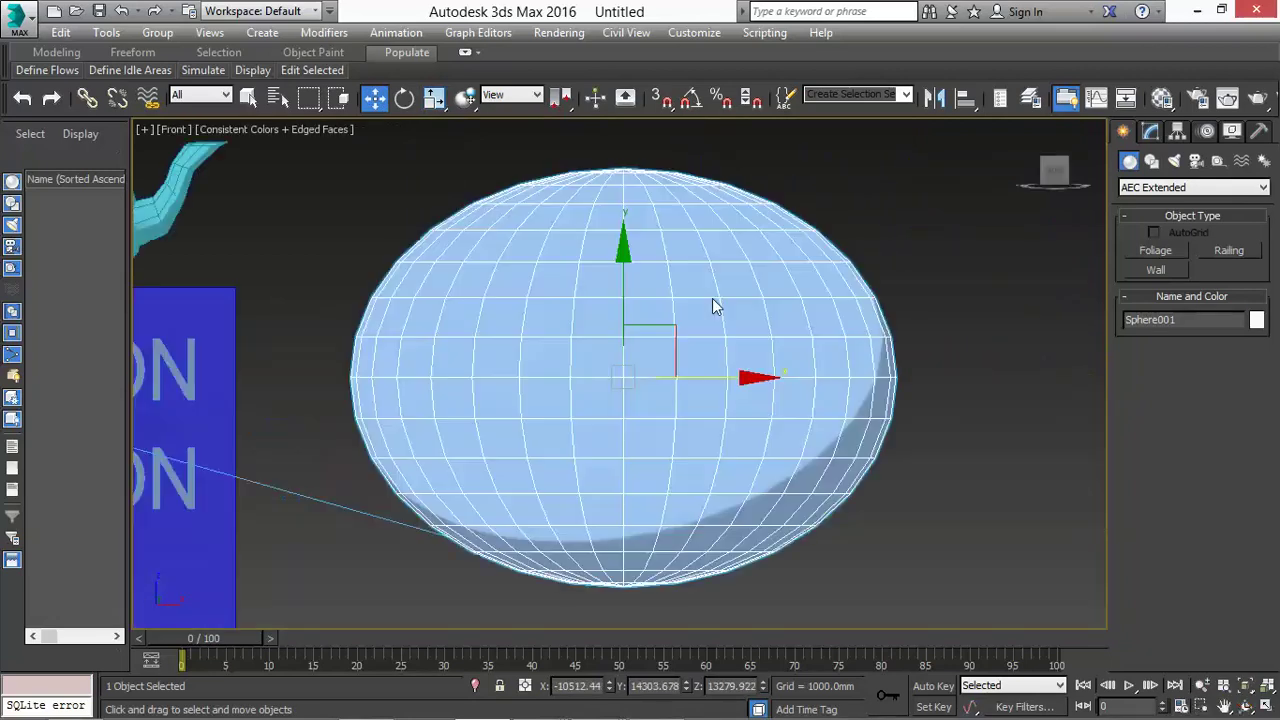
scroll(714, 300, down, 5)
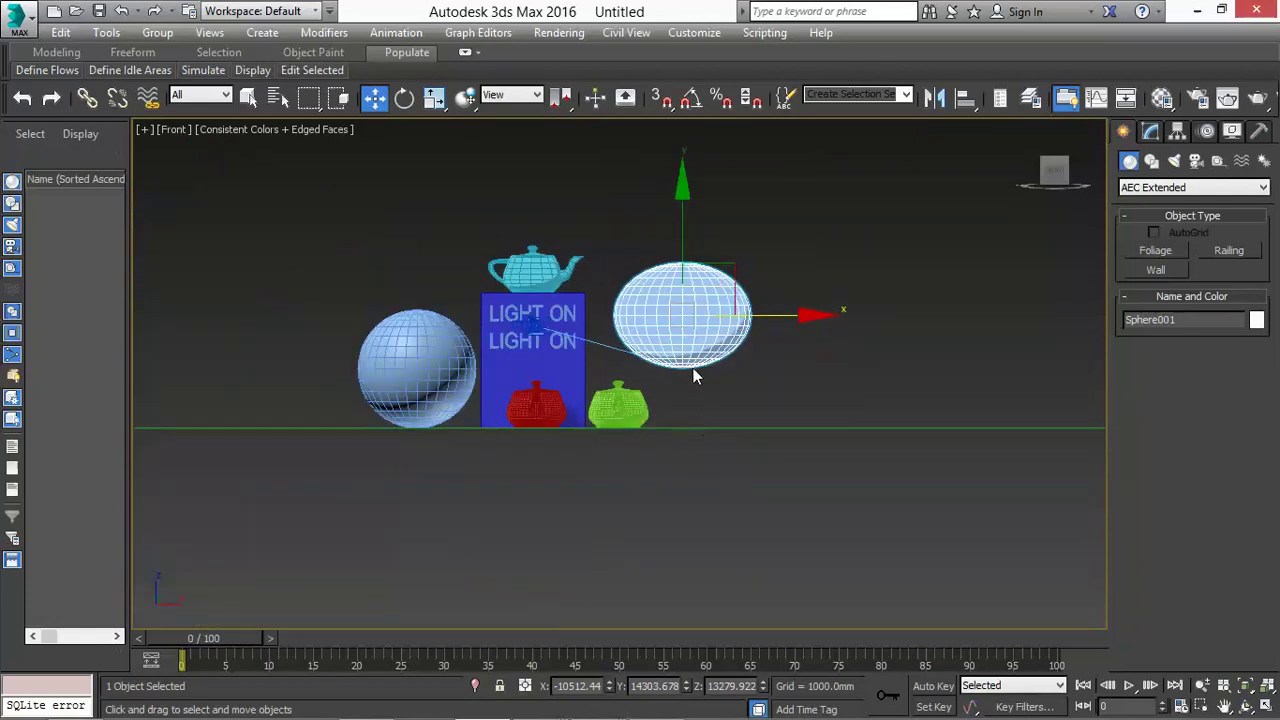
key(c)
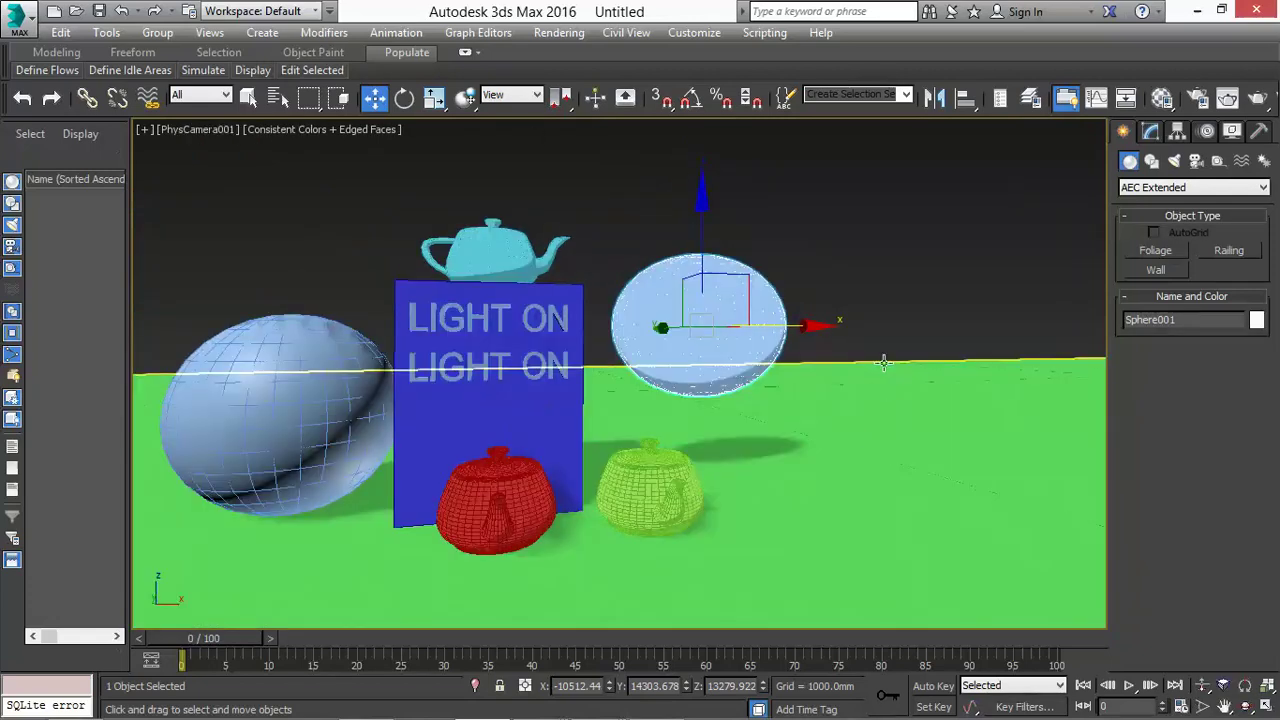
click(964, 98)
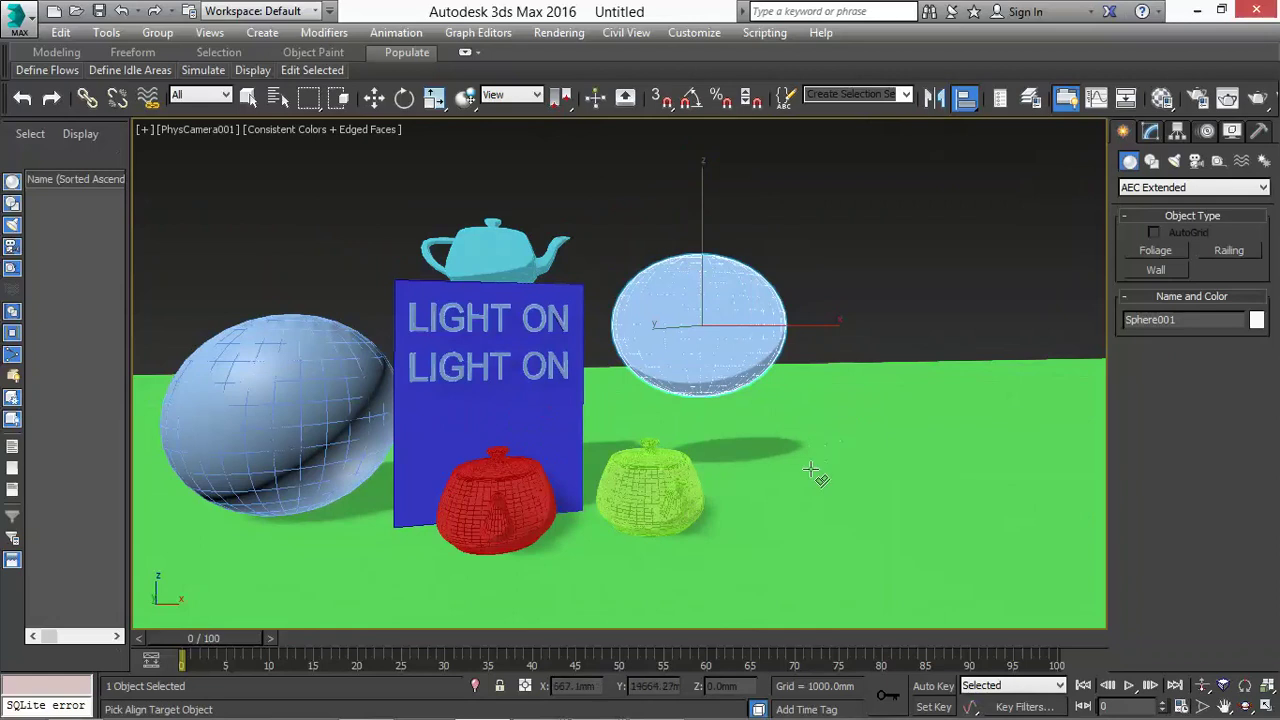
click(886, 365)
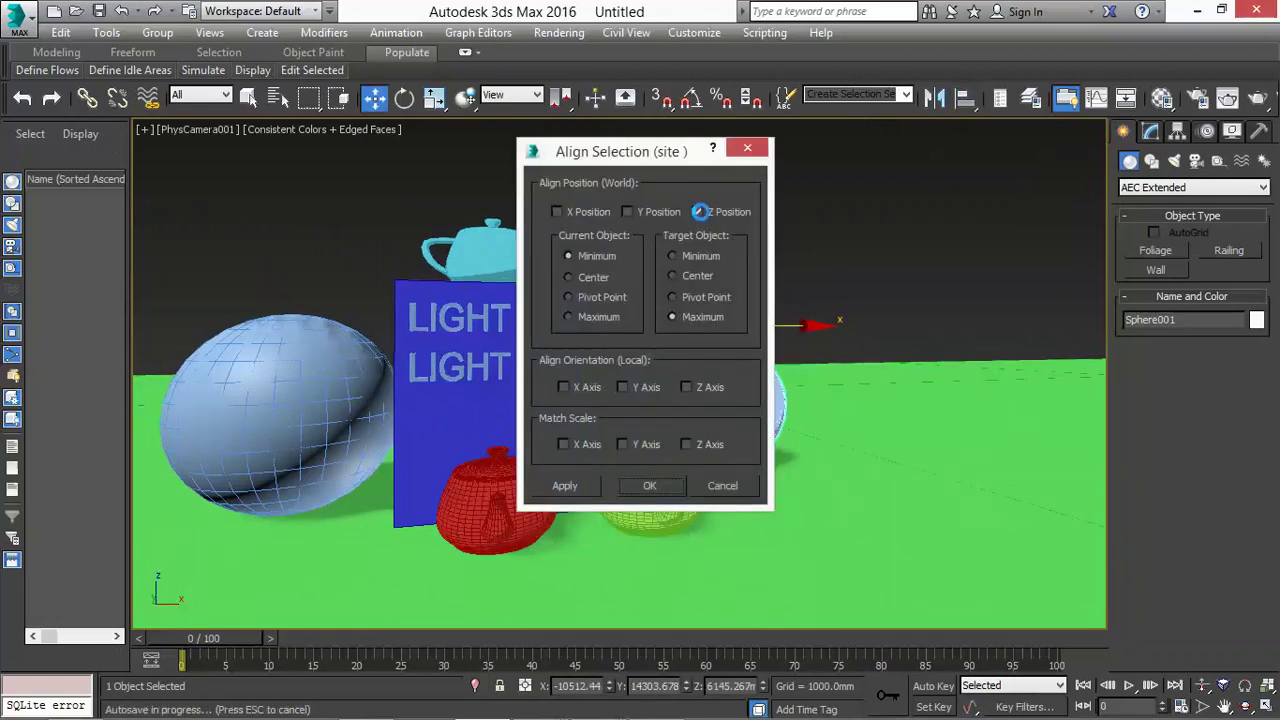
click(636, 483)
click(825, 305)
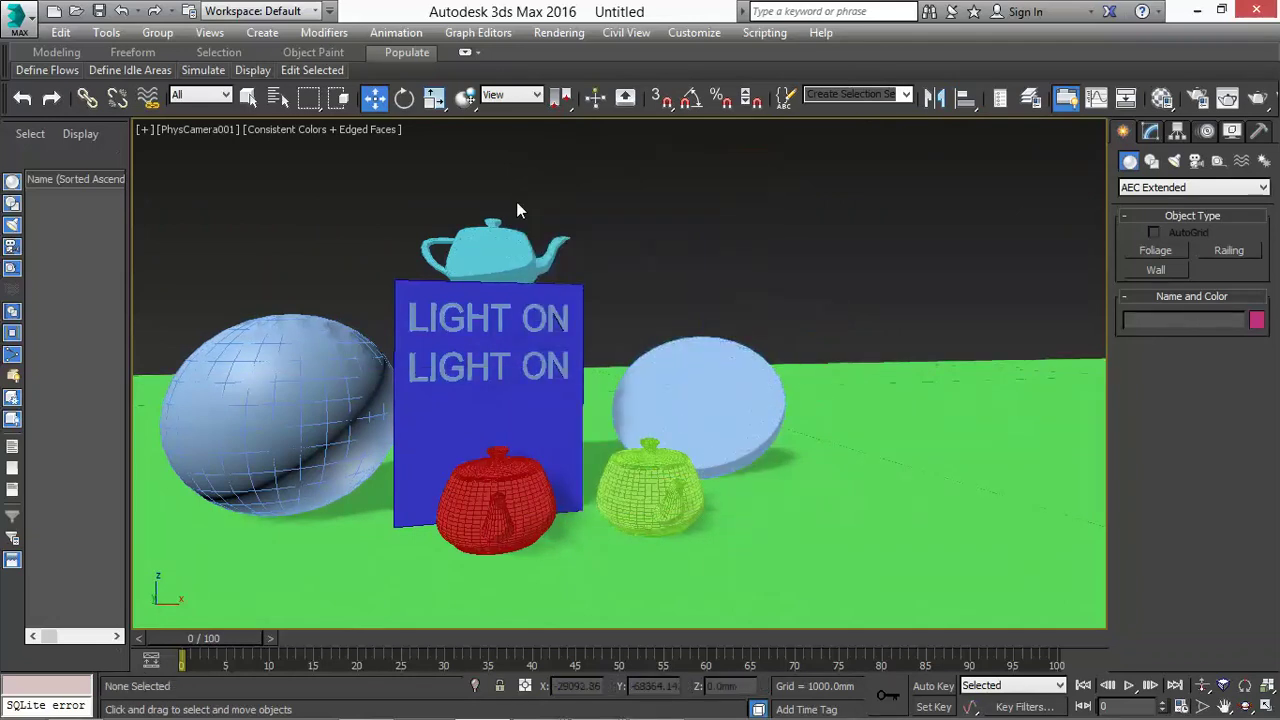
Step: Truck the camera so the blue box and both spheres sit centred in the frame
click(1225, 707)
drag(651, 523, 642, 470)
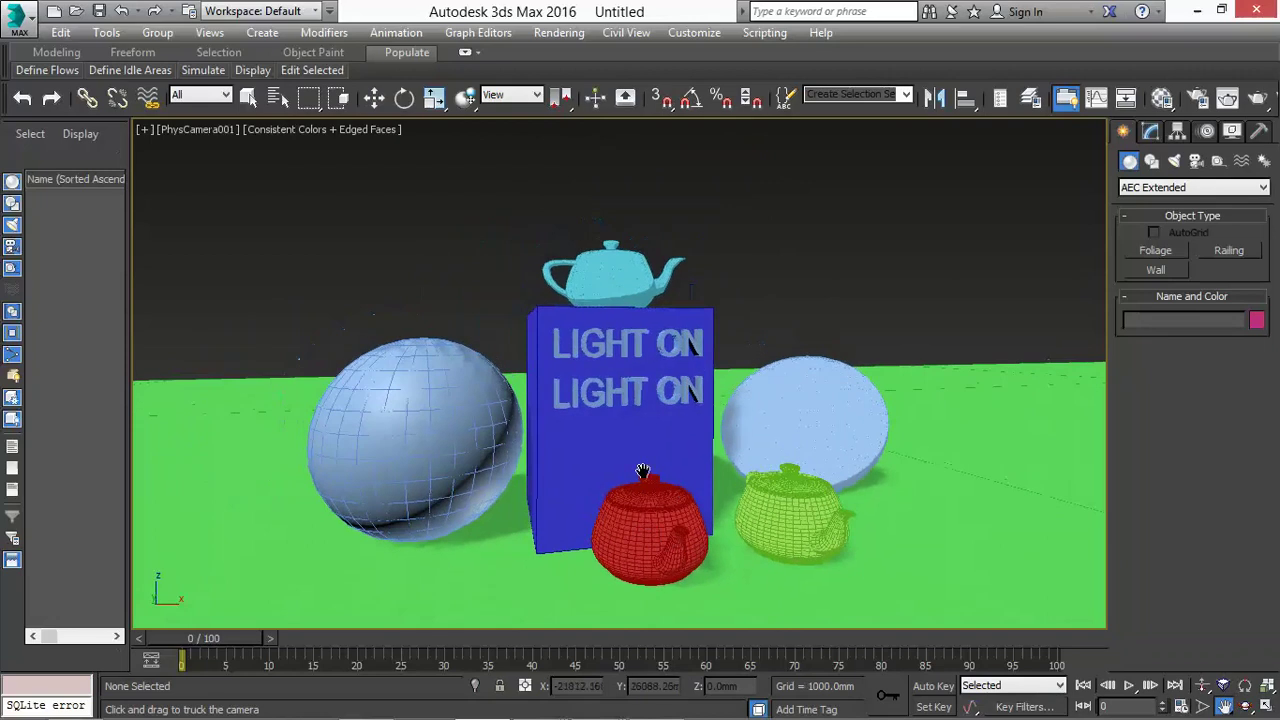
key(w)
Step: Change the object color of the lower "LIGHT ON" text to pale yellow
click(622, 415)
click(616, 397)
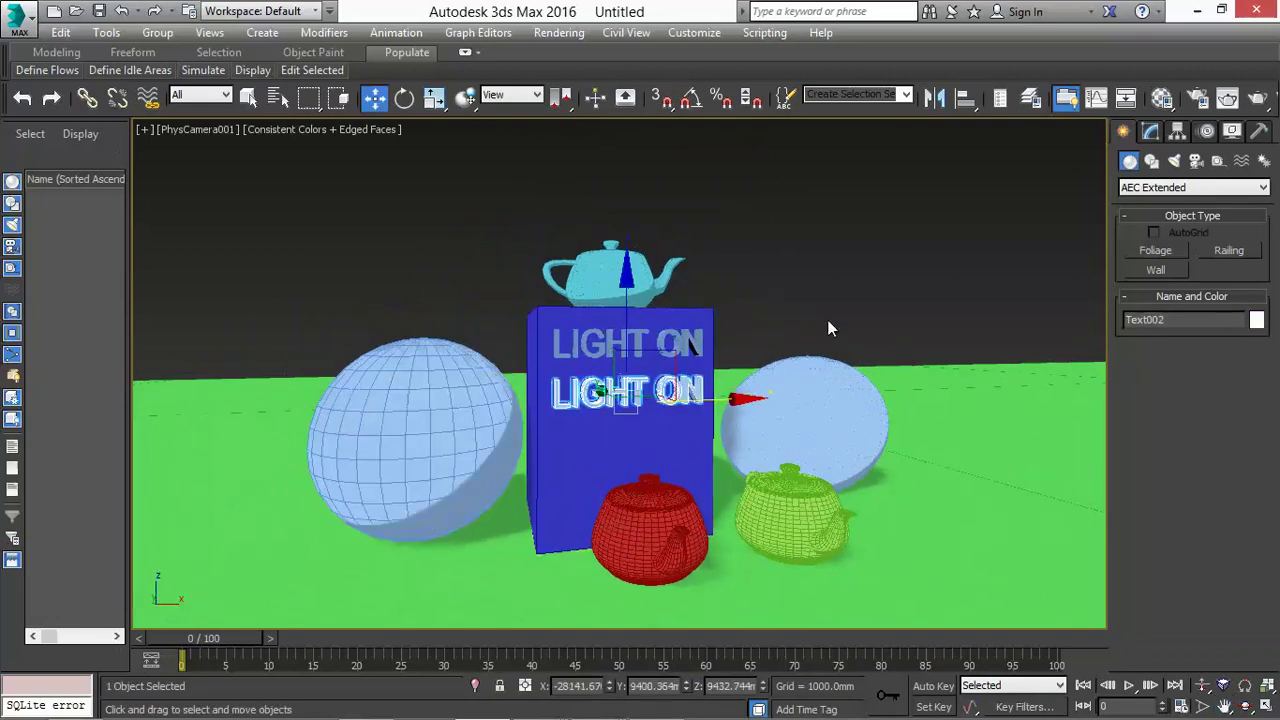
click(1256, 320)
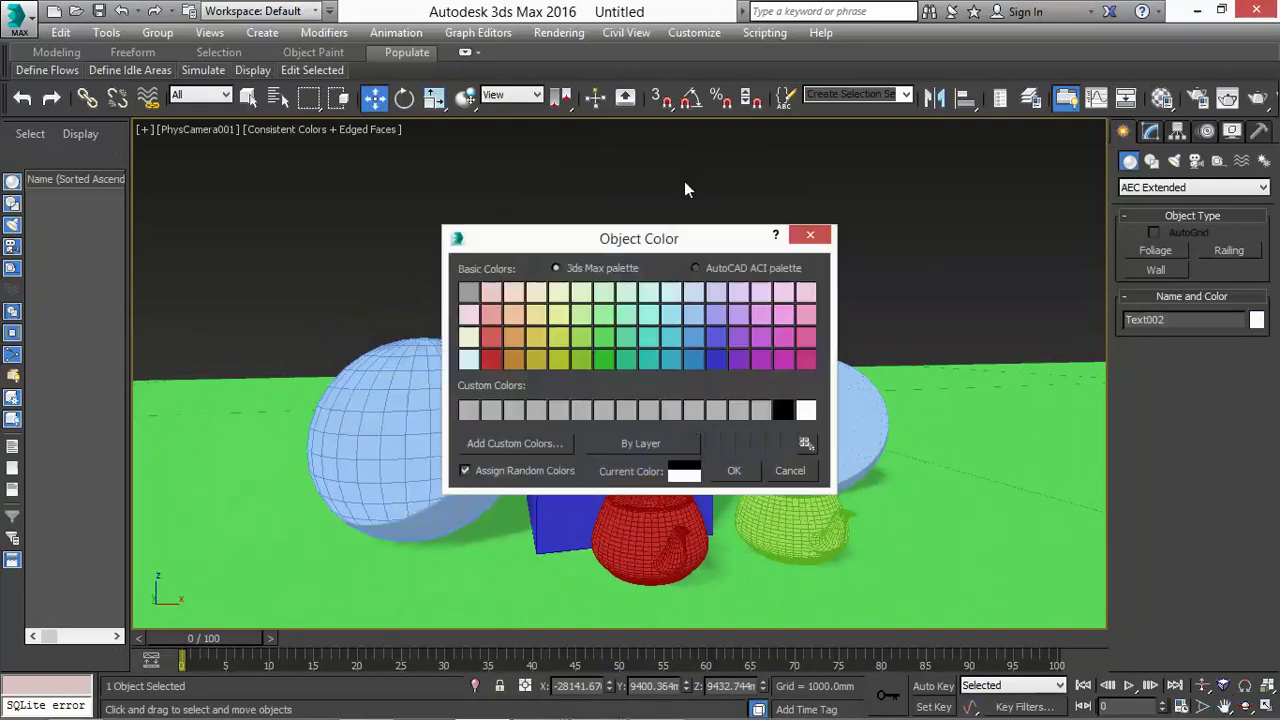
click(533, 317)
click(725, 469)
click(382, 164)
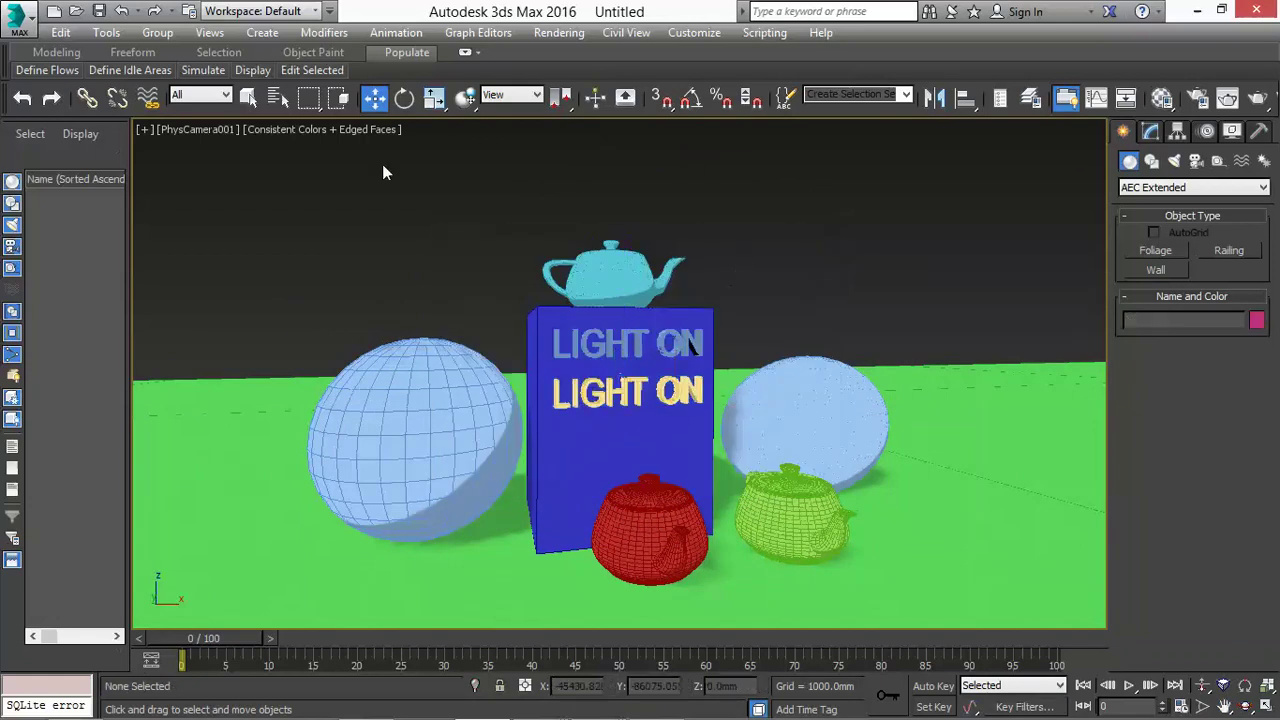
click(268, 34)
mouse_move(340, 55)
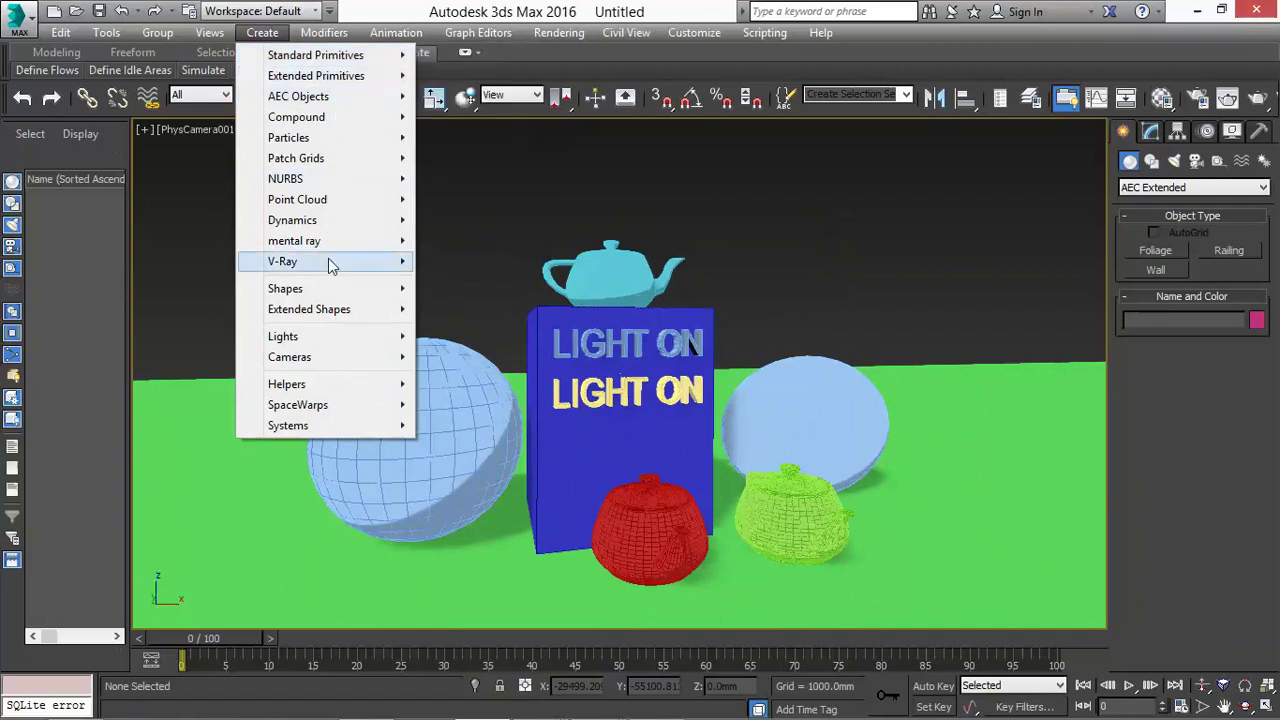
mouse_move(323, 293)
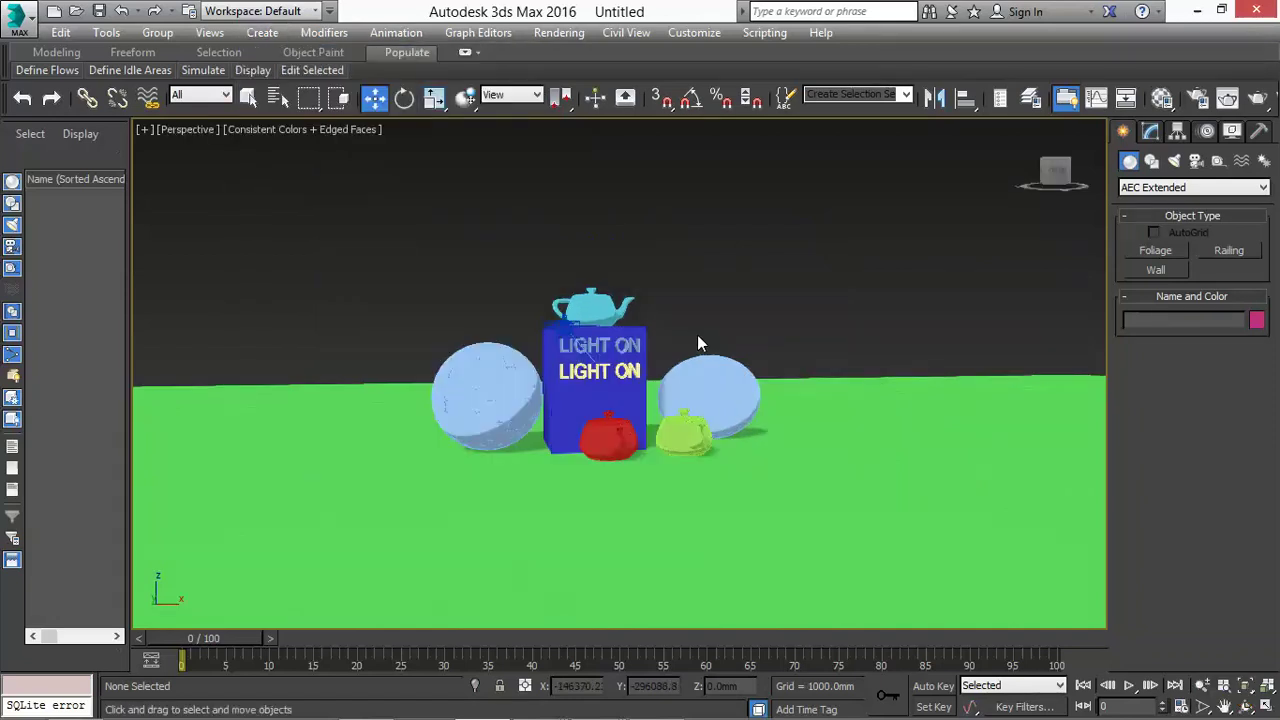
Step: Orbit the perspective view toward the large sphere's side of the blue box, zoom in, and create a physical camera from that view
alt+middle_drag(697, 335, 762, 331)
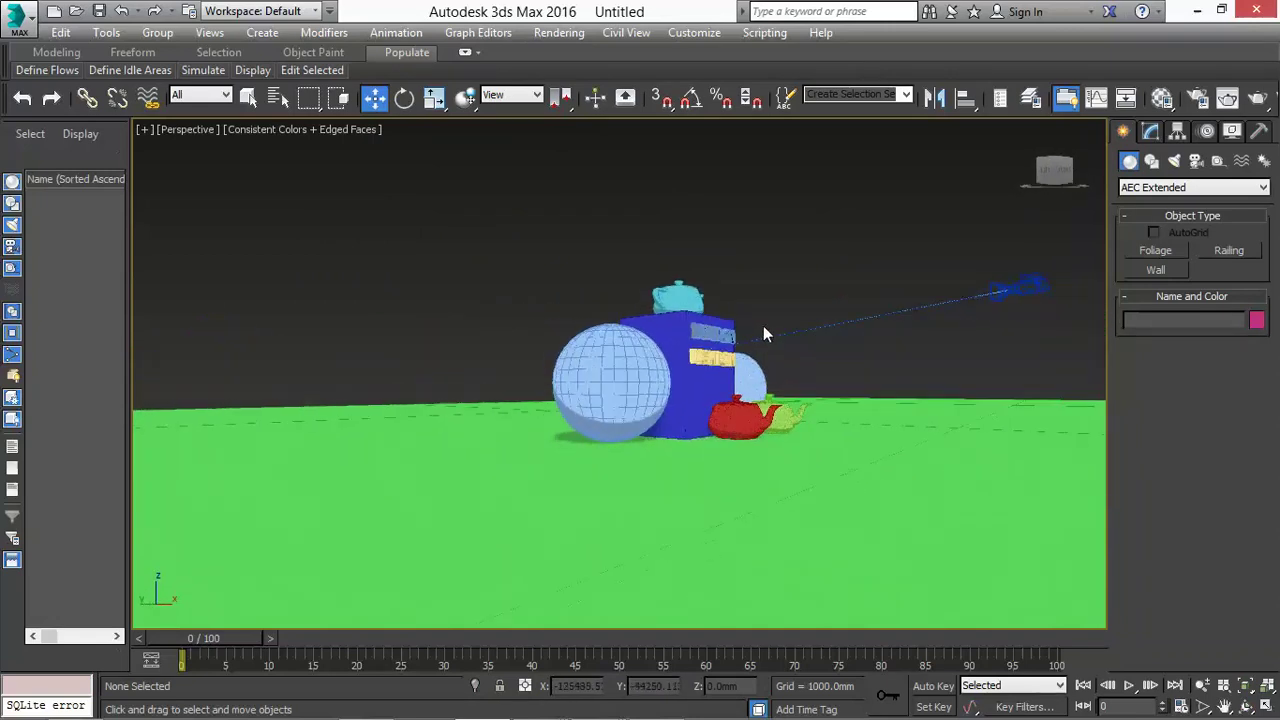
scroll(763, 325, up, 4)
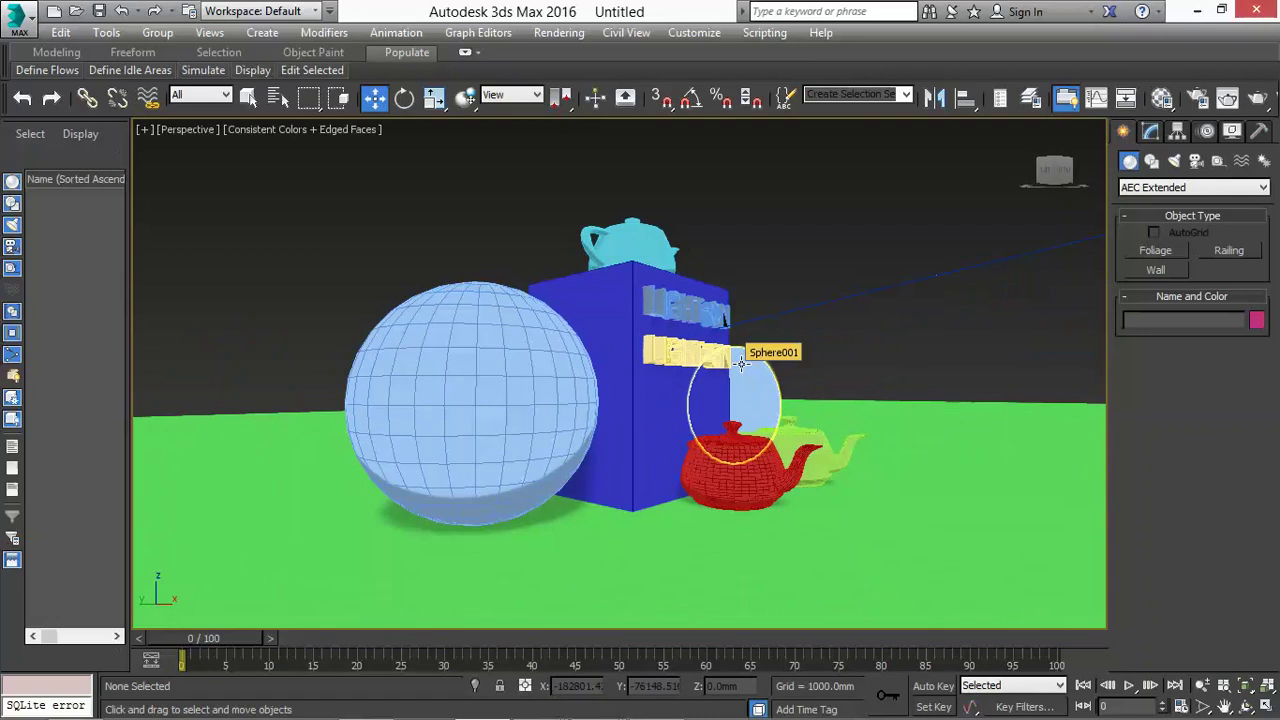
key(ctrl+c)
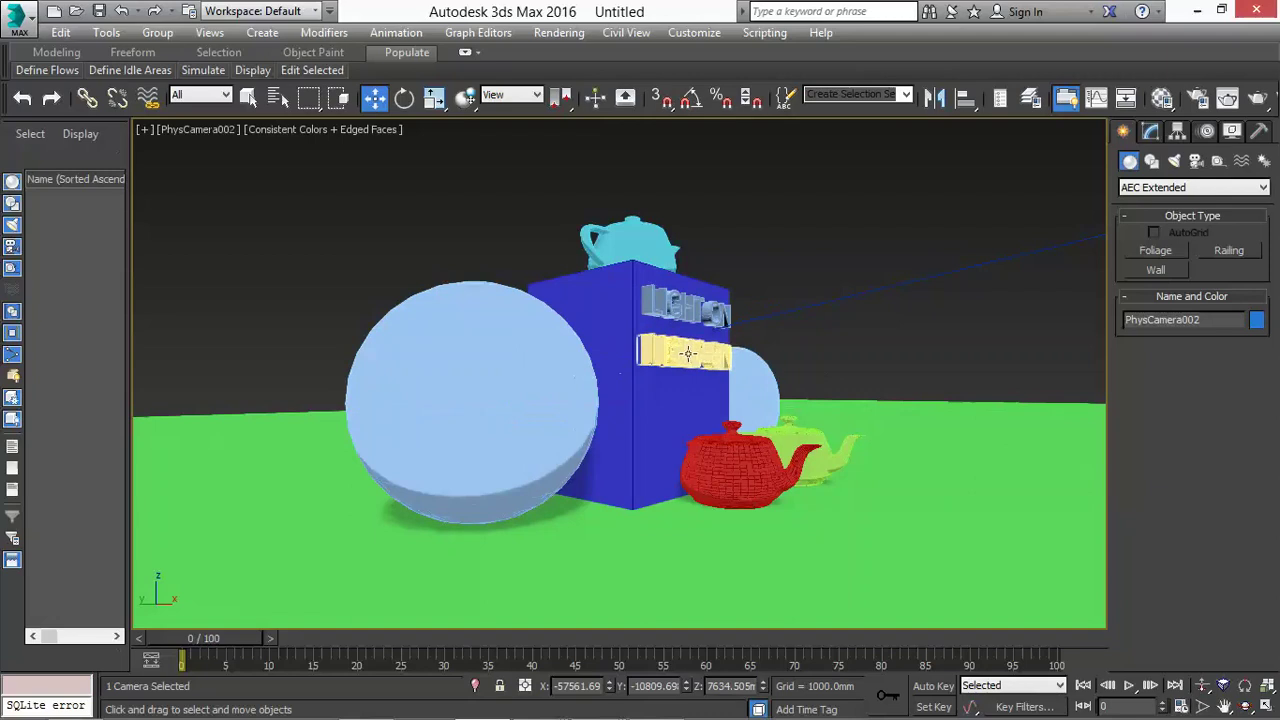
Step: Reframe the new camera with Orbit, Truck and Dolly, closing in on the blue box and the red teapot
click(1244, 706)
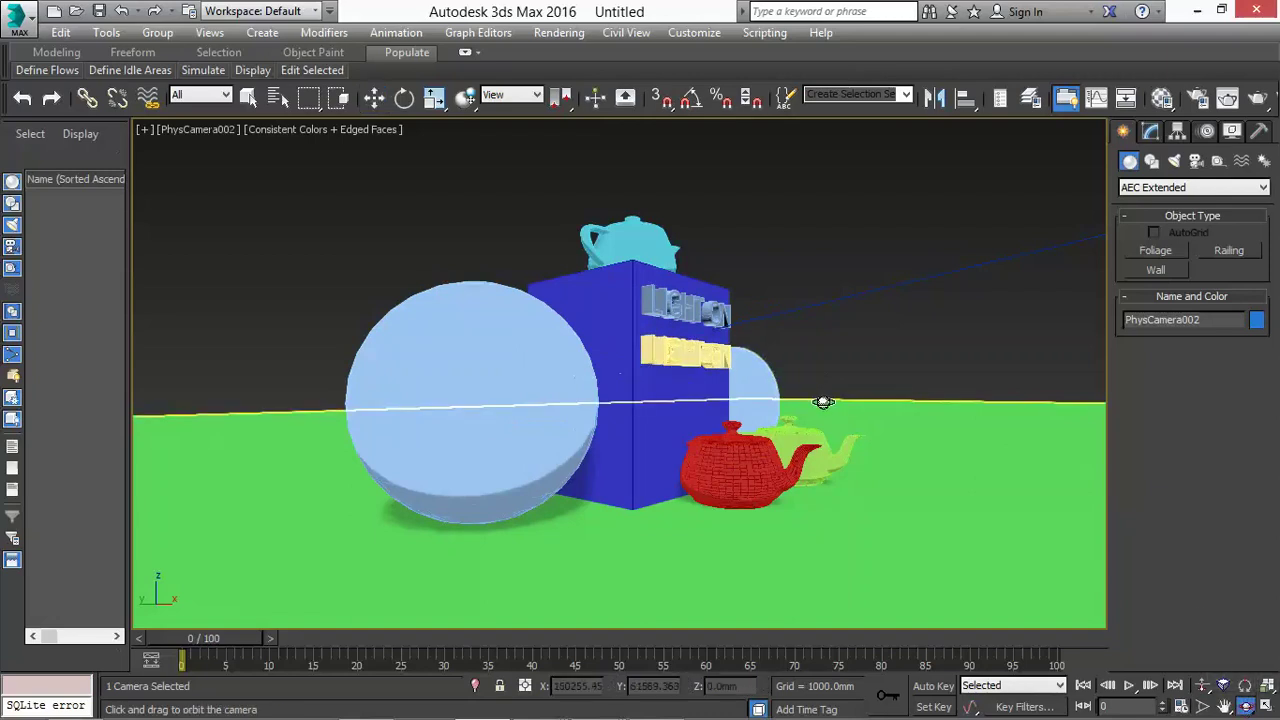
mouse_move(857, 383)
mouse_down()
mouse_move(811, 394)
mouse_move(557, 386)
mouse_move(799, 391)
mouse_move(849, 371)
mouse_move(806, 377)
mouse_move(854, 369)
mouse_move(837, 386)
mouse_move(631, 403)
mouse_move(857, 386)
mouse_move(771, 403)
mouse_move(737, 400)
mouse_move(814, 400)
mouse_move(853, 378)
mouse_move(786, 389)
mouse_move(854, 384)
mouse_up()
click(1225, 706)
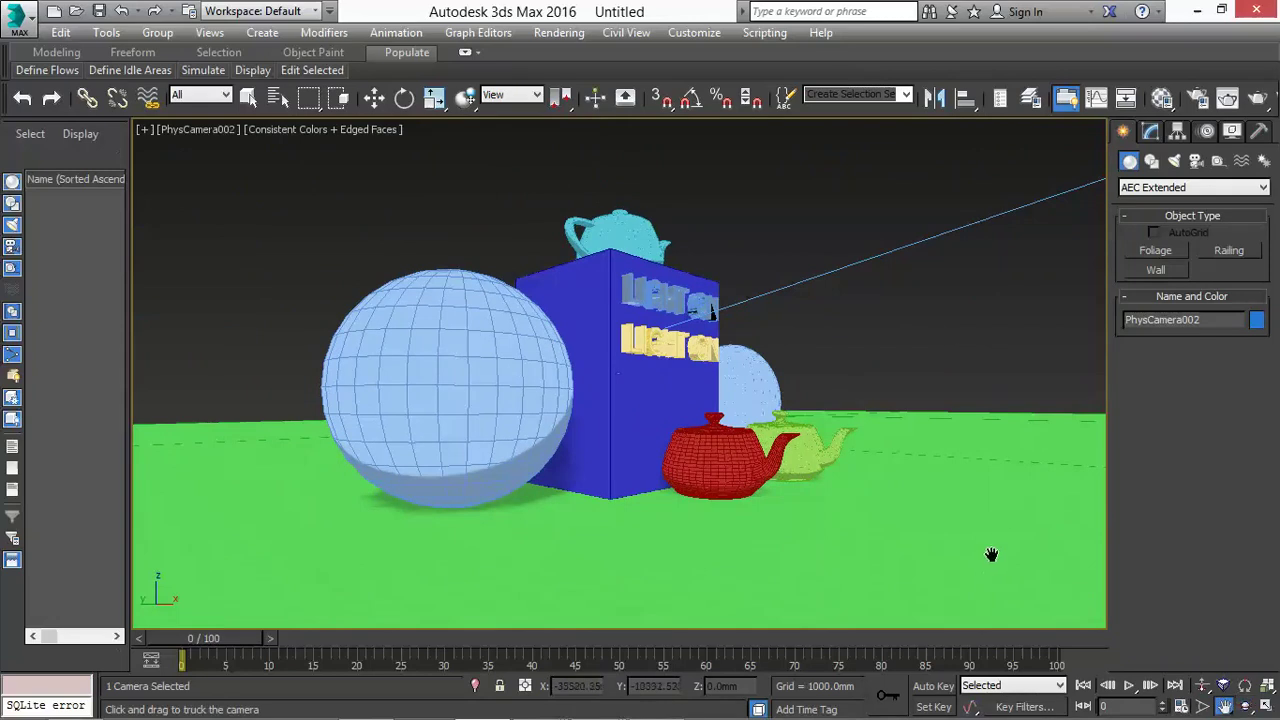
drag(991, 557, 1032, 588)
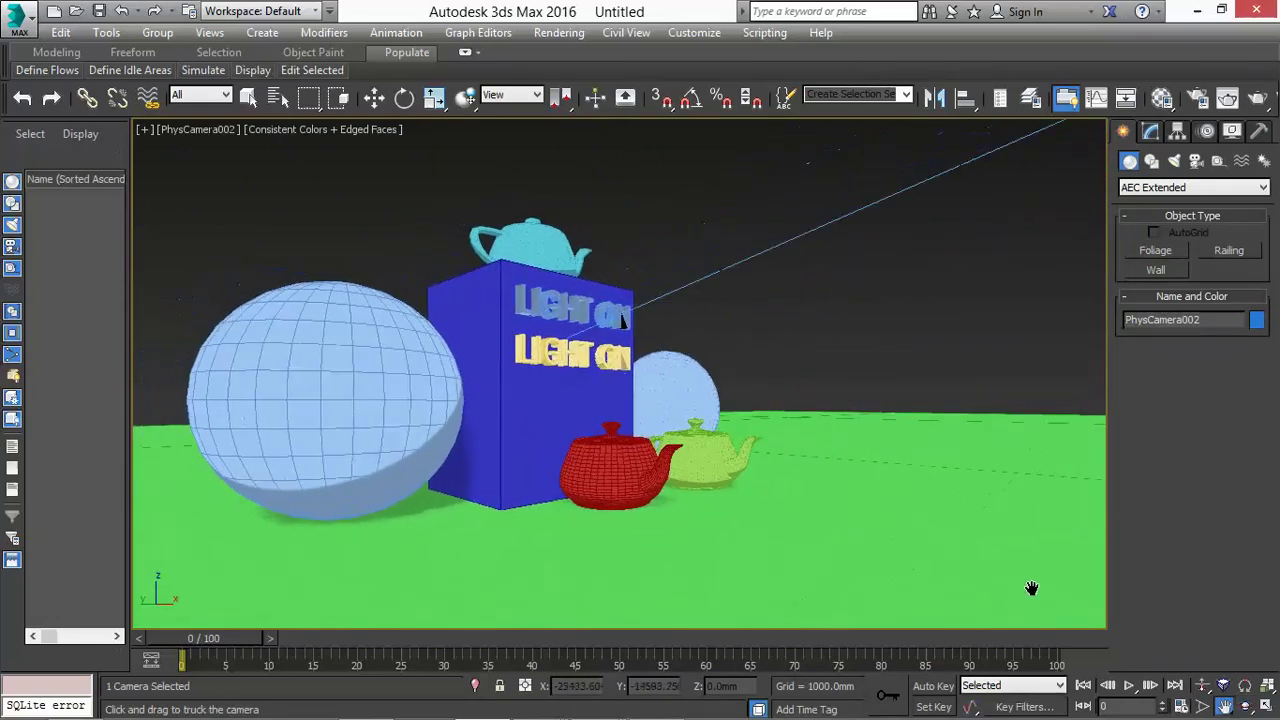
click(1202, 686)
drag(927, 529, 933, 431)
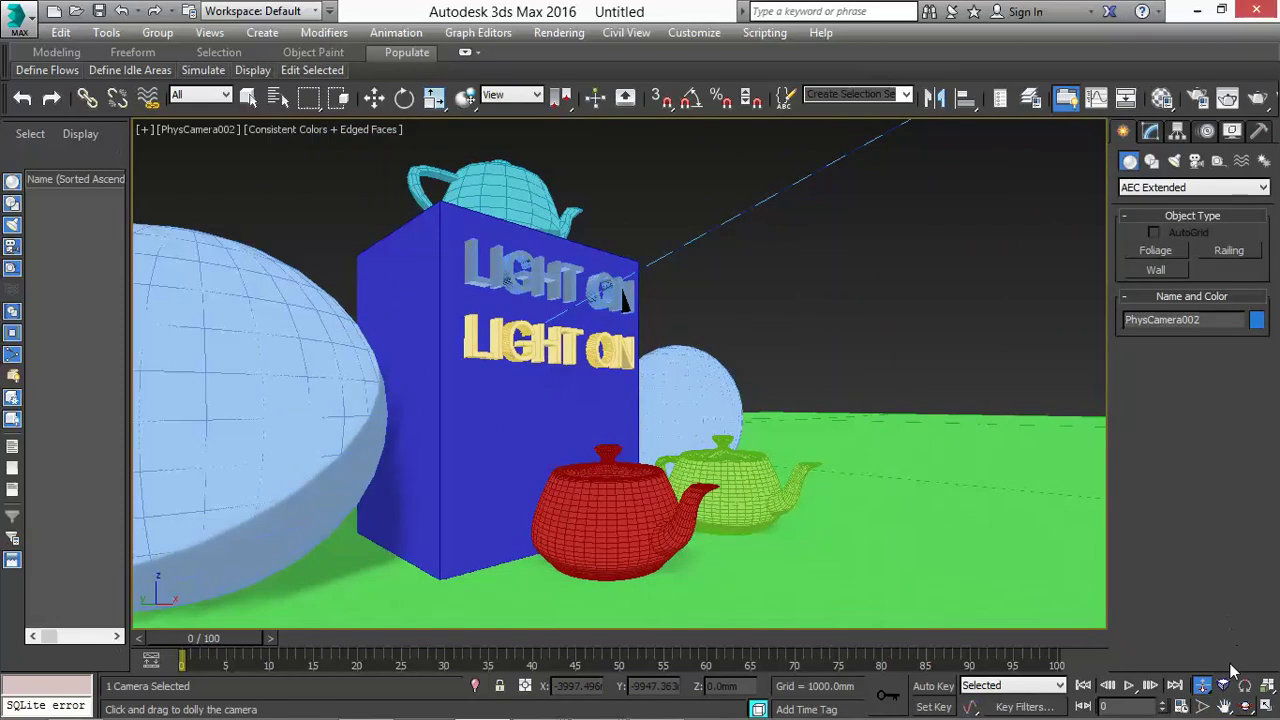
Step: Orbit the new camera around to face the "LIGHT ON" text and truck it until the blue box is roughly centred
click(1245, 706)
drag(966, 497, 892, 501)
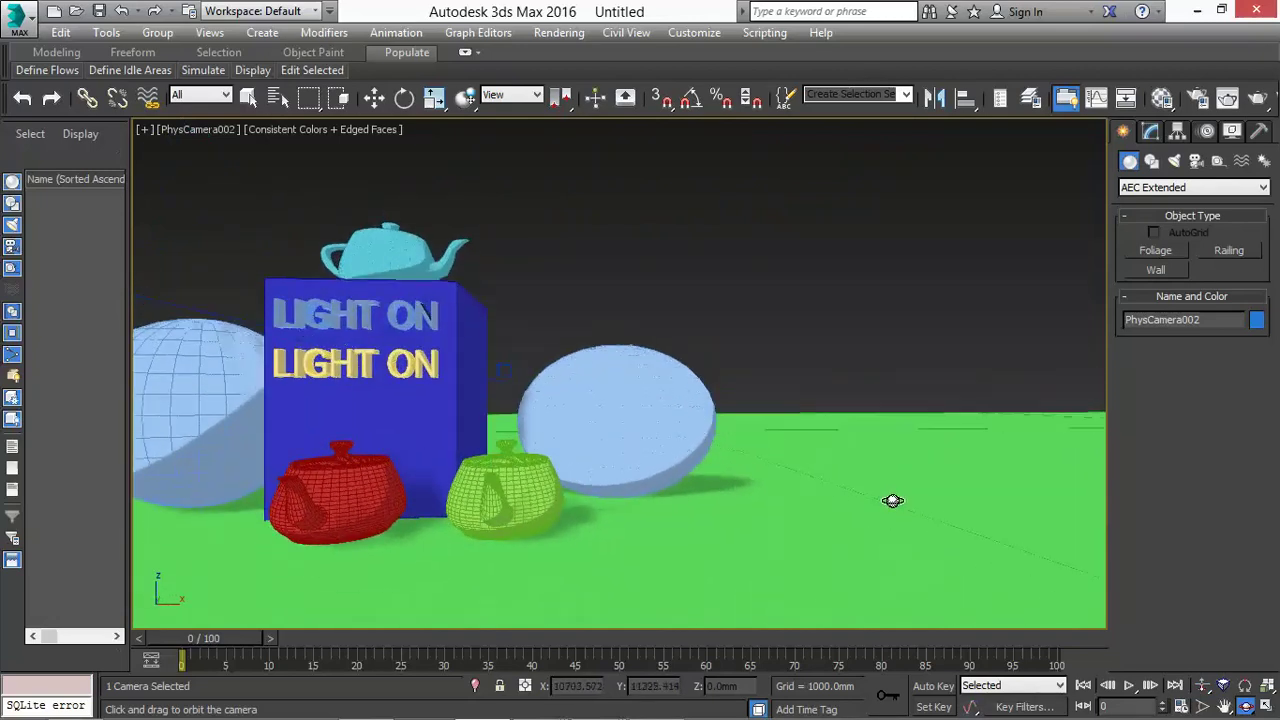
click(1224, 706)
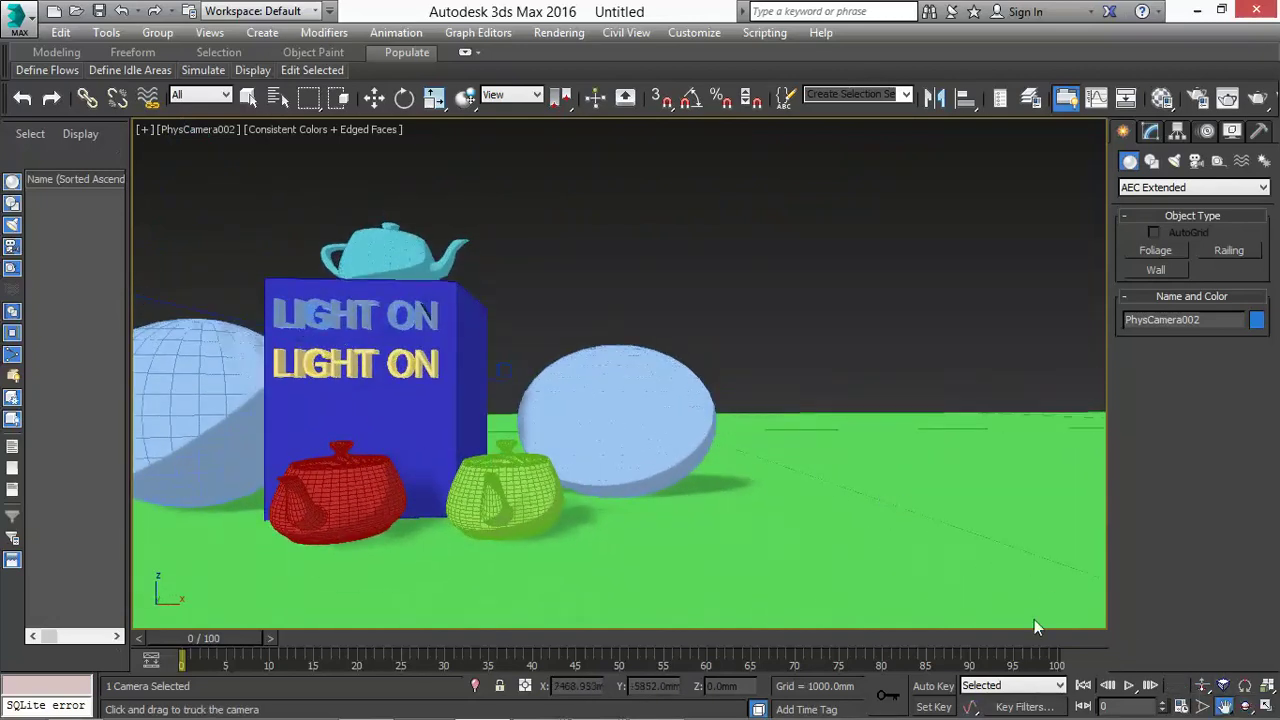
drag(440, 502, 573, 499)
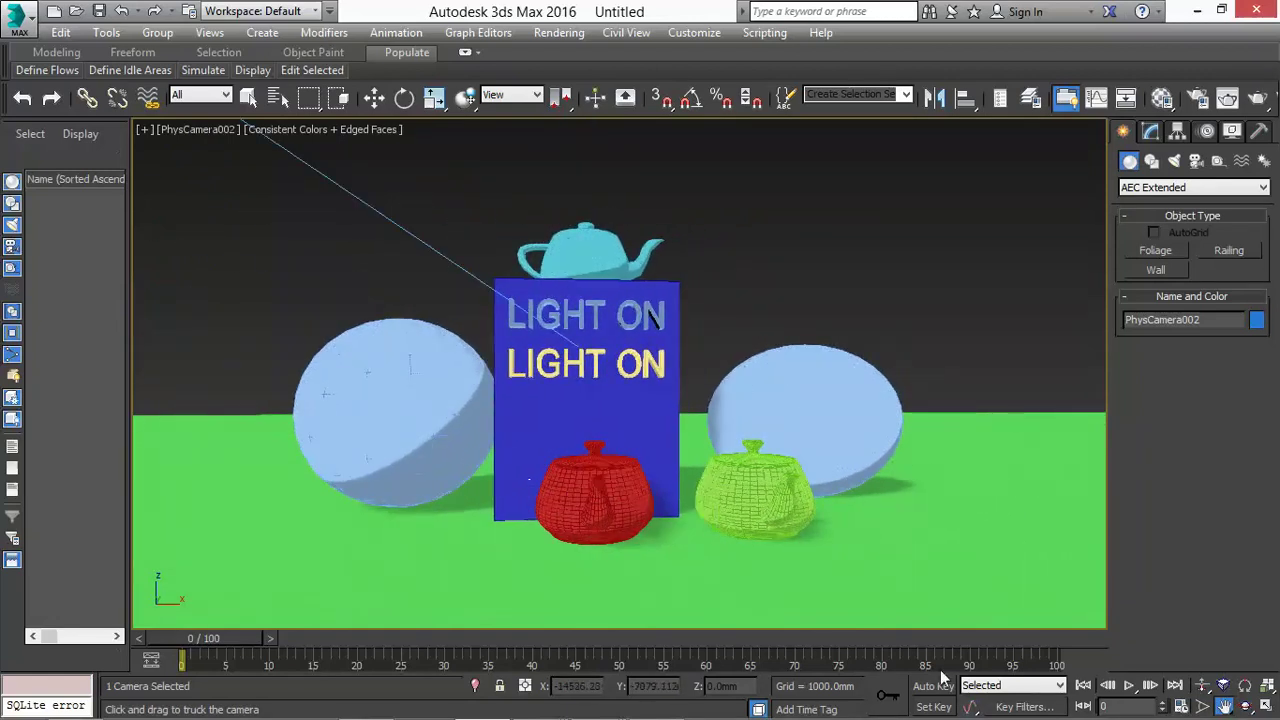
mouse_move(1153, 716)
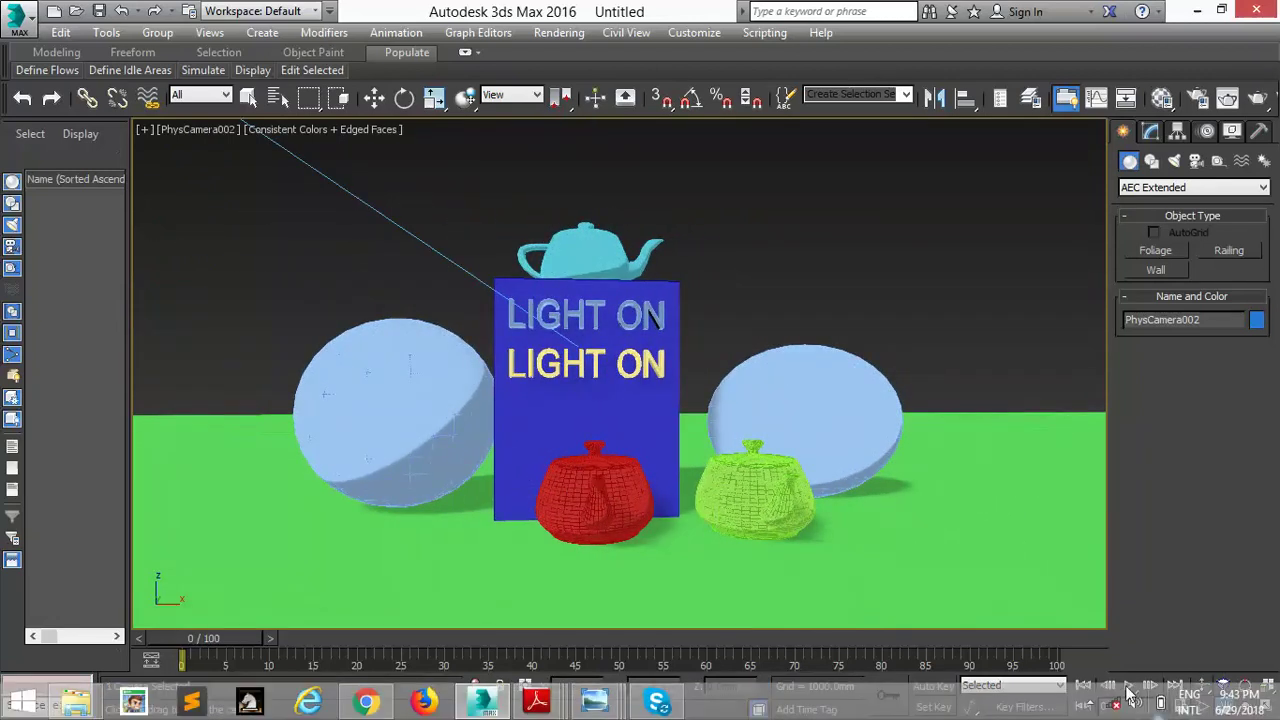
click(1091, 706)
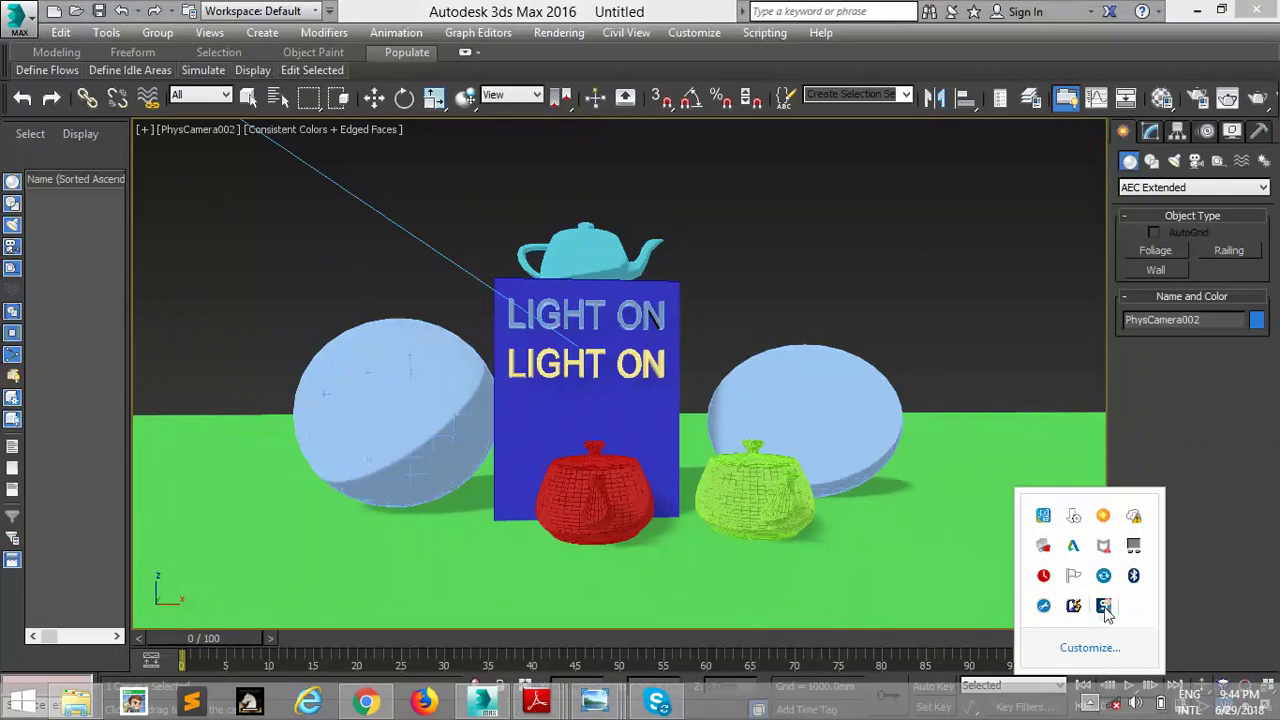